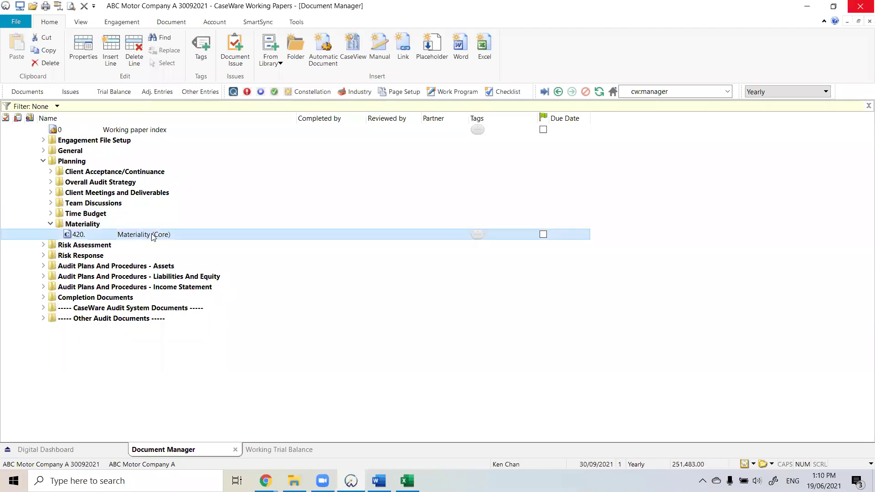
- Expand Risk Assessment down to the financial statement assertions folder and select the Financial statement areas worksheet
click(44, 245)
click(50, 255)
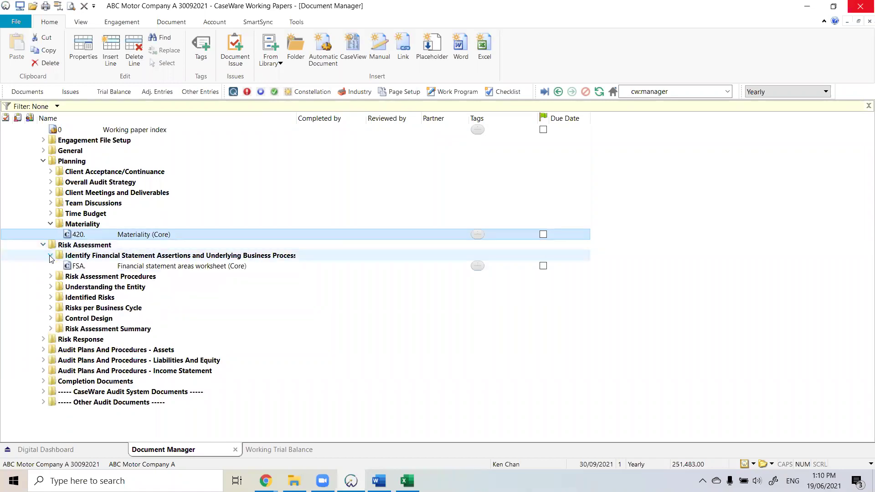
click(115, 268)
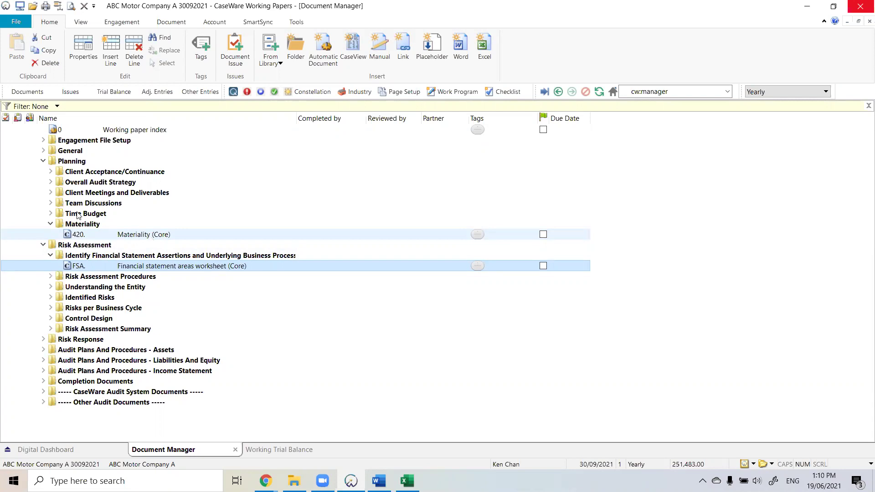
- Look through the Engagement File Setup and Audit Plans And Procedures - Assets folders, selecting the Audit Optimiser confirmation report
click(44, 141)
click(260, 163)
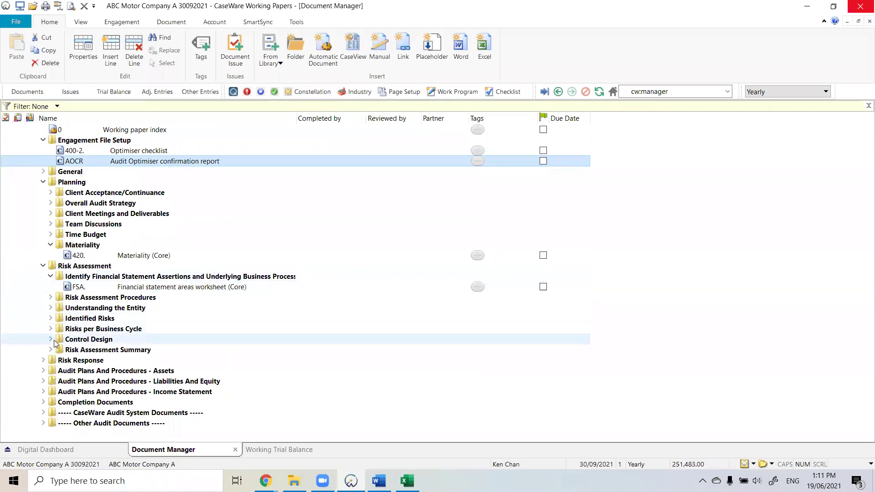
click(44, 371)
scroll(82, 327, down, 2)
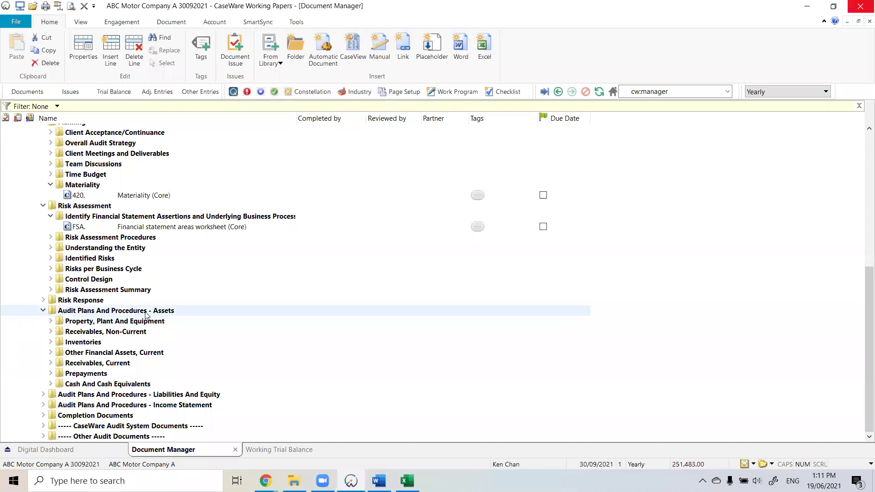
scroll(137, 314, up, 2)
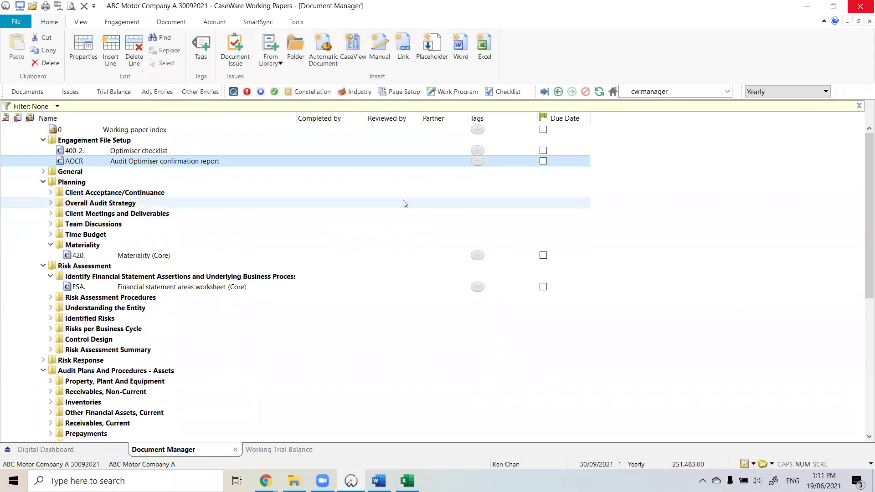
- Open the document search and collapse all folders in the document list
key(ctrl+f)
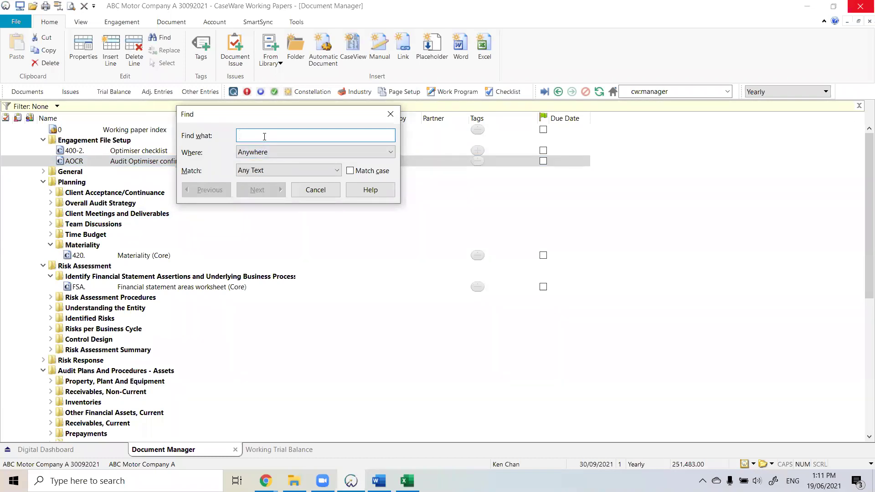
text(d)
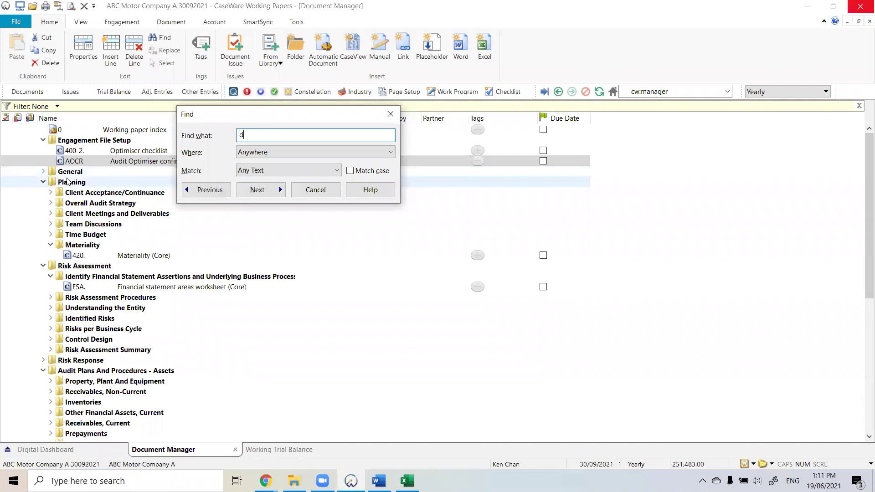
click(49, 182)
click(49, 183)
- Search the document list for "materiality" and advance through the matches to the Materiality (Core) document
click(266, 136)
key(BackSpace)
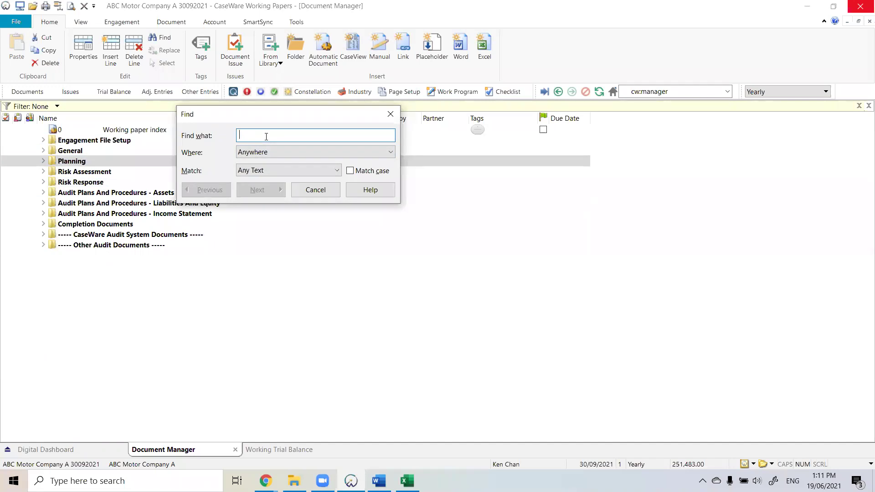
text(materi)
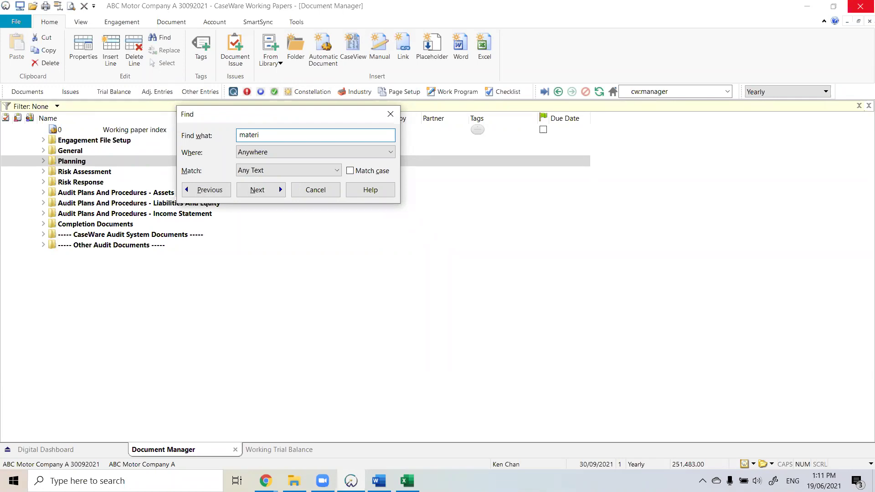
text(ality)
click(260, 191)
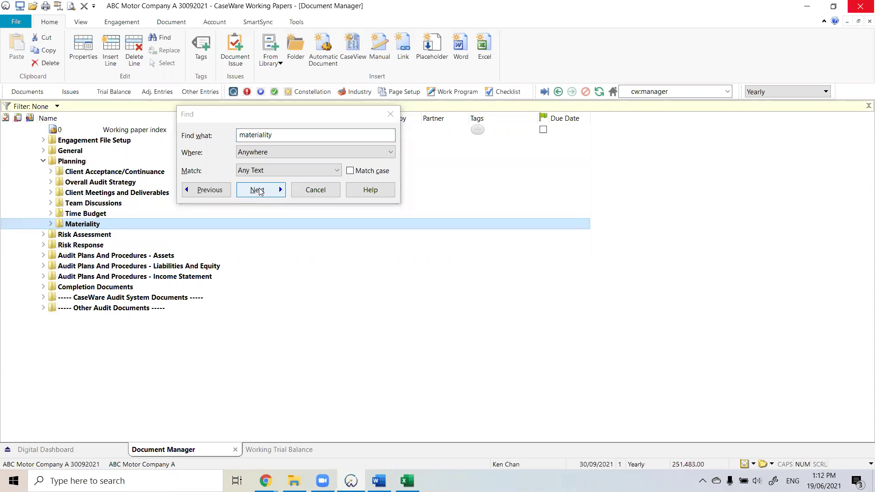
click(259, 191)
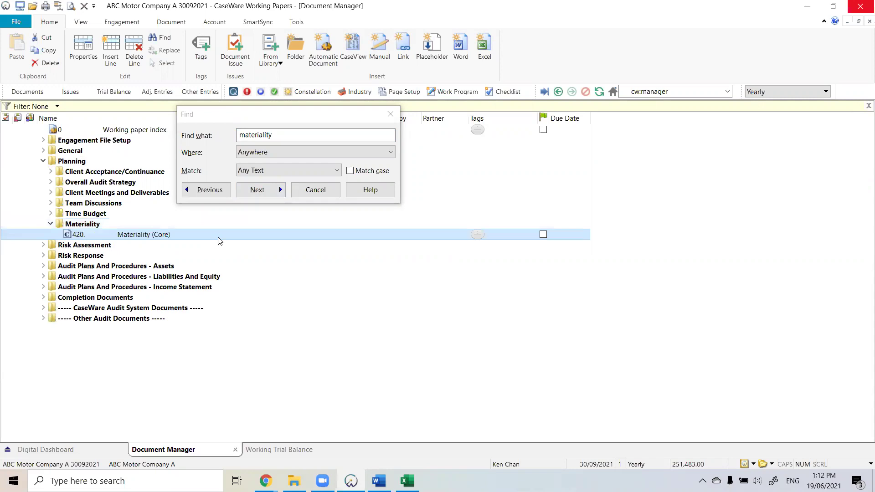
- Search the document list for "inventory", advance to the Inventory - Audit procedures document, and close the search
double_click(301, 138)
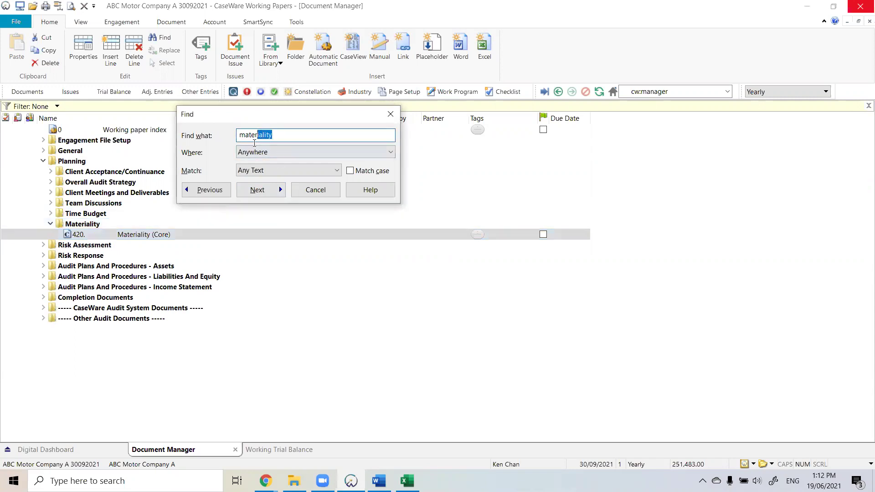
text(inventory)
click(264, 191)
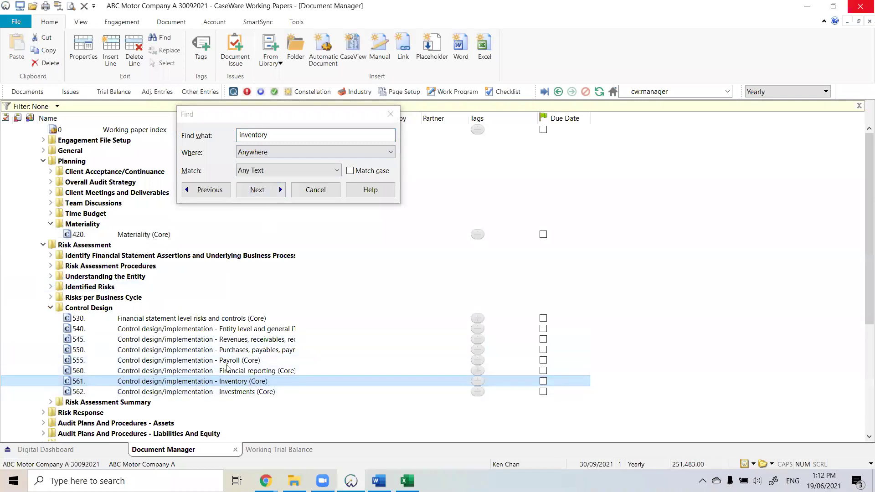
click(268, 192)
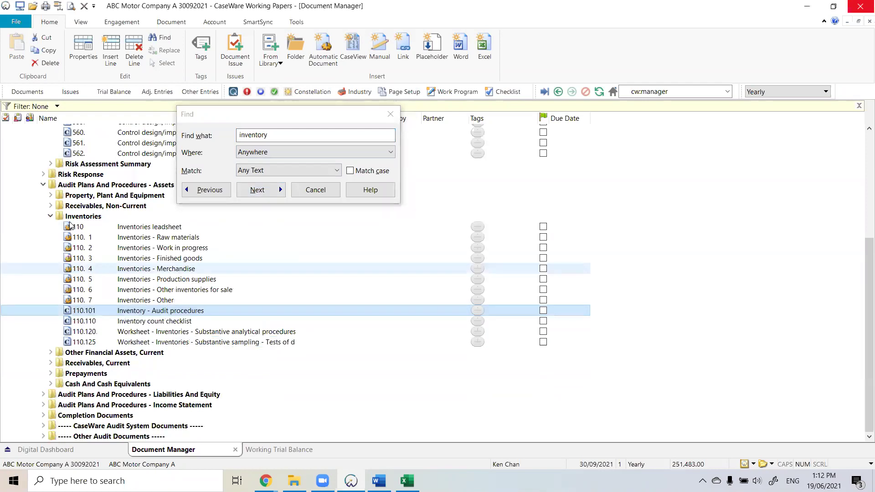
drag(327, 114, 743, 182)
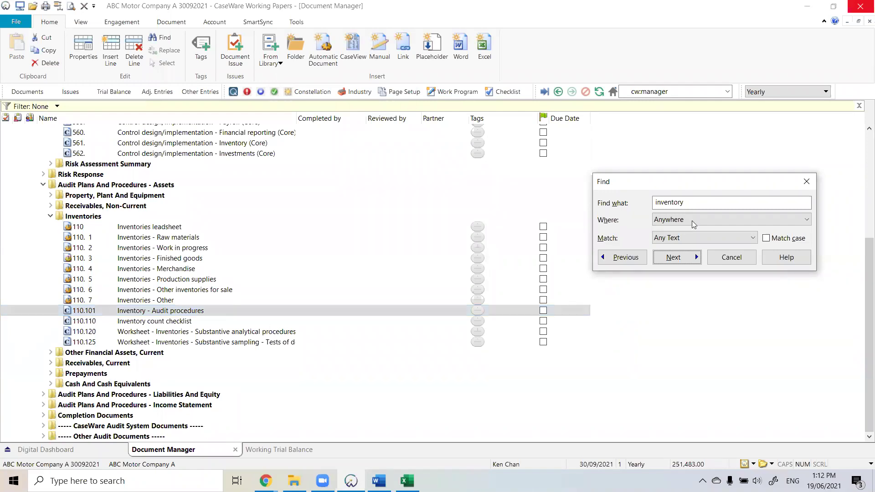
drag(609, 182, 342, 156)
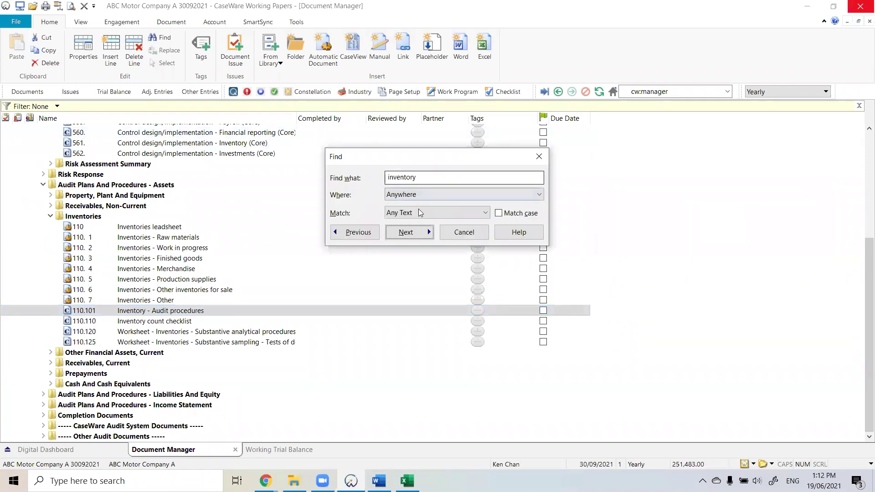
click(462, 242)
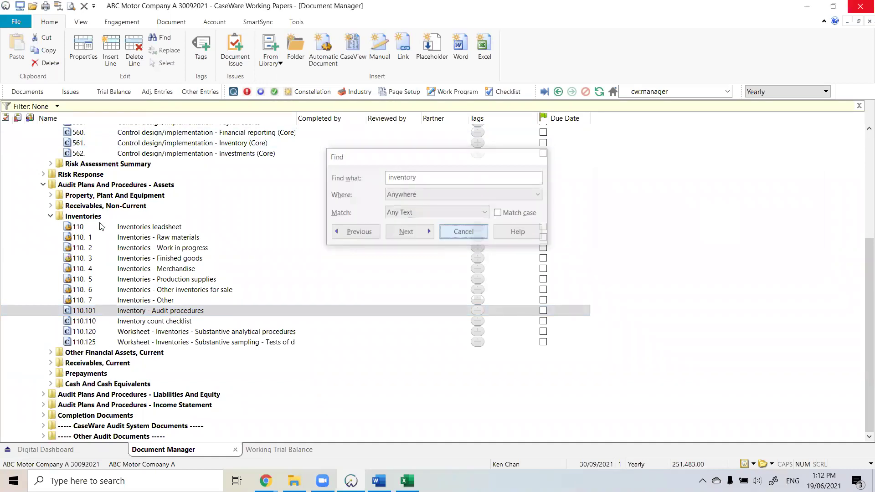
- Collapse the Inventories, Control Design, Planning, Risk Assessment and Audit Plans And Procedures - Assets folders
click(51, 217)
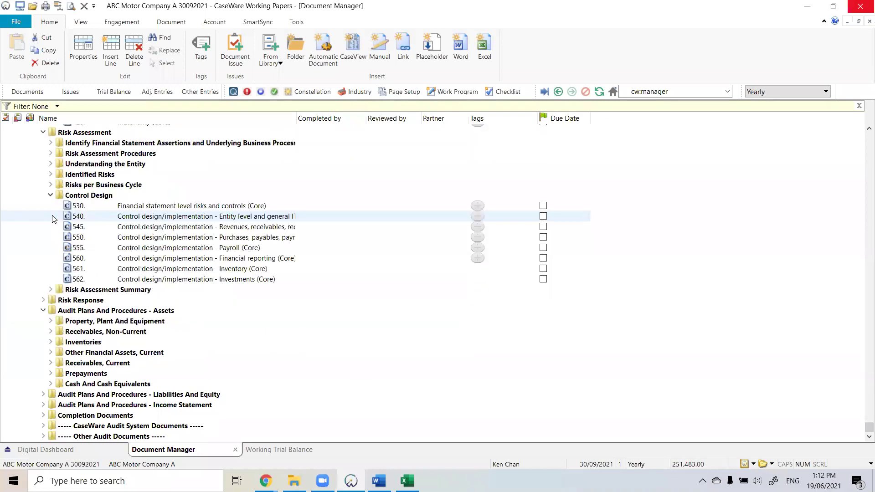
click(50, 195)
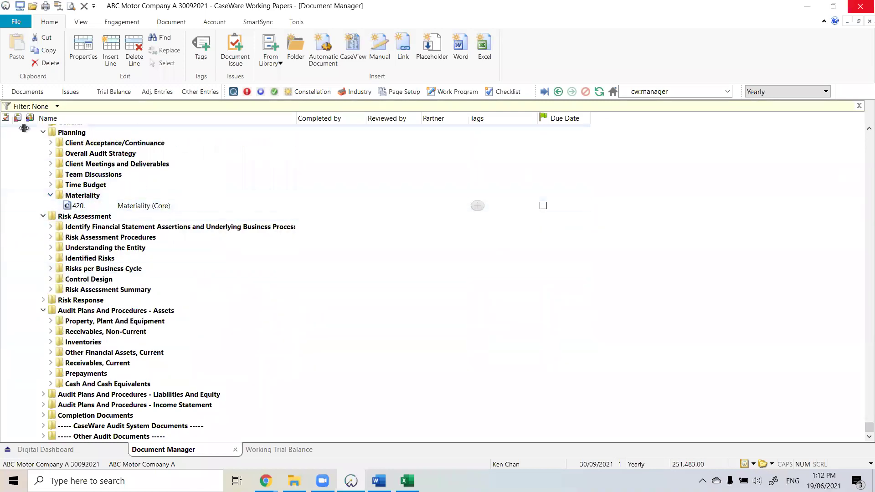
scroll(40, 164, up, 2)
click(44, 161)
click(43, 171)
click(43, 192)
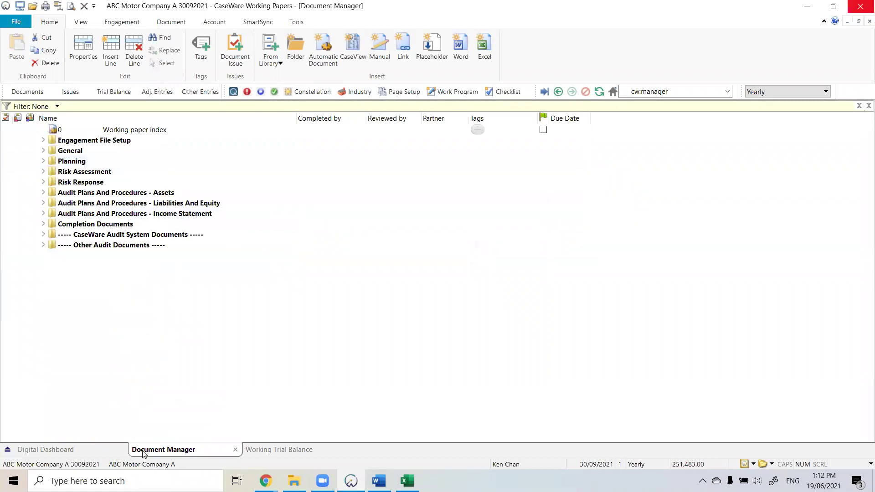
- Review the documents mapped to Assets on the Digital Dashboard, including the inventory entries, and close the list
click(64, 452)
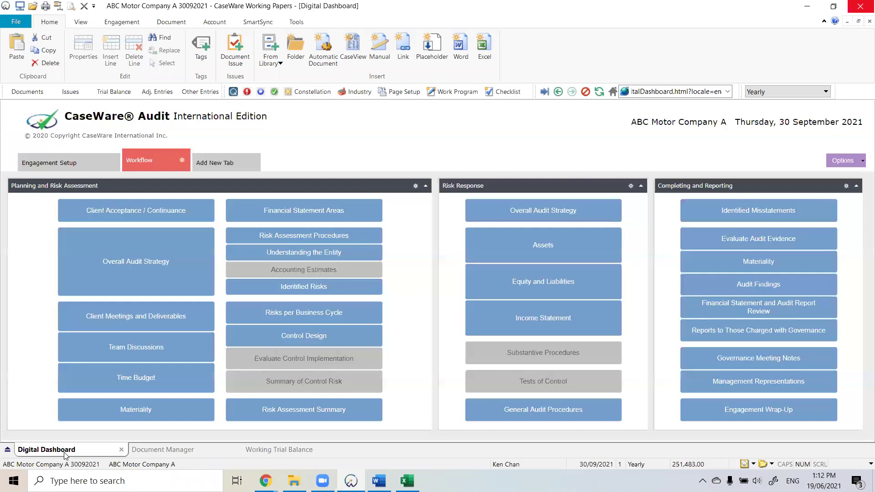
click(573, 249)
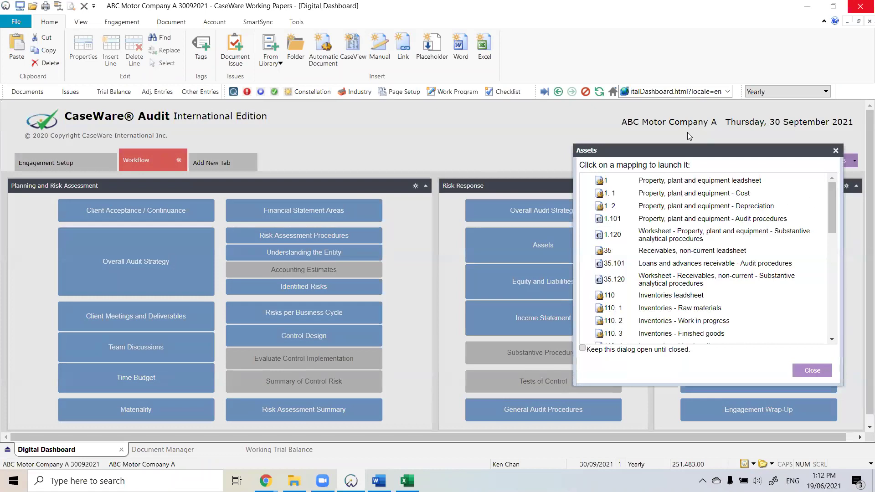
drag(684, 150, 377, 111)
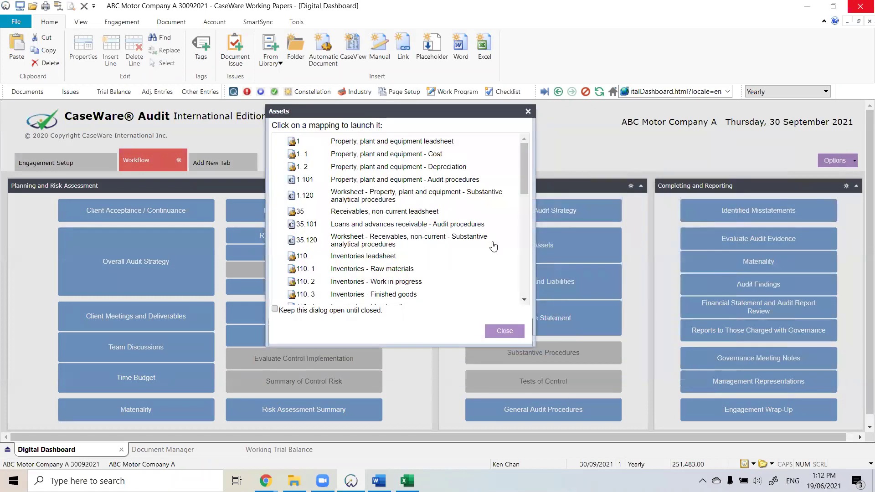
drag(523, 179, 529, 210)
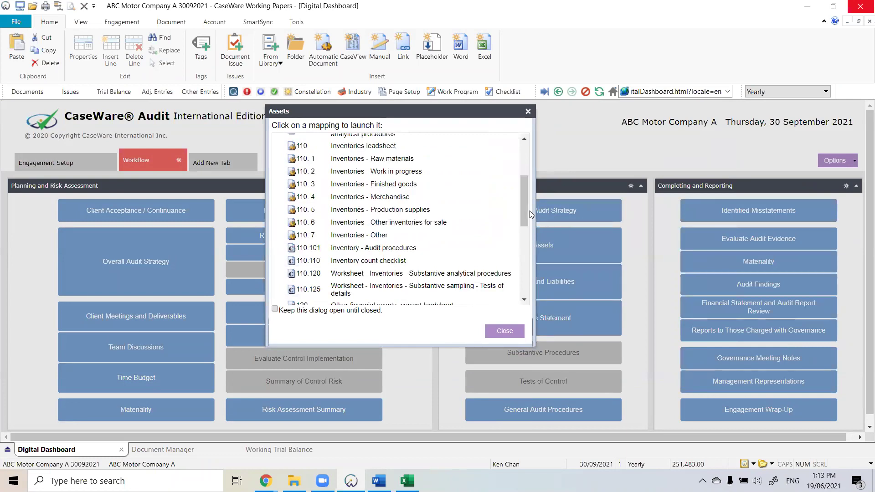
click(504, 331)
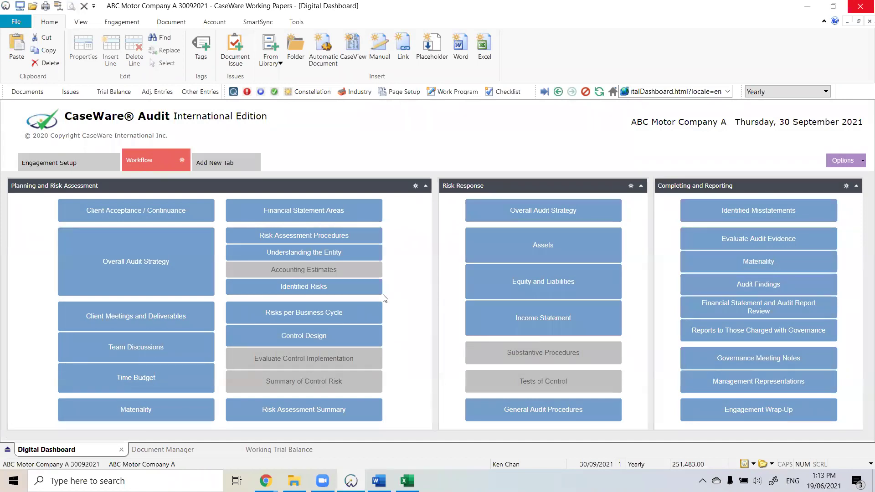
- Check the Document Manager, return to the Digital Dashboard, and review the documents mapped to Risk Assessment Procedures
click(26, 92)
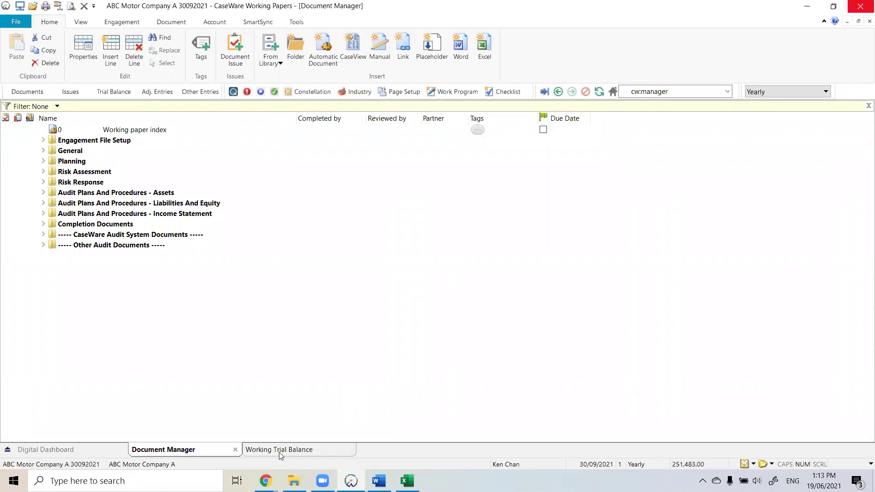
click(71, 455)
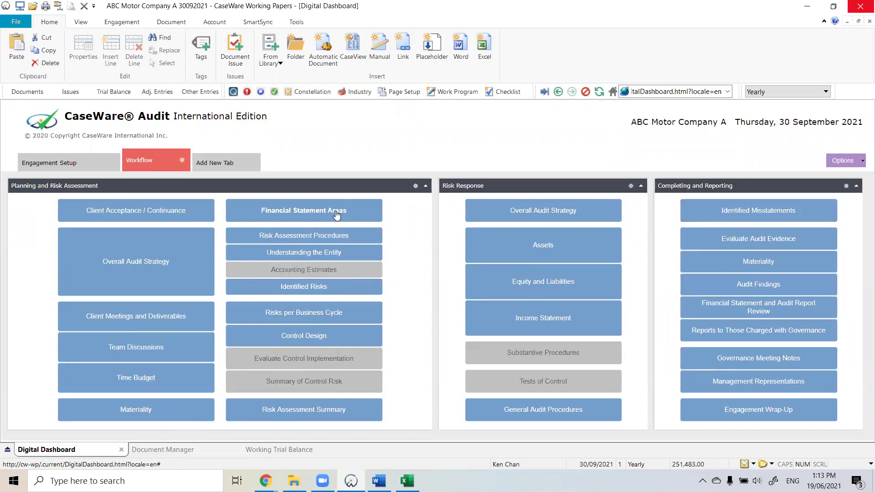
click(342, 236)
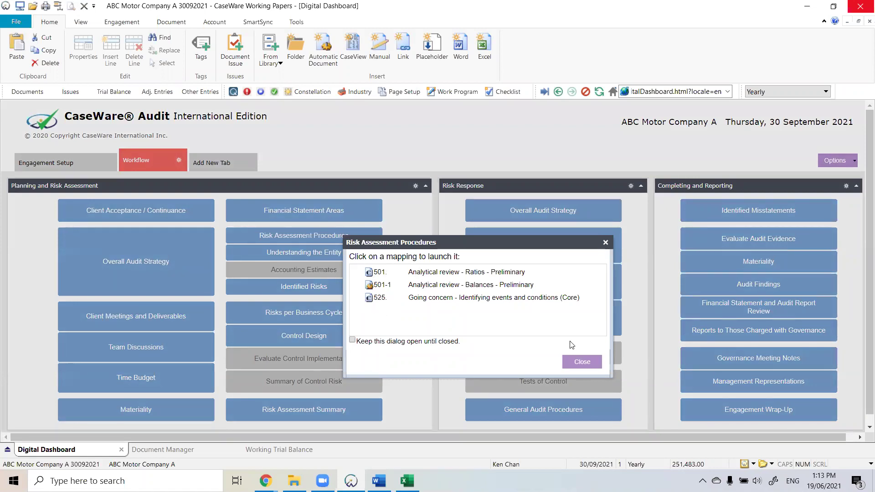
click(583, 363)
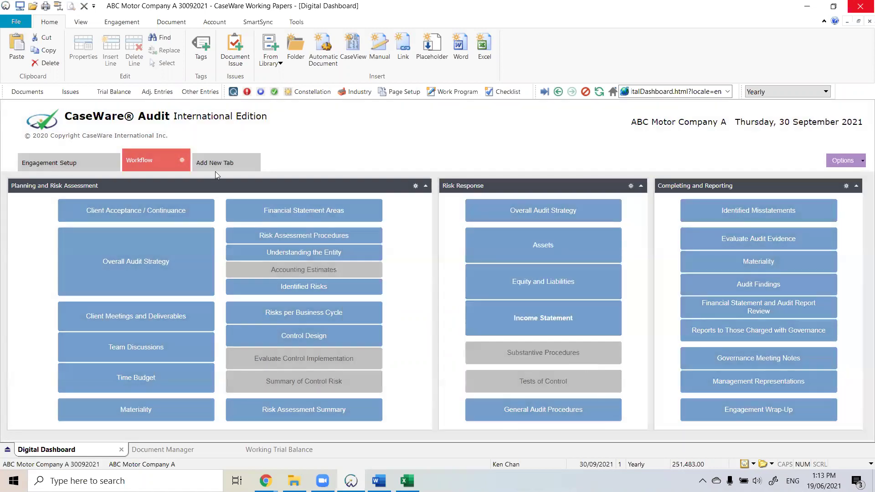
- Open document 501 Analytical review - Ratios - Preliminary from the Risk Assessment Procedures folder in the Document Manager
click(27, 92)
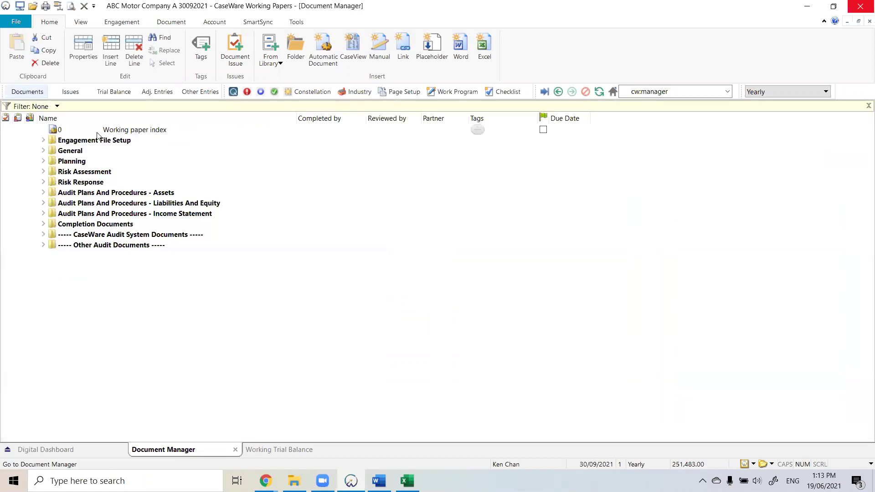
click(44, 172)
click(51, 193)
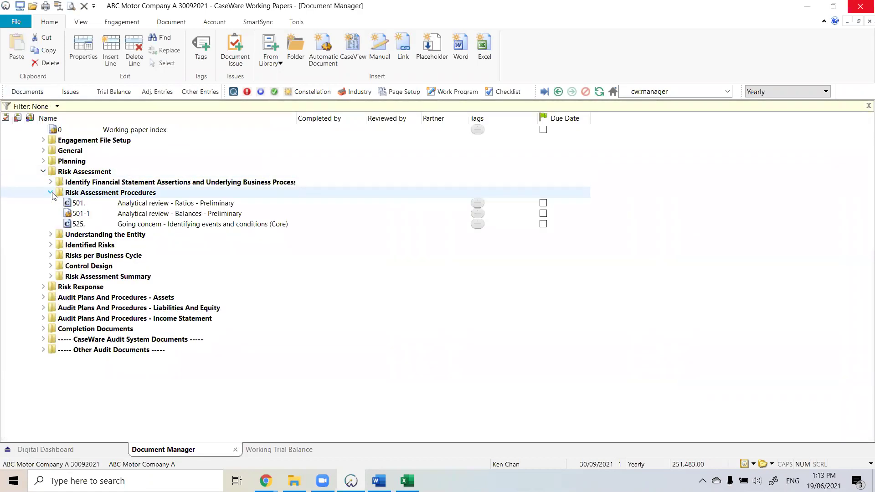
double_click(97, 205)
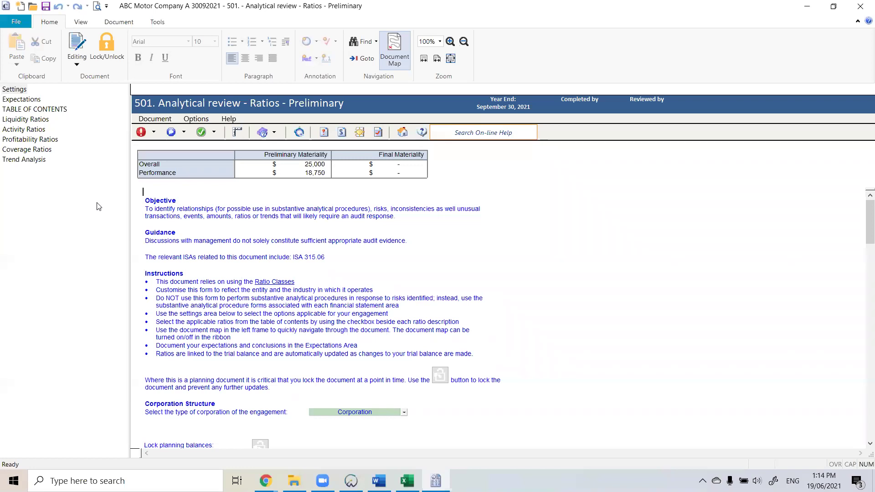
- Include all the standard liquidity ratios in the ratio document's table of contents
scroll(319, 246, down, 5)
scroll(319, 247, down, 7)
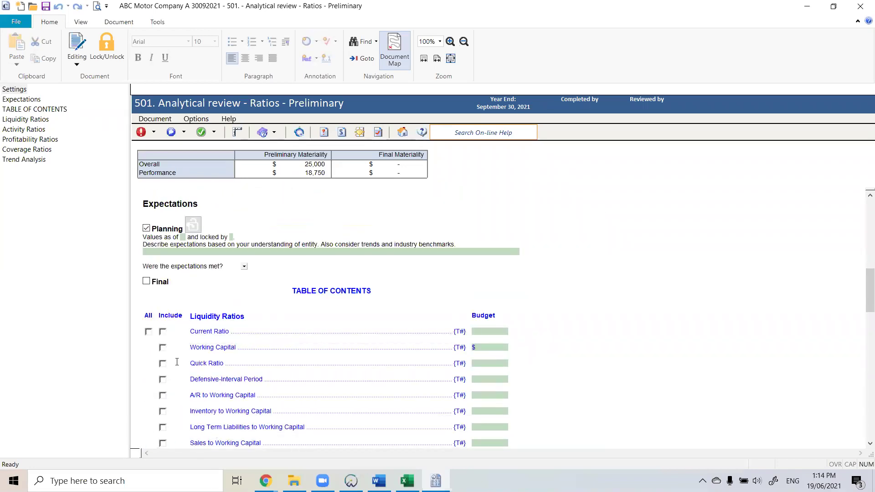
scroll(301, 337, down, 1)
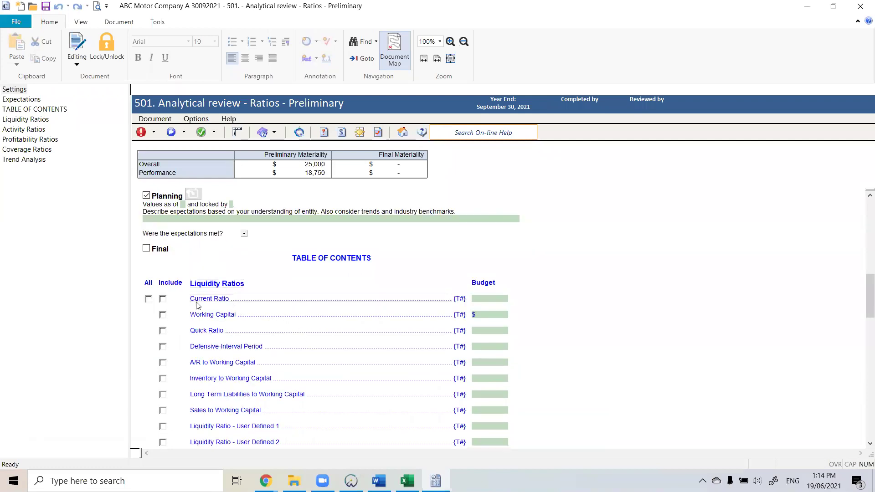
click(148, 299)
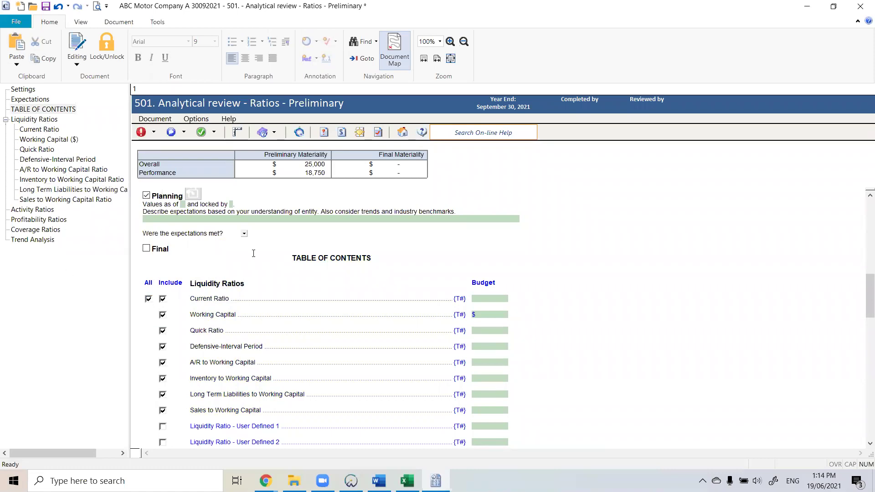
- Enlarge the document view to 125% and examine the Current Ratio section, including its graph, explanation and formula
scroll(265, 255, down, 1)
scroll(265, 255, down, 9)
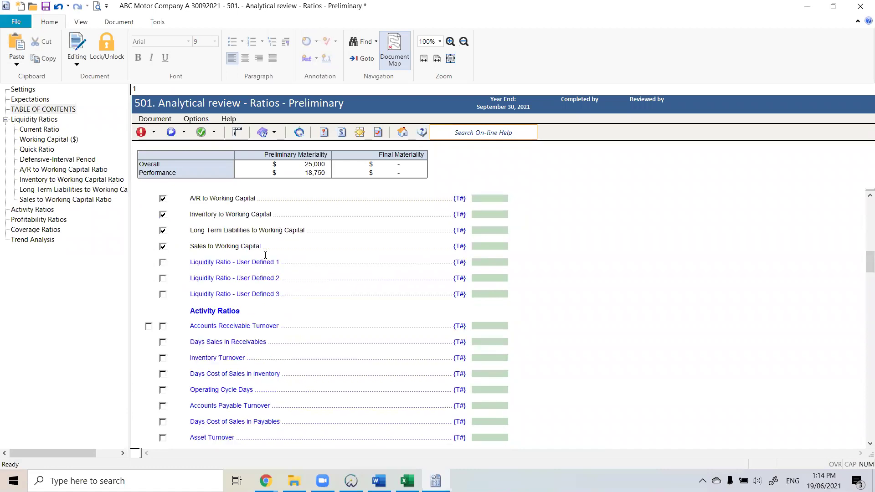
scroll(265, 255, down, 13)
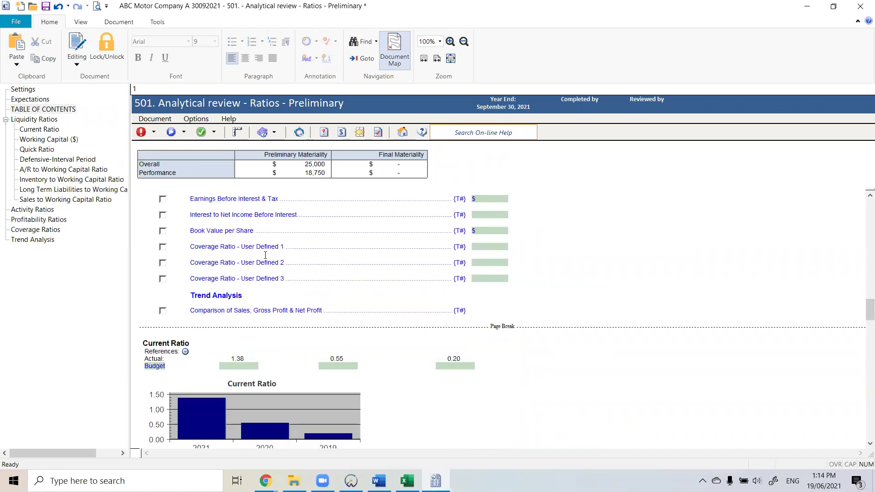
scroll(265, 255, down, 1)
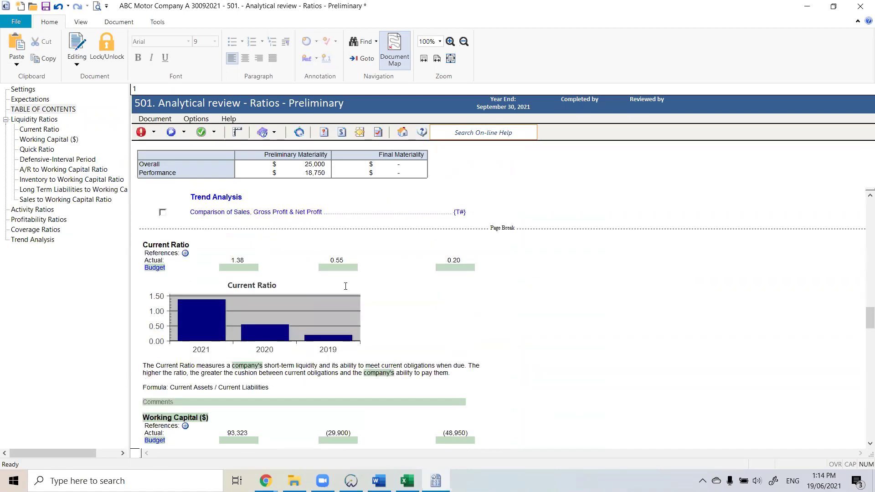
click(450, 41)
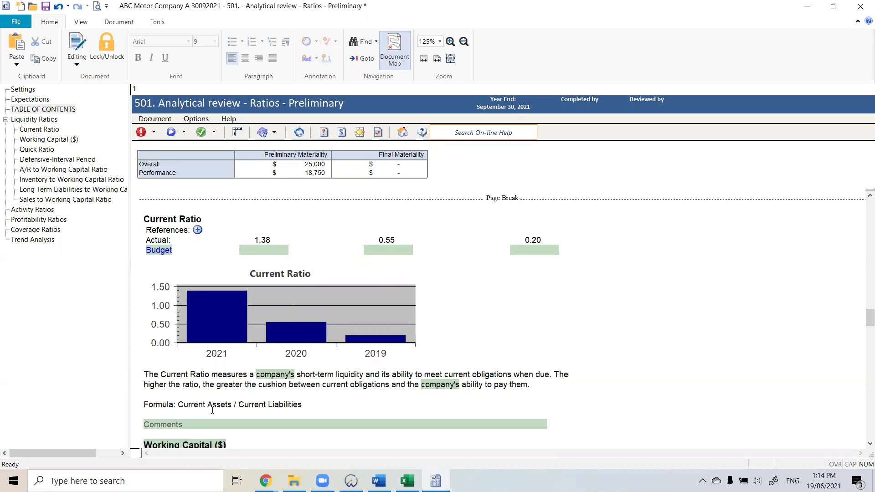
click(280, 405)
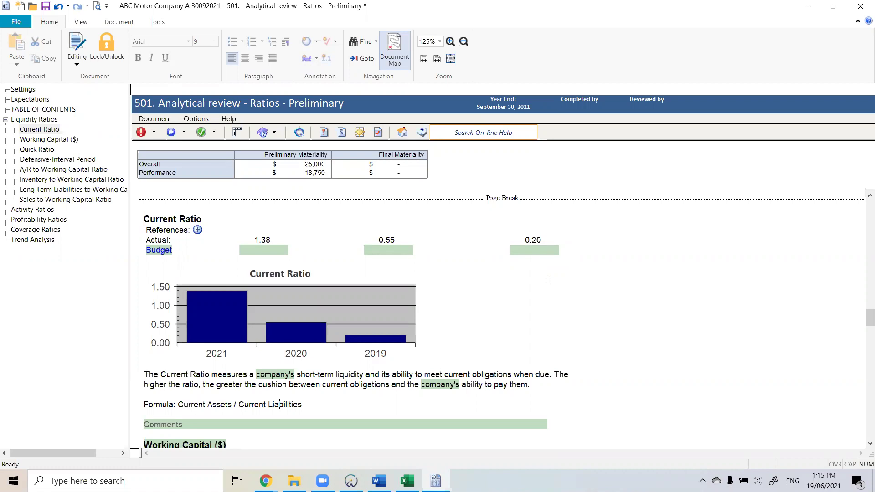
scroll(548, 281, down, 1)
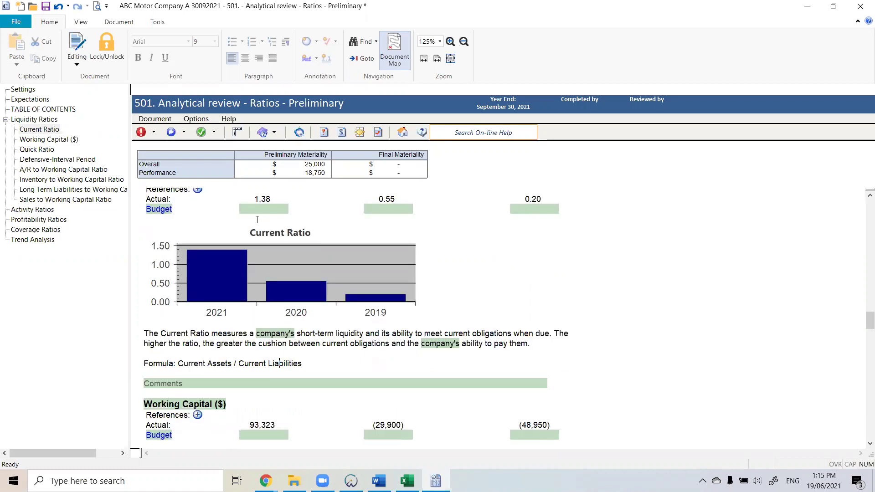
- Enter Current Ratio budget values of 1.20 for 2021, 0.50 for 2020 and 0.40 for 2019
scroll(258, 218, up, 1)
click(160, 252)
click(277, 253)
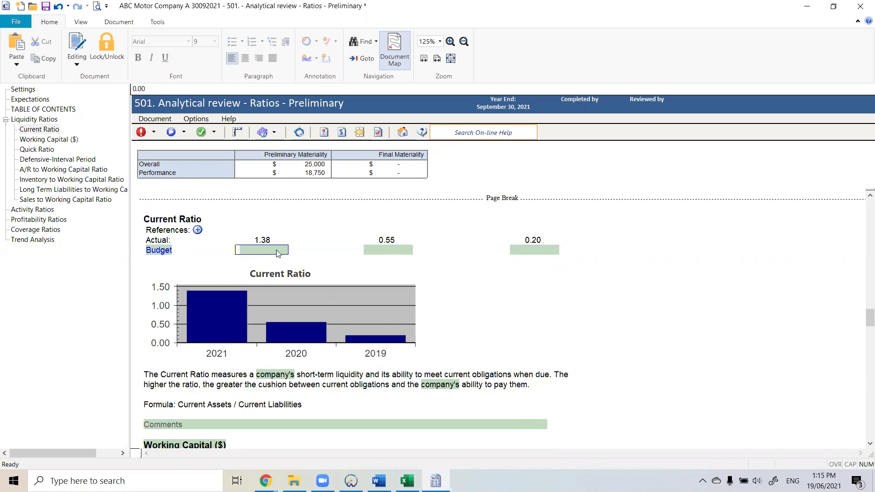
text(1.2)
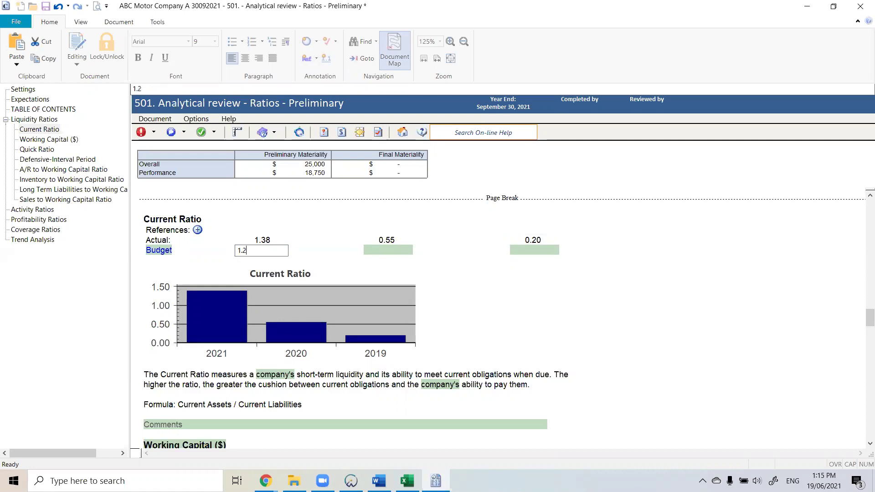
key(Tab)
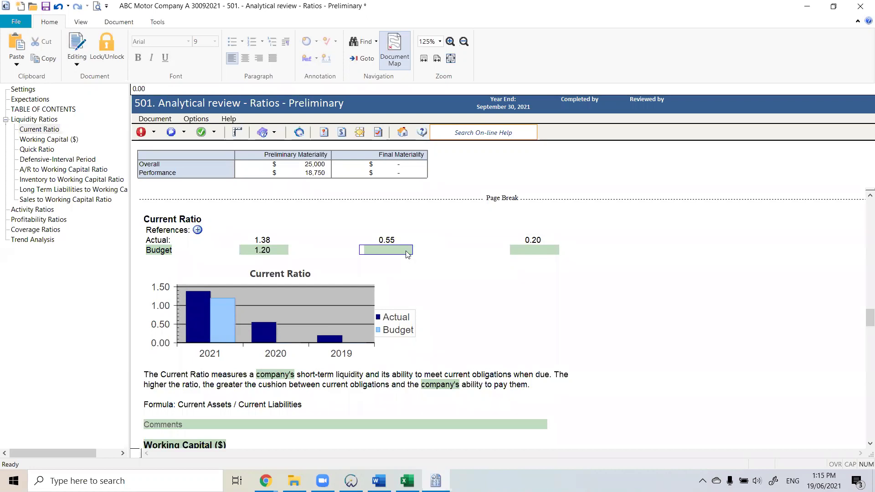
text(03)
text(5)
key(Tab)
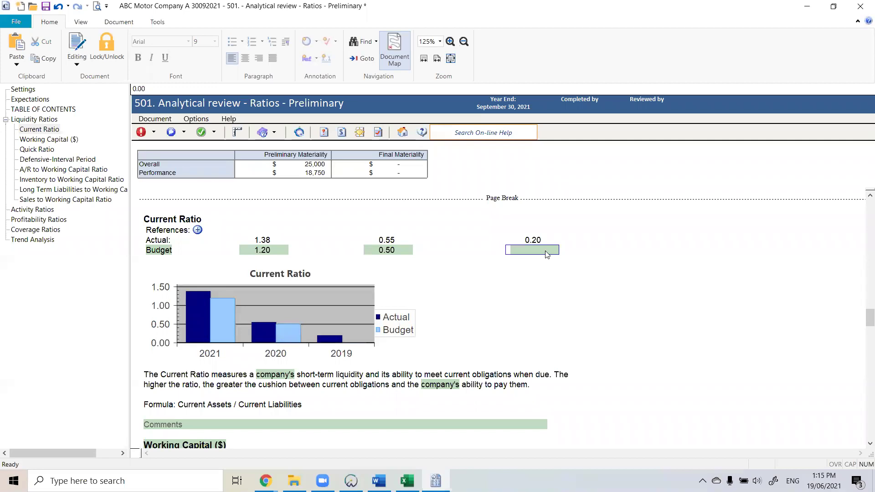
text(0.4)
key(Tab)
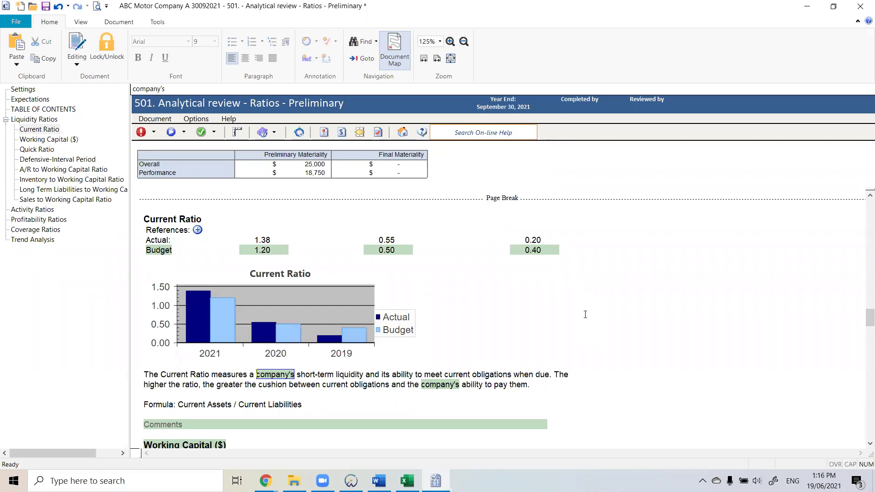
- Relabel the Current Ratio's Budget row as Industry Standard and select the Comments field below its formula
click(173, 253)
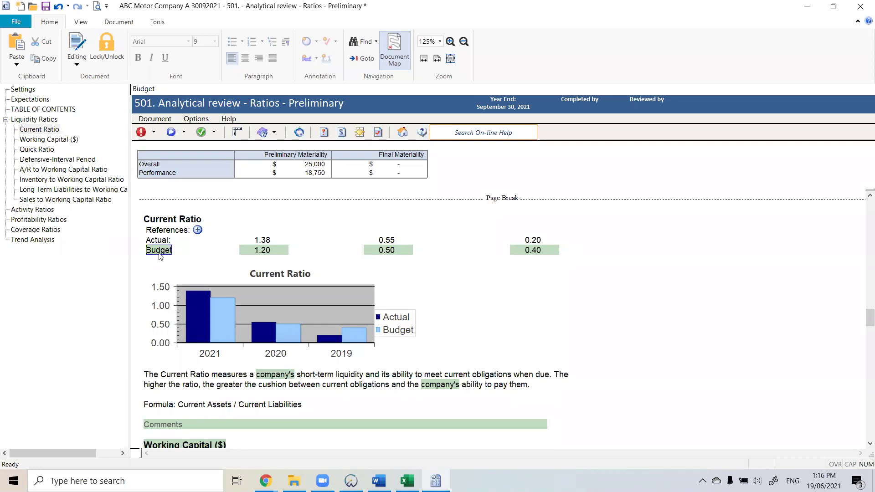
text(Industry )
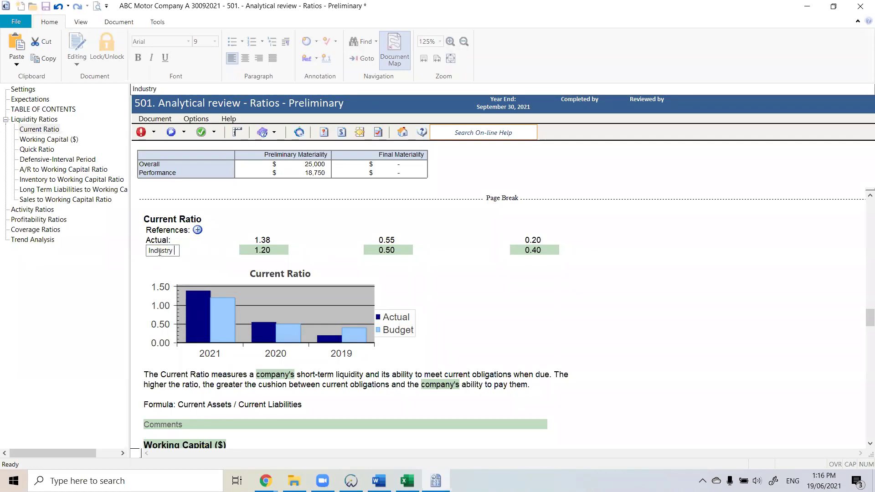
text(Standard)
key(Return)
click(433, 283)
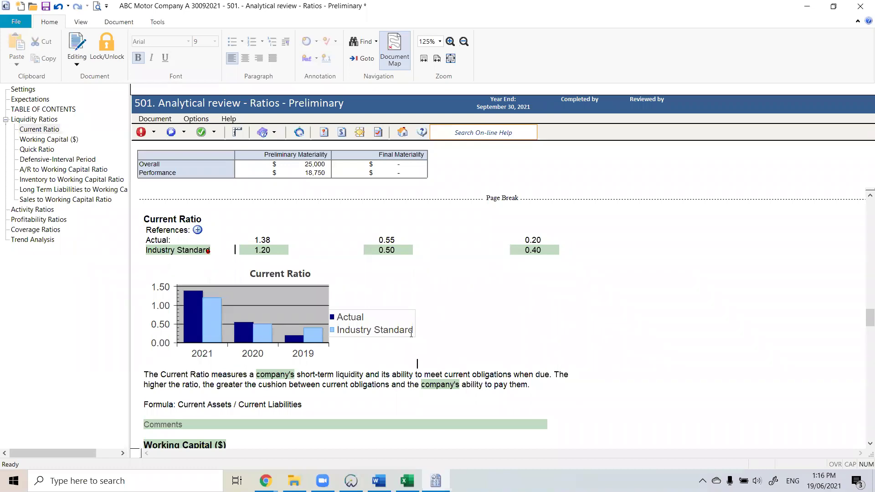
scroll(411, 333, down, 1)
click(256, 381)
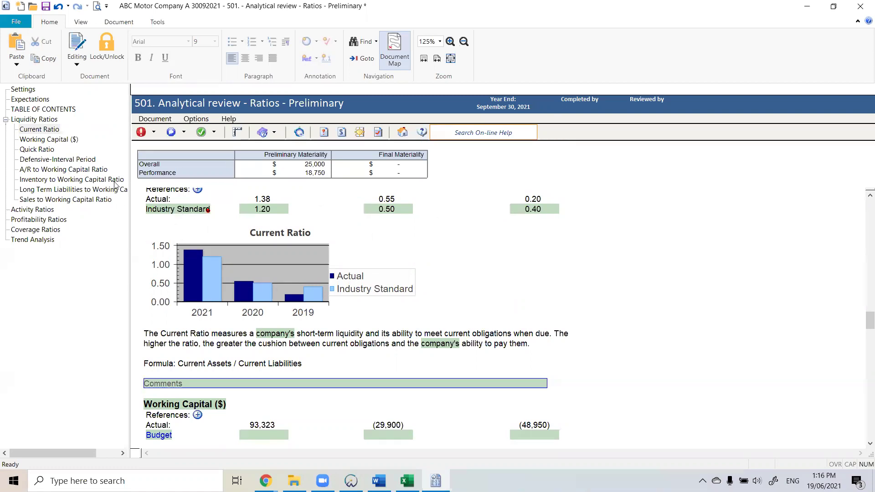
- View the export formats offered for the ratio document, including PDF, and return to the document
click(19, 25)
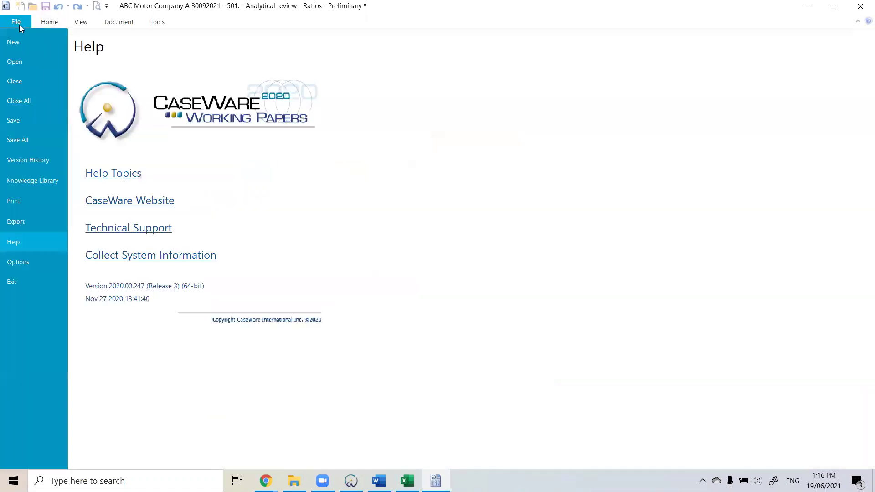
click(39, 221)
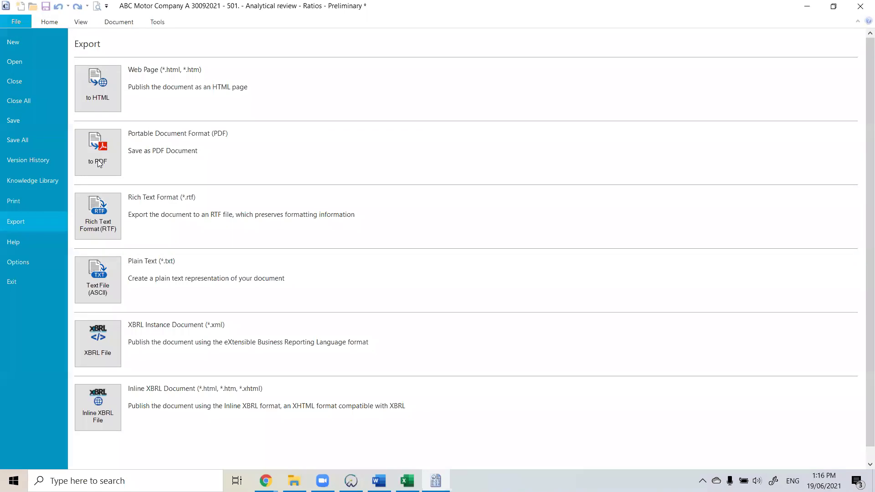
click(56, 21)
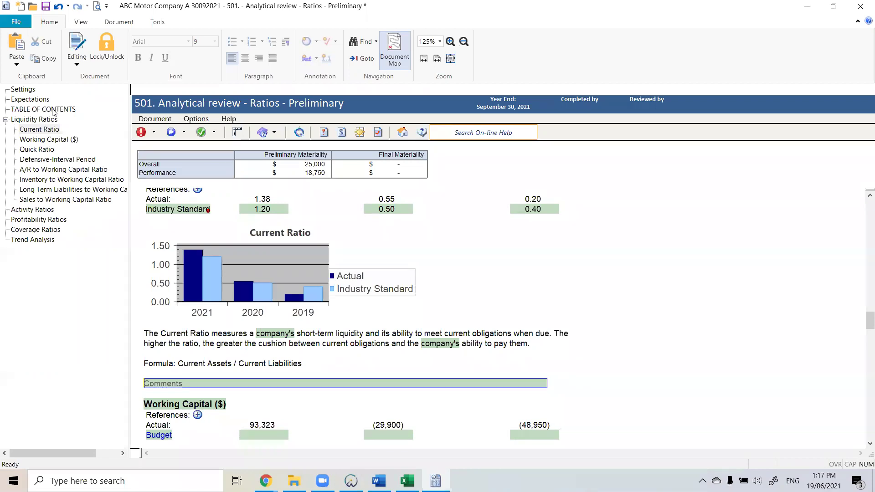
- Include all the standard activity ratios in the table of contents, but exclude Inventory Turnover
scroll(447, 355, up, 8)
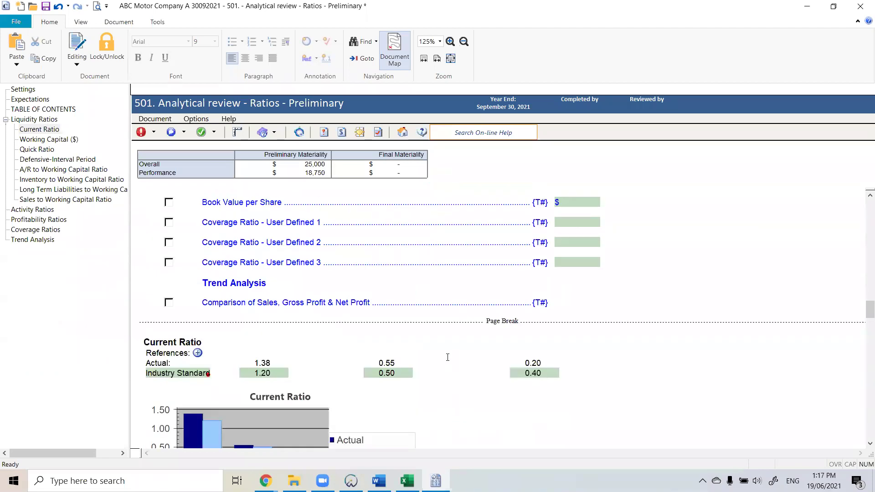
scroll(447, 357, up, 10)
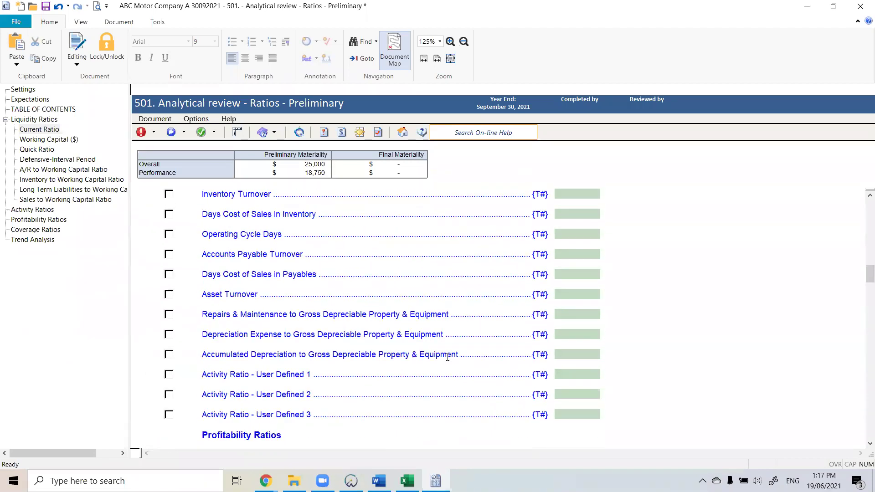
scroll(448, 357, up, 4)
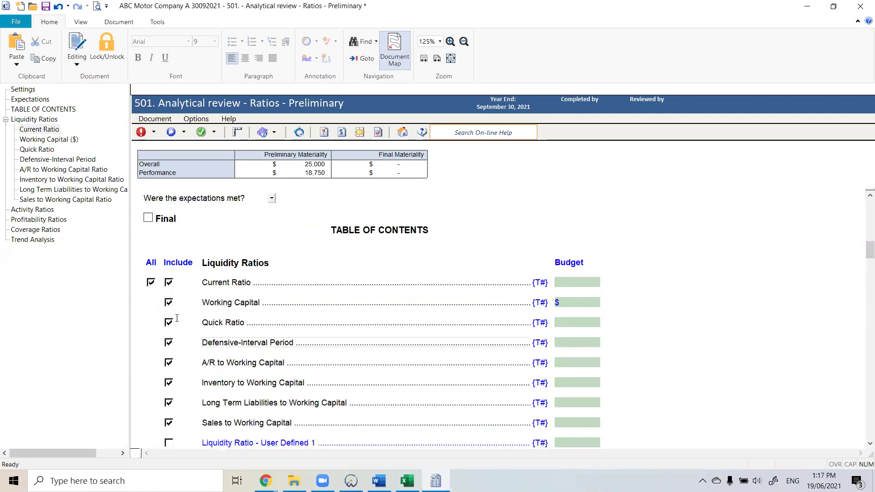
scroll(217, 360, down, 5)
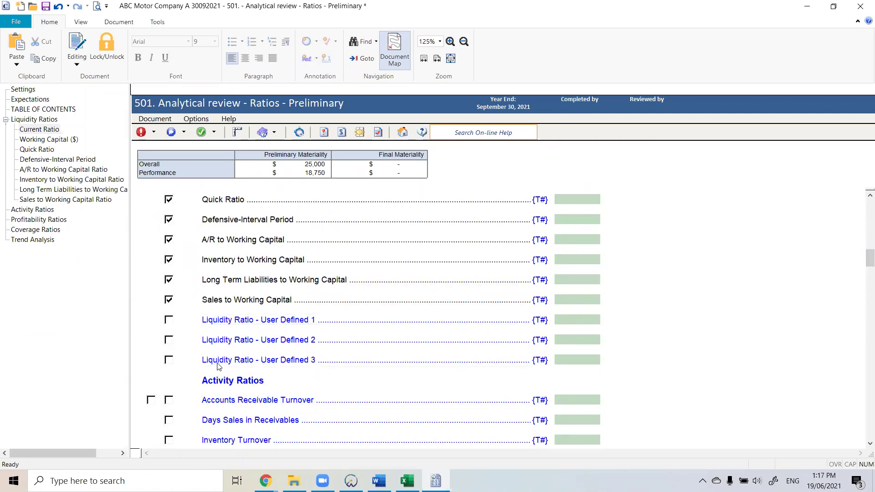
click(151, 318)
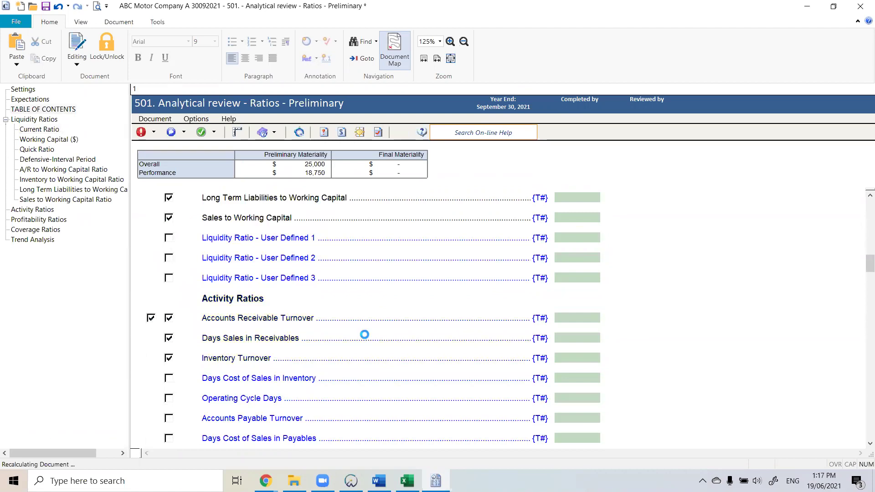
scroll(297, 308, down, 2)
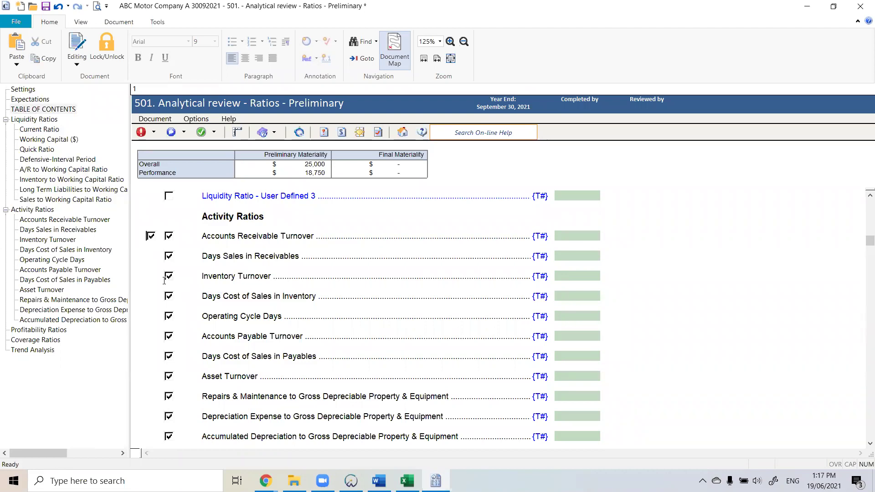
click(169, 281)
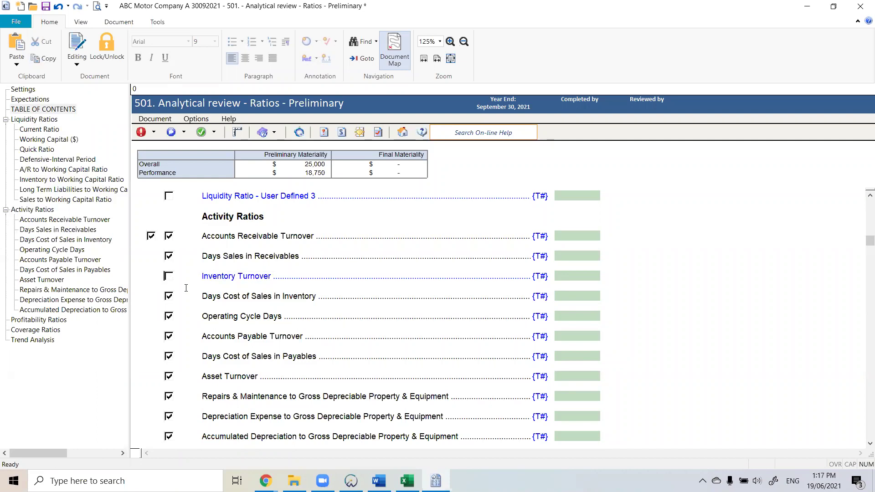
- Include all the standard profitability ratios in the table of contents and look over the Quick Ratio section
scroll(180, 283, down, 5)
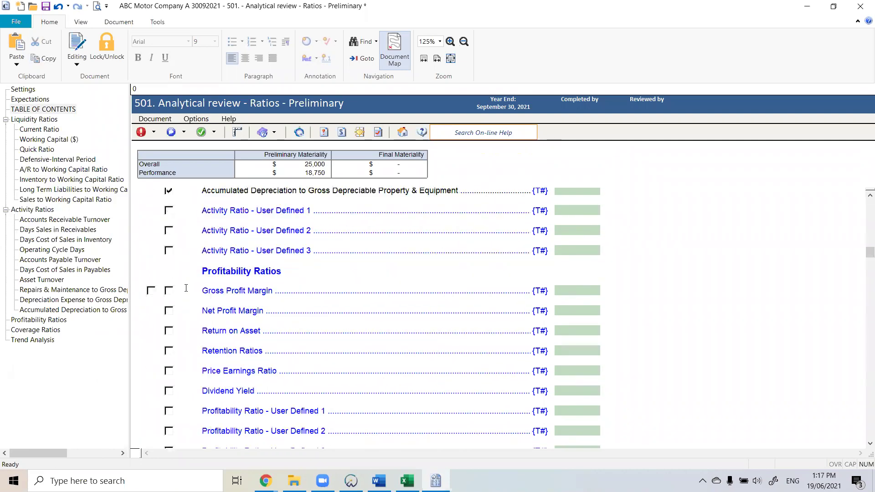
click(150, 249)
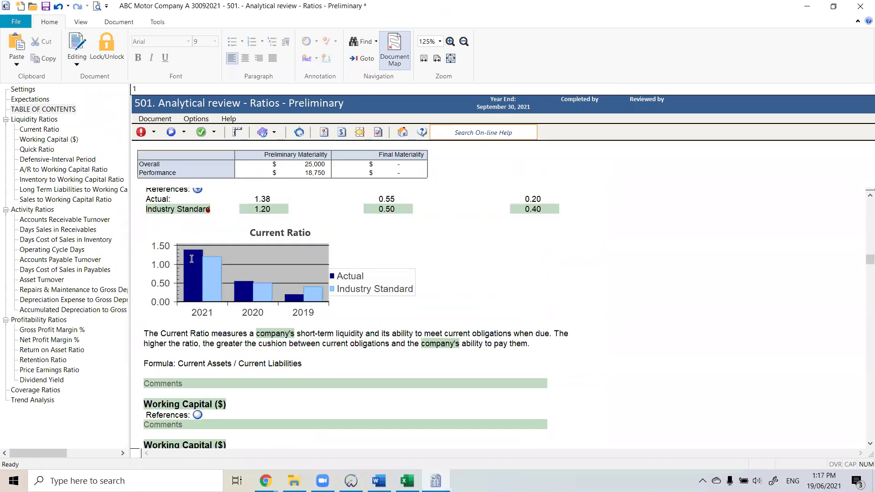
scroll(191, 258, down, 5)
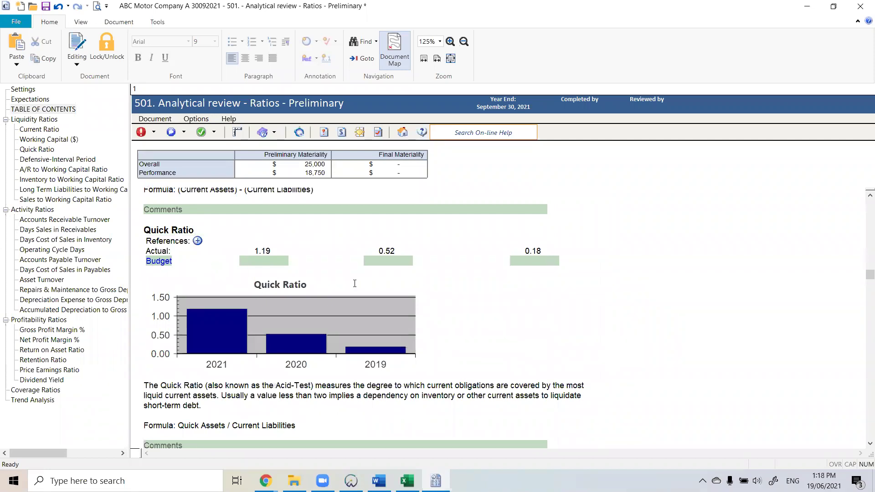
- Check the preset descriptions for budget amounts in the document's Settings and replace the description with Expectation
scroll(356, 287, up, 2)
scroll(356, 287, up, 15)
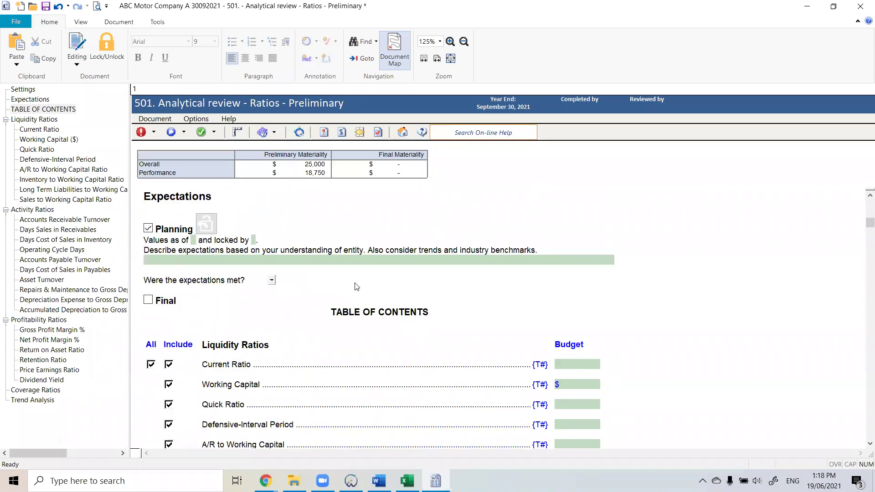
scroll(357, 286, up, 5)
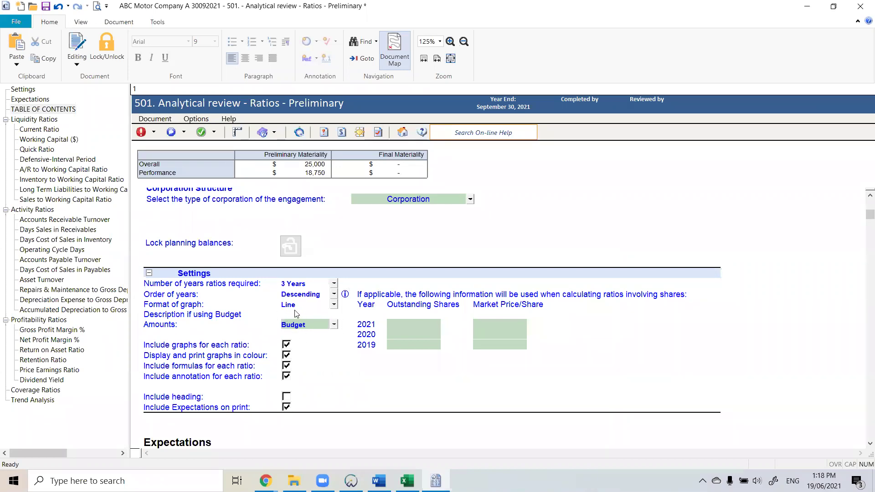
click(315, 325)
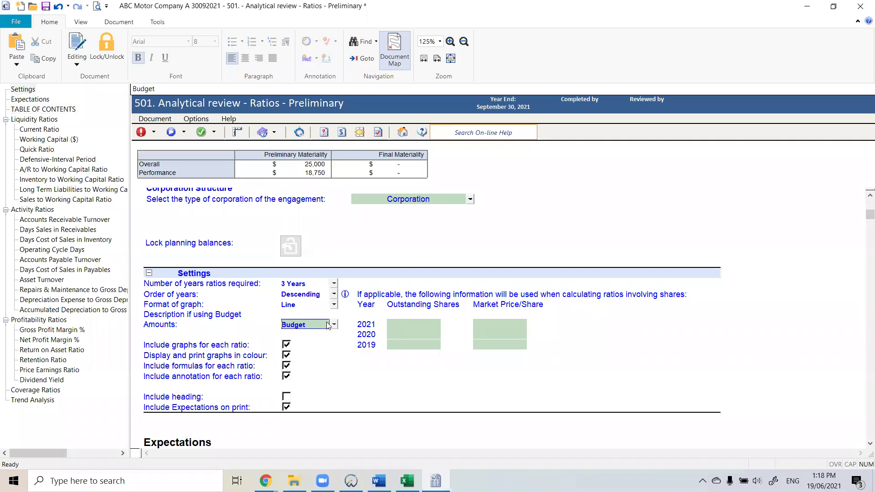
click(334, 324)
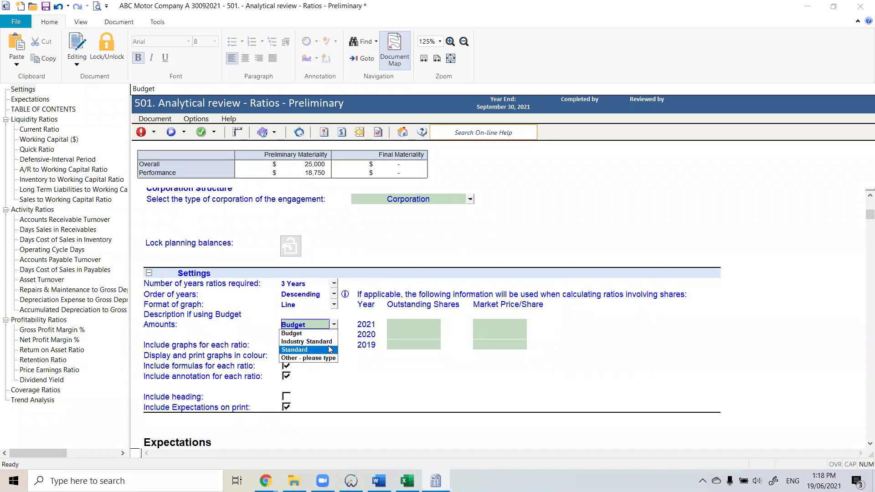
click(406, 383)
click(316, 327)
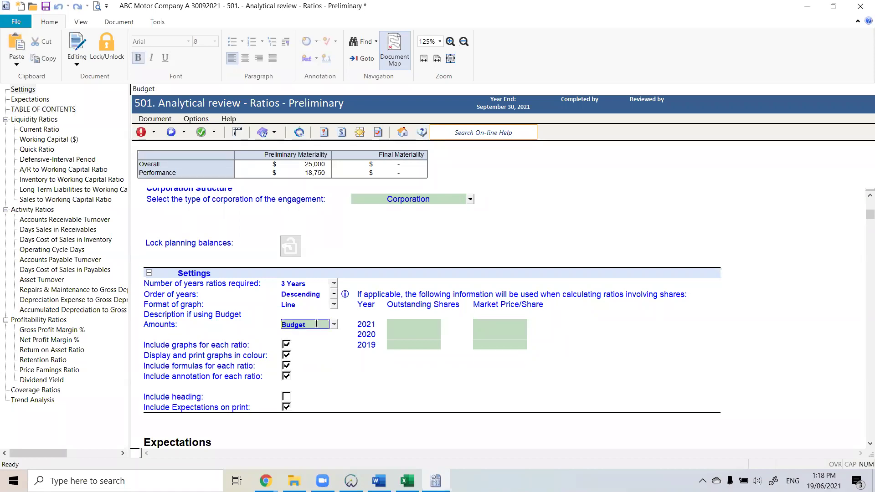
drag(317, 326, 267, 328)
text(Expectation)
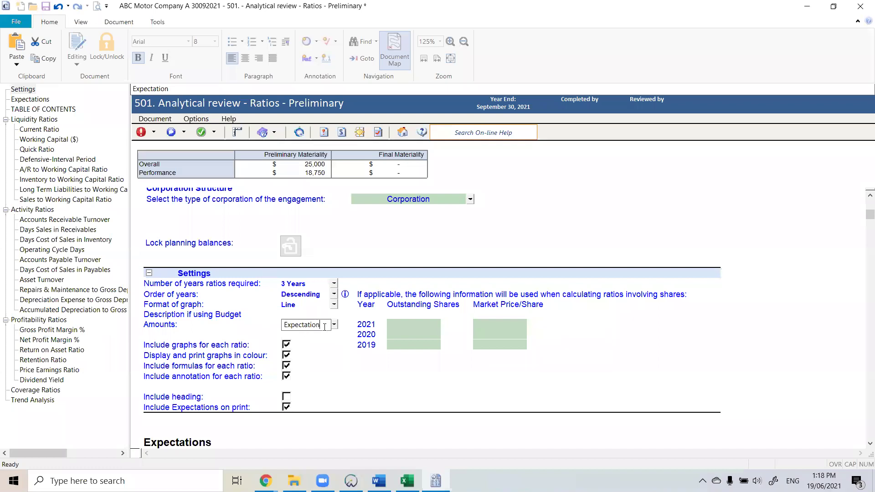
key(Return)
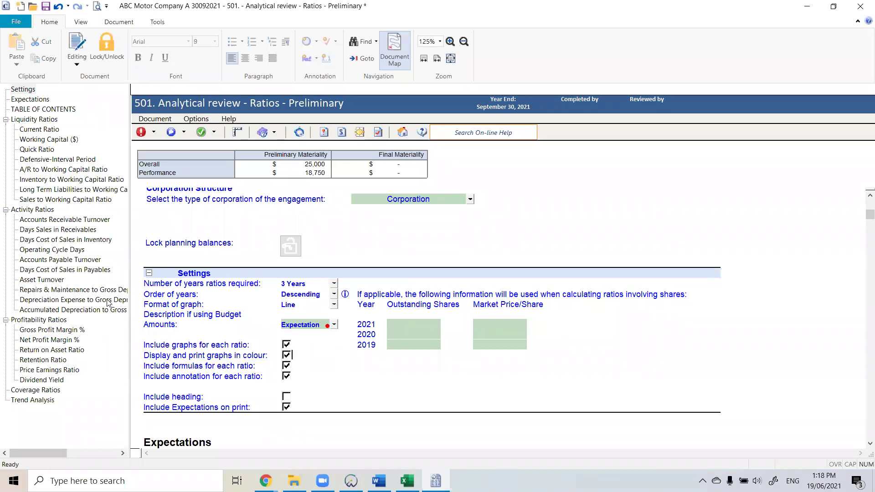
- Override the comparison label in the Defensive-Interval Period section with Industry standard
click(39, 150)
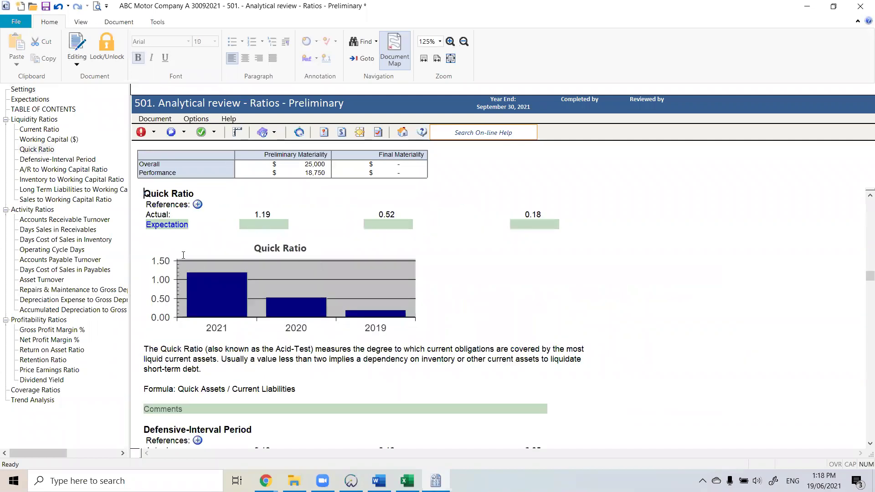
click(176, 228)
scroll(223, 284, down, 3)
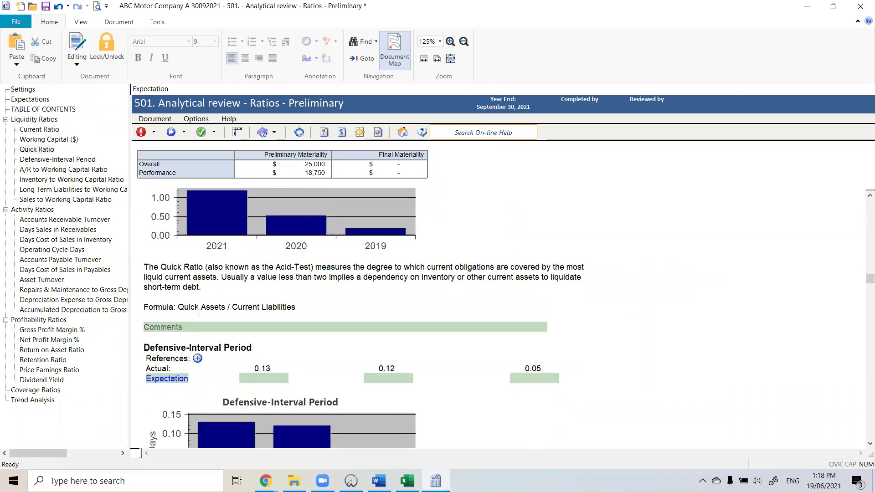
scroll(166, 307, down, 3)
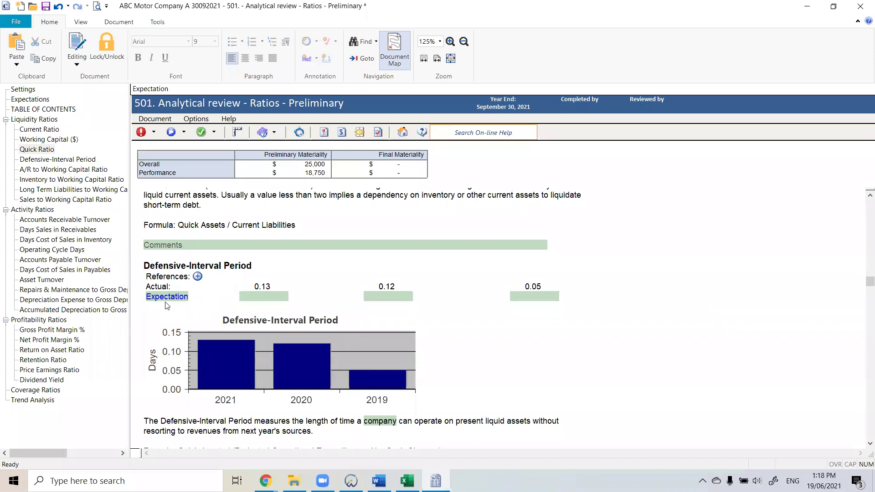
click(166, 297)
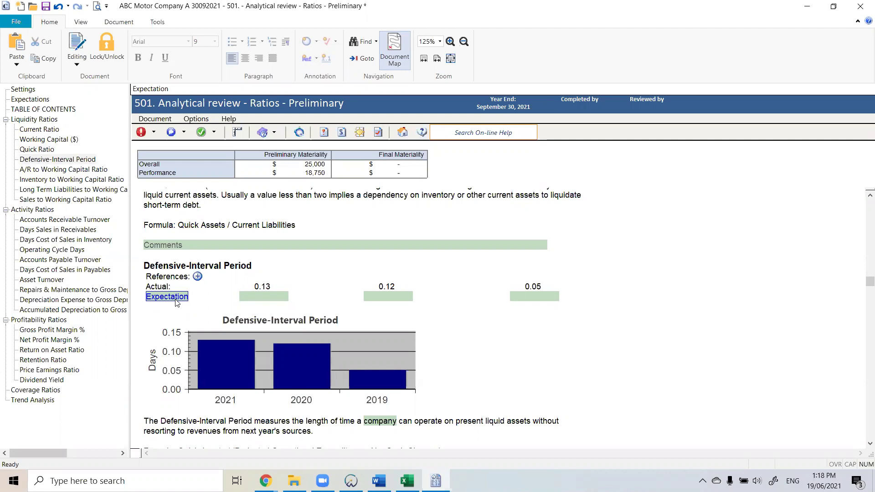
text(In)
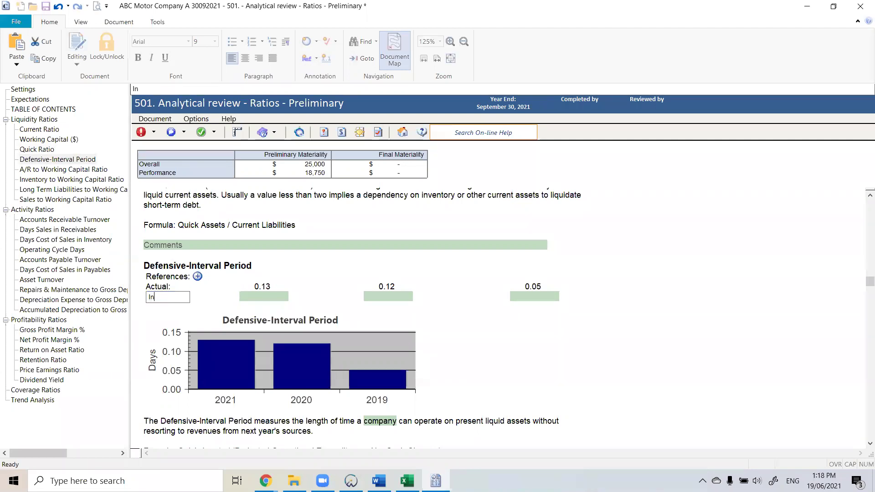
text(dustry standard)
key(Return)
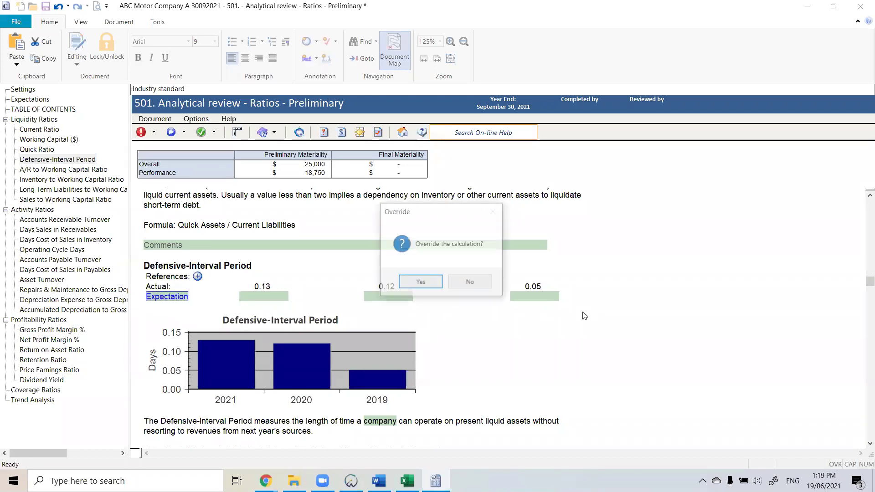
click(420, 282)
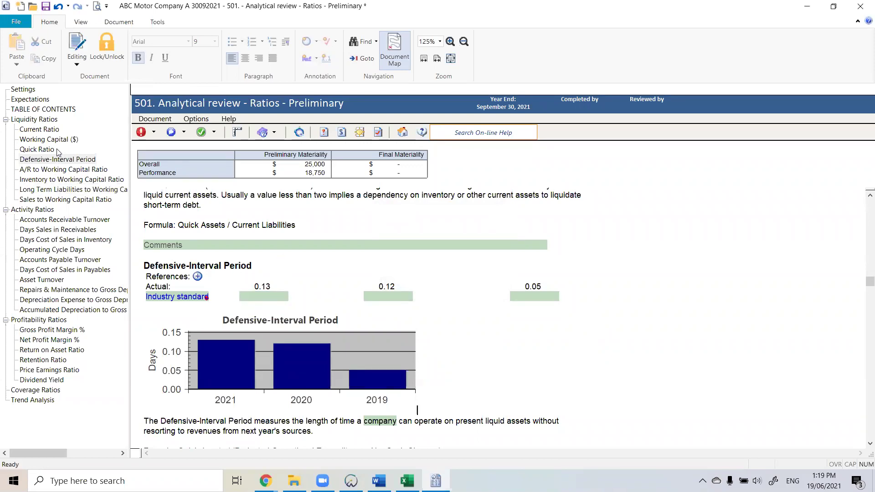
- Enable the Final part of the Expectations section
click(39, 100)
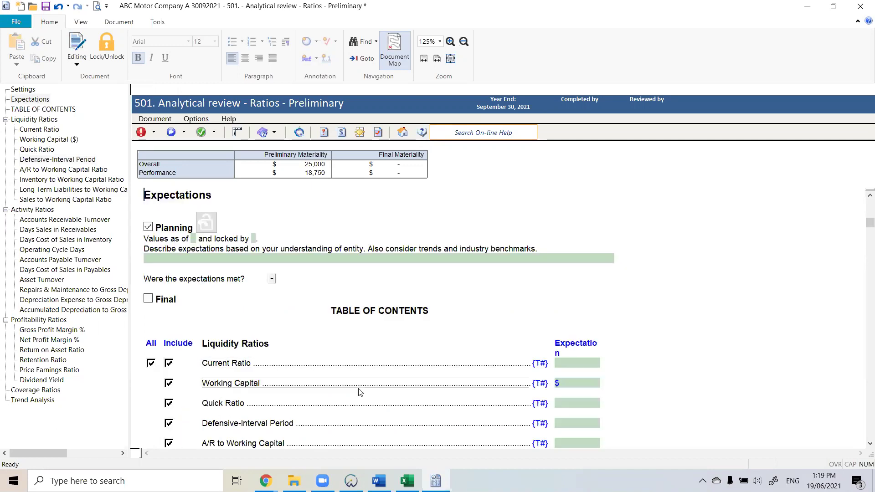
scroll(219, 265, up, 1)
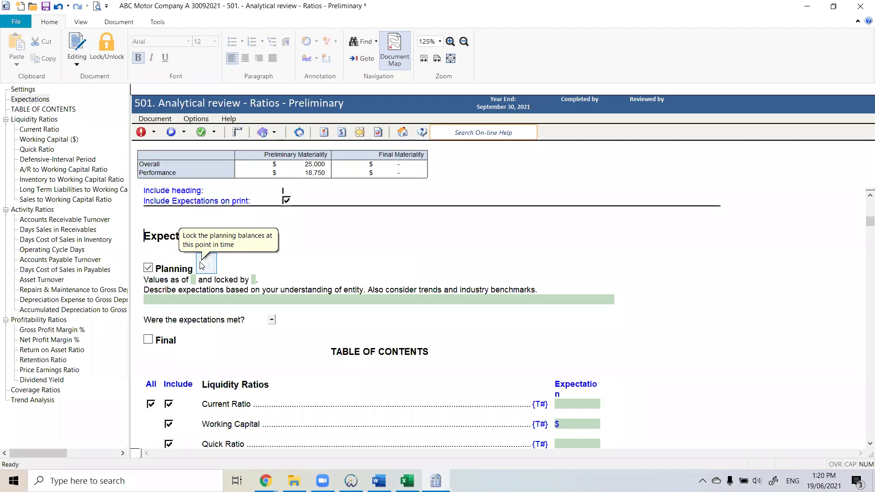
click(149, 340)
scroll(316, 295, down, 2)
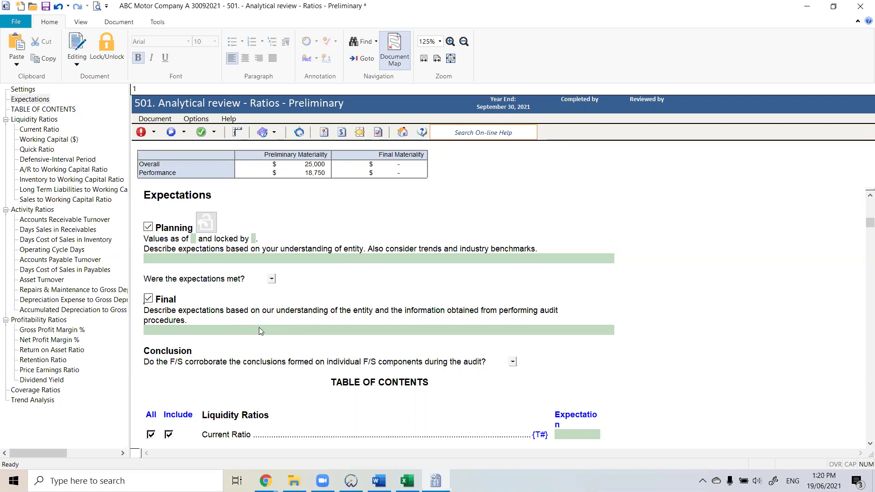
- Examine the share inputs and number-of-years options in Settings, the Current Ratio comparison with Industry Standard, and the document's guidance and instructions
scroll(280, 319, up, 5)
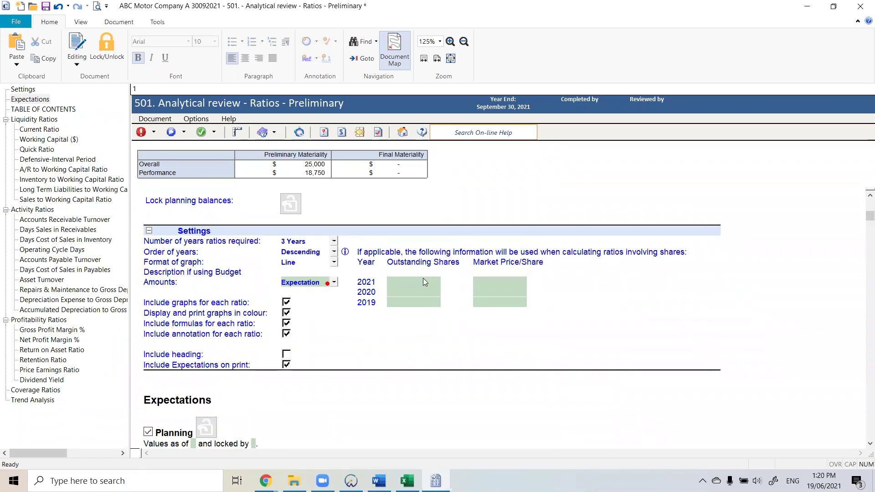
click(424, 281)
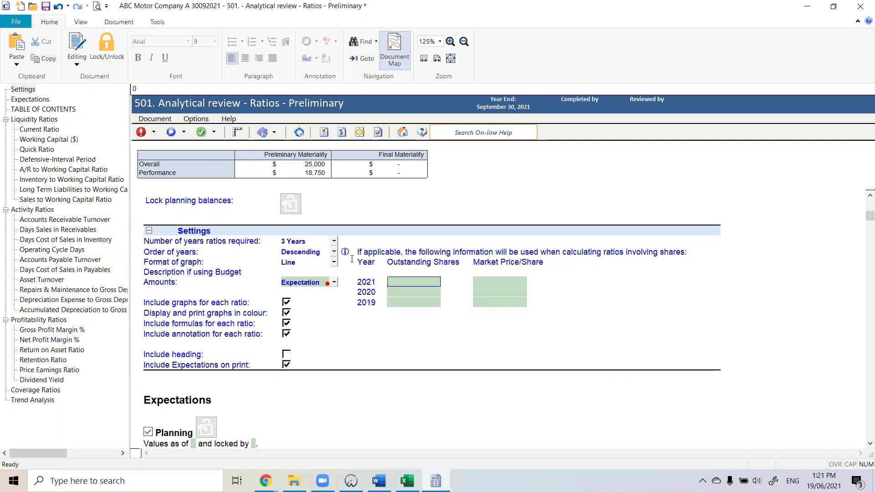
click(334, 243)
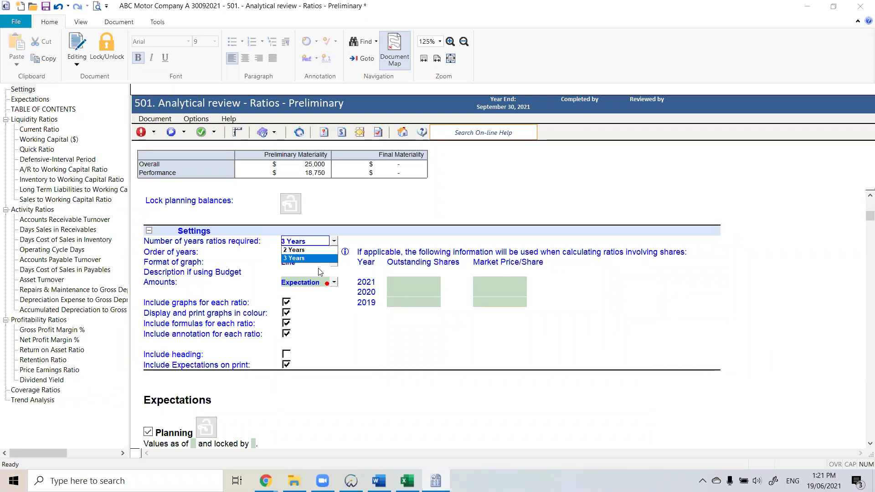
click(726, 301)
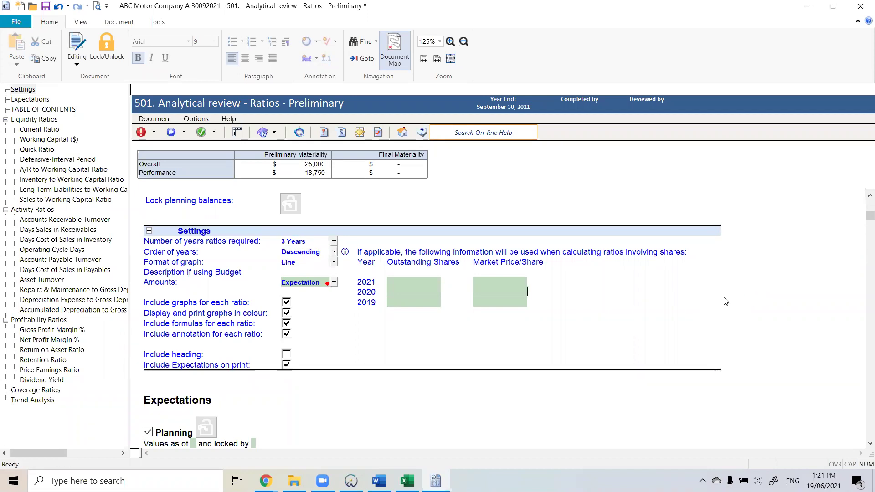
scroll(726, 302, down, 20)
scroll(723, 299, down, 10)
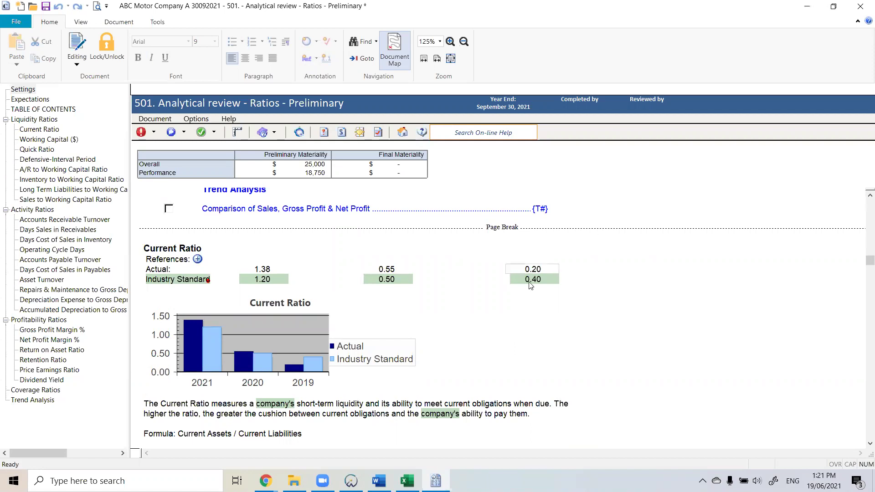
scroll(530, 296, up, 10)
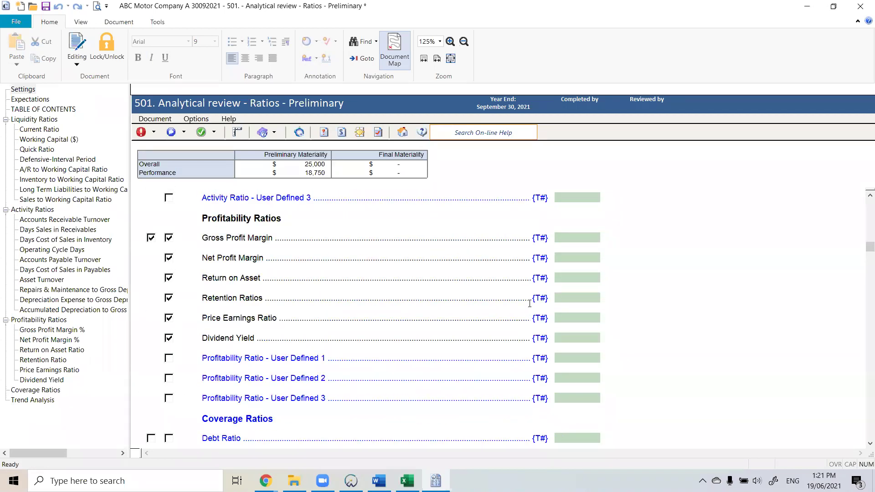
scroll(530, 304, up, 10)
scroll(546, 294, up, 10)
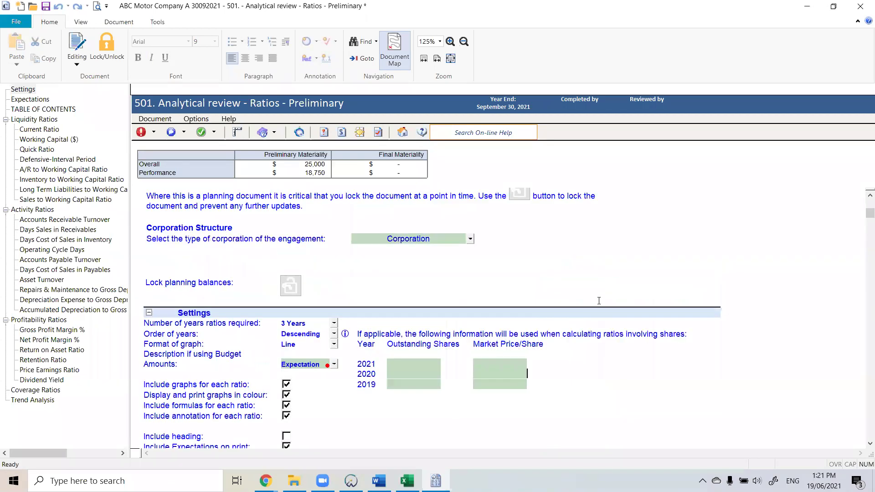
scroll(594, 301, up, 3)
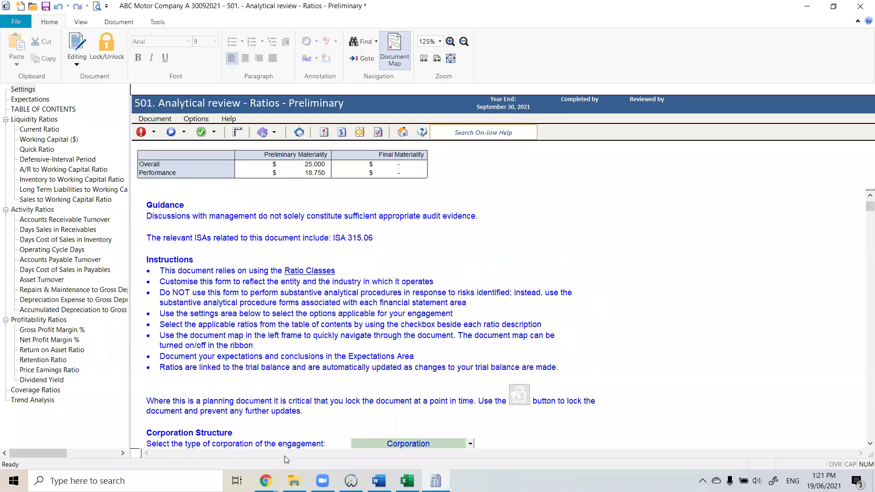
- Close the Analytical review - Ratios - Preliminary document and save its changes
click(351, 481)
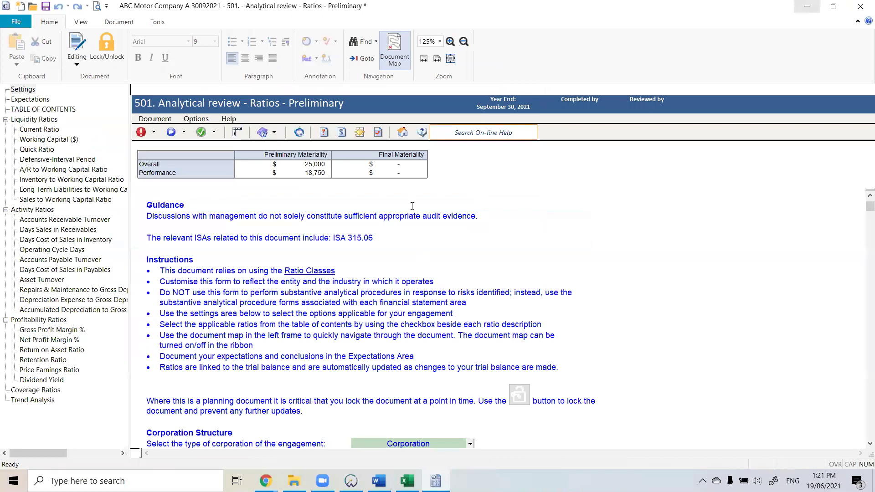
mouse_move(436, 480)
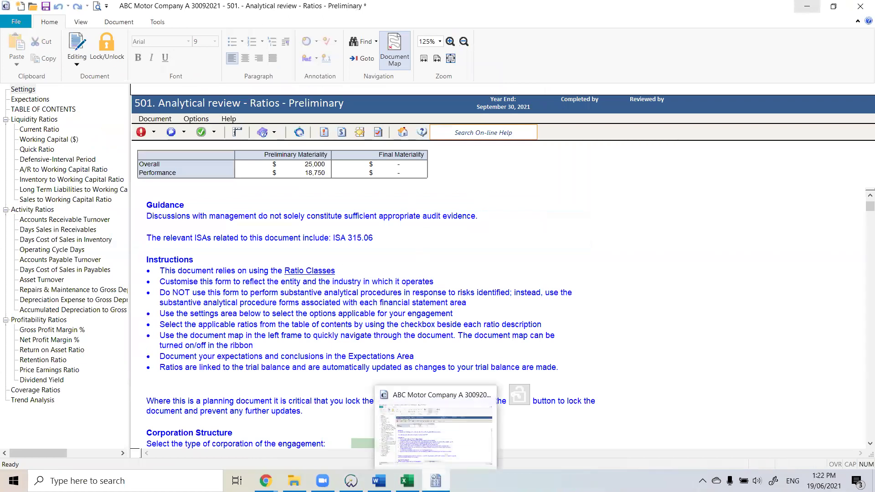
click(550, 258)
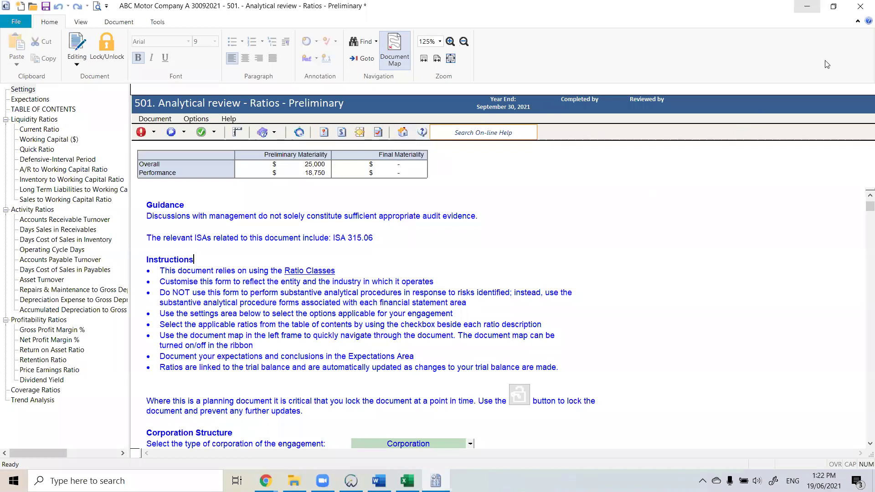
click(858, 10)
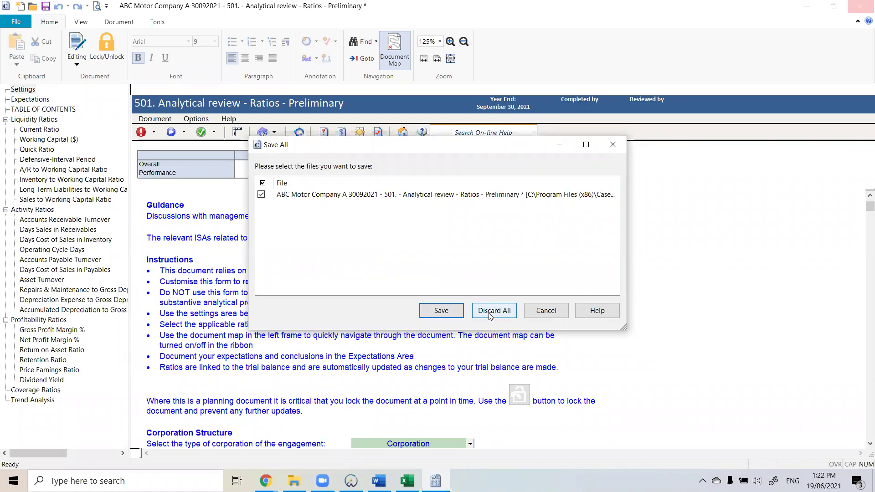
click(441, 312)
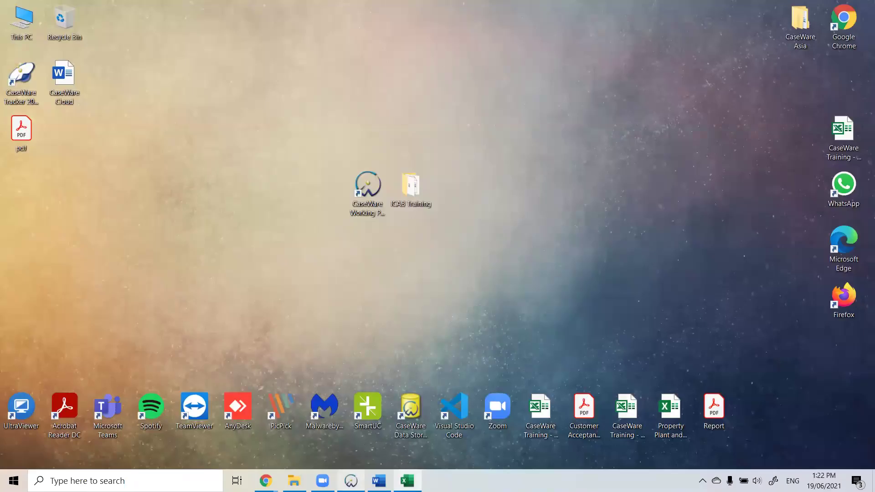
- Switch to CaseWare Working Papers and open document 501-1, Analytical review - Balances - Preliminary
click(351, 481)
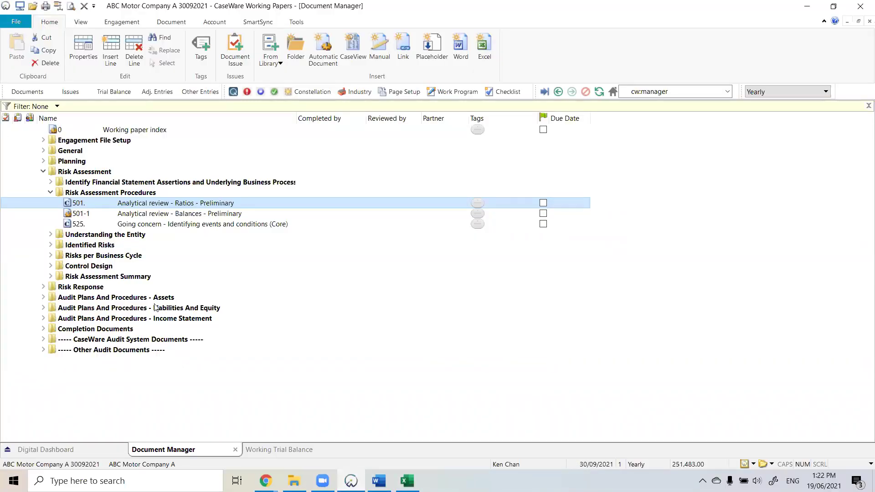
click(211, 215)
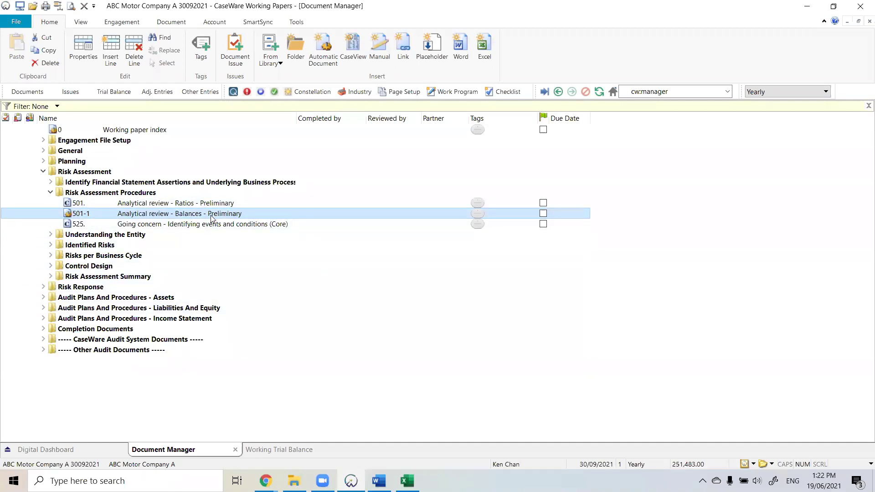
double_click(211, 215)
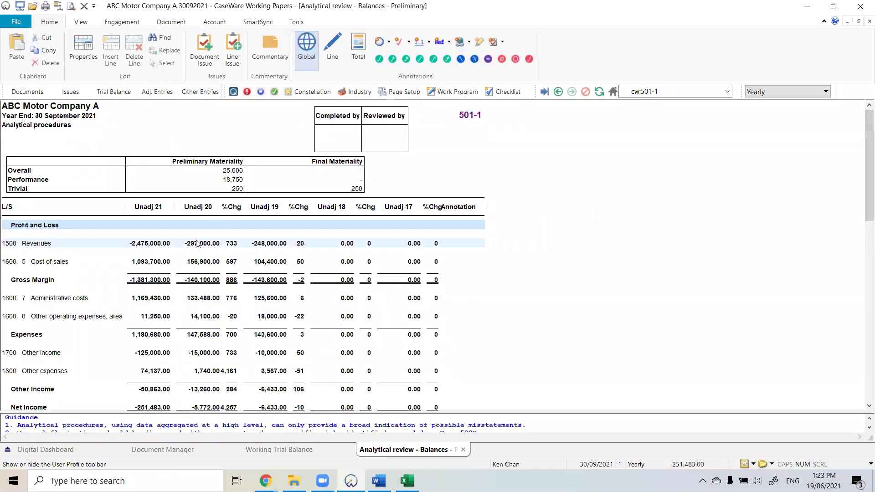
- Examine the yearly balances and percentage changes across Profit and Loss and Balance Sheet in 501-1, and return to the document list
scroll(127, 247, down, 1)
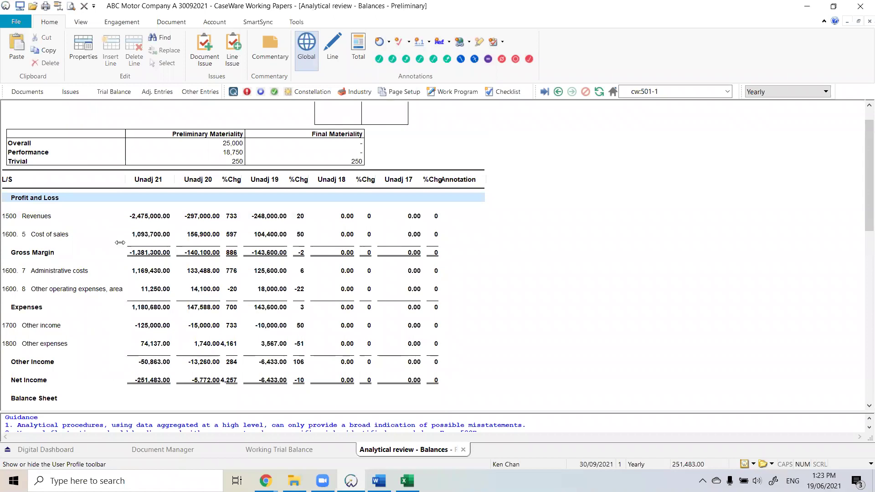
click(38, 256)
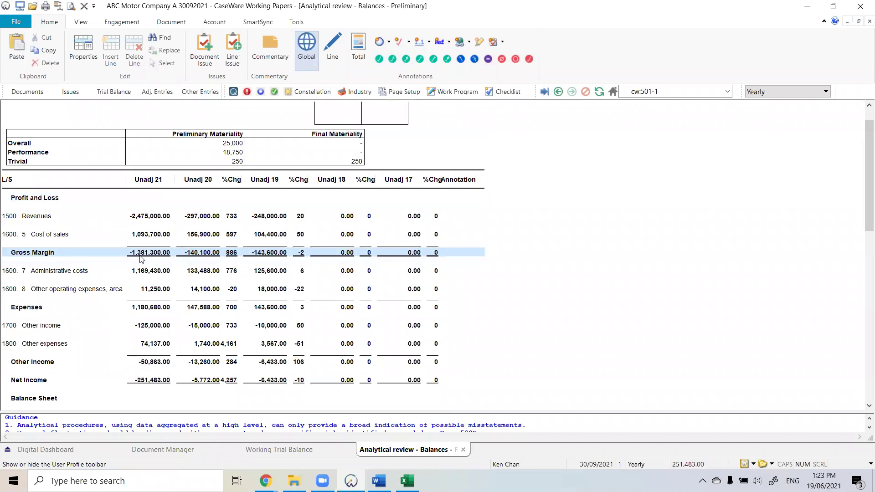
click(162, 220)
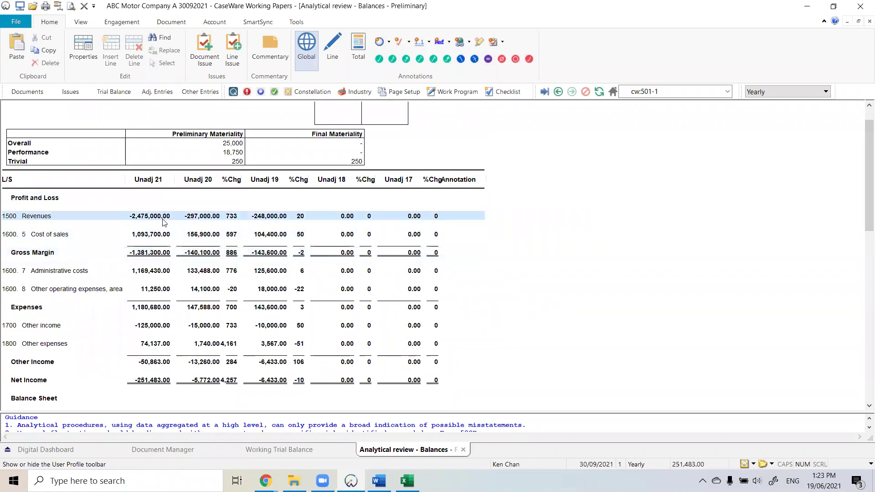
click(160, 237)
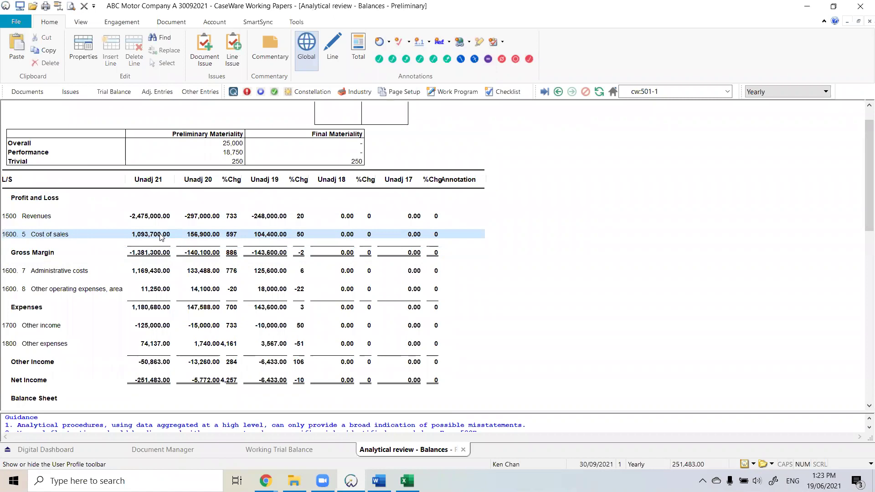
scroll(160, 285, down, 1)
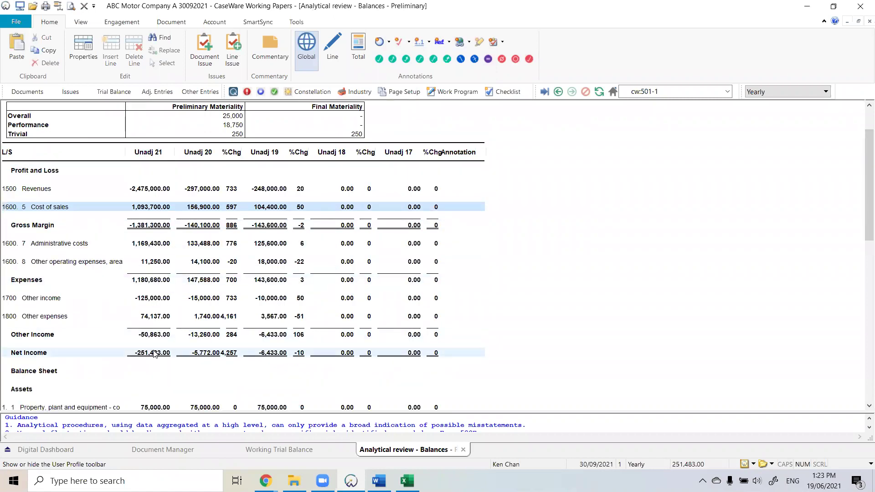
scroll(155, 354, down, 3)
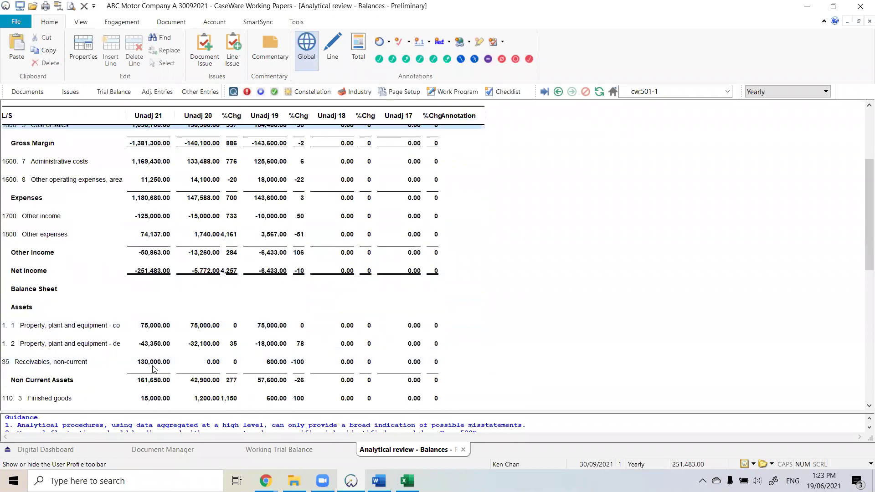
scroll(154, 369, down, 4)
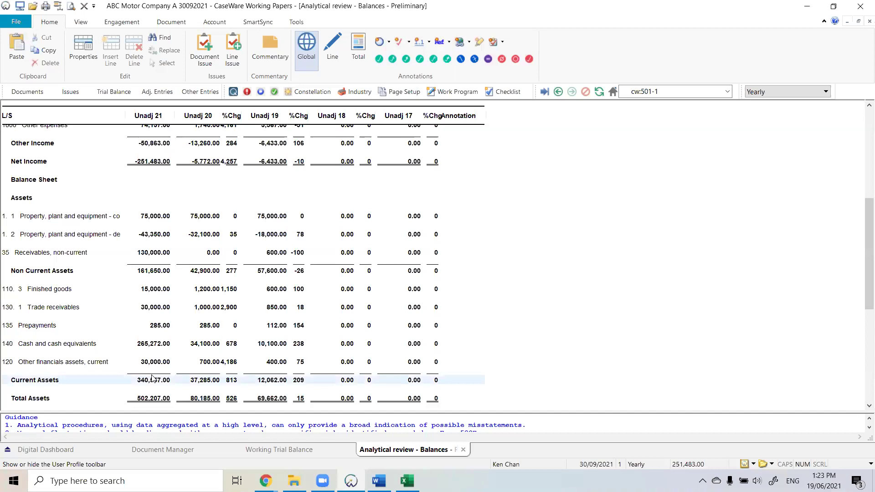
scroll(153, 377, down, 2)
scroll(493, 256, up, 10)
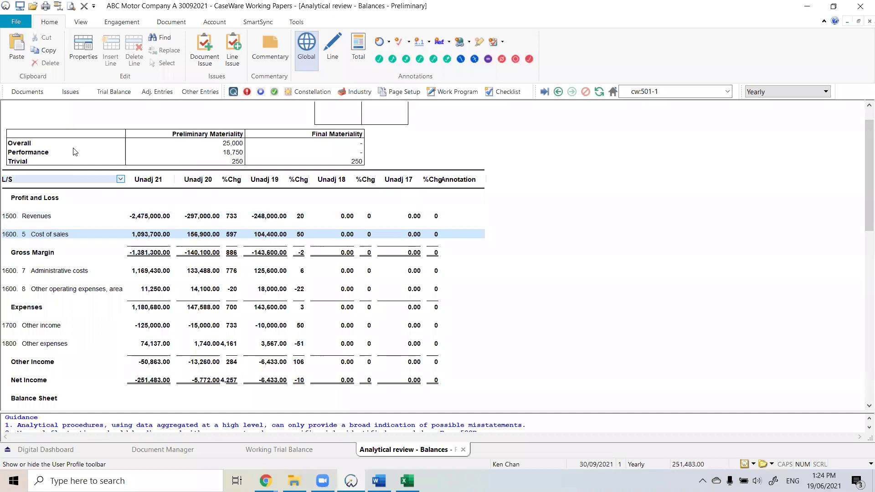
click(27, 92)
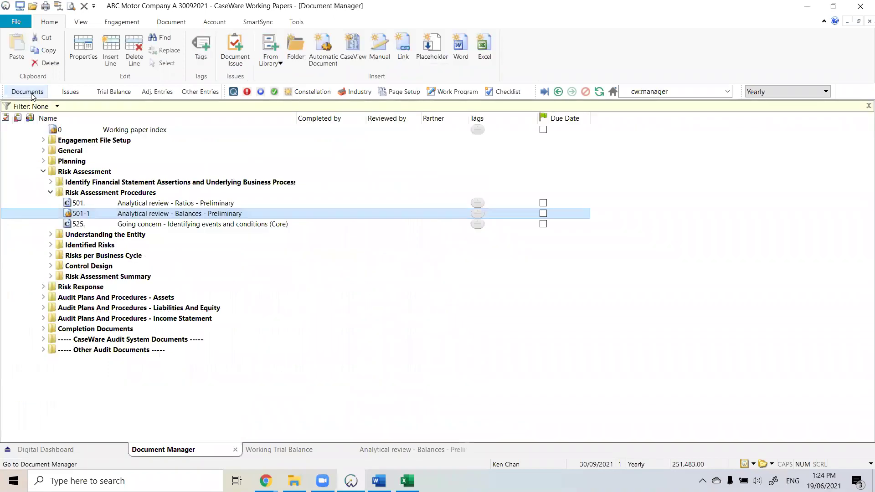
- Open document 525, Going concern - Identifying events and conditions (Core), and view the response options for the Adverse events/conditions procedure
click(112, 227)
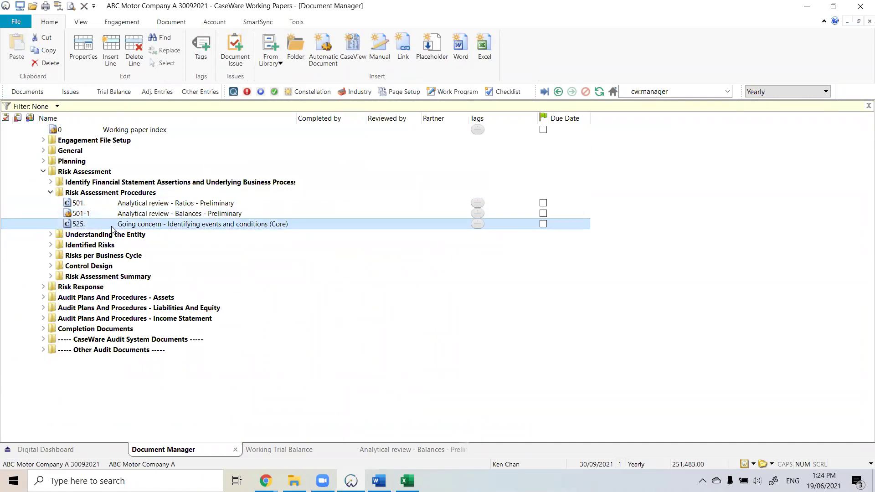
double_click(111, 225)
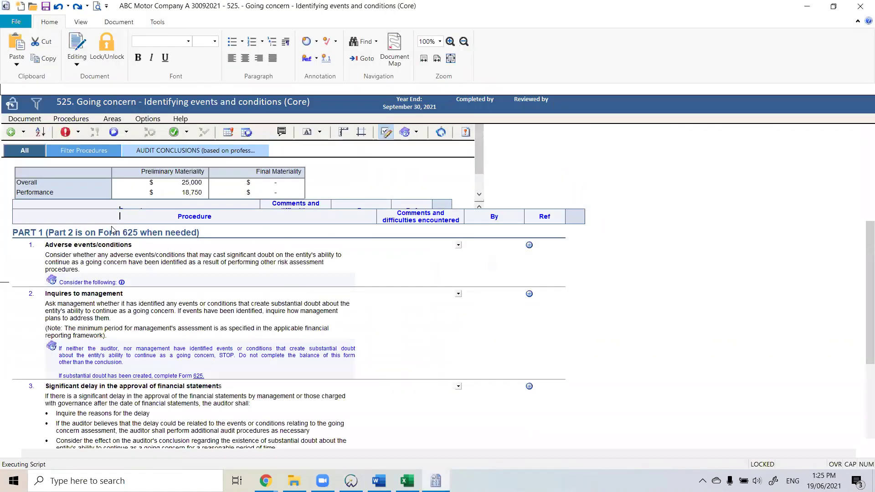
click(125, 264)
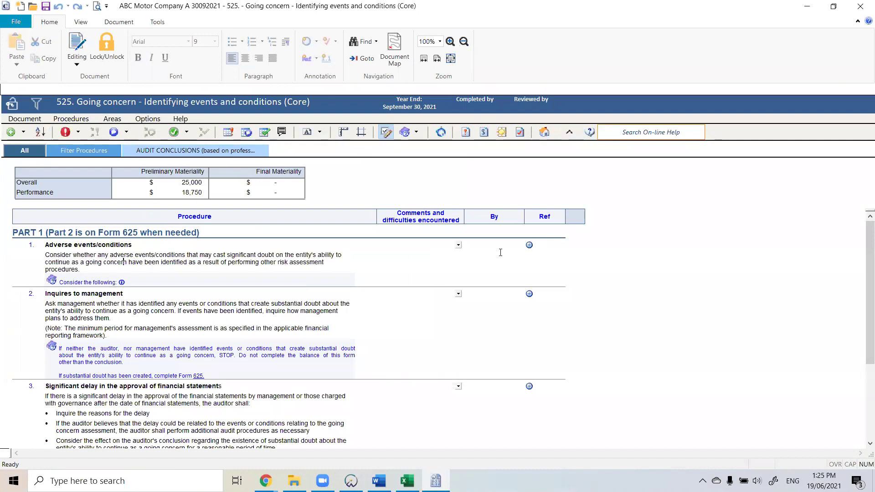
click(459, 246)
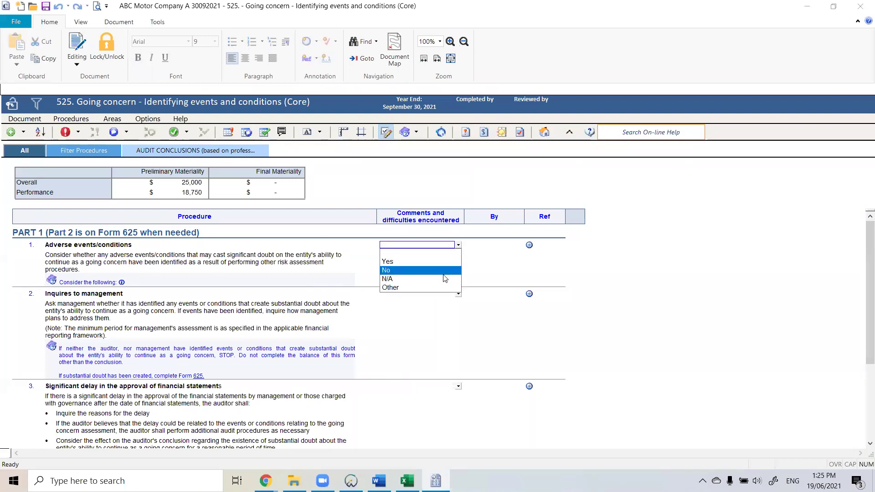
click(607, 278)
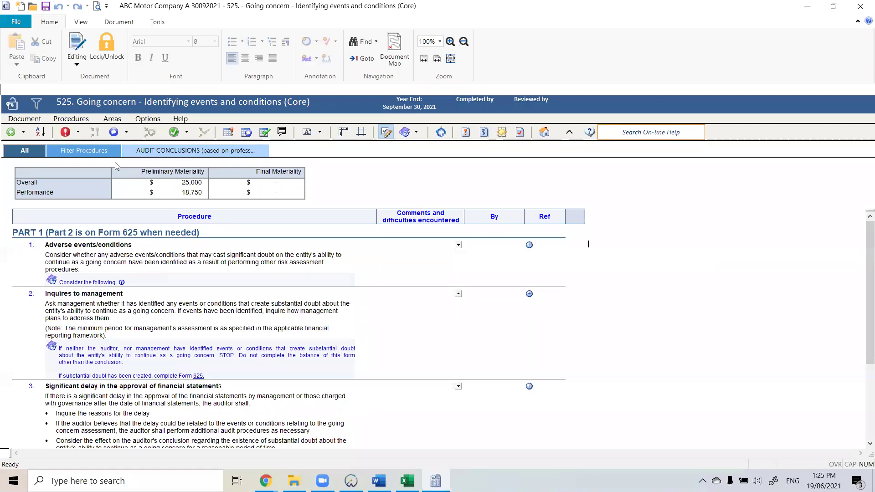
- Display the document guidance in document 525 and read its objectives, instructions and relevant ISA
click(142, 122)
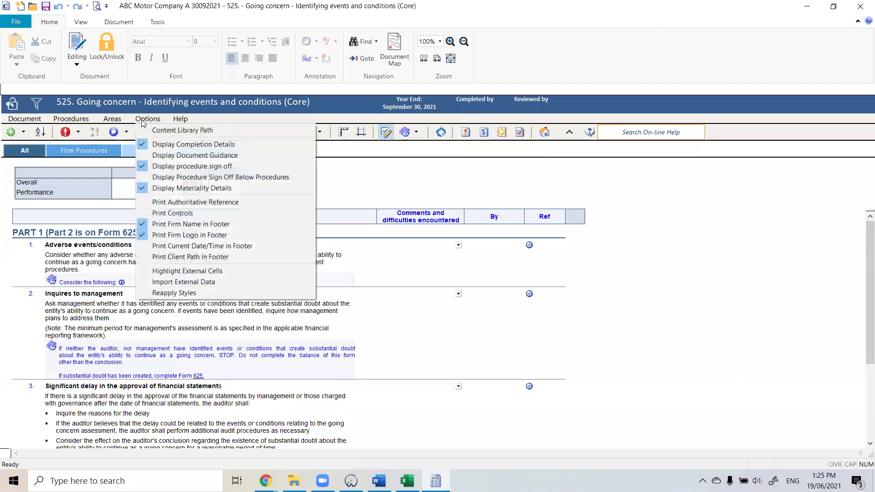
click(168, 156)
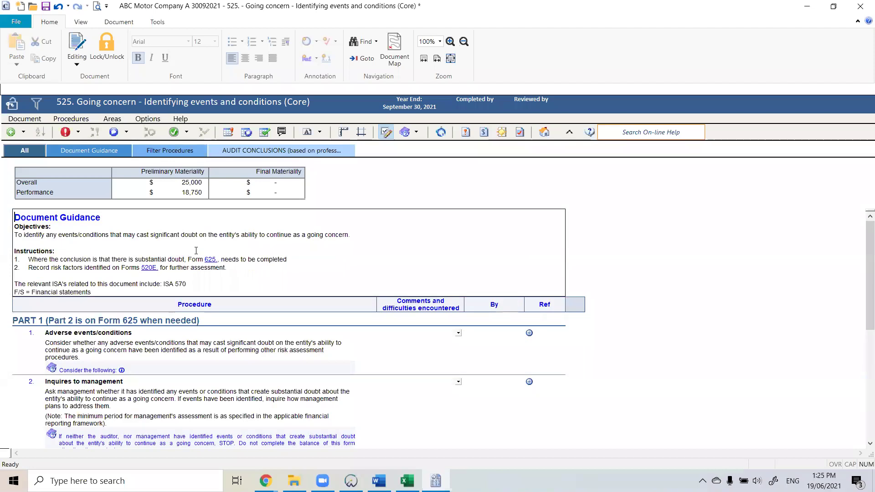
click(209, 234)
shift+click(107, 270)
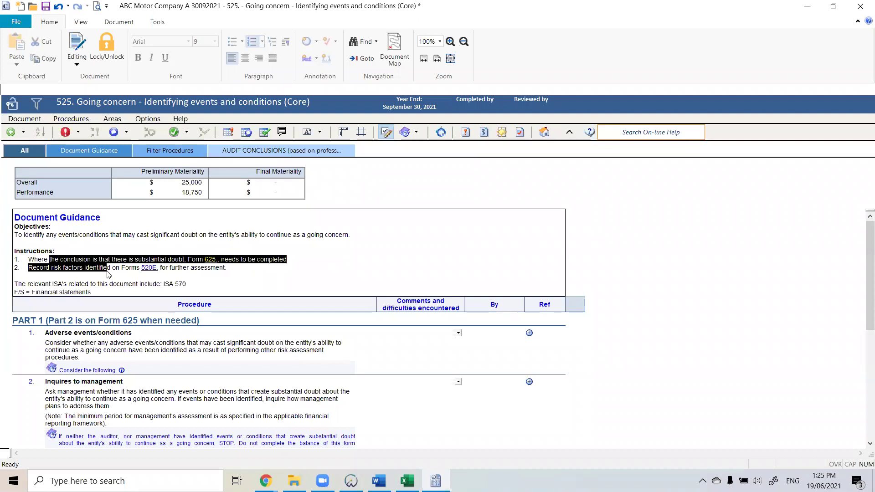
drag(65, 284, 187, 290)
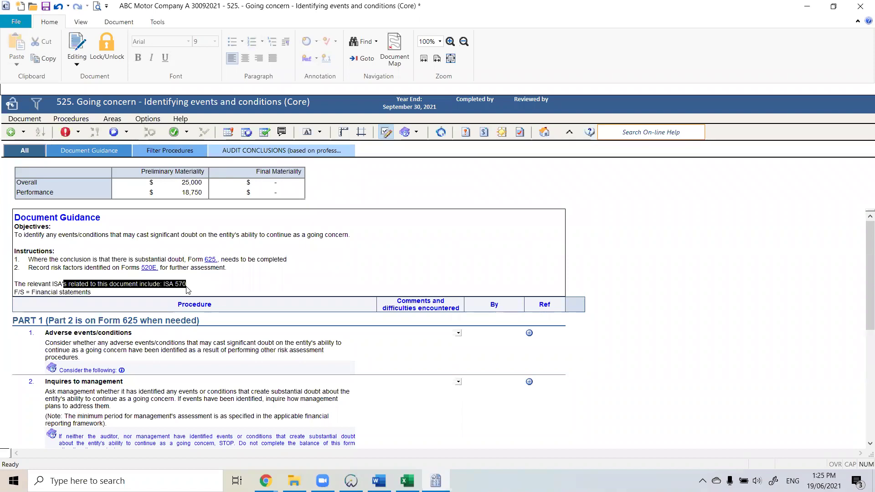
click(314, 284)
- Read the full list of considerations for the Adverse events/conditions procedure and close it
scroll(314, 281, down, 1)
scroll(314, 282, down, 2)
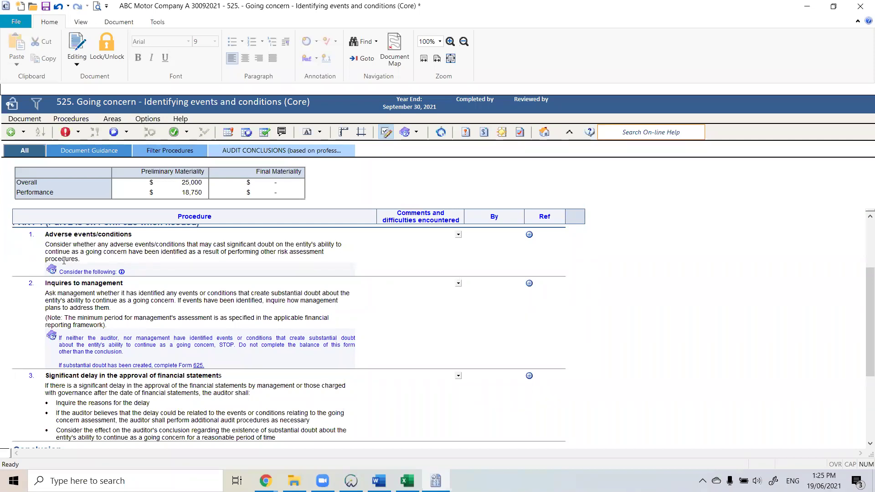
click(122, 272)
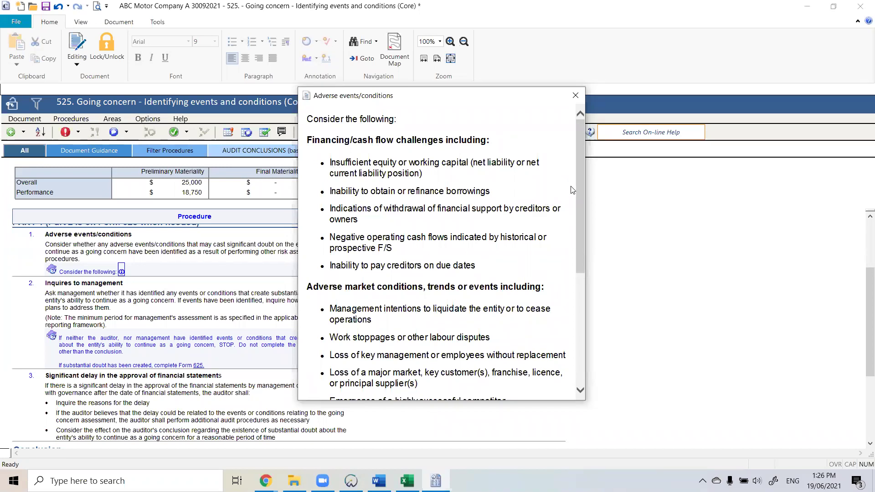
drag(576, 182, 592, 333)
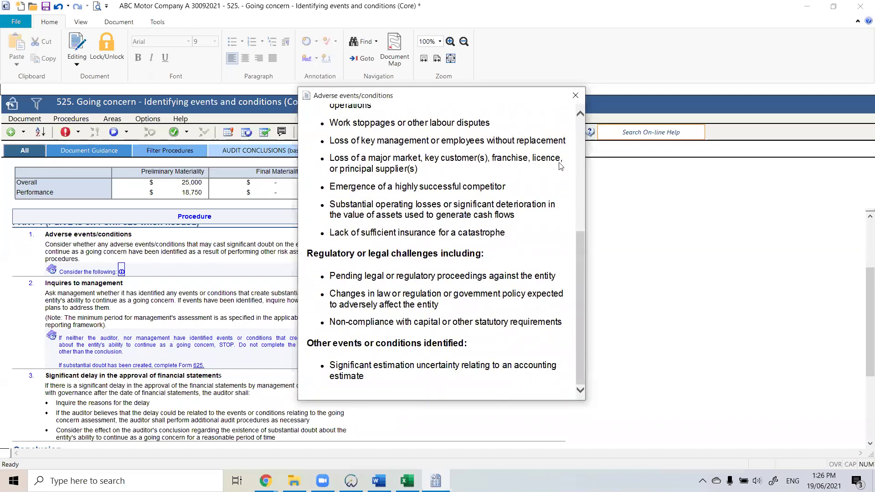
click(575, 95)
- Answer Yes to the Adverse events/conditions procedure and enter the comment "Bank won't lend them any more money"
click(458, 235)
click(441, 254)
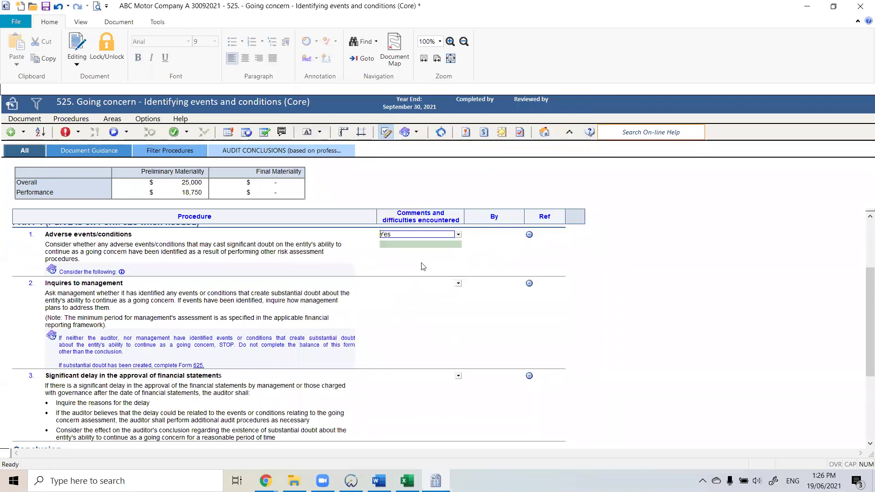
click(454, 246)
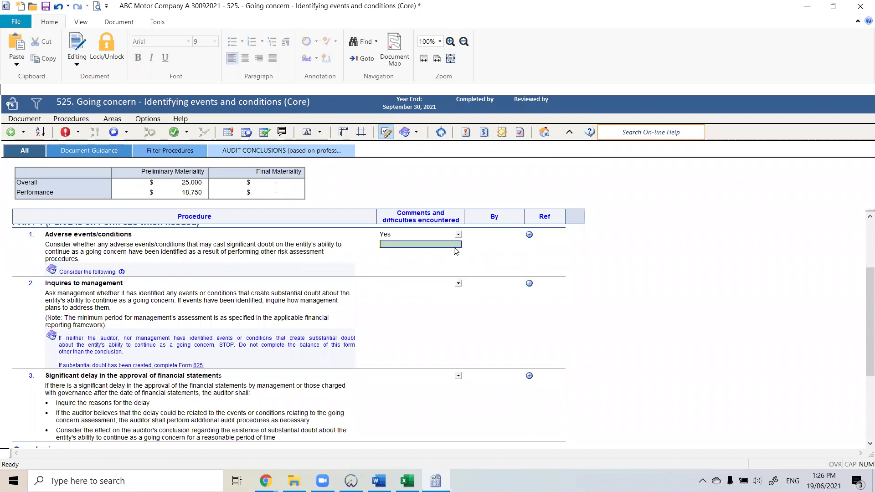
text(Bank won't len)
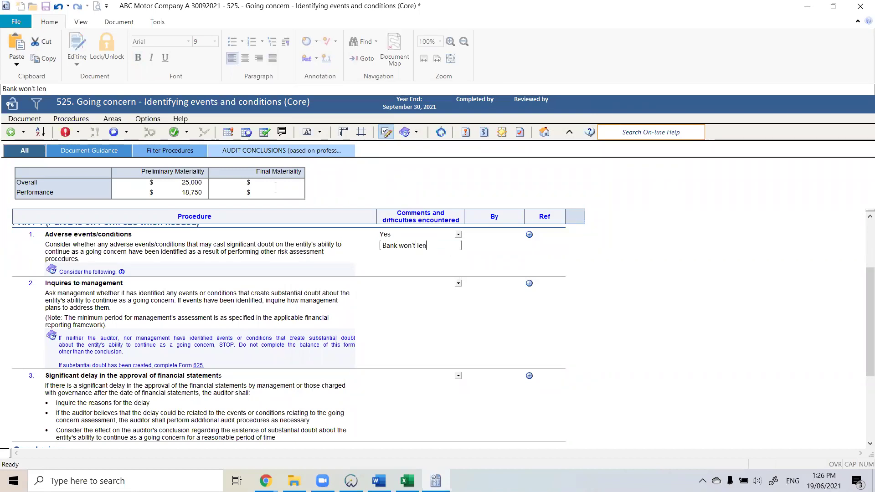
text(d them any more money)
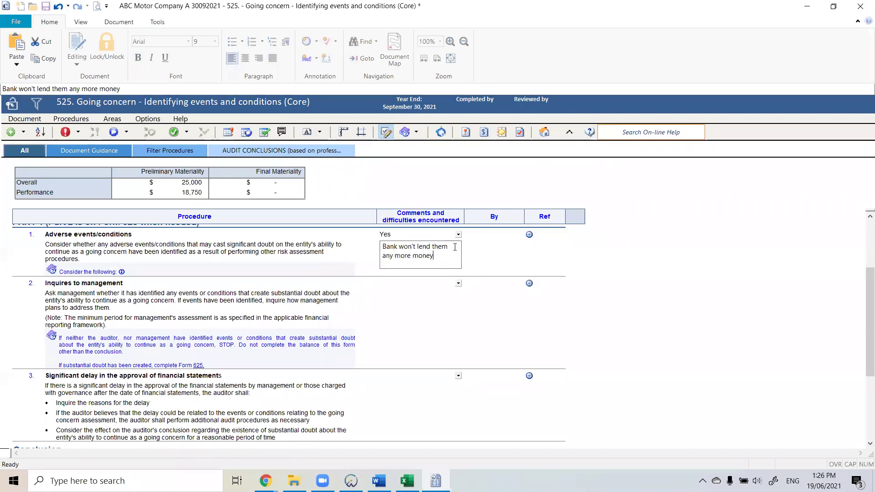
click(587, 283)
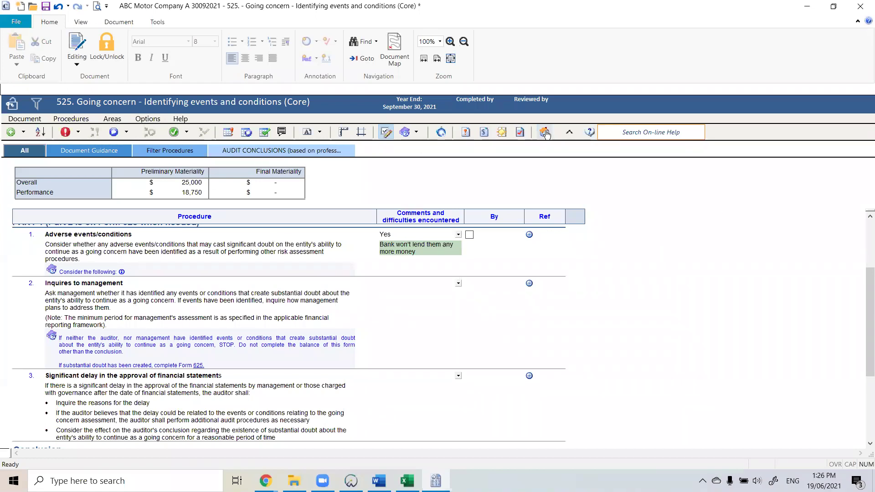
- Review the conclusion options at the end of the going concern document and return to the Document Manager
scroll(492, 305, down, 5)
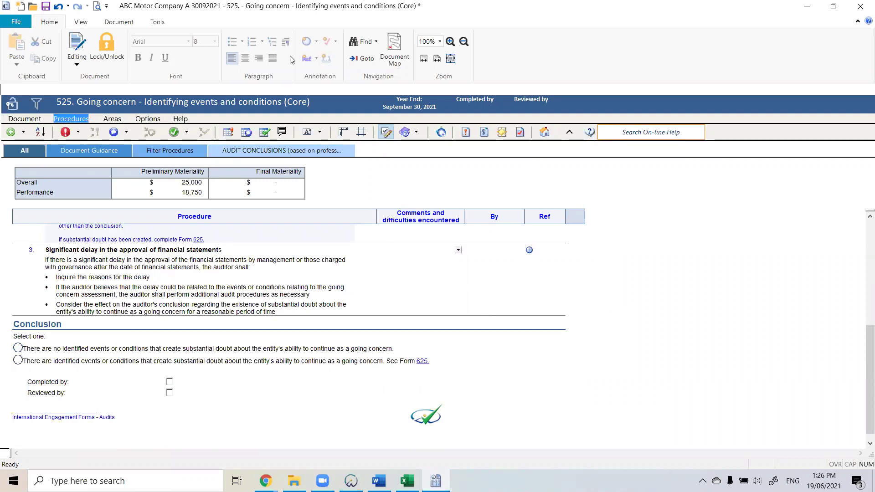
click(543, 133)
key(Return)
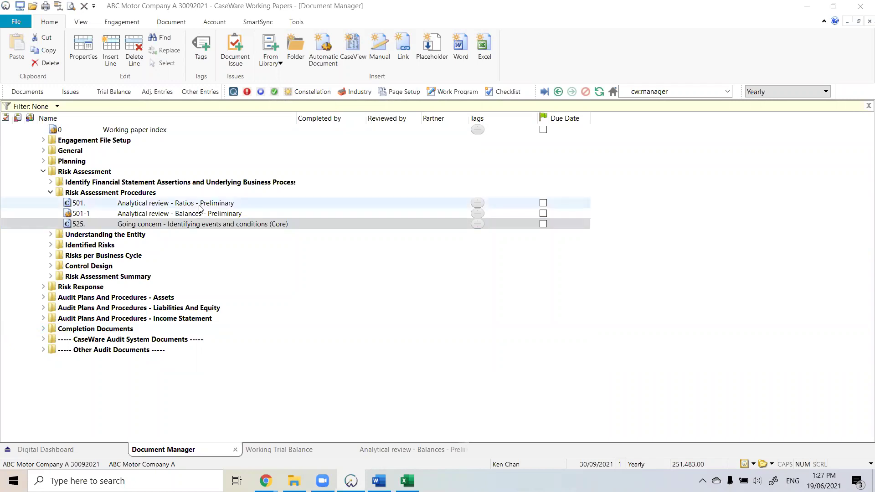
- Reopen document 501-1, Analytical review - Balances - Preliminary, look over its balances again, and return to the document list
double_click(117, 214)
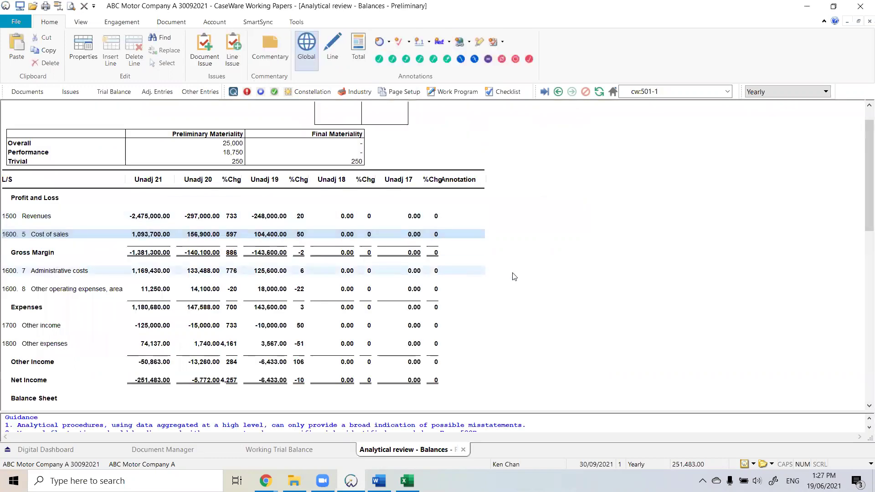
scroll(515, 279, down, 5)
scroll(515, 279, down, 3)
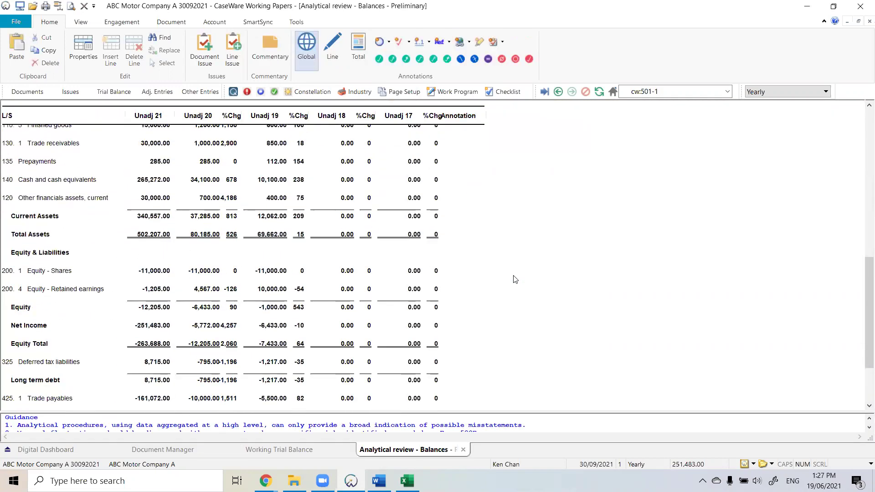
scroll(452, 136, up, 6)
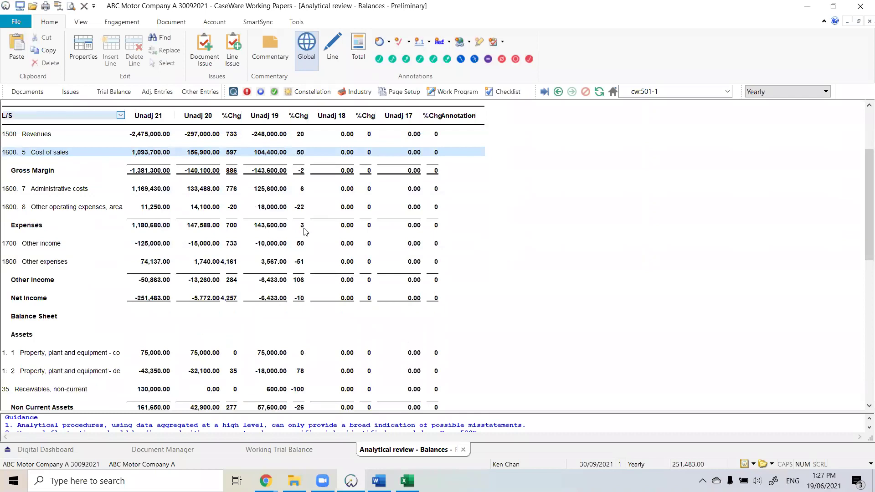
click(21, 93)
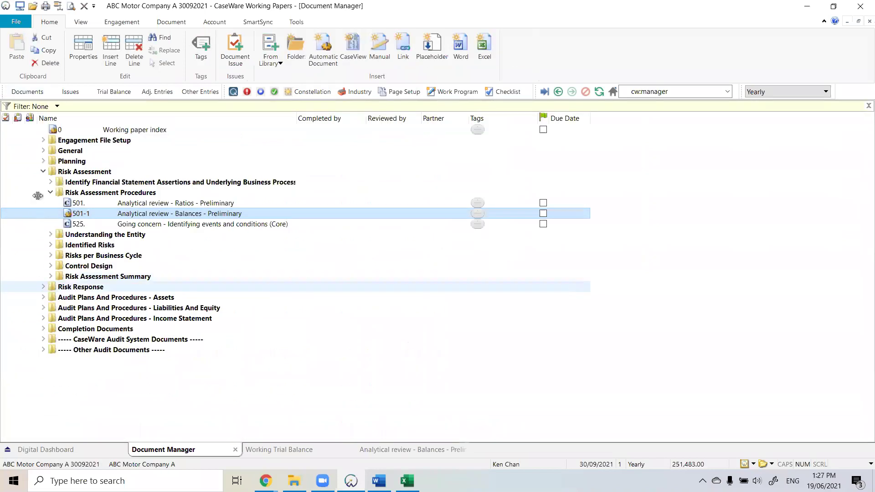
click(44, 151)
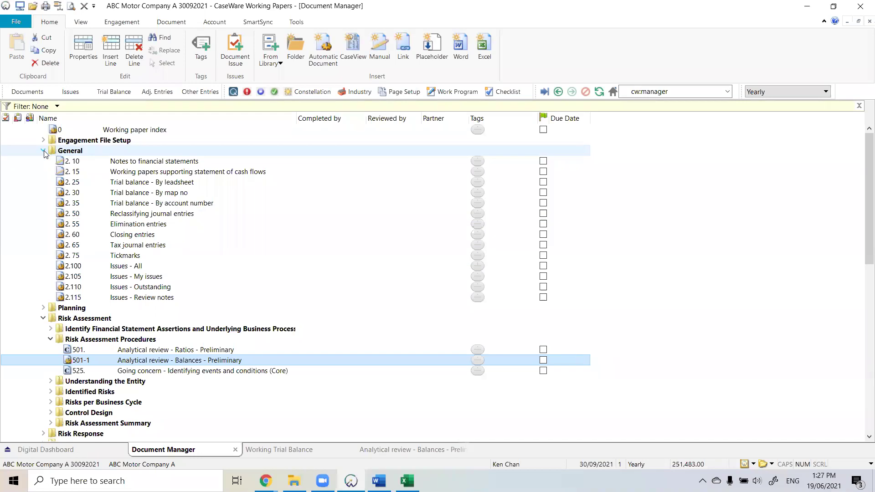
click(43, 151)
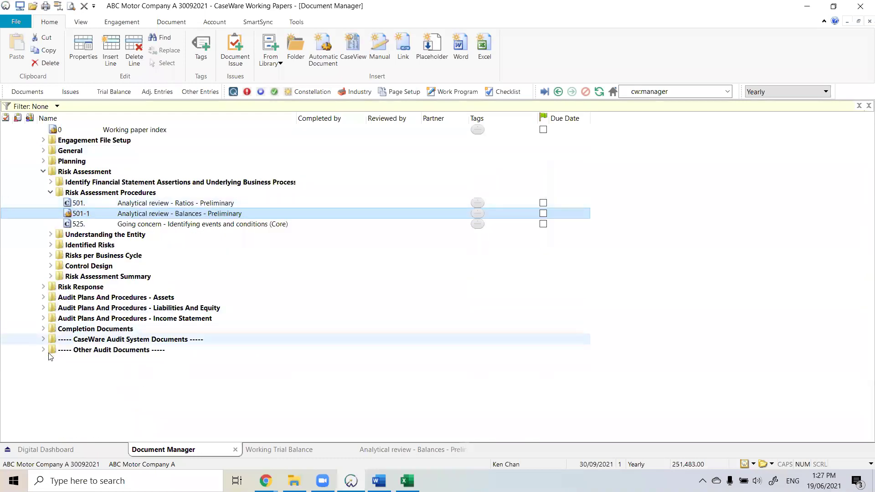
click(42, 329)
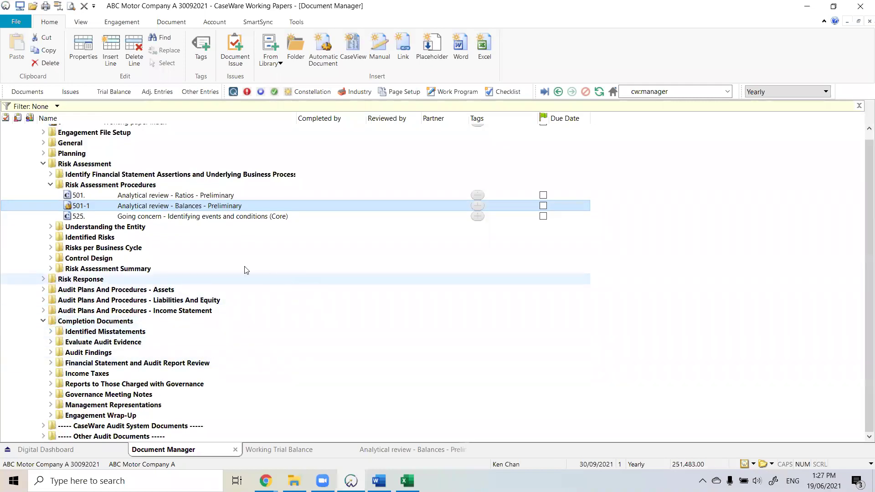
click(80, 325)
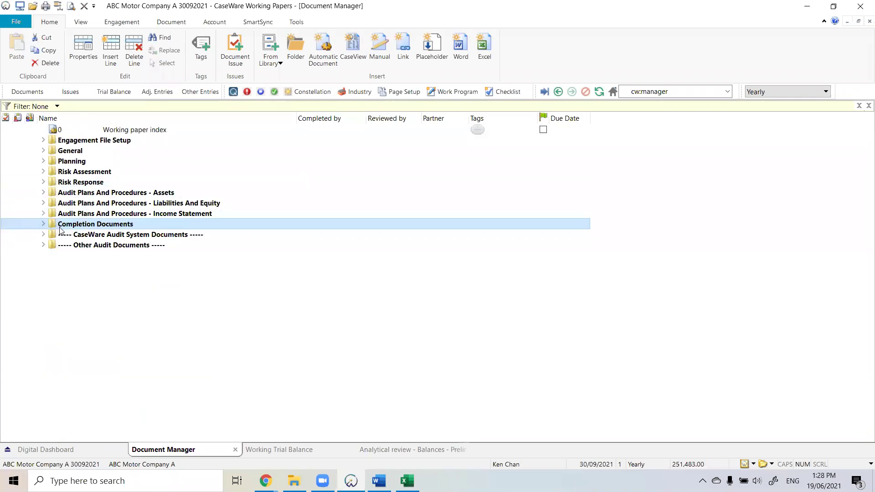
- Open document 106, Simple statements, from Financial Statement and Audit Report Review under Completion Documents, acknowledging the diagnostics messages
click(43, 224)
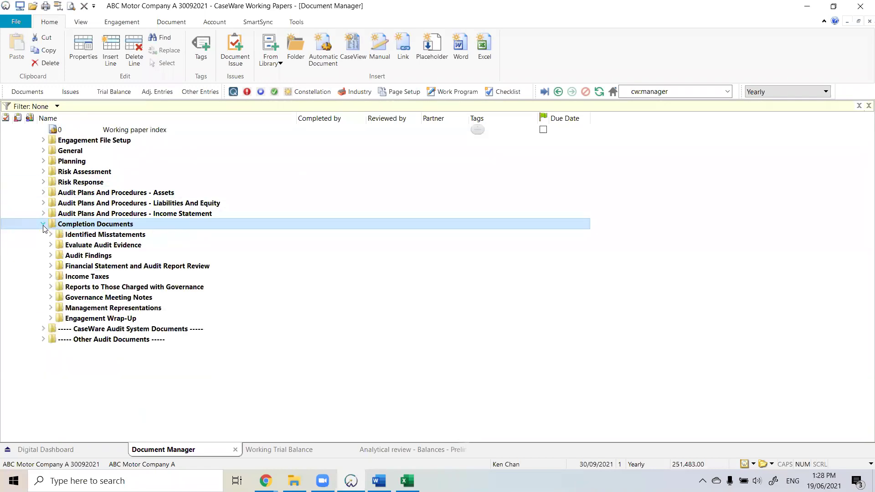
click(50, 266)
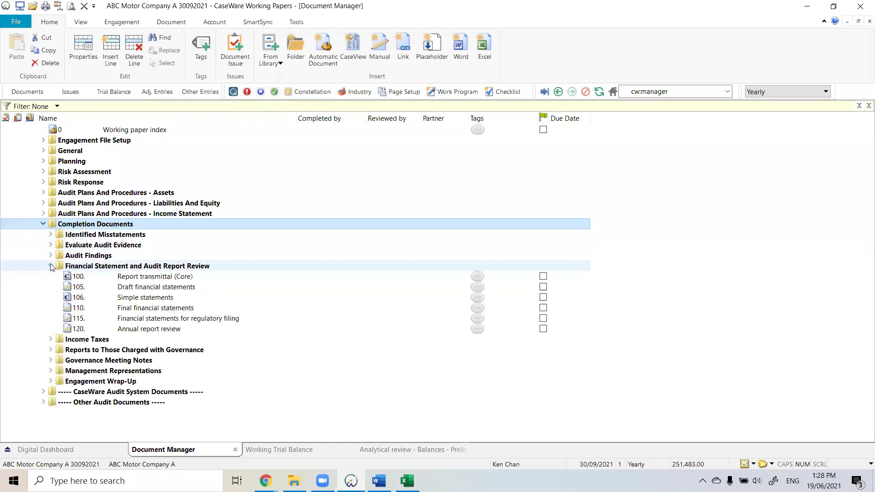
double_click(207, 299)
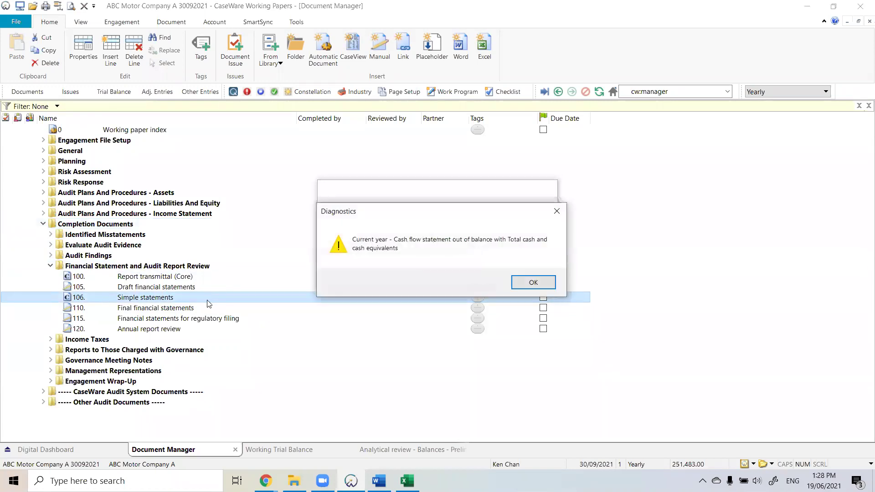
click(552, 282)
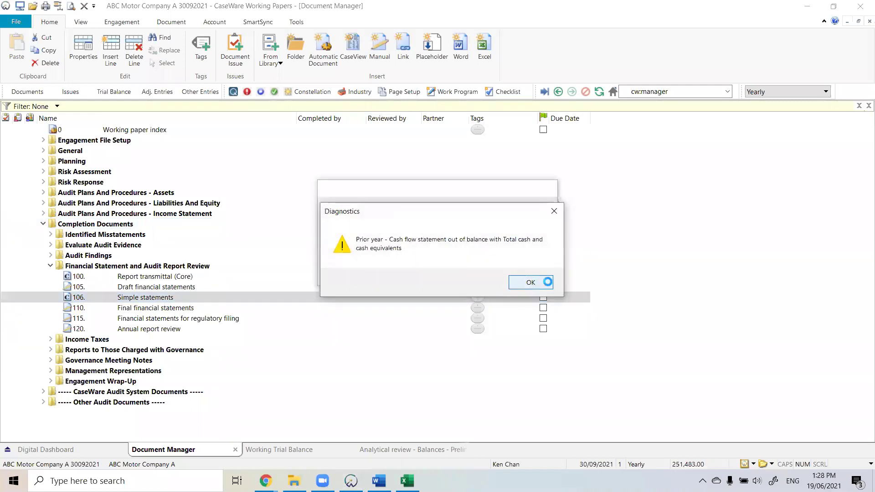
click(548, 282)
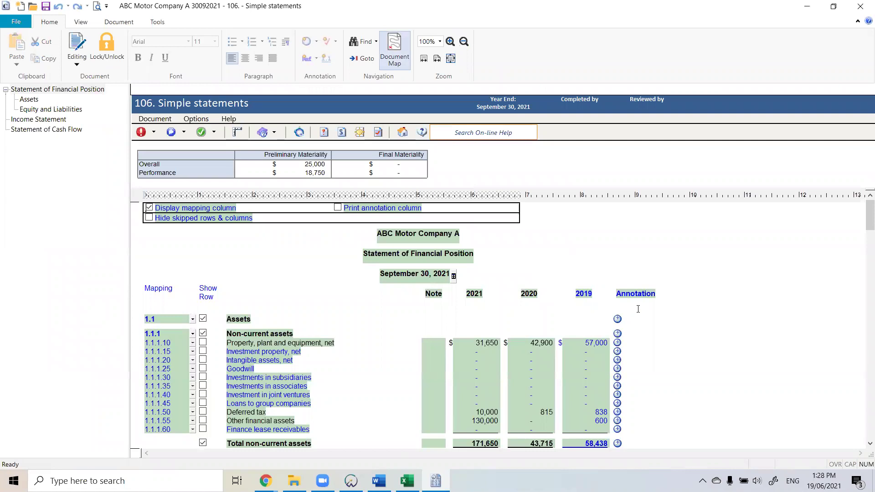
- Examine the Statement of Financial Position assets and the Income Statement in the Simple statements document
scroll(687, 298, down, 4)
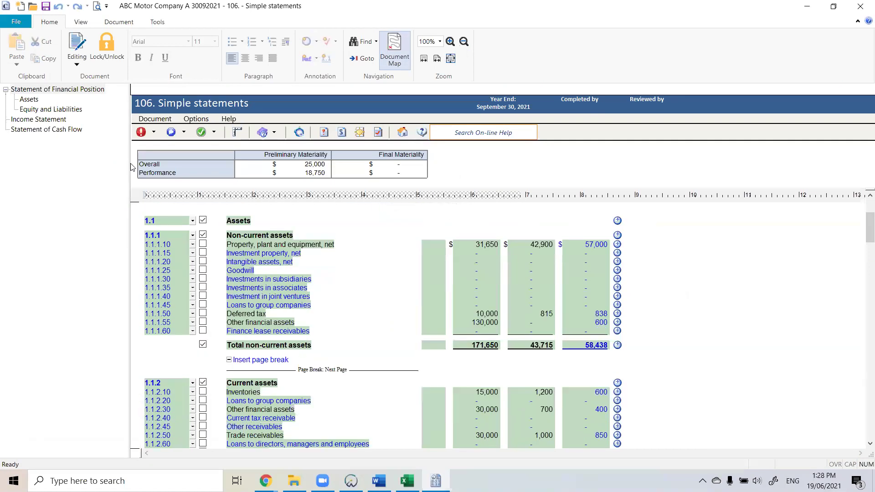
click(48, 120)
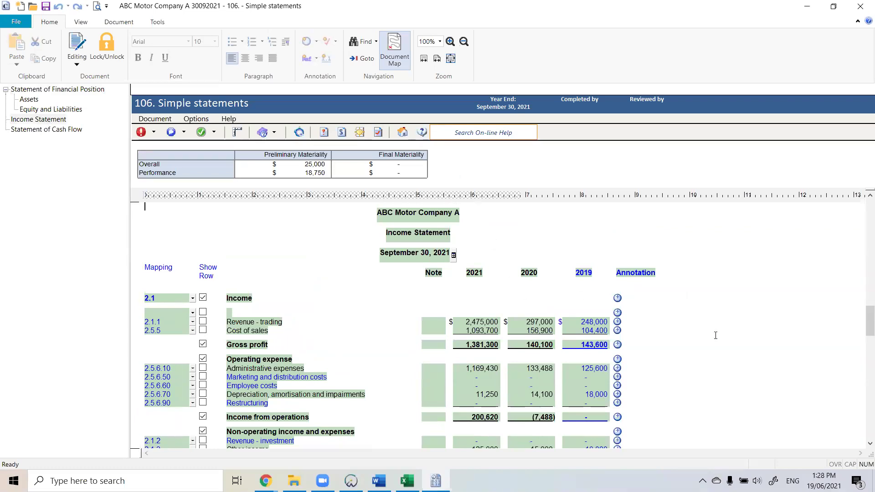
scroll(716, 335, down, 8)
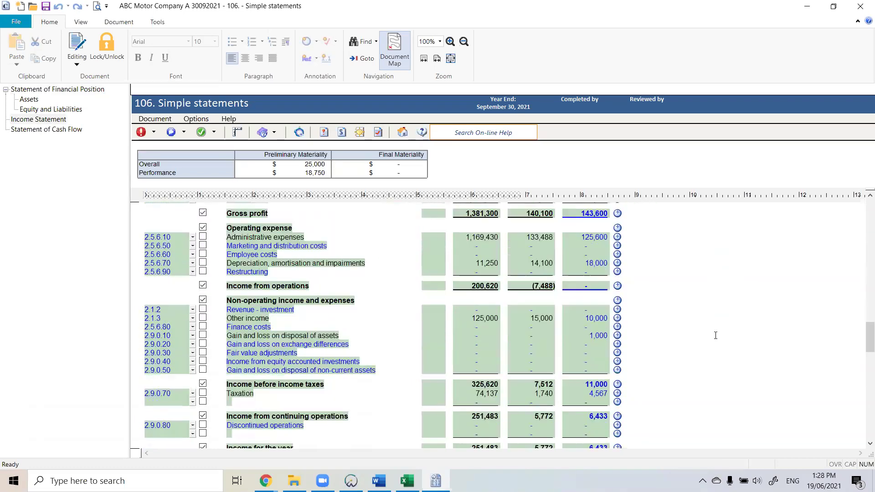
- Review the Income Statement from revenue to income for the year, then close the Simple statements document
scroll(716, 335, down, 1)
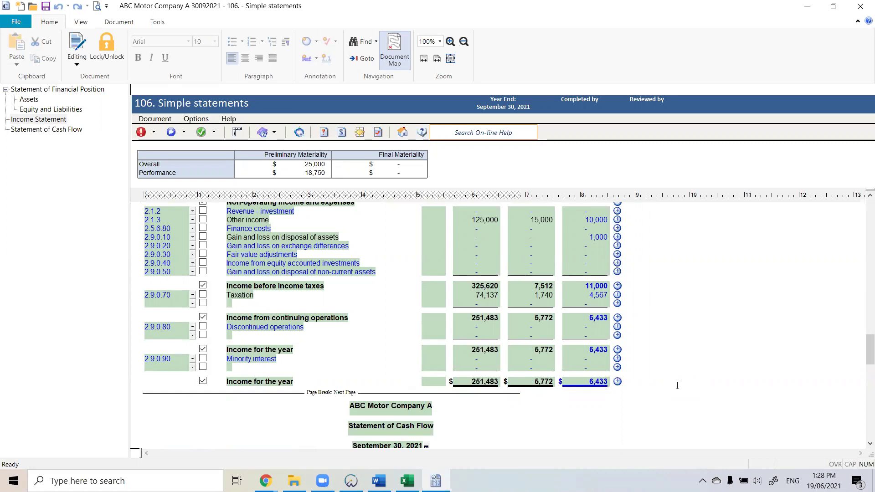
scroll(668, 385, up, 1)
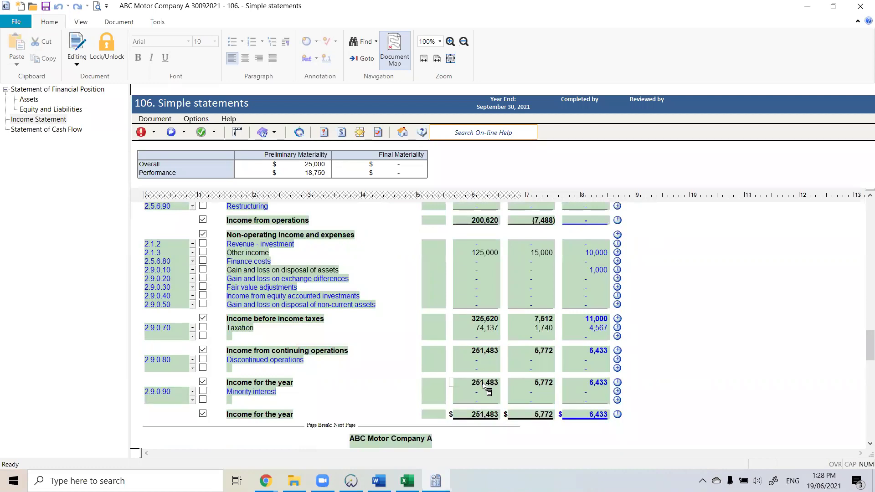
scroll(484, 386, up, 3)
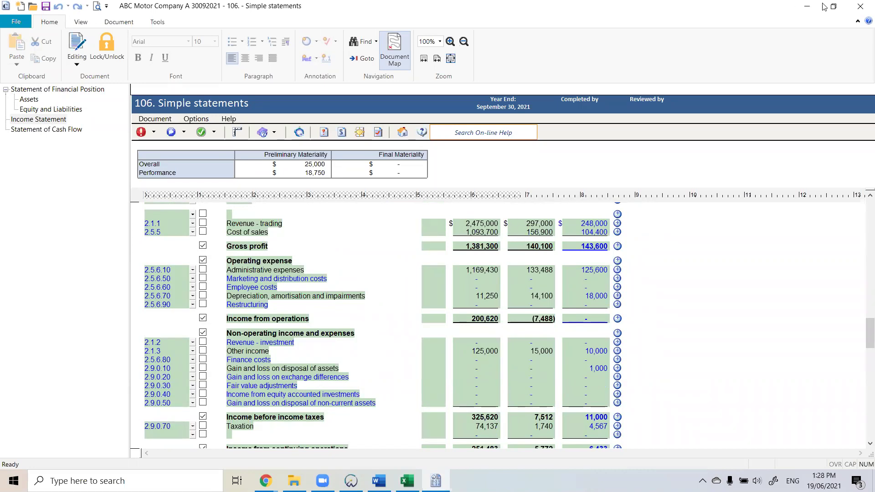
click(861, 6)
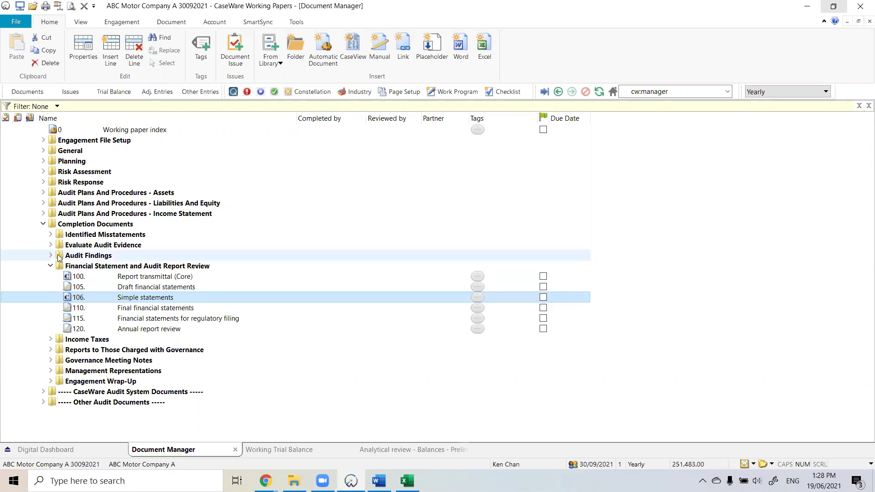
- Collapse Financial Statement and Audit Report Review, and look through Overall Audit Strategy, Borrowings, Non-Current and Audit Findings in the document list
click(50, 265)
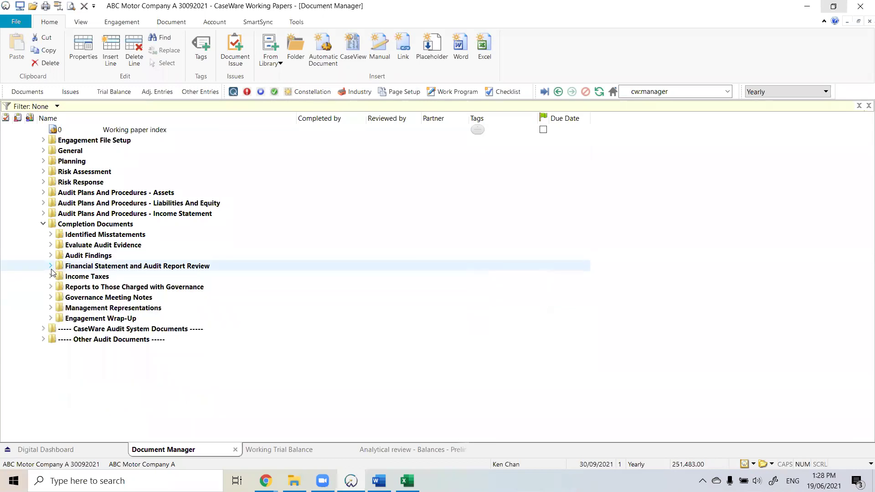
click(76, 227)
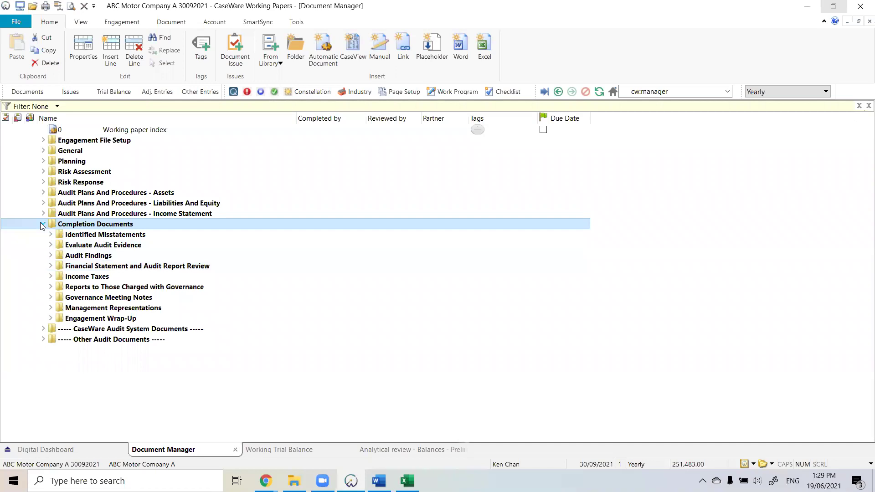
click(44, 161)
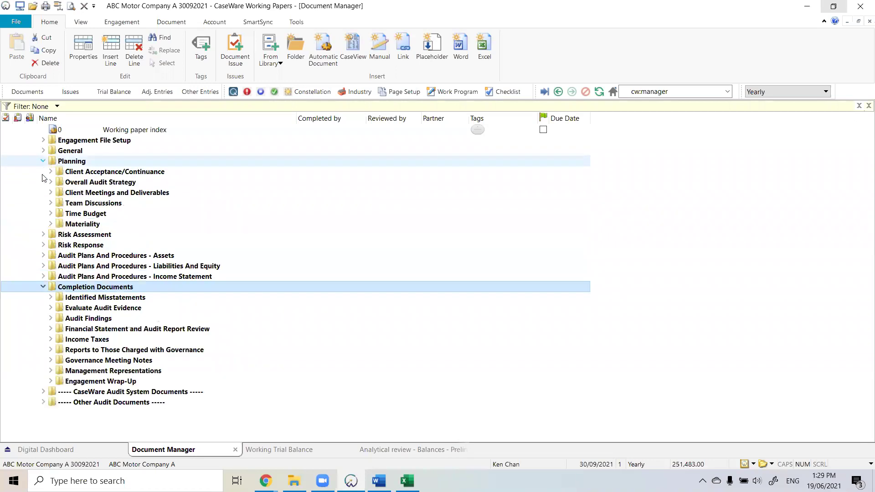
click(50, 182)
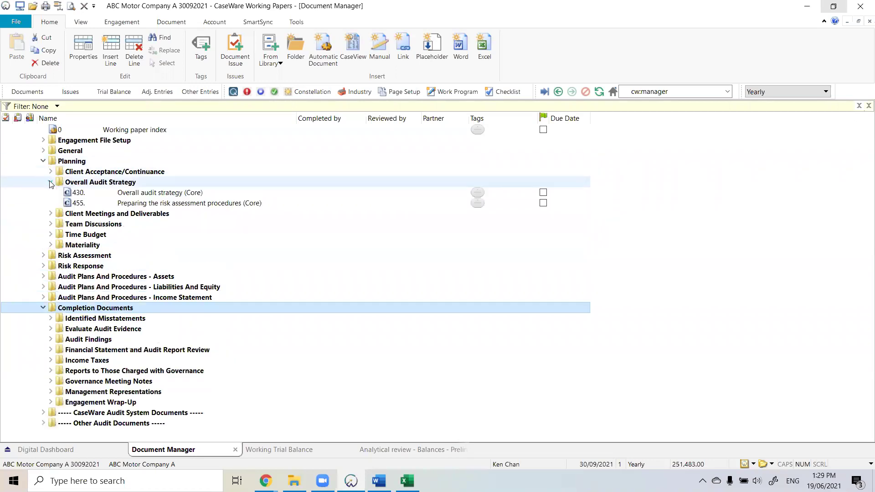
click(43, 287)
click(50, 308)
scroll(53, 308, down, 1)
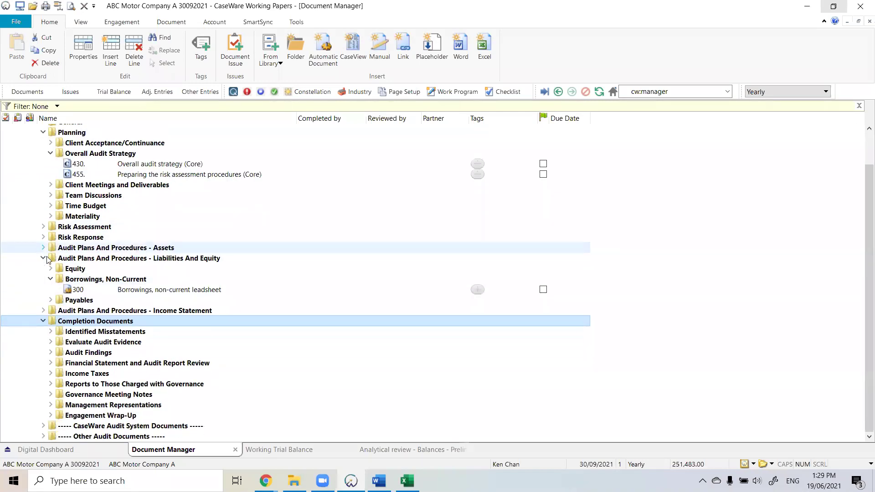
click(51, 353)
scroll(43, 155, up, 1)
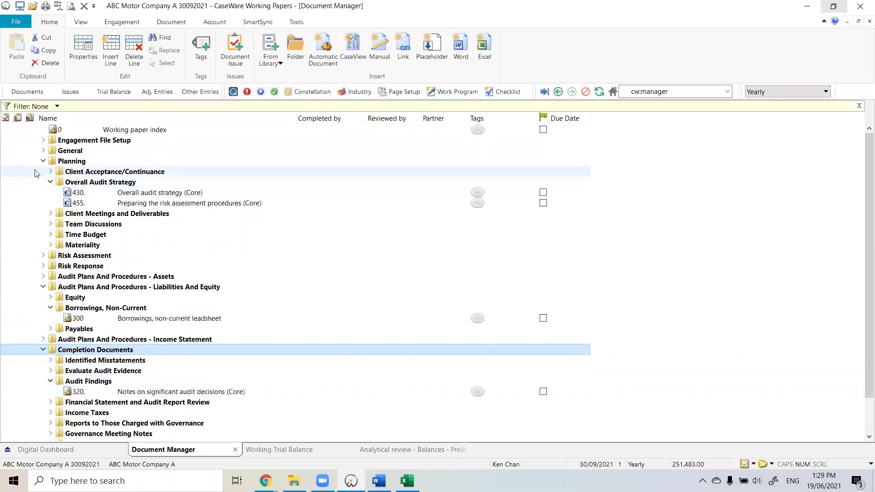
- Look through Team Discussions and Time Budget under Planning, and collapse the expanded folders in the document list
click(43, 161)
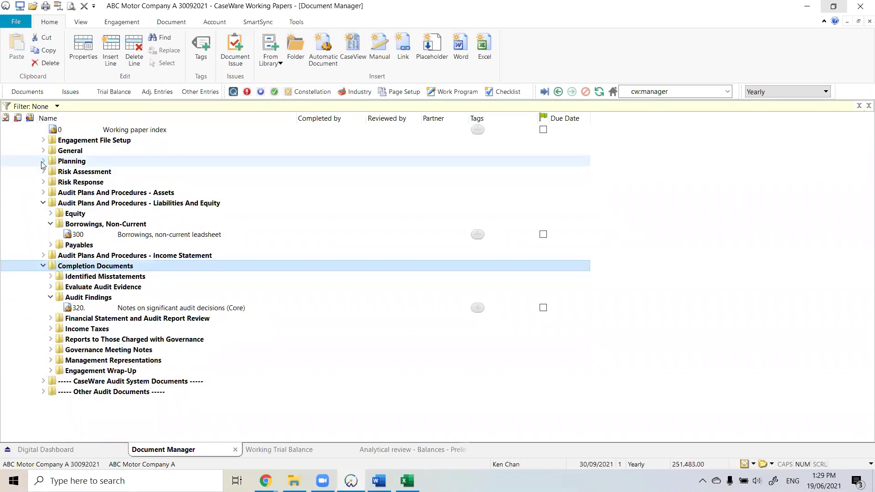
click(43, 161)
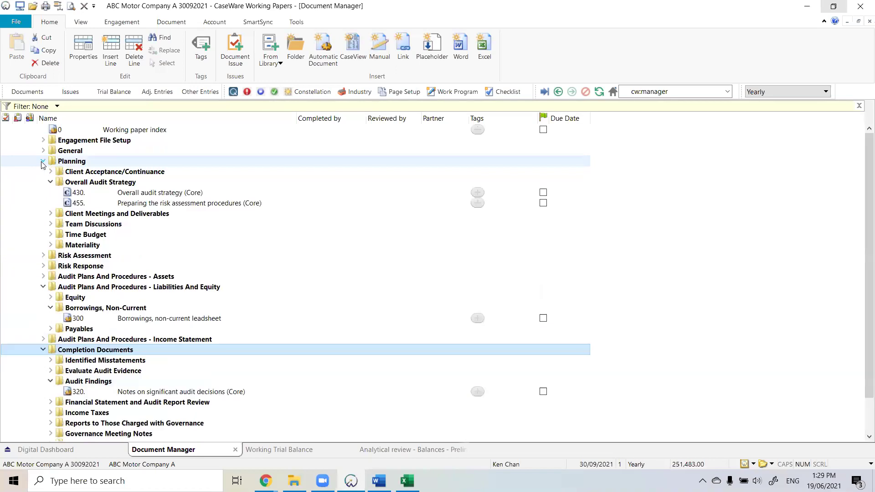
click(50, 223)
click(50, 256)
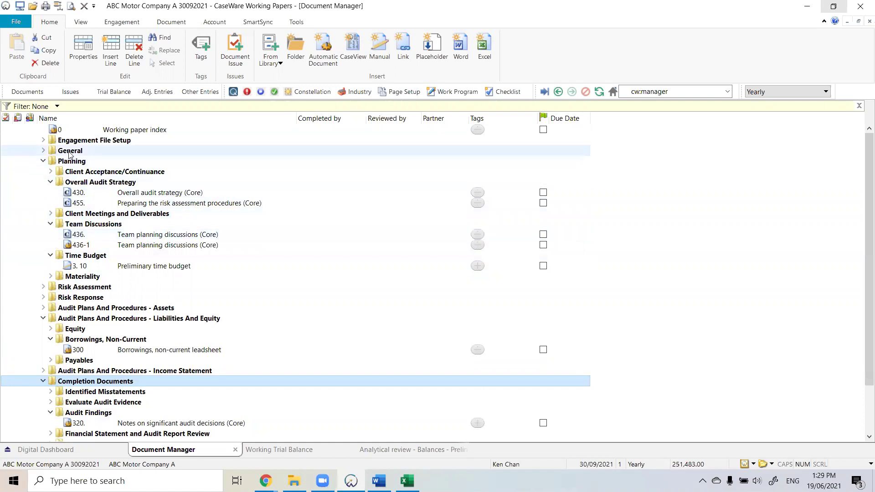
click(42, 161)
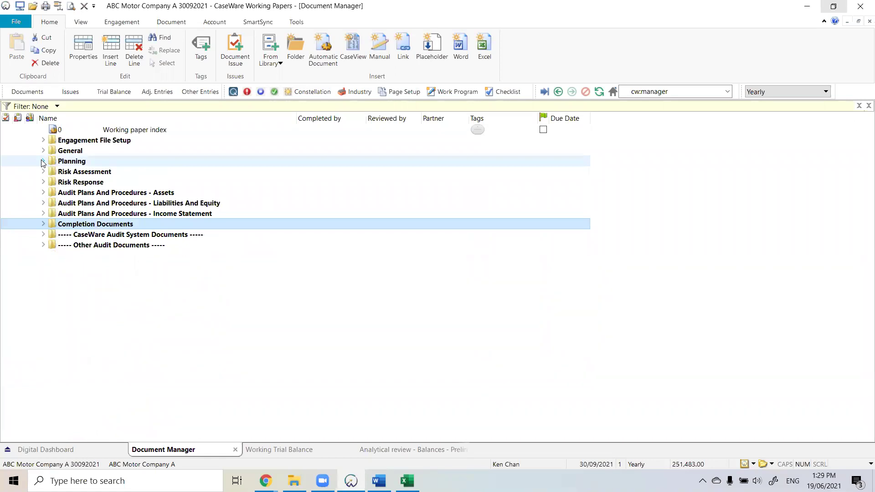
click(43, 162)
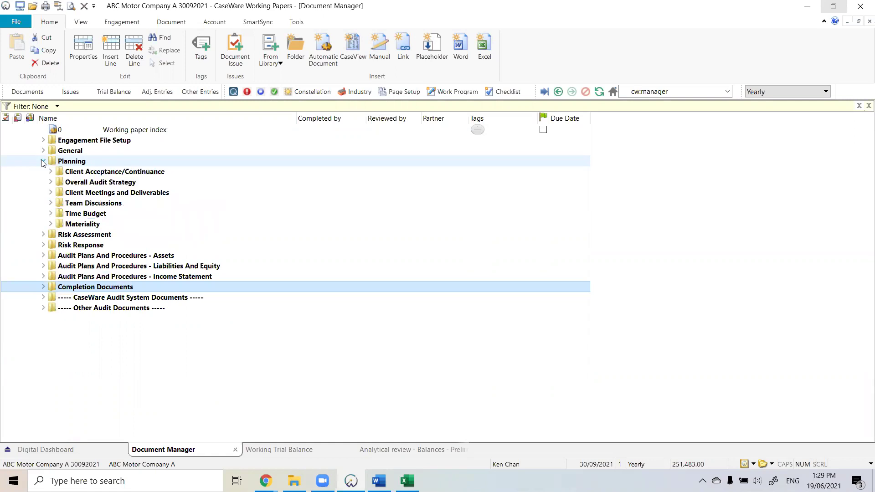
click(43, 161)
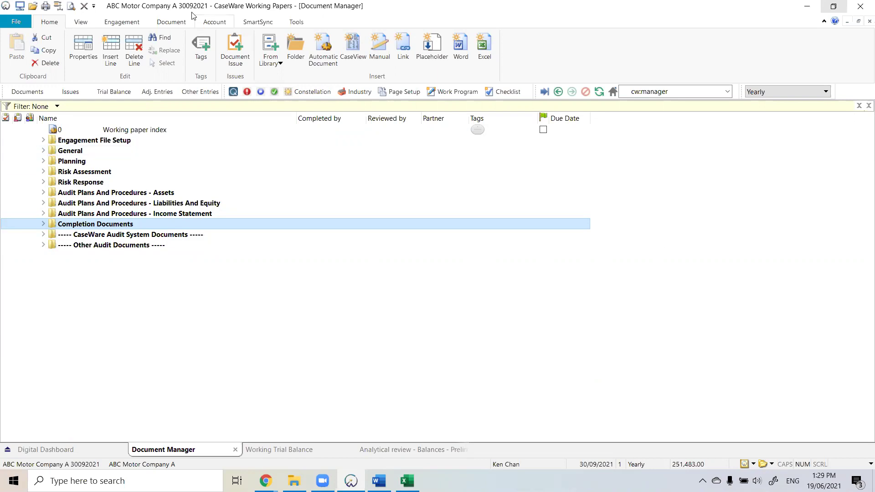
- Open document 510, Identifying risks through understanding the entity (Core), from Understanding the Entity under Risk Assessment
click(43, 173)
click(49, 193)
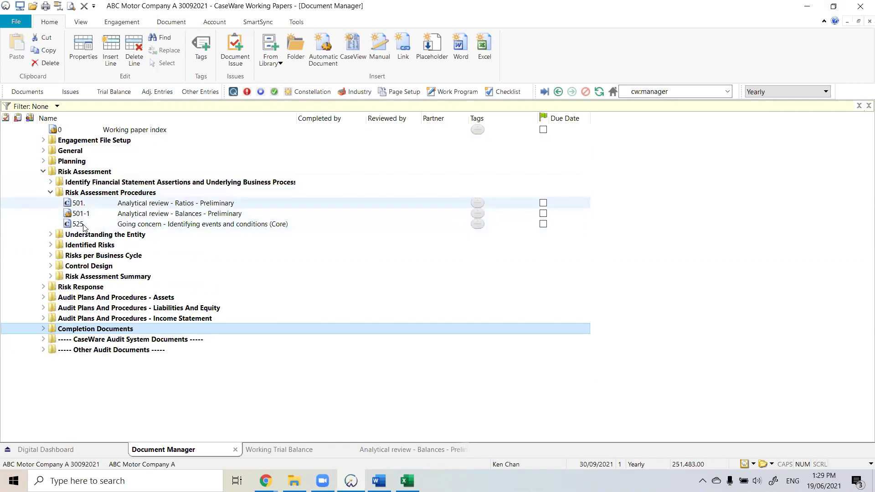
click(50, 235)
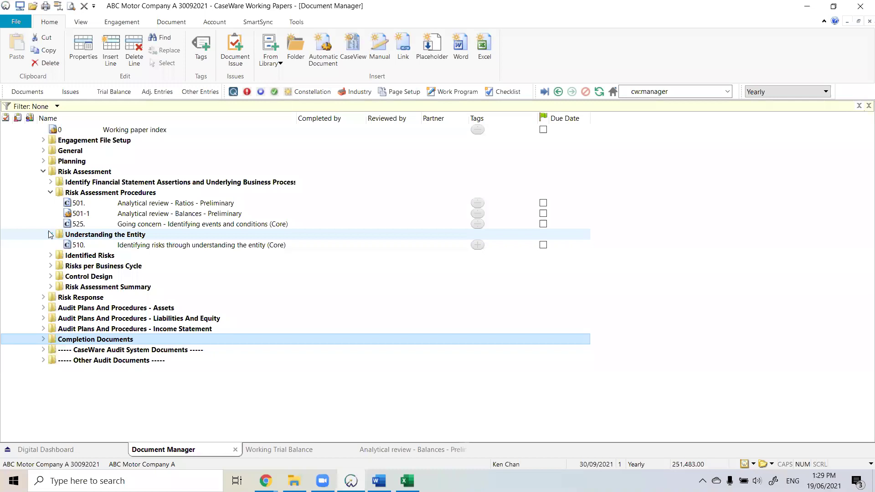
click(229, 246)
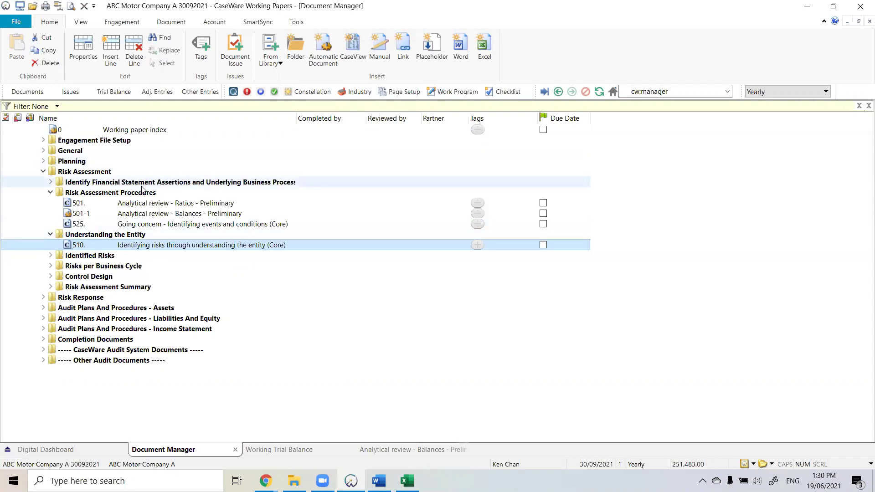
double_click(128, 246)
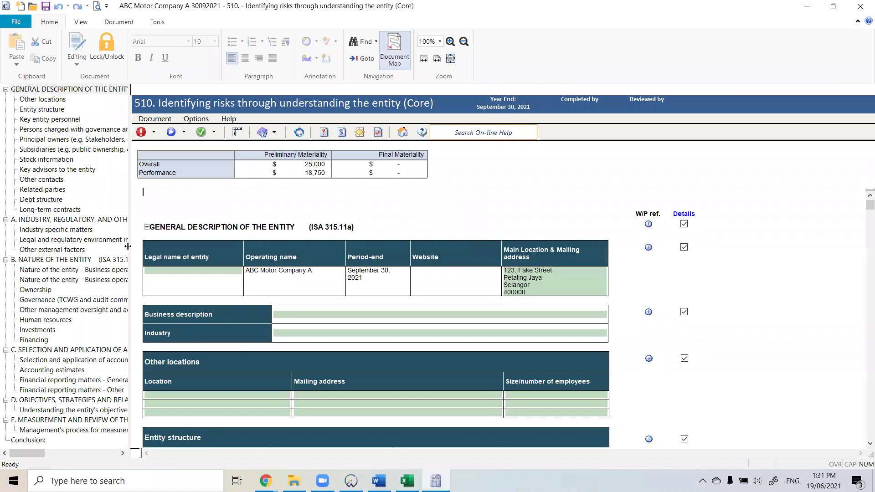
- Review the operating name, period-end, address, business description and industry fields, and collapse the General Description of the Entity section
click(288, 277)
click(395, 278)
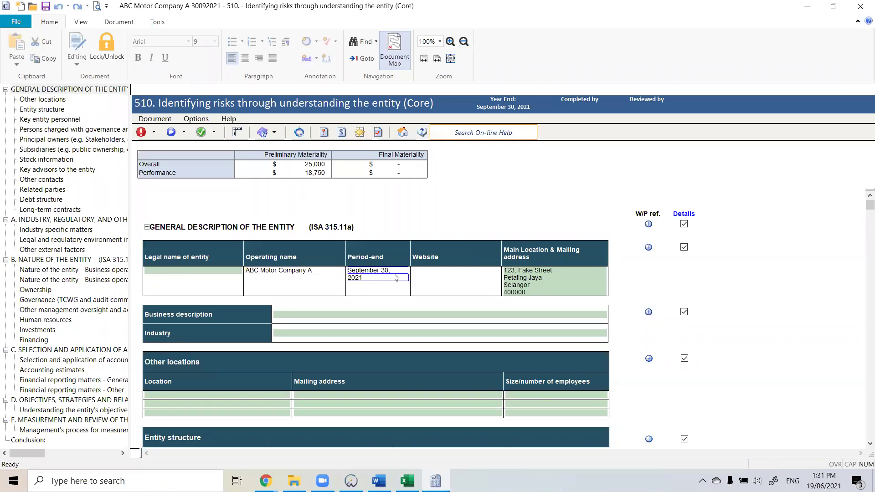
click(524, 281)
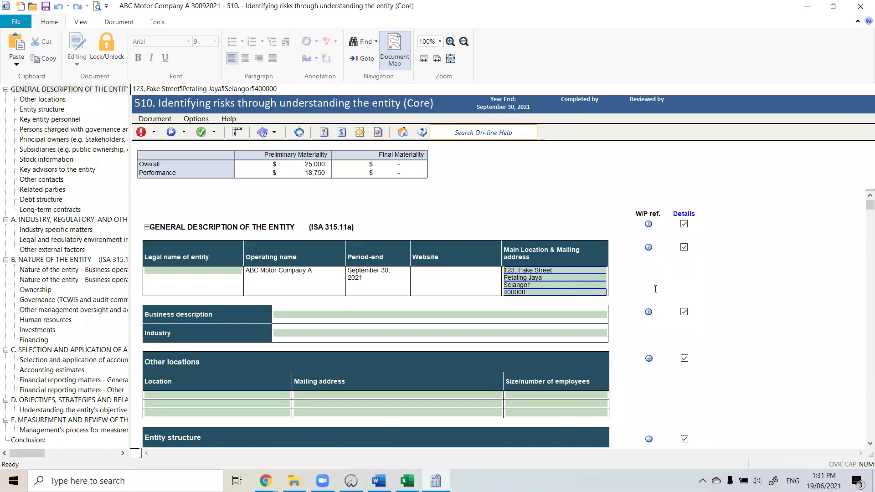
click(299, 318)
click(300, 333)
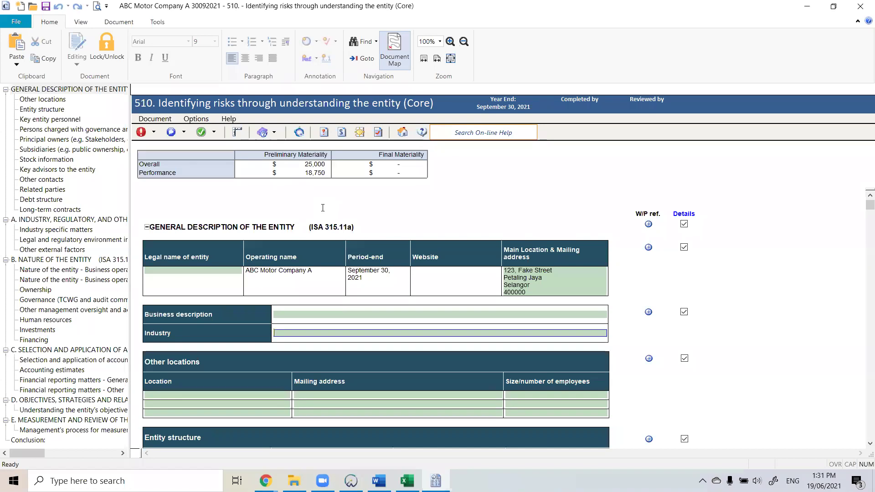
click(146, 226)
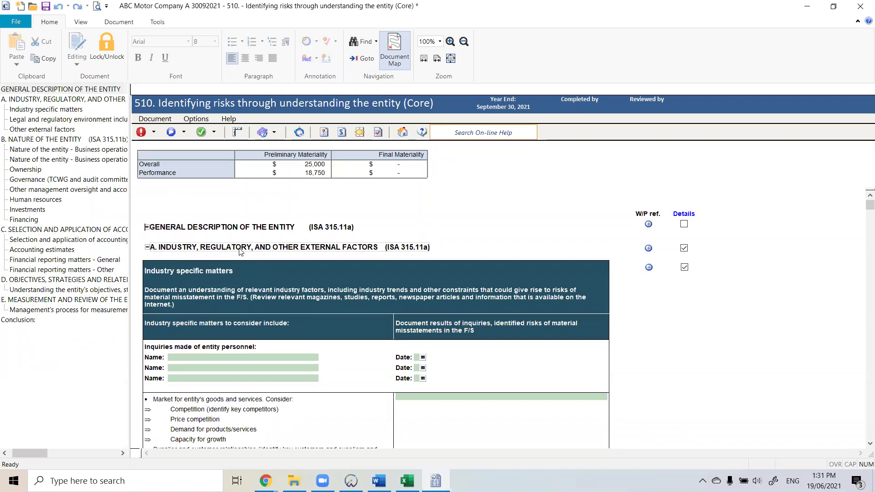
- Look over the Industry specific matters instructions and the W/P ref. markers in section A, Industry, Regulatory, and Other External Factors
scroll(263, 260, down, 3)
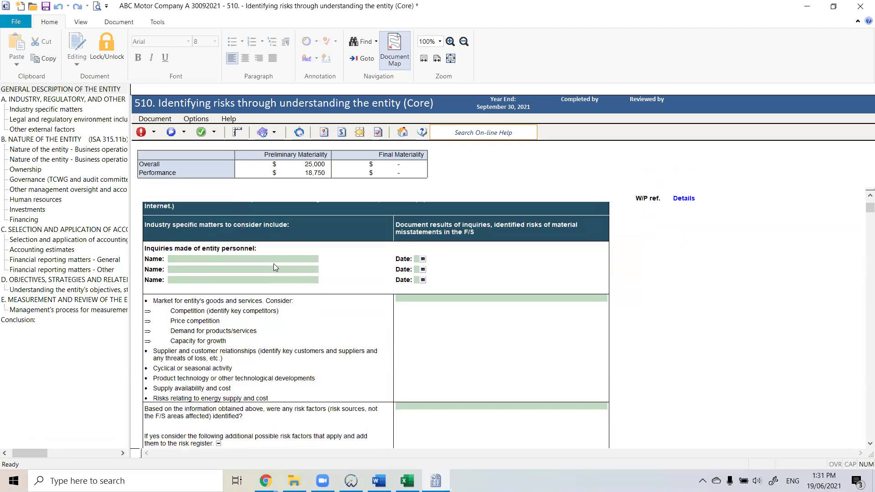
scroll(273, 265, up, 3)
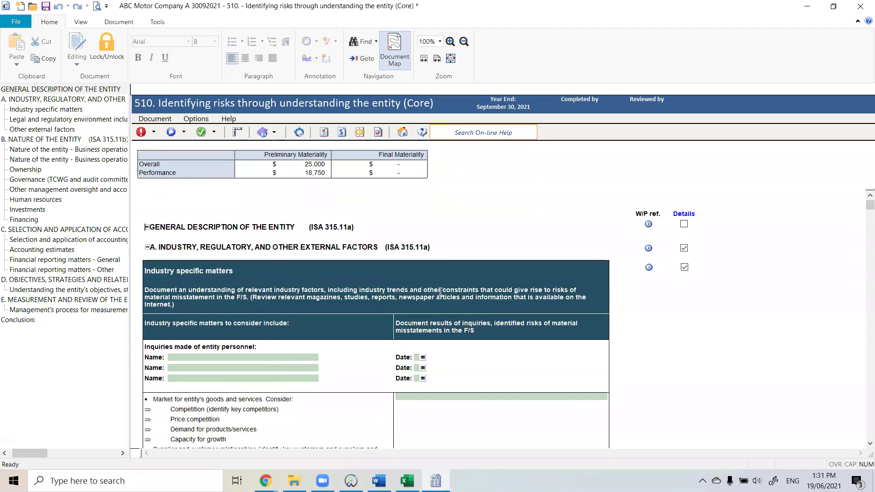
drag(656, 269, 639, 269)
click(651, 277)
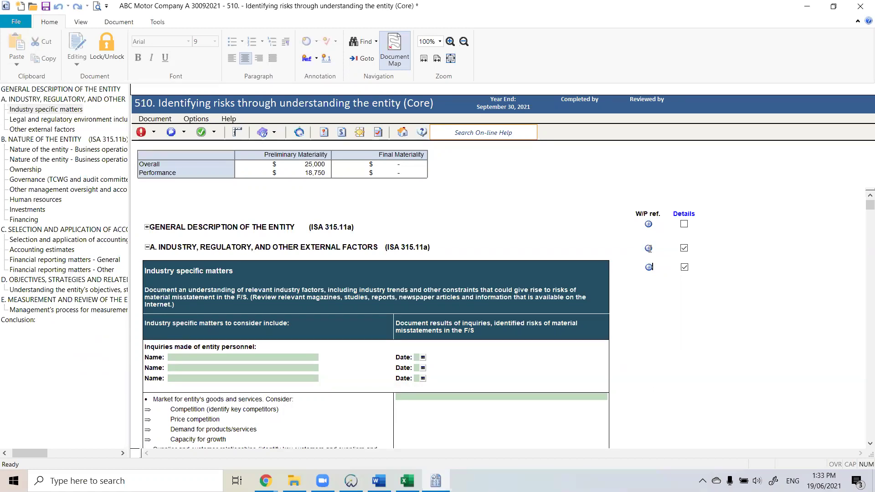
- Examine the industry specific matters to consider and the checklist of additional possible risk factors
scroll(384, 345, down, 2)
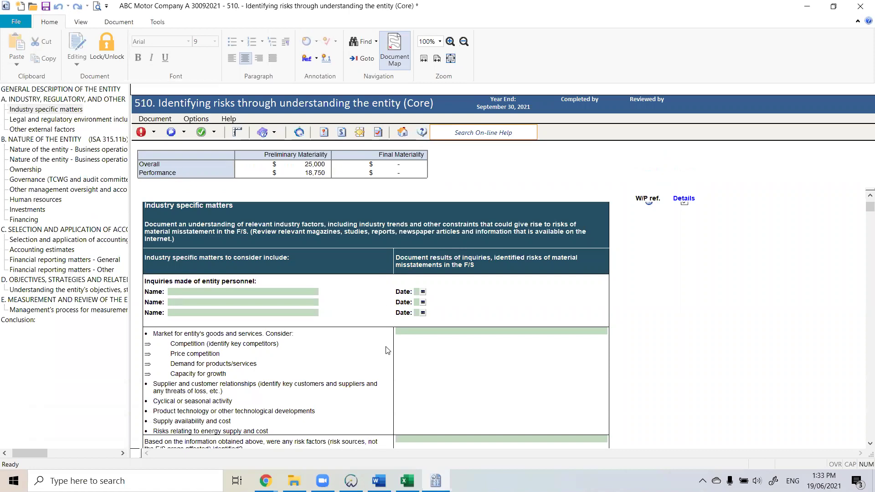
scroll(487, 403, down, 1)
scroll(487, 402, down, 2)
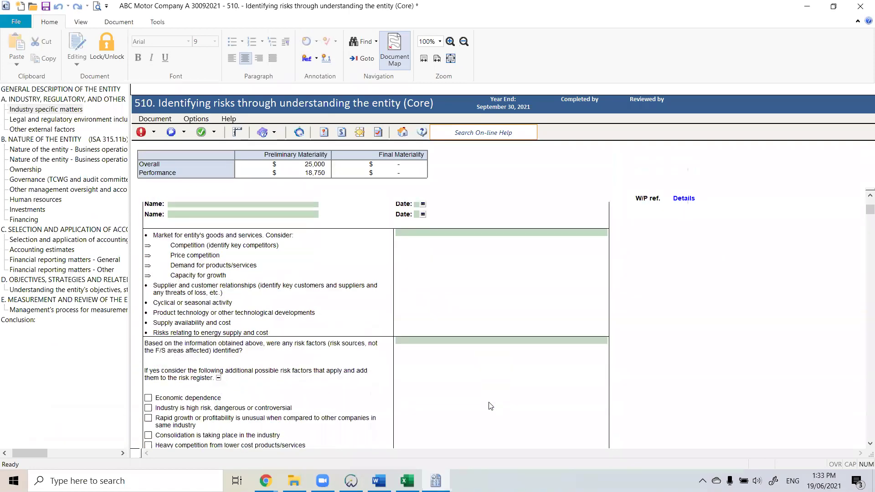
scroll(491, 406, down, 1)
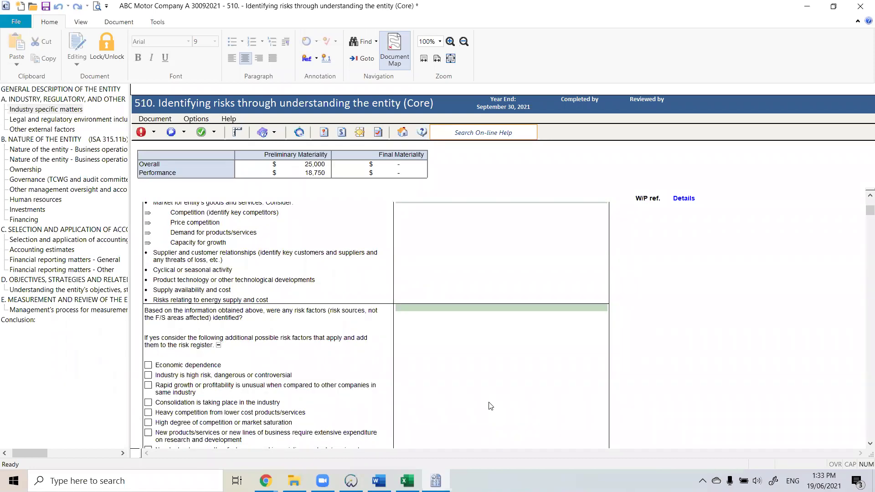
scroll(622, 346, up, 1)
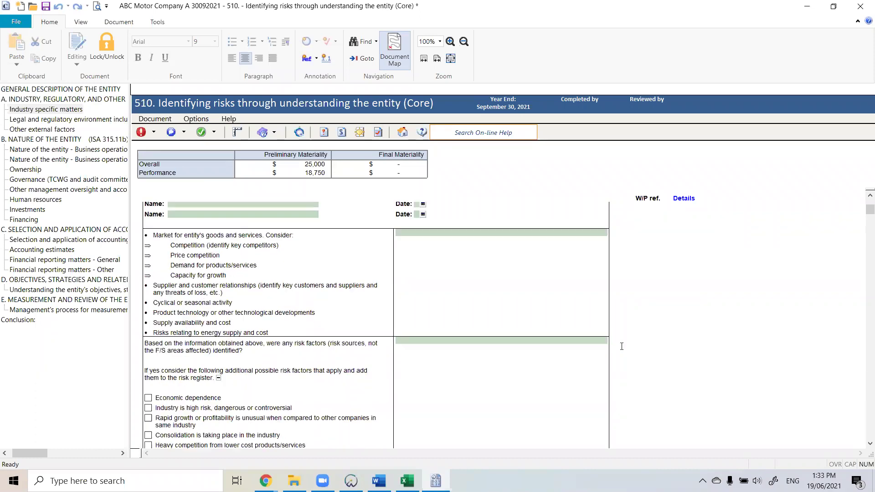
scroll(622, 347, up, 8)
scroll(629, 355, down, 5)
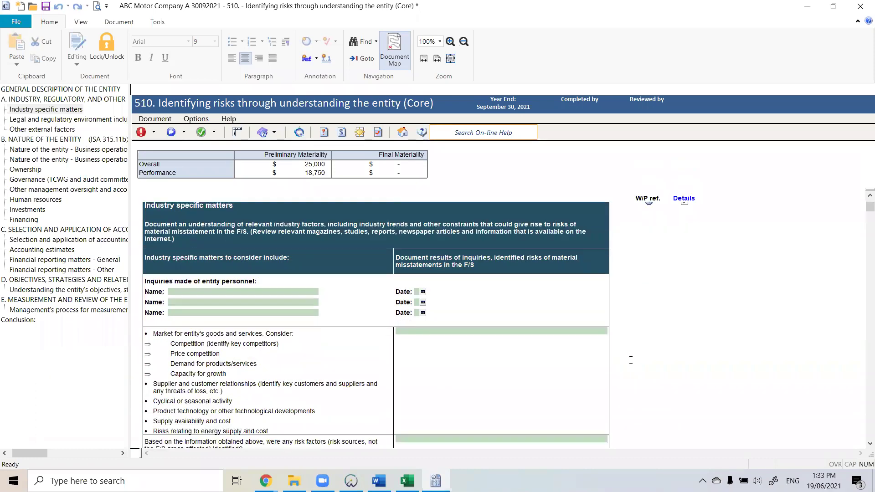
- Check the inquiry results field and the date field of the first personnel inquiry under Industry specific matters
click(513, 332)
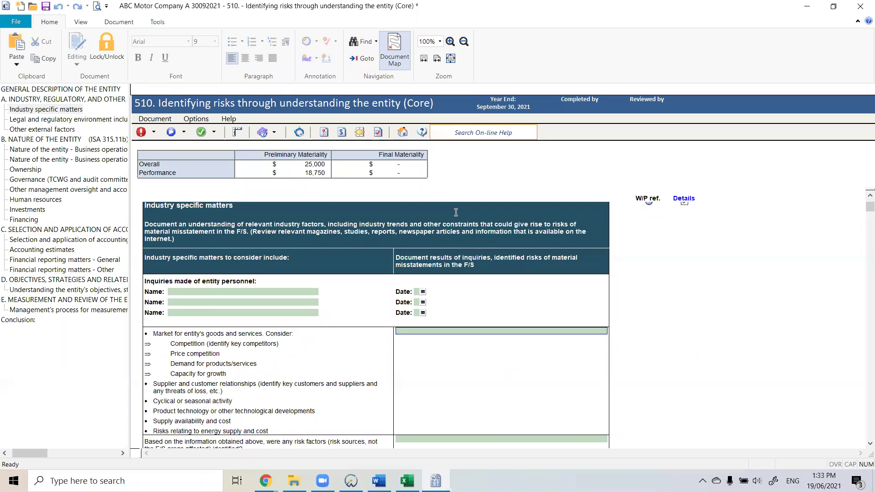
scroll(456, 212, up, 3)
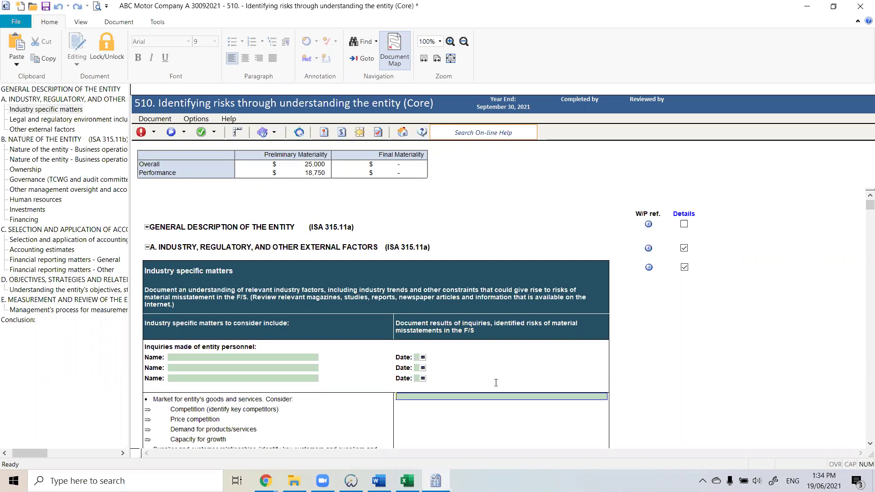
click(416, 360)
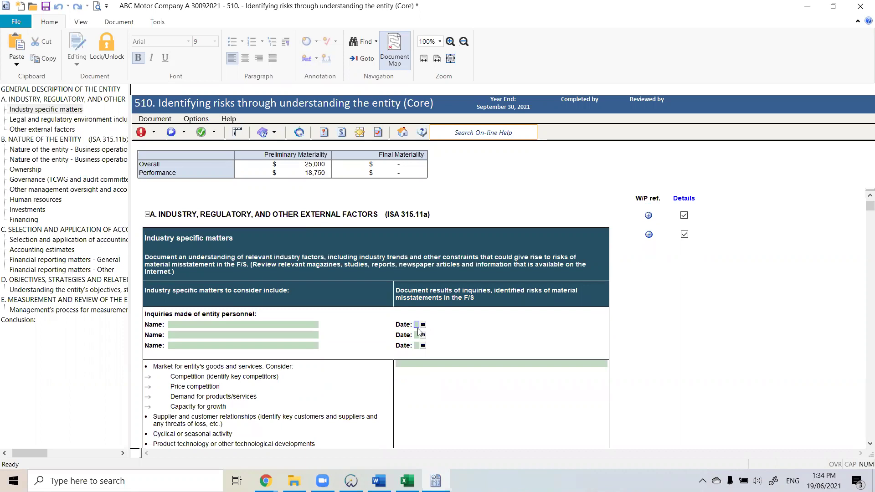
- Try to enter 13/062021 as the date of the first entity personnel inquiry
text(13/06)
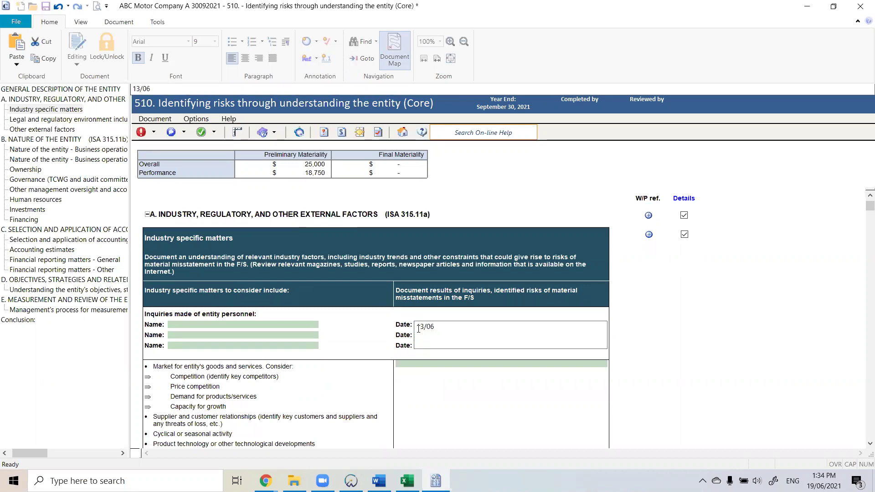
text(2021)
key(Return)
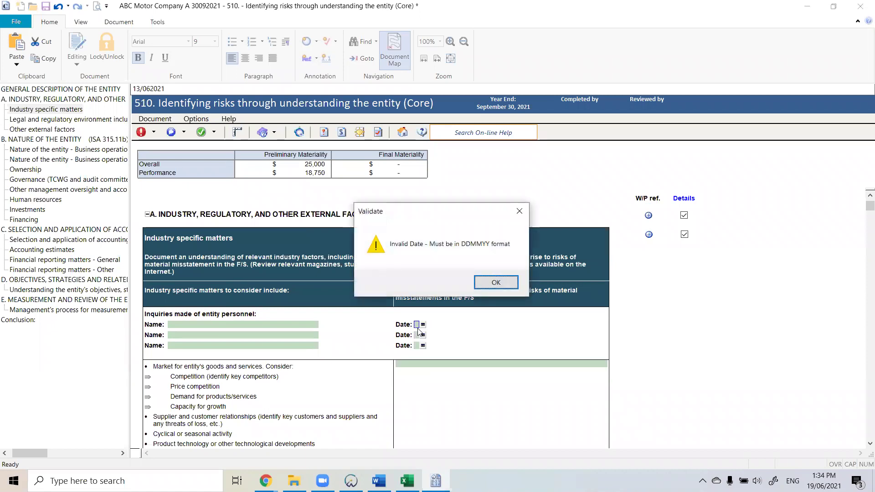
click(496, 281)
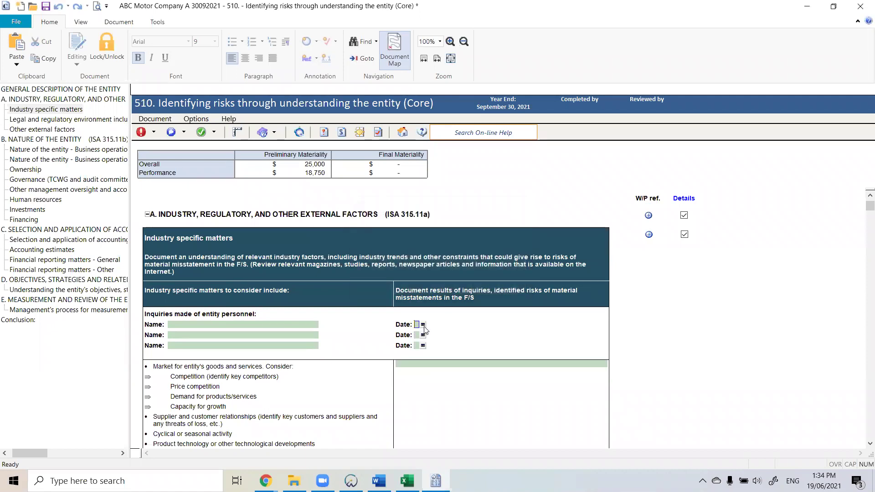
- Set the first personnel inquiry's date to June 19, 2021 and fill its name field with placeholder text
click(423, 324)
click(400, 371)
key(Tab)
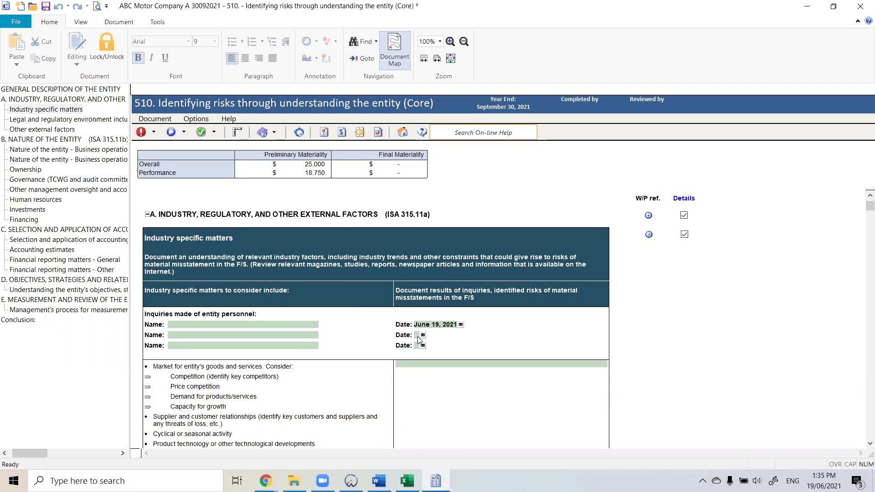
click(219, 327)
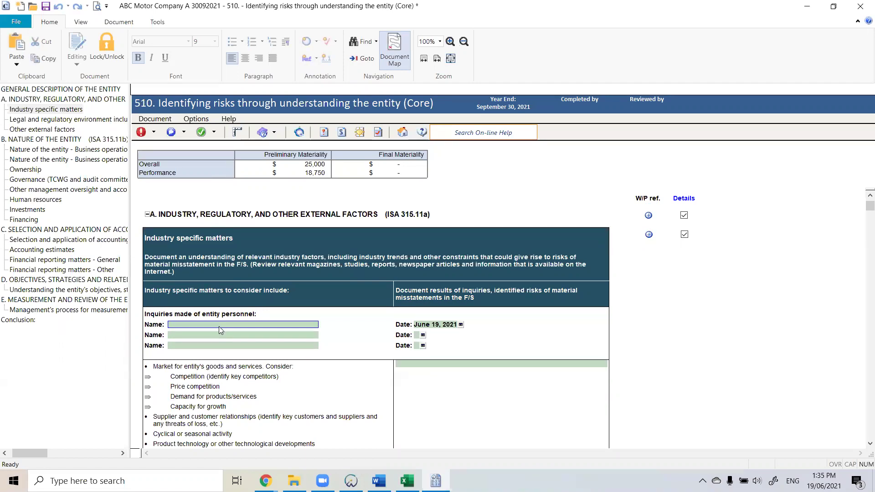
text(hsdfkljsdahjfklhsakfh lkjasdhfjsahfkl jhaskljf jksladhfkjlas hflkjhas kljfhsajkldfh)
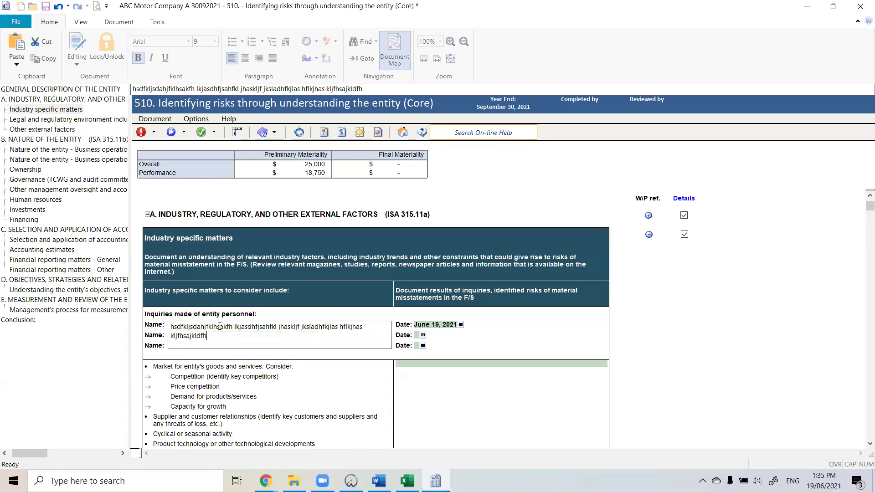
key(Tab)
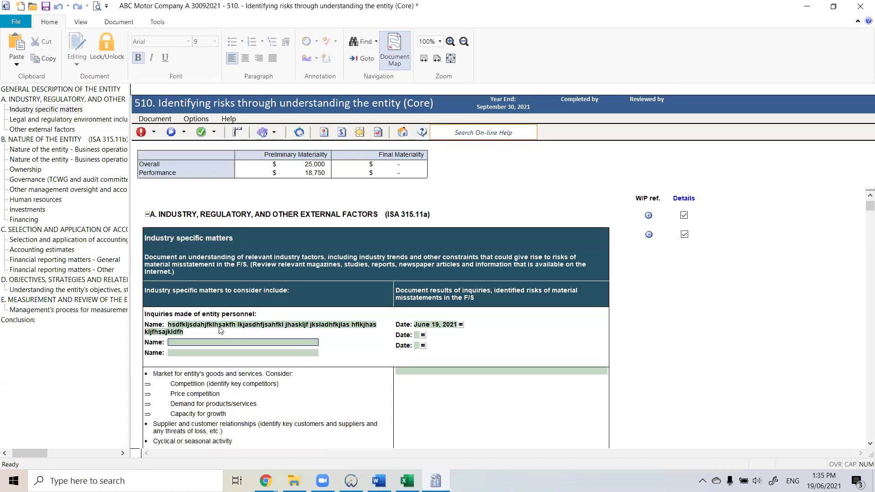
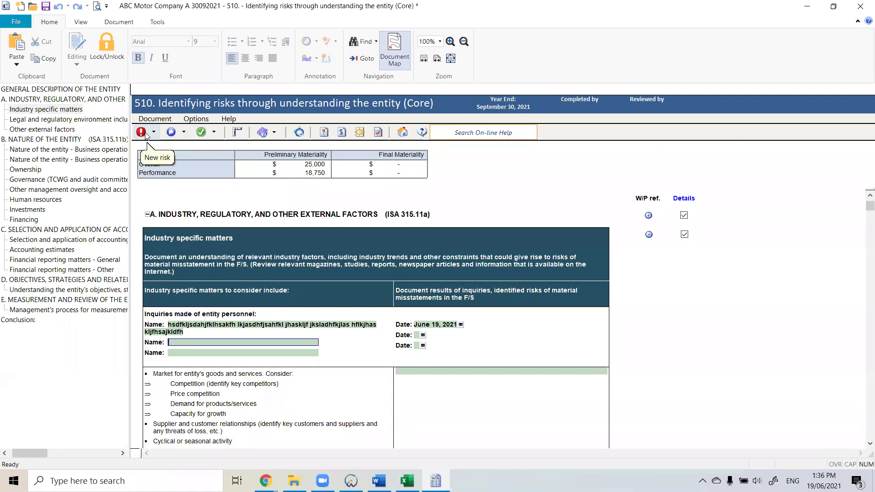
- Look at the risk, control and reportable item shortcuts in the Document Manager, and return to document 510
click(803, 9)
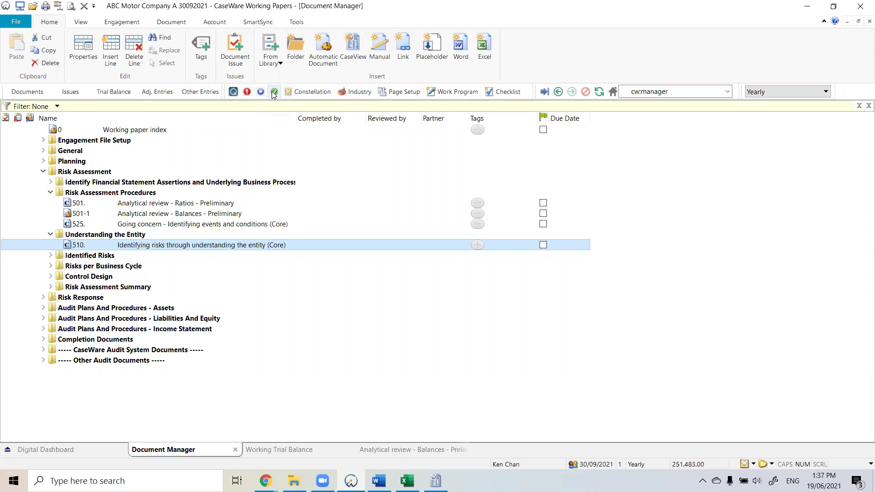
click(436, 480)
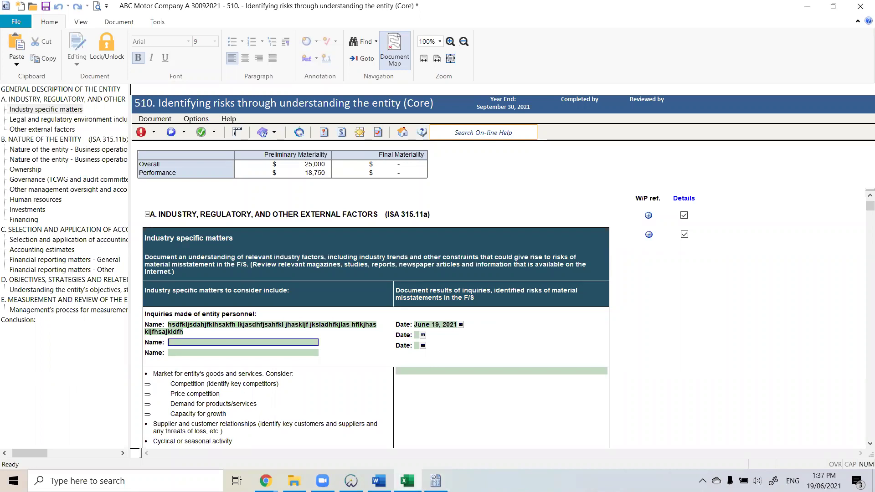
- Create a new risk from document 510 and name it "Overdue Receivables"
click(154, 132)
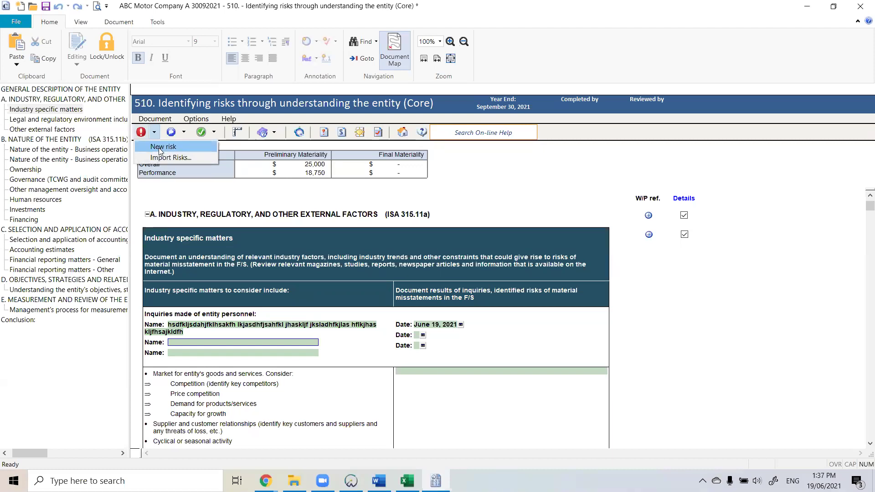
click(183, 147)
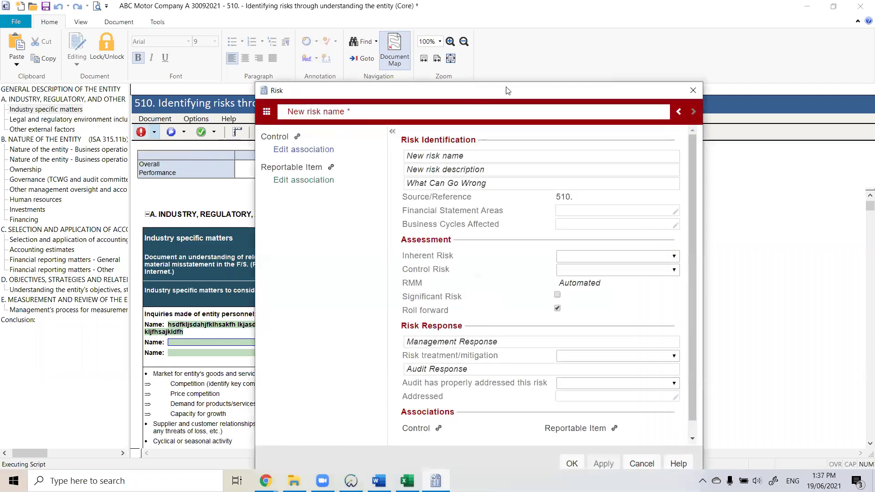
drag(501, 90, 439, 32)
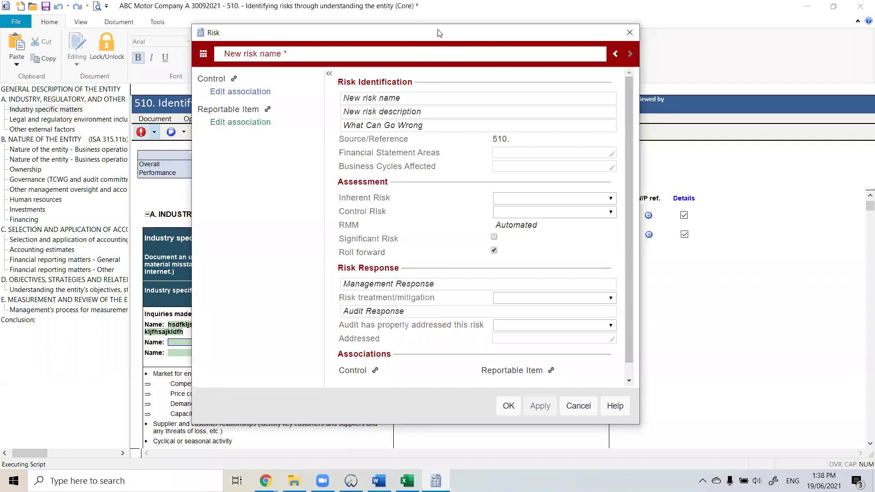
click(417, 100)
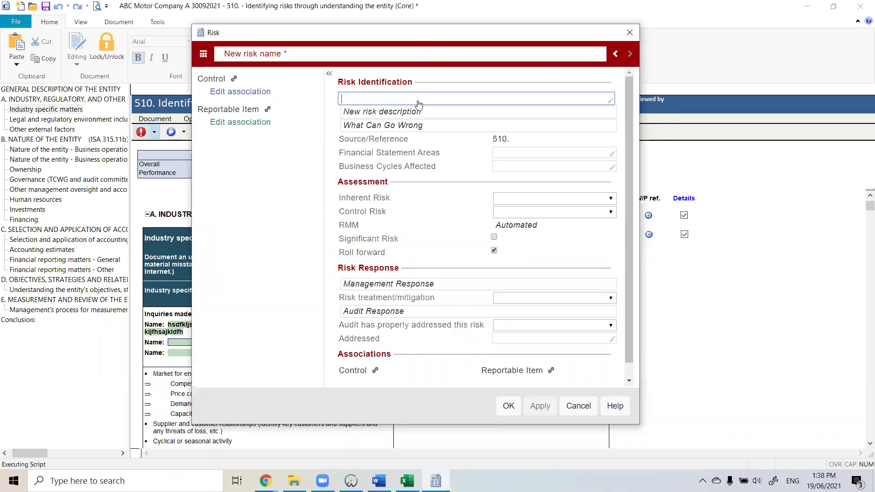
text(Overdue)
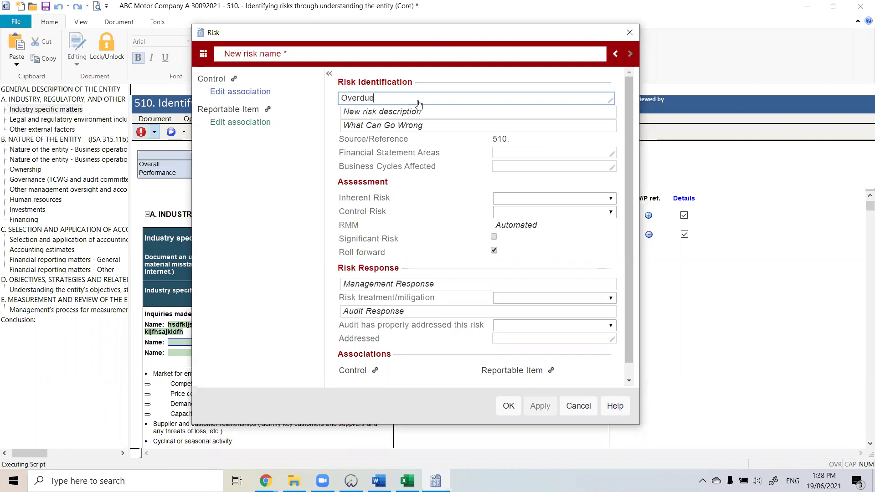
text( Receivables)
- Enter "Overdue receivables are not followed up on a timely basis" as the risk description
click(441, 112)
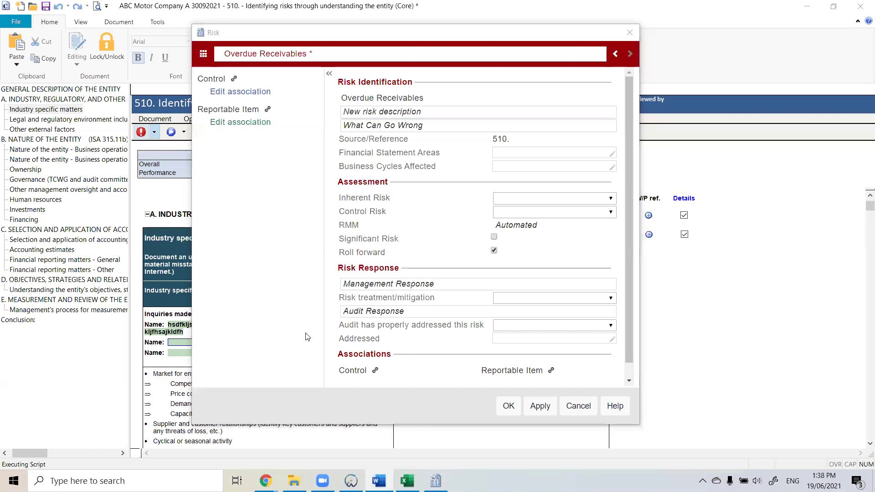
click(458, 113)
text(Overdue receivables are not followed up on a timely basis)
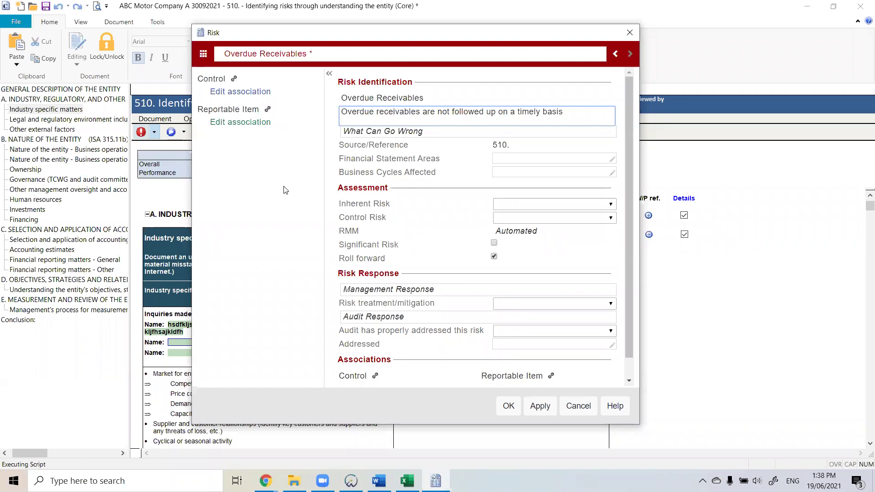
- Fill in What Can Go Wrong with "Unable to collect receivables which would have an impact on cash flow and profitability."
key(alt+Tab)
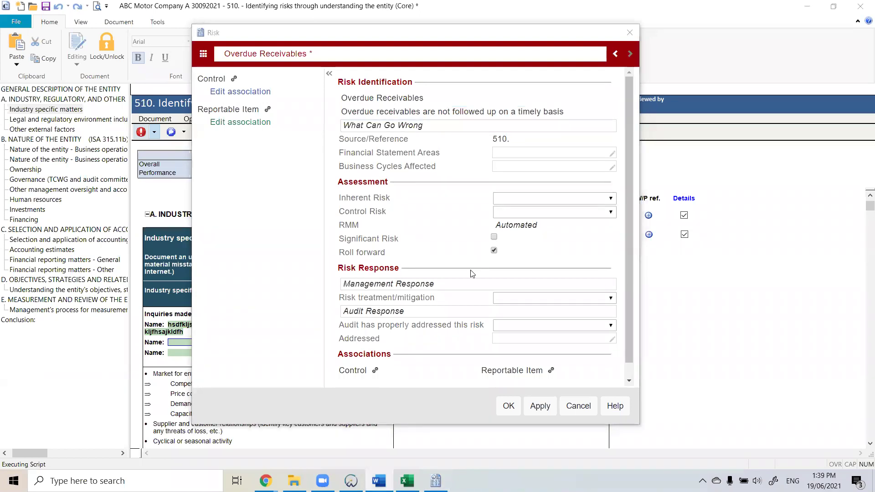
click(406, 129)
text(Unable to collect receivables which would have an impact on cash flow and profitability.)
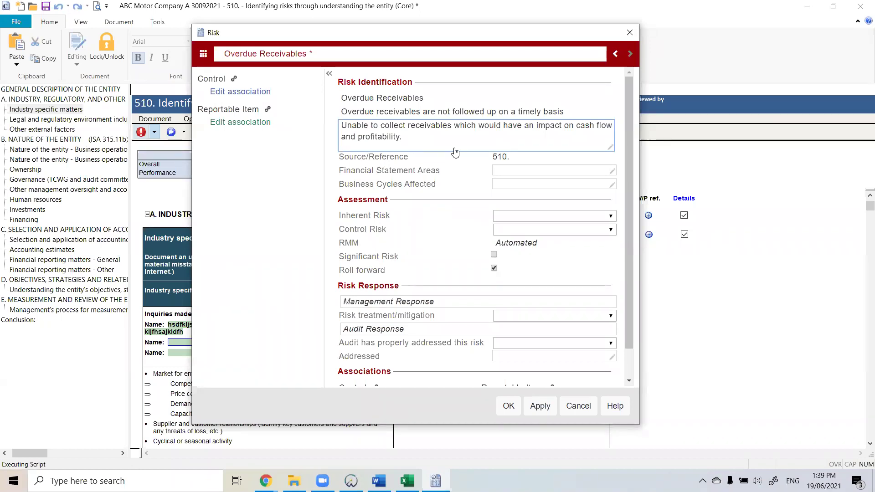
- Reread the risk's description and the full What Can Go Wrong text
click(436, 104)
click(554, 114)
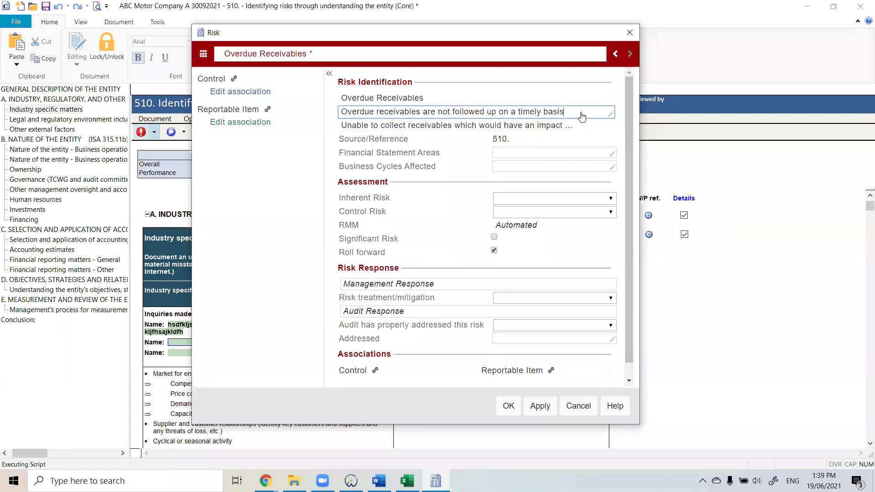
click(580, 126)
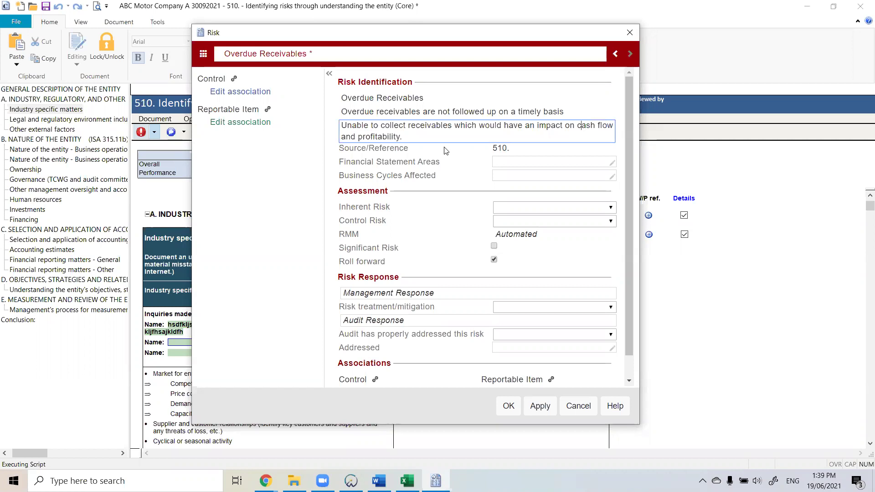
- Try selecting 420. Materiality (Core) as an additional source reference for the risk, and discard the selection
click(522, 152)
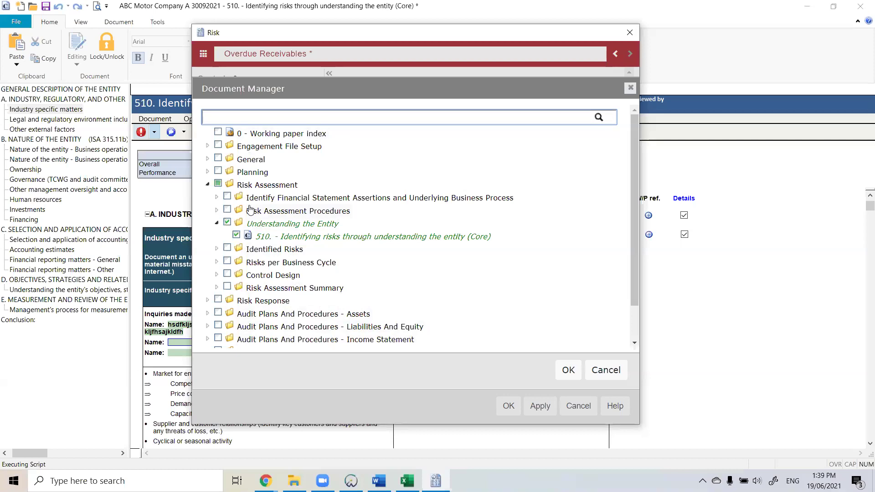
click(208, 172)
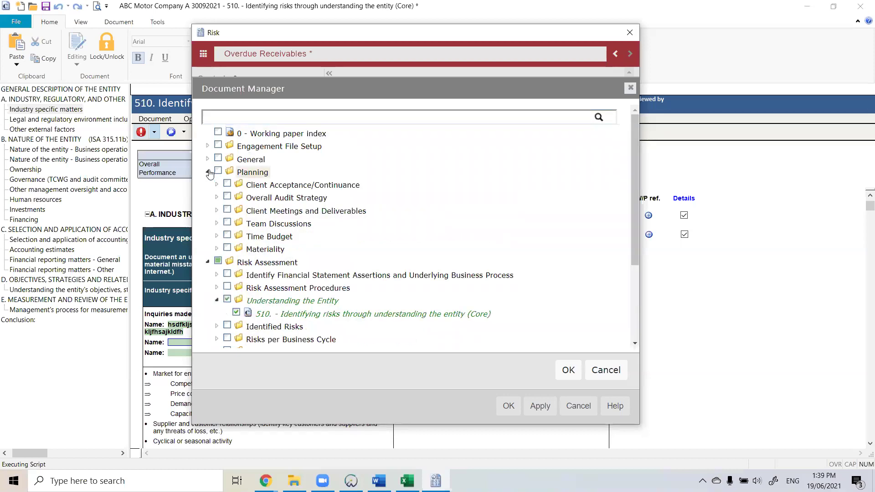
click(217, 249)
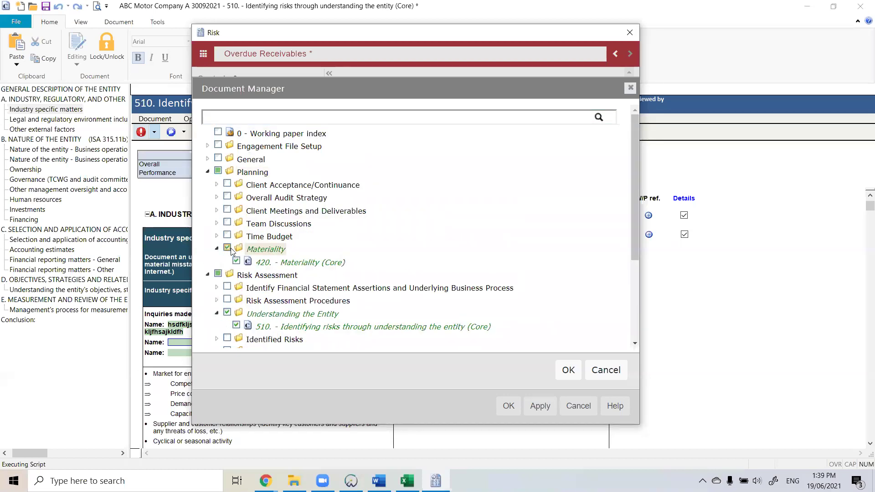
click(217, 248)
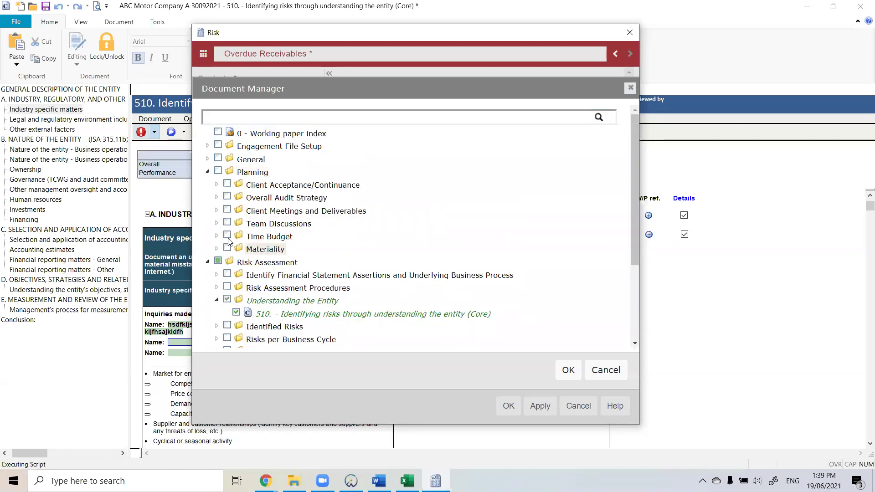
click(208, 171)
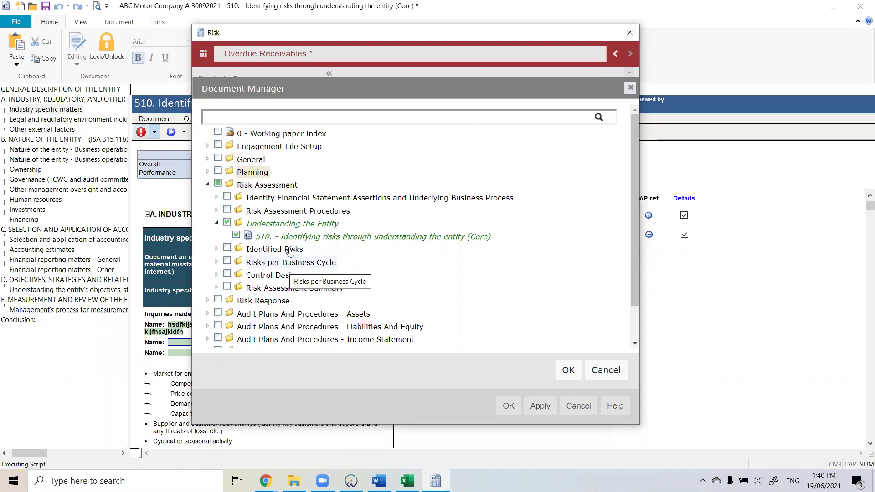
click(606, 370)
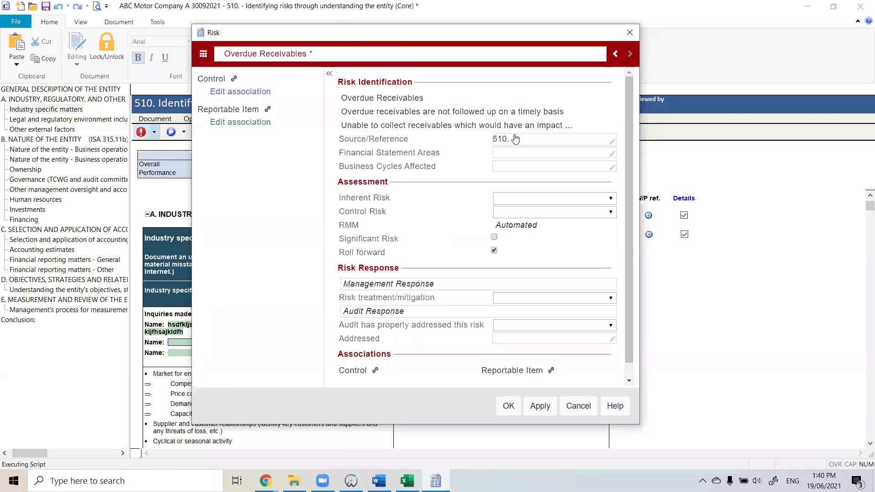
- Mark Receivables, non-current, Receivables, current and Revenues as the risk's affected financial statement areas
drag(415, 29, 585, 159)
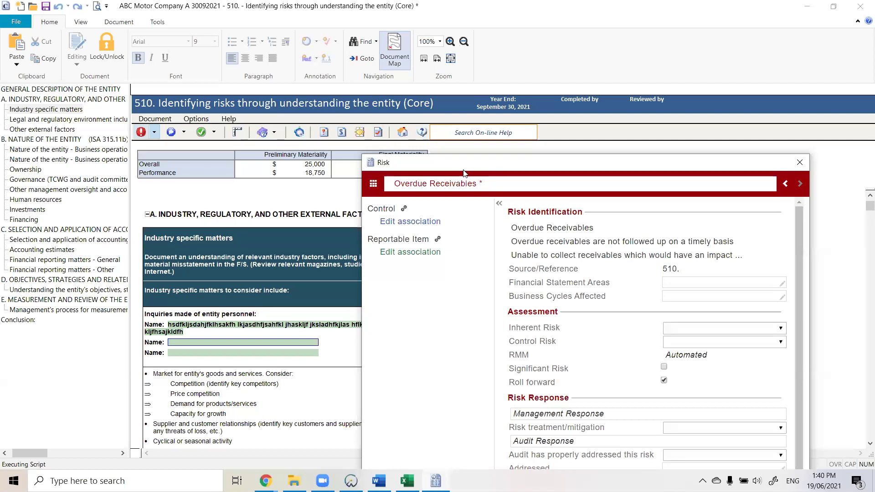
drag(464, 165, 326, 55)
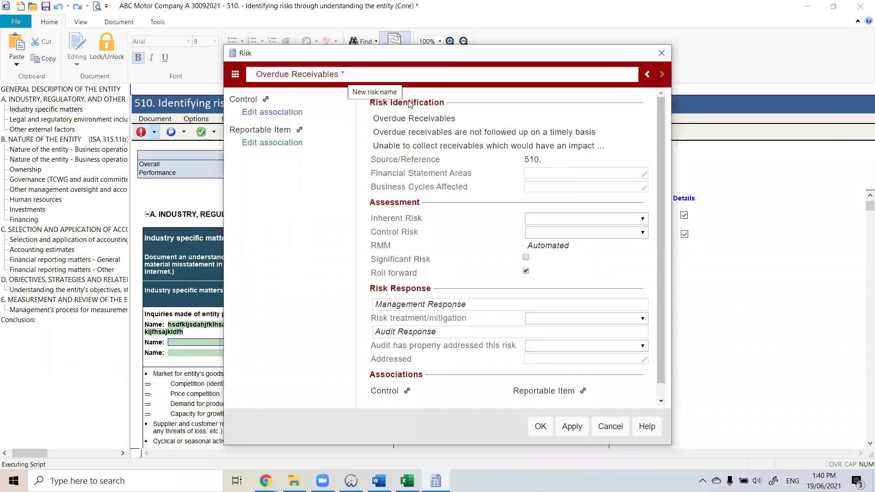
click(560, 176)
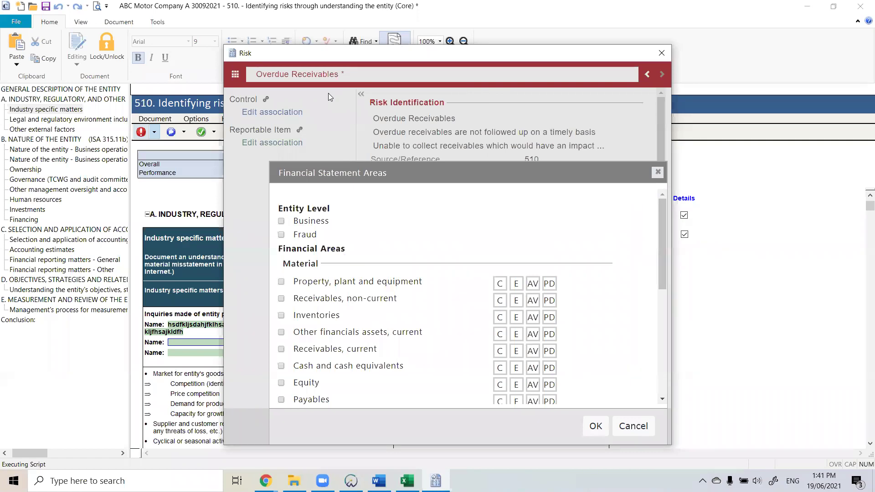
drag(462, 172, 448, 105)
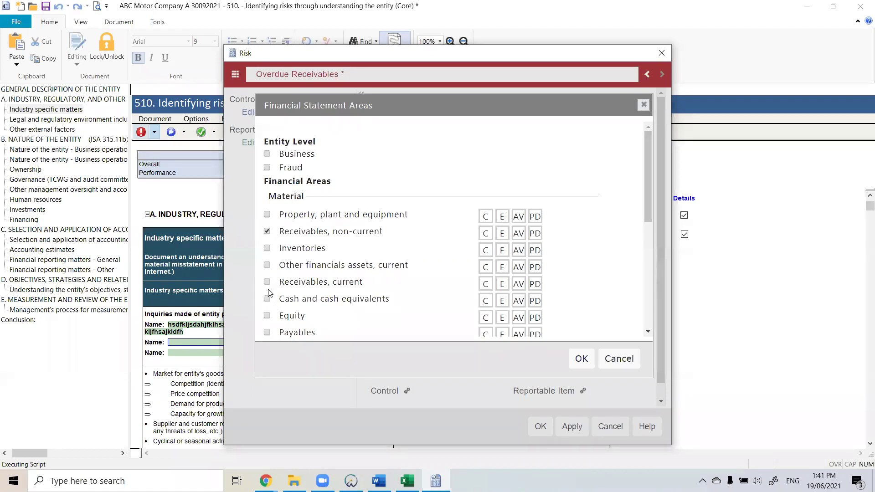
scroll(282, 267, down, 3)
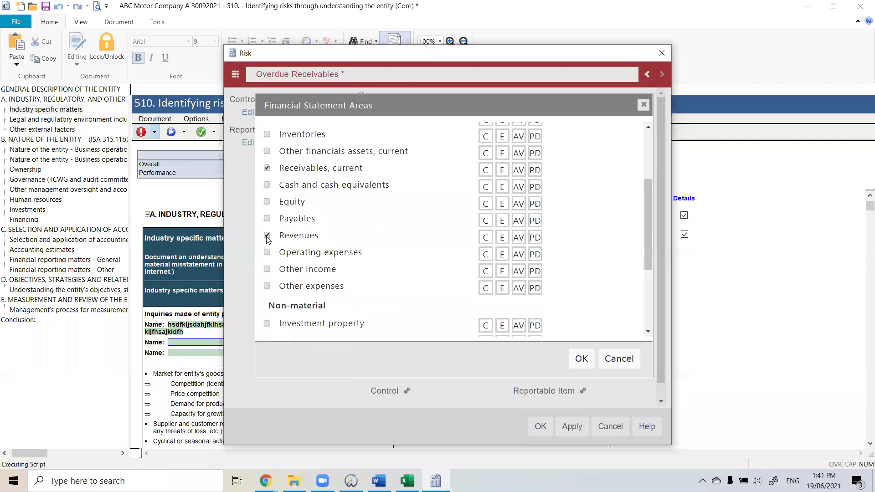
scroll(297, 233, up, 3)
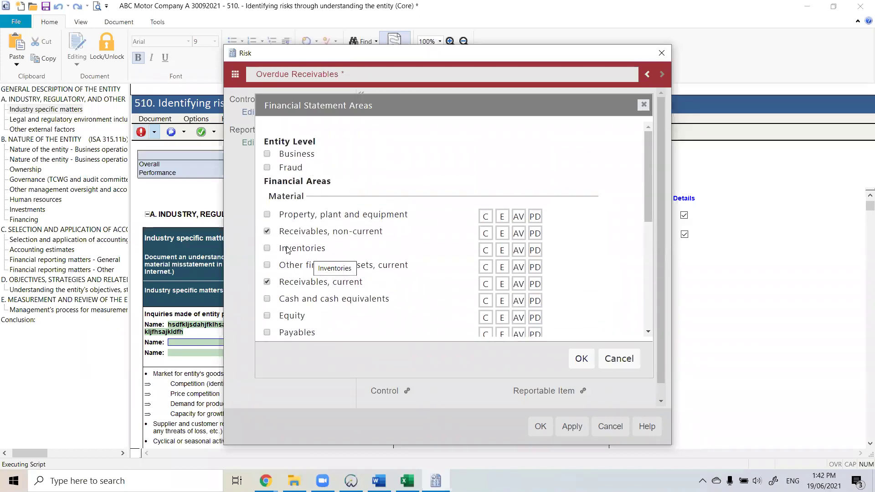
- Assign the C and E assertions to both Receivables, non-current and Receivables, current
scroll(291, 251, down, 3)
scroll(274, 180, up, 2)
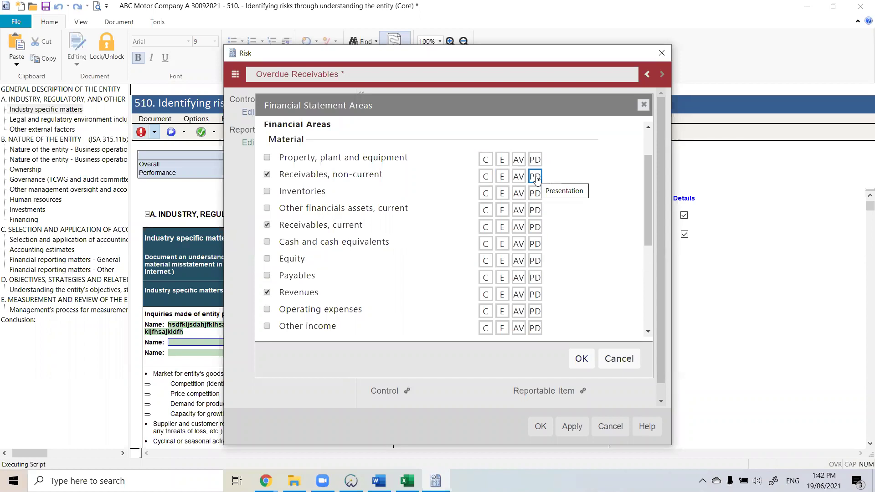
click(490, 182)
click(503, 182)
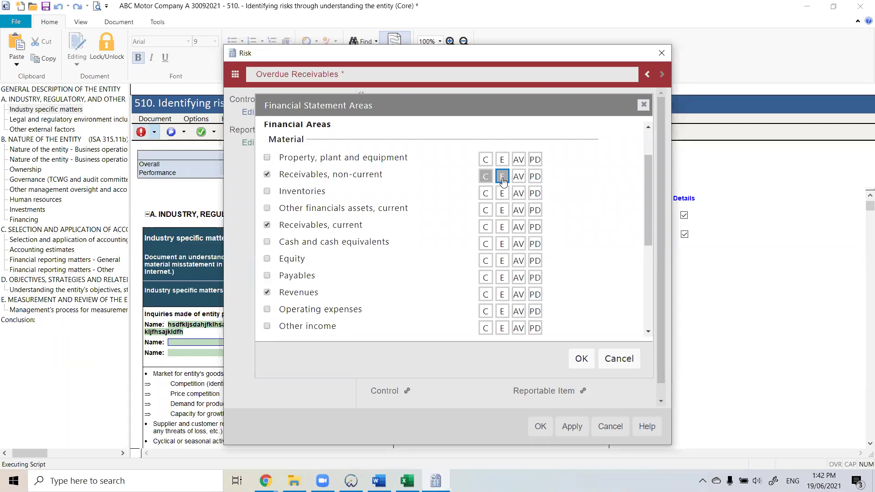
click(486, 228)
click(502, 228)
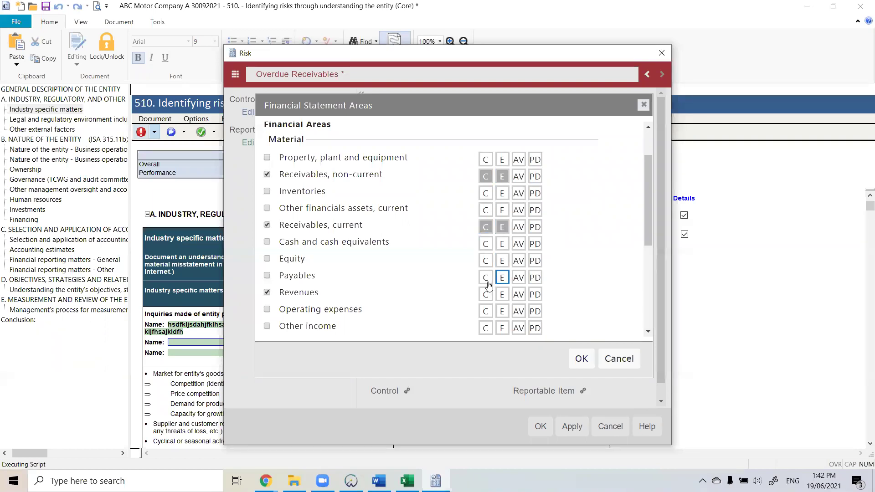
- Assign the C, E and AV assertions to Revenues and accept the financial statement areas
click(487, 295)
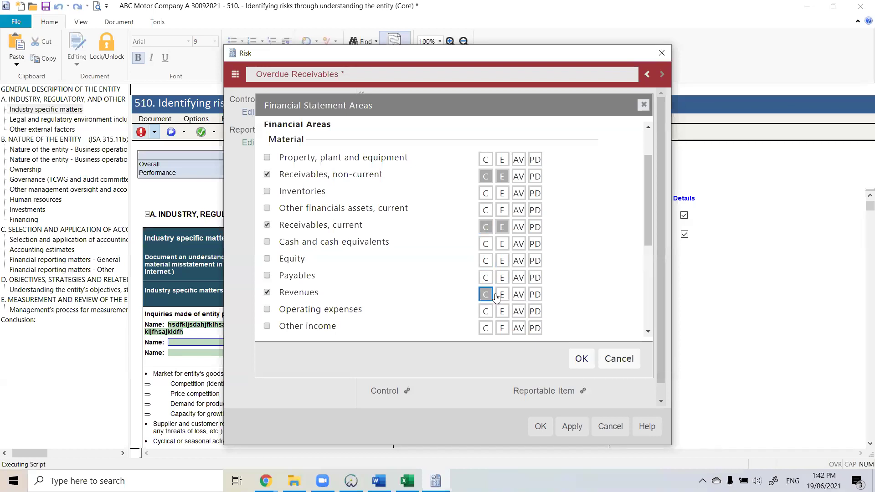
click(502, 295)
click(519, 295)
click(267, 292)
click(267, 292)
click(486, 295)
click(502, 295)
click(519, 294)
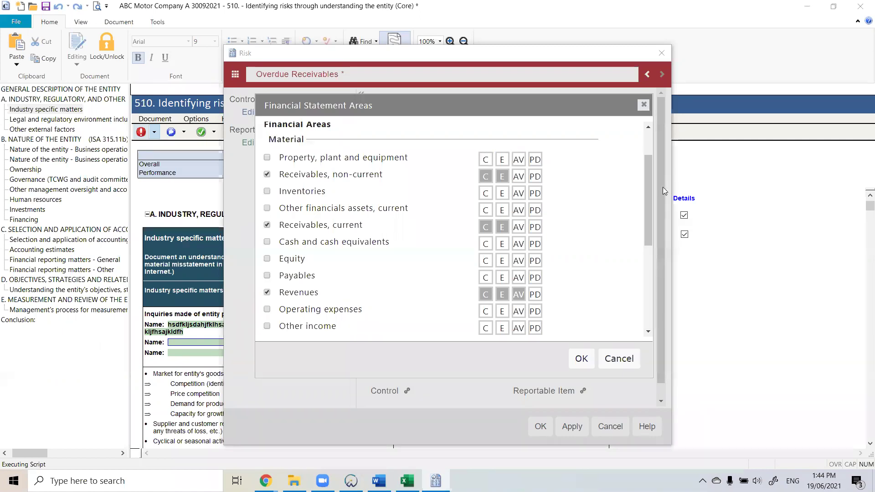
mouse_move(650, 190)
mouse_down()
mouse_move(650, 181)
mouse_move(650, 189)
mouse_up()
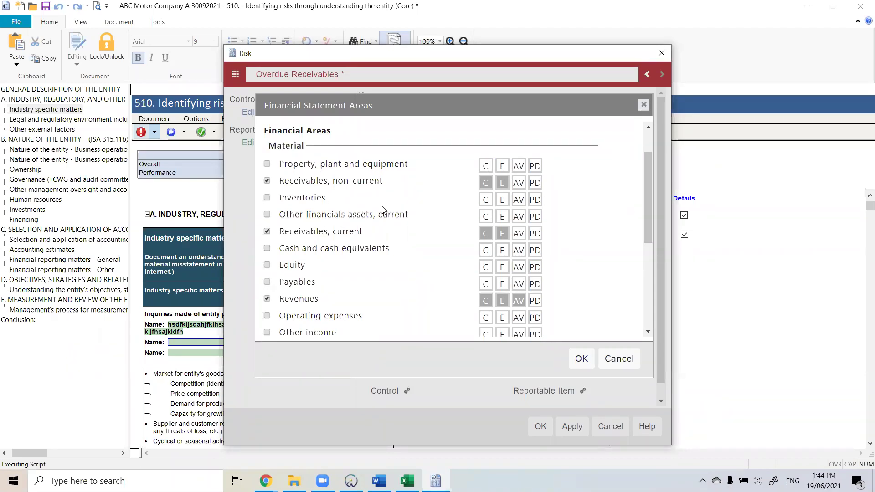
scroll(385, 210, down, 3)
scroll(385, 209, down, 1)
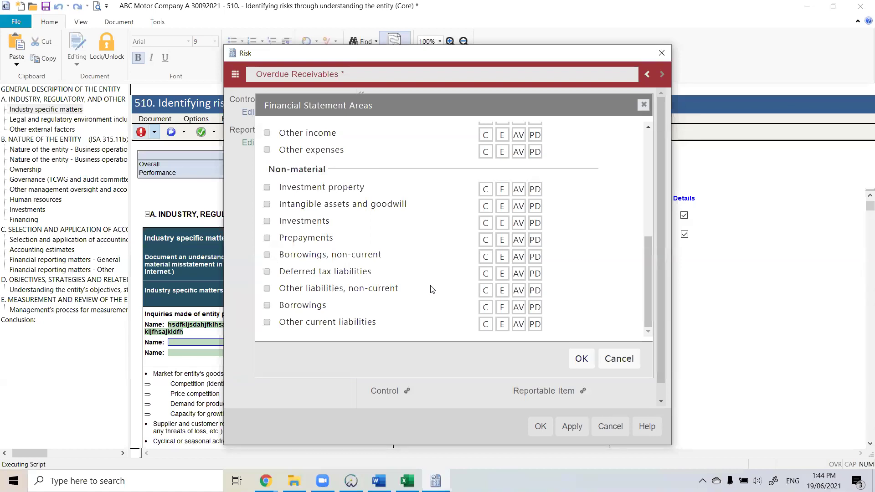
scroll(432, 289, up, 5)
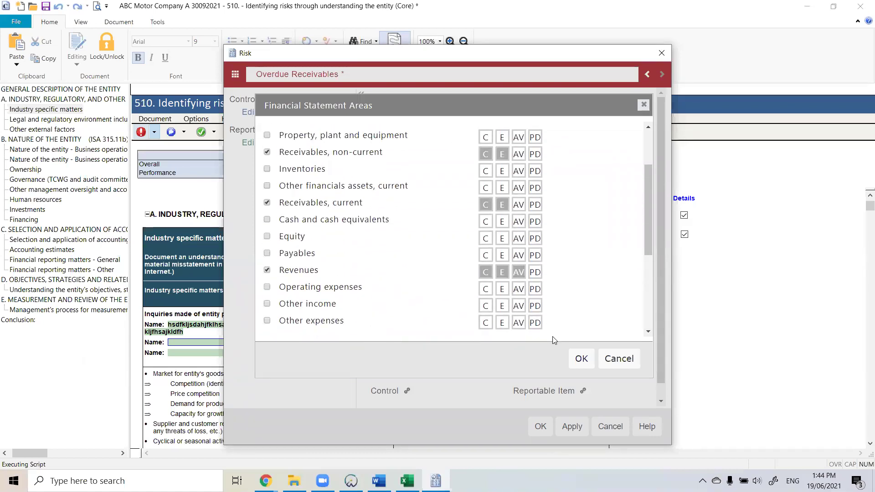
click(582, 360)
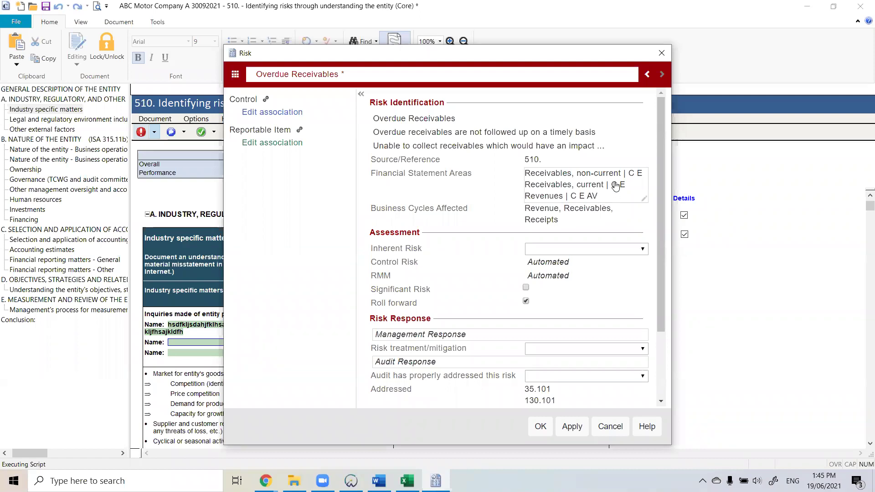
- Try Payroll and Purchases, Payables, Payments as affected business cycles, and keep only Revenue, Receivables, Receipts
click(576, 216)
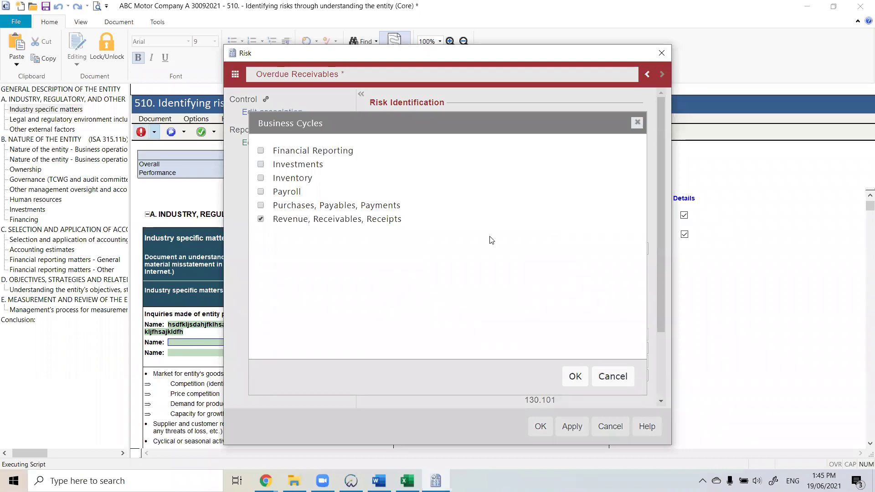
drag(339, 124, 372, 246)
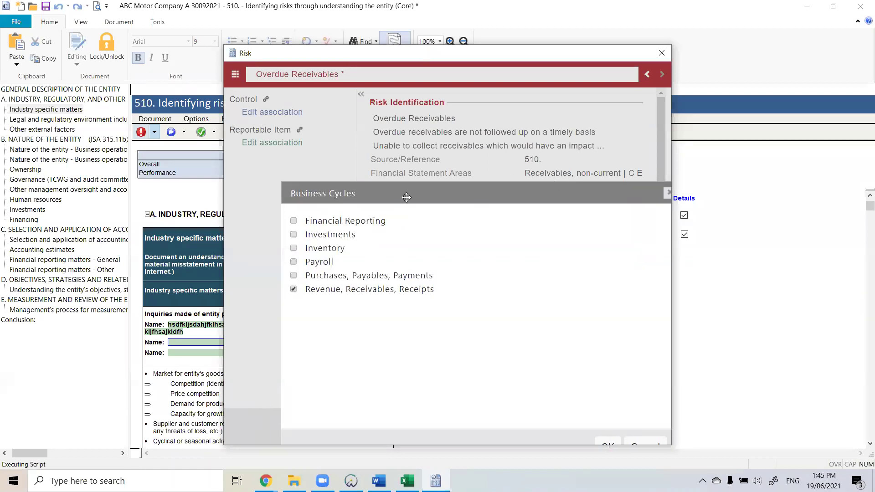
drag(401, 193, 390, 138)
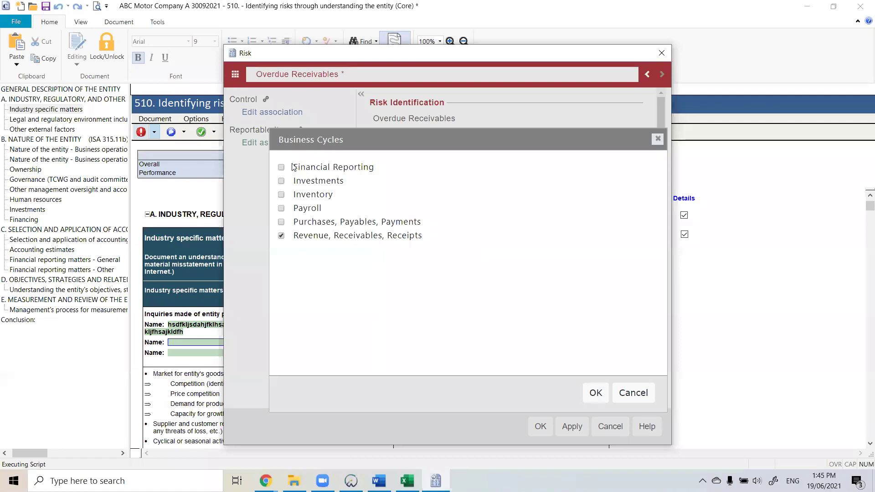
click(281, 223)
click(281, 210)
click(282, 208)
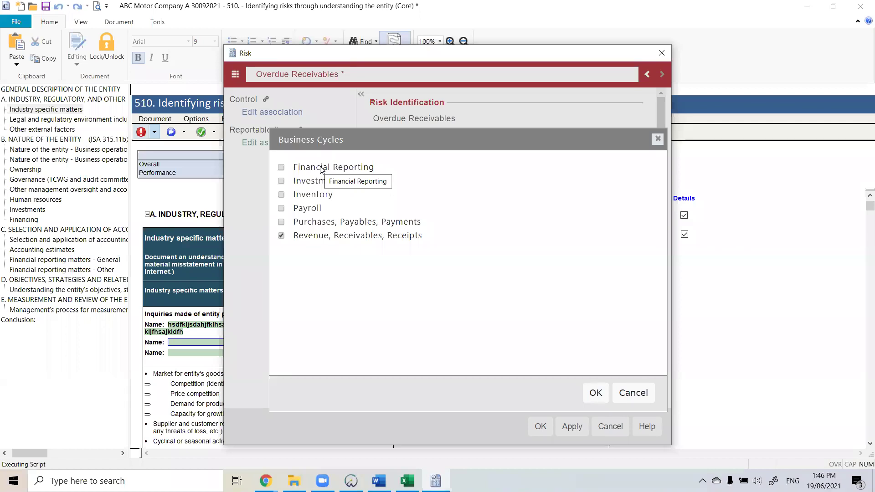
click(283, 223)
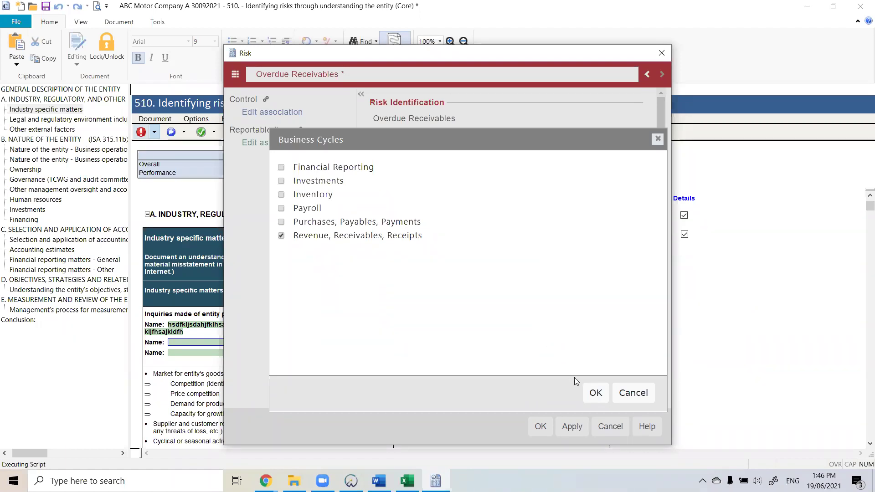
click(595, 393)
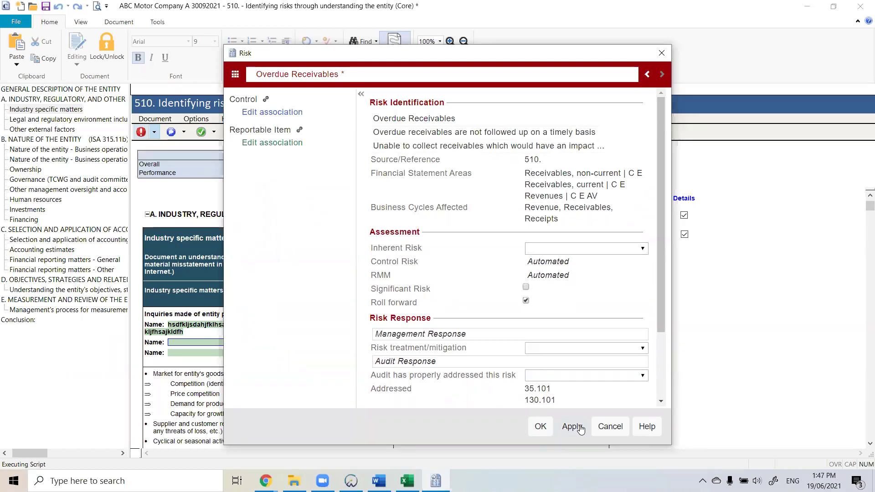
- Save the Overdue Receivables risk and reopen it from the list of existing risks
click(546, 429)
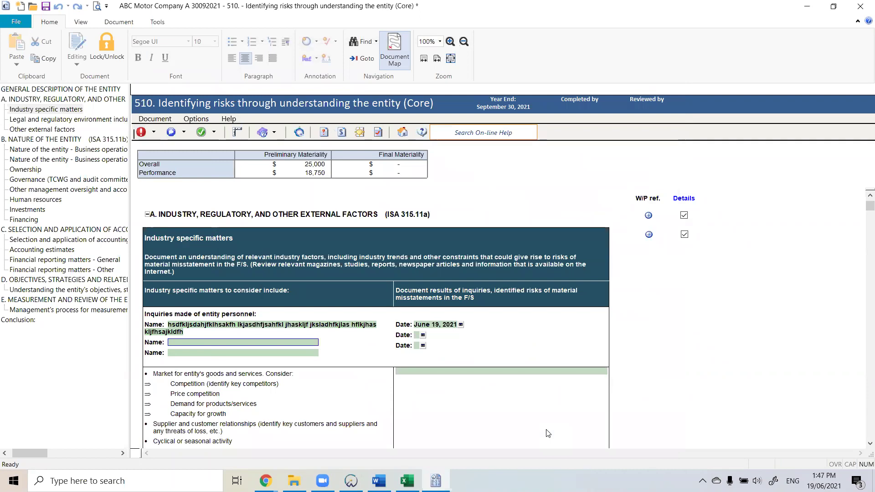
click(142, 133)
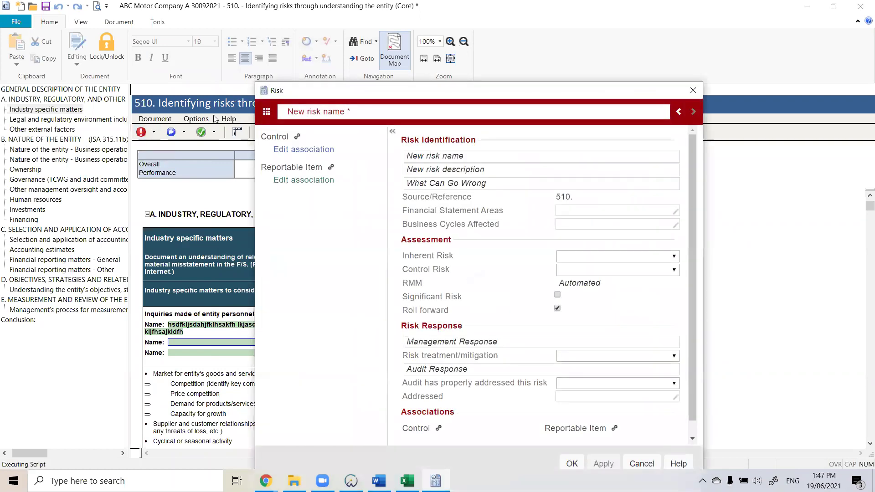
click(267, 113)
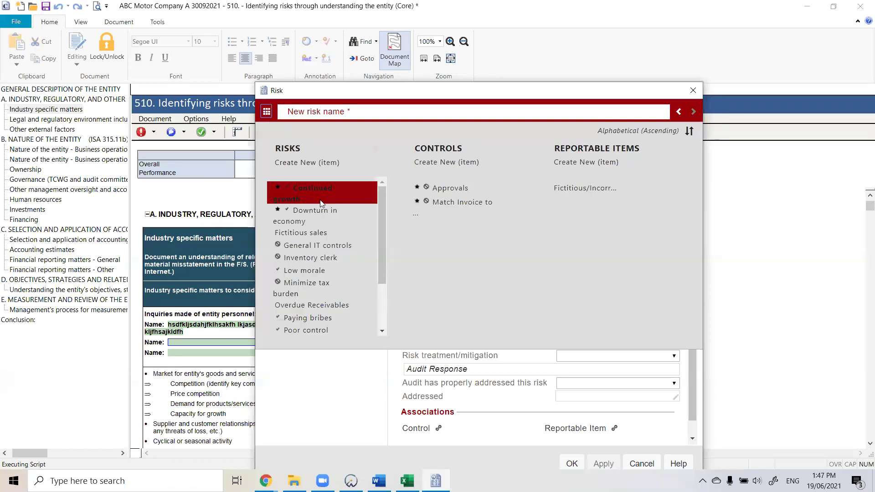
scroll(321, 229, down, 1)
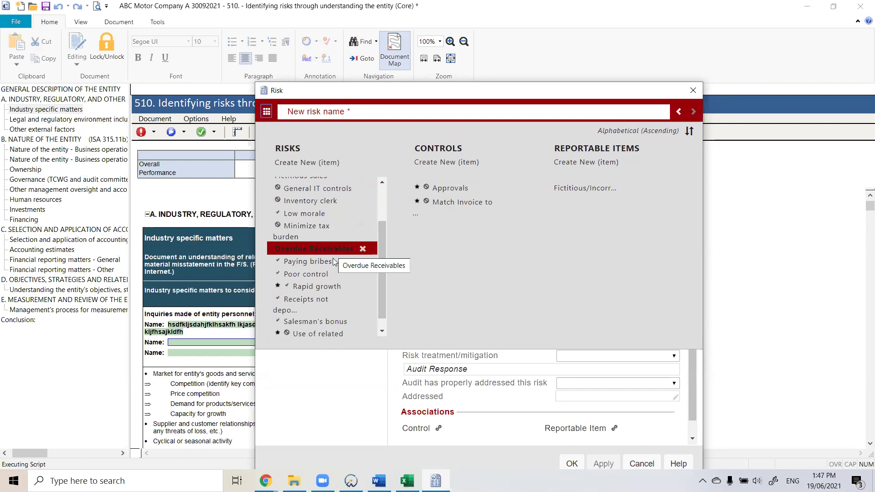
scroll(329, 301, up, 2)
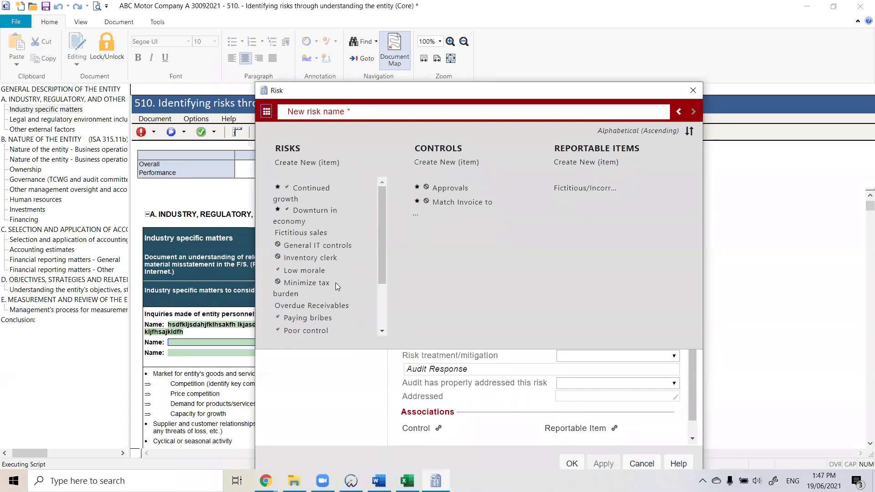
scroll(324, 273, down, 1)
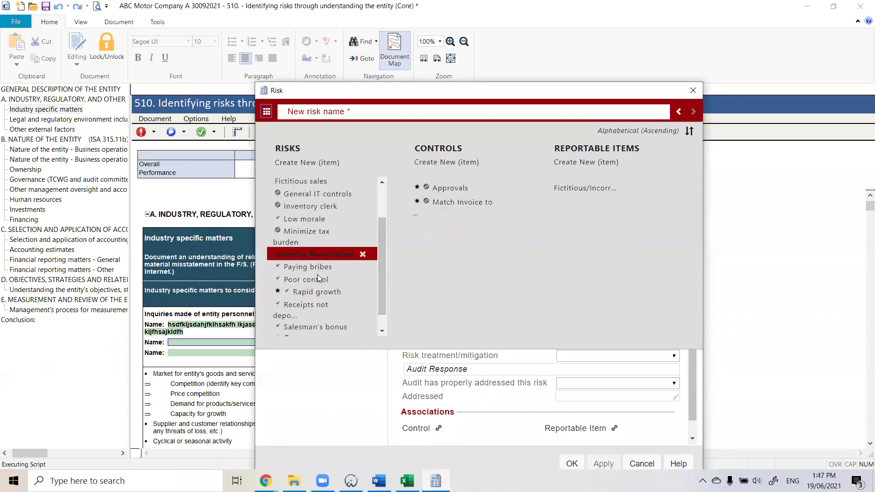
click(323, 252)
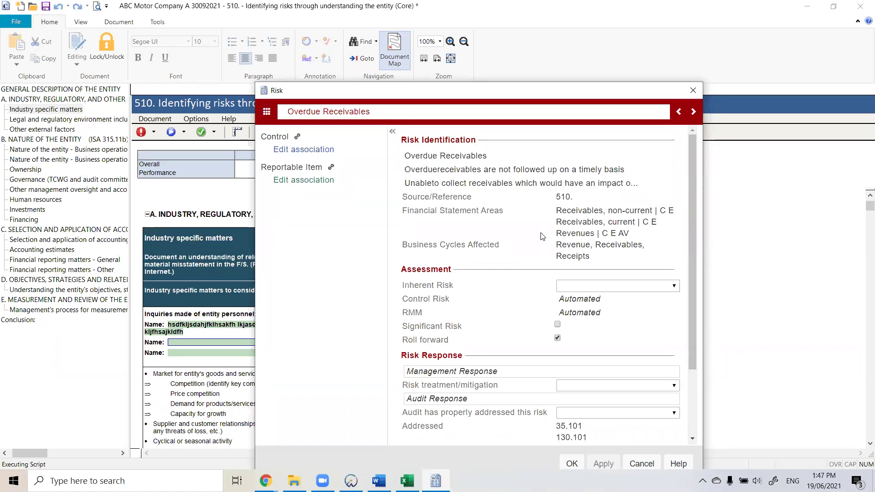
- Clear Revenues from the risk's financial statement areas and add it back with assertions C, E and AV
click(579, 226)
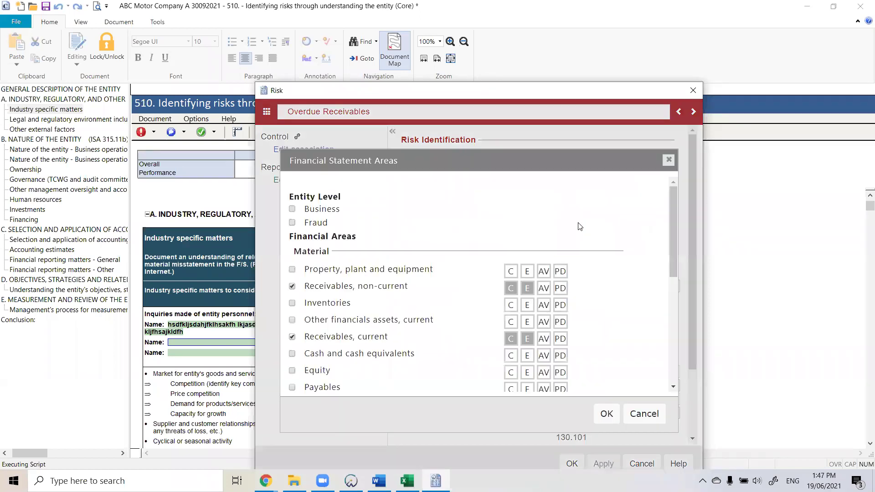
scroll(557, 248, down, 2)
click(293, 292)
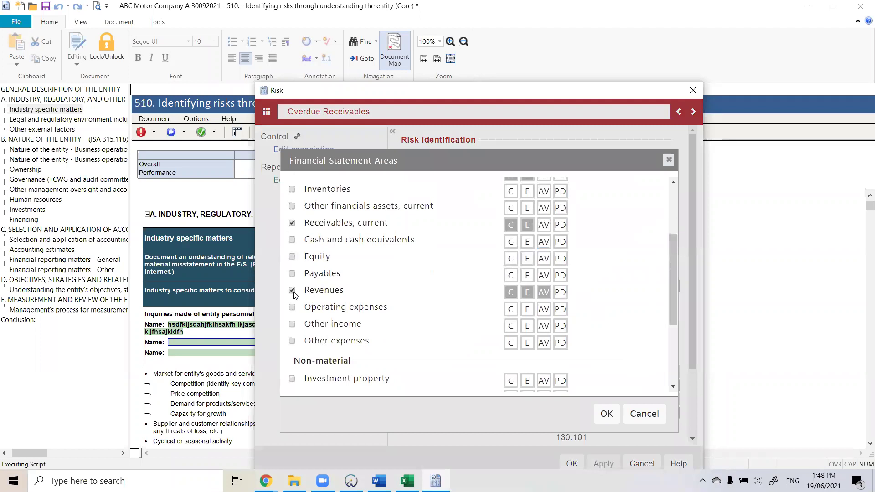
click(293, 292)
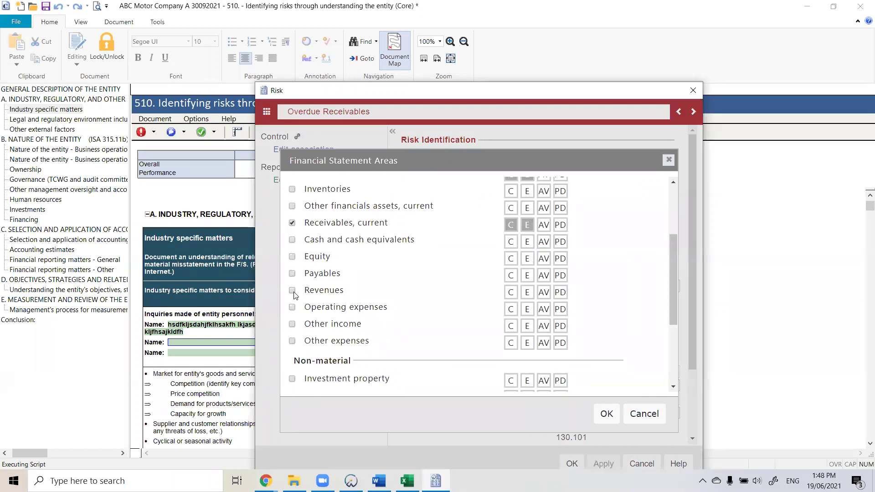
click(293, 291)
click(511, 292)
click(527, 292)
click(543, 292)
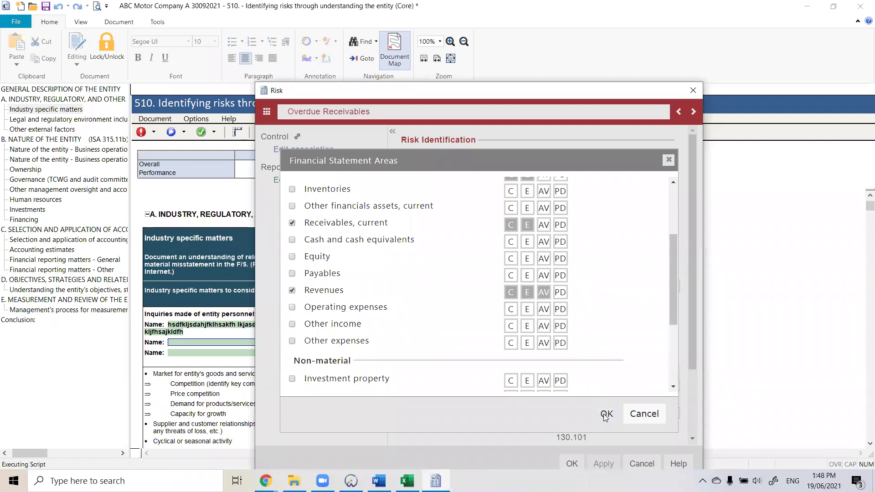
click(605, 415)
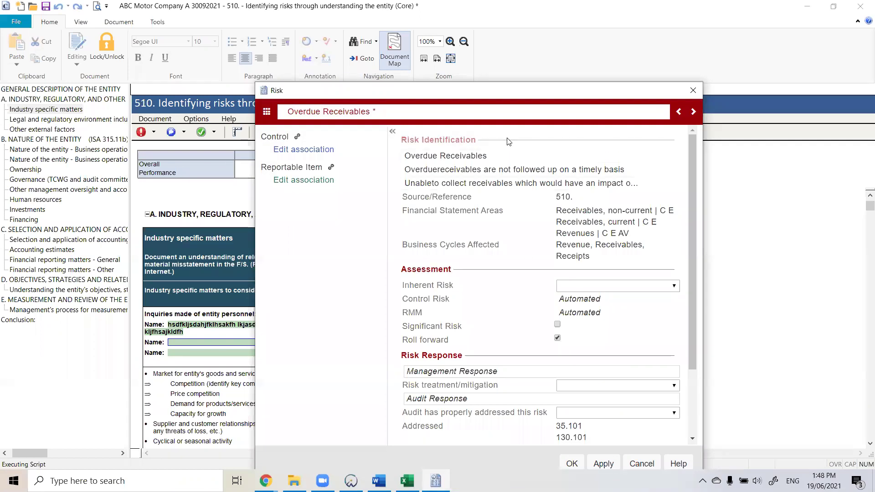
- Try rating both the Inherent Risk and the Control Risk of Overdue Receivables as Medium
drag(492, 90, 460, 36)
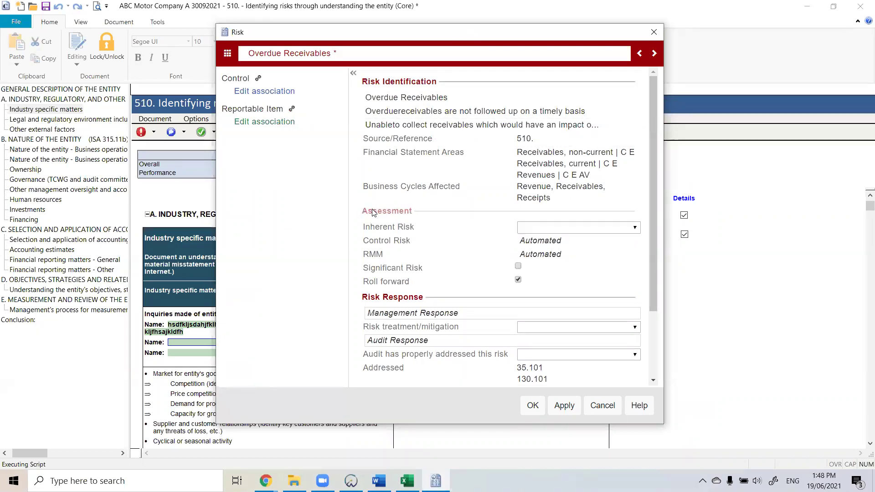
click(635, 229)
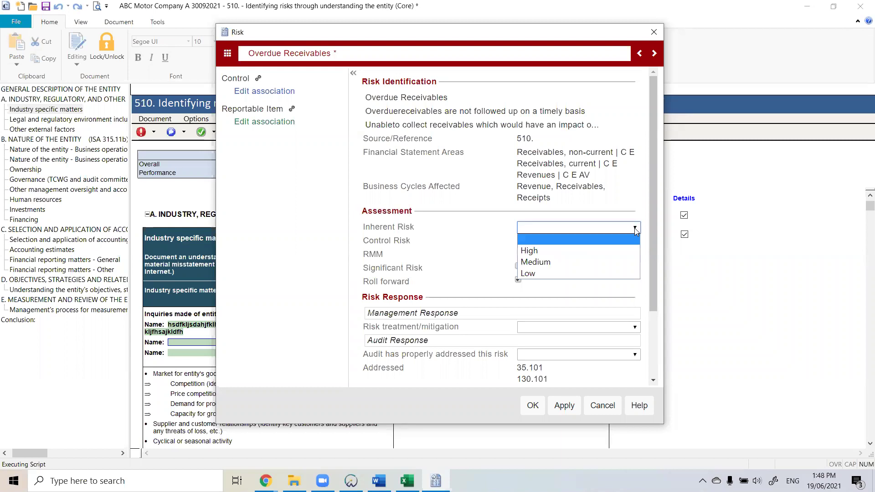
click(585, 266)
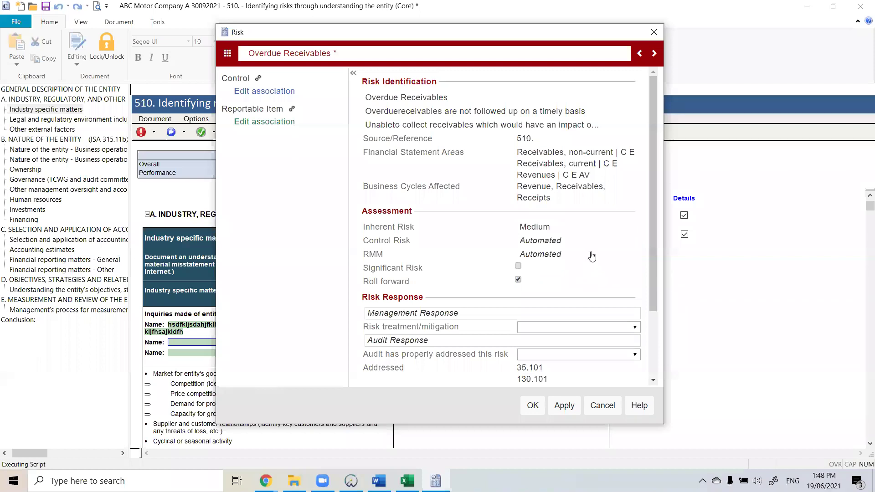
click(616, 244)
click(634, 241)
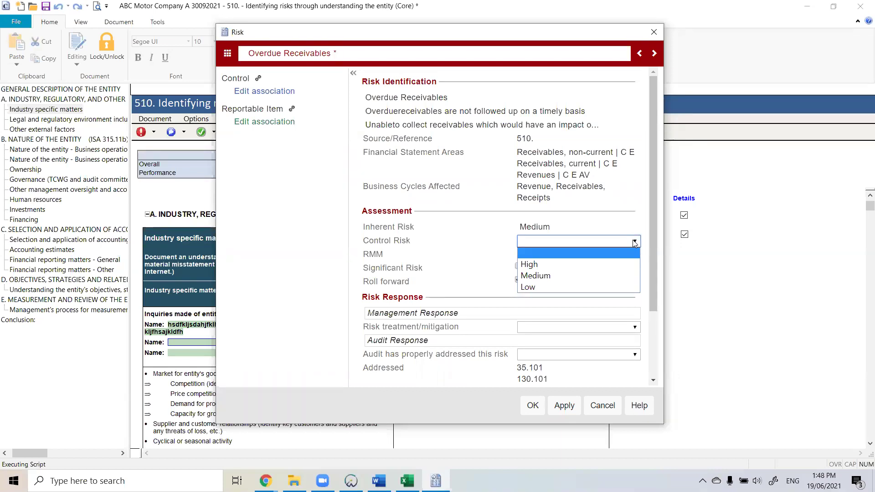
click(635, 242)
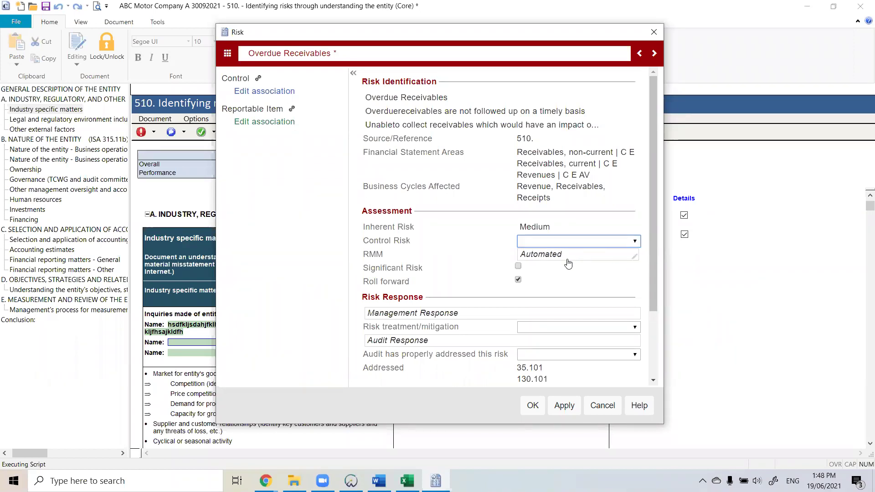
click(609, 241)
click(582, 273)
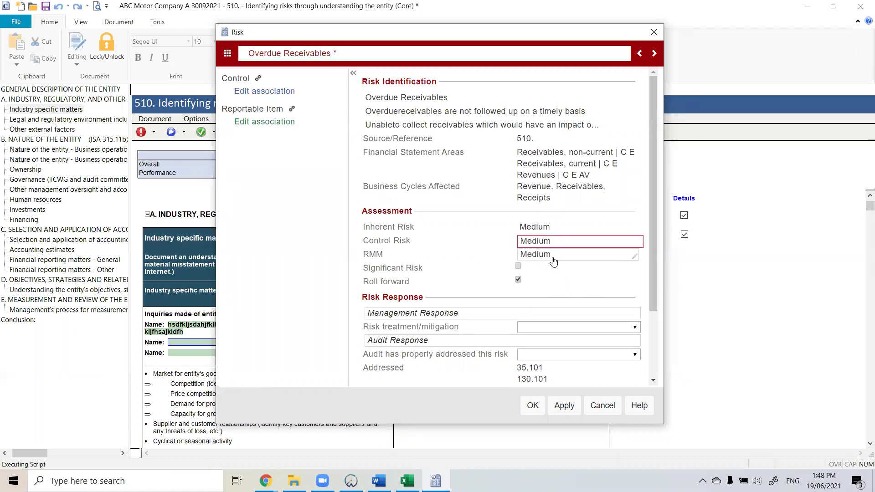
- Set the risk's Control Risk to Low and its Inherent Risk to High
click(599, 243)
click(599, 287)
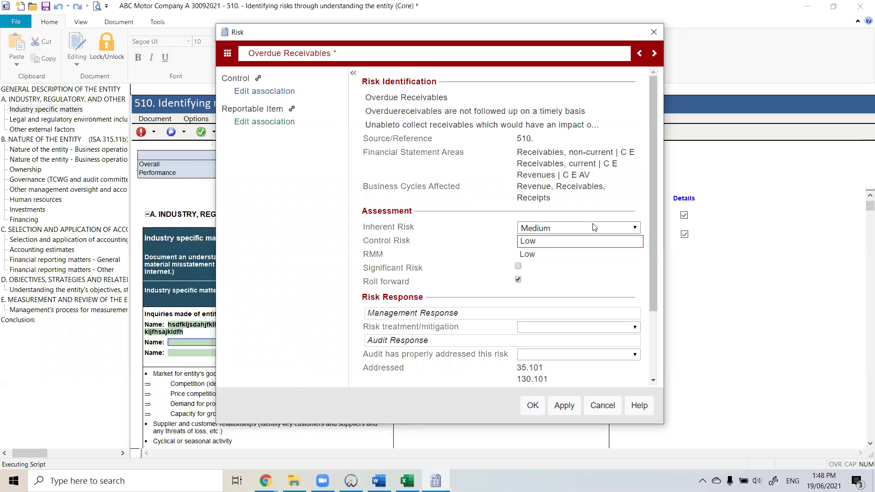
click(596, 227)
click(619, 250)
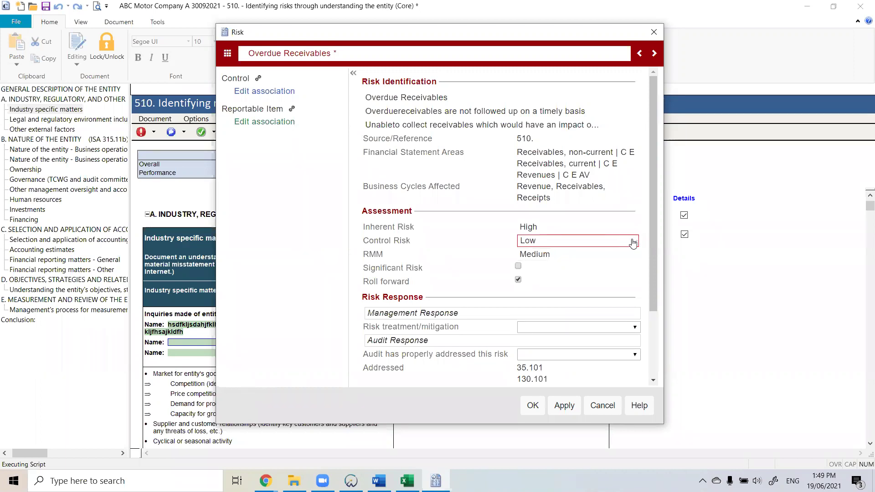
- Set the Control Risk of Overdue Receivables to Automated and its Inherent Risk to Low
click(634, 242)
click(579, 253)
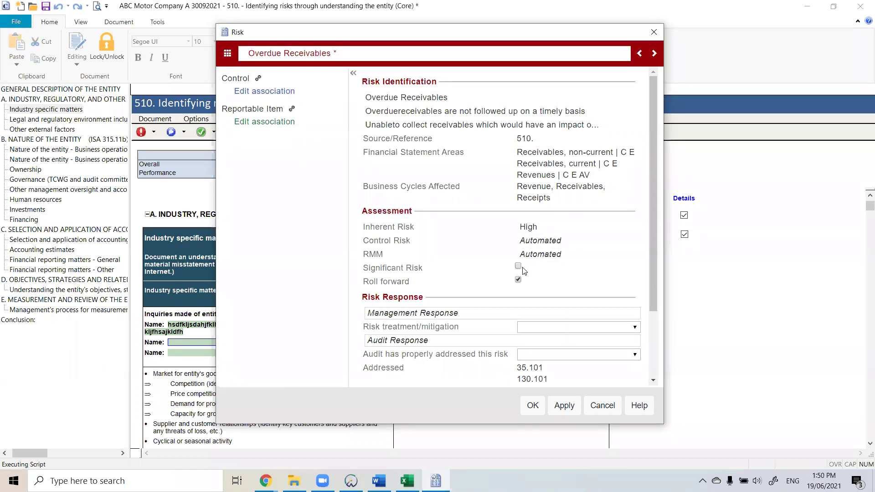
click(599, 229)
click(602, 230)
click(578, 268)
- Flag Overdue Receivables as a significant risk in the Assessment section
click(519, 268)
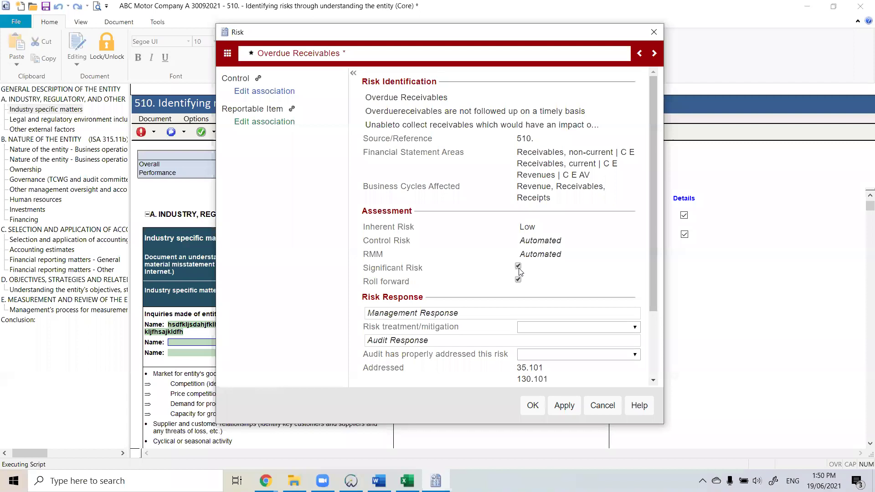
click(518, 268)
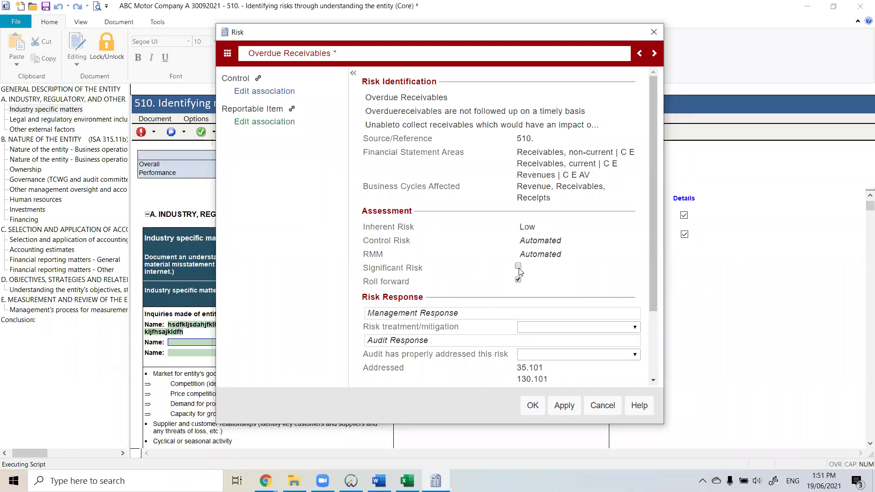
click(519, 267)
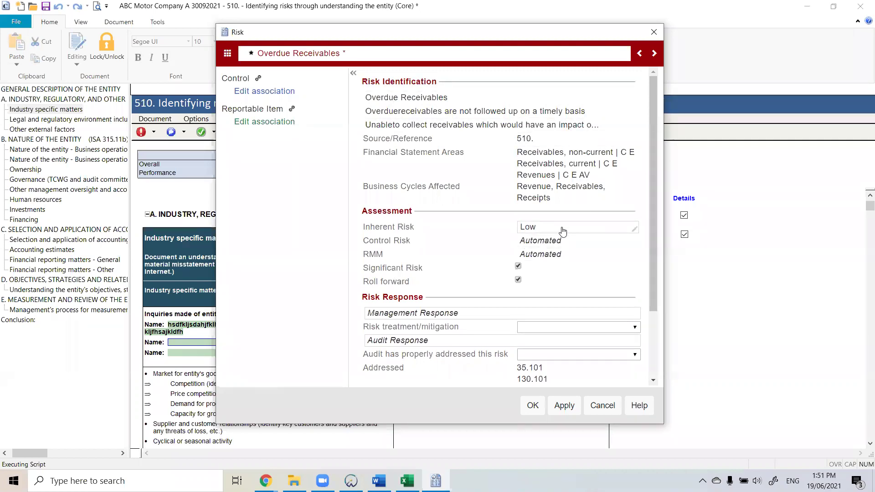
- Enter the Audit Response "DUe to xyz reasons, we had high/lows selected.... Type as much as you want in here."
scroll(483, 272, down, 1)
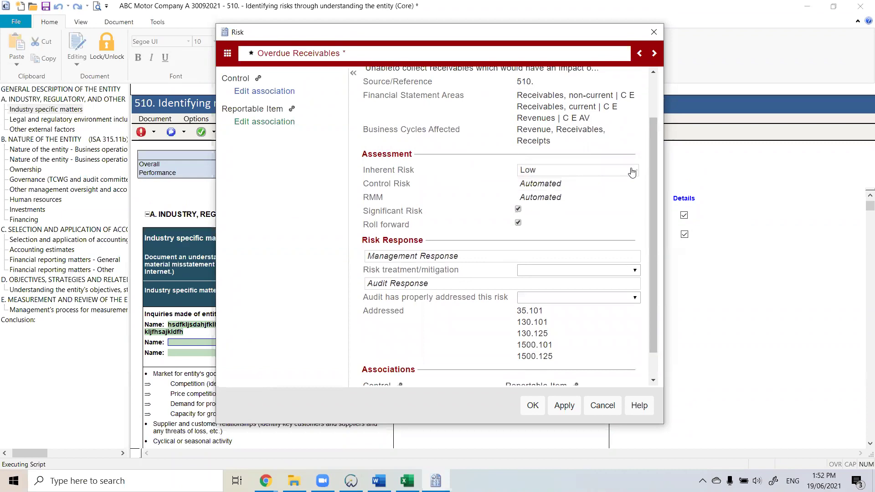
click(451, 285)
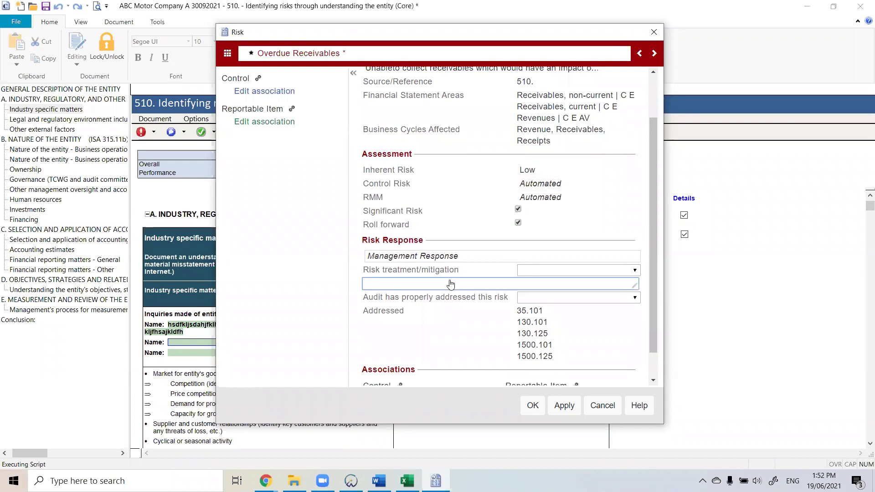
text(DUe to xyz reasons, we had hi)
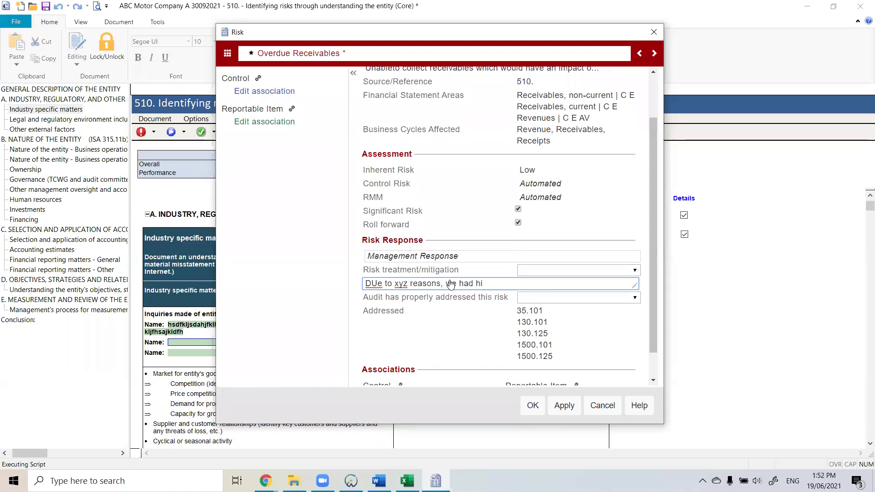
text(gh/lows selecte)
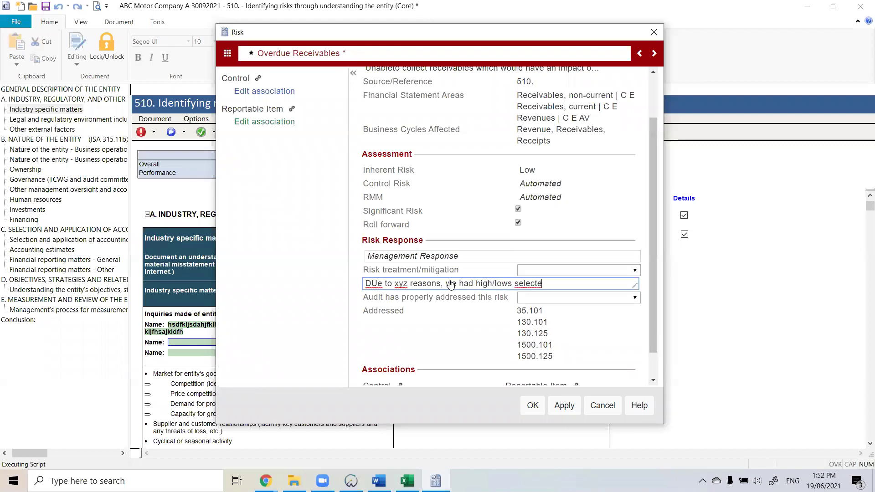
text(d...)
text(Type as much as you w)
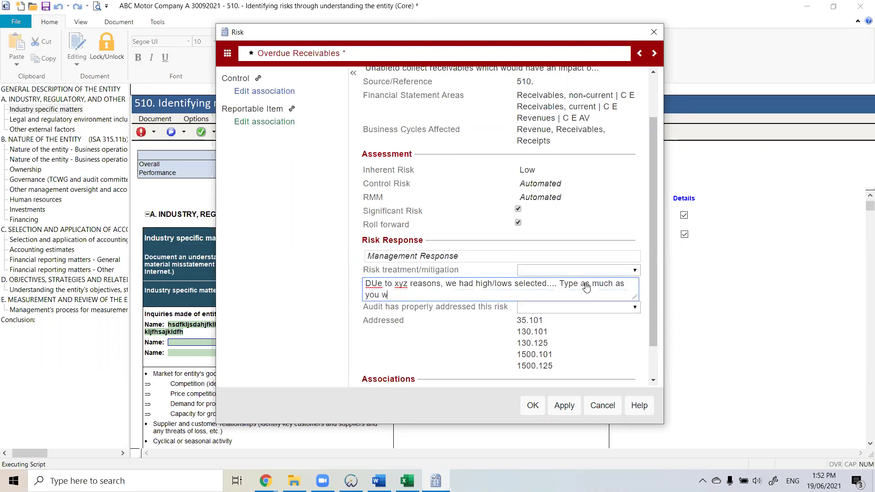
text(ant in here.)
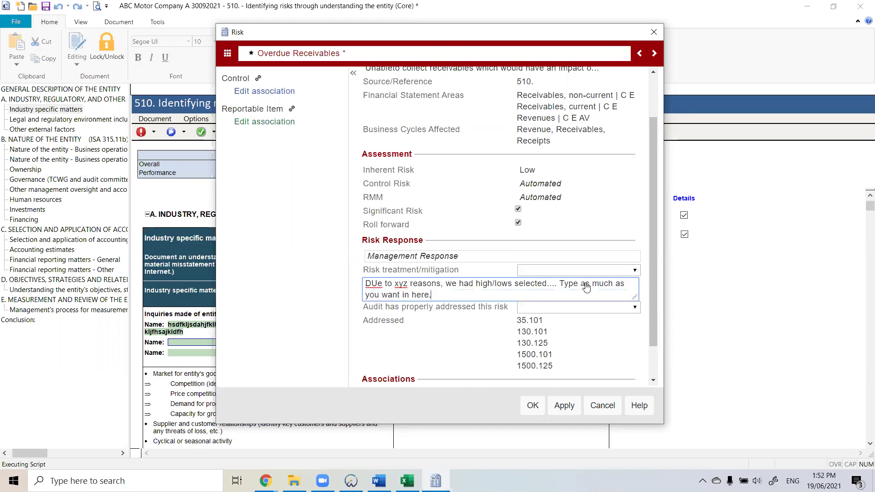
click(590, 351)
click(635, 372)
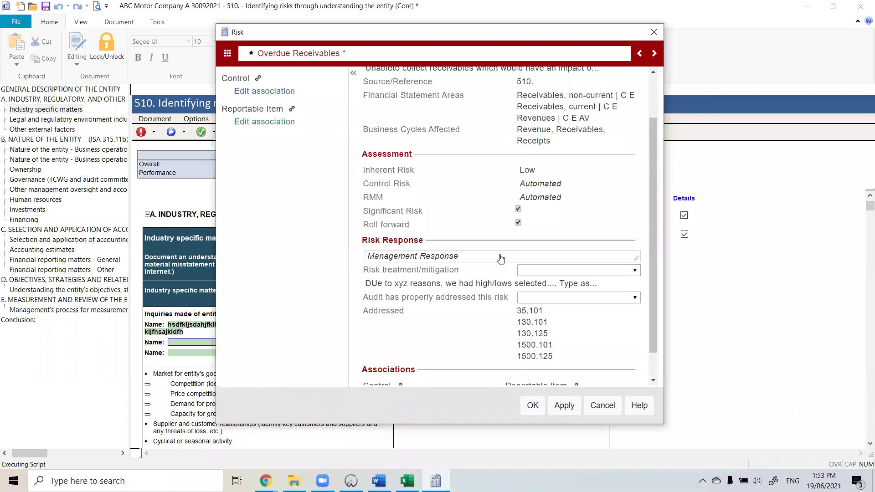
- Check the risk treatment/mitigation options without choosing one, and answer Yes to whether the audit has properly addressed this risk
click(622, 272)
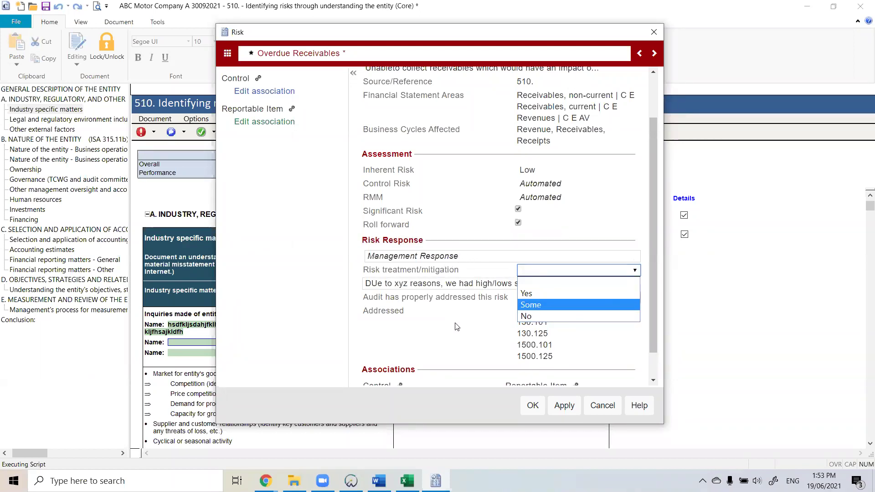
click(331, 318)
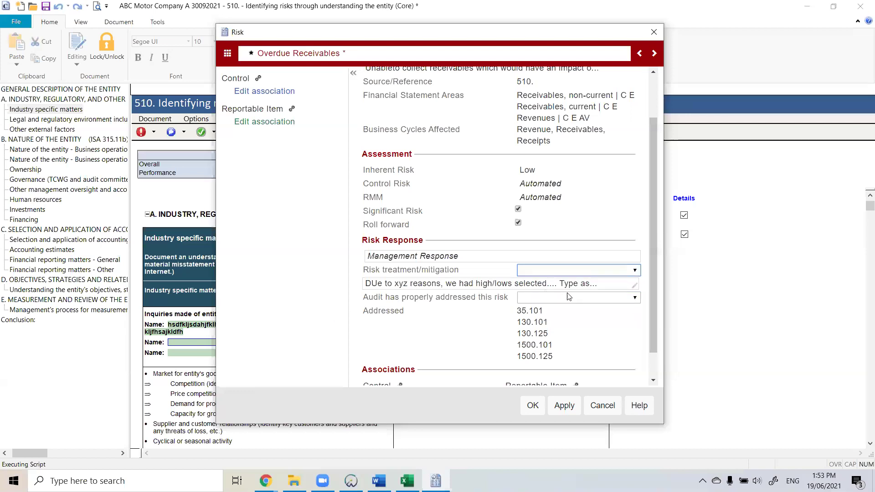
click(623, 298)
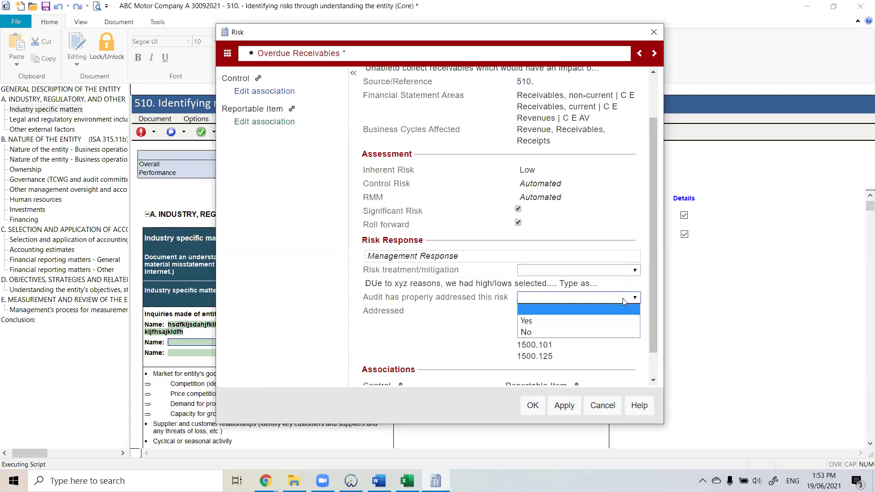
click(584, 322)
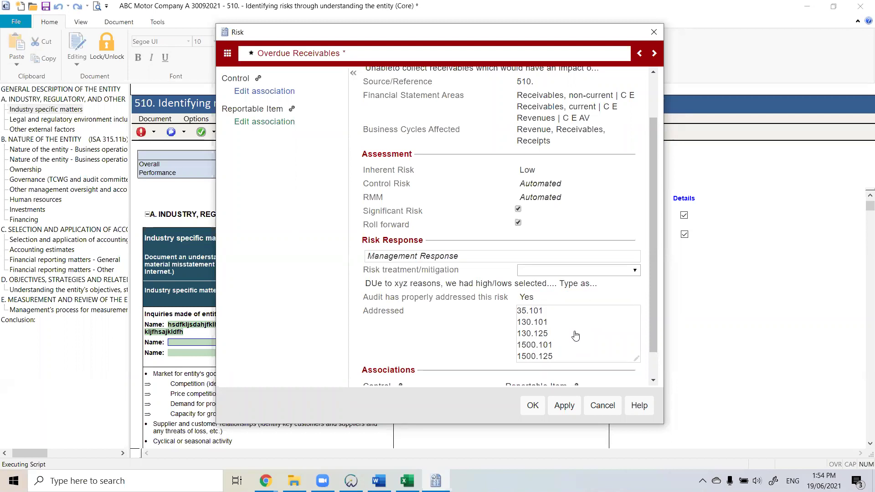
- Edit the risk's Addressed documents and select 35.101 and 35.120 under Receivables, Non-Current in the Assets audit plans
scroll(575, 336, down, 1)
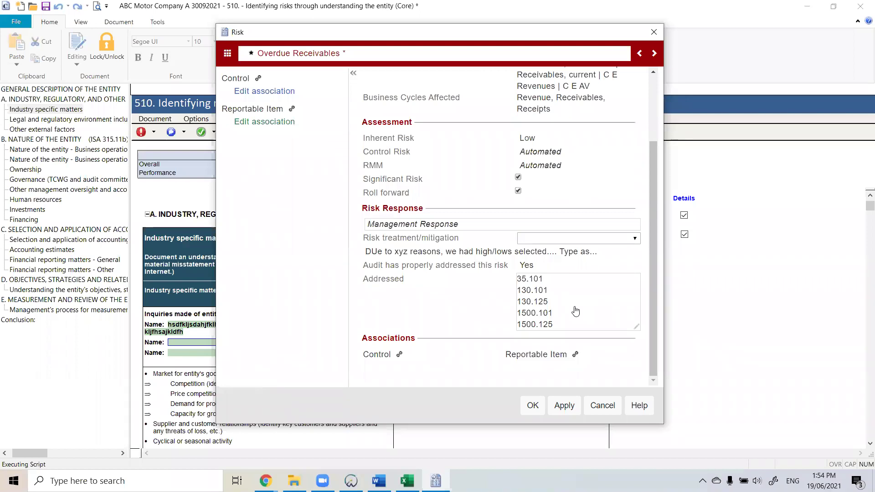
click(576, 311)
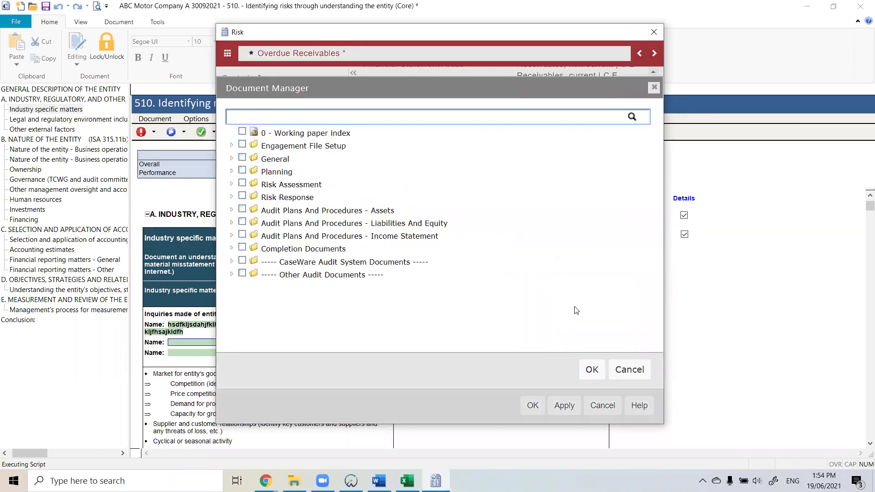
click(232, 211)
click(240, 235)
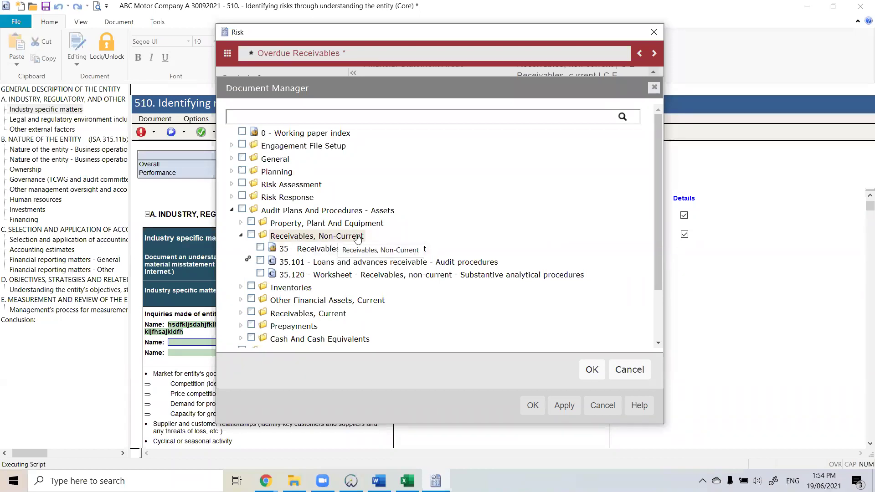
click(260, 260)
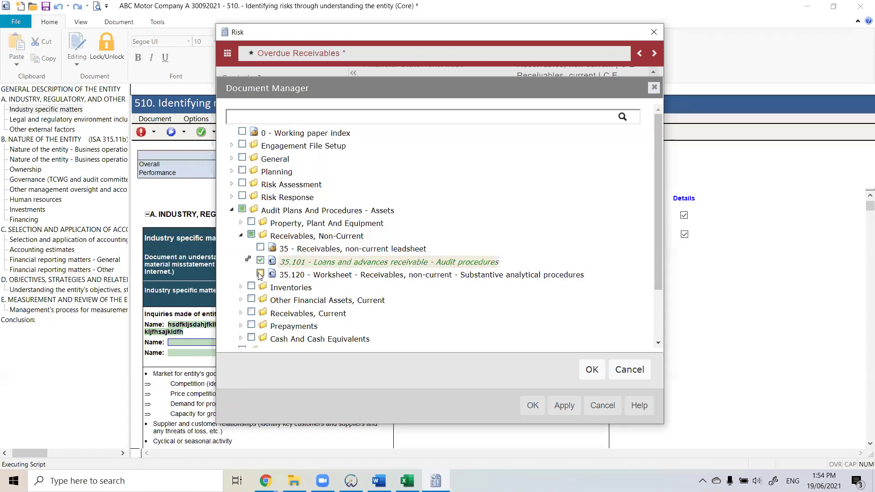
click(259, 273)
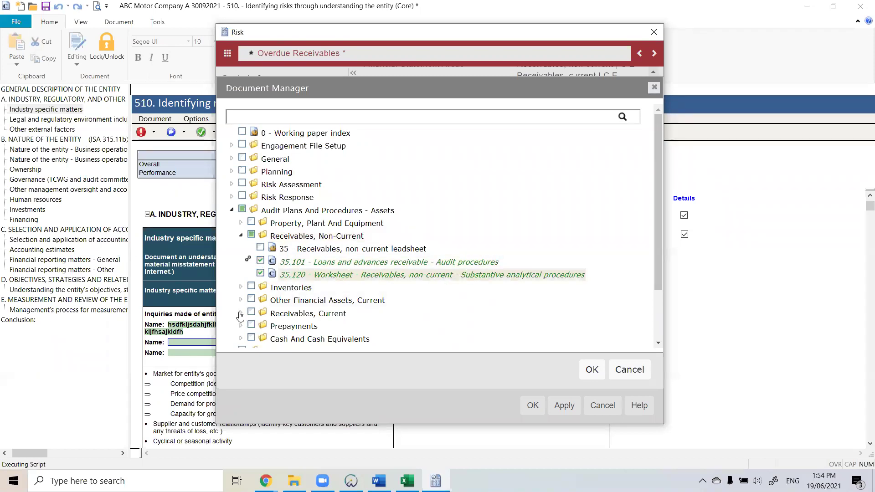
- Select documents 130.101, 130.110, 130.120 and 130.125 under Receivables, Current
click(239, 313)
scroll(292, 216, down, 3)
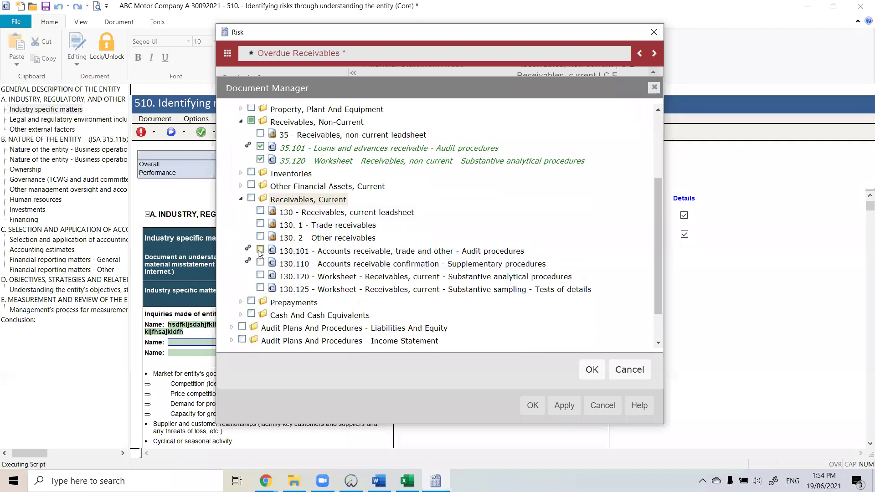
click(261, 251)
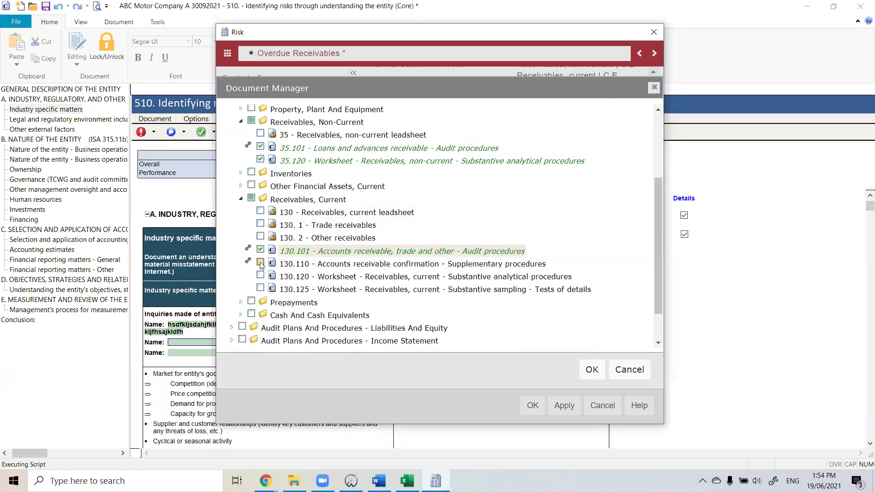
click(260, 263)
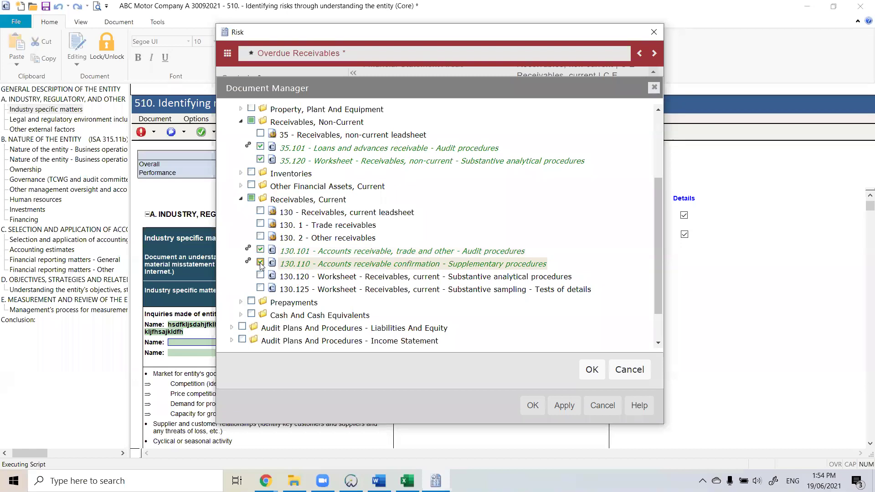
click(260, 275)
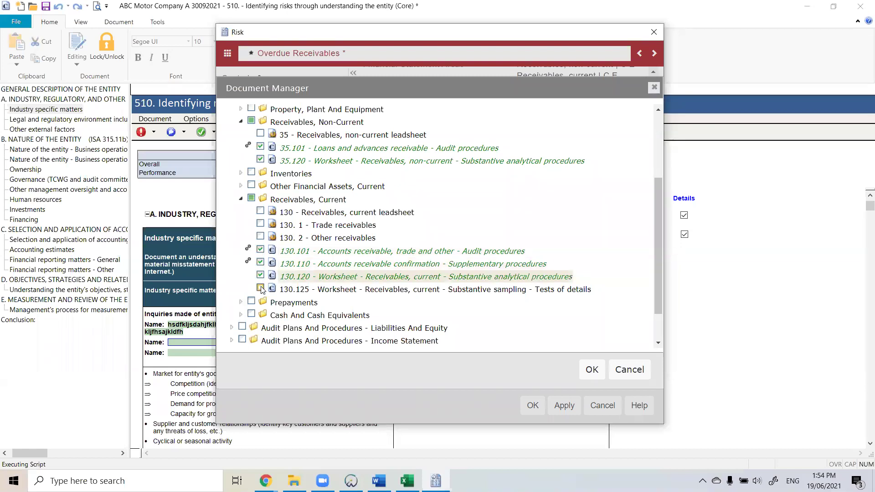
click(260, 288)
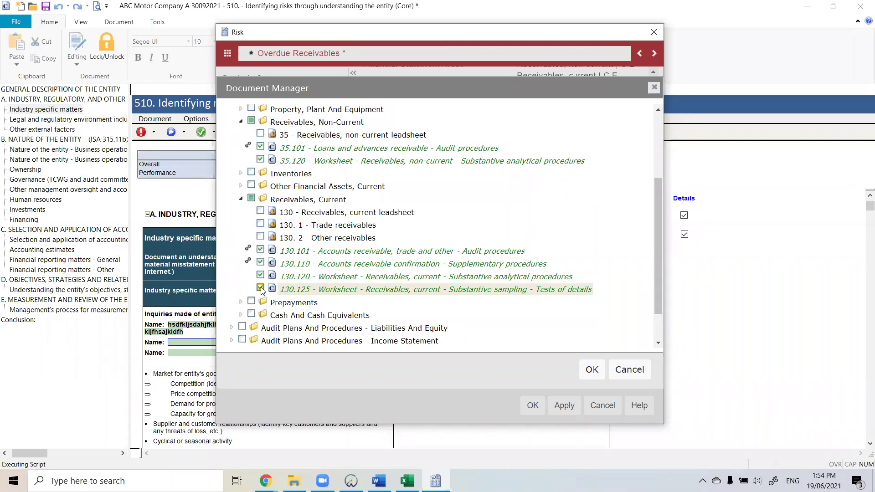
- Select document 1500.101 - Revenues - Audit procedures under Revenues in the Income Statement audit plans
scroll(262, 290, down, 1)
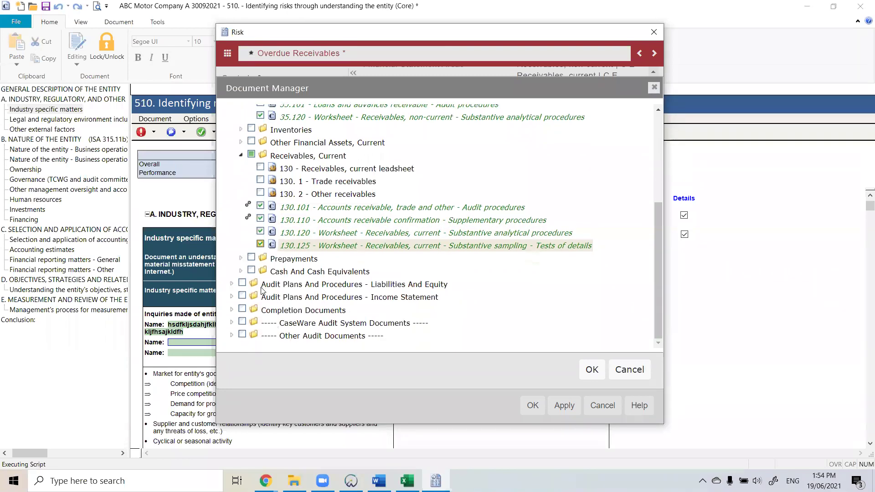
click(232, 297)
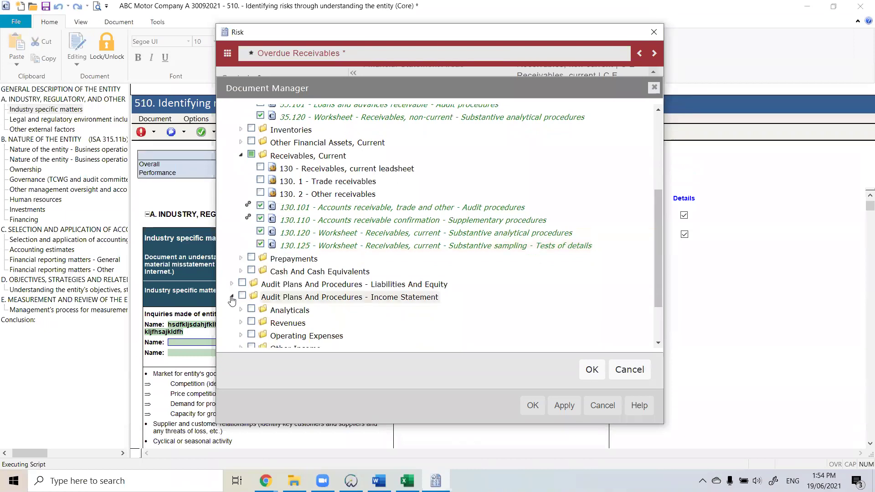
scroll(232, 296, down, 1)
click(240, 266)
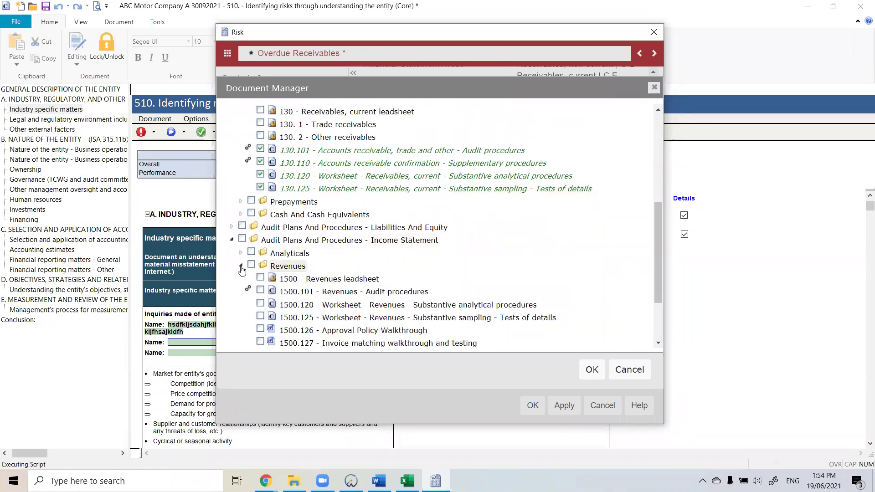
scroll(263, 244, down, 1)
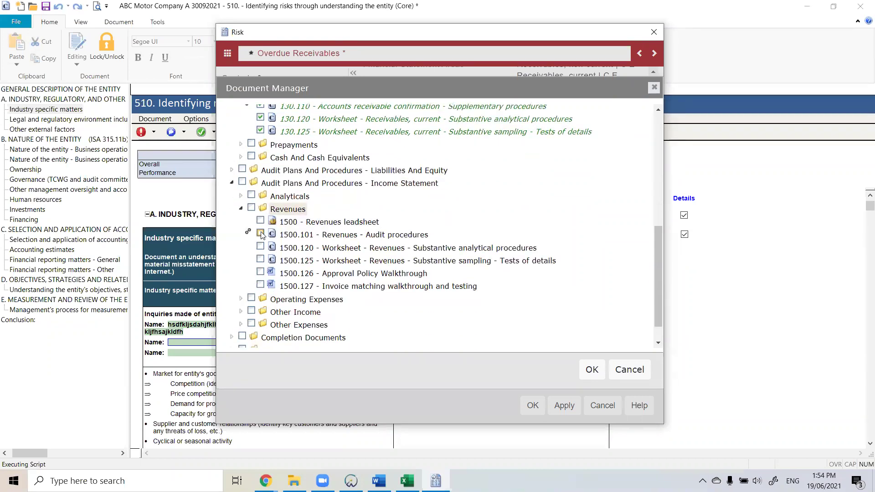
click(348, 234)
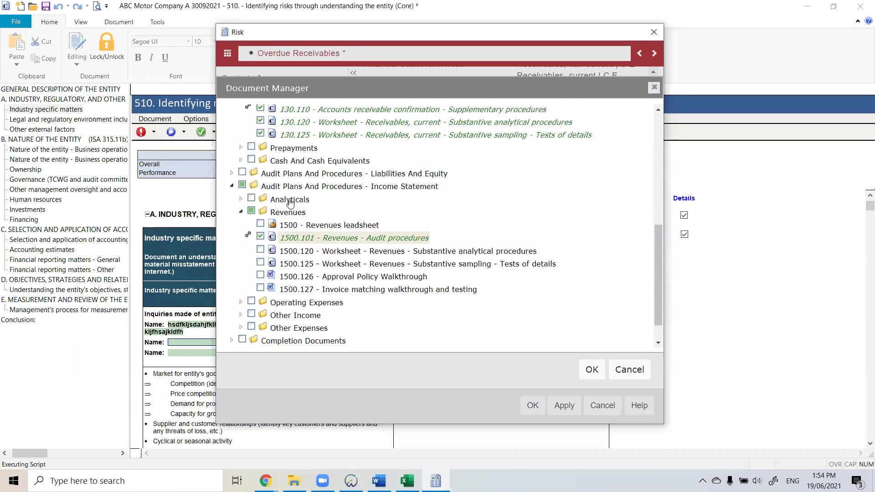
- Deselect worksheets 130.125 and 130.120 under Receivables, Current and confirm the document selection
scroll(280, 196, up, 2)
click(260, 187)
click(260, 175)
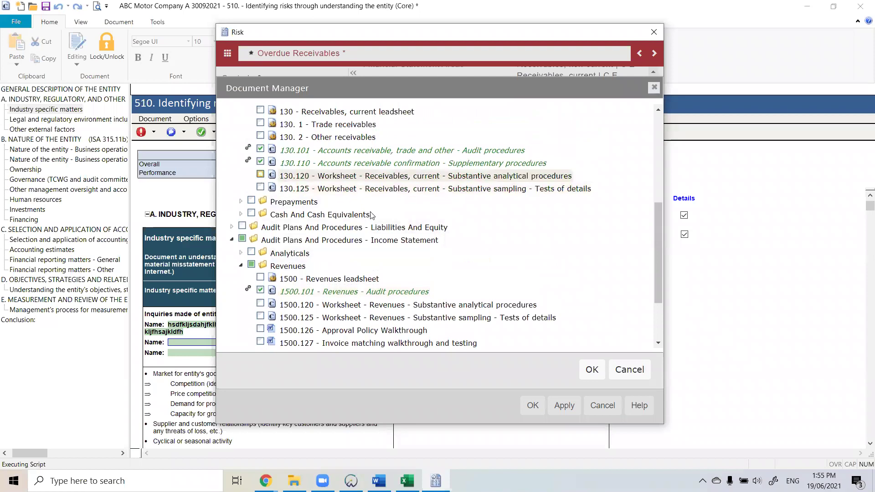
click(592, 370)
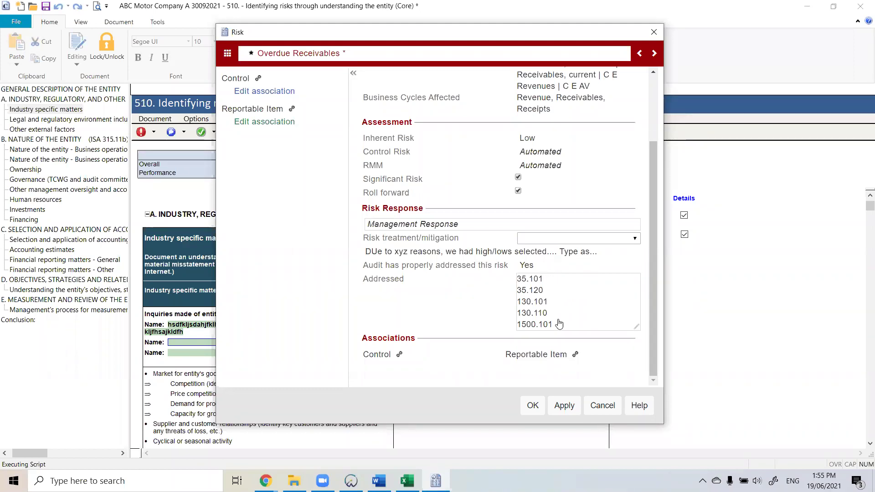
- Reopen the risk's Addressed document selection and search the documents for "receiva"
double_click(559, 291)
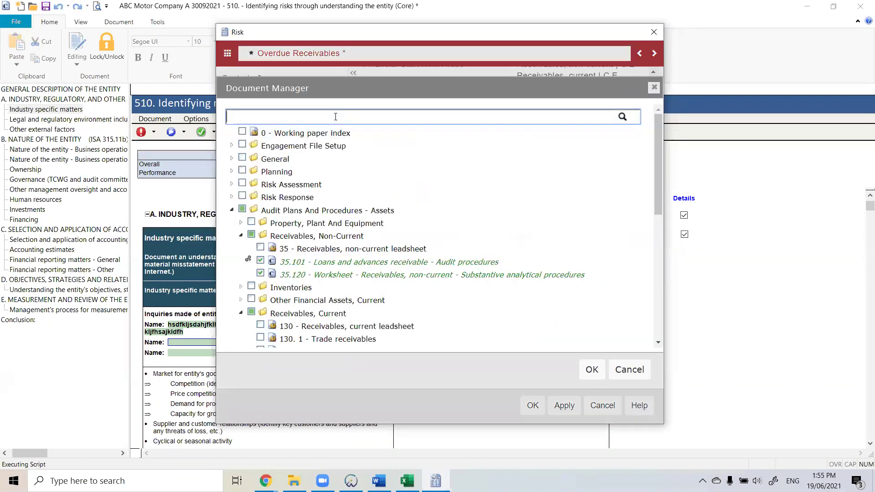
text(rece)
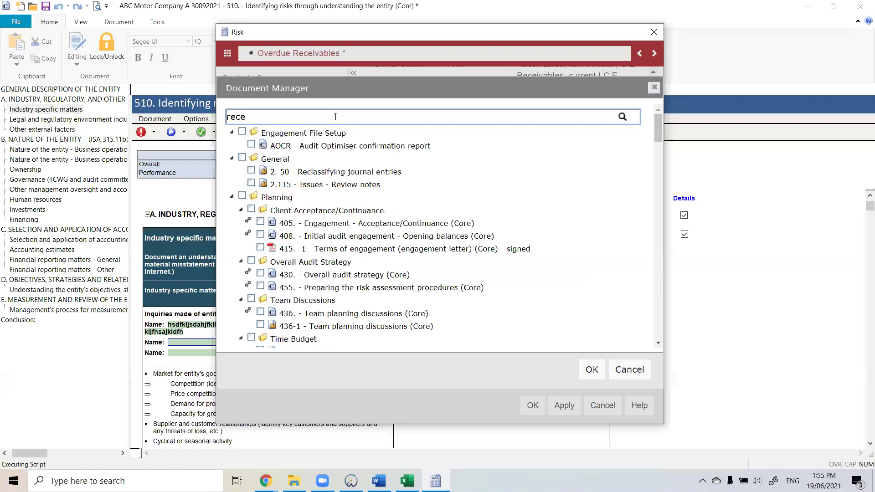
text(iva)
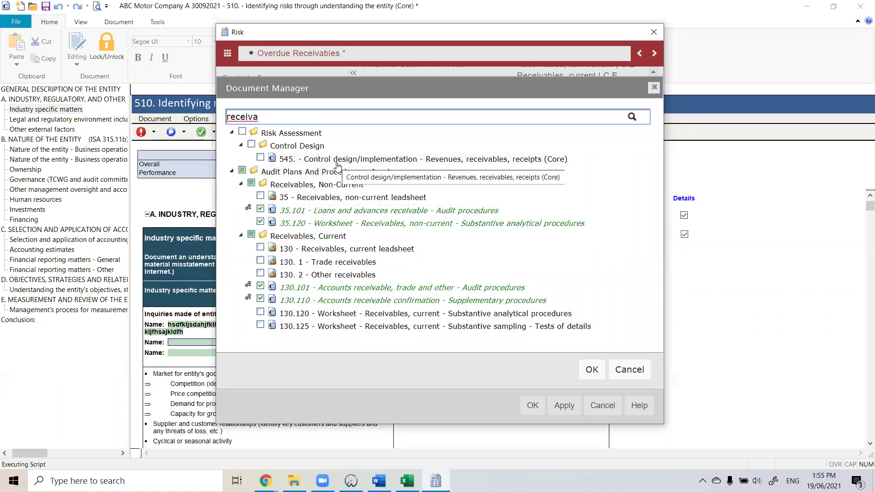
- Search the Addressed documents for "reven" and close the document selection without changing it
key(BackSpace)
key(BackSpace)
key(BackSpace)
key(BackSpace)
key(BackSpace)
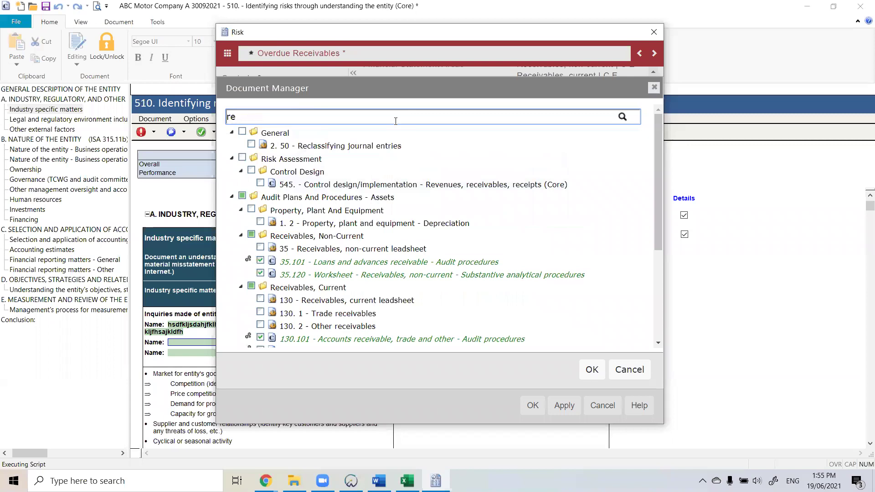
key(BackSpace)
key(BackSpace)
text(reven)
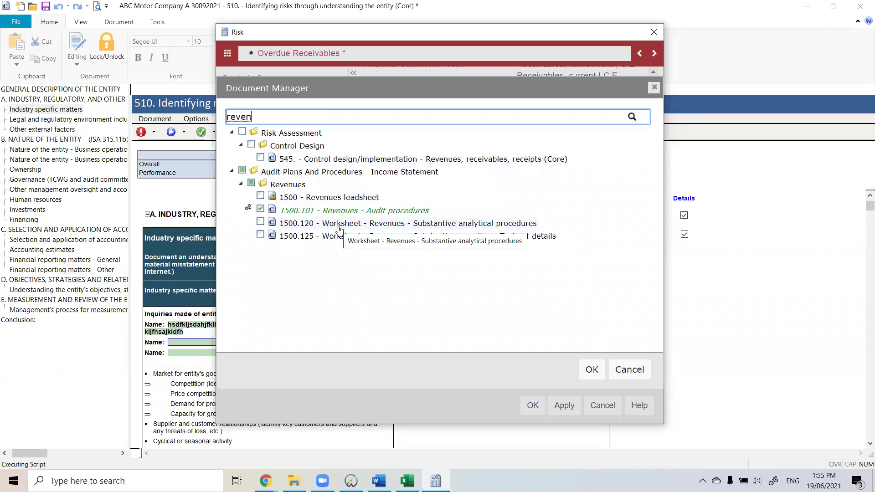
click(625, 370)
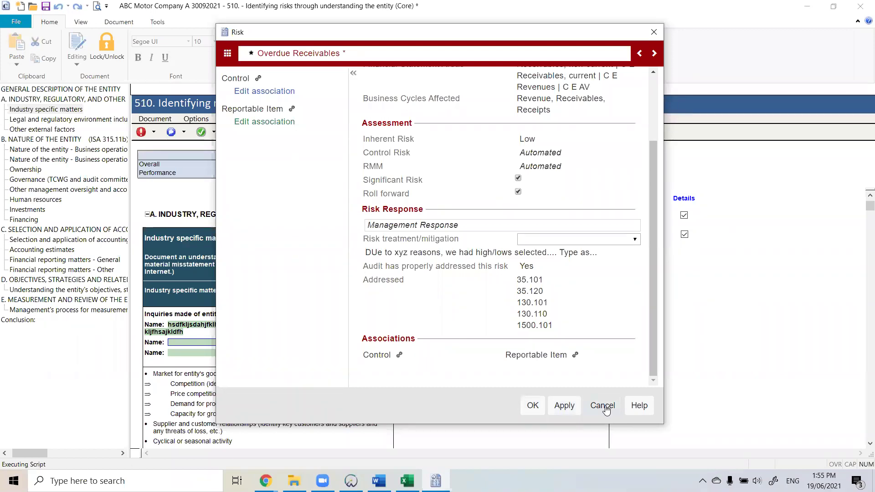
- Apply the Overdue Receivables risk's changes and set its RMM to Automated
click(565, 406)
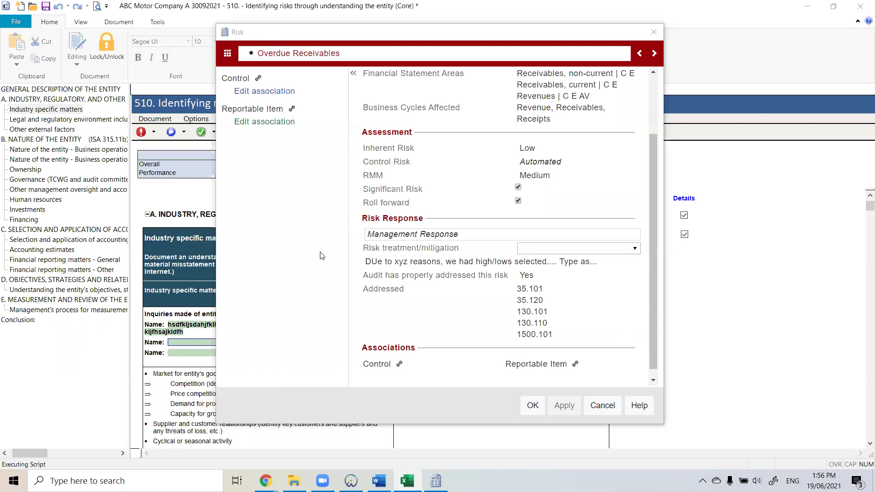
click(599, 184)
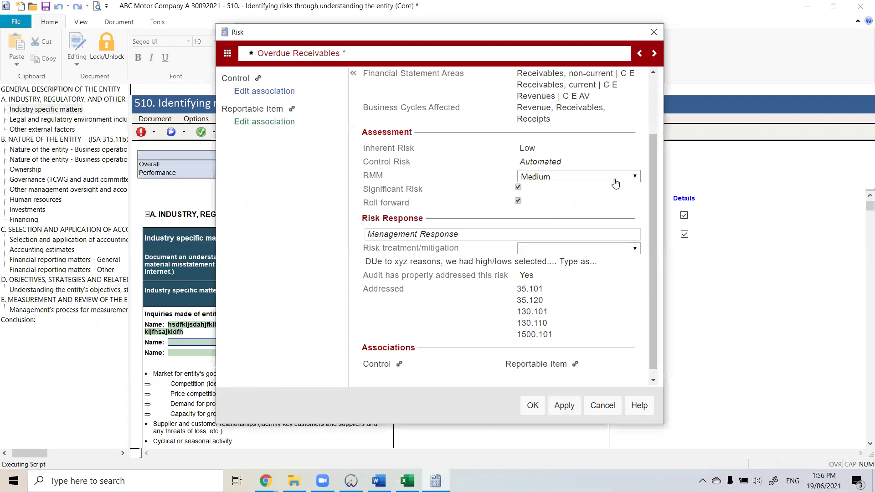
click(608, 195)
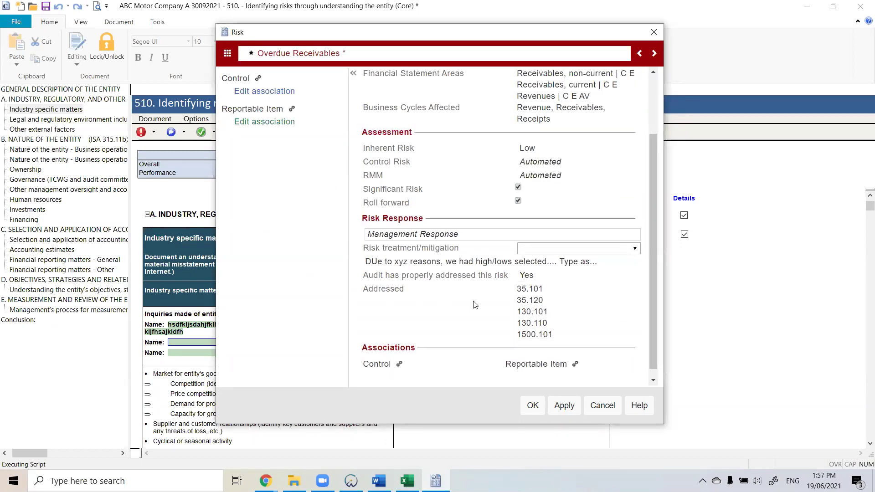
- Open the Continued growth risk from the list of risks and review its identification, assessment and response
click(227, 54)
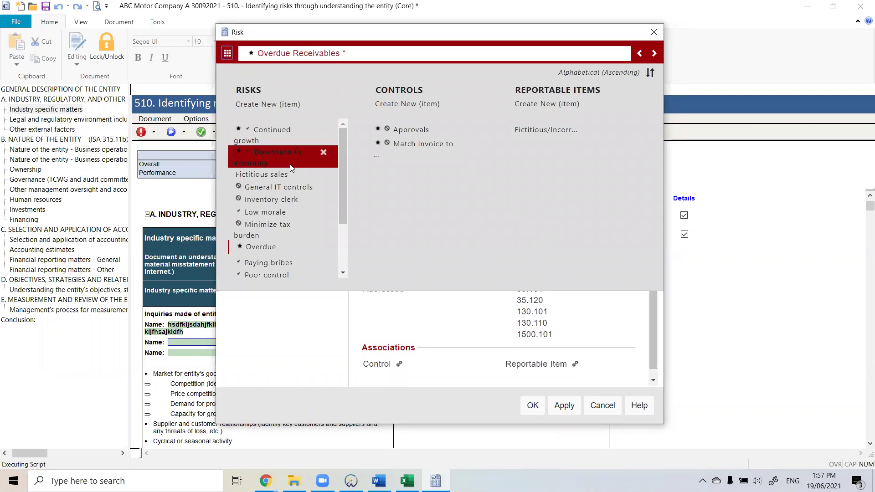
click(292, 137)
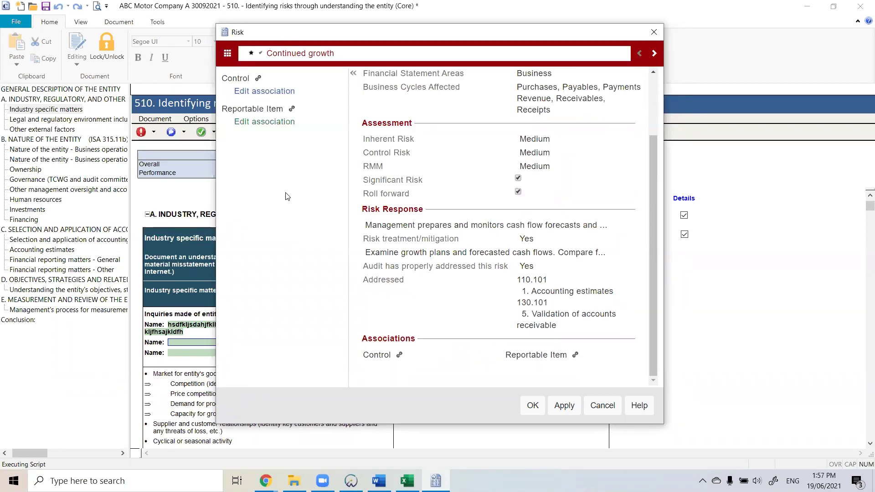
scroll(486, 234, up, 3)
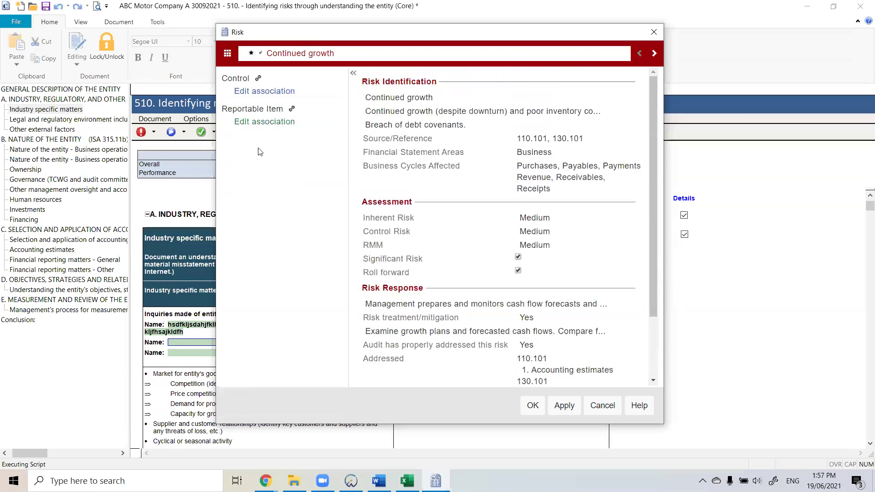
- Browse the full list of risks, controls and reportable items and open the Fictitious sales risk
click(227, 57)
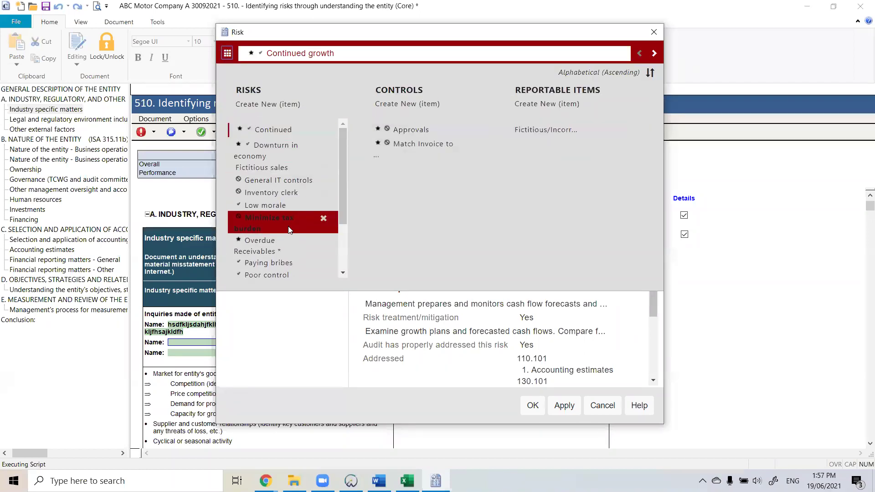
scroll(291, 228, down, 1)
scroll(290, 227, down, 1)
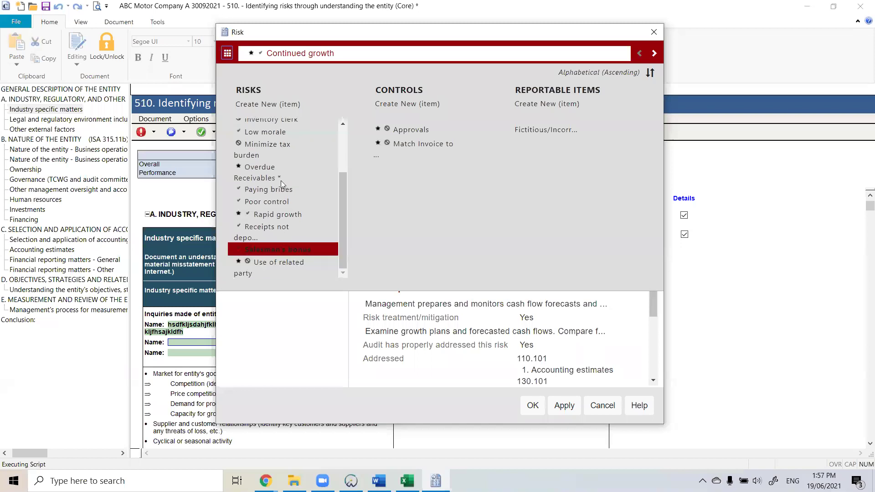
scroll(297, 143, up, 3)
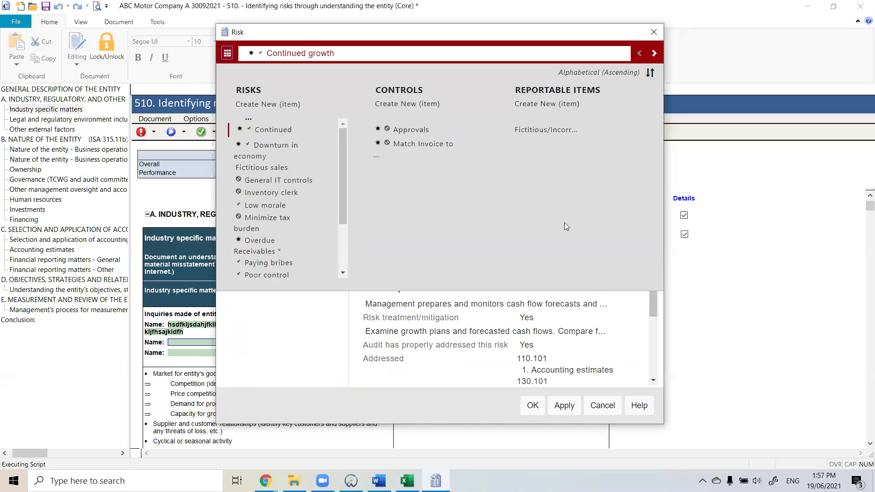
click(564, 222)
click(227, 53)
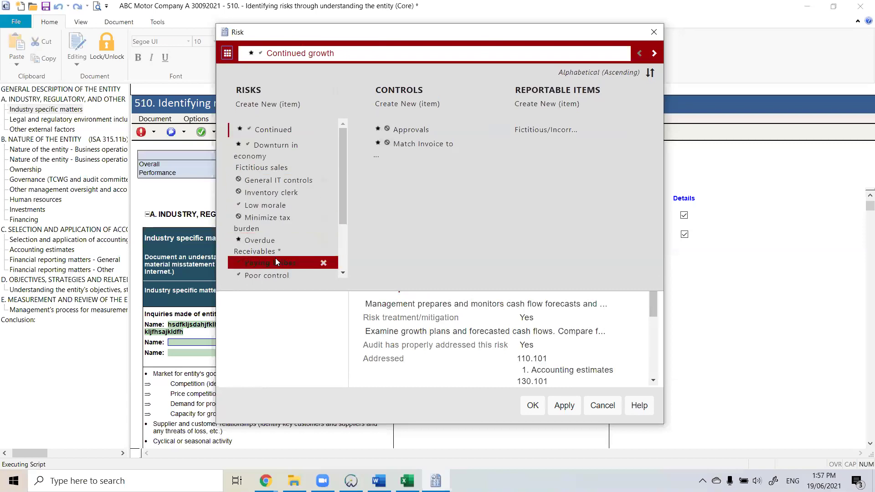
click(282, 169)
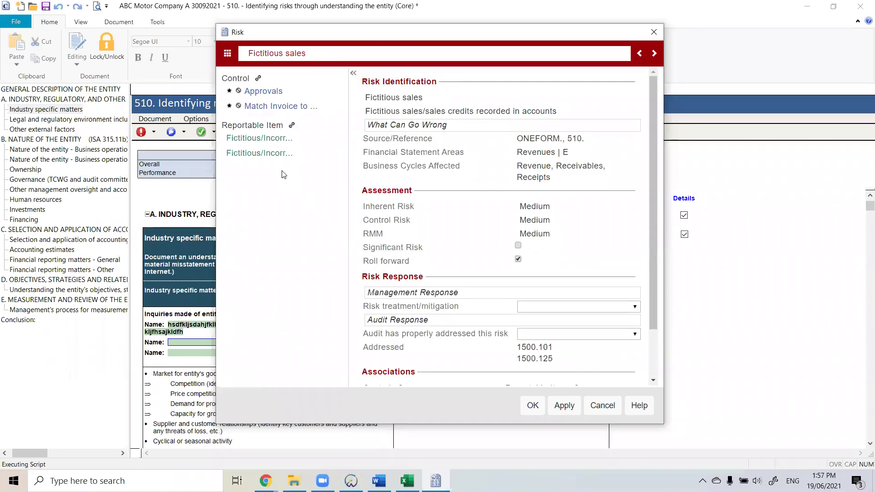
- Go forward through the risks from Fictitious sales to Minimize tax burden and accept the risk dialog
click(654, 53)
click(654, 54)
click(654, 54)
click(654, 54)
click(654, 53)
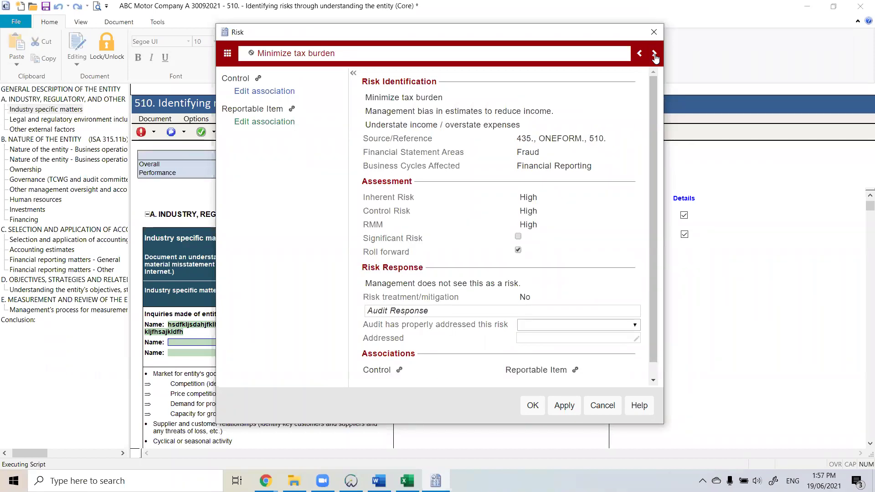
click(533, 406)
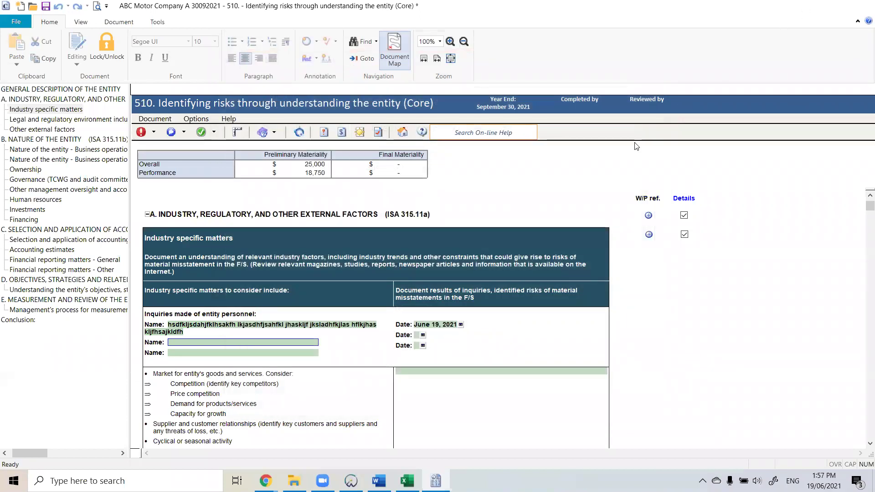
- Return to the Document Manager and open 520E. 1 Risk report - Risk identification from the Identified Risks folder
click(807, 7)
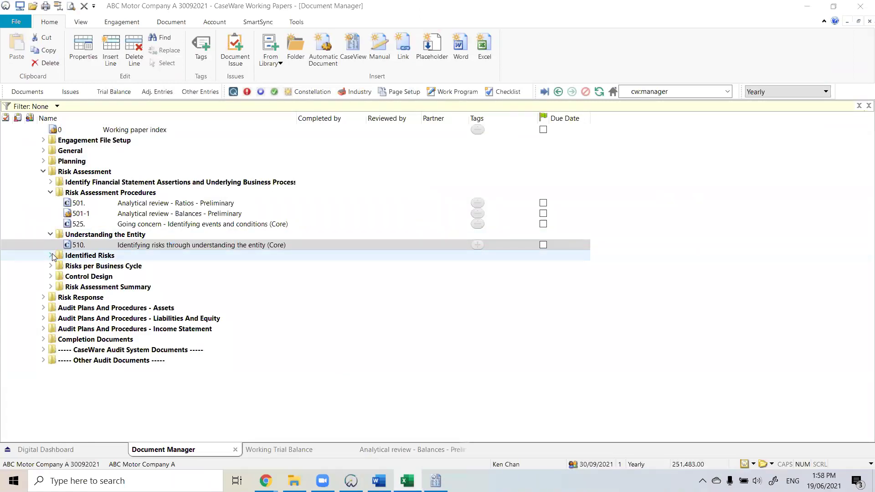
click(51, 255)
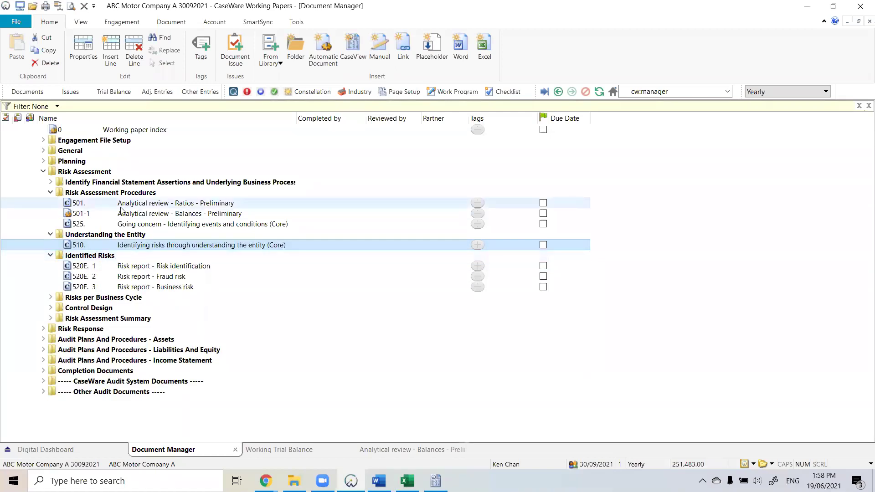
click(124, 267)
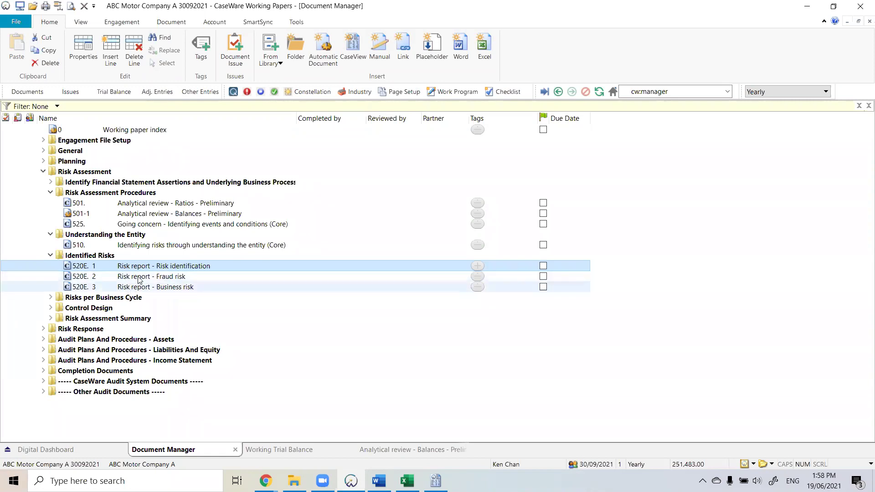
double_click(169, 268)
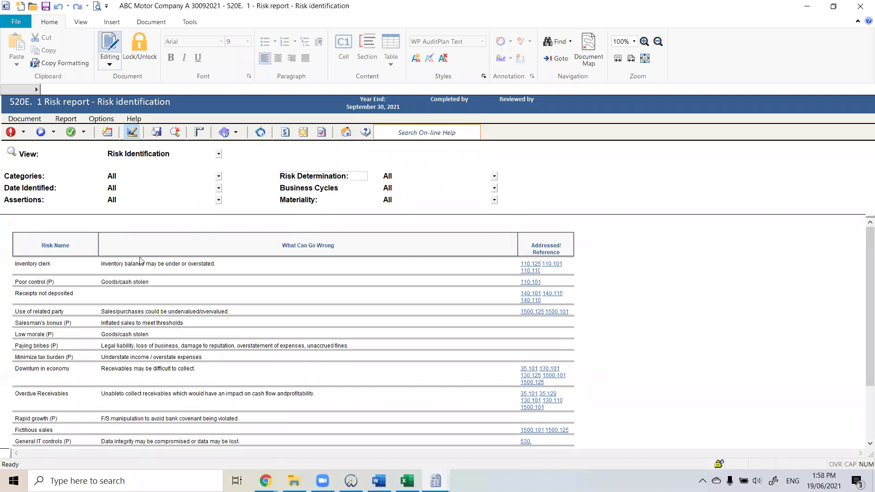
- View the Inventory clerk risk and the list of risks from the report, and close the risk dialog
click(43, 264)
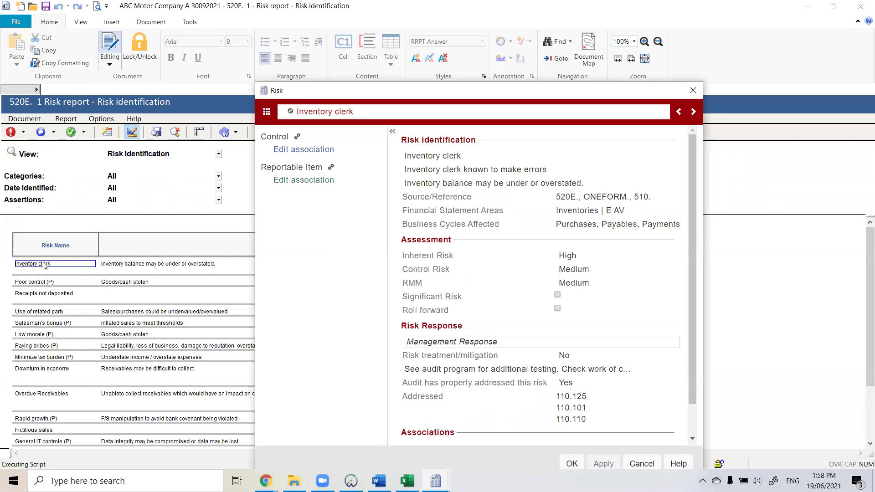
click(267, 112)
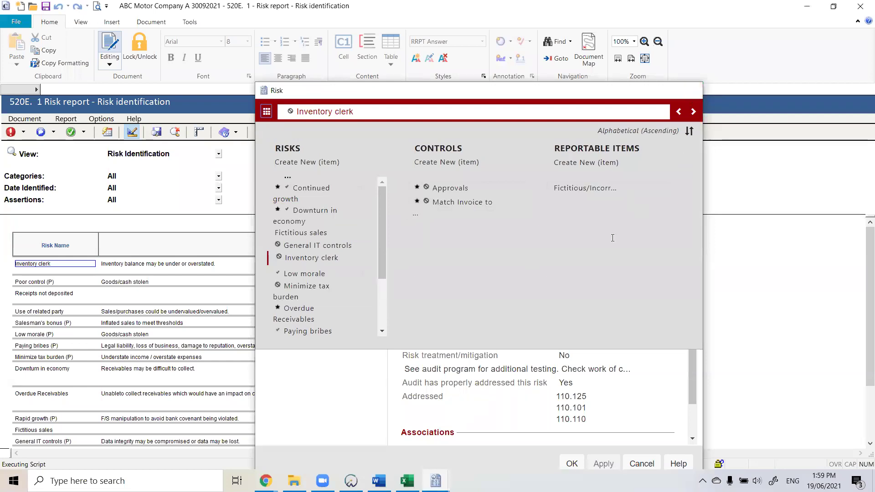
key(Escape)
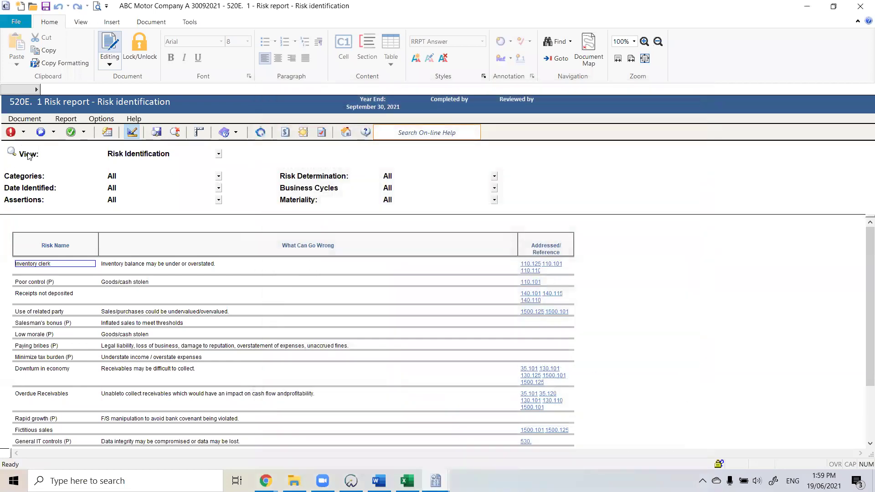
- Switch the risk report to Default View and examine the inherent risk, control risk and RMM ratings across the risks
click(219, 157)
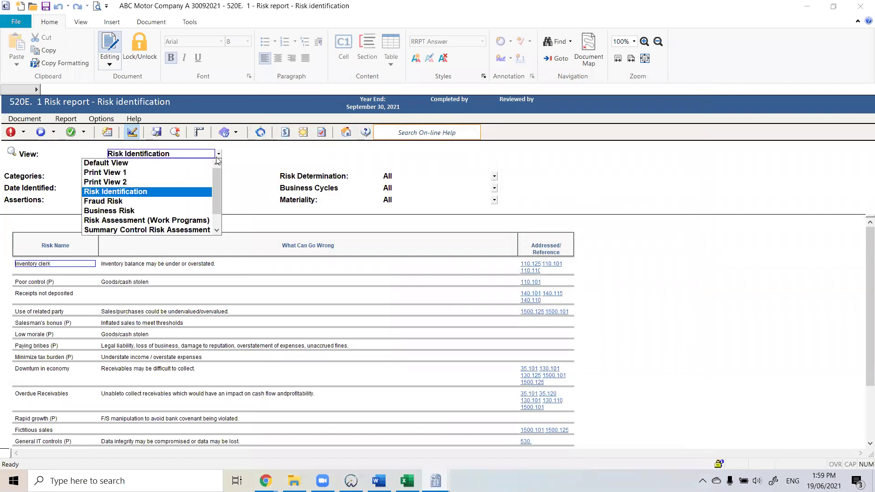
click(166, 164)
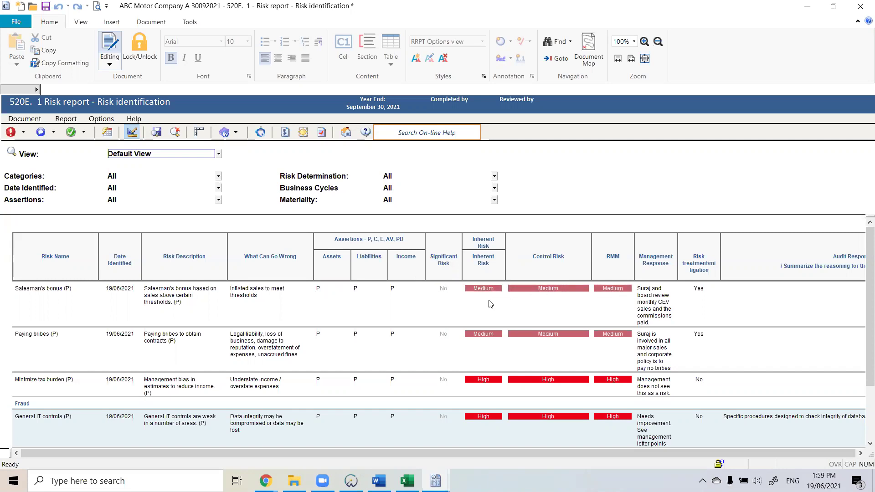
scroll(527, 369, down, 1)
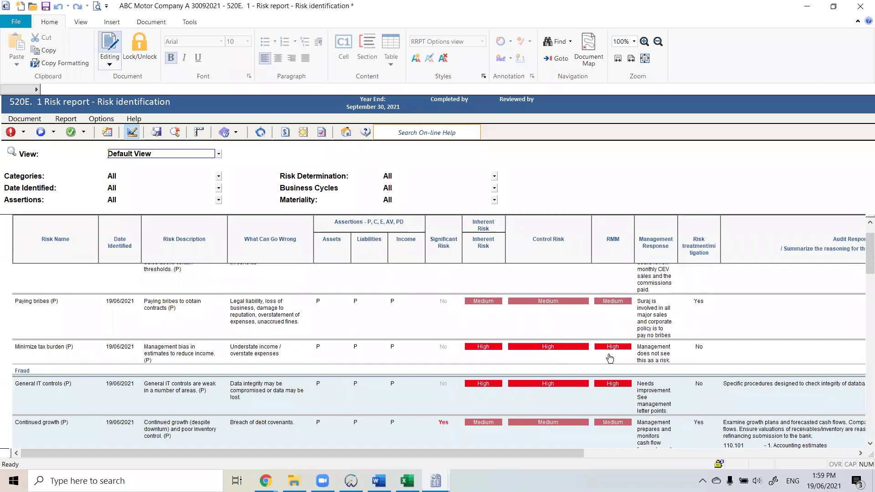
scroll(577, 391, down, 5)
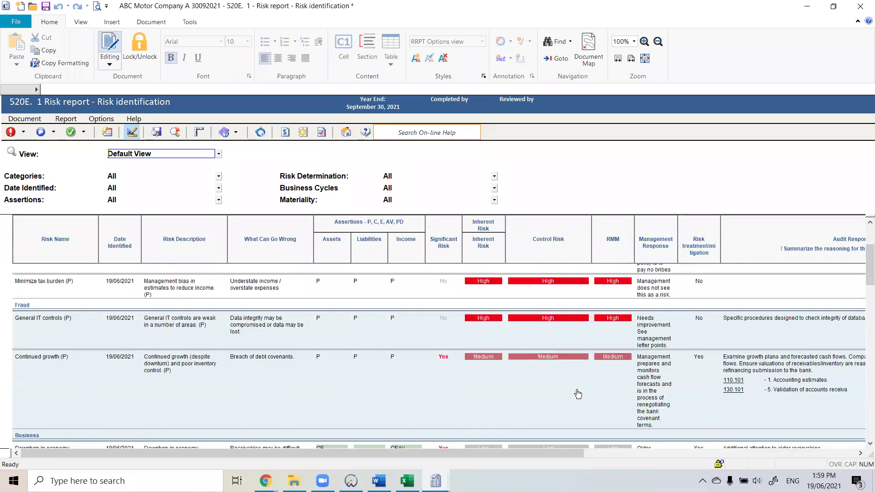
scroll(496, 330, up, 2)
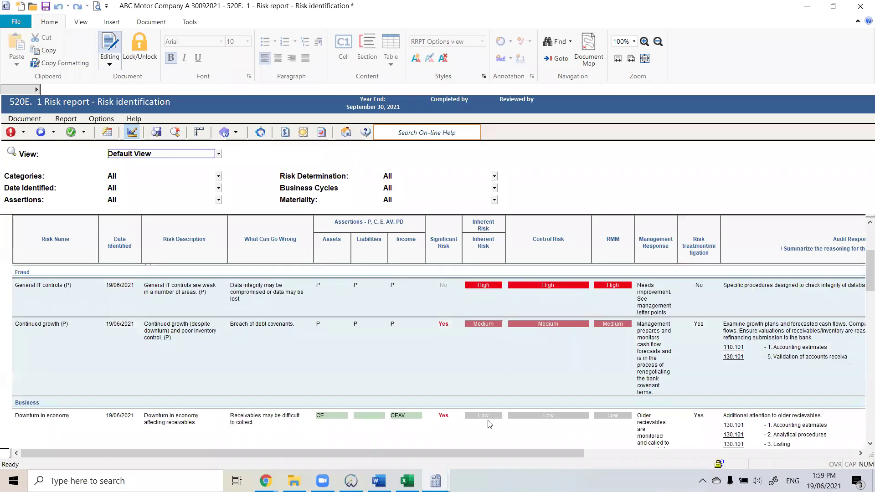
scroll(514, 353, down, 4)
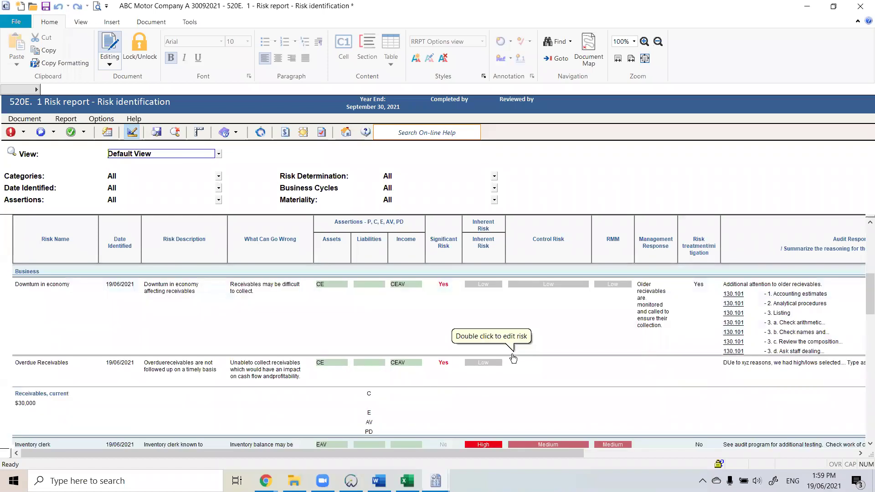
scroll(539, 391, down, 3)
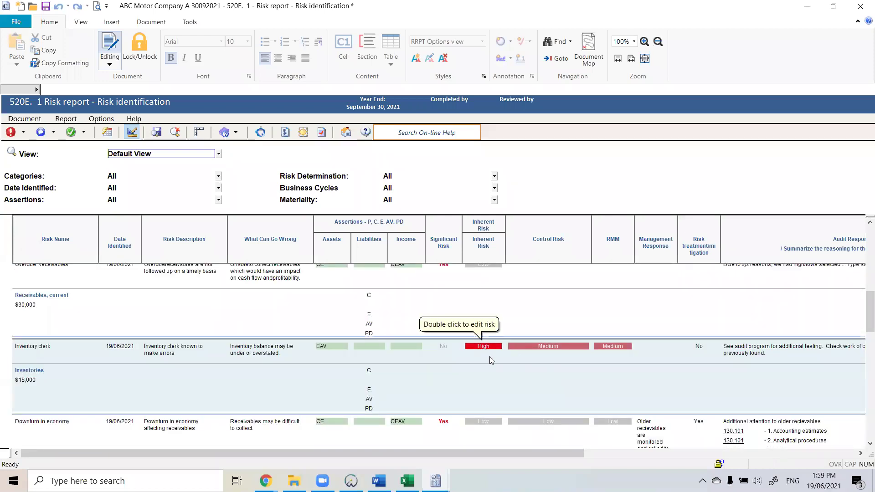
scroll(492, 360, down, 1)
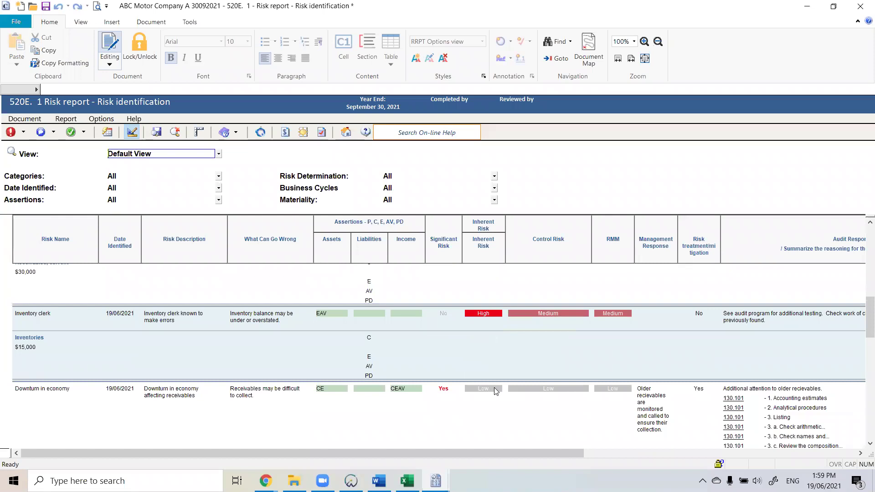
scroll(495, 388, up, 3)
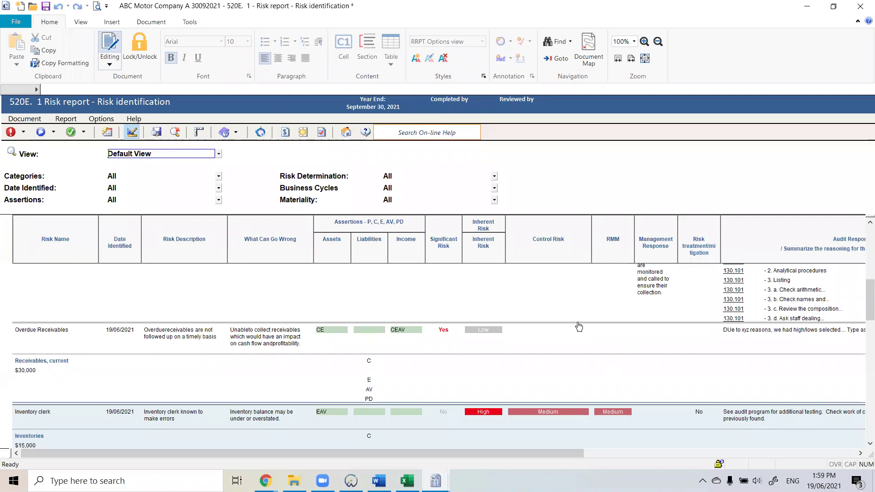
- Filter the risk report's categories to Receivables, current
click(219, 177)
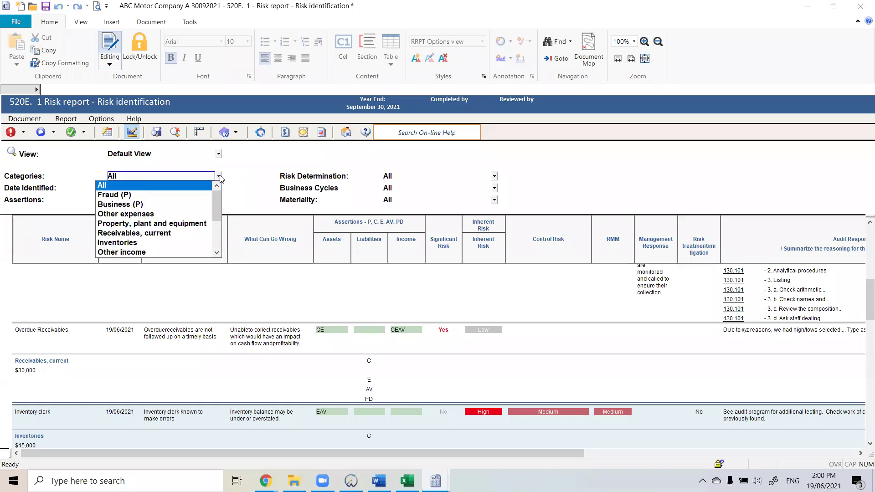
click(179, 240)
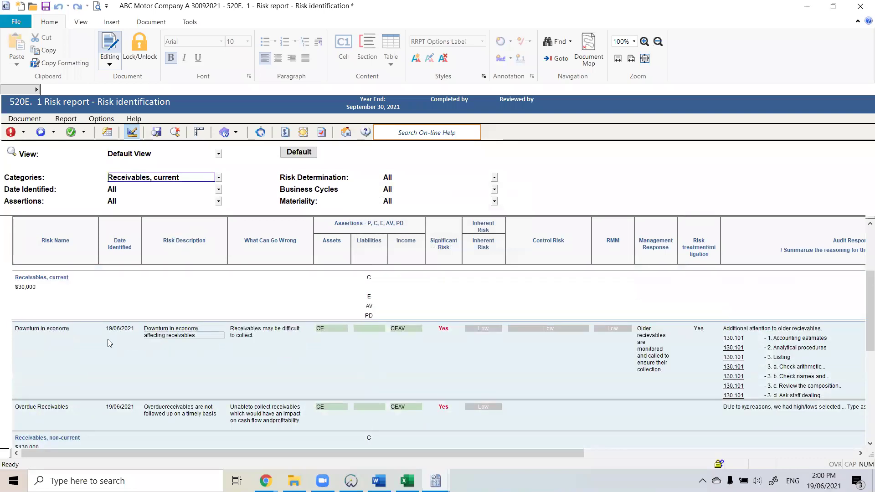
scroll(64, 345, up, 3)
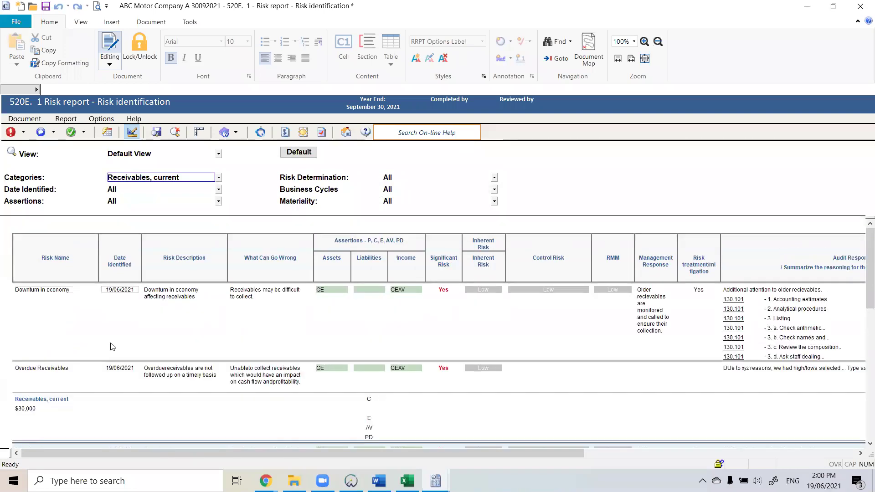
- Review the risks listed under the receivables and revenue categories, and reset the risk report's category filter to All
mouse_move(112, 347)
scroll(36, 410, down, 3)
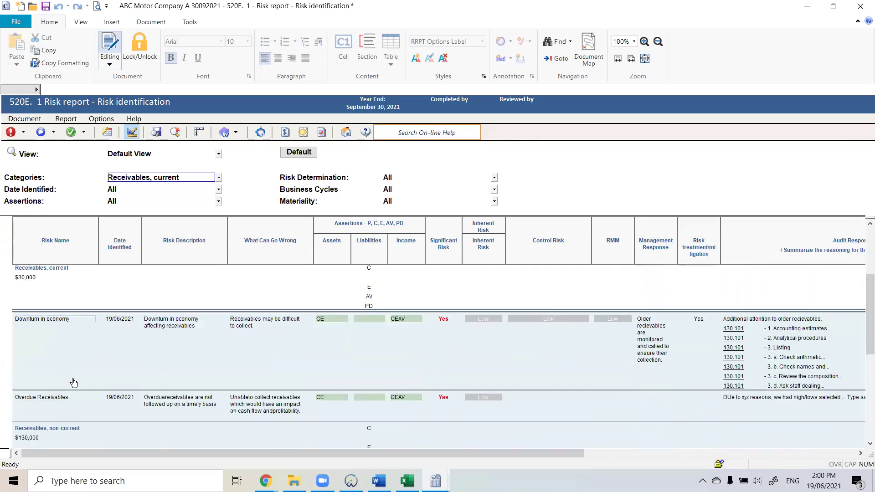
scroll(64, 405, down, 1)
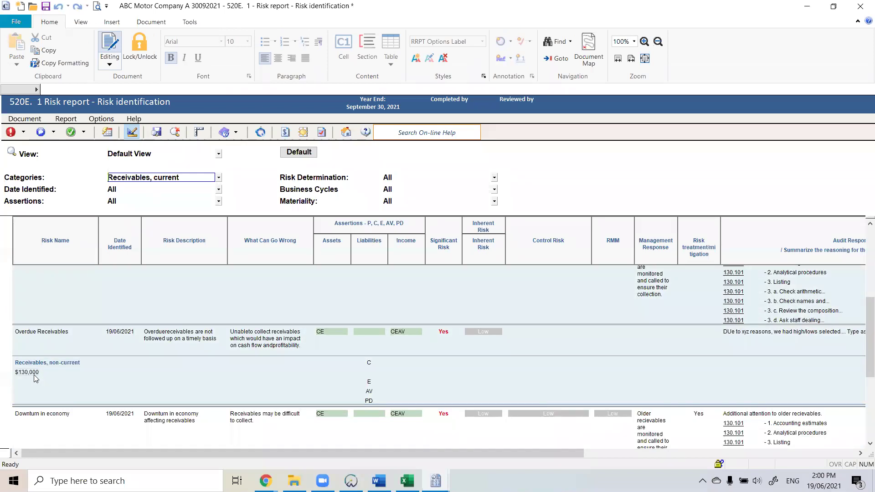
scroll(35, 378, down, 5)
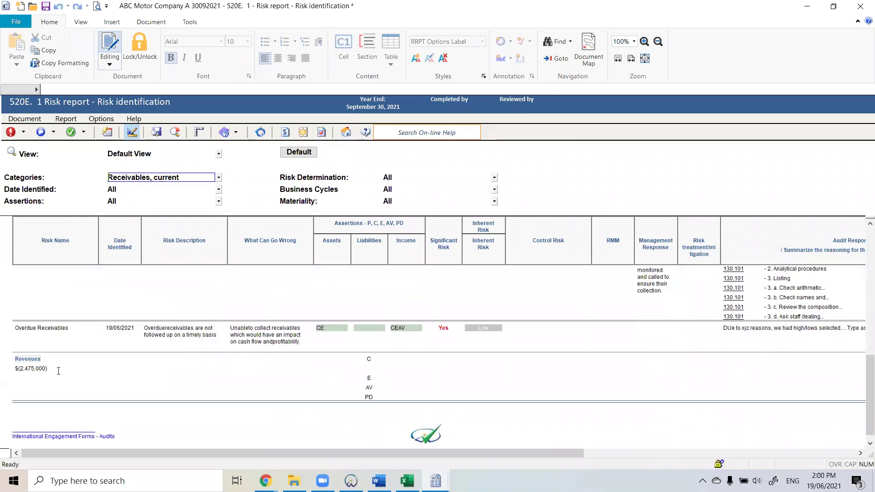
scroll(46, 358, up, 5)
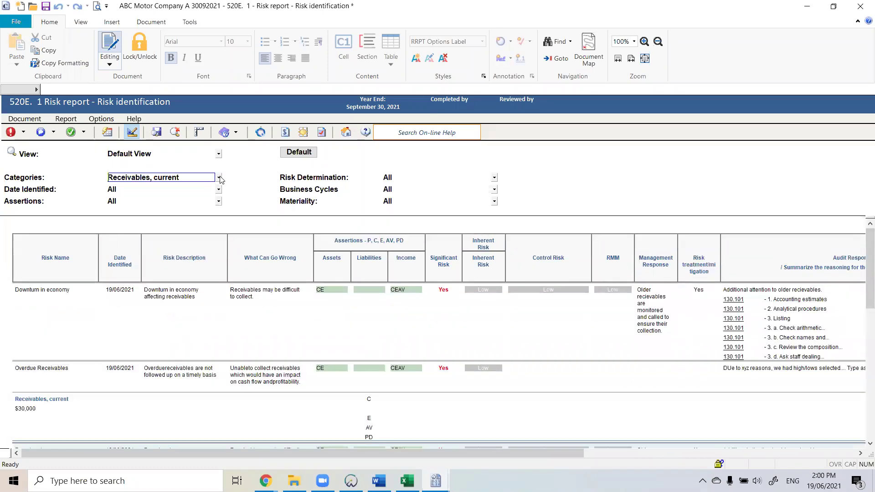
click(219, 177)
click(181, 196)
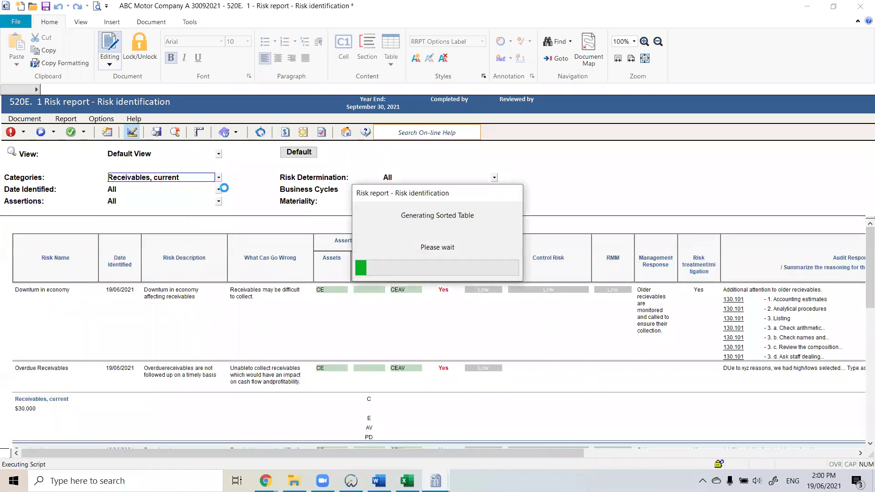
- Examine the date, assertion, risk determination, business cycle and materiality filter options, plus the report's columns from Audit Response onward
click(219, 189)
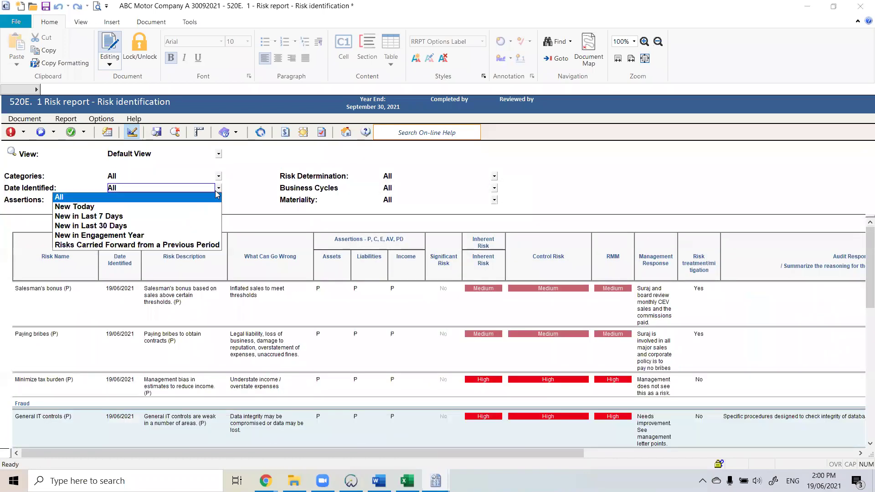
click(219, 188)
click(218, 200)
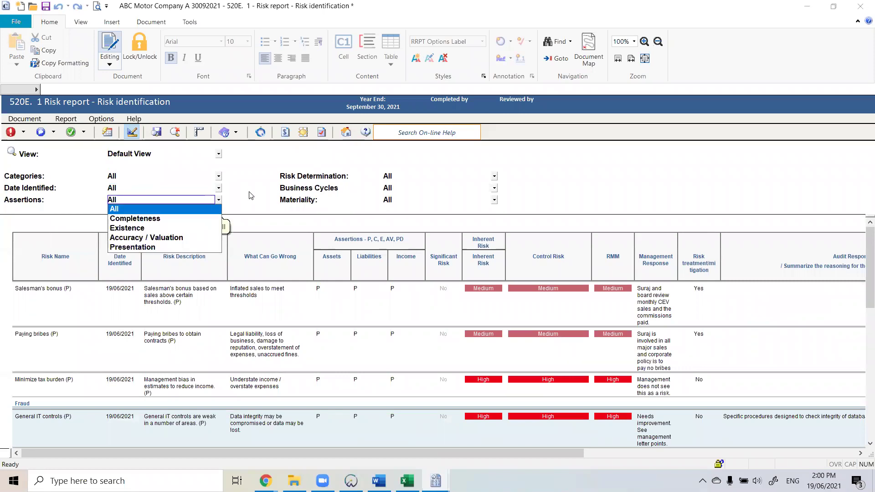
click(495, 176)
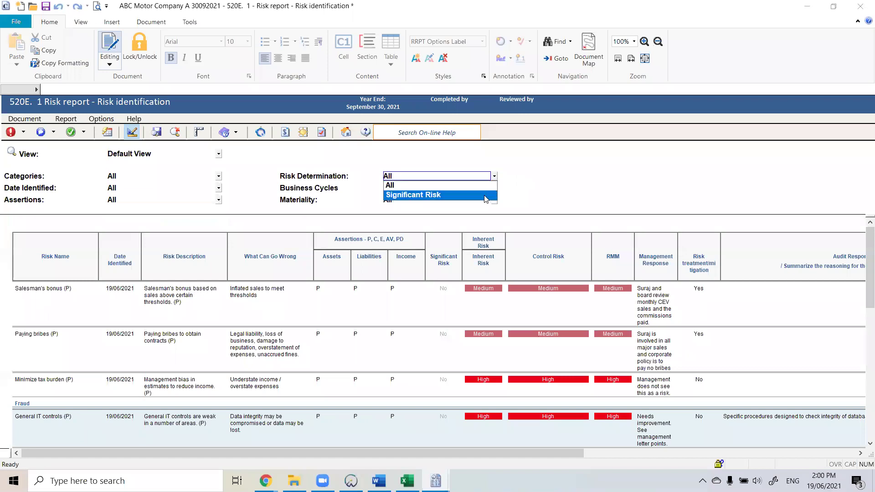
click(539, 172)
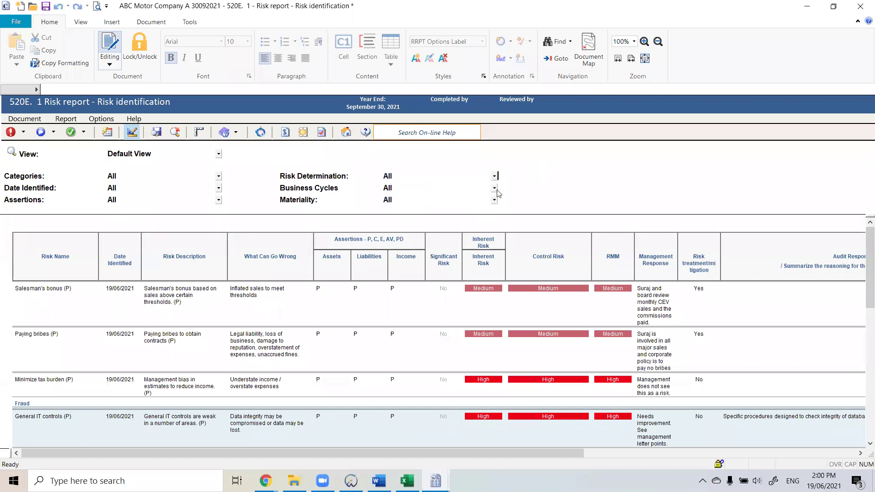
click(495, 188)
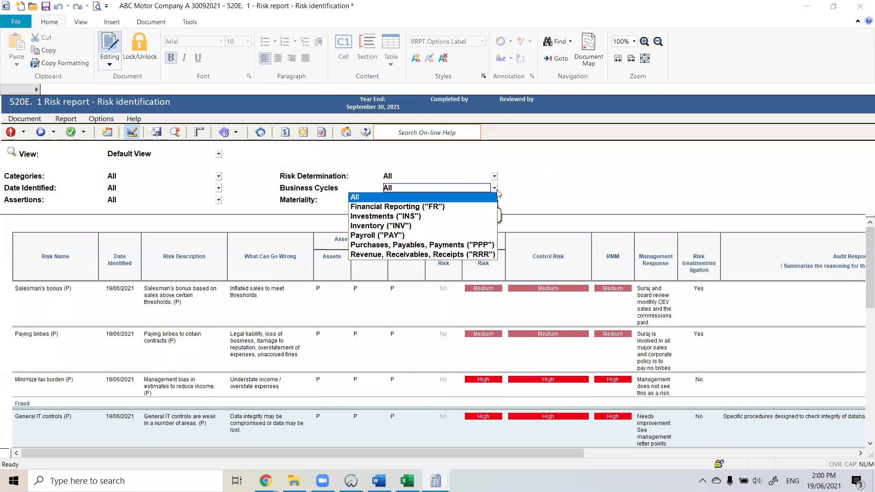
click(494, 201)
click(493, 199)
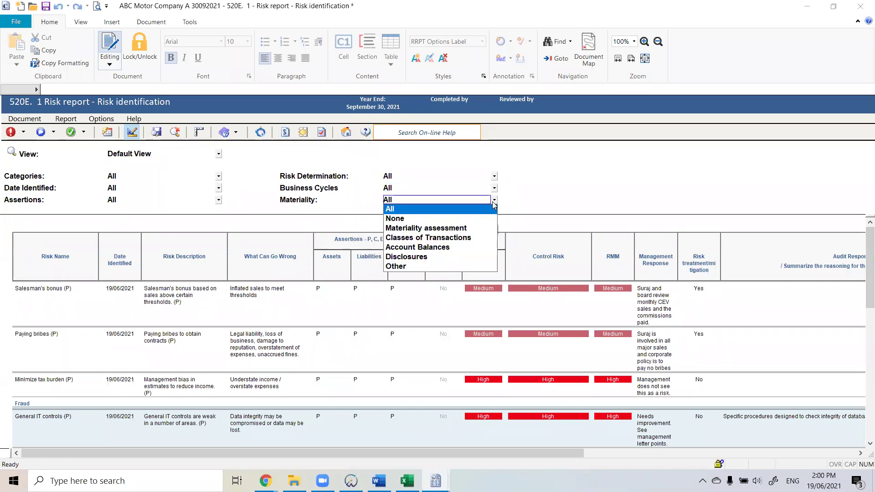
click(561, 186)
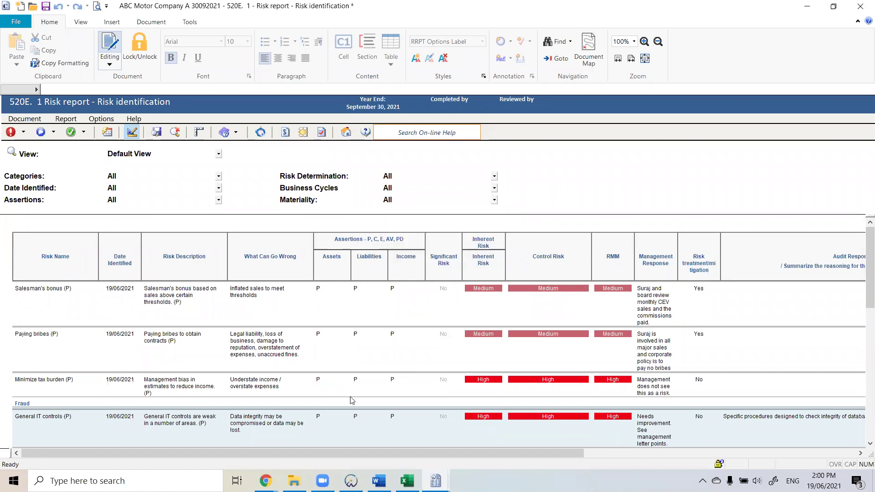
drag(286, 453, 567, 463)
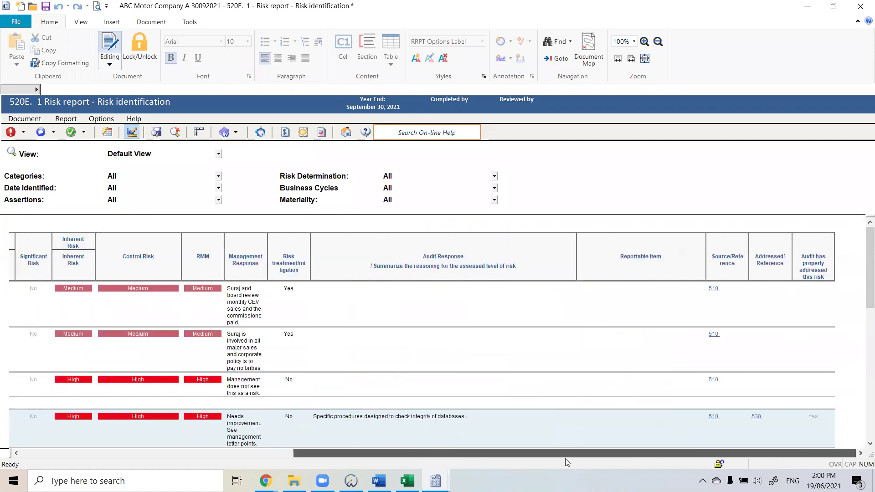
click(597, 363)
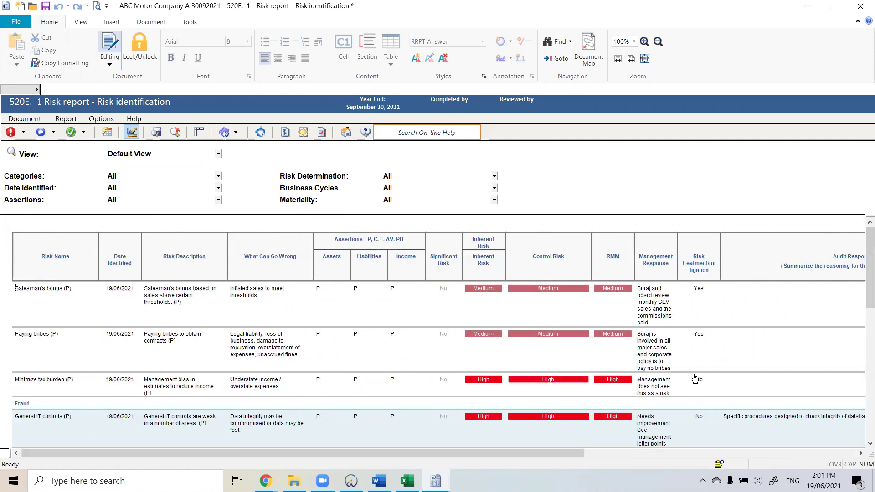
- Switch the risk report to the Risk Identification view and review its risk names, what can go wrong and addressed references
click(218, 155)
scroll(176, 185, down, 1)
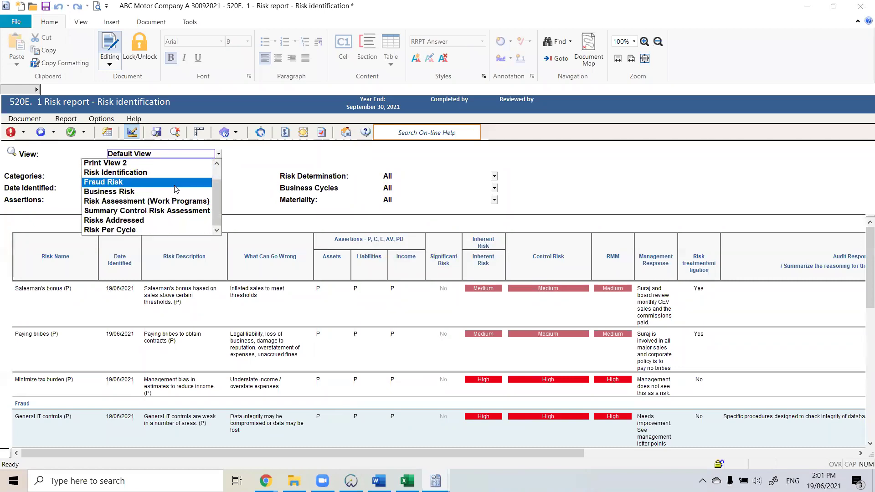
scroll(183, 198, up, 1)
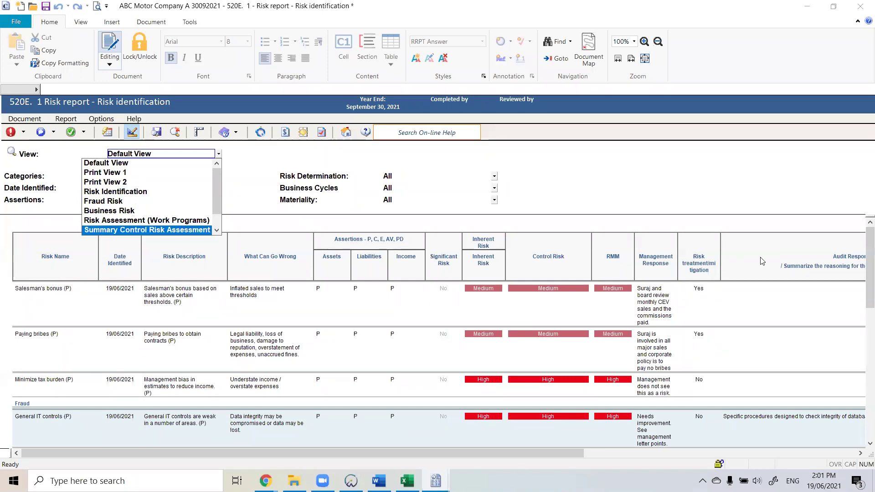
click(145, 191)
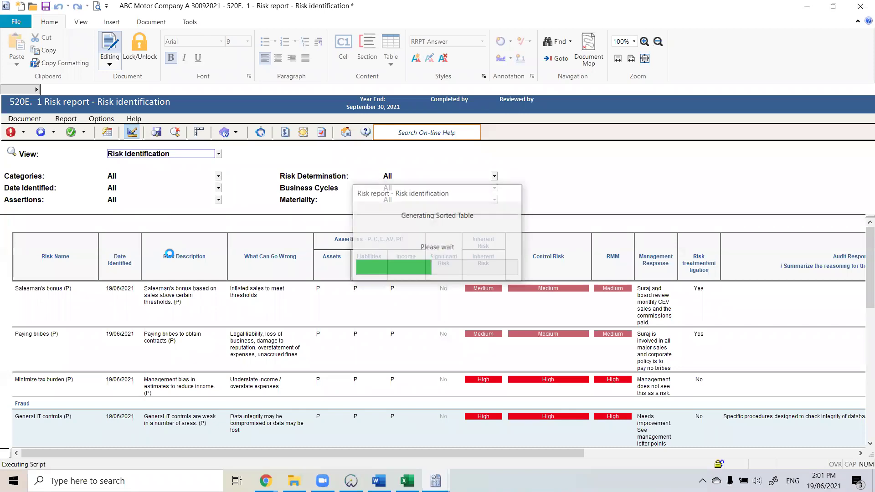
scroll(171, 257, down, 1)
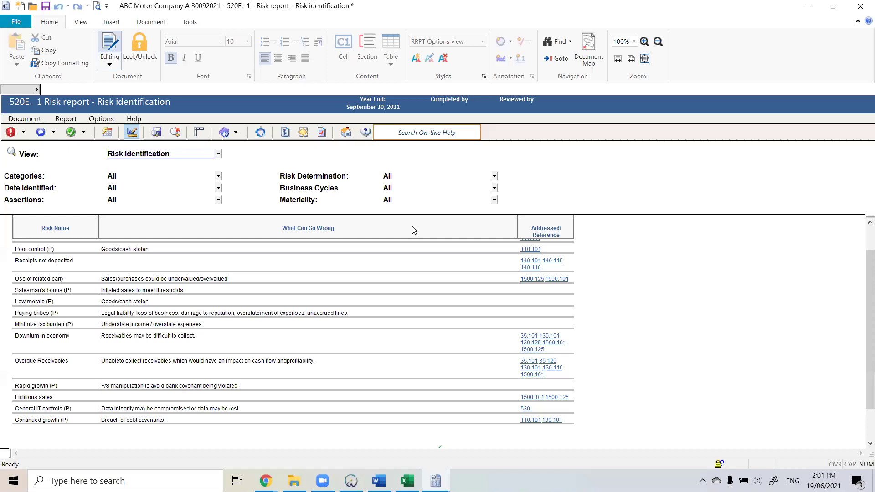
click(79, 230)
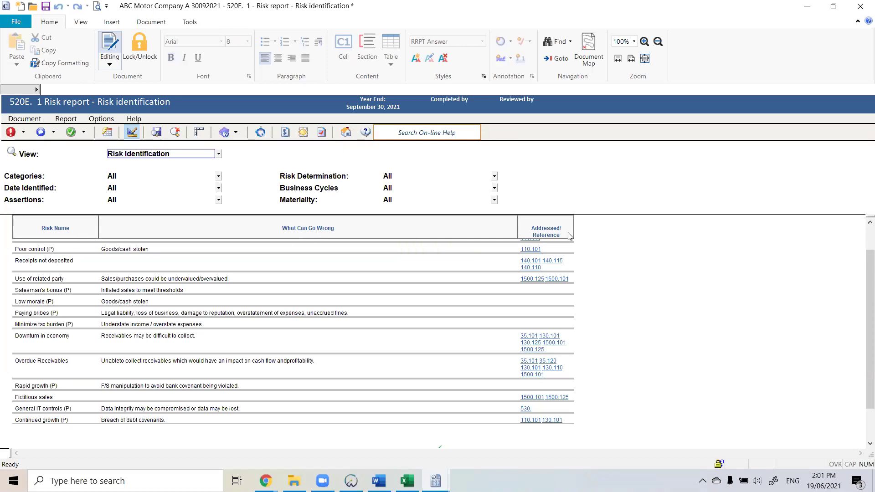
scroll(356, 242, up, 1)
- Add the Date Identified column to the Risk Identification view
right_click(346, 247)
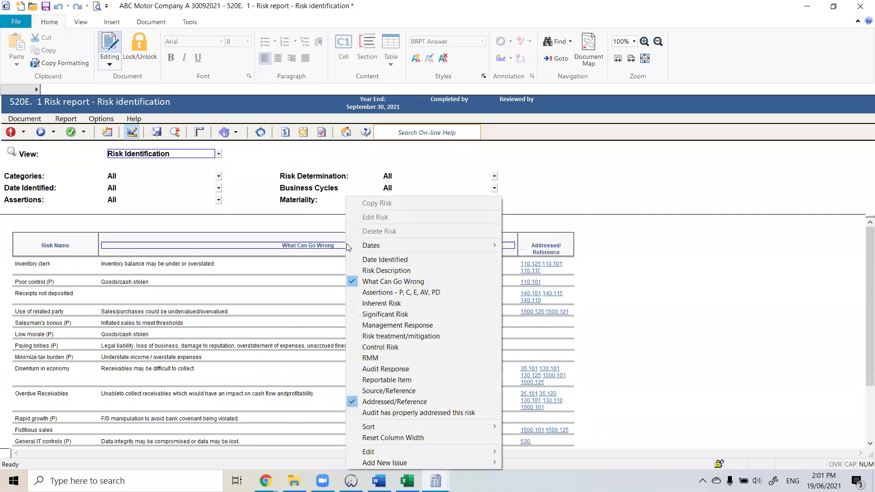
click(267, 281)
right_click(356, 246)
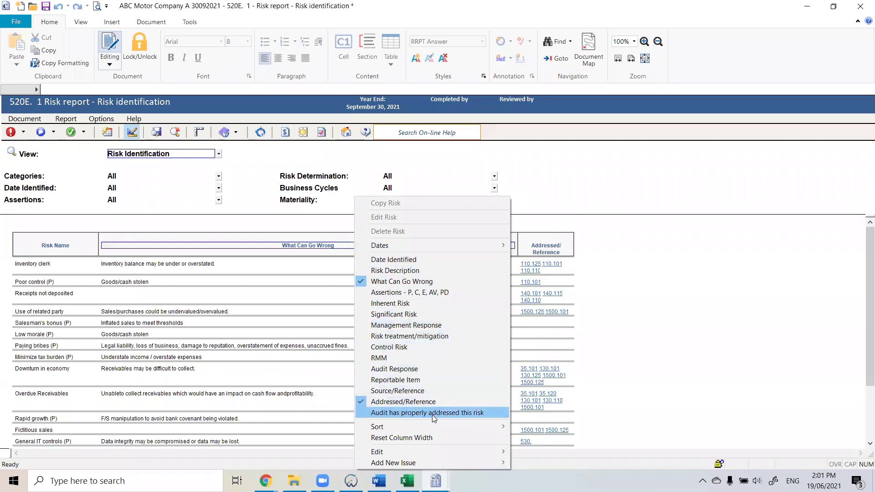
click(452, 260)
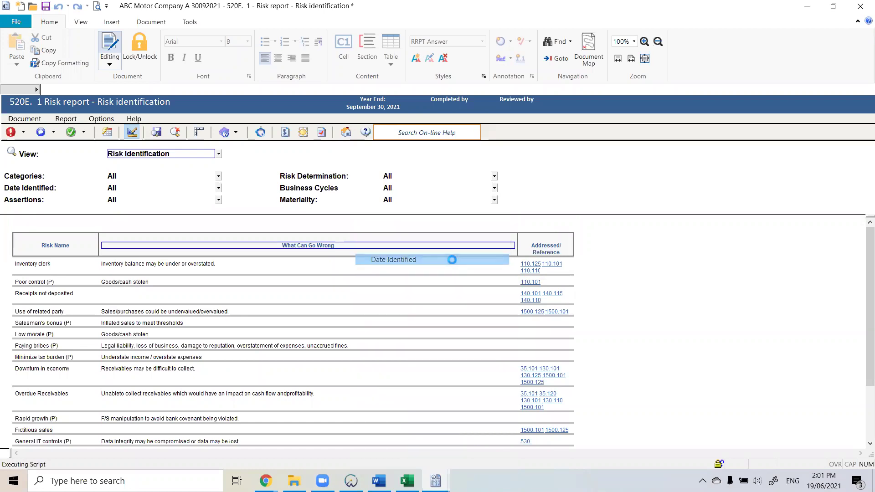
- Show the Risk Description column in the risk report and hide it again
right_click(304, 246)
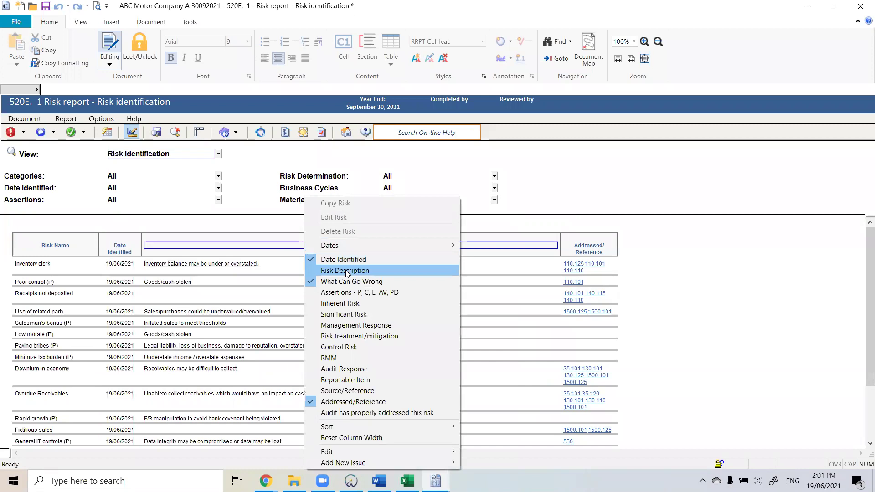
click(347, 271)
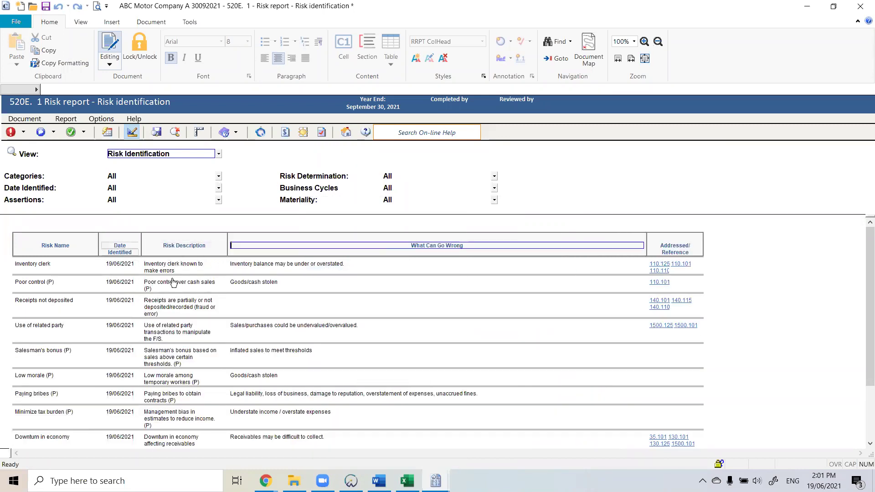
right_click(186, 249)
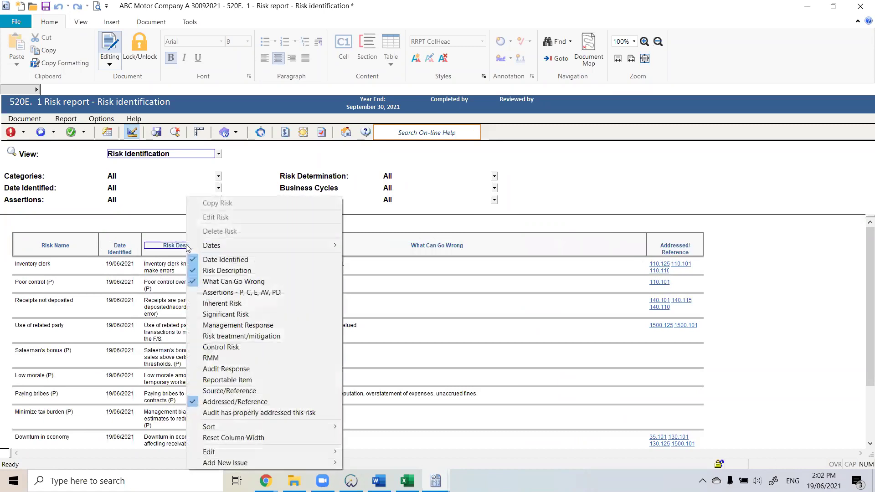
click(218, 272)
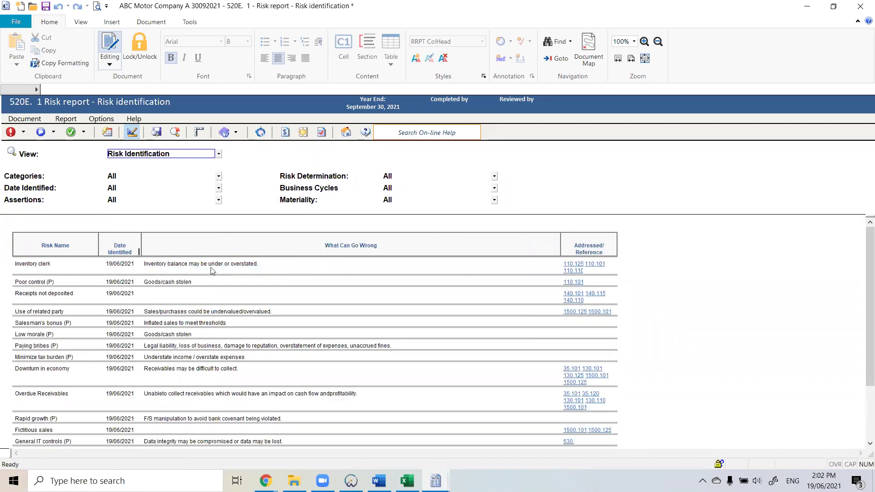
- Save the current column layout as a new custom view titled with the preparer's first name
click(156, 135)
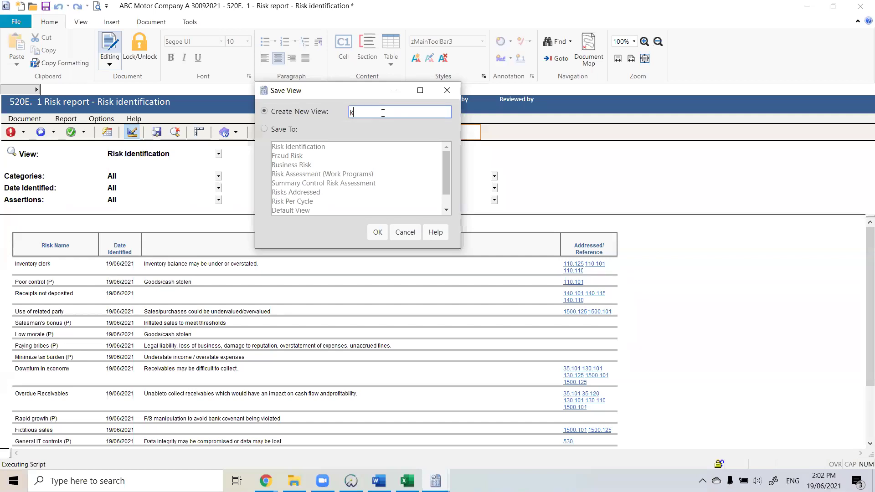
text(Ken's View)
click(378, 232)
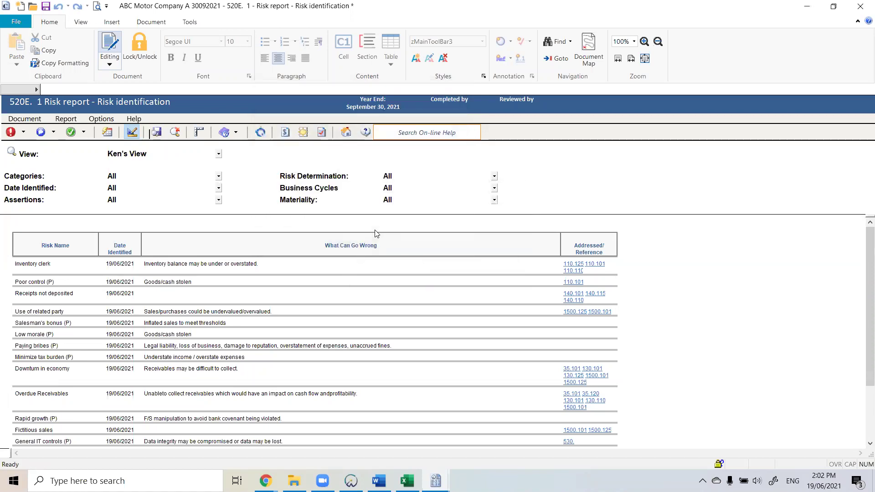
- Compare the Risk Identification view with the newly saved custom view, and look through the other available report views
click(218, 154)
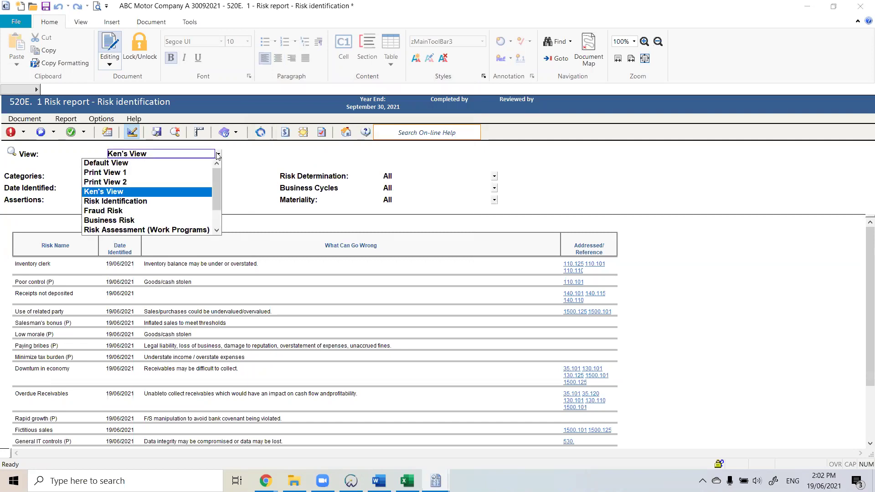
click(176, 204)
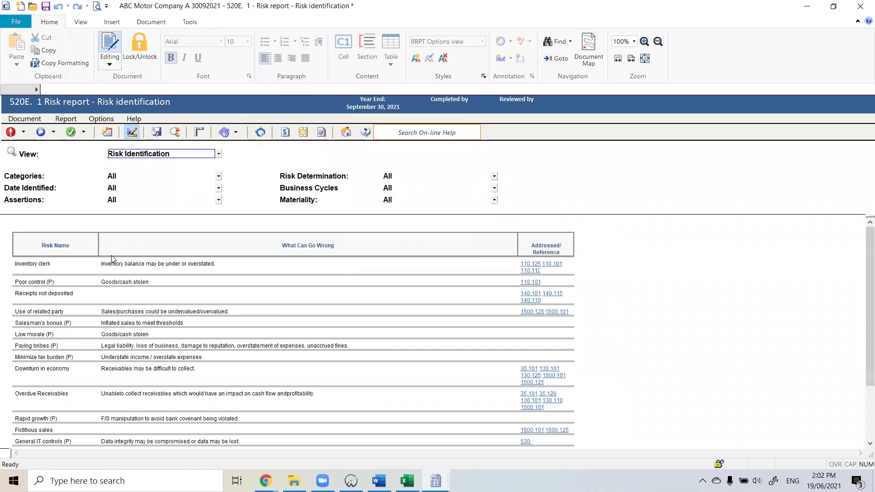
click(219, 154)
click(164, 192)
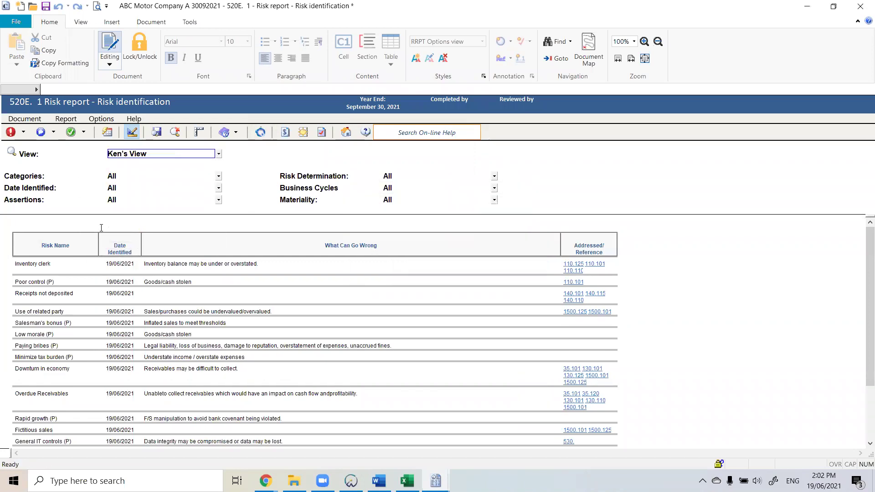
mouse_move(140, 262)
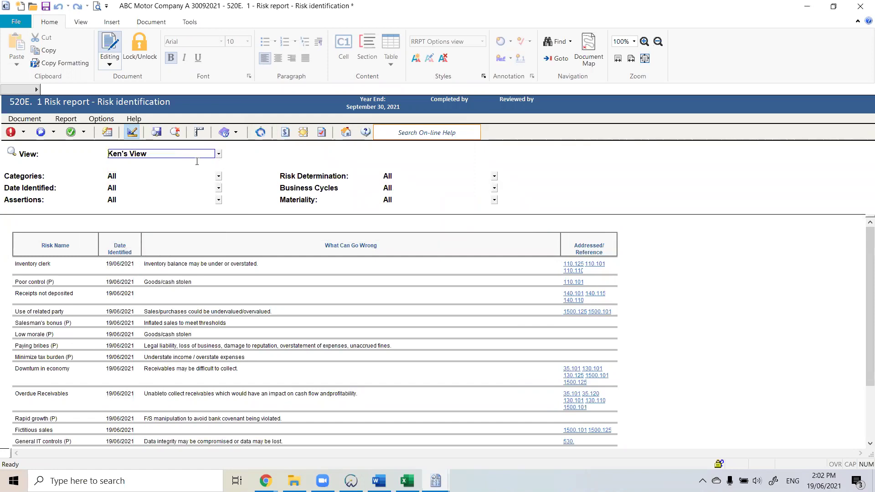
click(219, 154)
scroll(151, 191, down, 1)
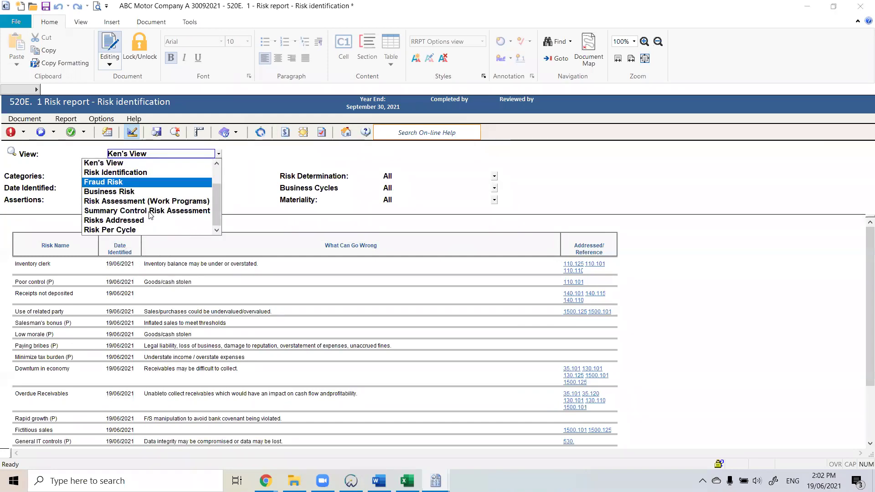
click(703, 211)
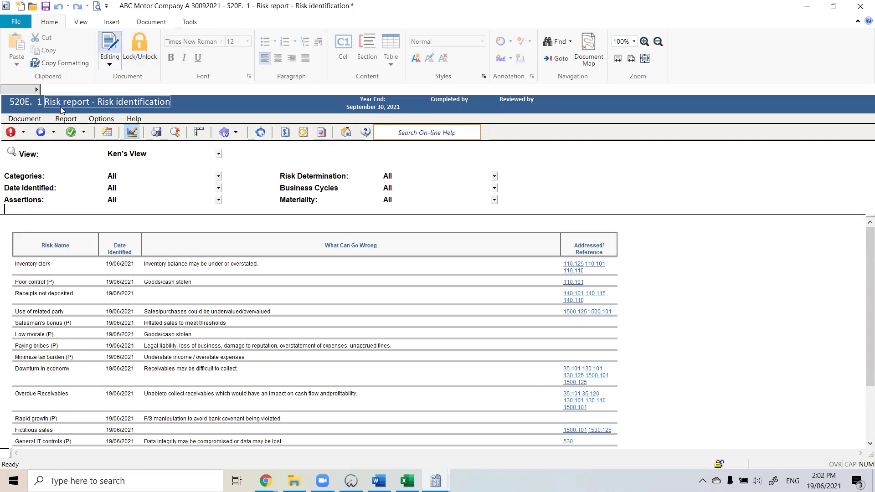
- Check the export formats available for the risk report, and switch the report to Default View
click(17, 22)
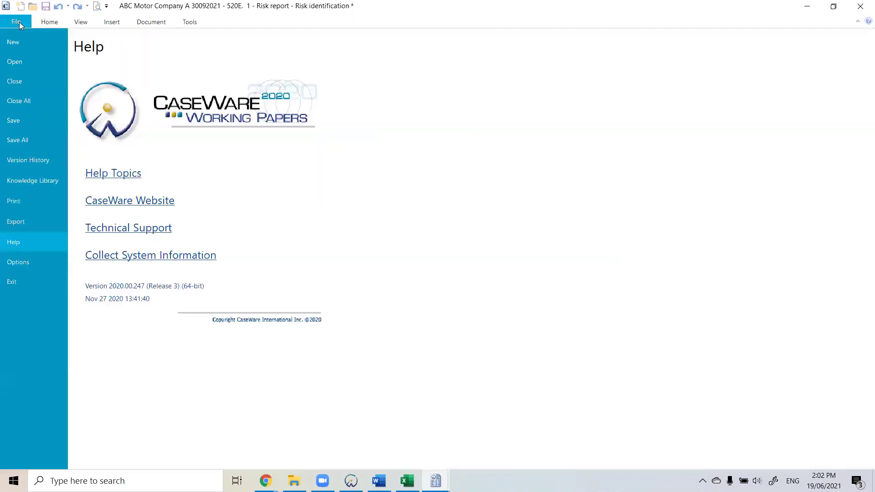
click(37, 226)
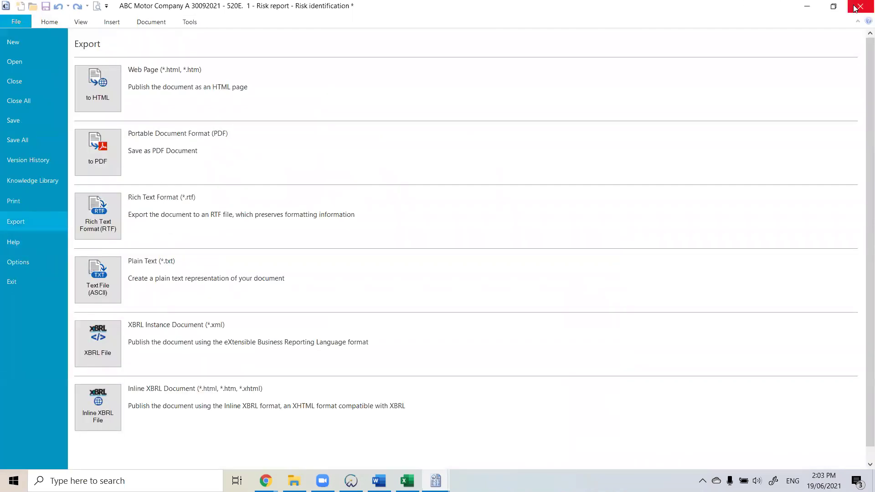
click(57, 19)
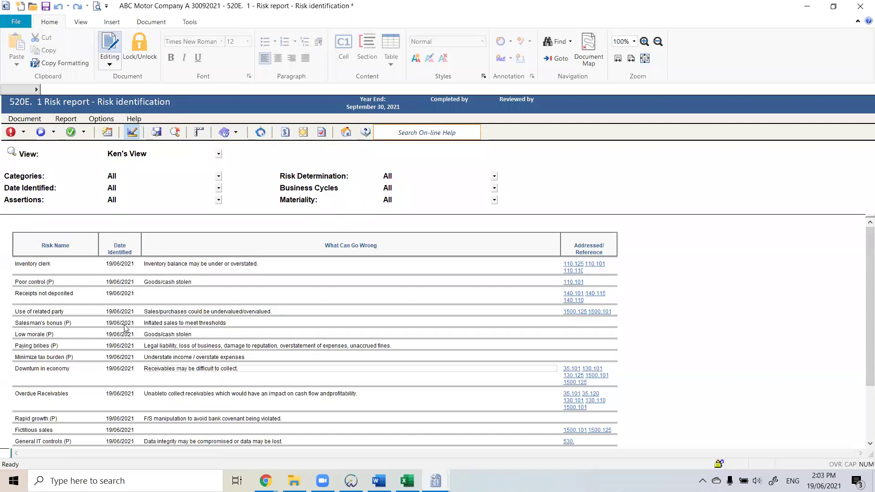
click(219, 154)
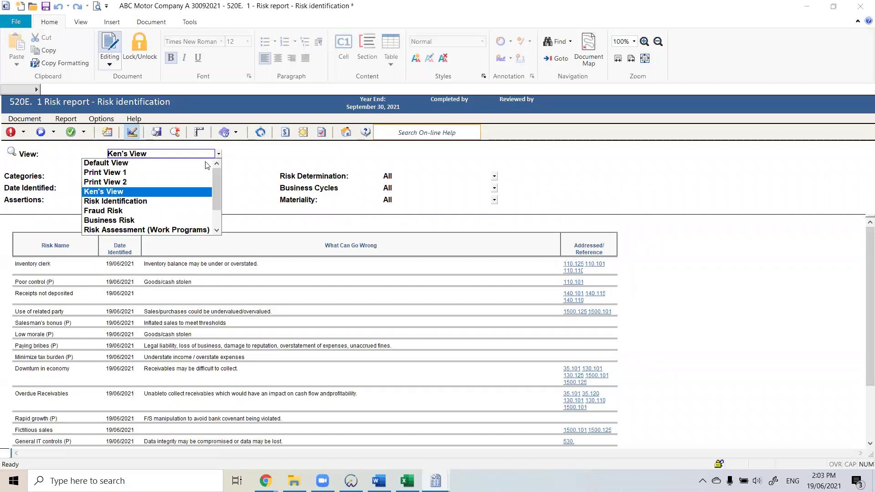
click(192, 163)
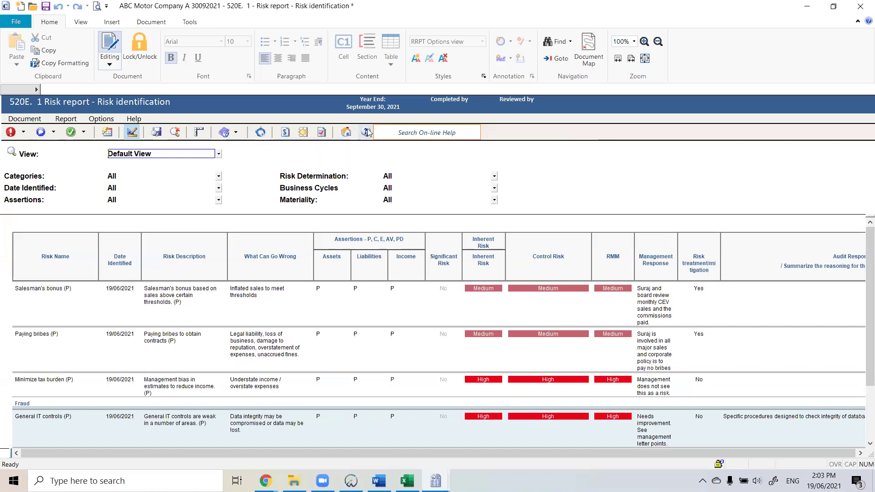
- Leave the risk report for the document manager and switch to the open document 510, Identifying risks through understanding the entity (Core)
click(346, 132)
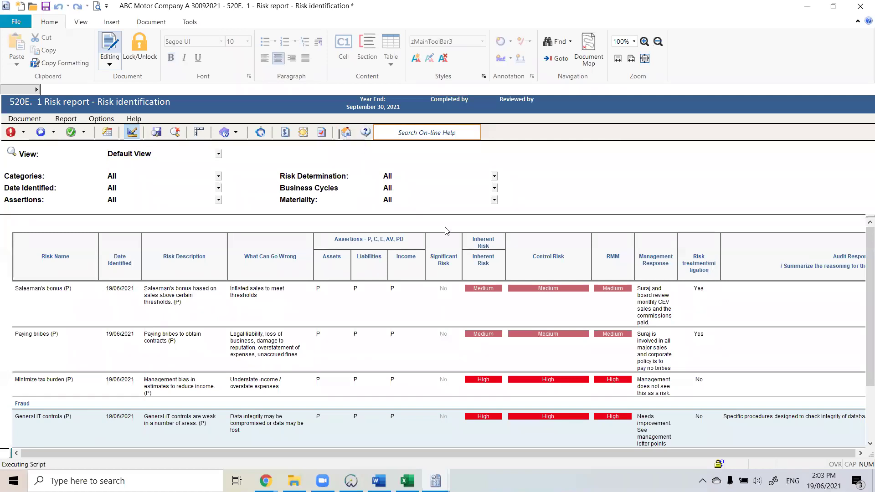
click(430, 291)
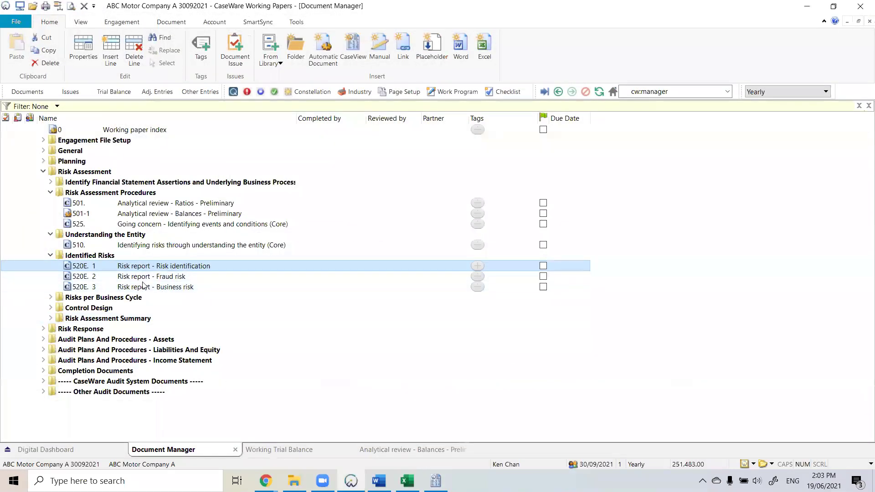
click(438, 480)
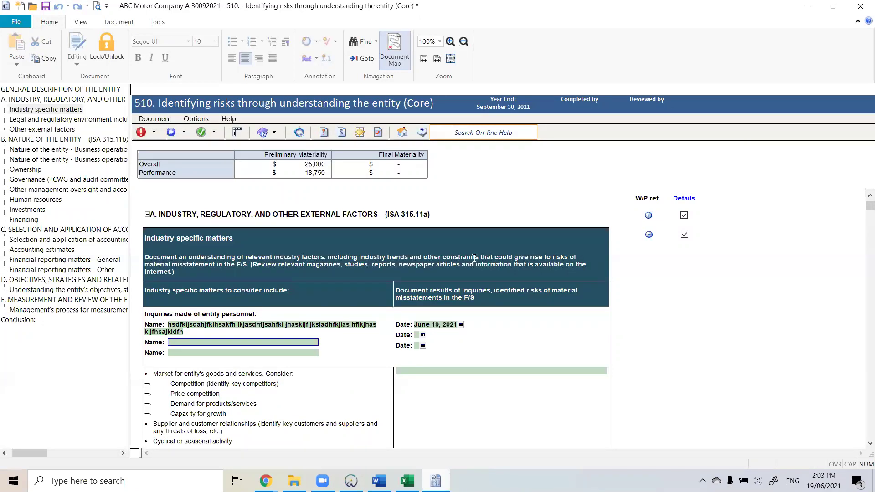
click(154, 132)
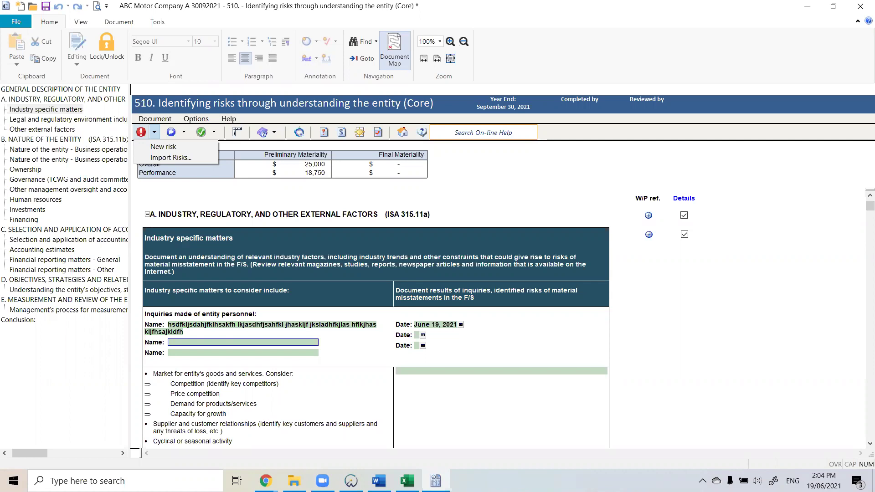
click(178, 147)
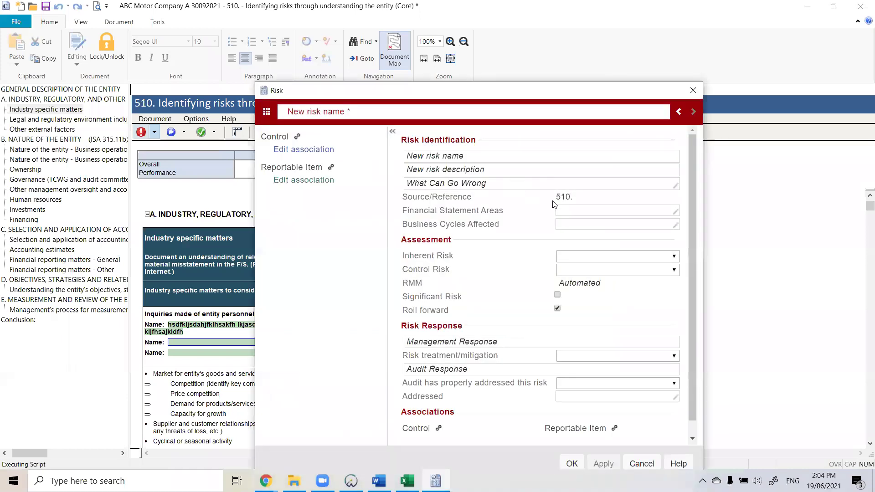
click(578, 212)
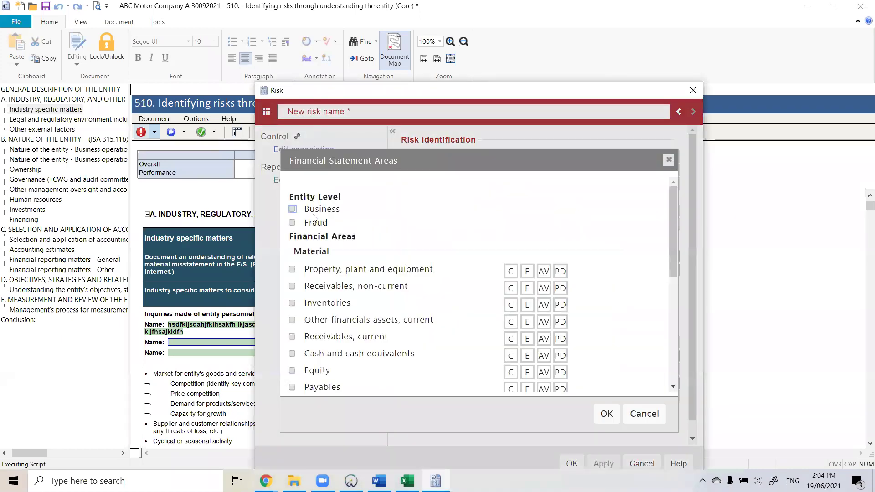
click(294, 210)
click(291, 224)
click(293, 209)
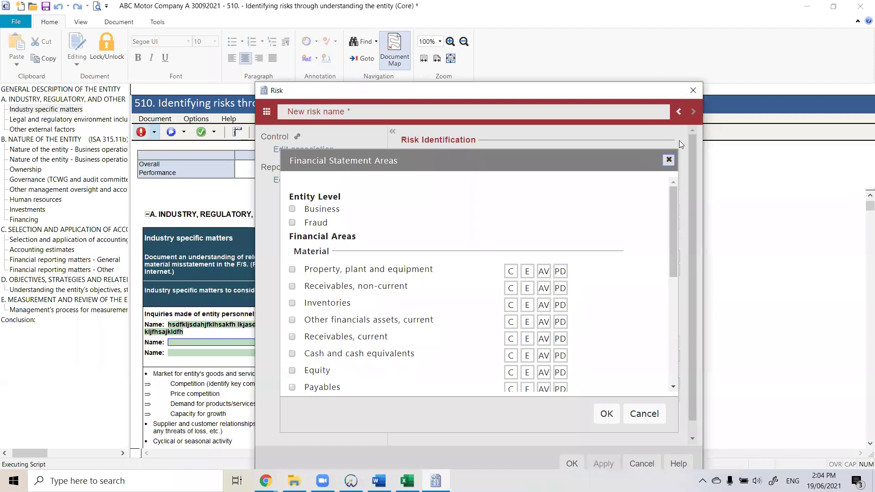
click(668, 159)
click(693, 91)
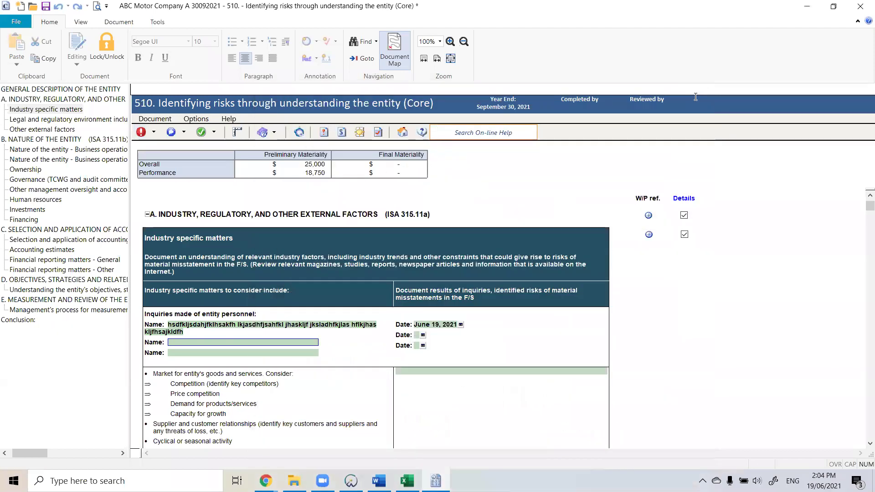
- Start importing risks into document 510 and browse for the source file in the ICAB Training folder on the Desktop
click(155, 132)
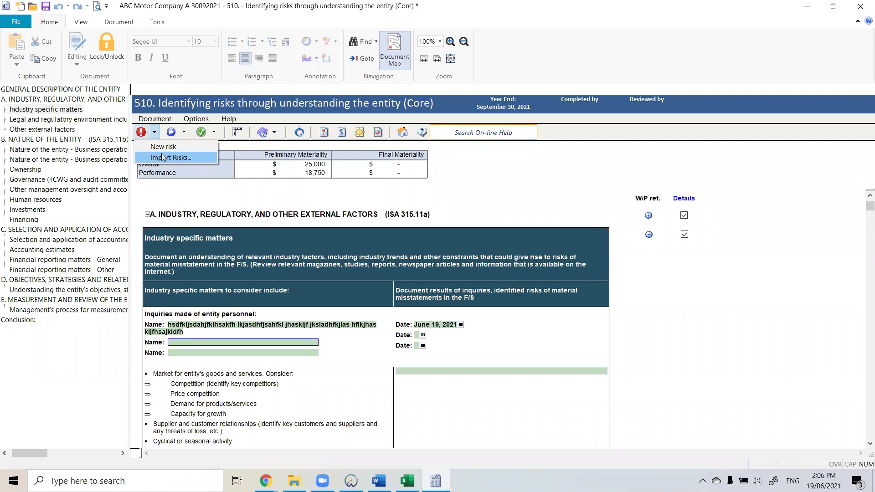
click(163, 158)
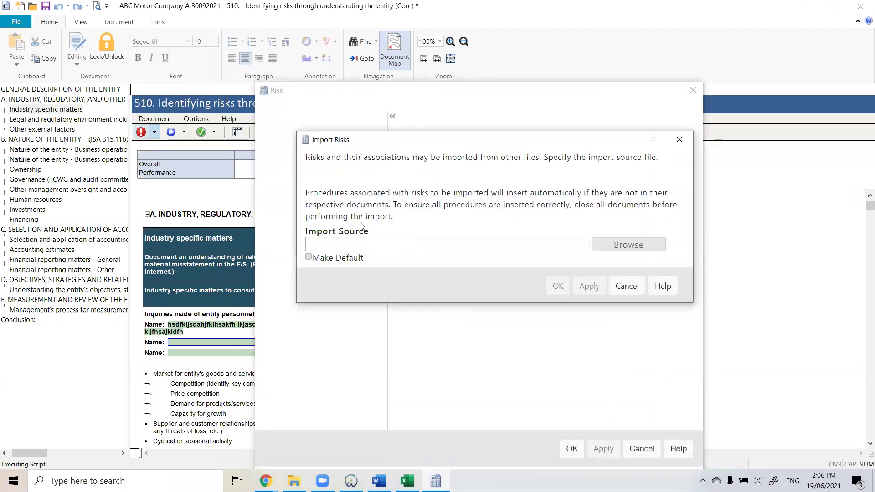
click(609, 247)
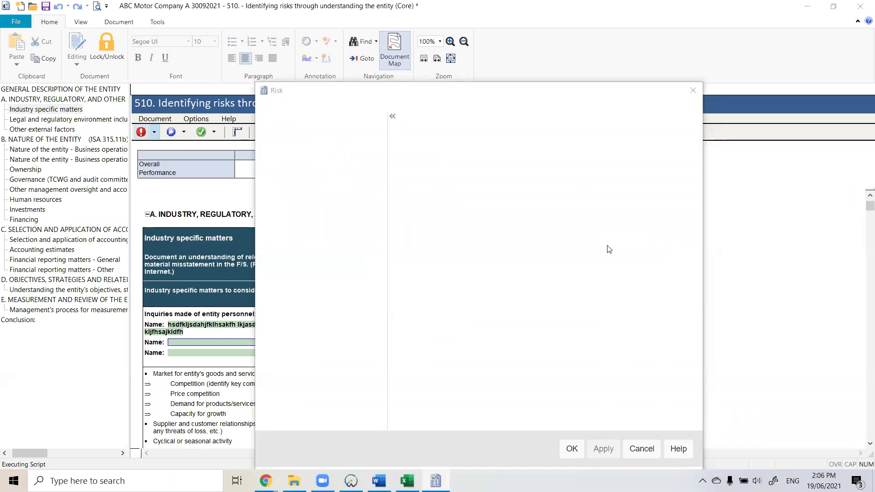
scroll(45, 105, up, 1)
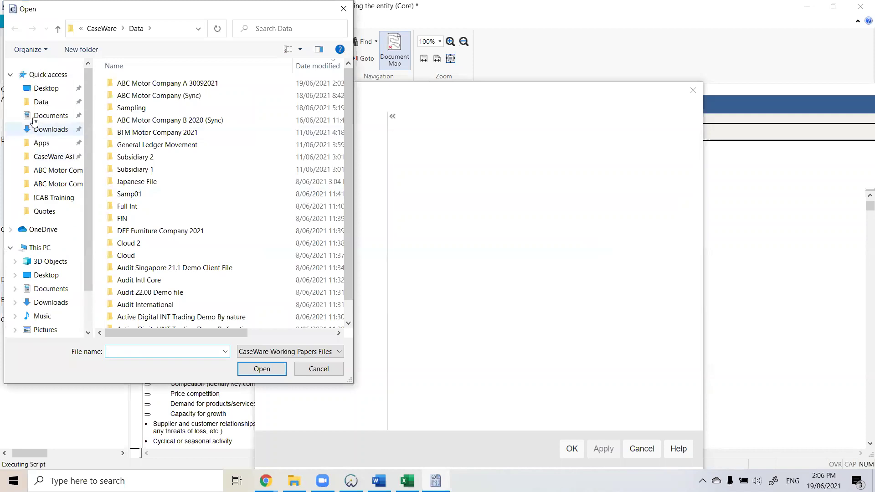
click(49, 91)
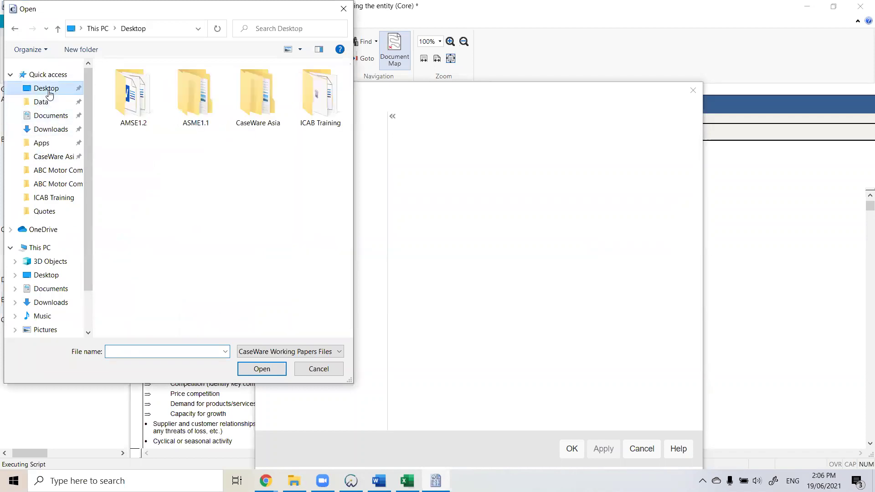
double_click(318, 109)
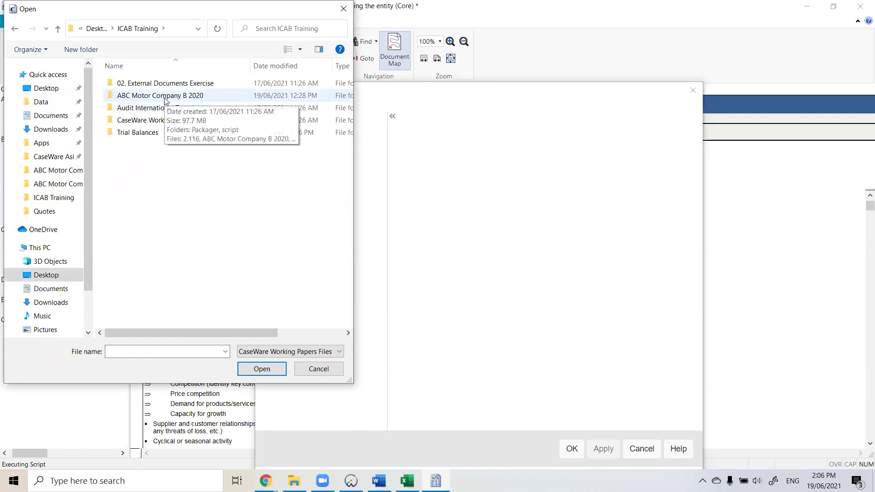
- Switch to File Explorer and examine the contents of the ABC Motor Company B 2020 folder inside ICAB Training on the Desktop
click(322, 481)
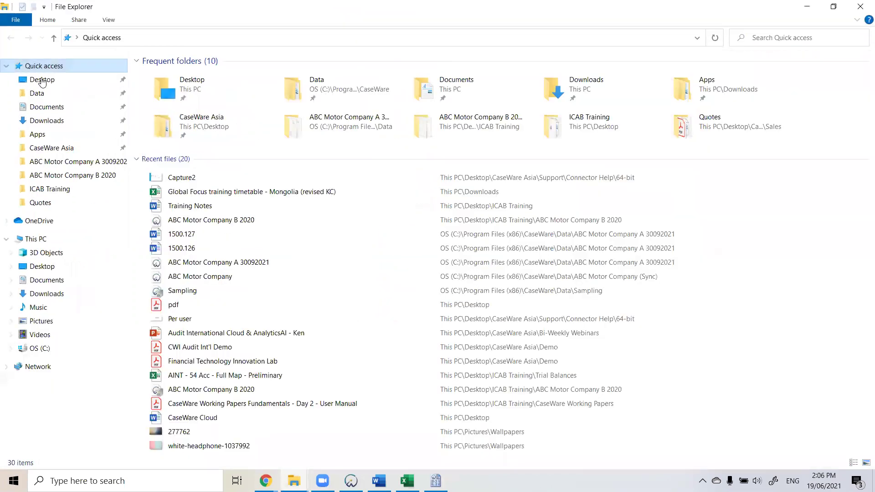
click(41, 80)
click(213, 81)
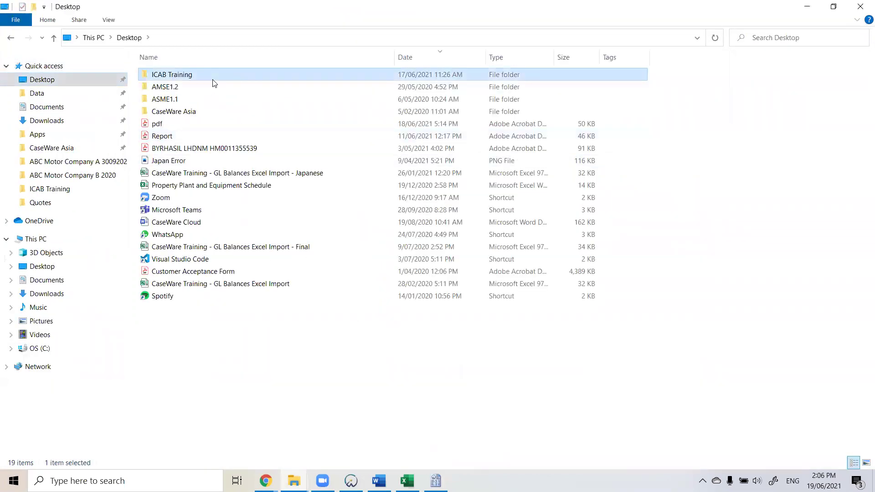
double_click(213, 80)
double_click(228, 89)
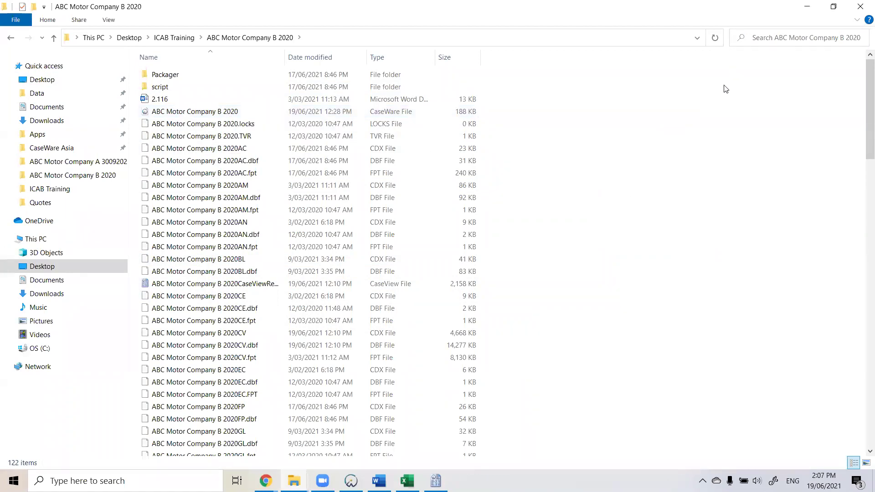
click(858, 8)
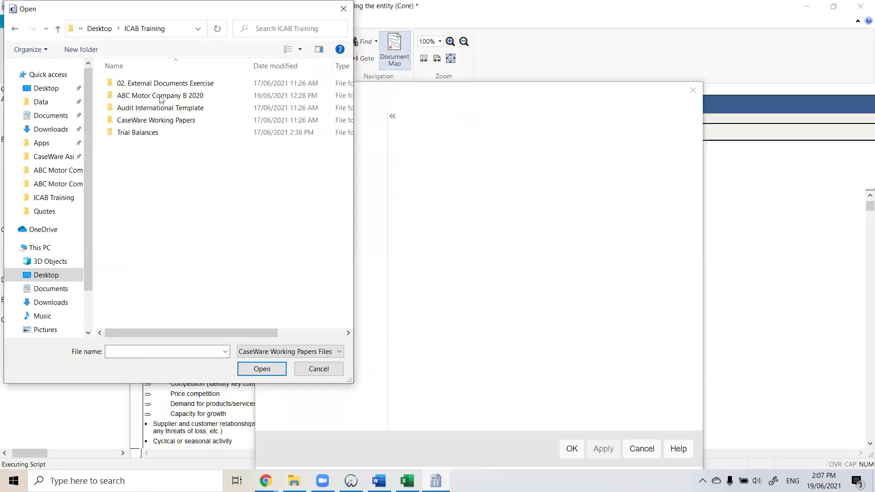
- Choose the ABC Motor Company B 2020 file from its folder as the risk import source and bring the whole import dialog into view
click(161, 99)
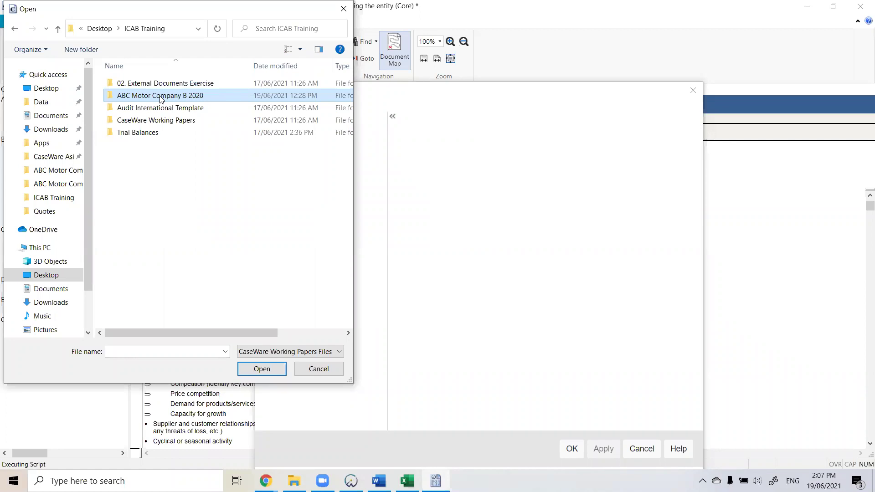
double_click(161, 99)
double_click(157, 109)
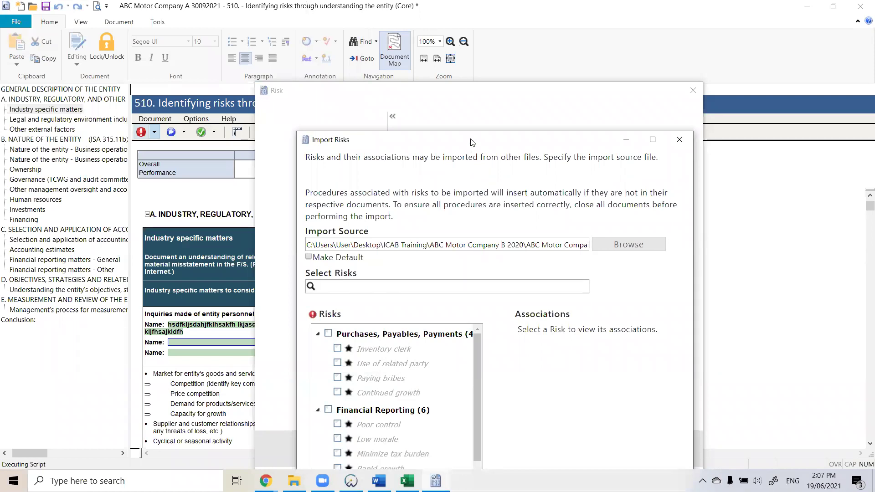
drag(471, 142, 458, 21)
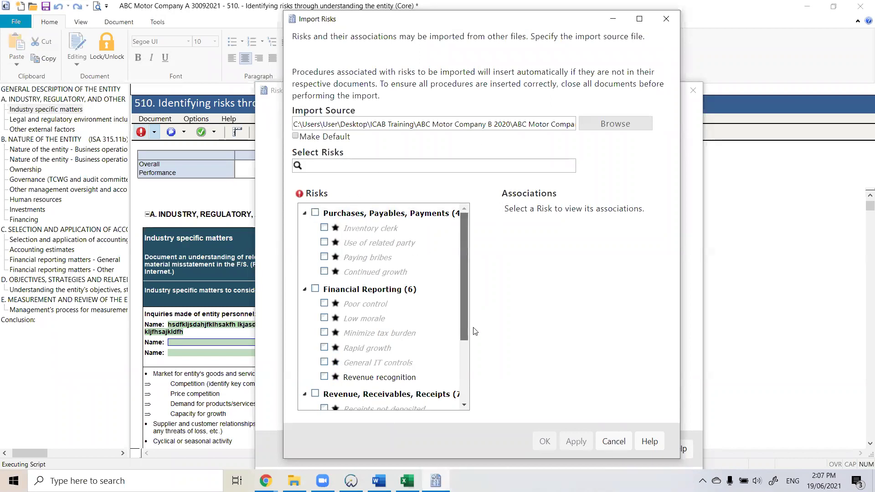
scroll(472, 319, down, 2)
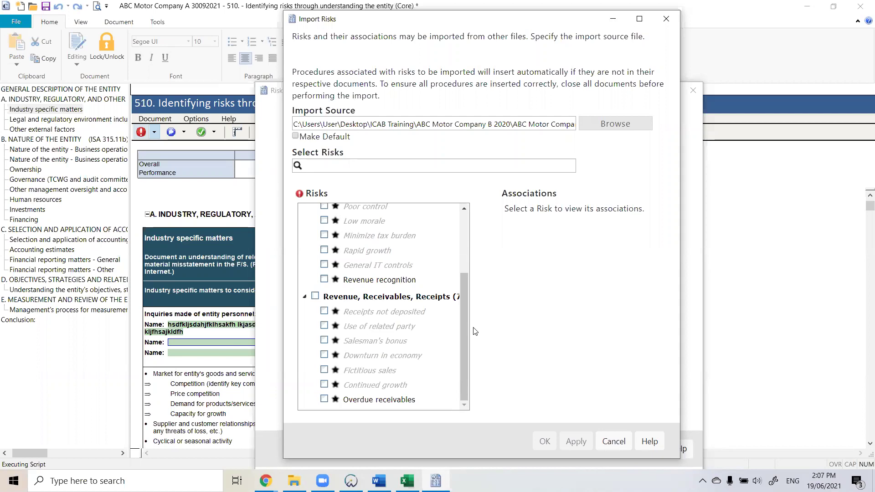
scroll(424, 299, up, 2)
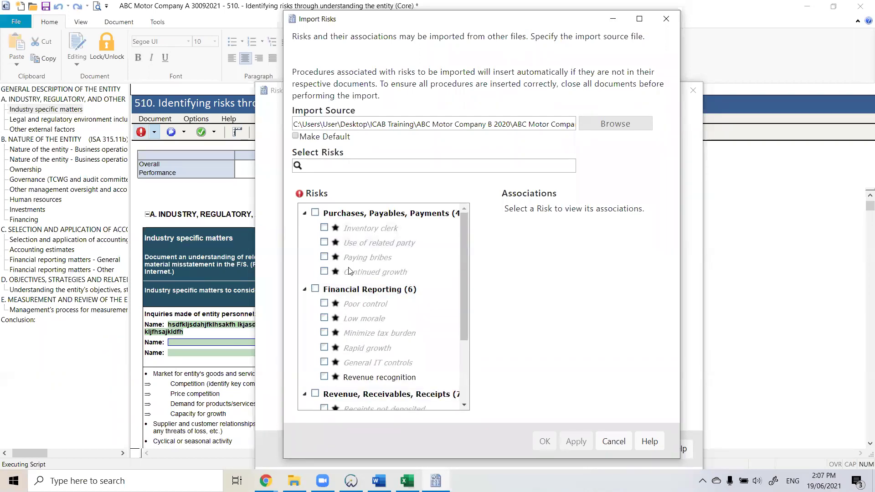
mouse_move(355, 274)
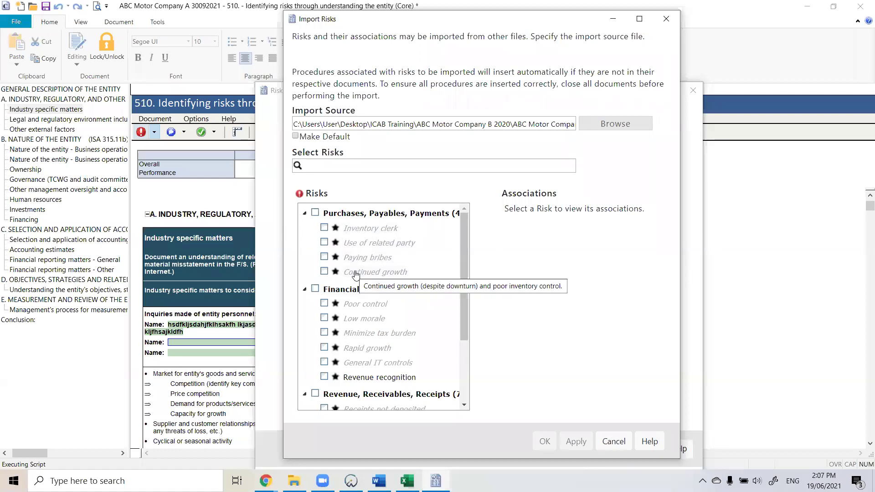
scroll(355, 274, down, 2)
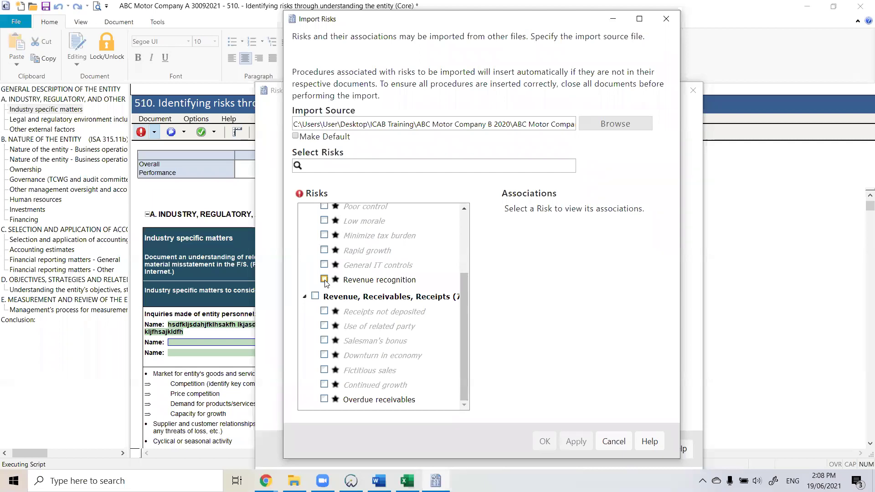
click(325, 280)
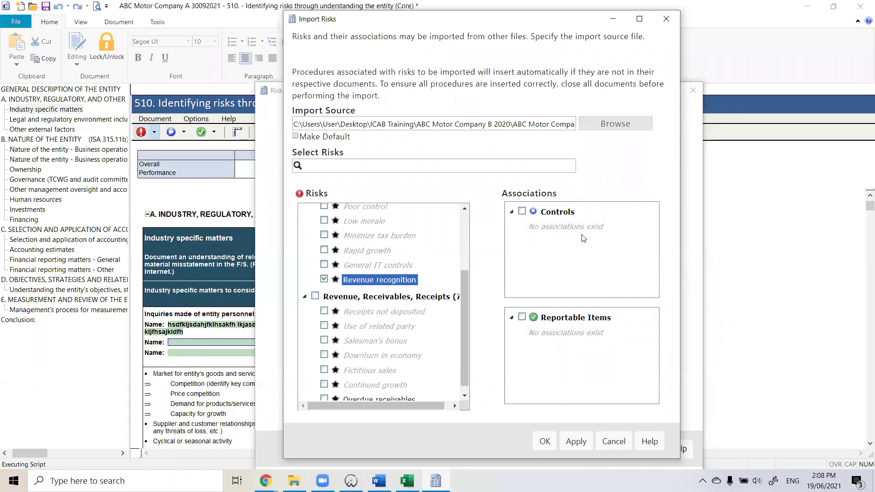
click(324, 280)
scroll(324, 281, up, 2)
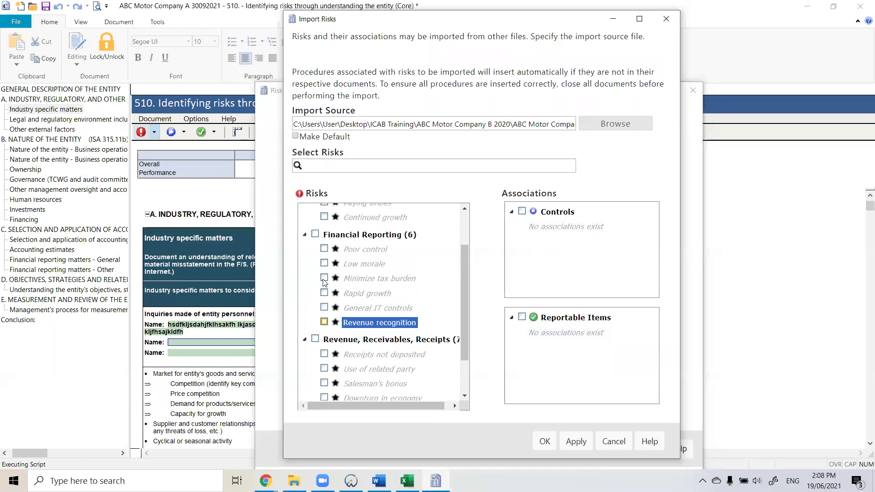
click(324, 263)
click(323, 231)
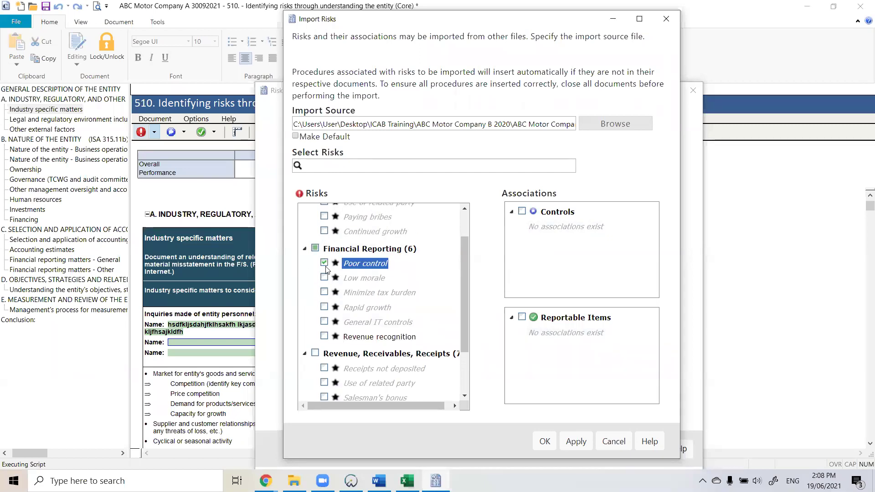
click(324, 216)
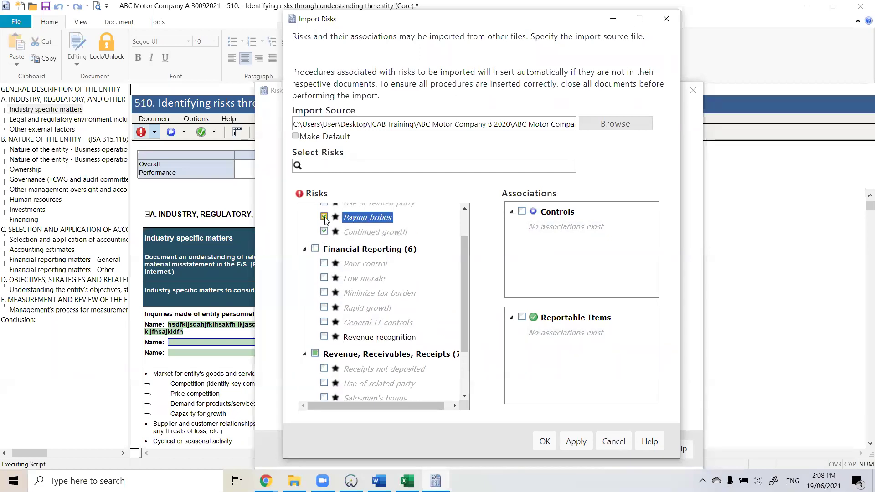
scroll(324, 218, up, 1)
click(324, 242)
click(324, 228)
click(325, 304)
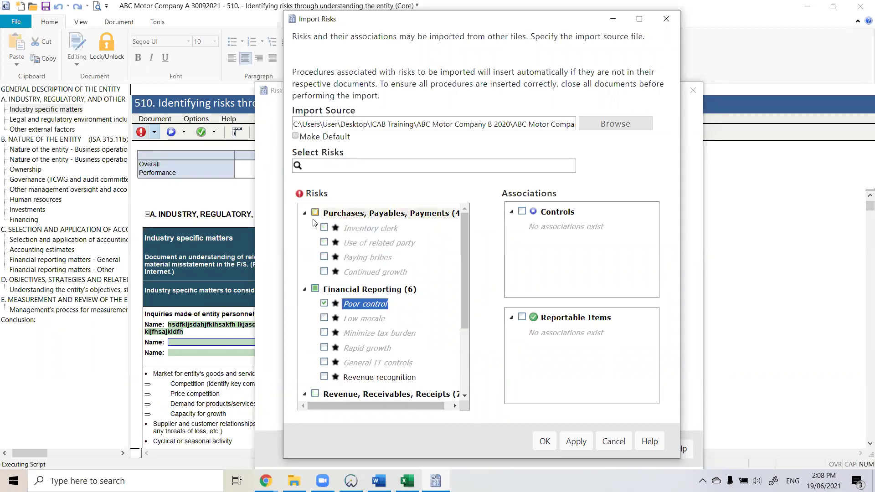
click(315, 289)
- Select the Revenue recognition risk under Financial Reporting and import it
scroll(322, 328, down, 1)
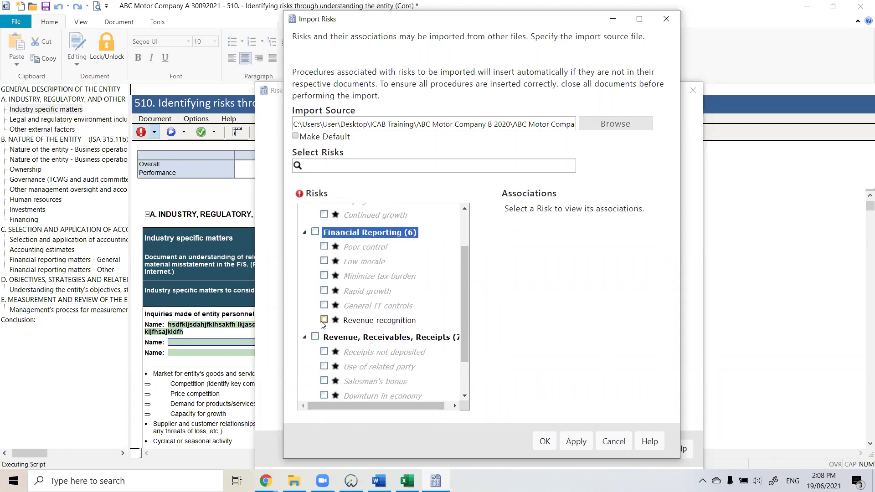
click(324, 320)
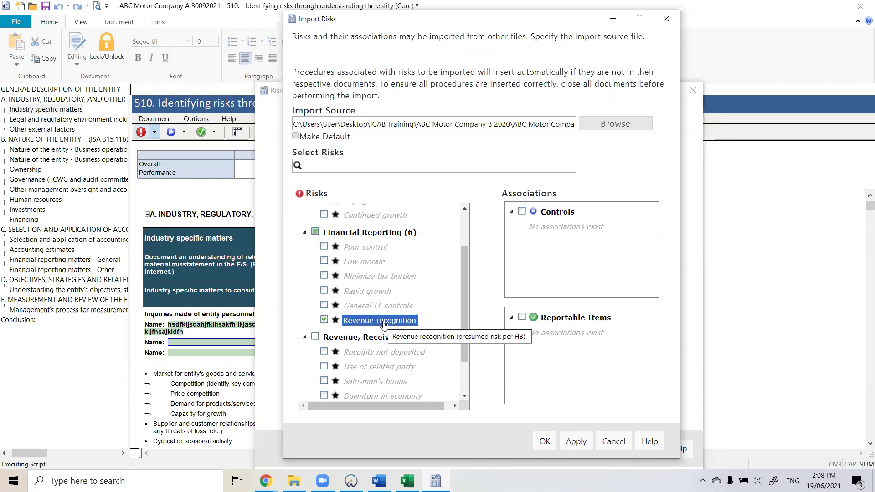
scroll(422, 359, down, 1)
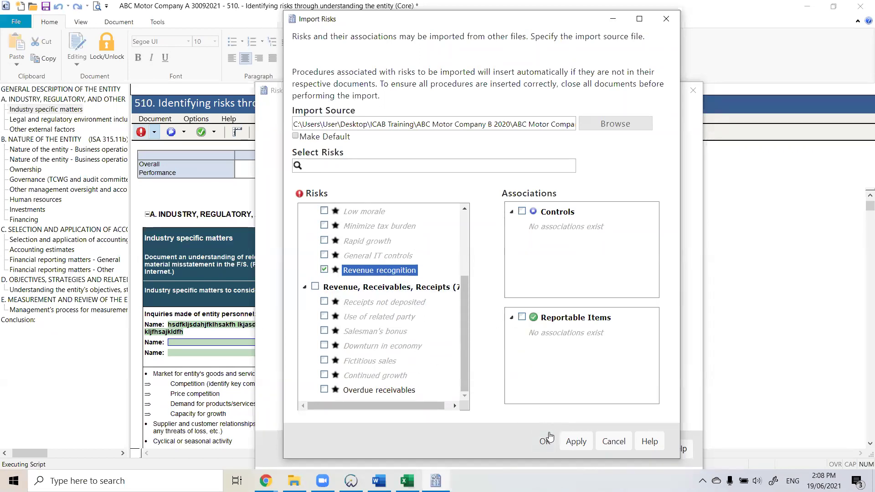
scroll(426, 358, up, 2)
scroll(426, 355, down, 2)
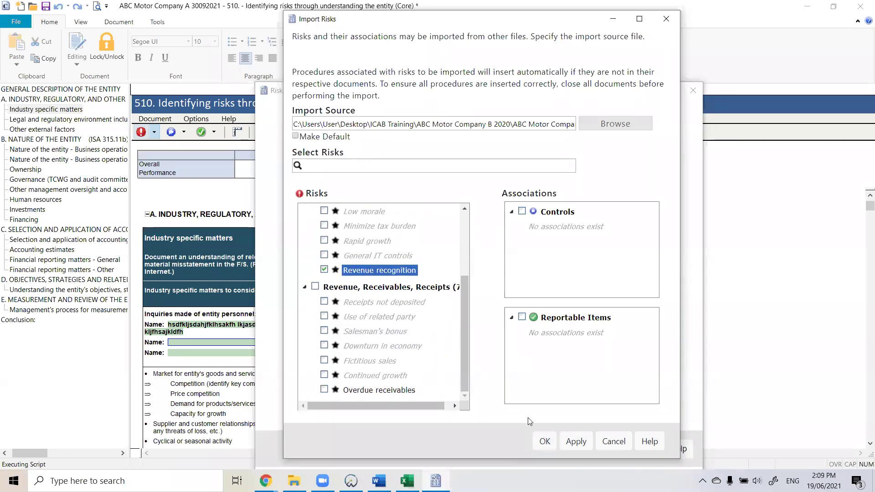
click(546, 441)
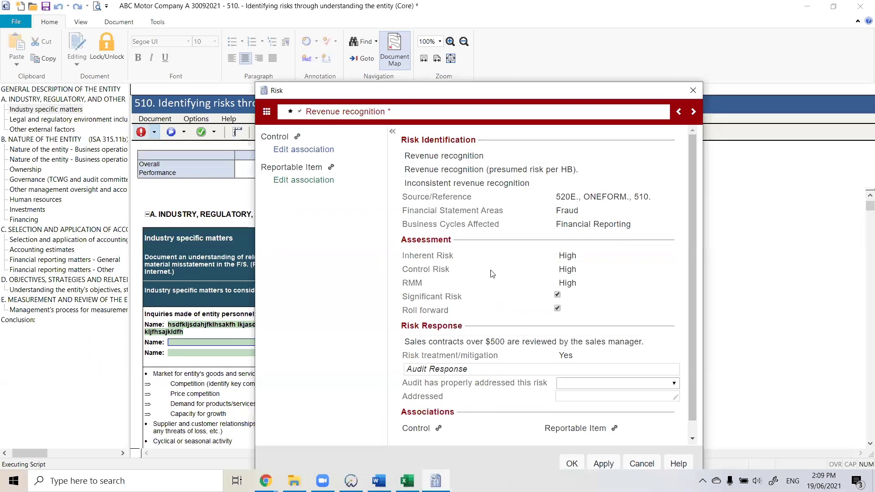
- Change the amount in the Revenue recognition risk's response to "$XXXXX" and accept the risk
click(454, 348)
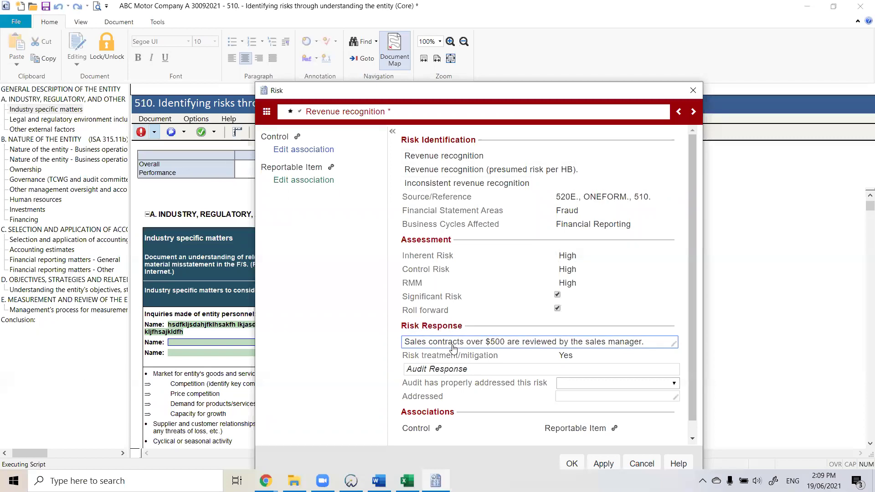
click(491, 345)
drag(492, 345, 505, 346)
text(XXXX)
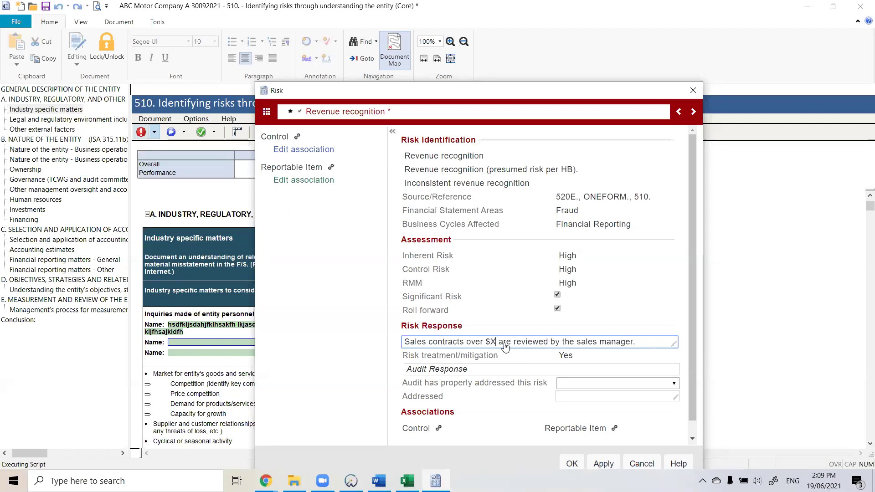
text(X)
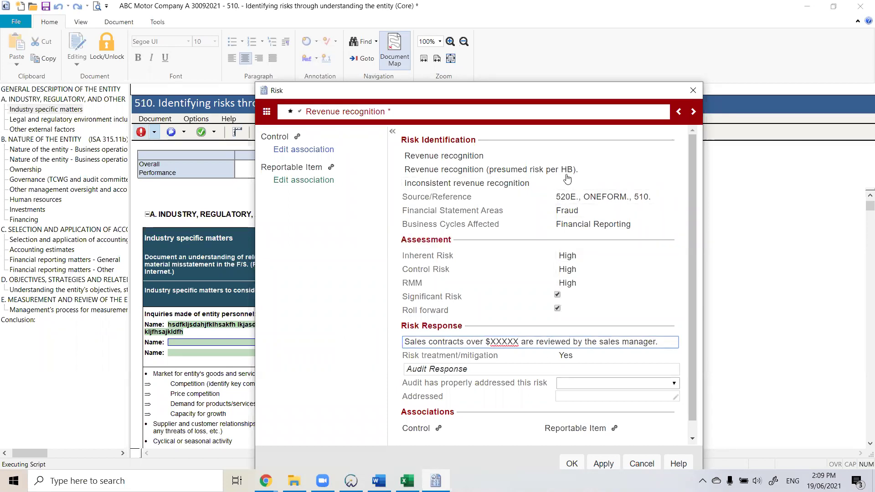
click(573, 468)
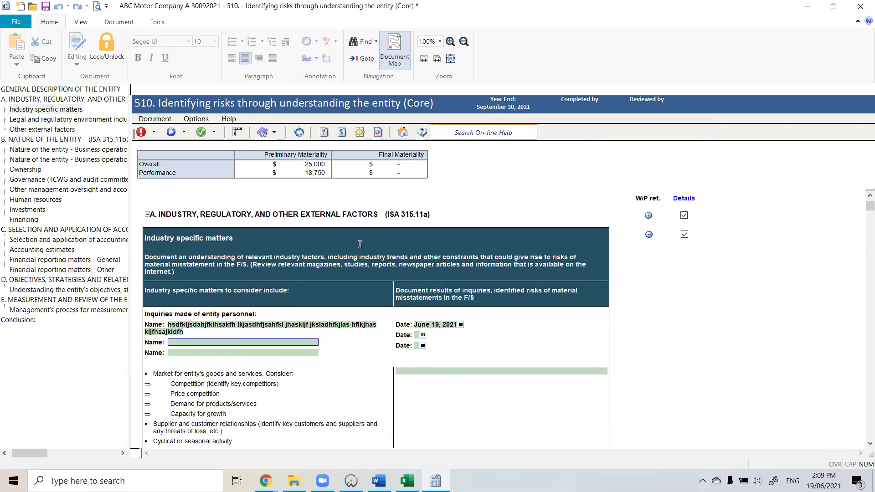
- Open the CaseWare RiskSpace website from document 510 and show its risk library by categories
click(159, 131)
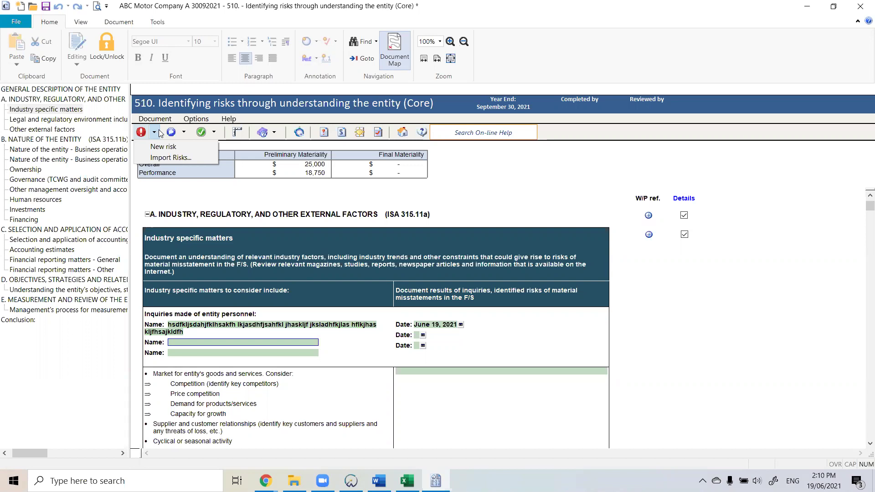
click(299, 133)
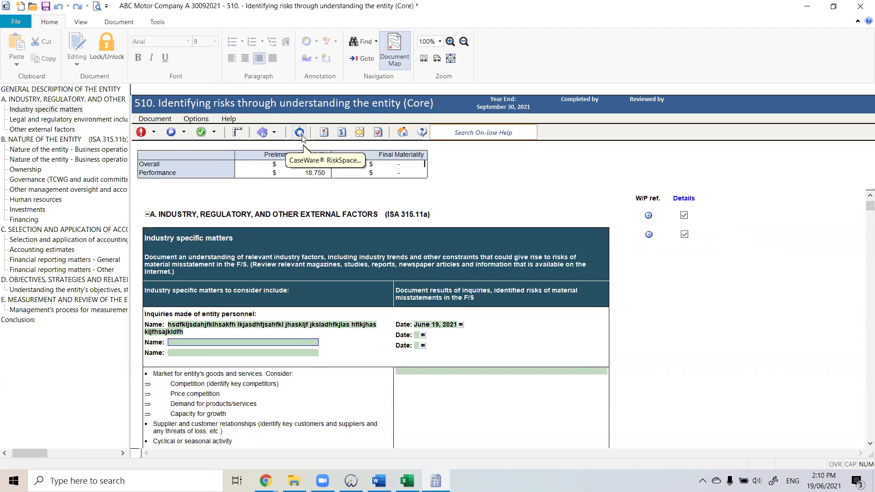
click(302, 135)
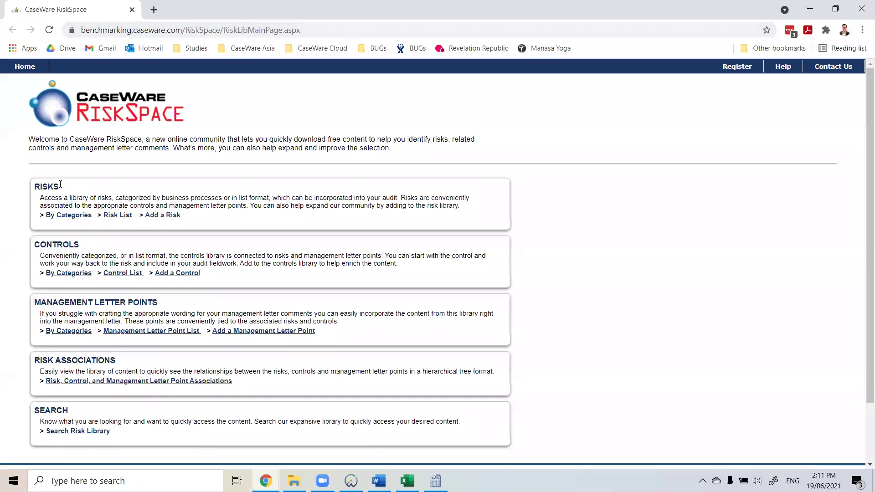
click(78, 221)
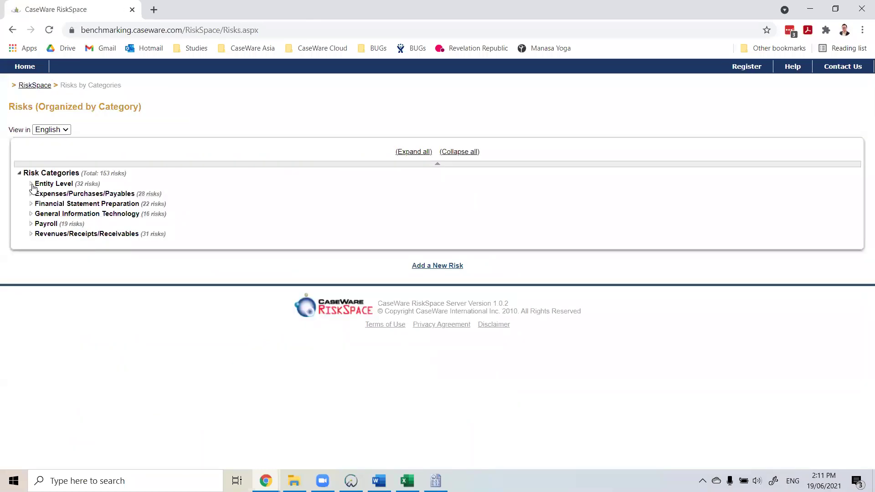
- Expand Entity Level, Expenses/Purchases/Payables and the remaining risk categories, and examine the risks listed under each
click(32, 186)
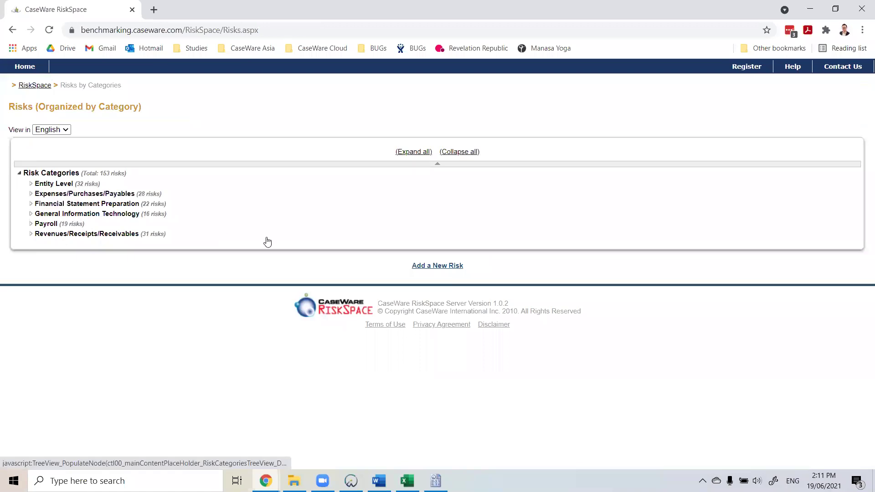
scroll(415, 239, down, 1)
scroll(415, 239, down, 2)
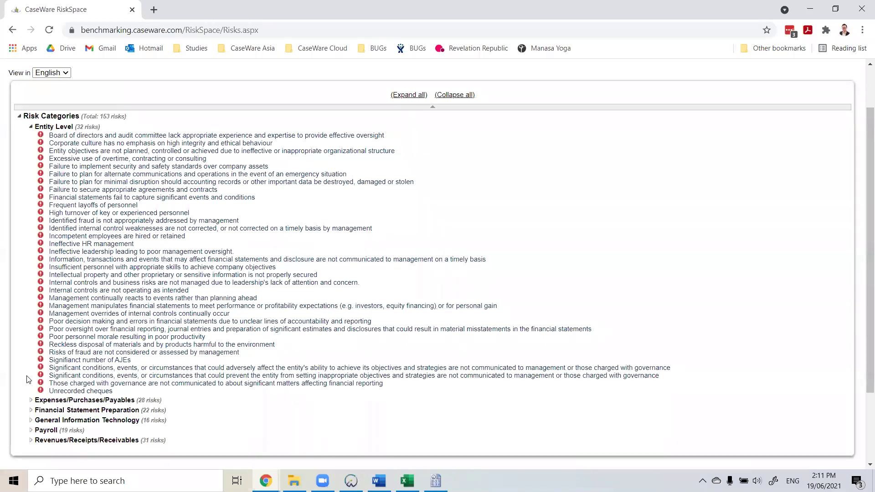
scroll(18, 363, down, 1)
click(30, 344)
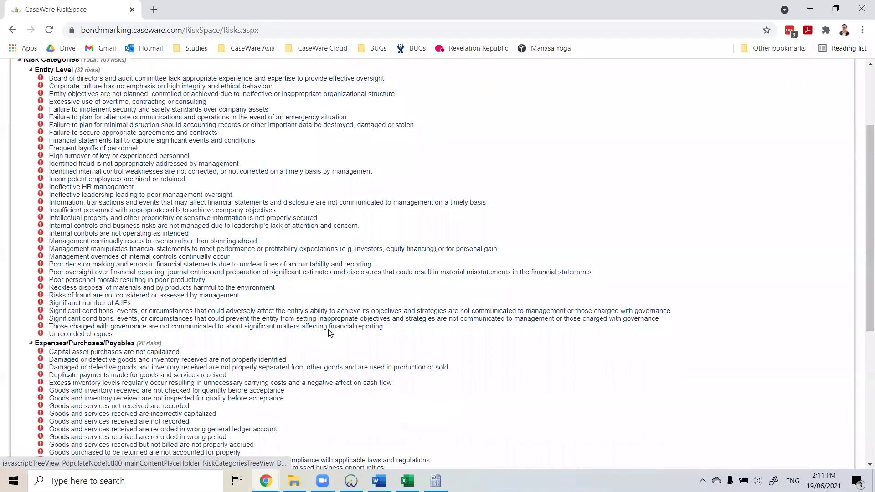
scroll(330, 334, down, 5)
scroll(330, 333, down, 1)
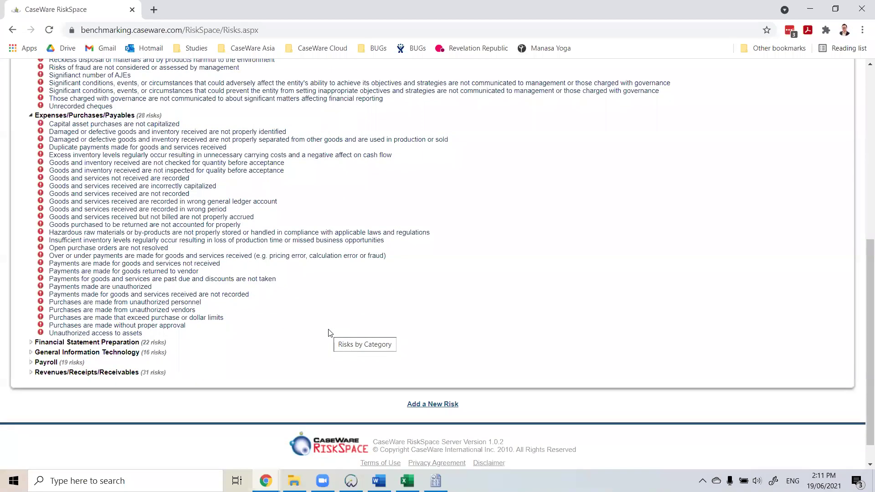
scroll(472, 215, up, 6)
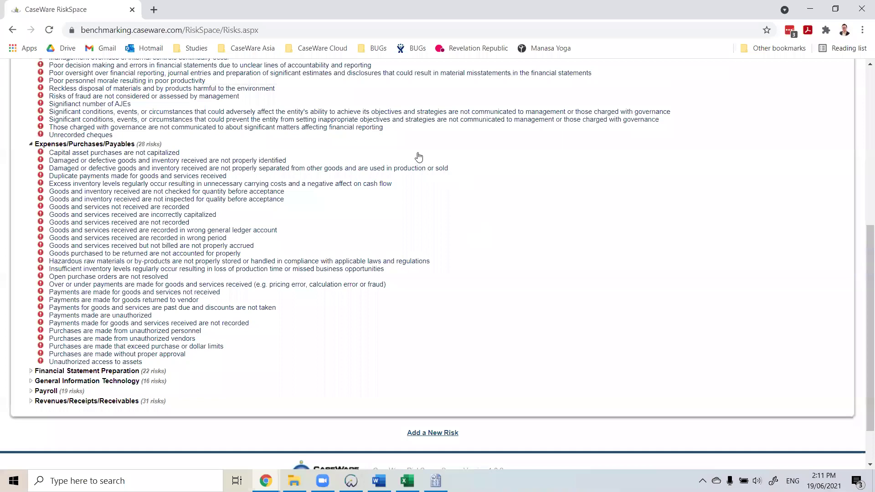
scroll(419, 156, up, 1)
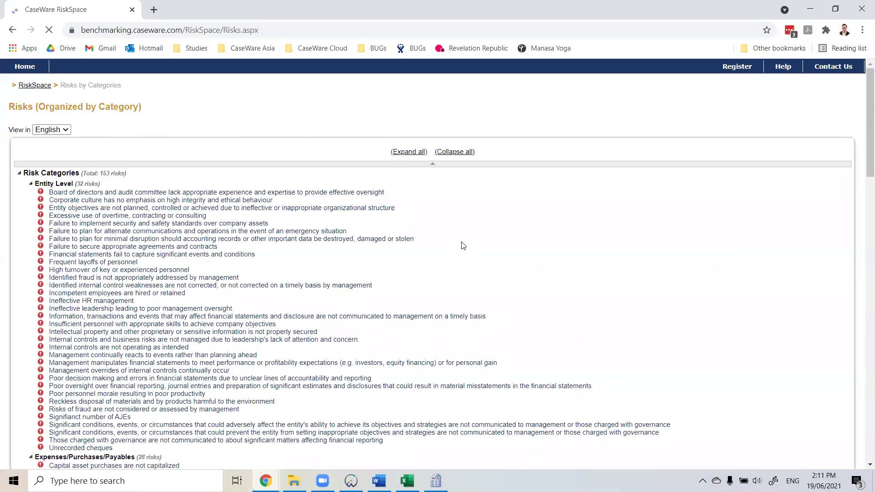
scroll(463, 245, down, 9)
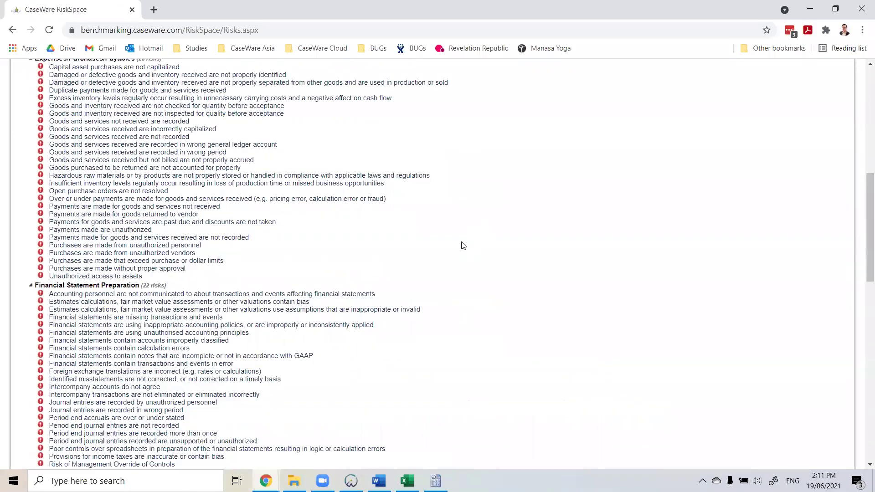
scroll(463, 246, down, 15)
scroll(463, 246, up, 15)
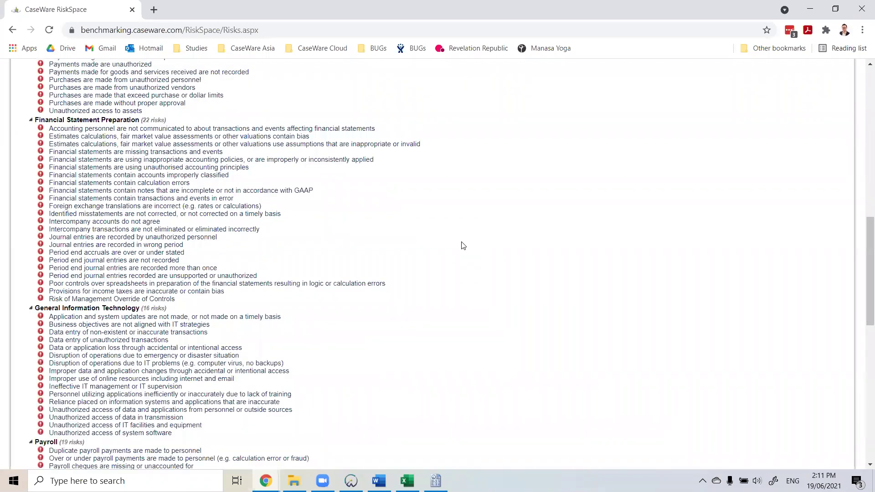
scroll(463, 245, up, 9)
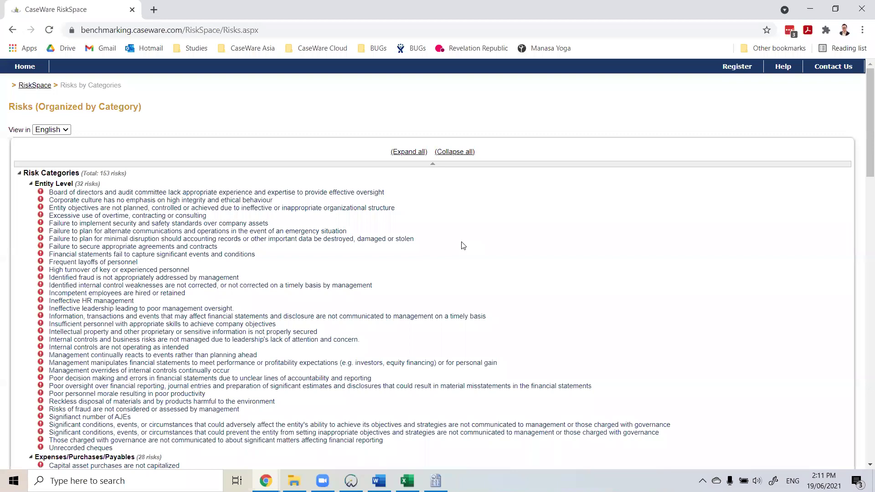
- Search the risk list for "receiva" and open the risk about credit balance receivables not being followed up on a timely basis
key(ctrl+f)
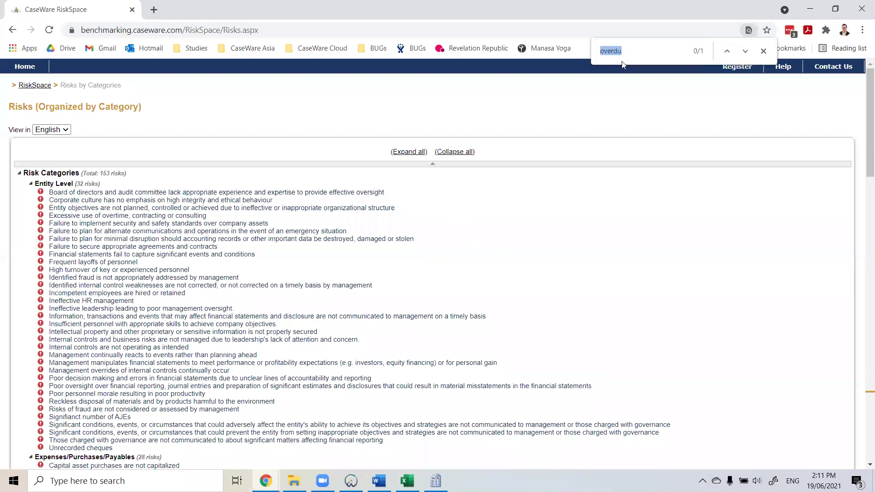
text(receiv)
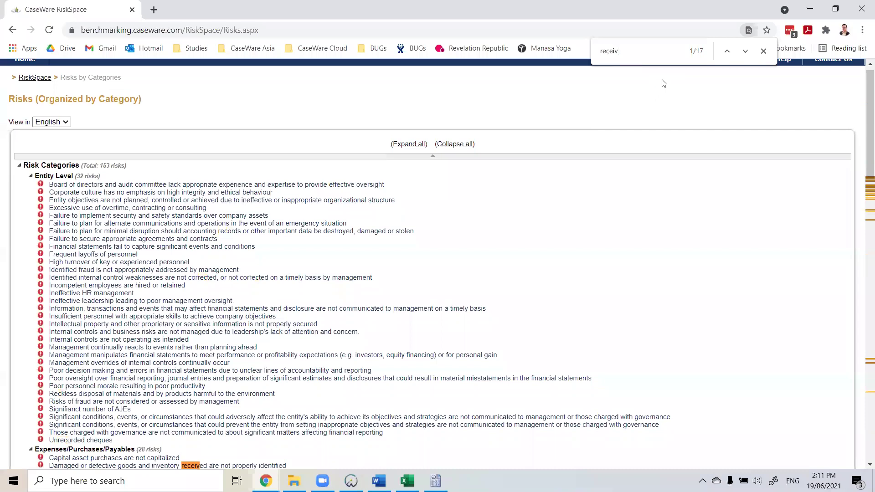
text(a)
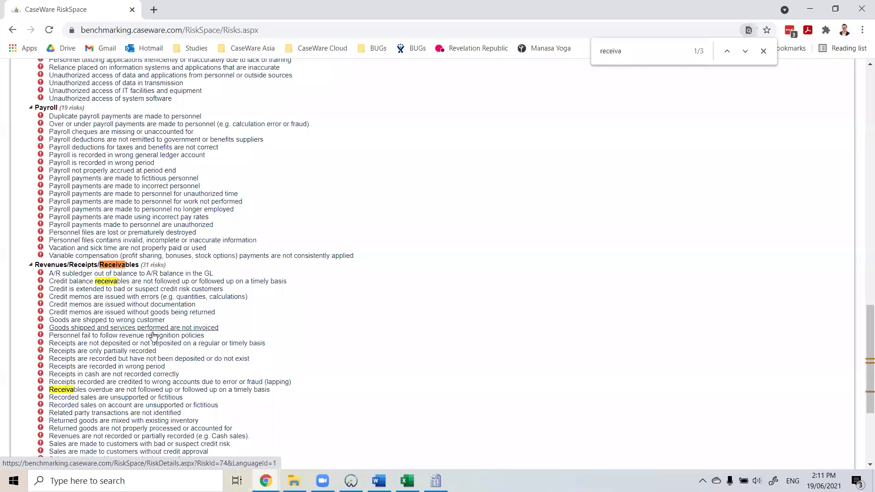
scroll(142, 365, down, 1)
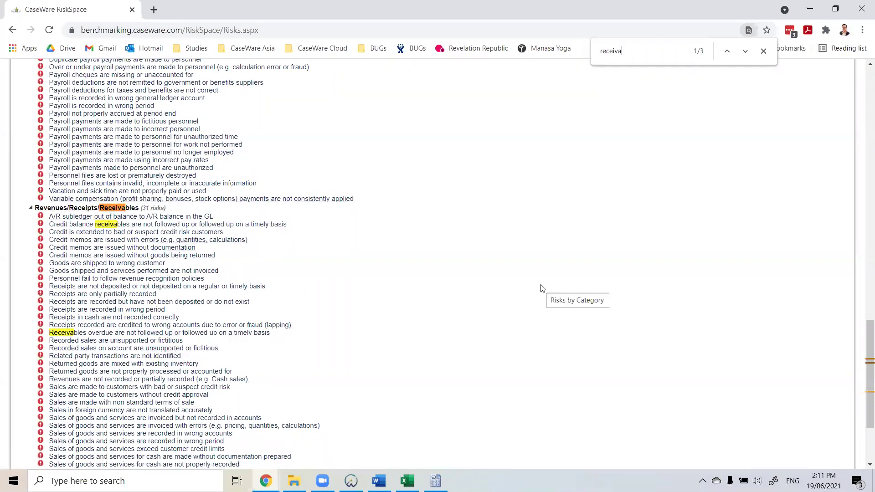
click(77, 226)
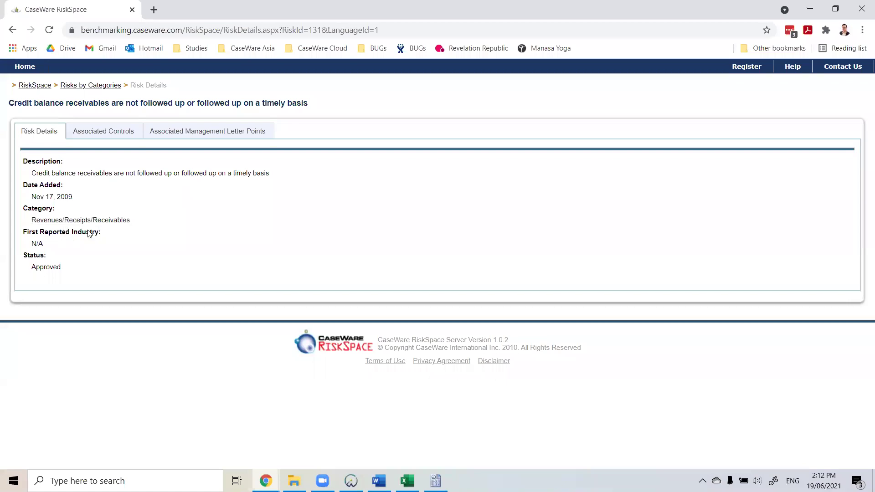
- Examine the risk's associated controls and management letter points, including the Competent staff point on adequate education, and return to the risk details
click(117, 135)
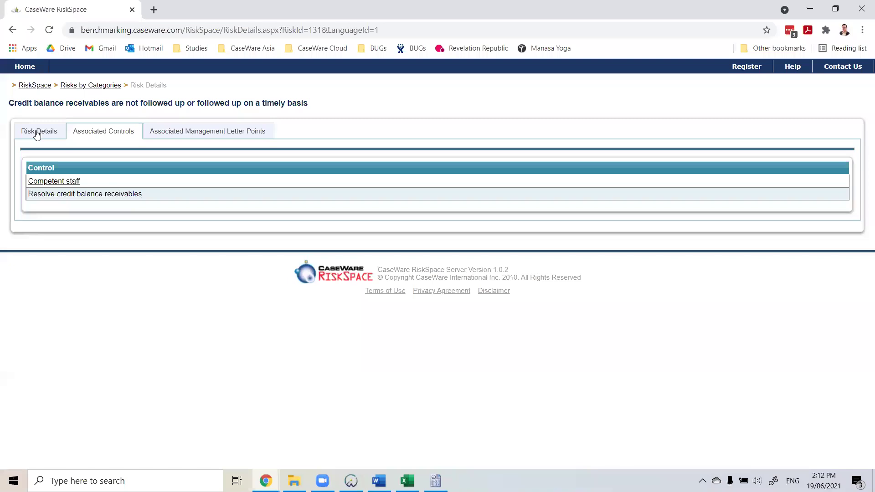
click(182, 135)
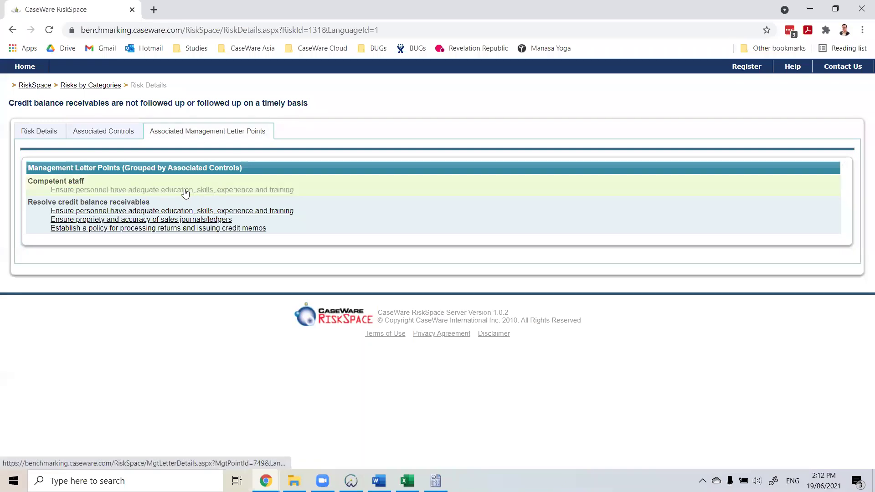
click(120, 192)
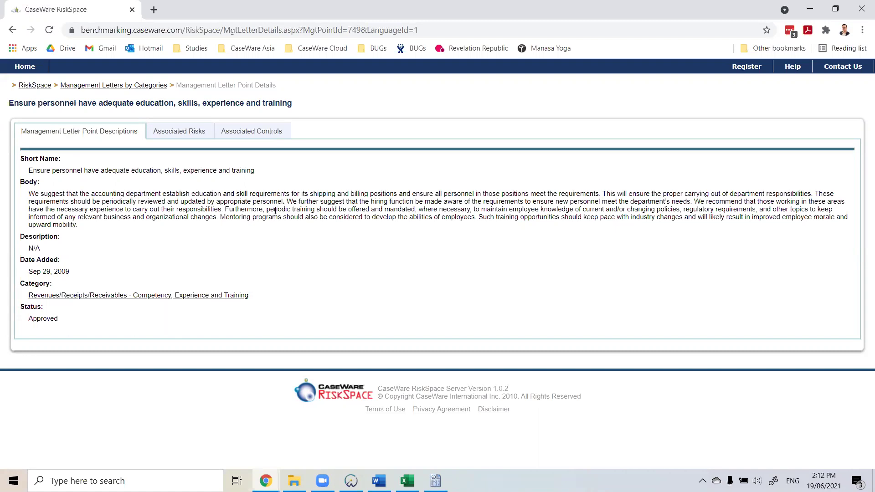
click(13, 31)
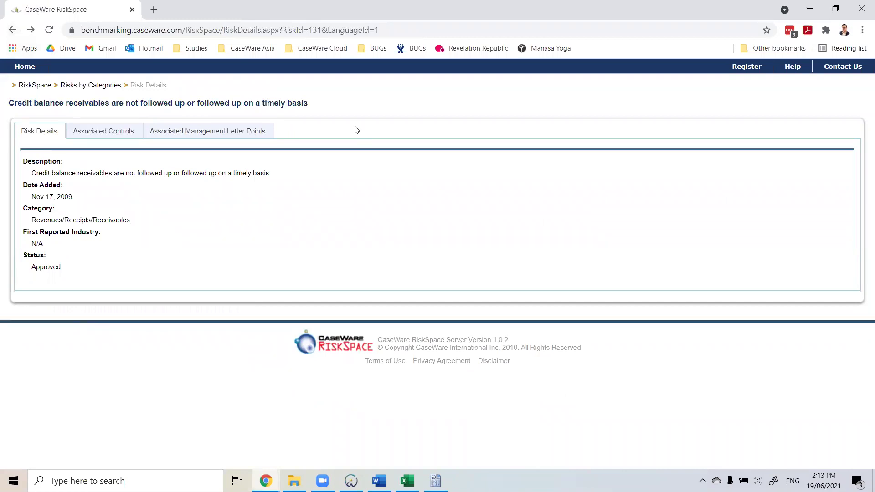
- Close the RiskSpace browser window and close document 510, saving its changes
click(861, 15)
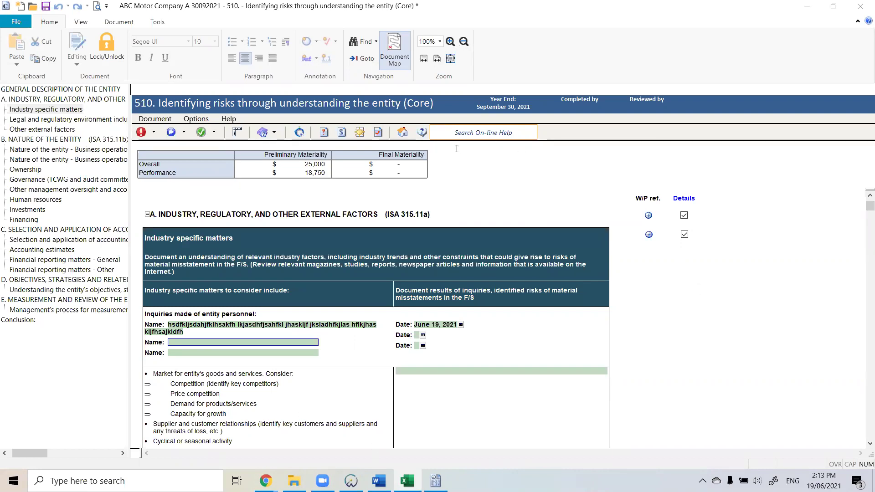
click(402, 133)
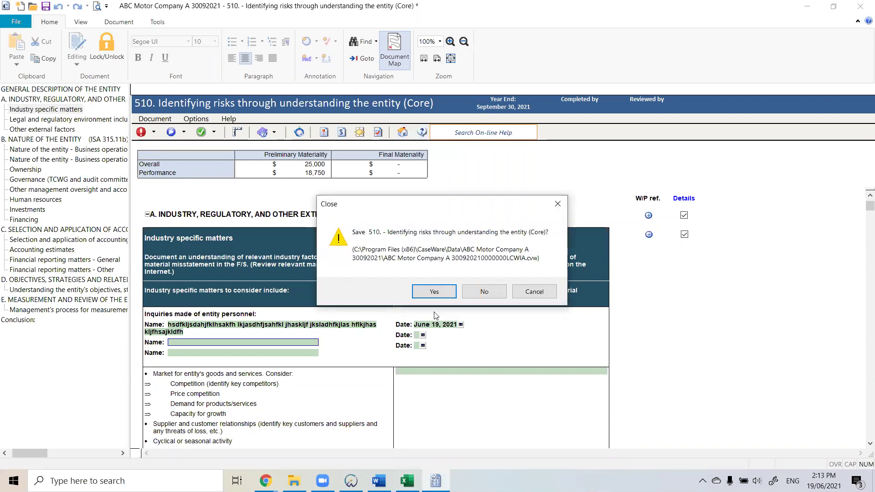
click(439, 293)
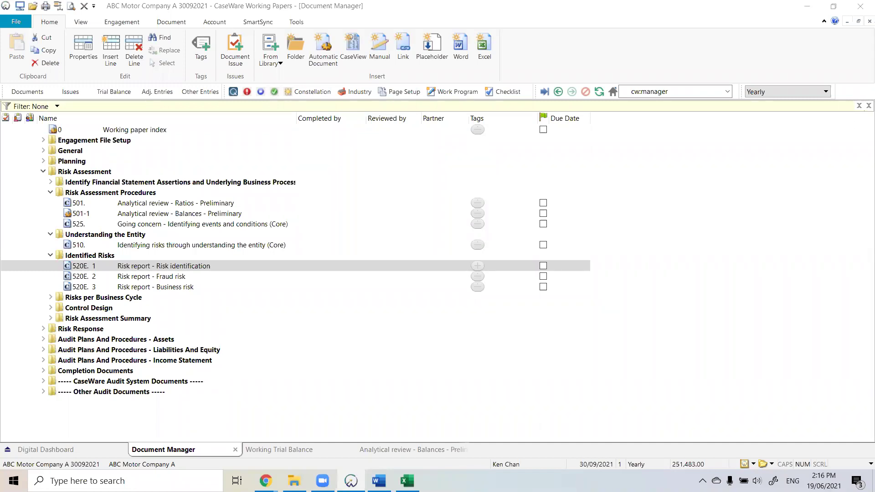
- Switch to a blank Notepad document and write "Hello everyone, we will resume at 12:25pm"
mouse_move(295, 481)
click(295, 480)
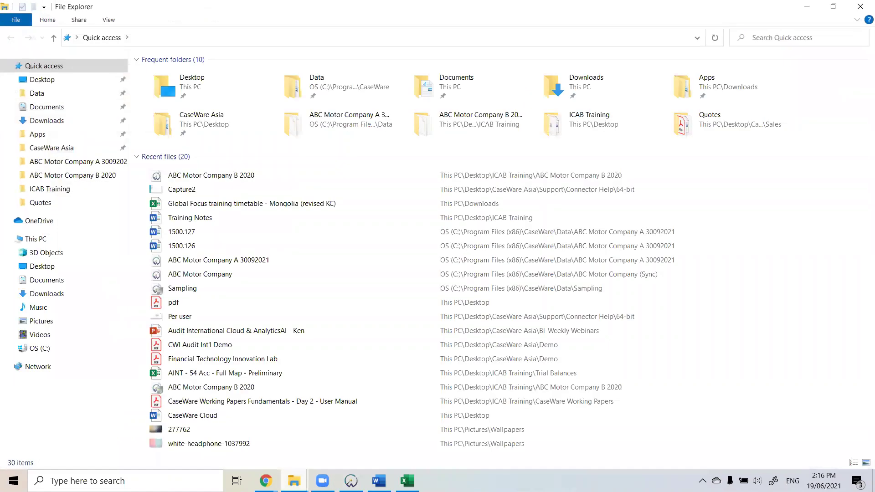
key(super)
text(note)
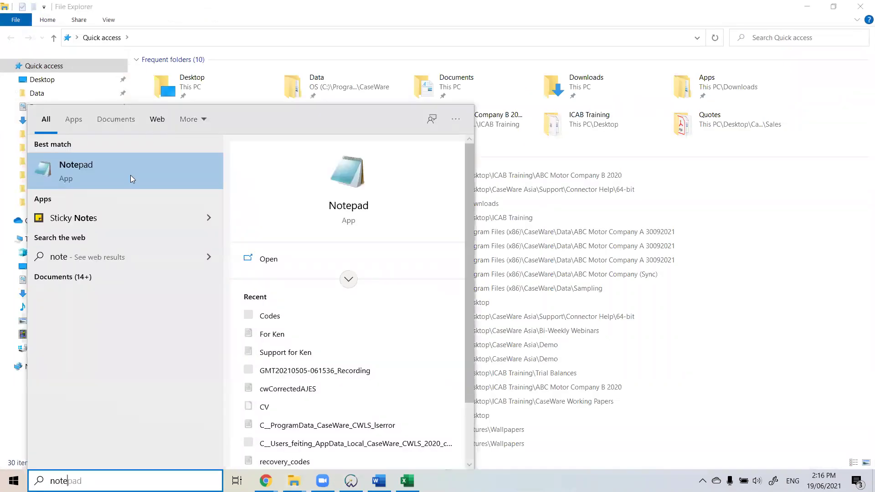
key(Return)
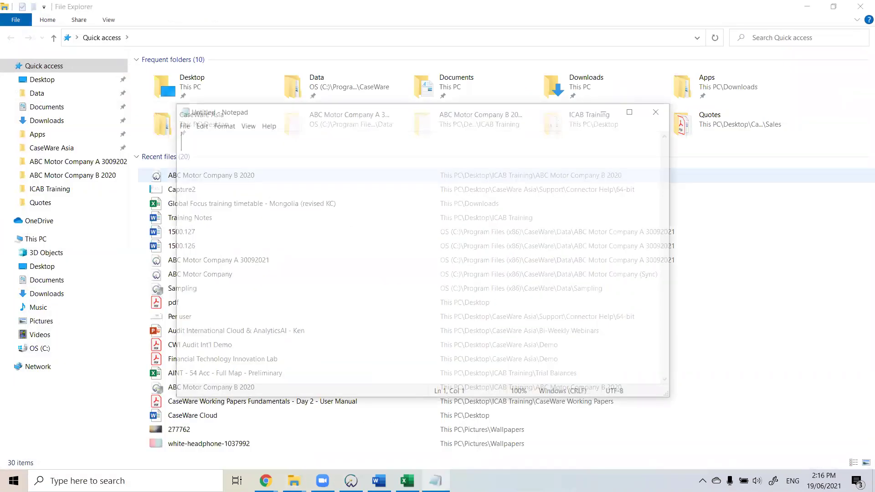
text(Hello everyone, )
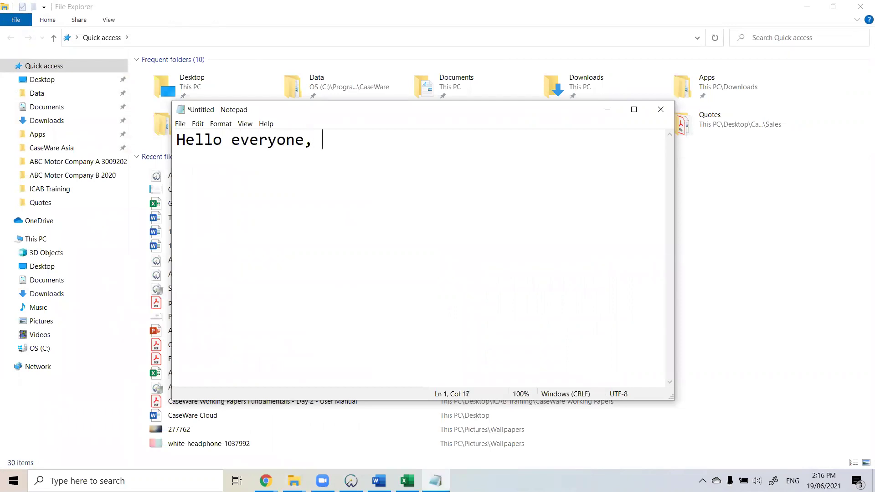
text(we will resume )
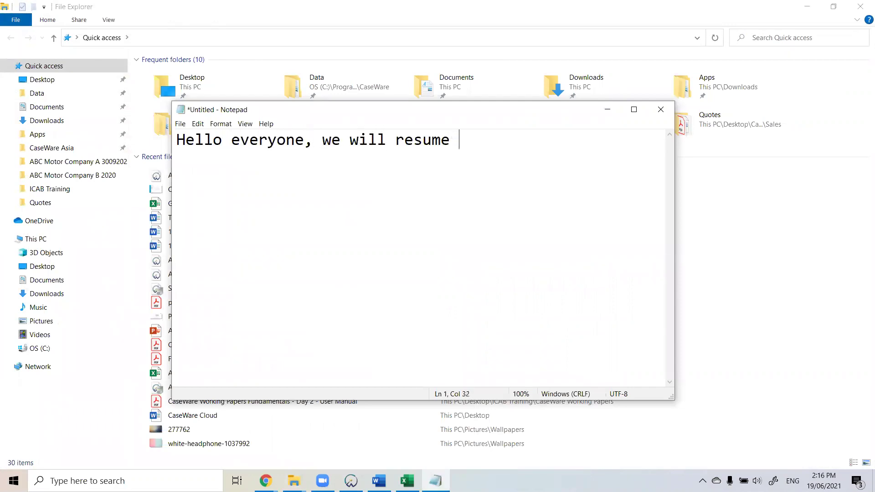
text(at 12:25pm)
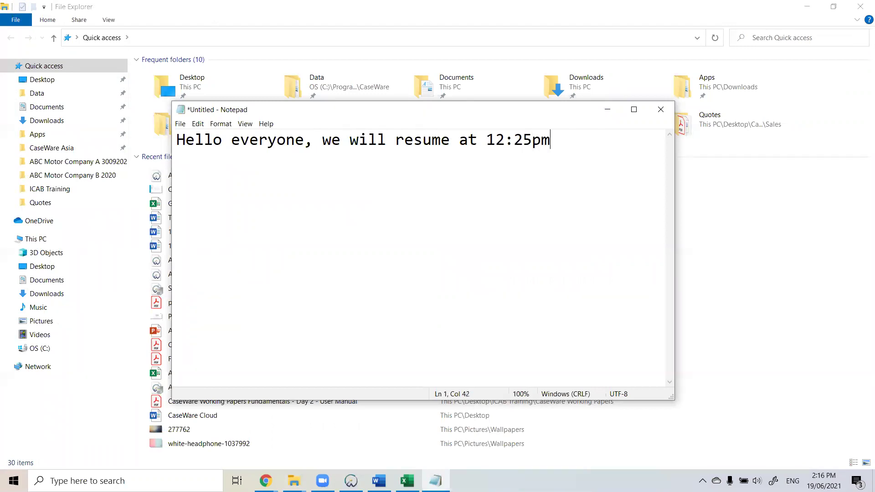
- Move the resume-time text onto a separate line and insert "we will have a 10 minute break and" after "Hello everyone,"
click(323, 144)
key(Return)
key(Return)
click(366, 142)
text(we will have a 1)
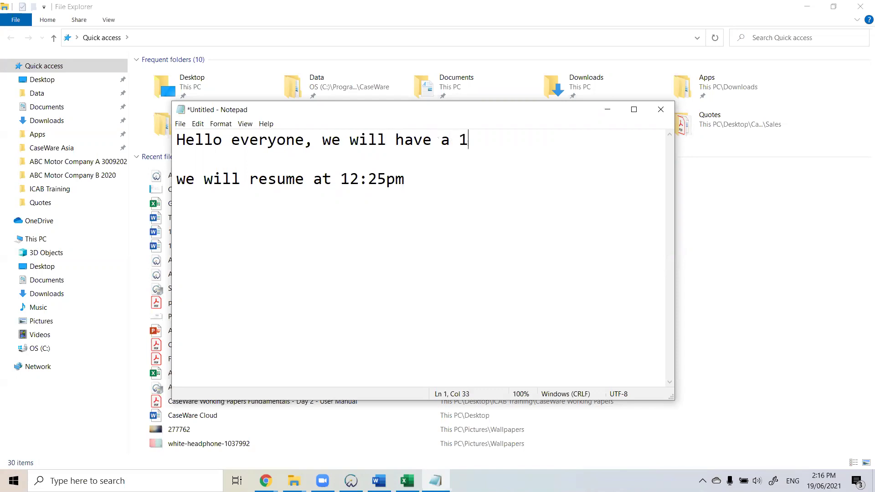
text(0 minute break and)
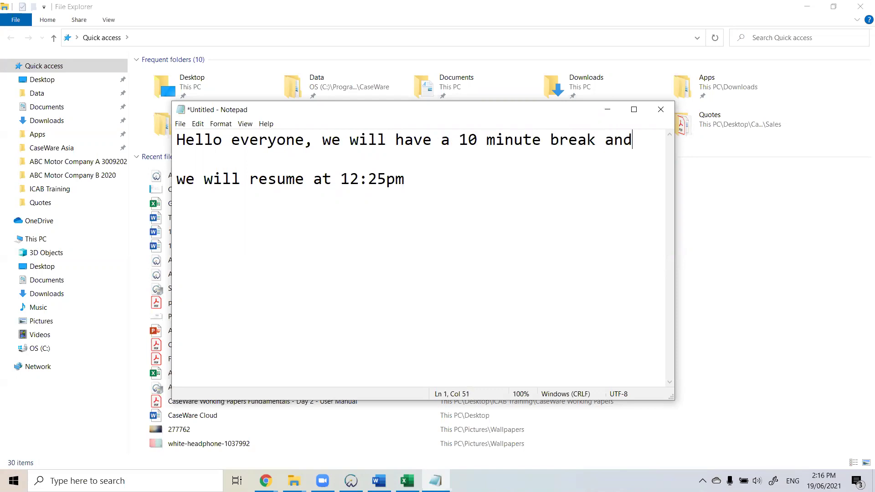
- Join the two lines and trim the wording to read "Hello everyone, we will have a 10 minute break and resume at 12:25pm"
key(Delete)
key(Delete)
key(Delete)
key(Delete)
key(Delete)
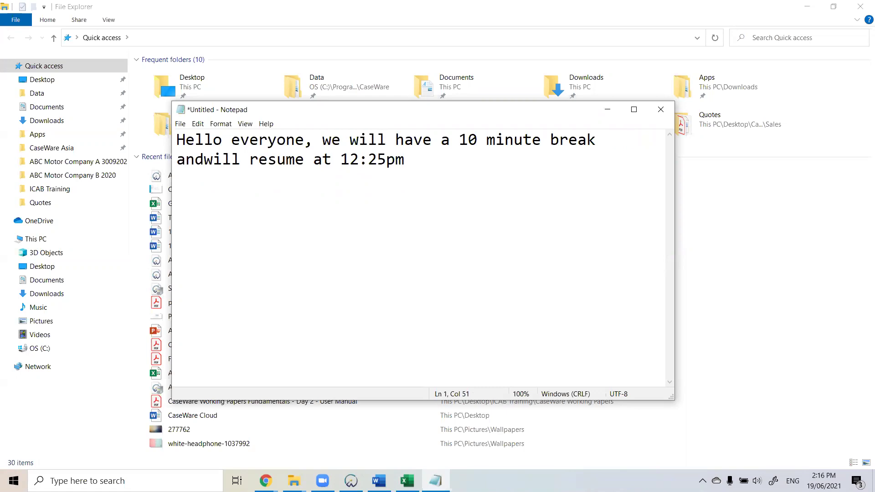
text(and)
key(Left)
key(Left)
key(Left)
key(Left)
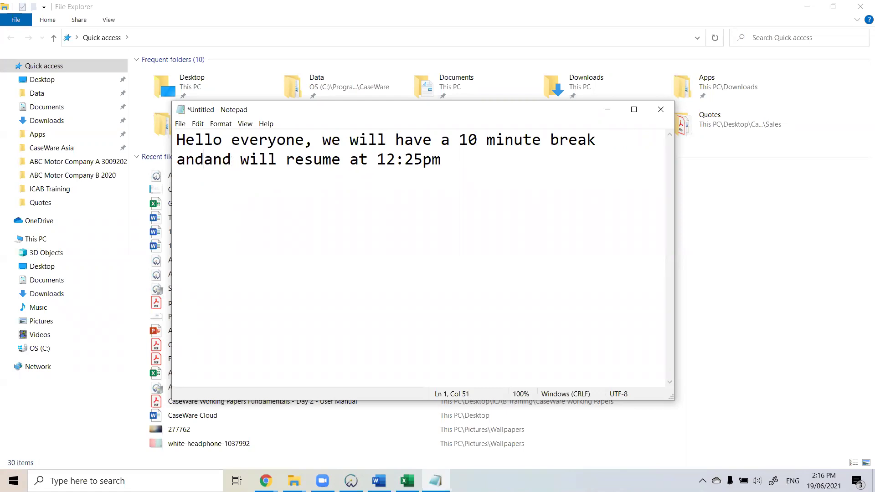
key(ctrl+shift+Right)
key(ctrl+shift+Right)
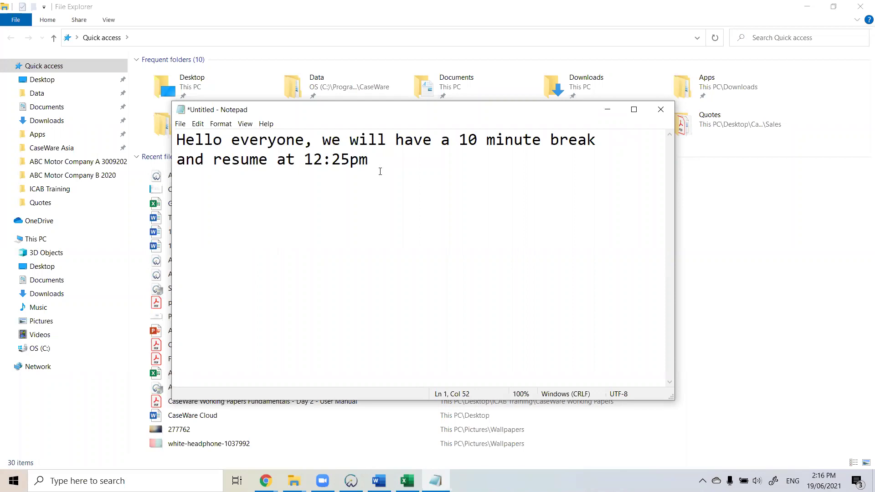
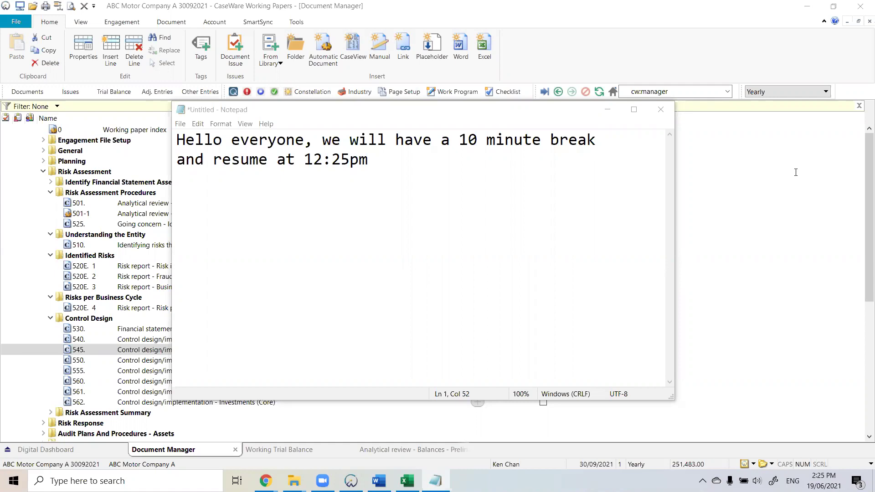
- Close the Notepad announcement without saving it
click(661, 109)
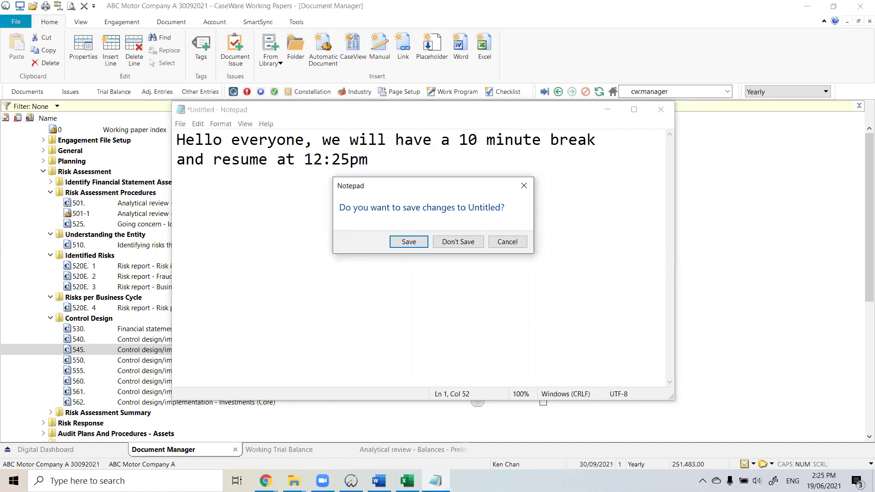
click(452, 243)
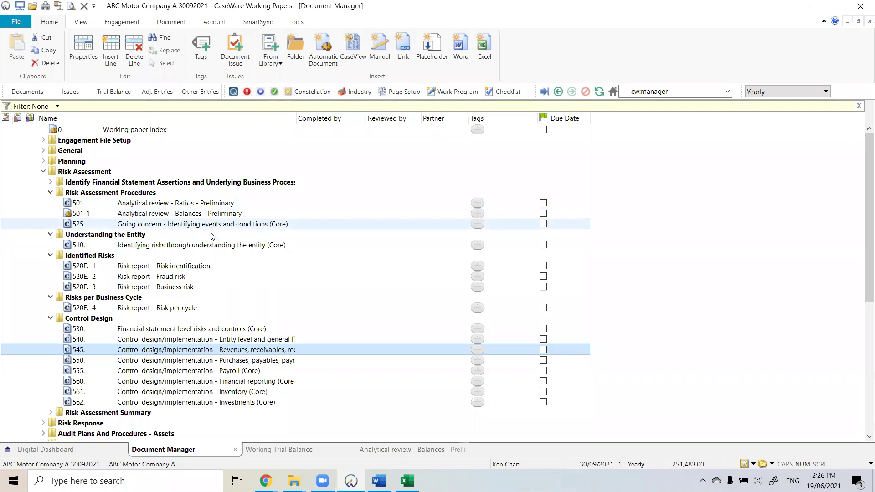
- Collapse and reopen the Risk Assessment folder, and open the FSA Financial statement areas worksheet from its financial statement assertions subfolder
click(51, 192)
click(44, 172)
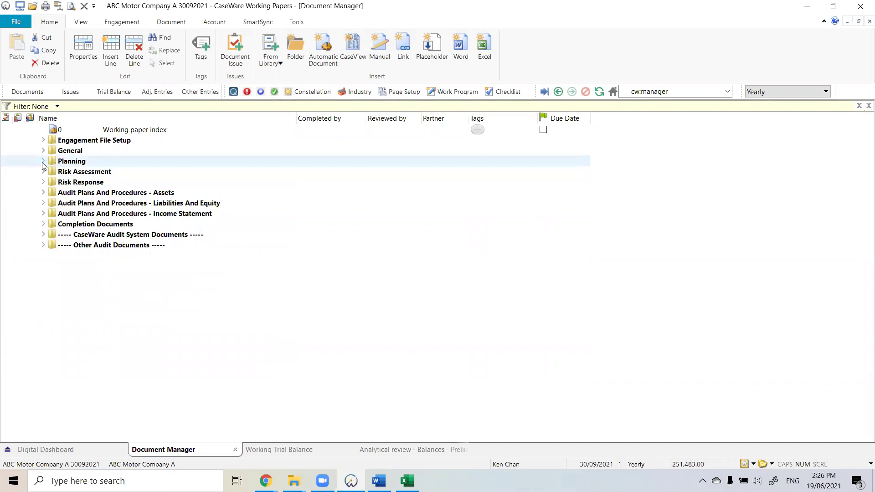
click(43, 172)
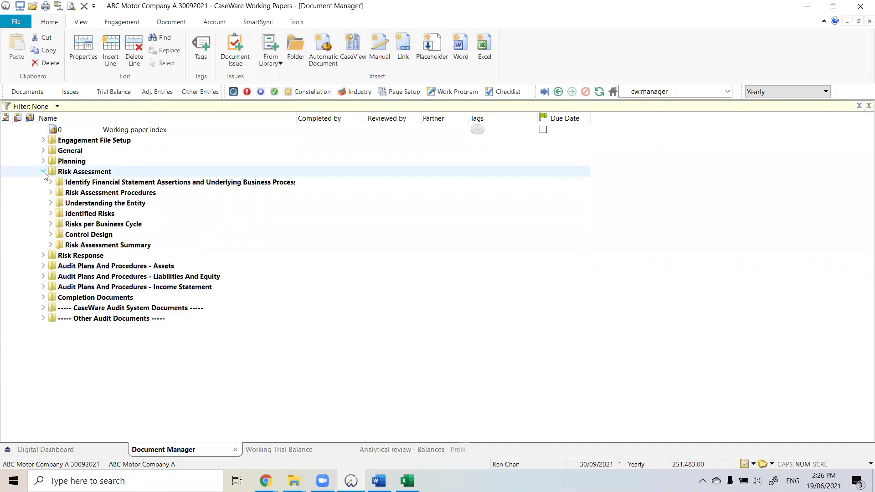
click(50, 182)
click(101, 193)
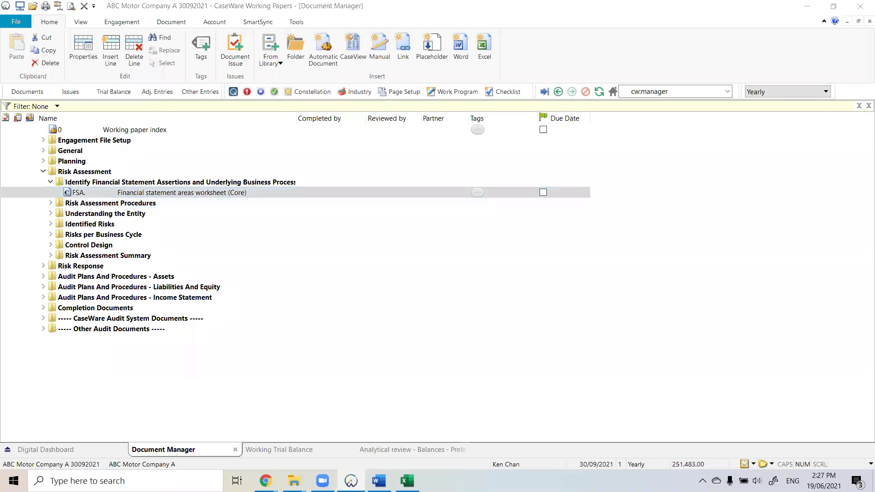
click(100, 193)
double_click(99, 192)
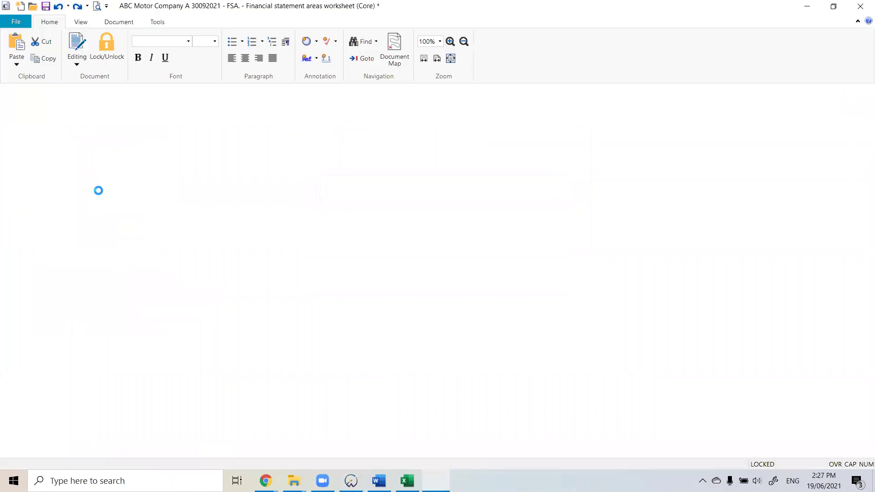
- Show the worksheet's Planning view and examine the risk references for the entity level, receivables and inventories rows
click(66, 152)
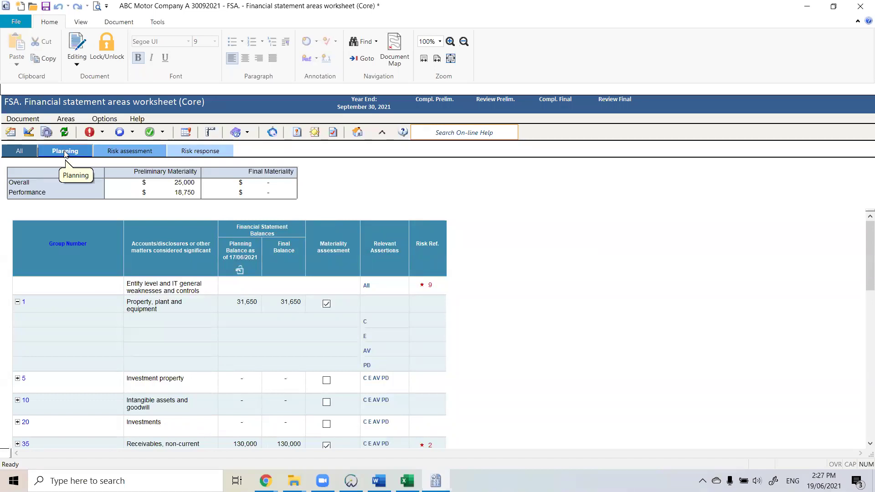
scroll(111, 228, down, 1)
scroll(110, 232, up, 1)
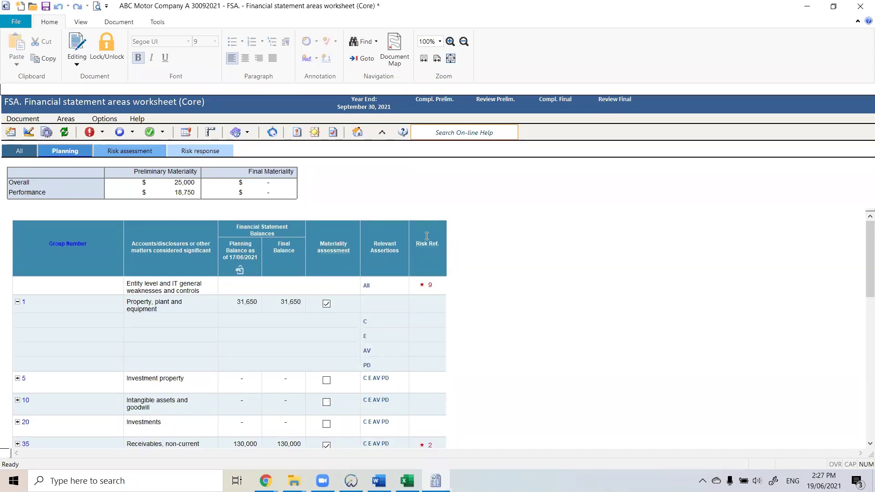
click(447, 219)
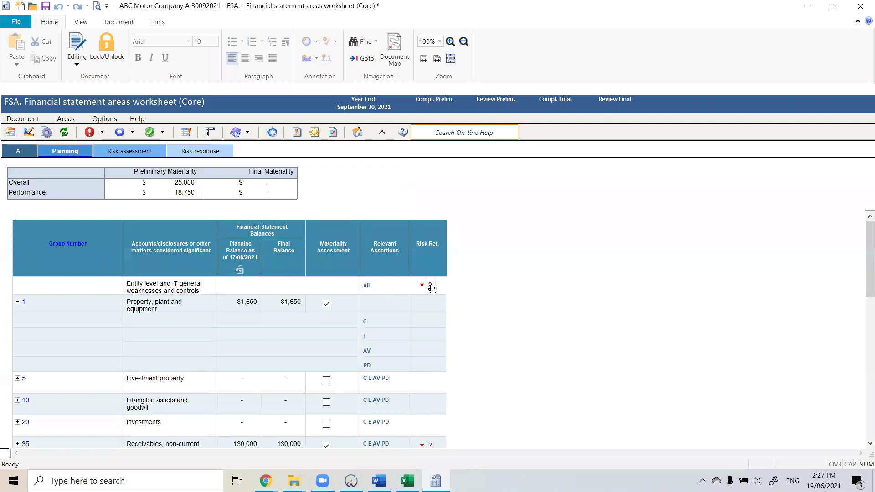
mouse_move(432, 288)
scroll(471, 303, down, 3)
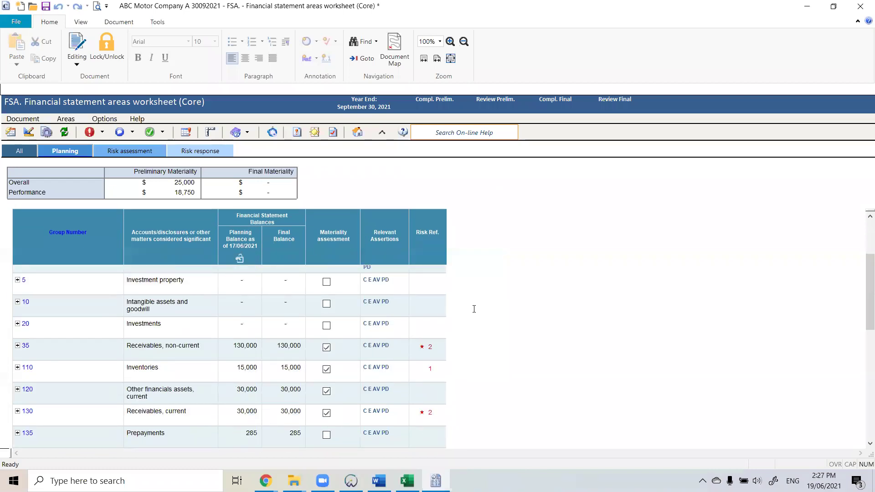
scroll(472, 311, down, 1)
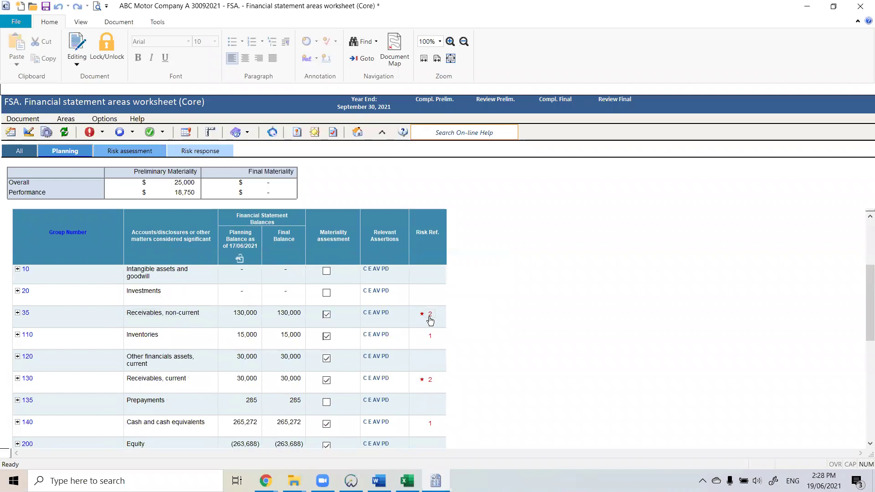
mouse_move(431, 321)
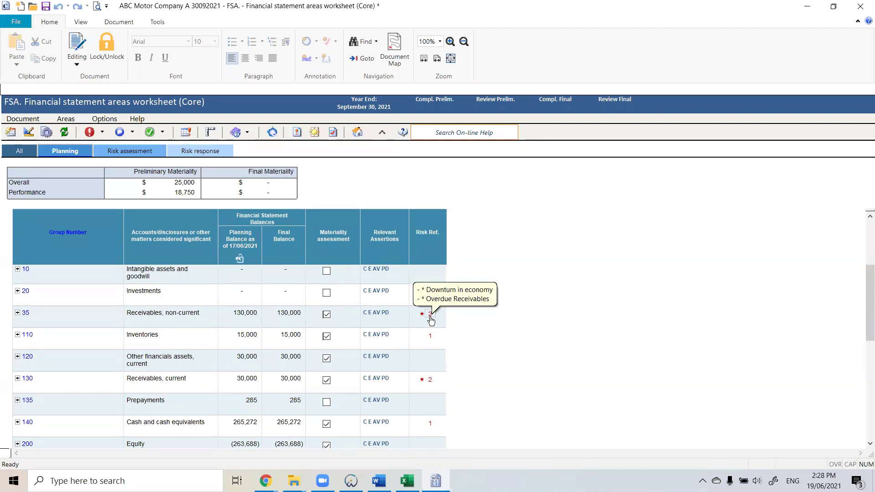
mouse_move(432, 381)
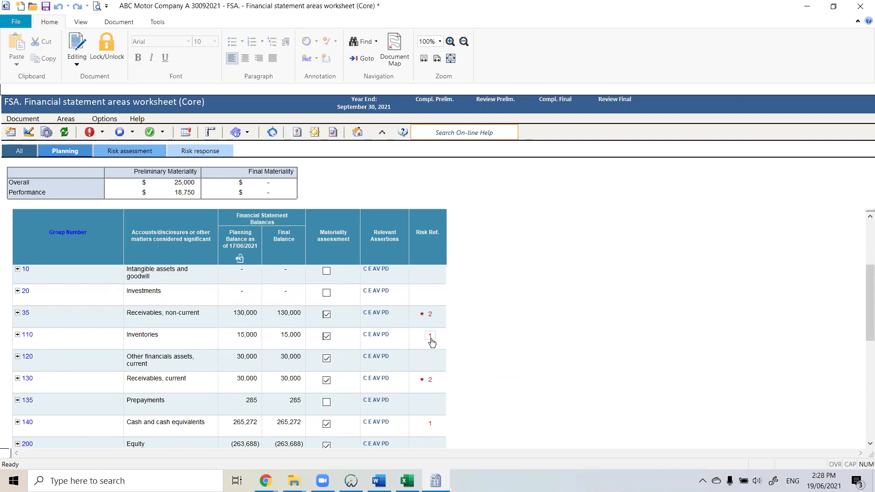
mouse_move(432, 342)
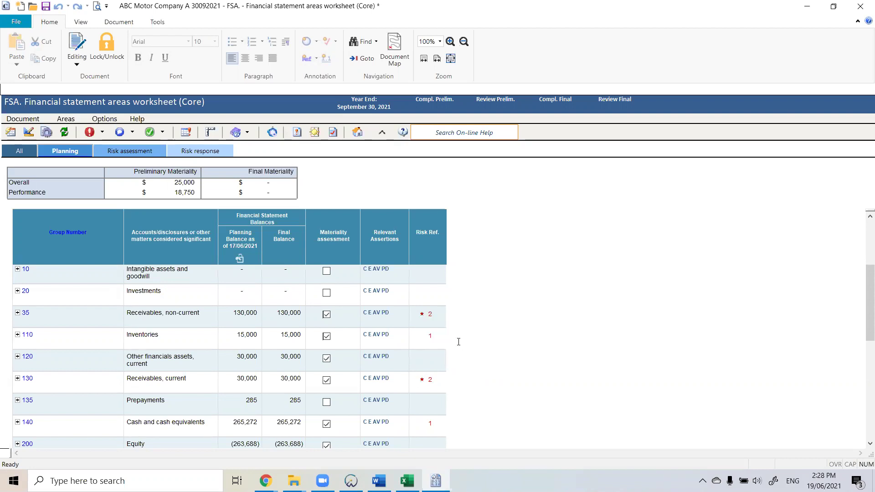
scroll(468, 343, down, 1)
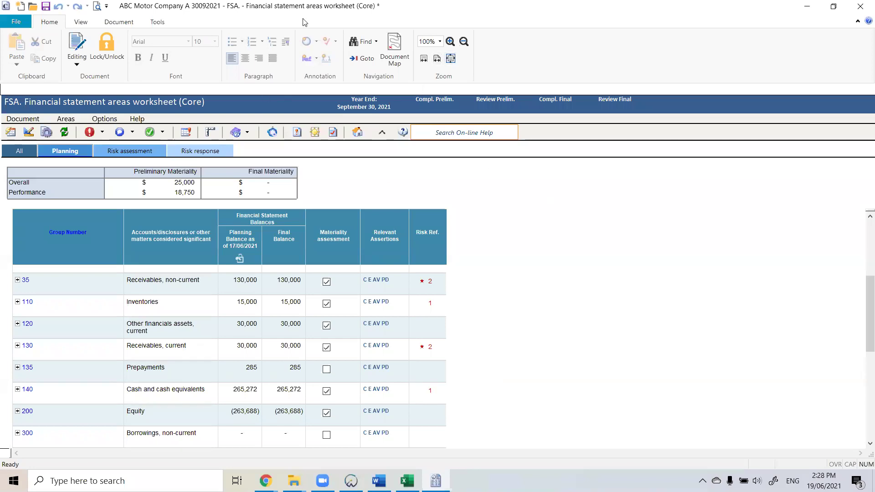
- Examine the significant risk marker on Receivables, current and the risk references listed for Revenues
click(450, 42)
scroll(567, 357, down, 2)
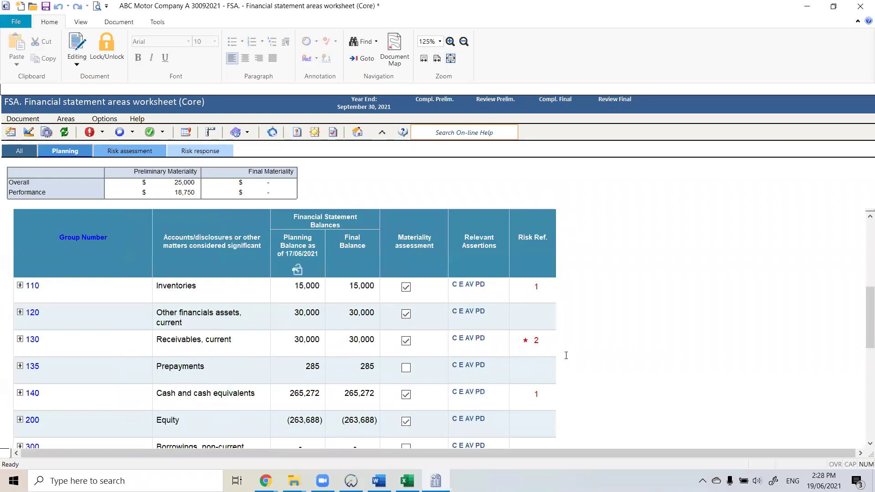
mouse_move(541, 359)
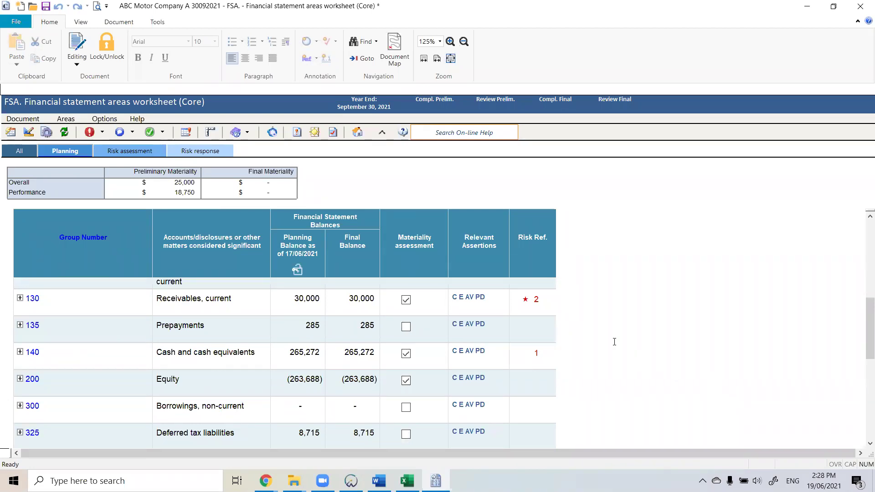
mouse_move(526, 302)
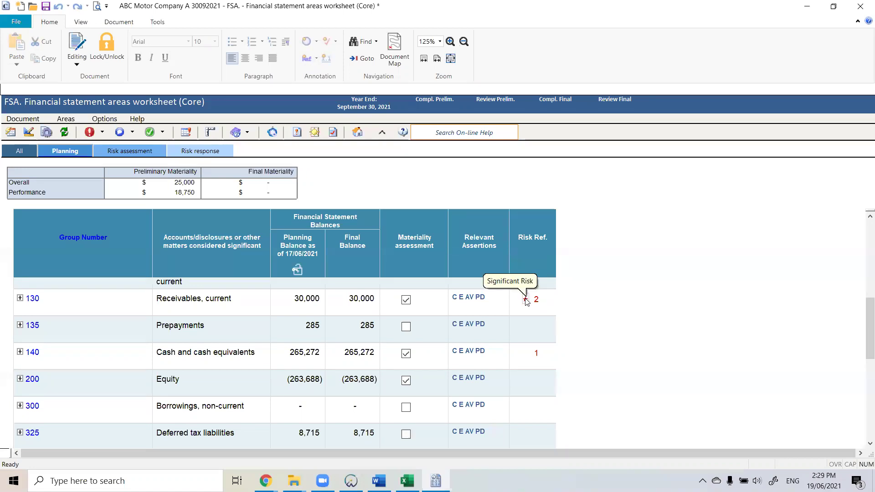
scroll(595, 350, down, 5)
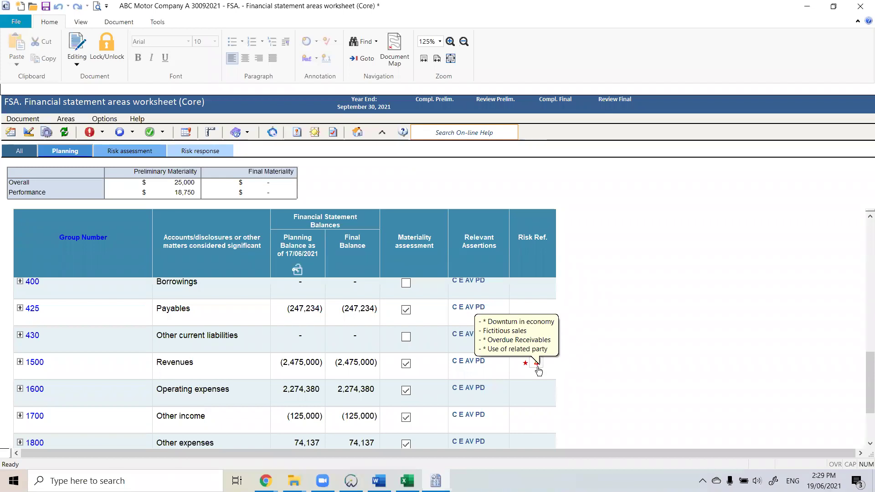
click(648, 366)
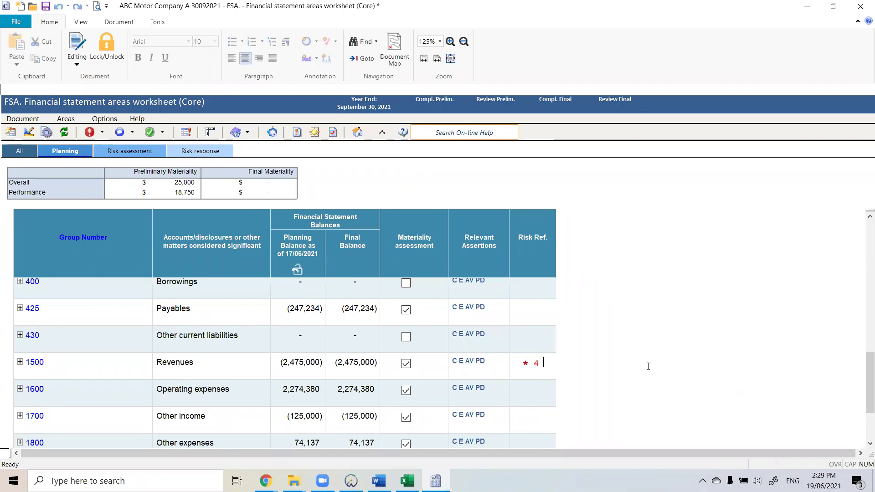
- Examine the inherent risk, control risk and RMM columns in the worksheet's Risk assessment view, and return to the Document Manager
click(143, 149)
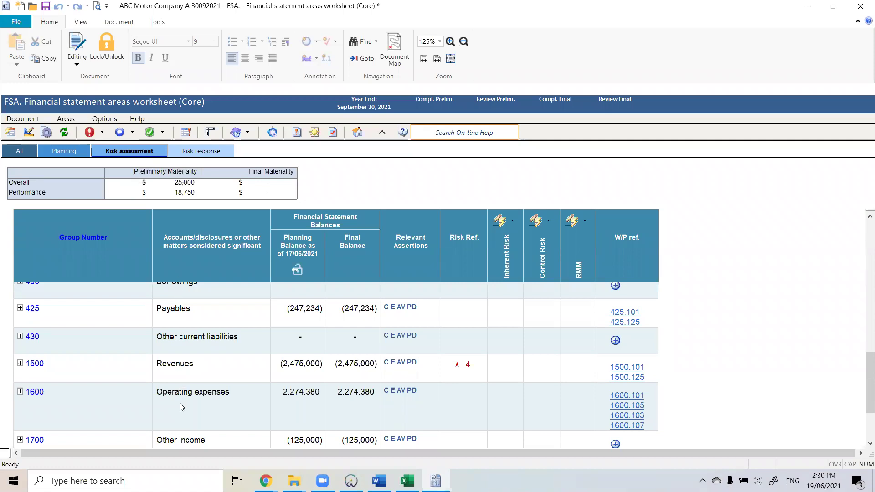
scroll(183, 404, up, 5)
scroll(182, 404, up, 6)
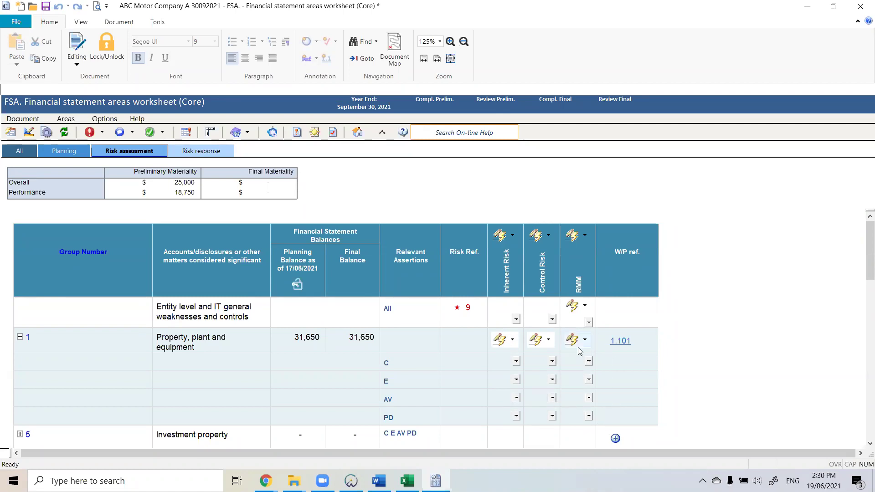
click(358, 133)
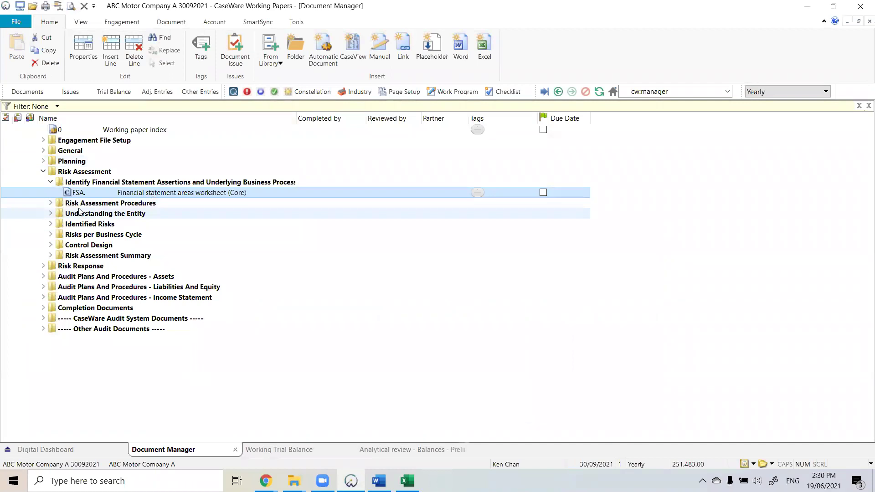
- Open document 510, Identifying risks through understanding the entity, from the Understanding the Entity folder
click(51, 213)
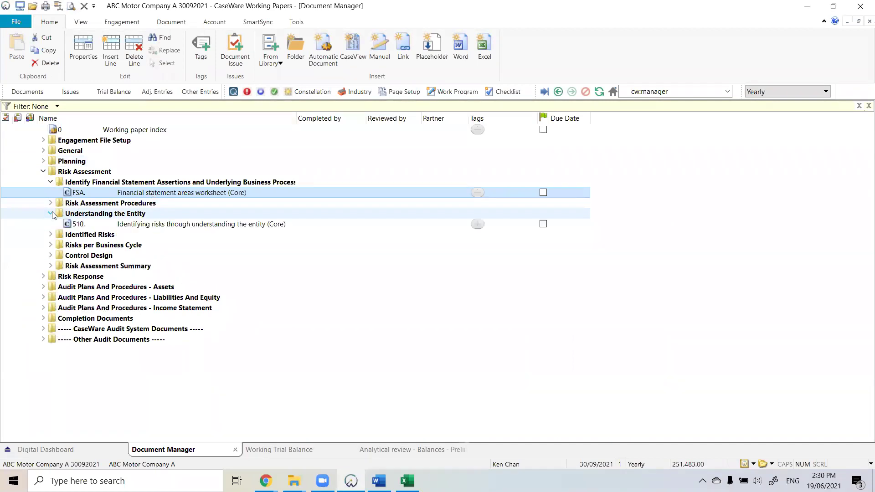
click(87, 225)
double_click(87, 225)
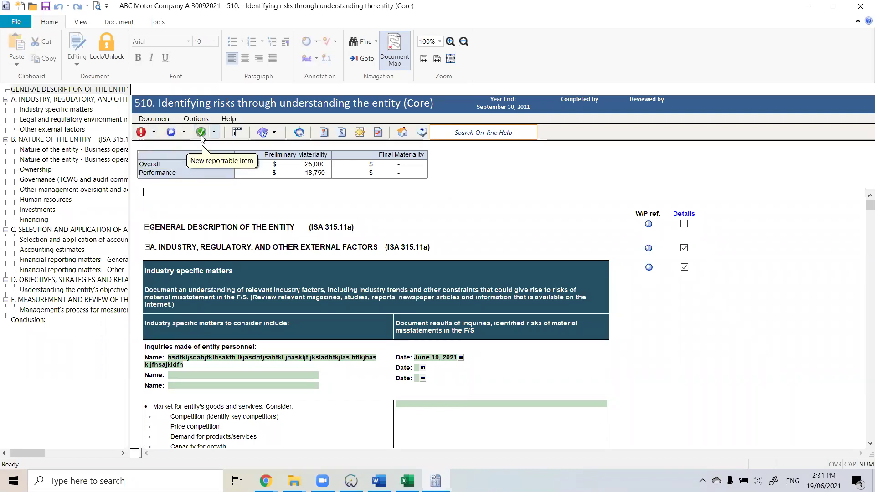
- Start a new control in document 510 from the overview of risks, controls and reportable items
click(171, 132)
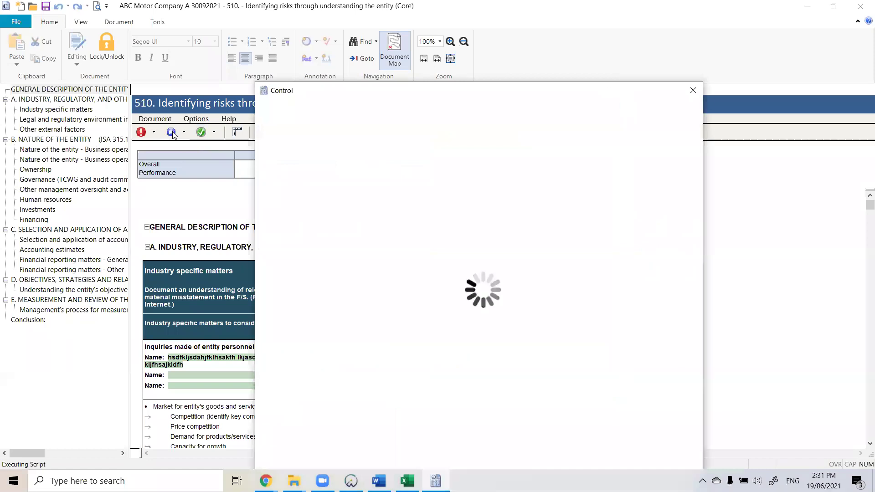
drag(422, 90, 355, 35)
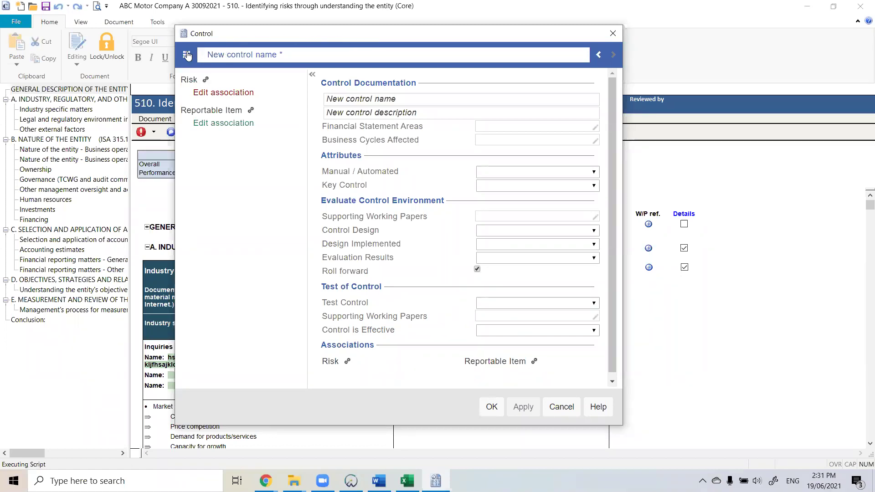
click(225, 52)
click(213, 135)
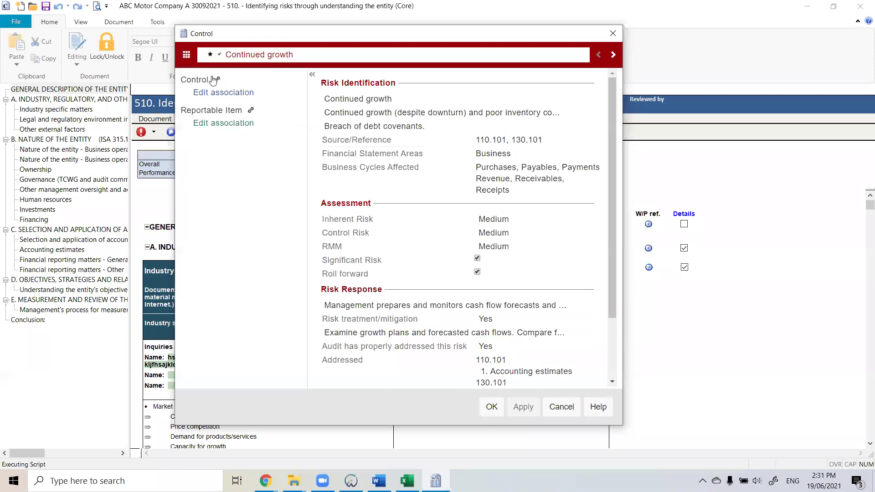
click(188, 57)
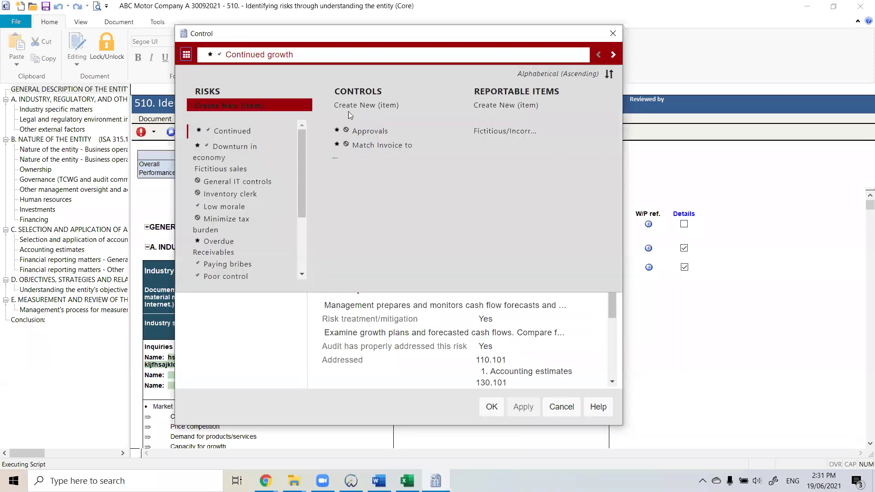
click(374, 108)
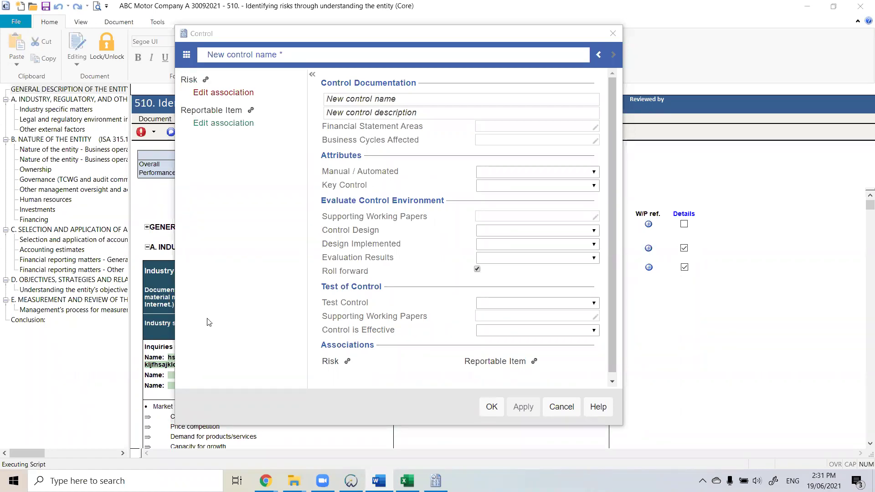
- Name the control Competent Staff and describe it as "Management has implemented a policy on staff hiring and training. Enter all of that information in here."
click(369, 100)
text(Competent Staff)
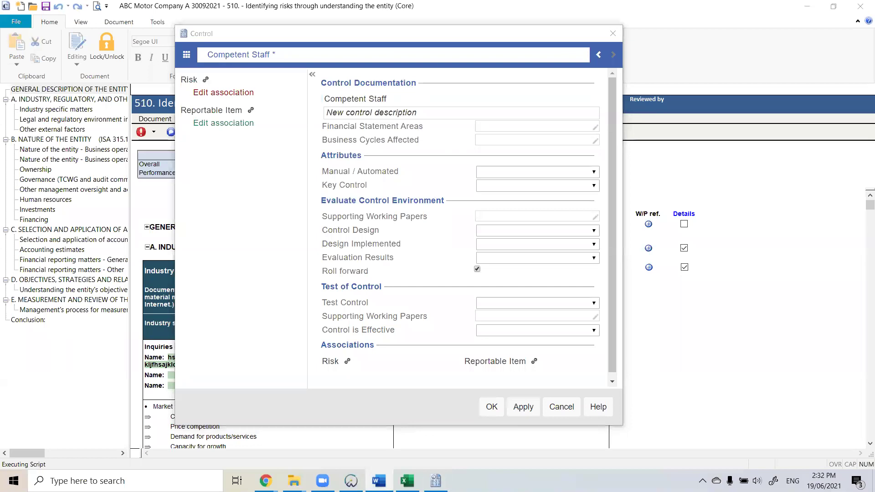
click(463, 118)
text(Management has implemented a policy on staff hiring and training)
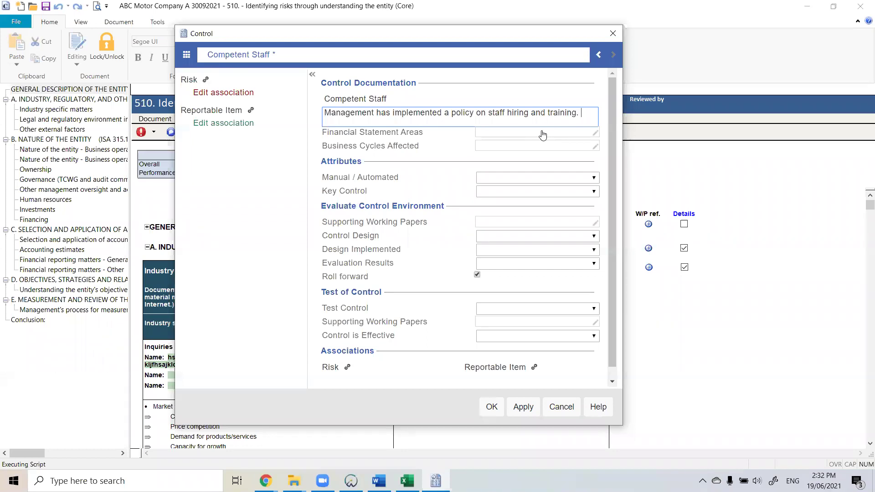
text(Enter all of th)
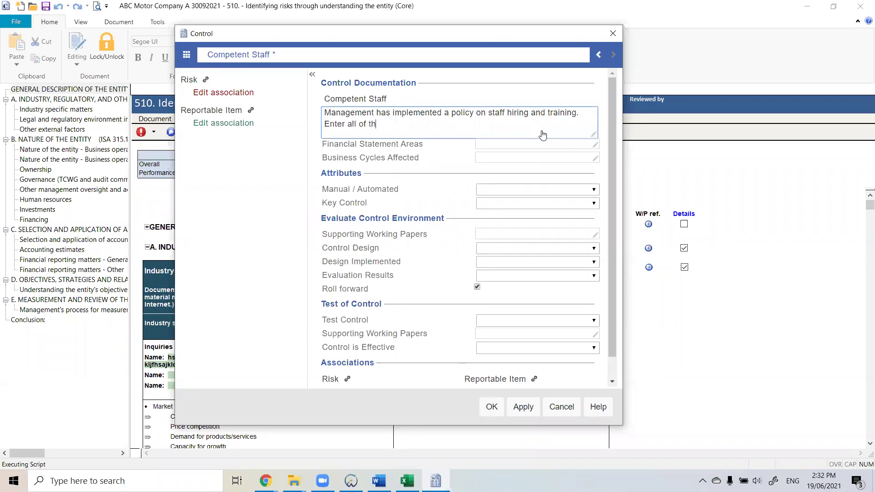
text(at information in here.)
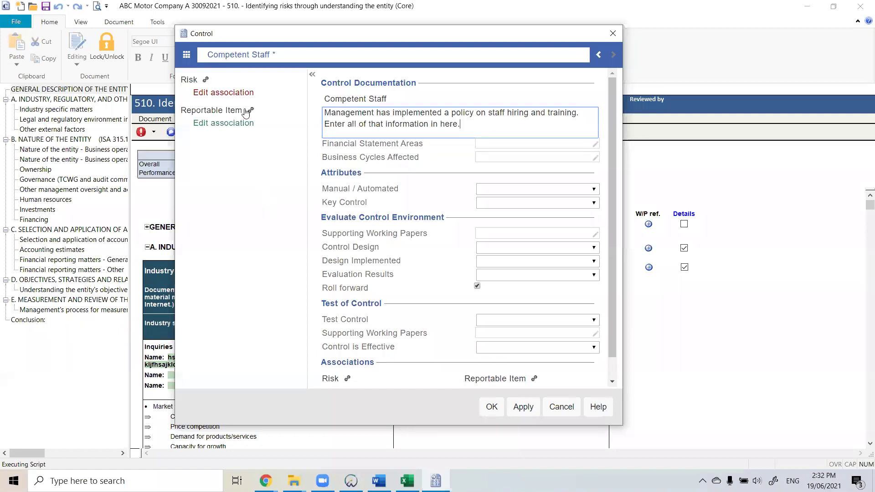
- Associate the control with the risks Fictitious sales, General IT controls, Overdue Receivables, Receipts not deposited and Revenue recognition
click(236, 92)
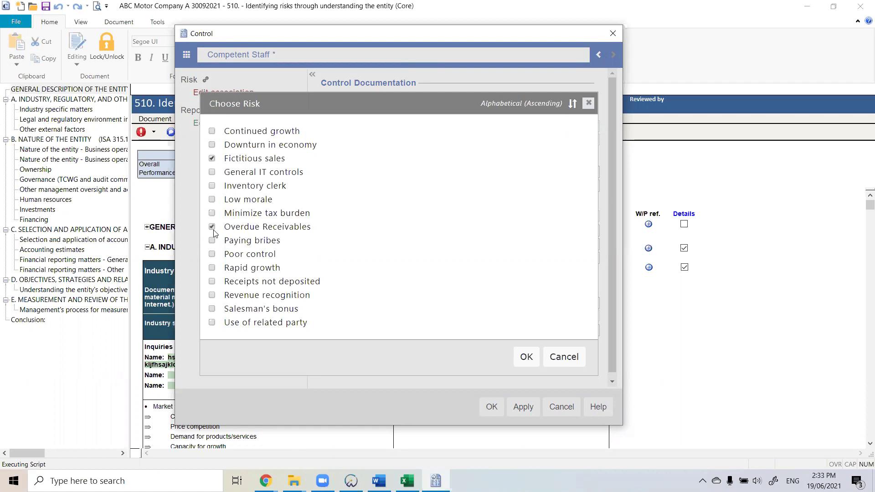
click(212, 296)
click(527, 357)
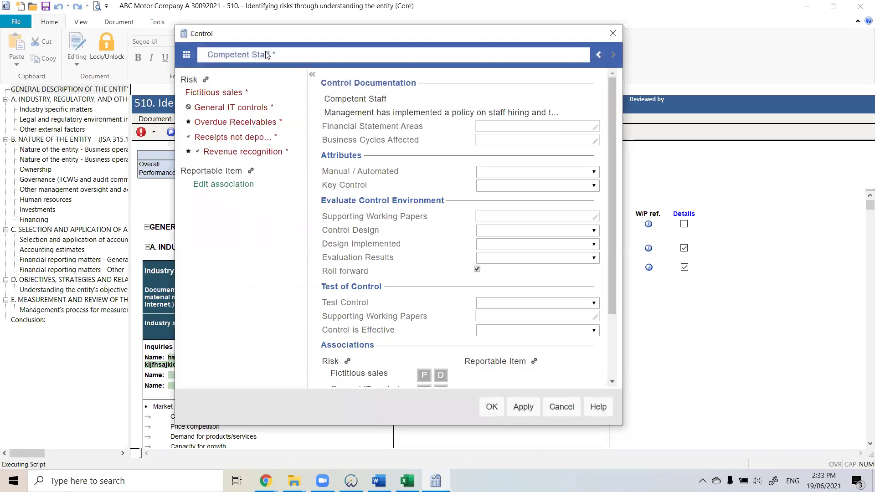
- Select Receivables, non-current, Inventories, Receivables, current, Cash and cash equivalents, and Revenues as the control's financial statement areas
click(530, 135)
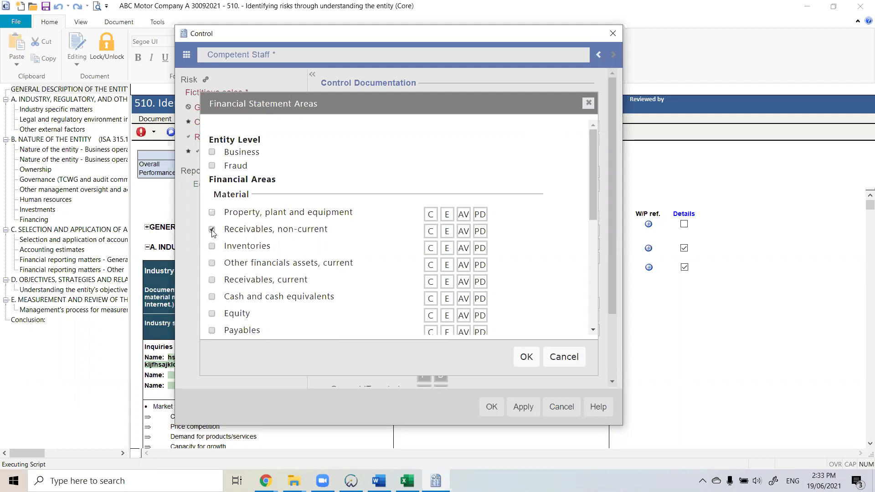
click(212, 247)
scroll(276, 253, down, 3)
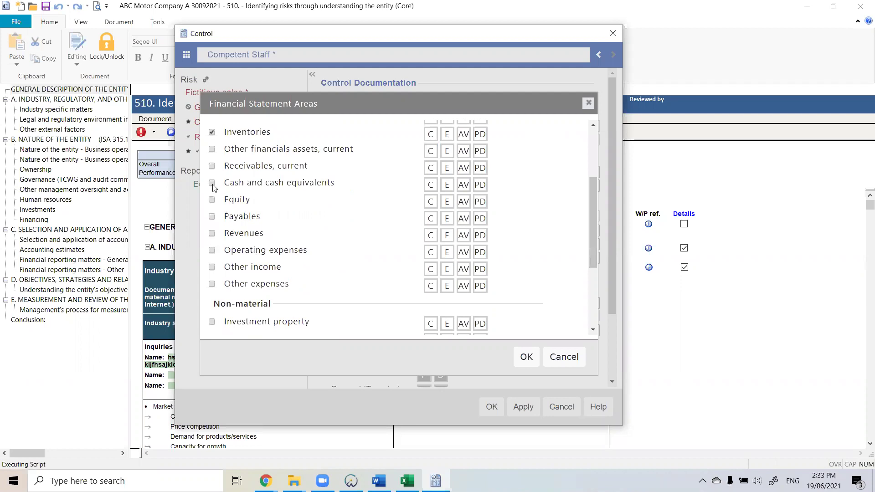
scroll(218, 199, up, 2)
click(211, 223)
scroll(297, 231, up, 1)
scroll(306, 233, down, 1)
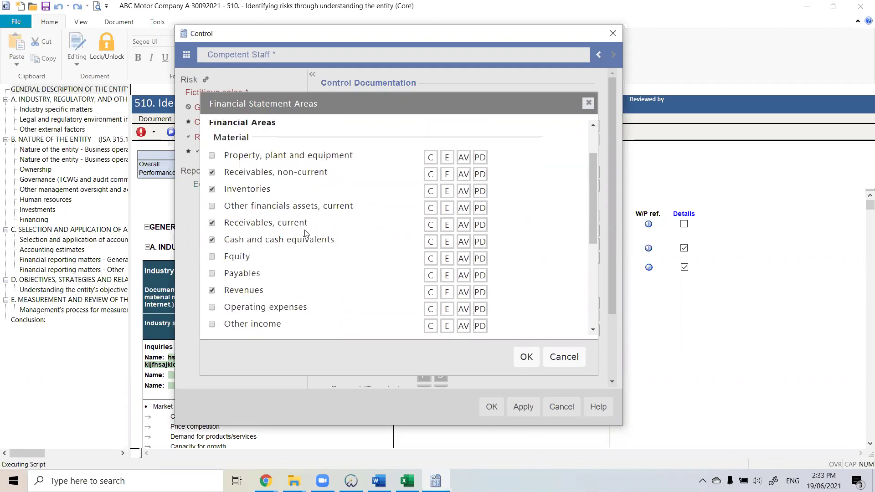
- Assign assertions C, E and AV to both receivables areas and Inventories, and C and E to Cash and cash equivalents and Revenues
click(427, 177)
click(447, 174)
click(463, 174)
click(447, 191)
click(430, 191)
click(463, 191)
click(447, 225)
click(430, 225)
click(463, 224)
click(437, 242)
click(447, 242)
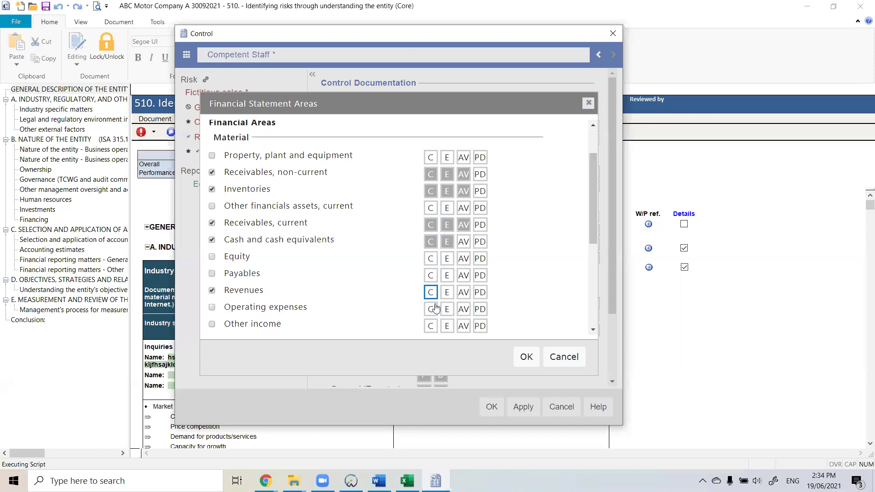
click(446, 293)
click(430, 294)
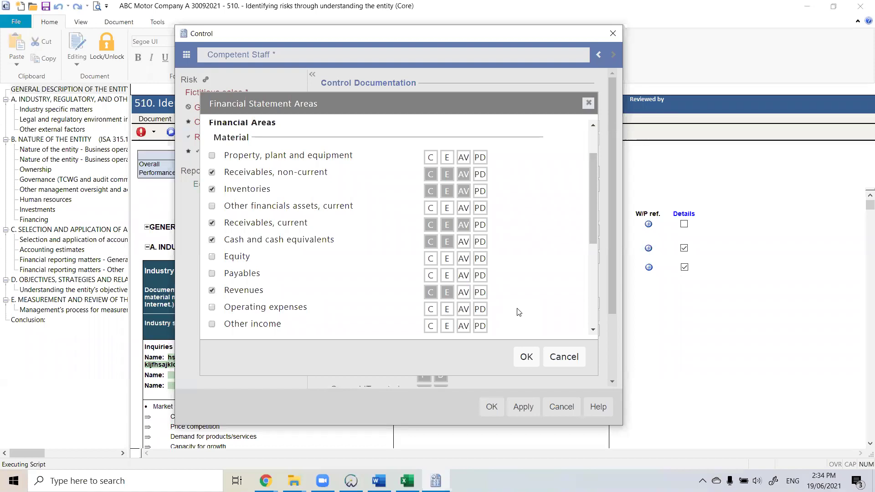
scroll(332, 255, down, 3)
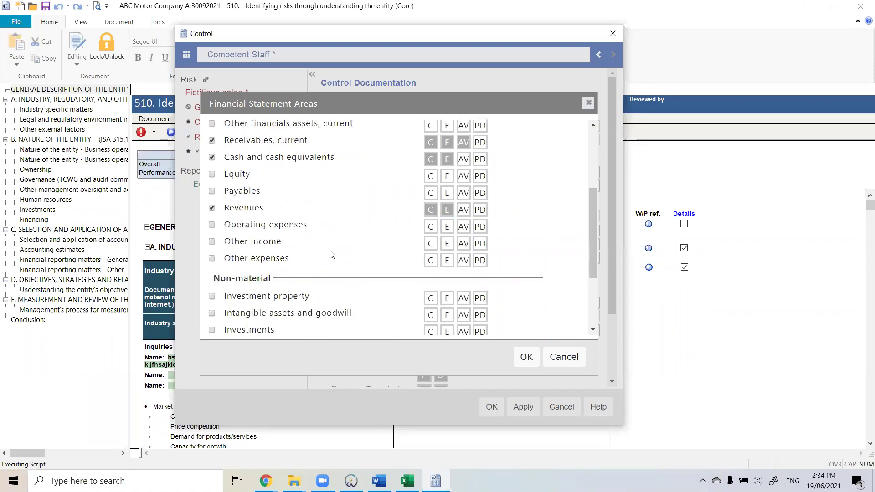
scroll(332, 255, down, 3)
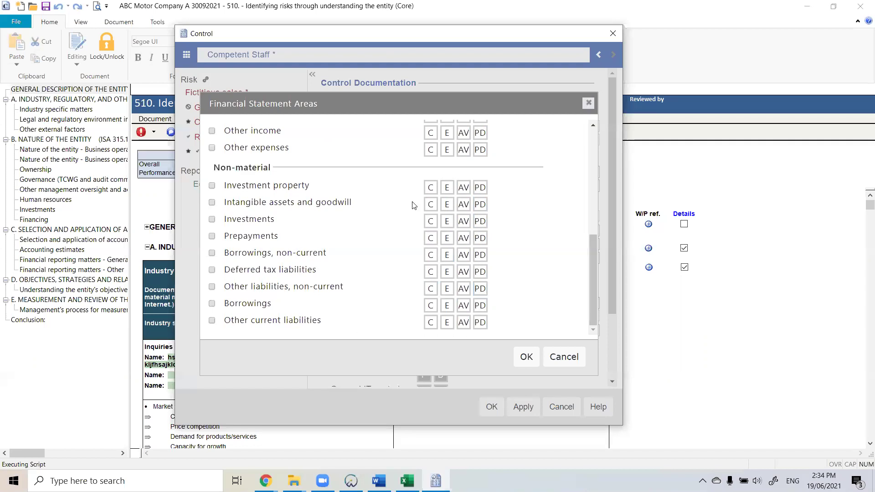
click(525, 357)
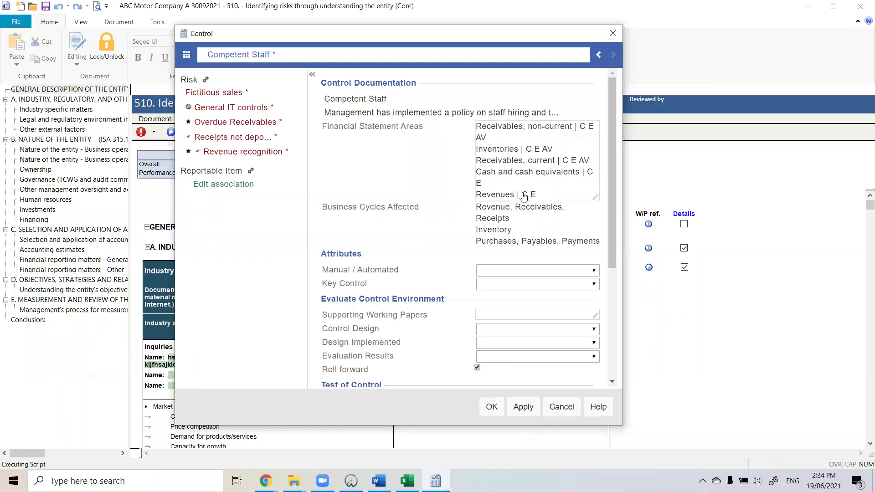
- Accept the preselected business cycles, and classify the control as Manual with Key Control set to Yes
click(533, 225)
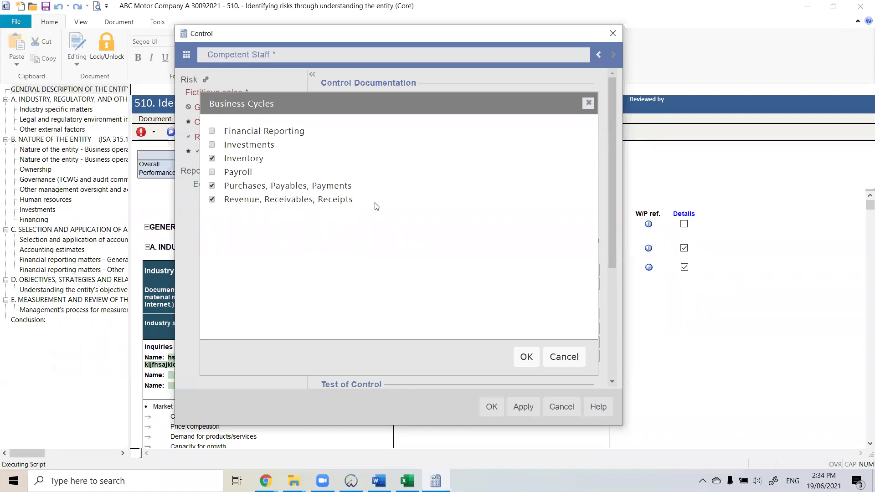
click(529, 357)
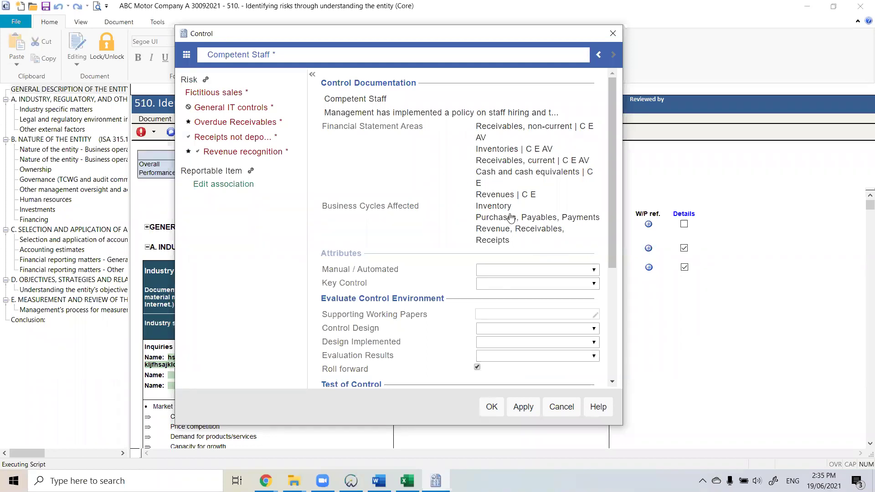
scroll(469, 240, down, 2)
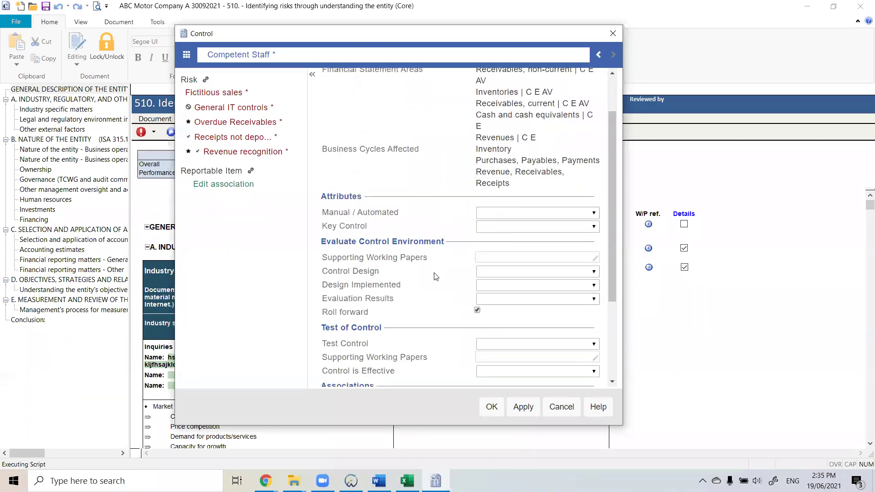
click(517, 214)
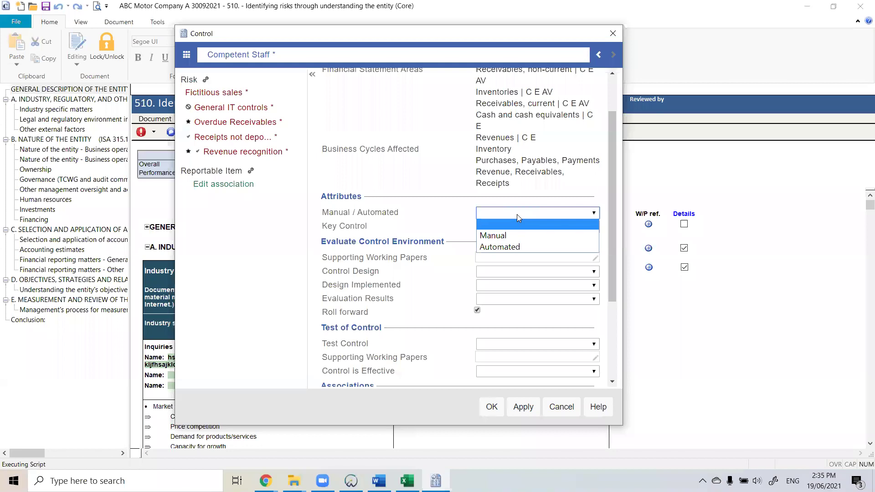
click(512, 233)
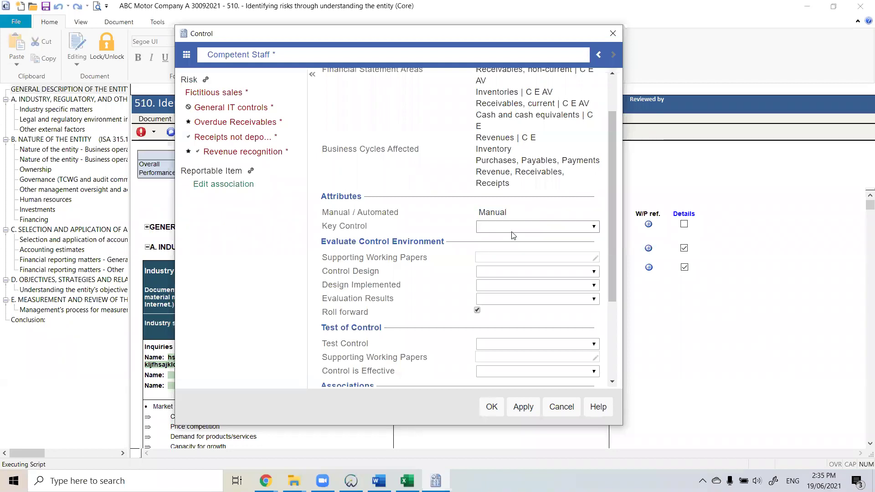
click(533, 230)
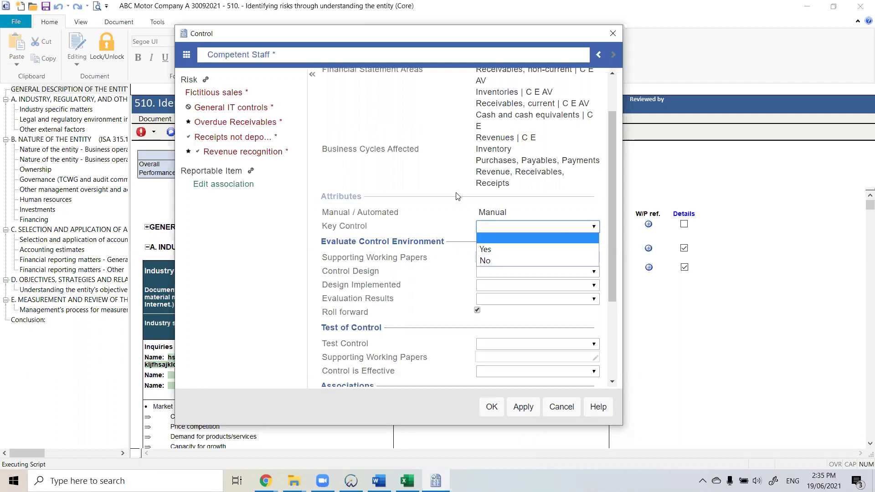
click(522, 252)
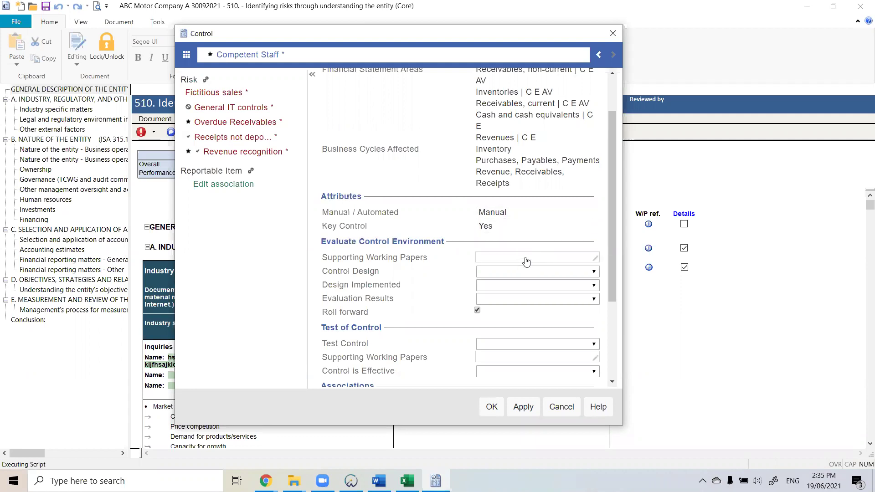
- Browse the Engagement File Setup and General folders for supporting working papers without linking any document
click(526, 258)
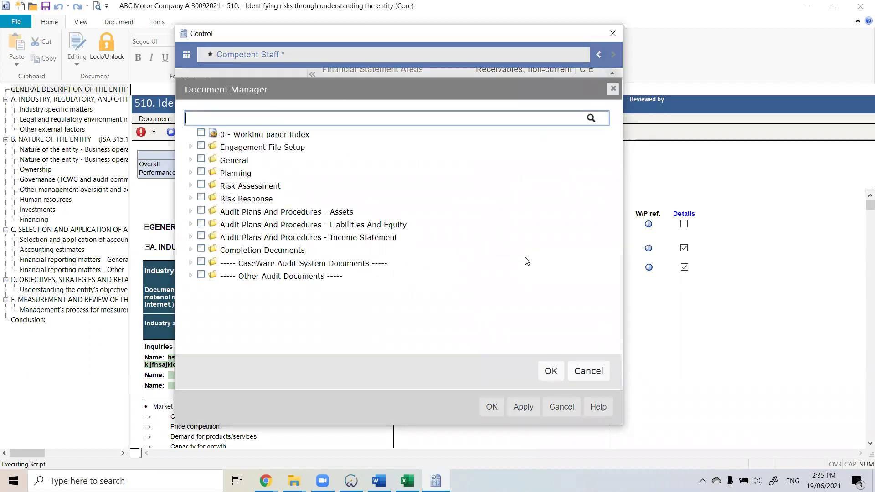
click(191, 146)
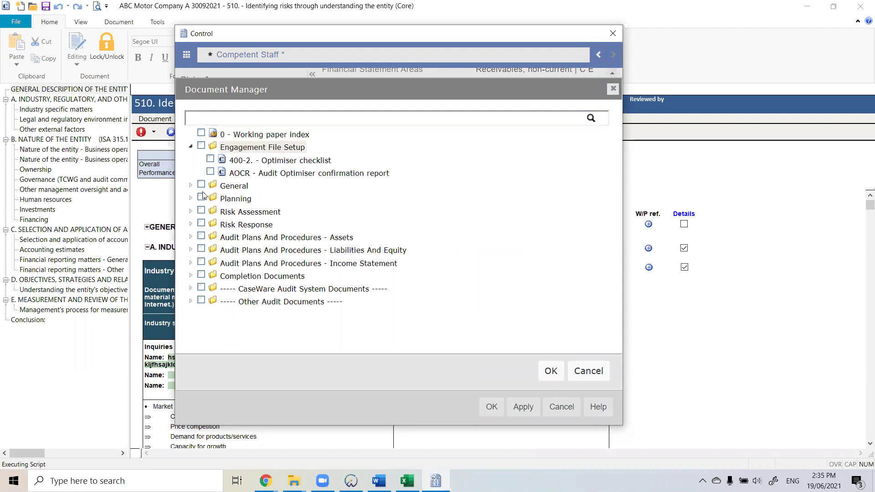
click(191, 185)
scroll(250, 232, down, 3)
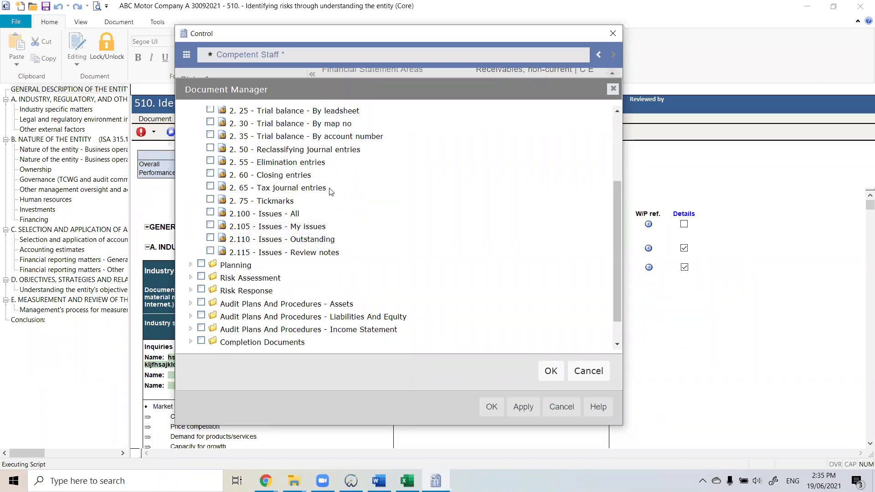
click(579, 370)
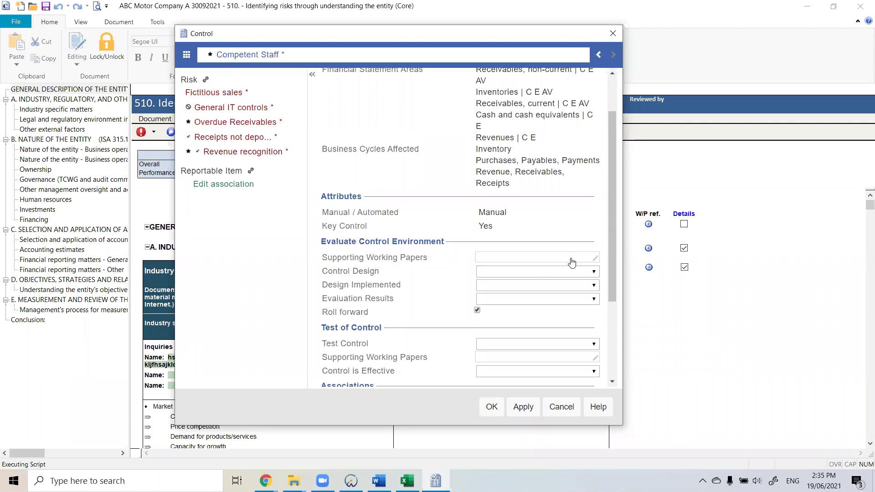
- Try Satisfactory as the control design rating, and reset the rating to blank
click(561, 275)
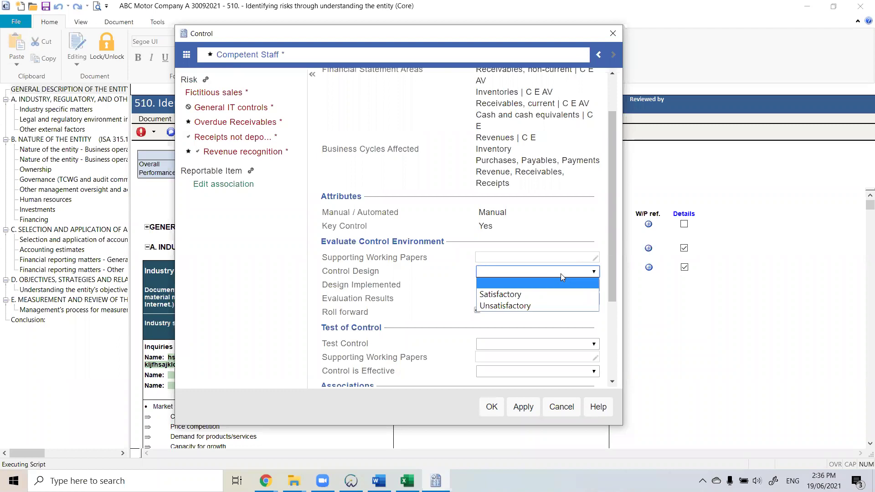
click(553, 294)
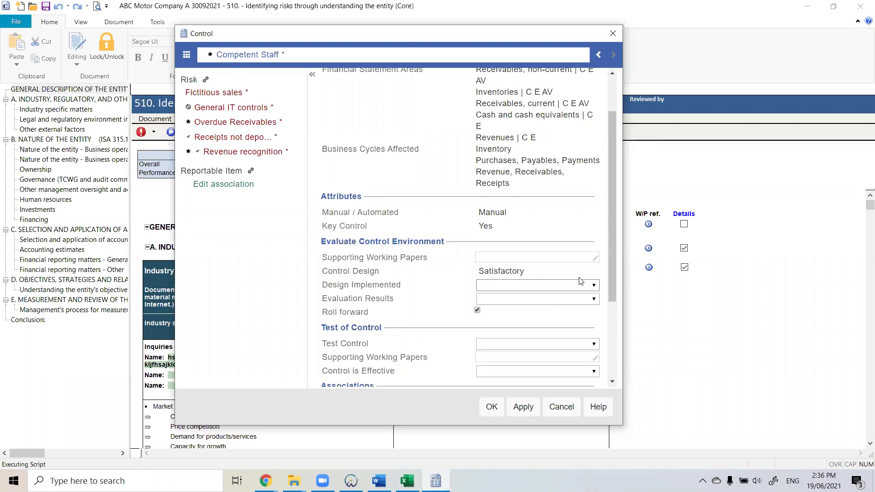
click(545, 273)
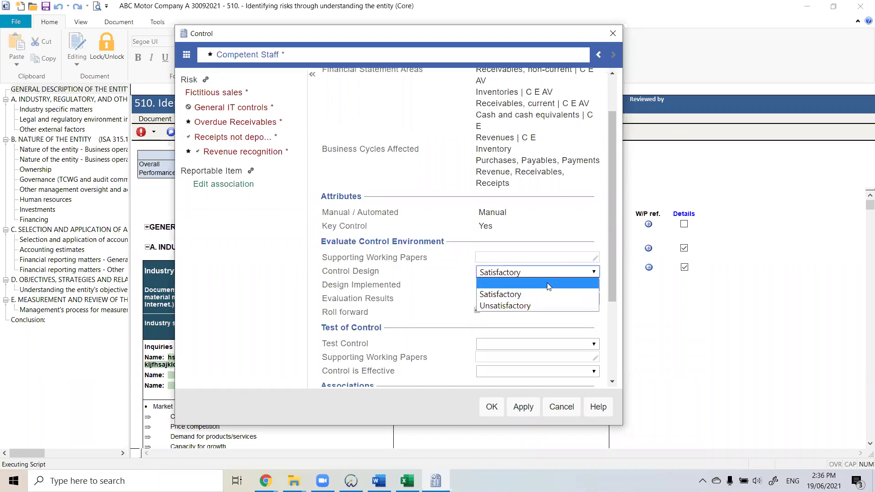
click(548, 286)
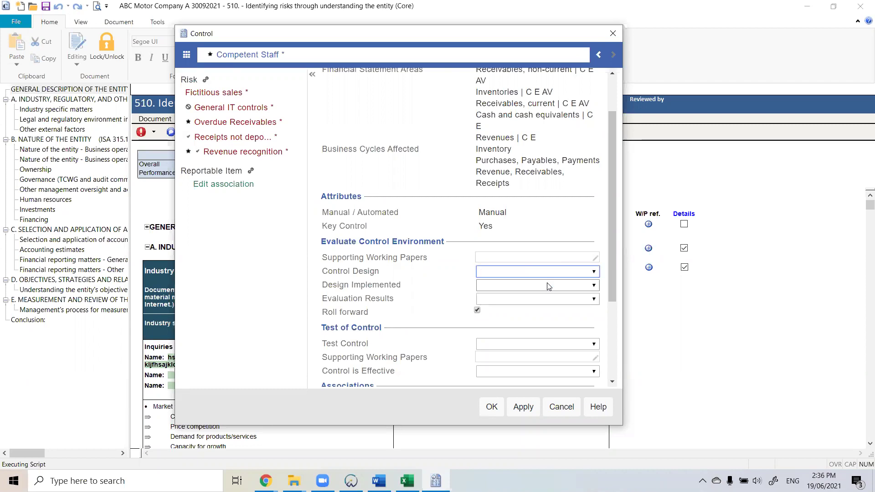
- Review the choices for Design Implemented, Evaluation Results and Test Control on the Competent Staff control without selecting any
click(547, 287)
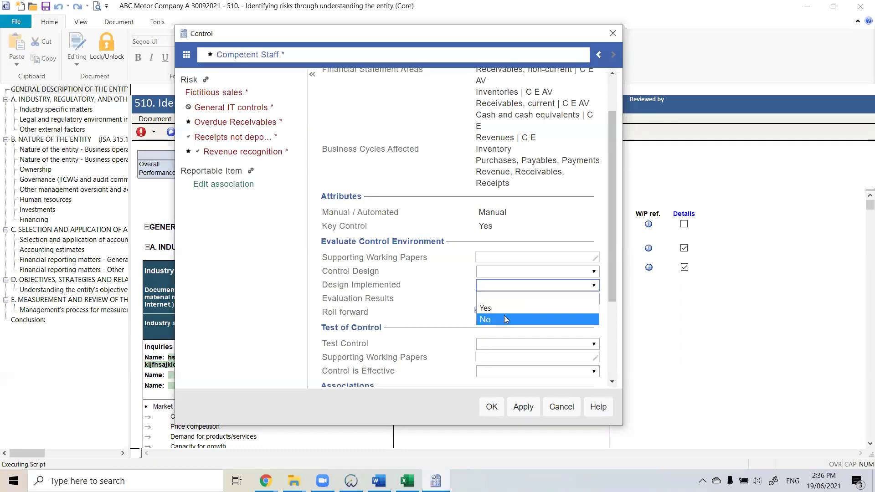
click(413, 306)
click(547, 300)
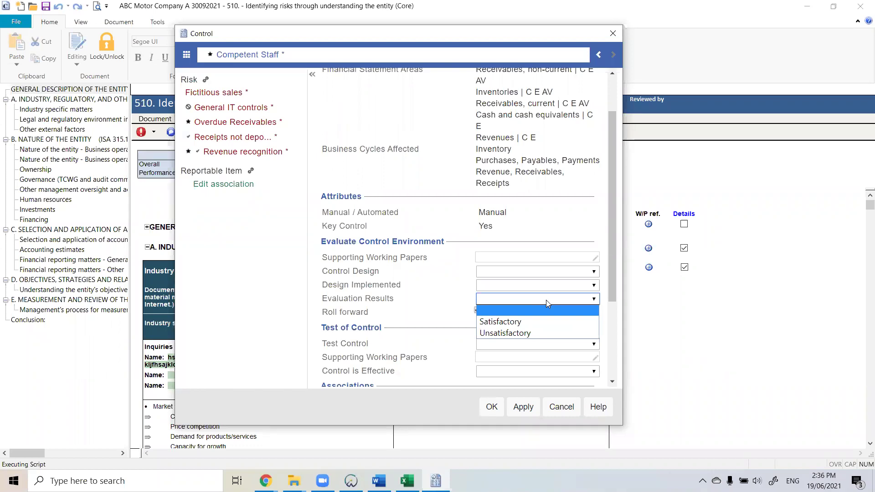
click(423, 311)
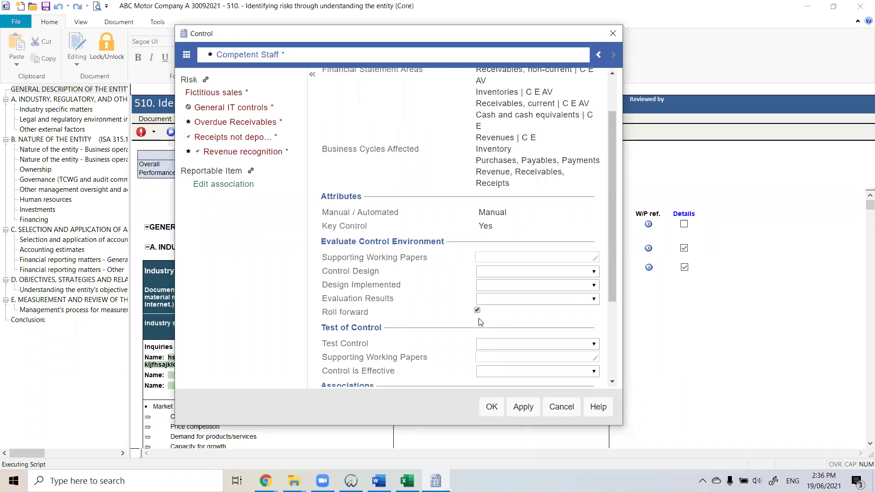
scroll(479, 323, down, 2)
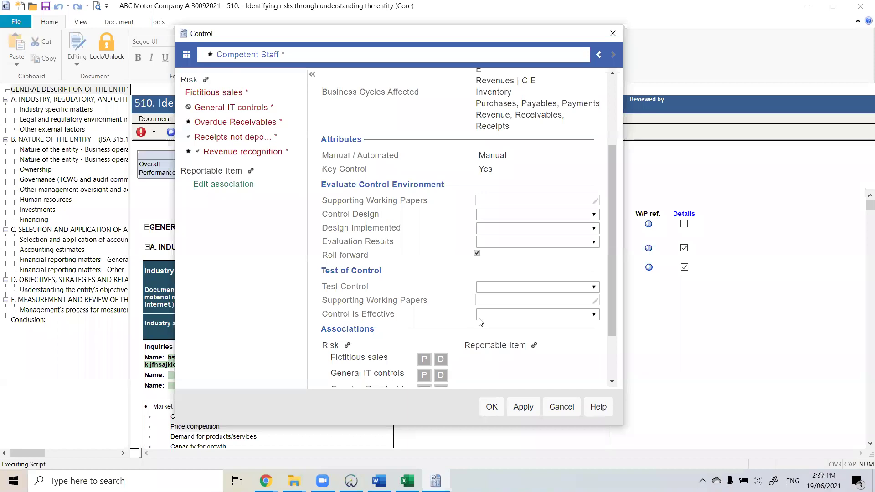
click(529, 288)
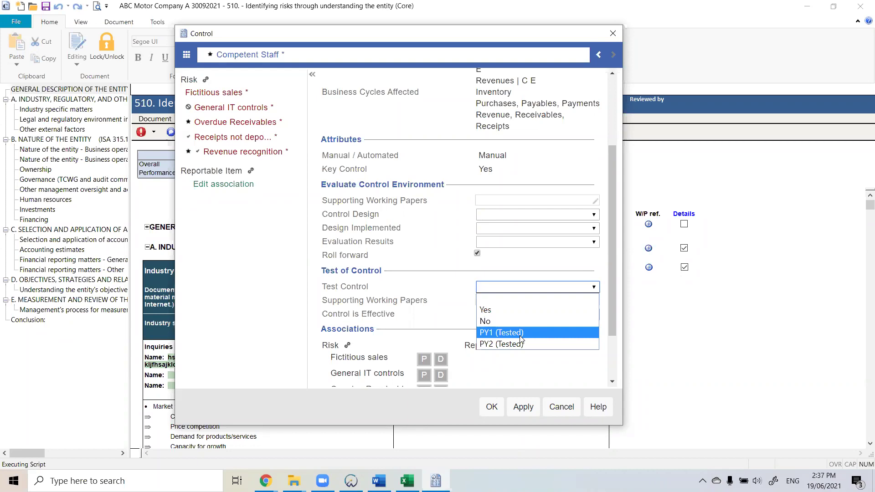
click(478, 310)
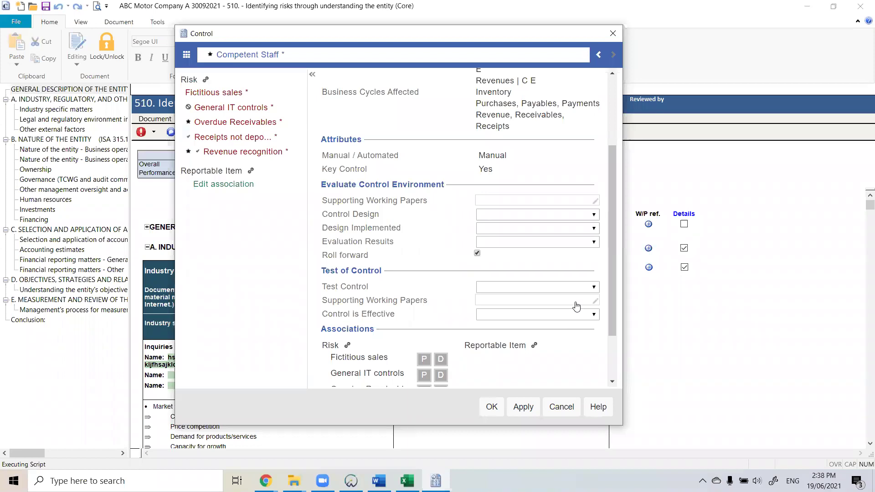
- Link 35.101 - Loans and advances receivable - Audit procedures as the supporting working paper for the test of control
click(575, 303)
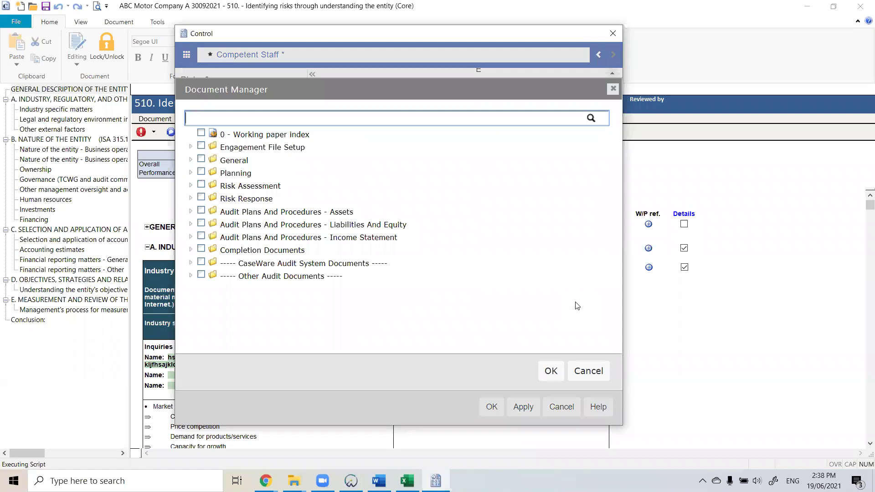
click(191, 212)
click(200, 237)
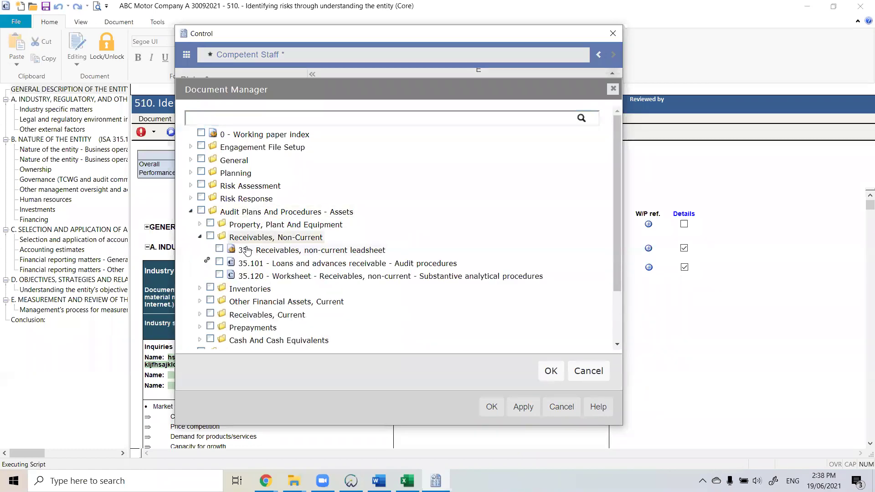
scroll(216, 230, down, 2)
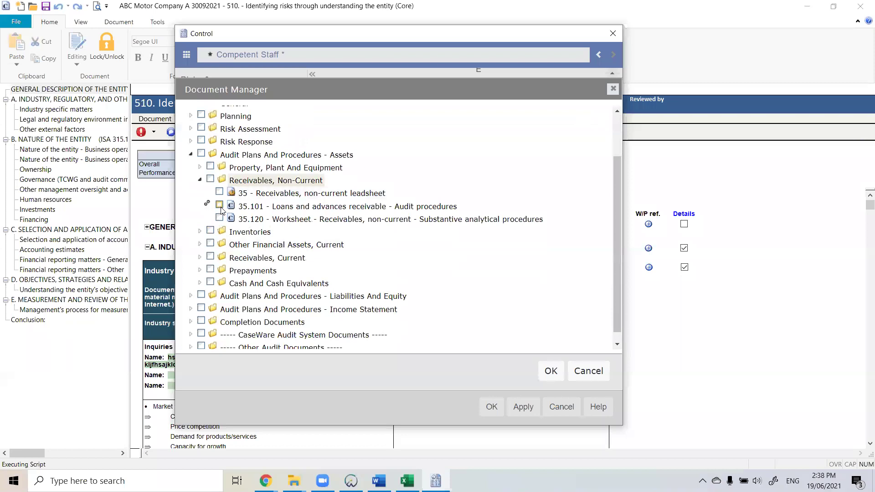
click(219, 205)
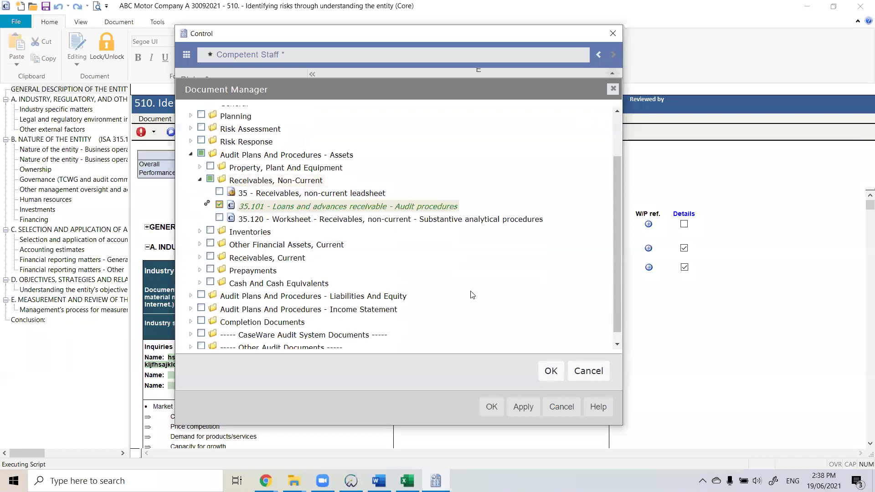
click(543, 378)
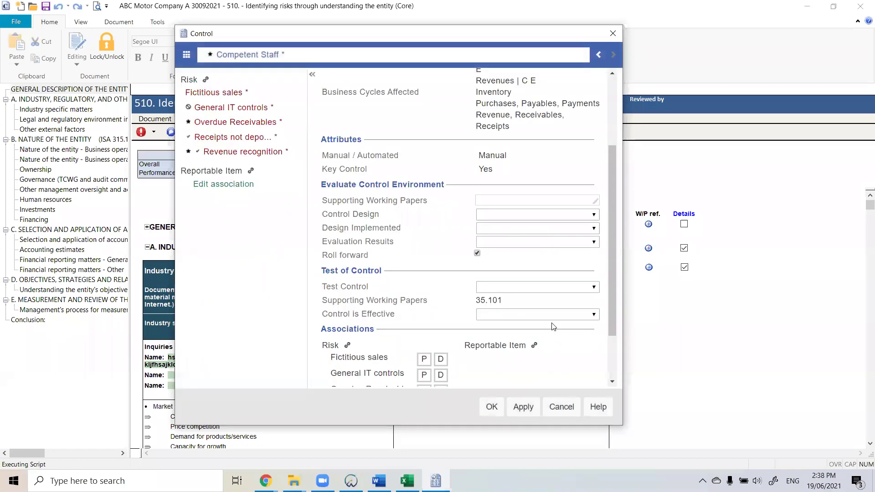
- Set Test Control to PY1 (Tested) for the Competent Staff control
click(560, 314)
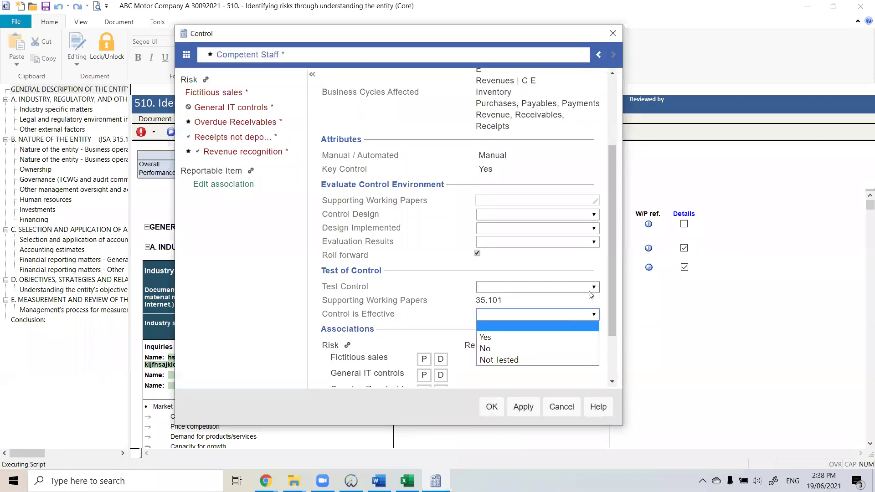
click(592, 287)
click(570, 332)
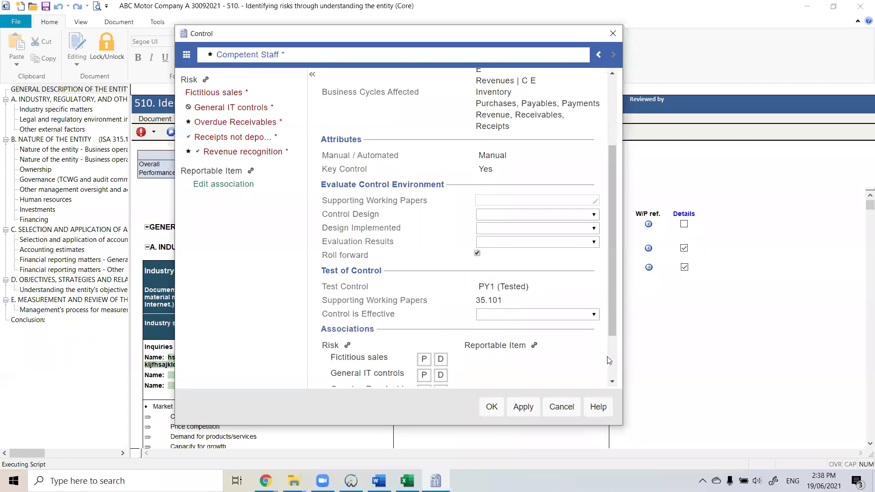
- Review the Control is Effective choices and the working papers linked to the test of control without changing either
click(592, 314)
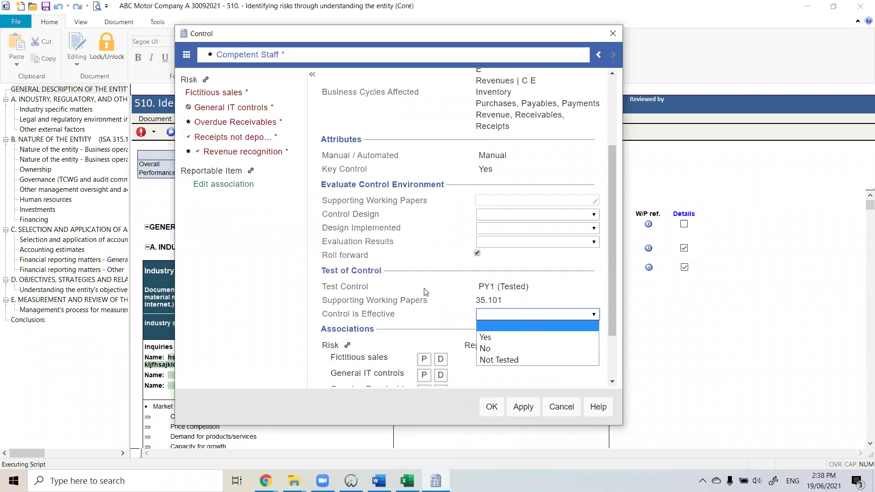
click(551, 313)
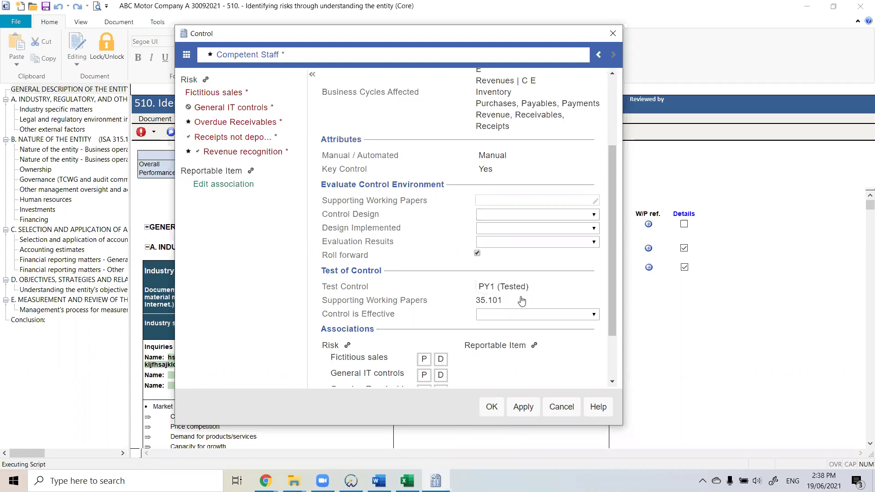
scroll(523, 303, down, 2)
click(579, 248)
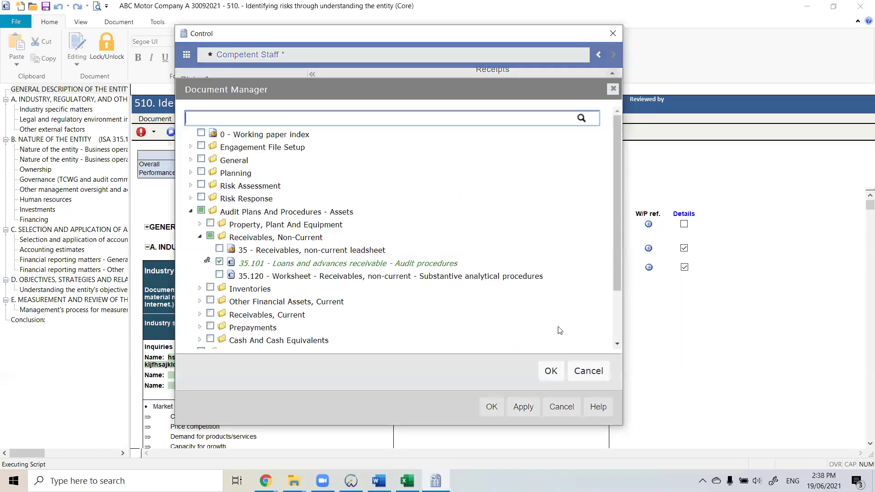
click(589, 371)
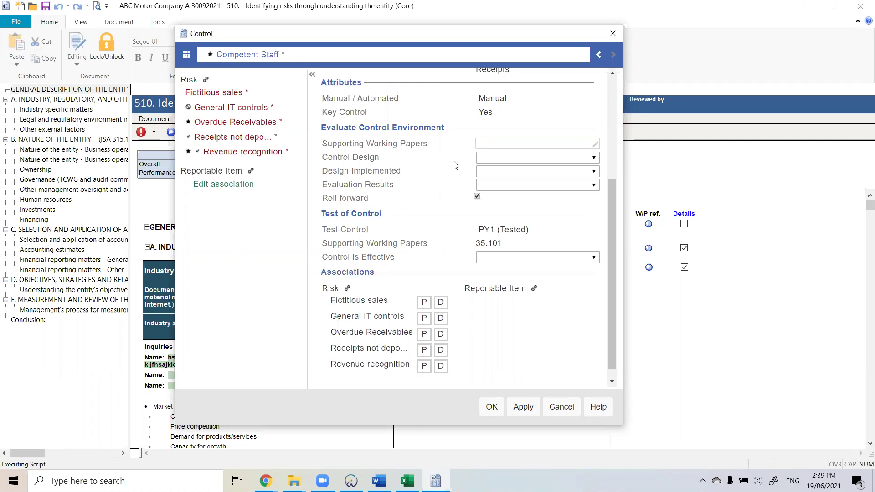
- Mark the associated risks: Fictitious sales P and D, General IT controls and Receipts not deposited P, Overdue Receivables and Revenue recognition D
click(425, 302)
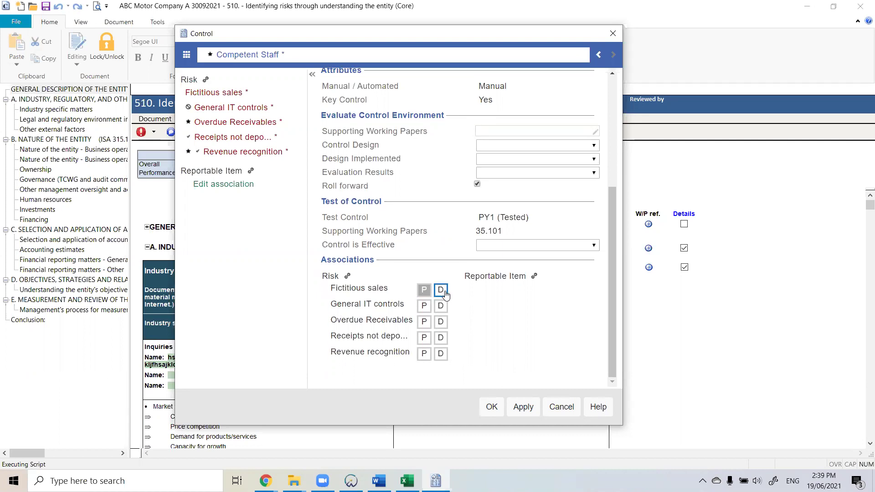
click(424, 306)
click(441, 321)
click(424, 339)
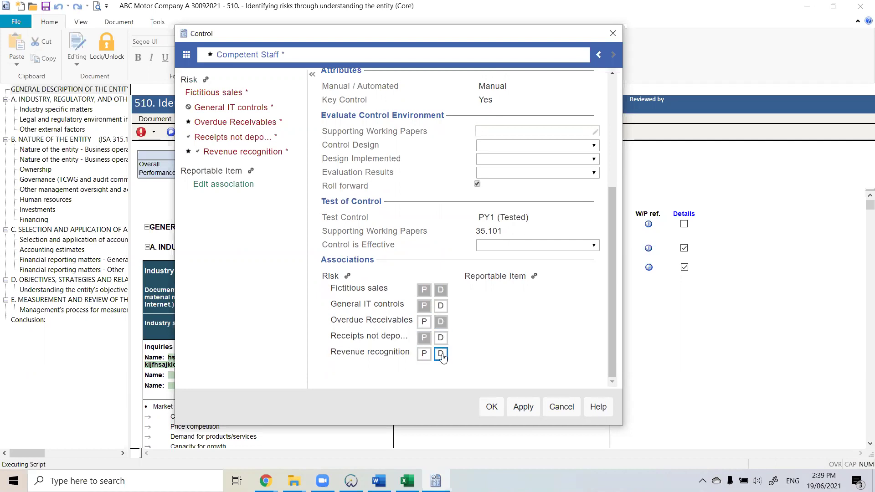
click(441, 355)
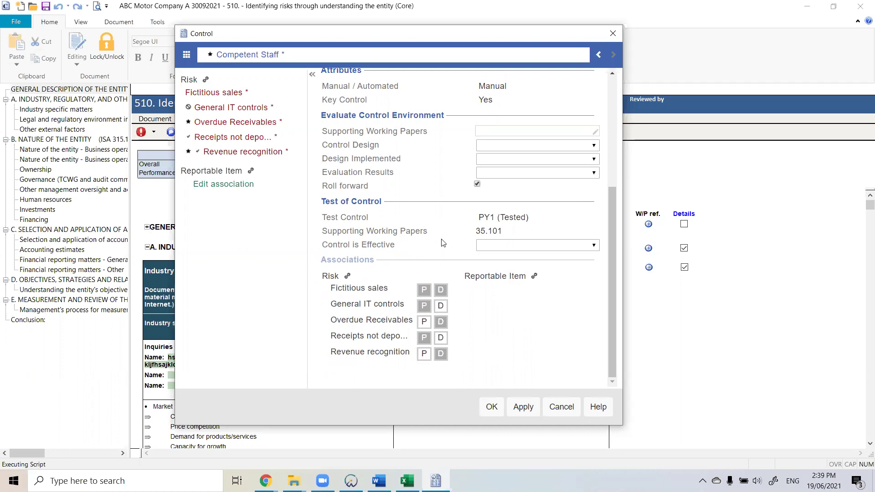
scroll(497, 269, up, 3)
scroll(496, 269, down, 4)
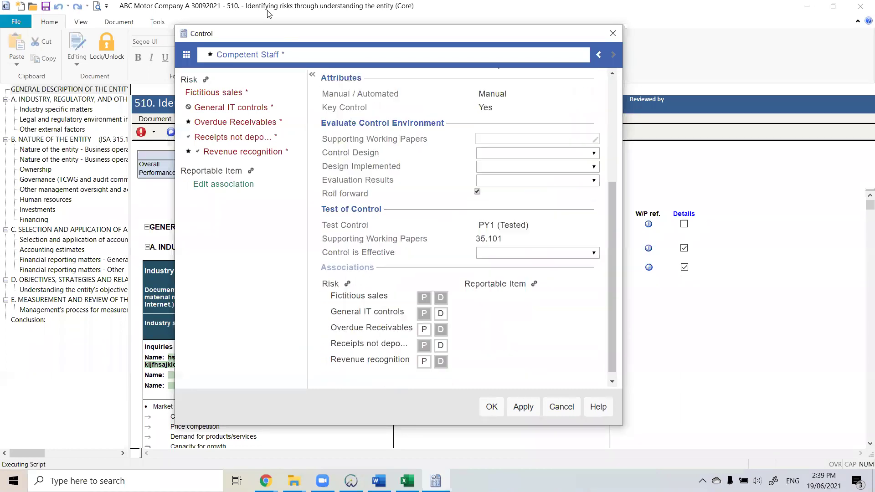
- Open the existing Approvals control and view the supporting working papers selected for its control environment evaluation
click(186, 55)
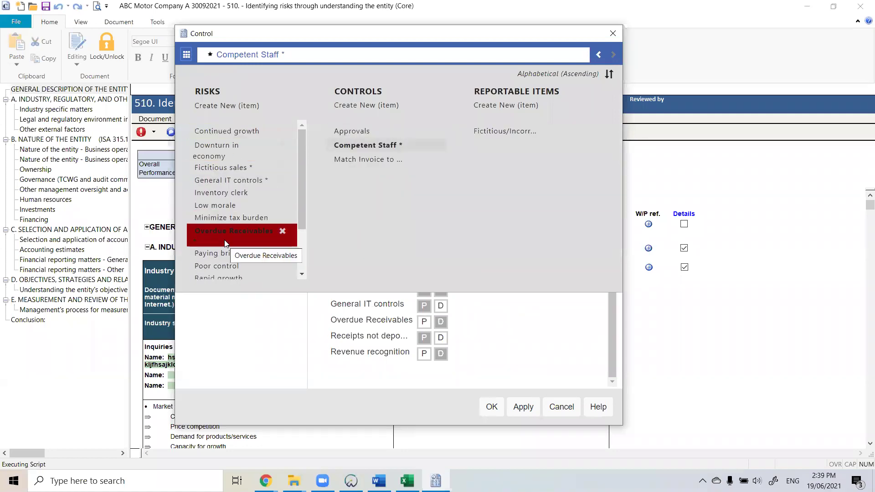
click(374, 132)
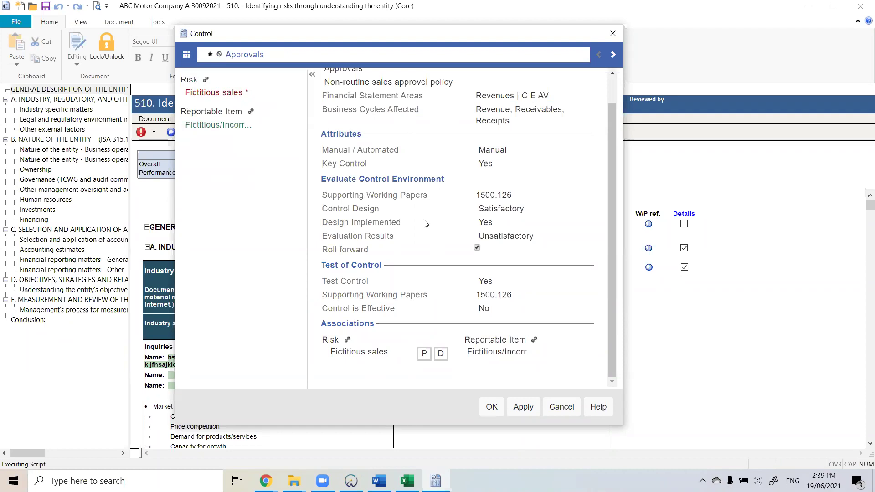
click(541, 199)
scroll(232, 205, down, 3)
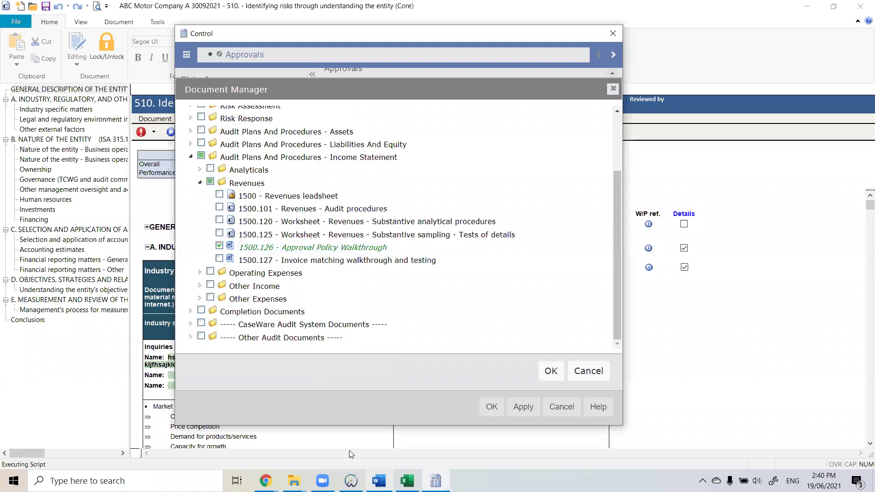
- Switch to CaseWare Working Papers and browse the Assets and Income Statement audit plan folders down to the Revenues documents
click(351, 481)
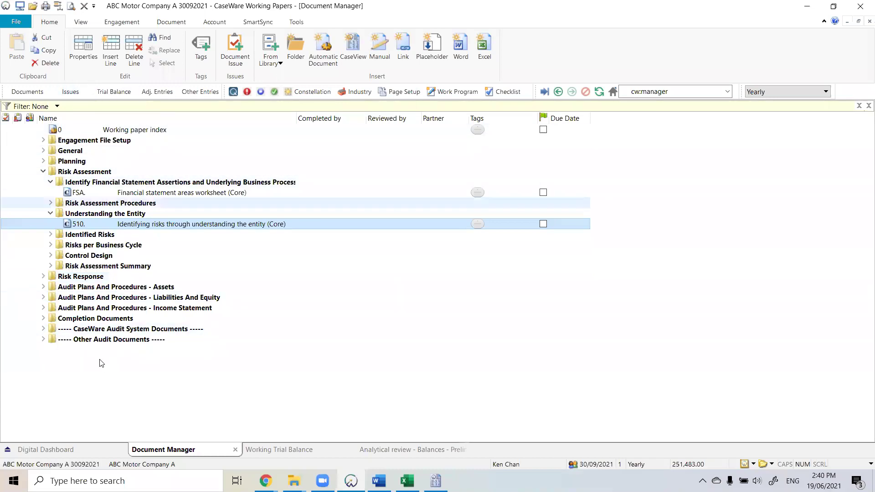
click(43, 286)
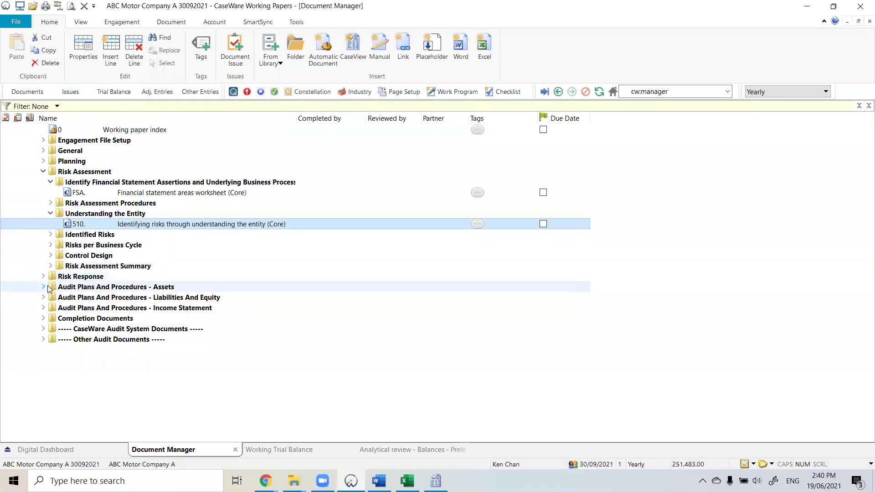
click(50, 308)
click(51, 308)
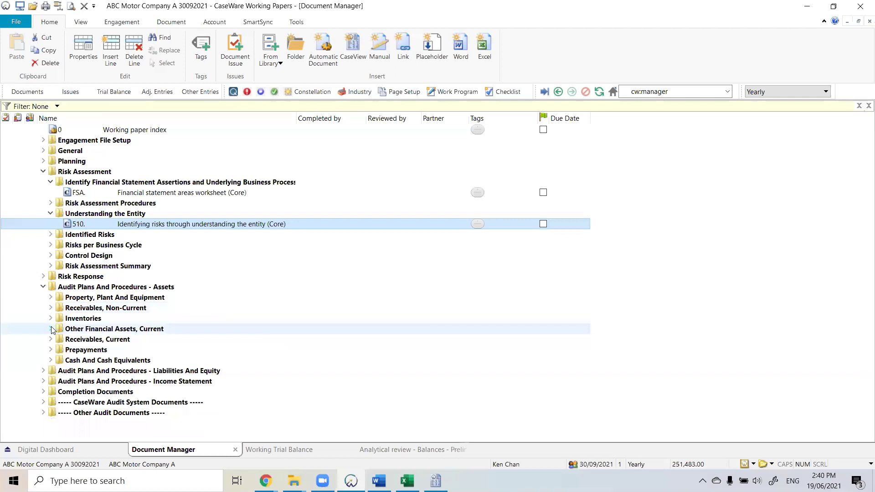
click(51, 350)
click(51, 349)
click(43, 382)
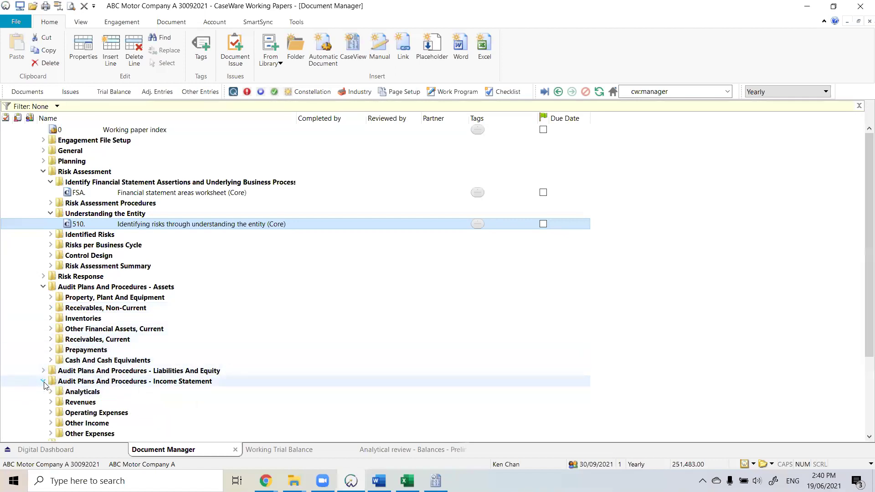
scroll(44, 386, down, 1)
click(50, 373)
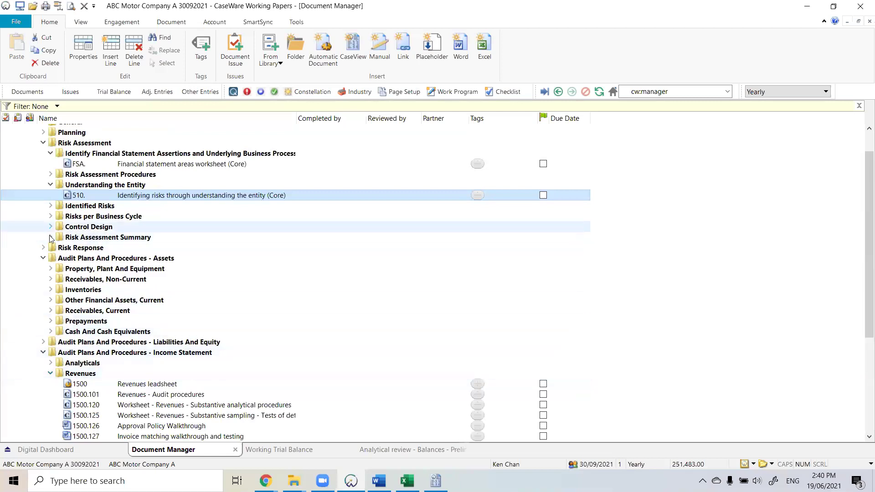
- Collapse the open folders, reopen only Revenues under Income Statement, and select walkthrough documents 1500.126 and 1500.127
click(43, 258)
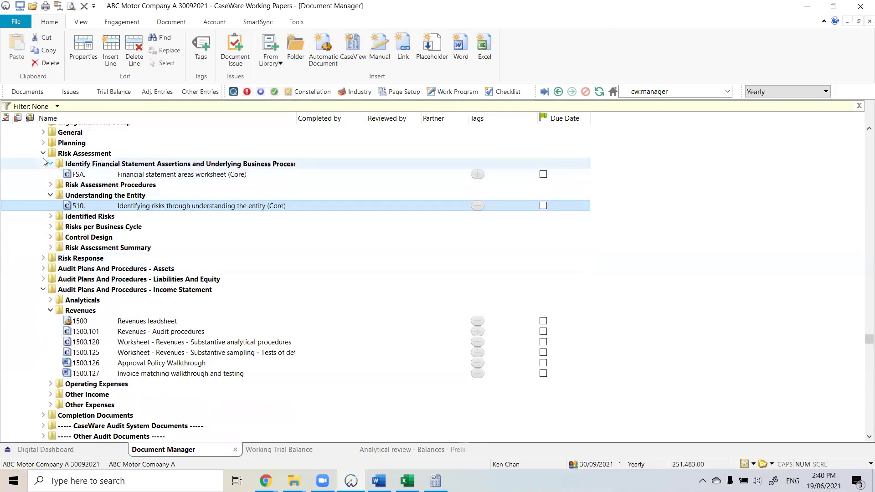
ctrl+click(42, 154)
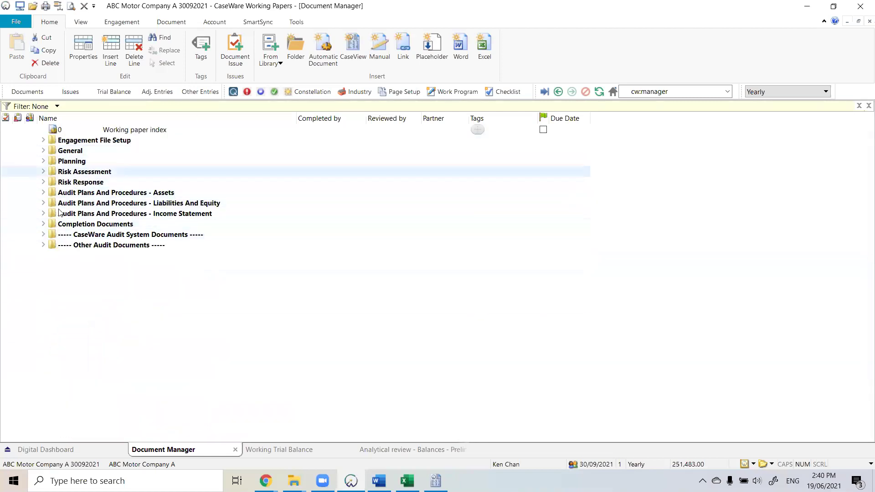
click(43, 213)
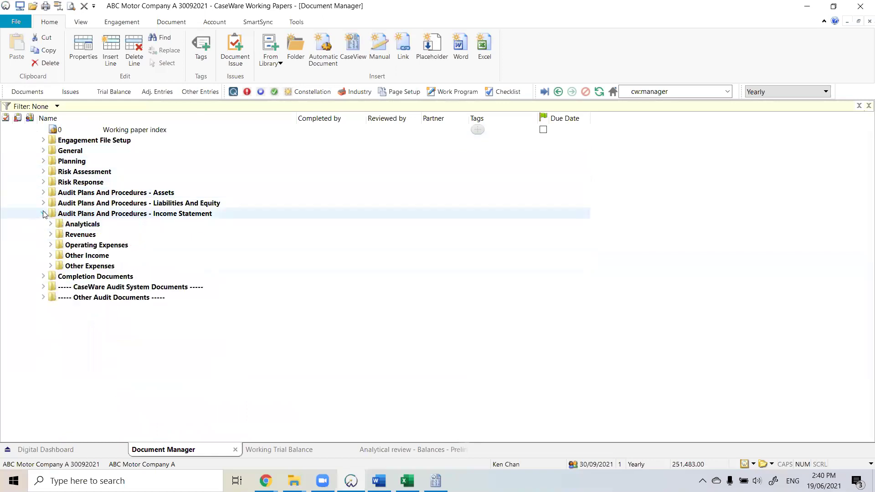
click(51, 234)
drag(122, 287, 146, 299)
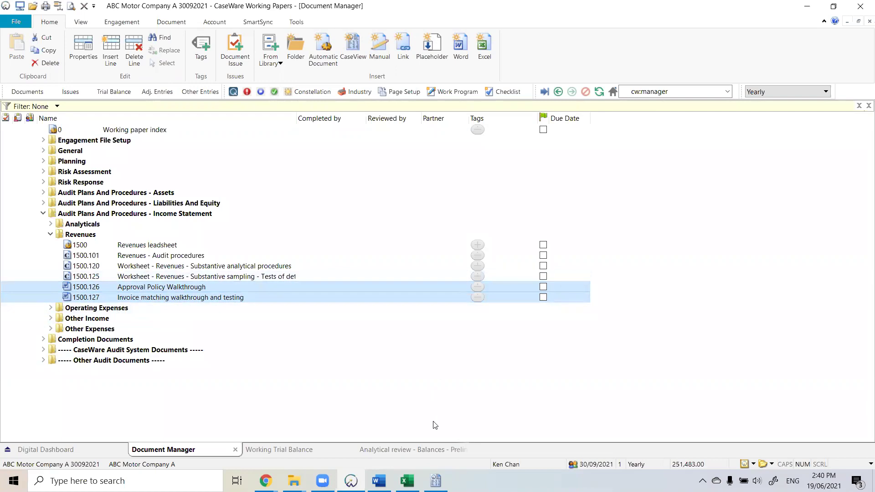
- Return to document 510 and close the Approvals control's working paper selection without changes
click(435, 480)
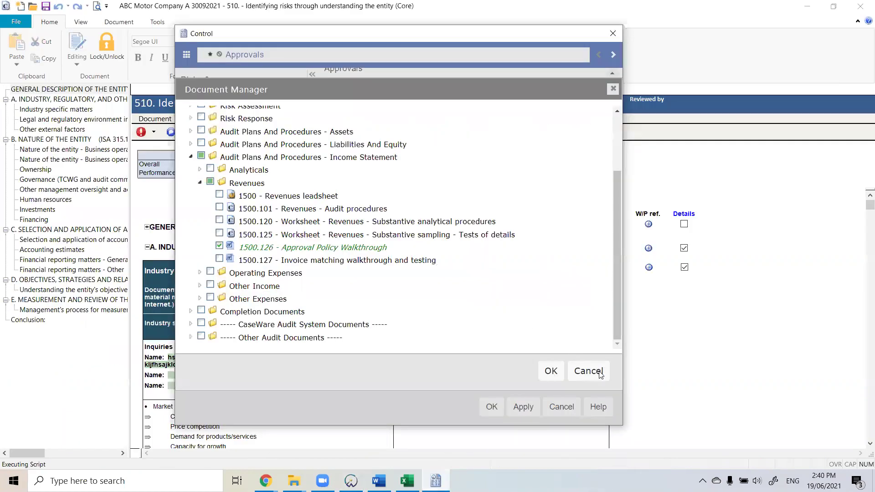
click(586, 369)
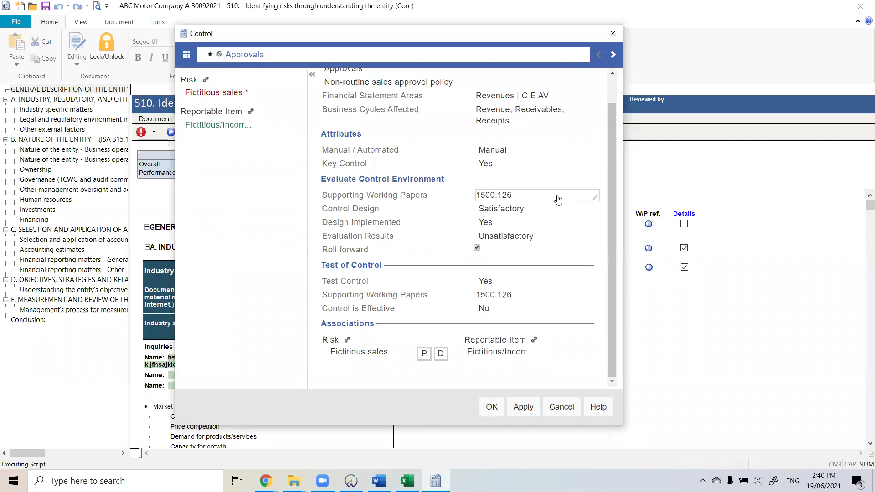
- Search the document list for 1500 and add 1500.127 to the Approvals control's evaluation supporting working papers
click(558, 199)
scroll(296, 293, down, 3)
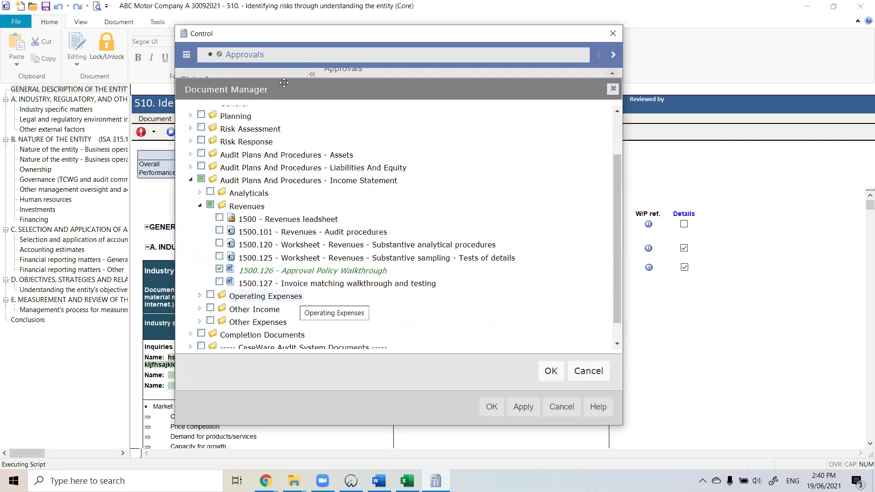
scroll(292, 114, up, 3)
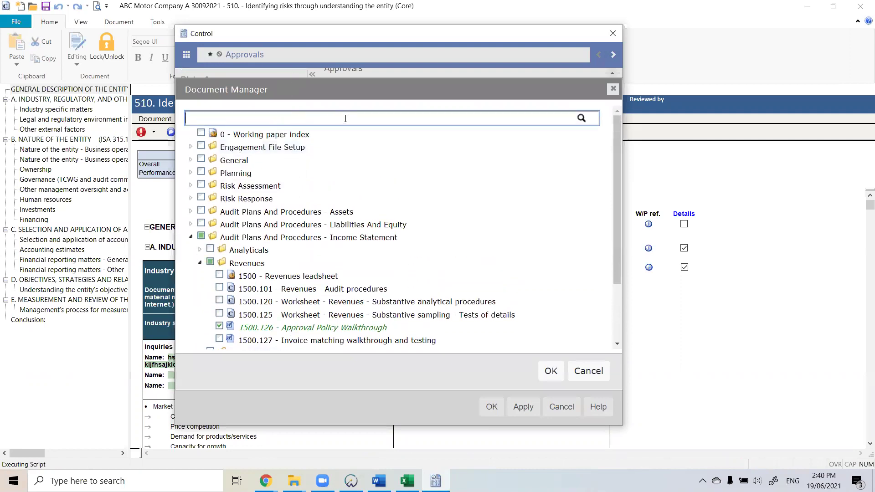
text(1500)
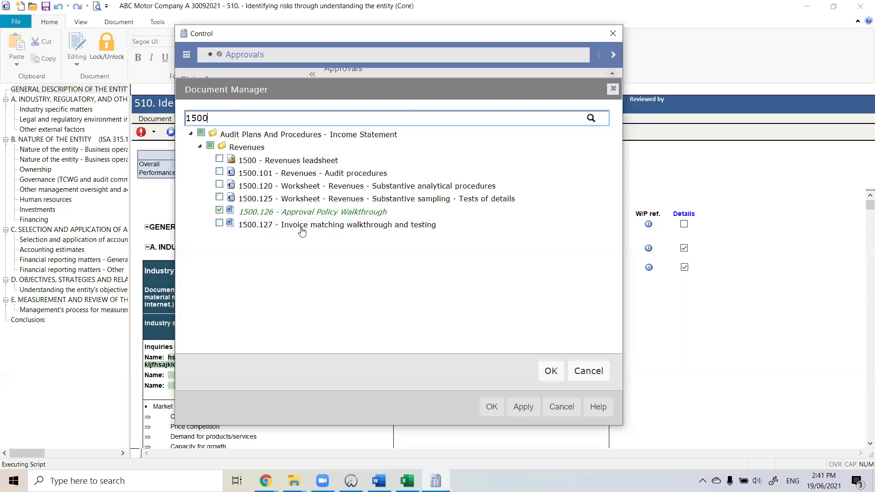
click(219, 225)
click(551, 371)
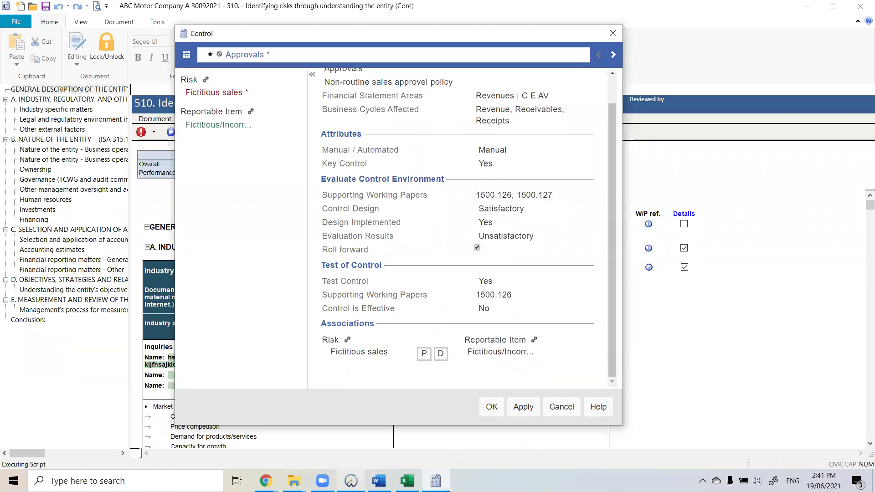
- Check walkthrough documents 1500.126 and 1500.127 in CaseWare Working Papers, then return to document 510 and review the Approvals control's evaluation and testing details
mouse_move(351, 480)
click(328, 428)
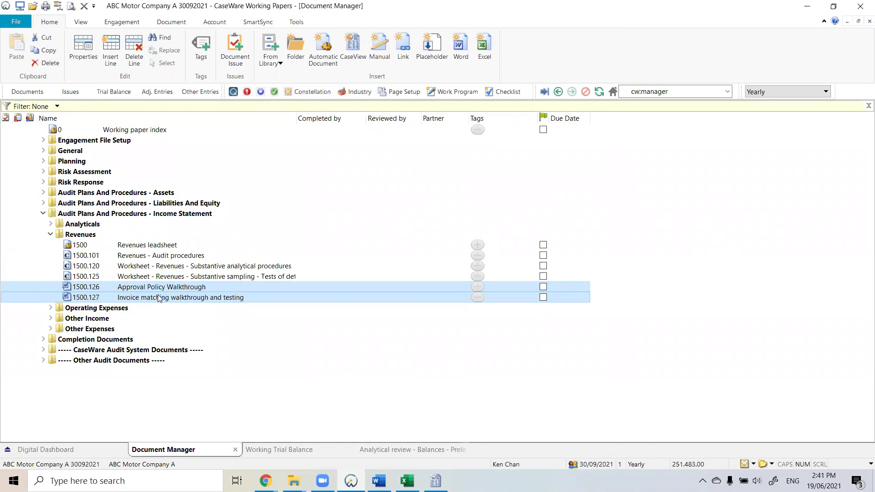
click(434, 480)
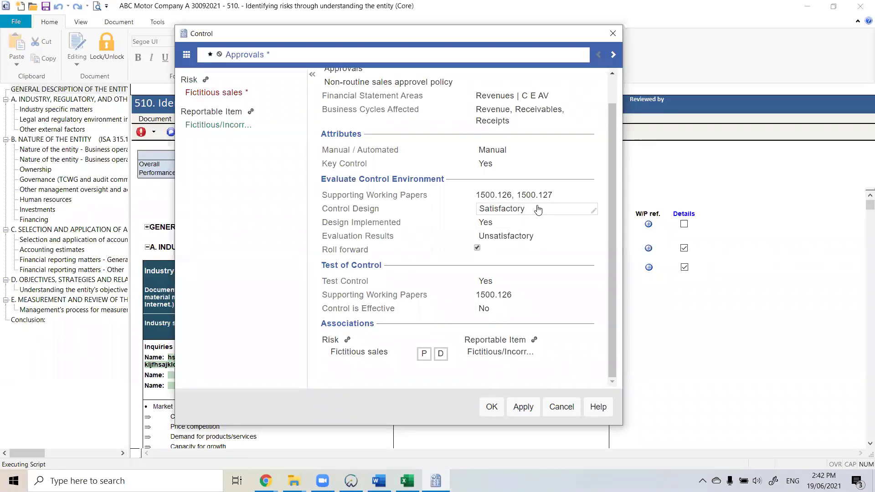
scroll(538, 209, up, 2)
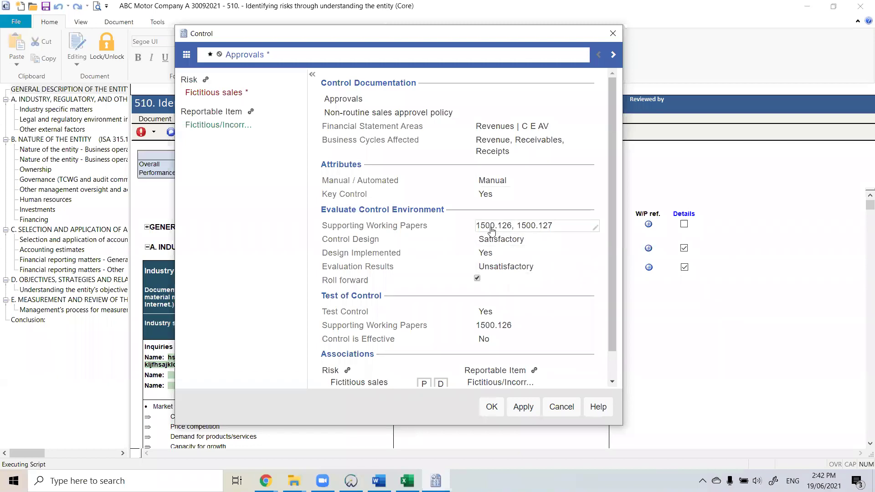
scroll(490, 231, down, 1)
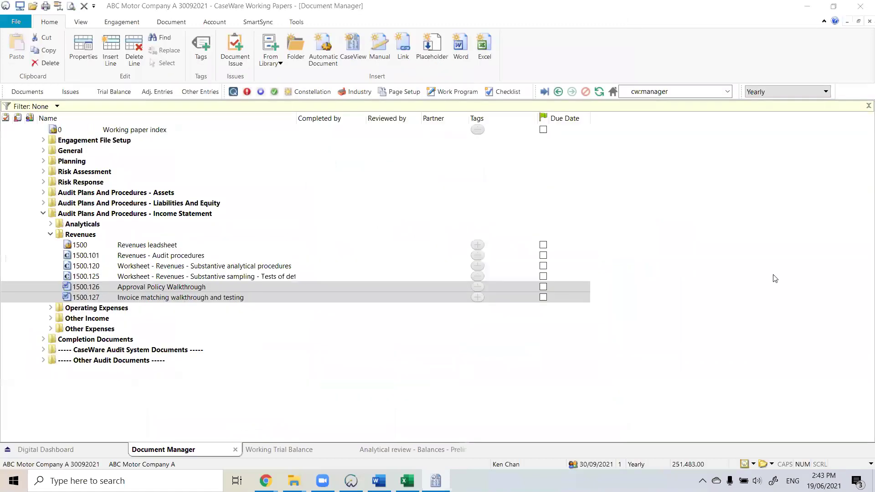
- Collapse the Income Statement audit plans, expand Control Design under Risk Assessment, and widen the Name column to fit the full document titles
click(43, 213)
click(43, 172)
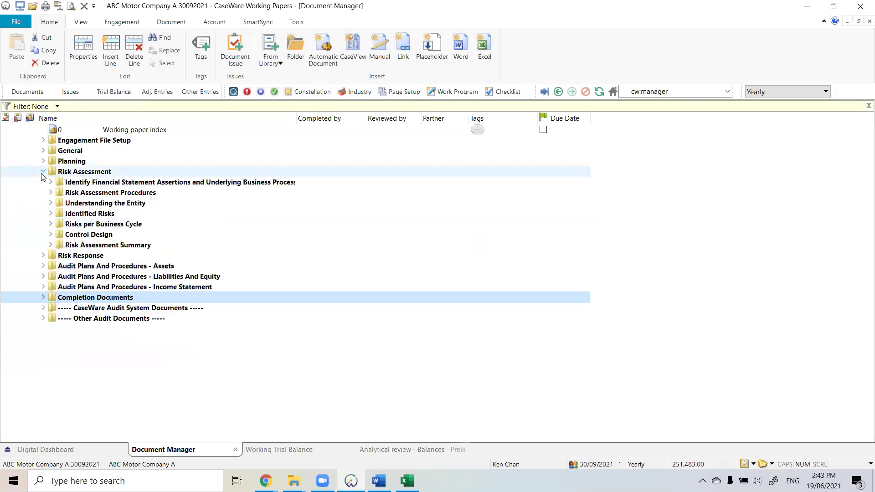
click(50, 234)
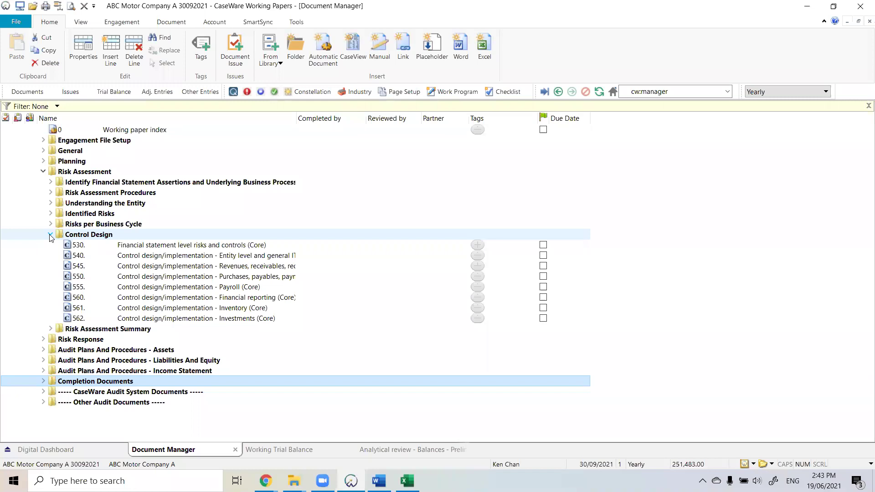
drag(295, 118, 374, 118)
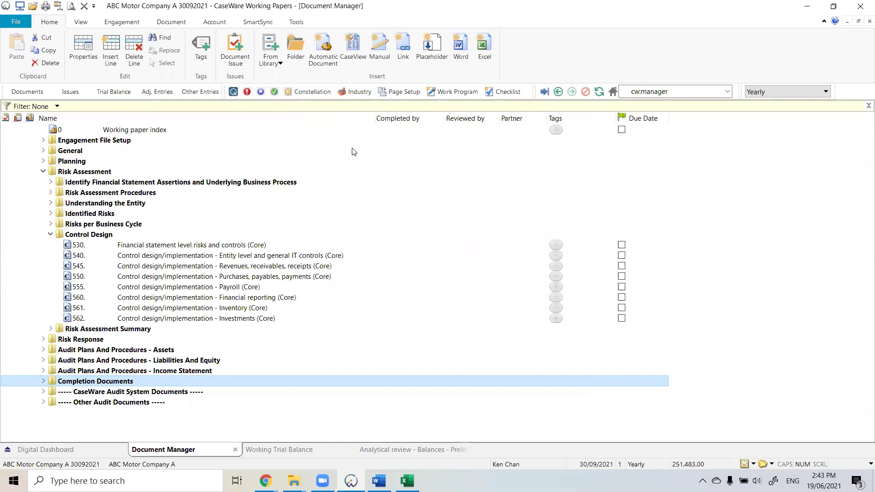
- Highlight the control design/implementation documents 540 to 562, then open document 545 for revenues, receivables, receipts
click(263, 257)
shift+click(257, 320)
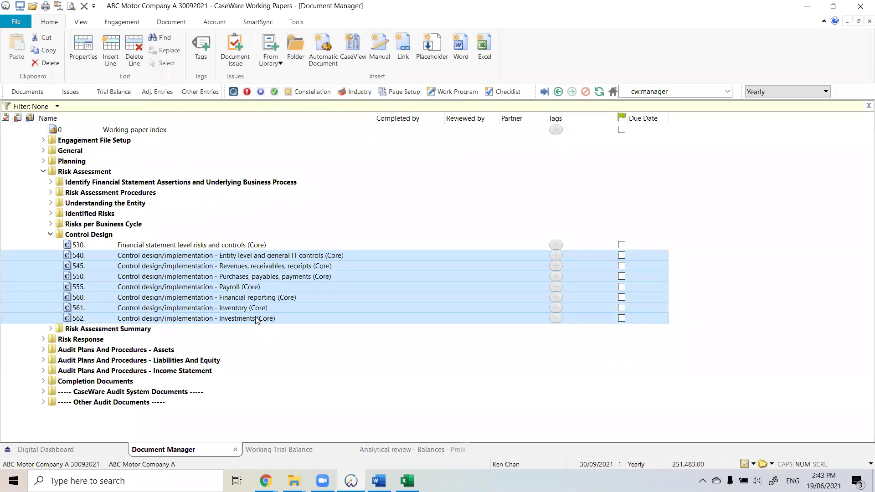
click(318, 267)
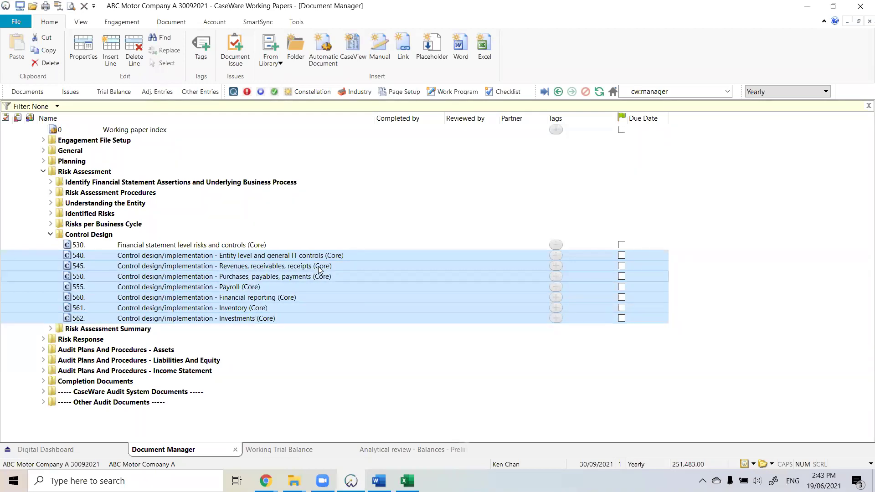
shift+click(295, 317)
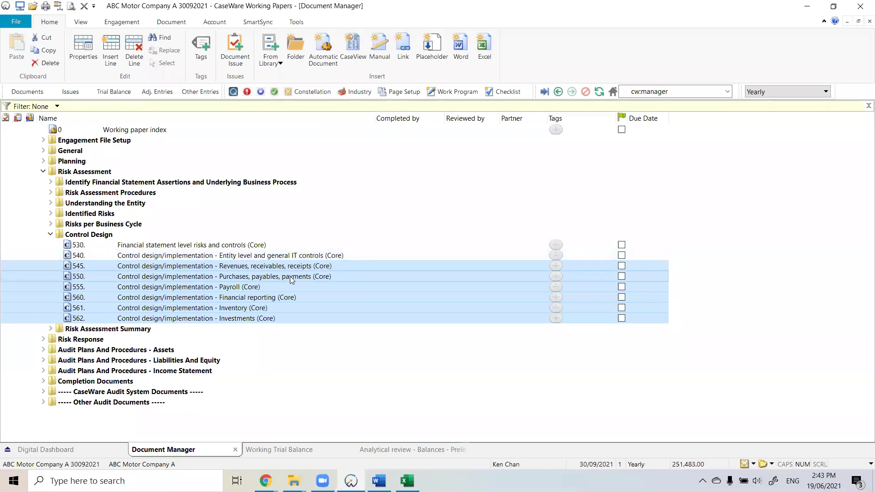
click(301, 269)
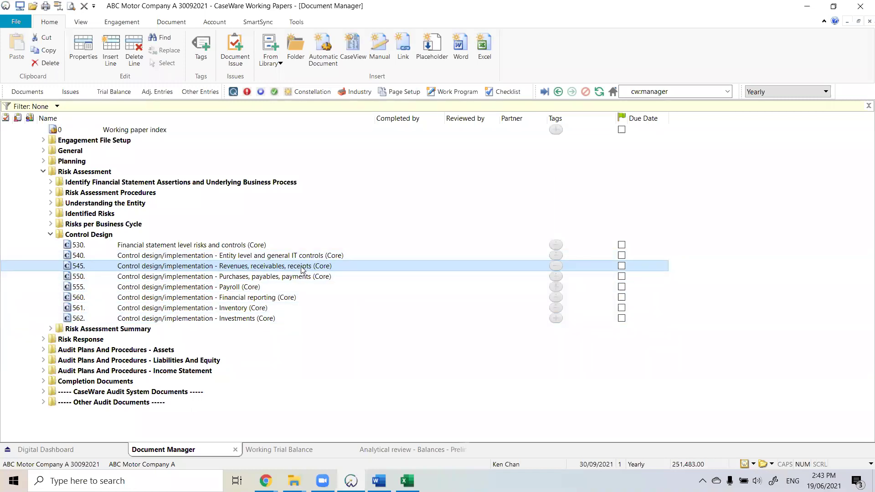
double_click(301, 268)
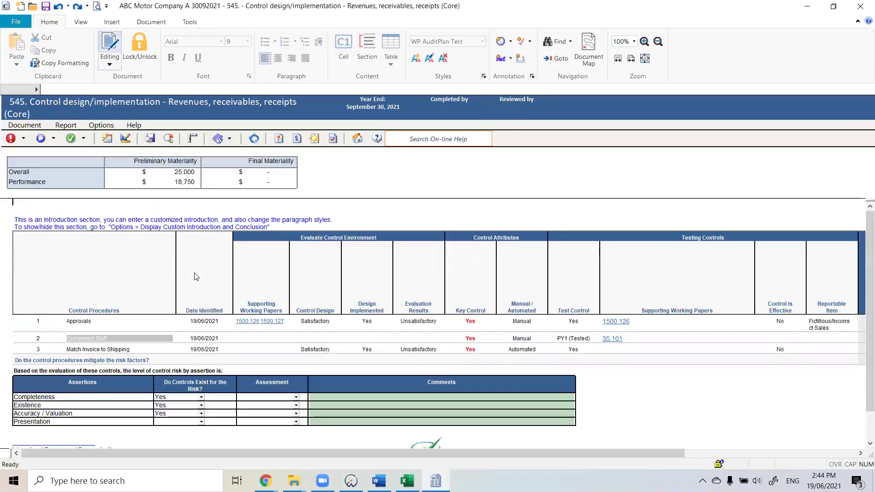
- Open the Approvals control from document 545's control procedures to view its details, then close it unchanged
scroll(96, 306, down, 1)
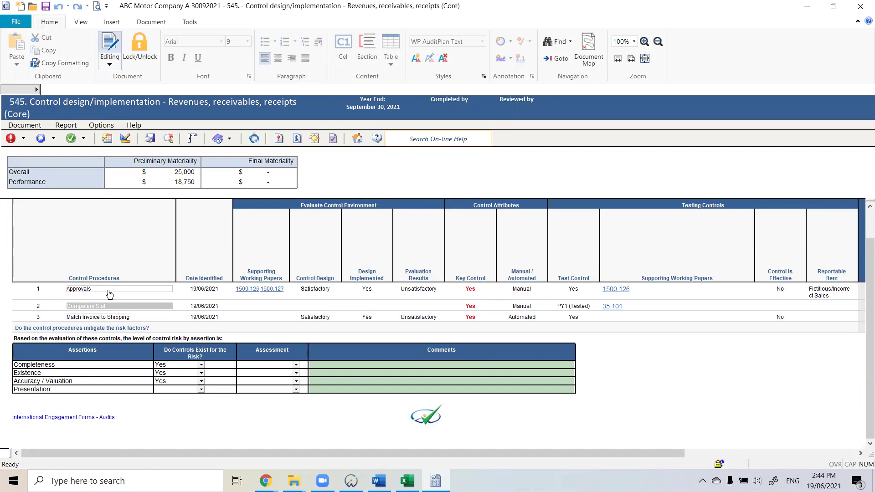
click(108, 294)
double_click(107, 292)
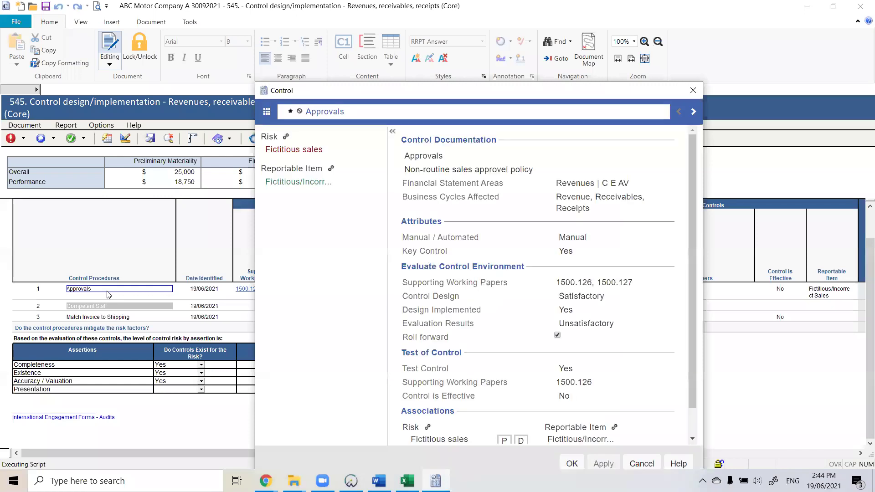
drag(426, 90, 367, 56)
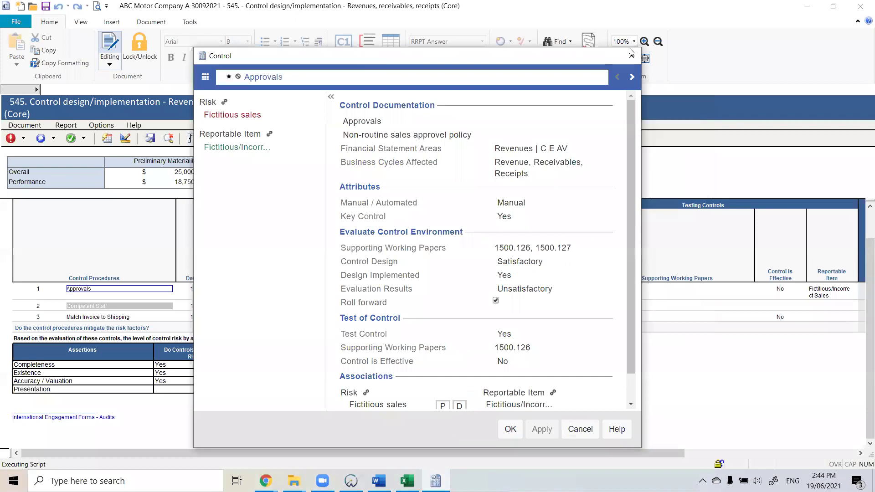
click(633, 56)
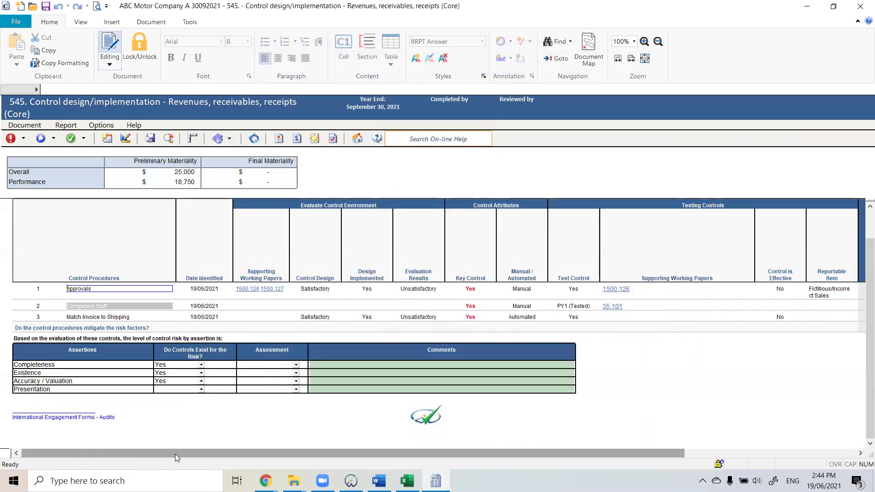
- Examine document 545's evaluation and testing columns and how each control maps to the risk factors, enlarging the view to 125%
drag(175, 454, 197, 454)
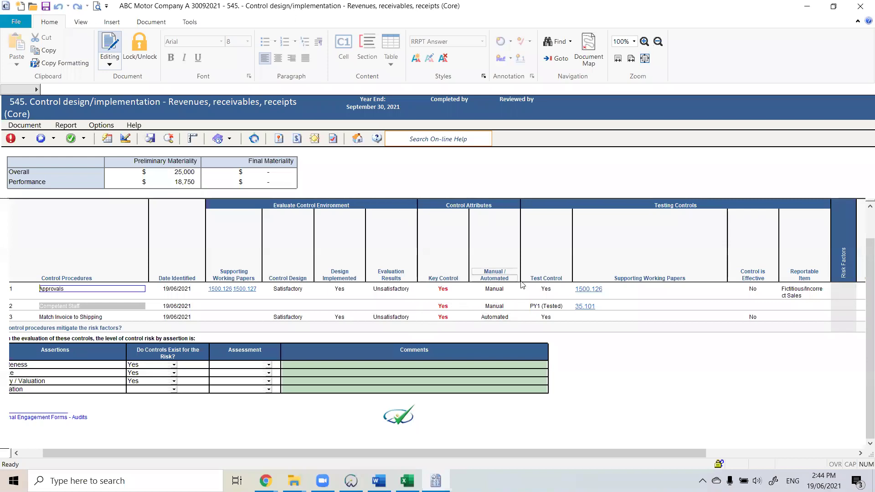
drag(514, 454, 603, 465)
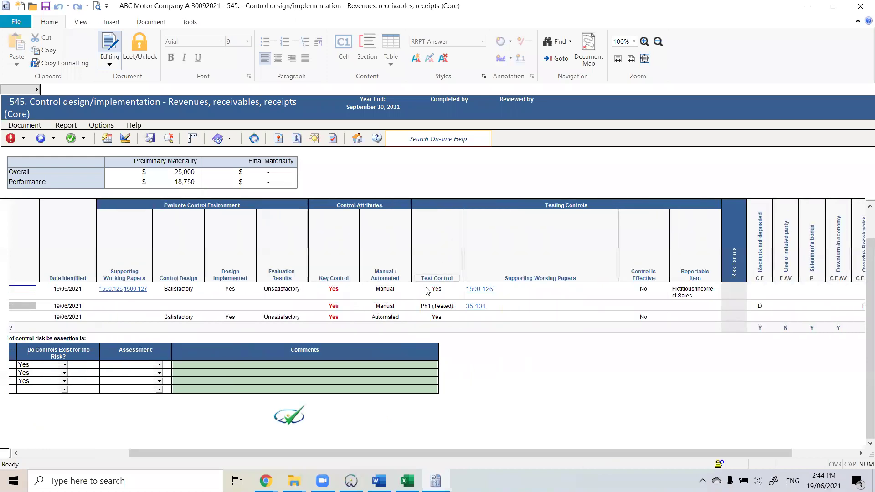
drag(334, 457, 495, 461)
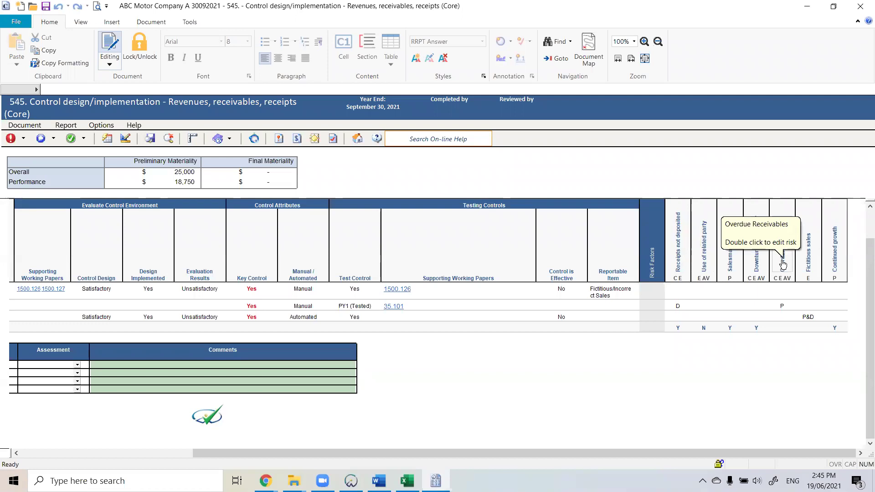
drag(733, 457, 562, 457)
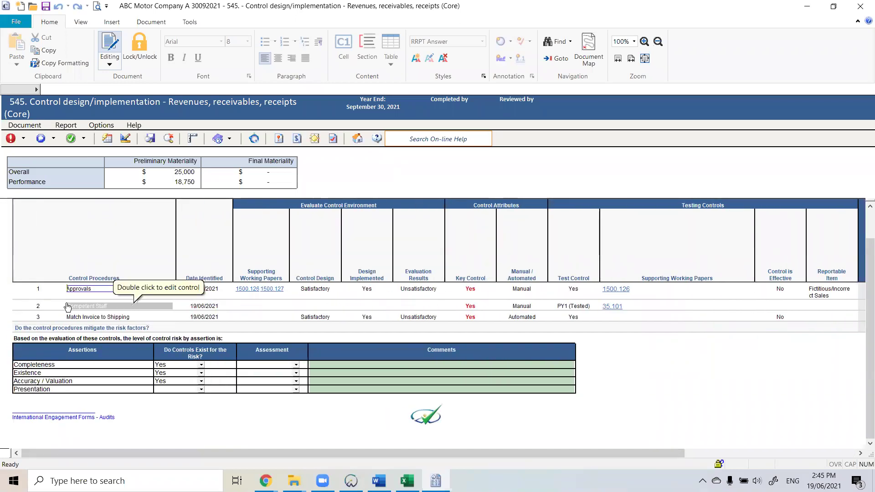
drag(316, 453, 488, 453)
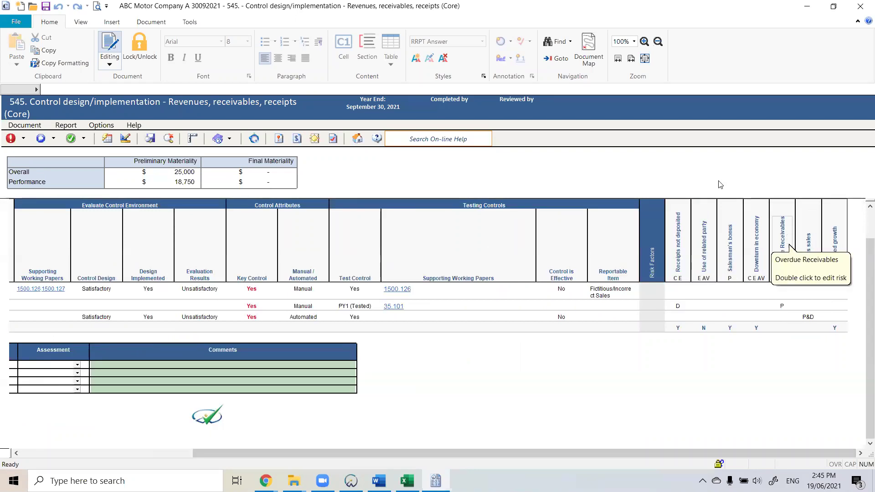
click(644, 42)
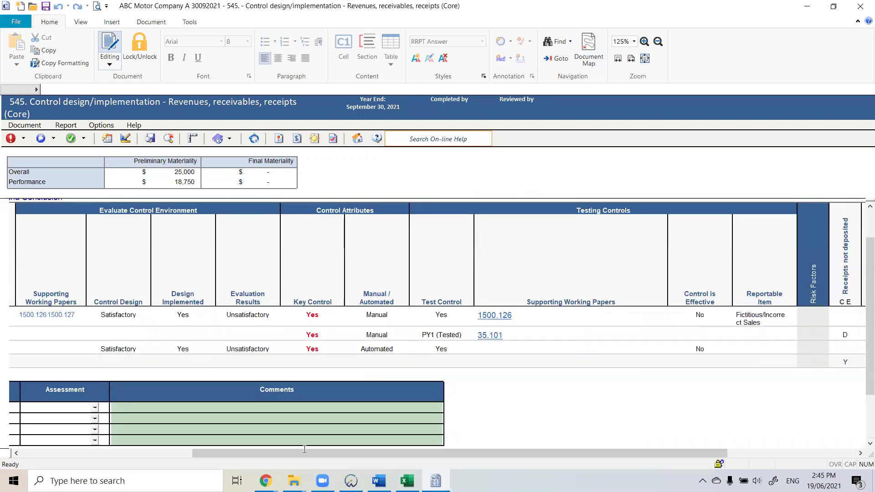
drag(290, 454, 641, 470)
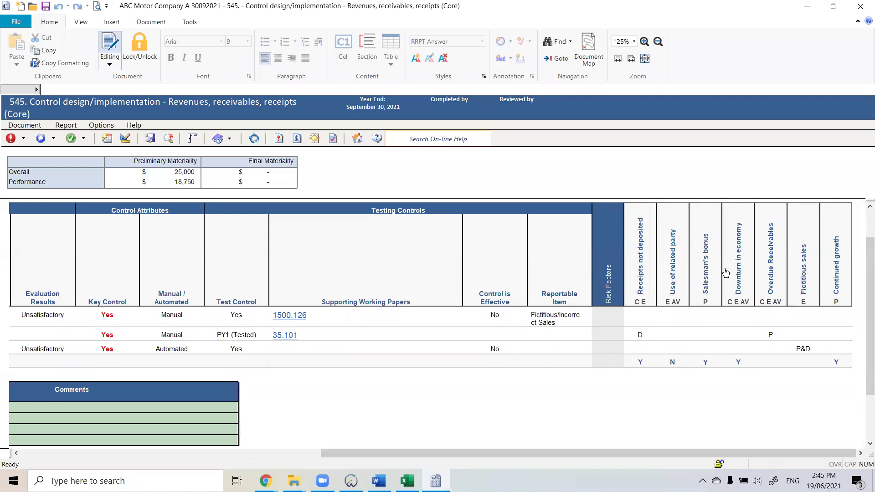
drag(613, 451, 72, 451)
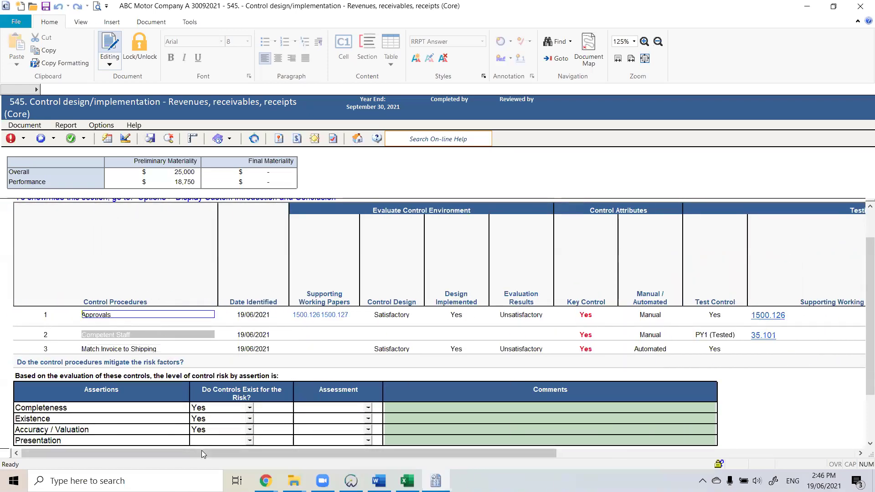
drag(319, 452, 683, 452)
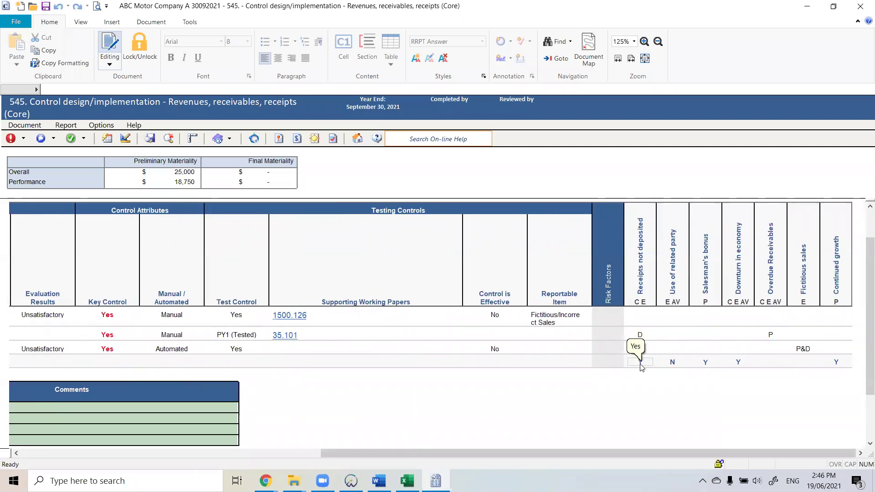
- View the risk treatment/mitigation of the Receipts not deposited risk, close it, and review the control risk by assertion table
click(647, 270)
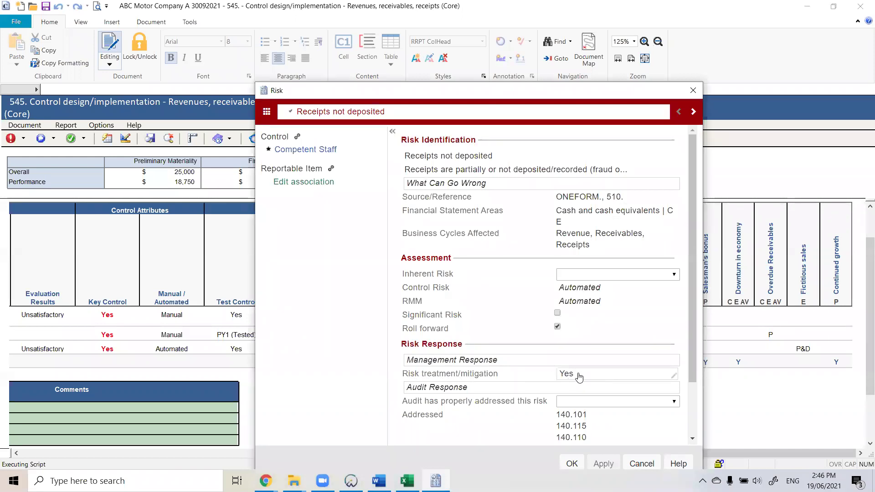
click(693, 90)
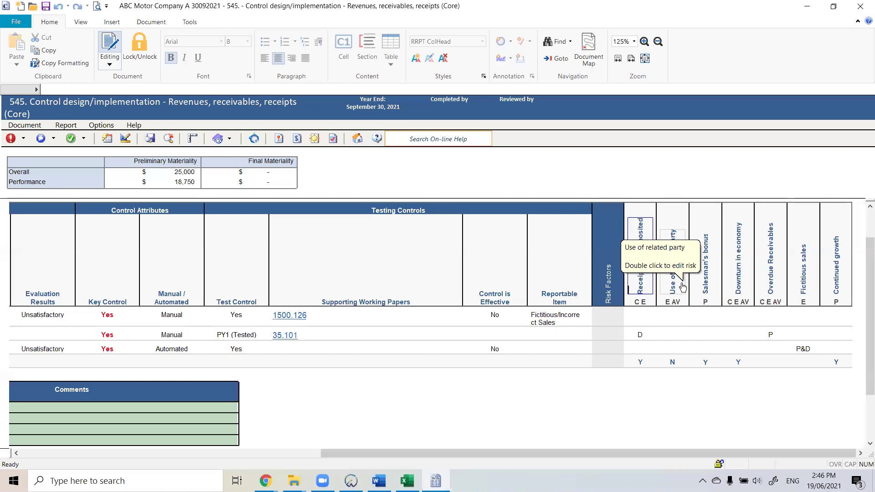
drag(535, 455, 251, 456)
scroll(246, 336, down, 2)
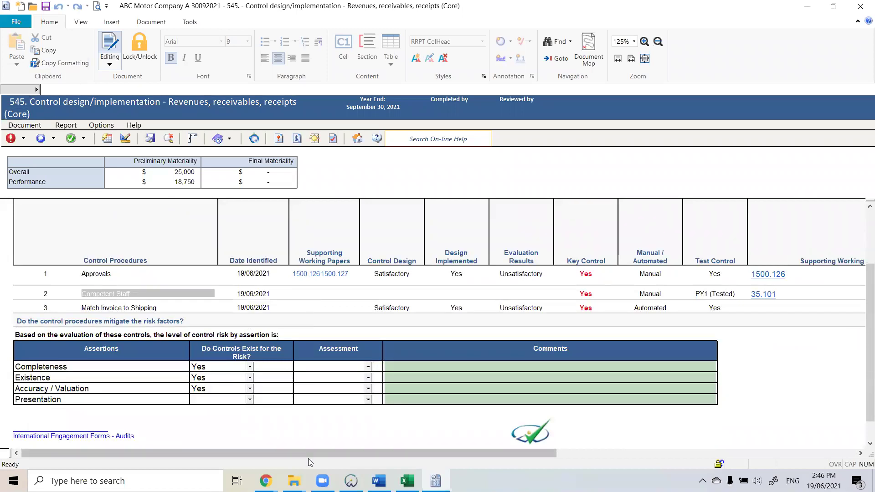
- Switch to CaseWare Working Papers and create a folder named Walkthrough Evidence after document 562 within Control Design
click(351, 481)
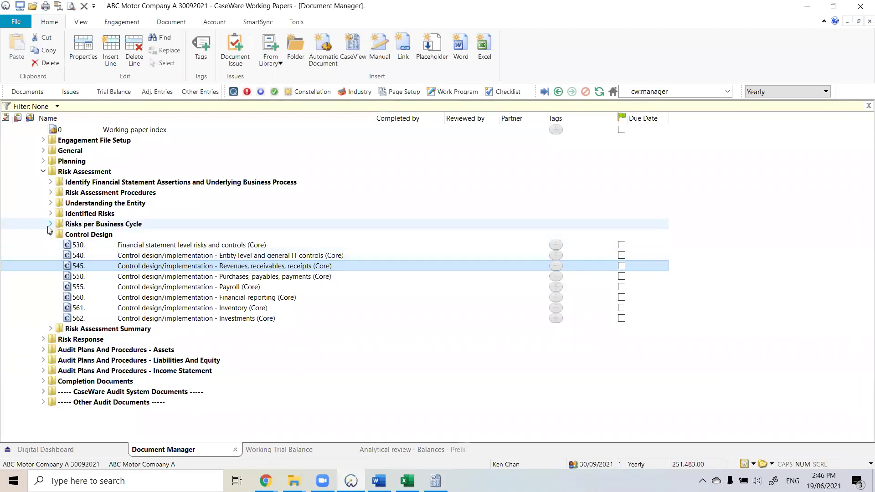
right_click(95, 318)
mouse_move(214, 231)
click(256, 236)
text(Wa)
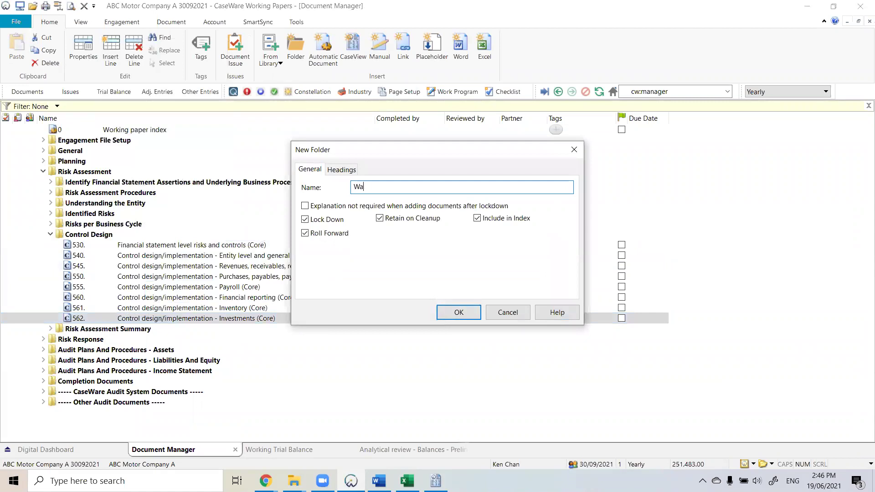
text(lkthrough)
text(dence)
click(455, 313)
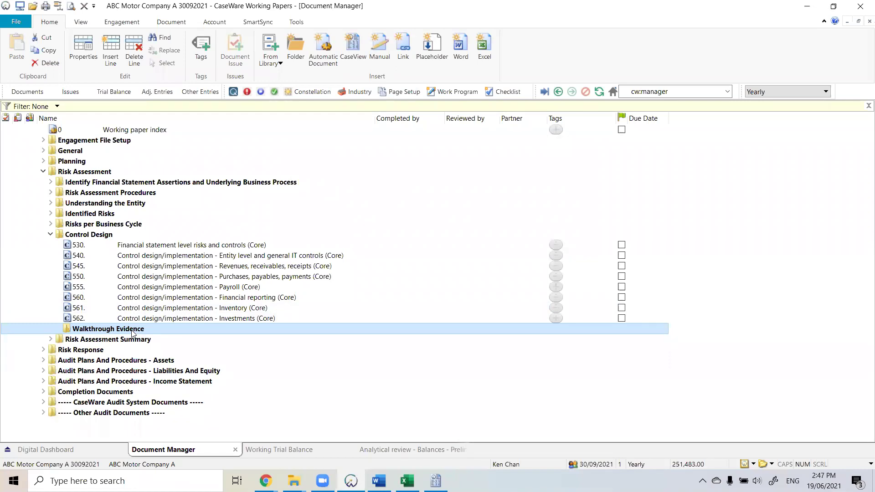
- Expand Revenues under Audit Plans And Procedures - Income Statement to view its working papers, and select control design documents 545 to 562
click(44, 381)
scroll(50, 382, down, 1)
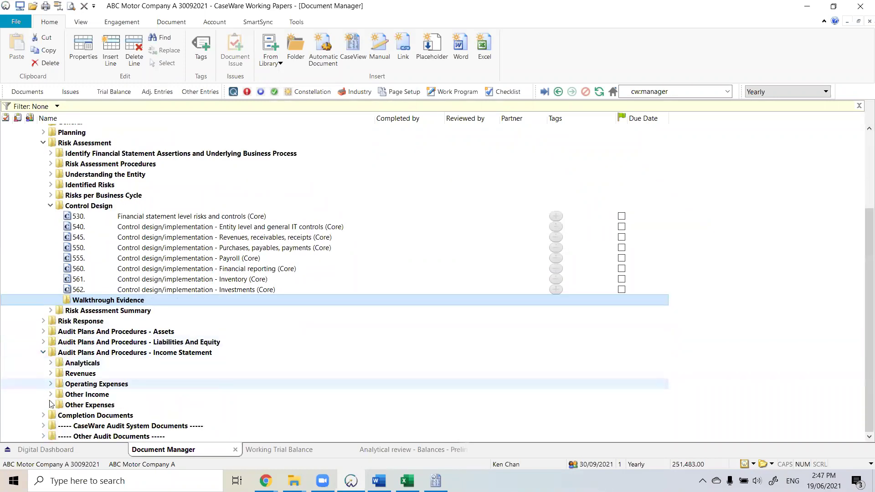
click(50, 373)
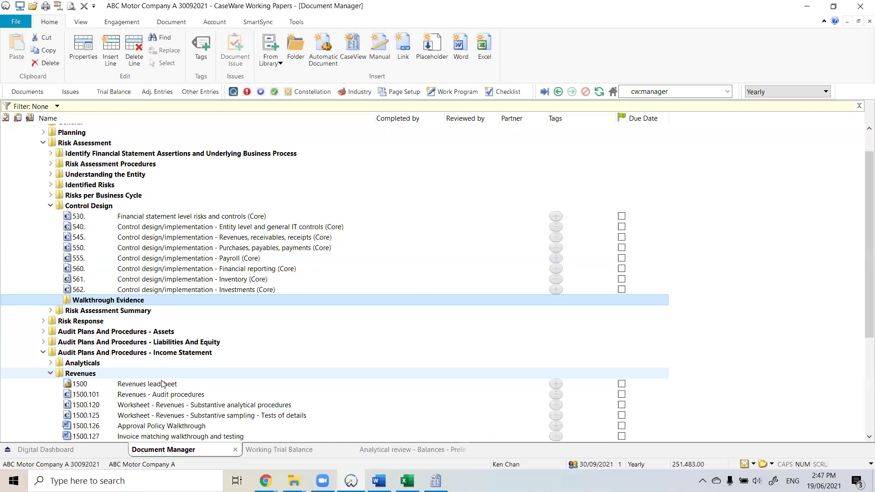
scroll(217, 354, down, 2)
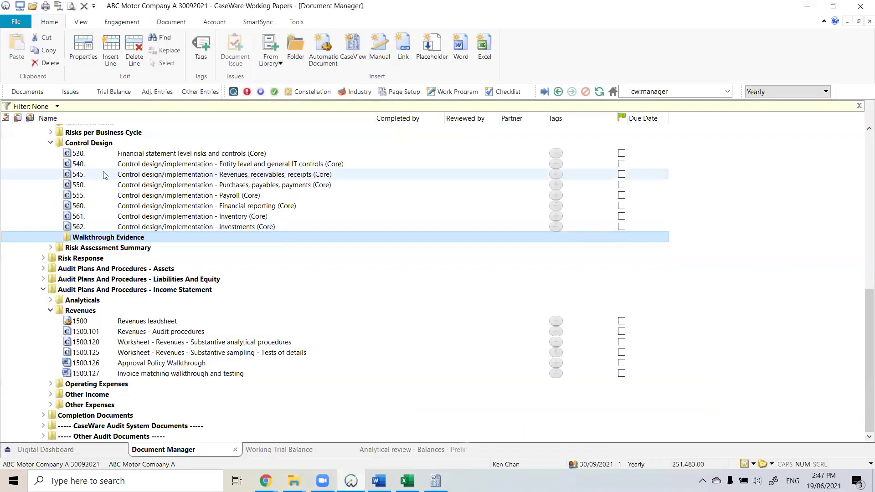
drag(104, 176, 97, 229)
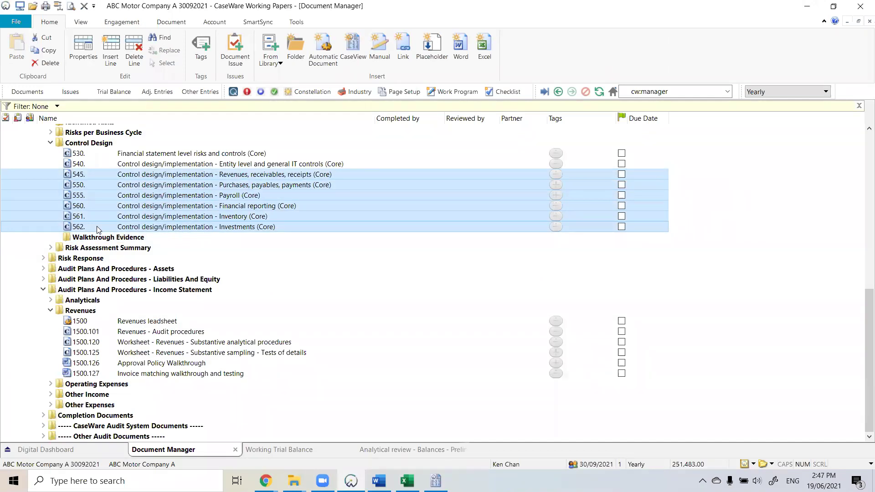
- Return to document 545 and set whether controls exist for the risk to No for the Presentation assertion
click(434, 480)
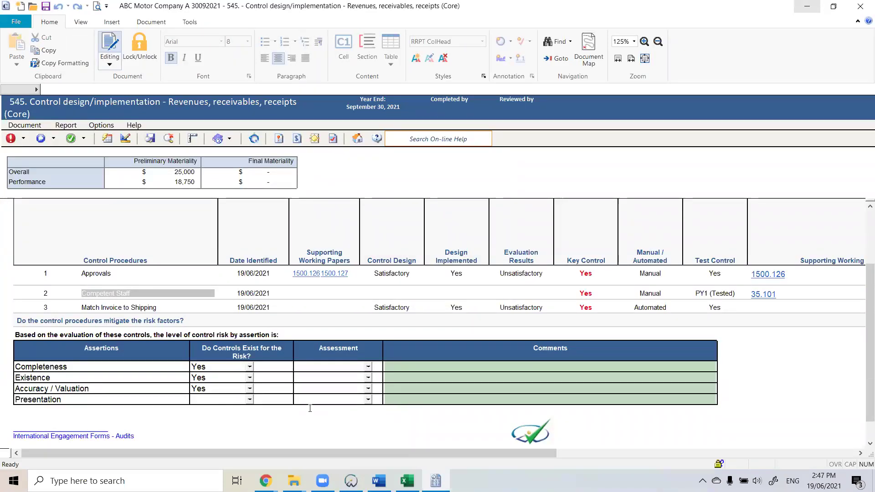
scroll(301, 360, up, 2)
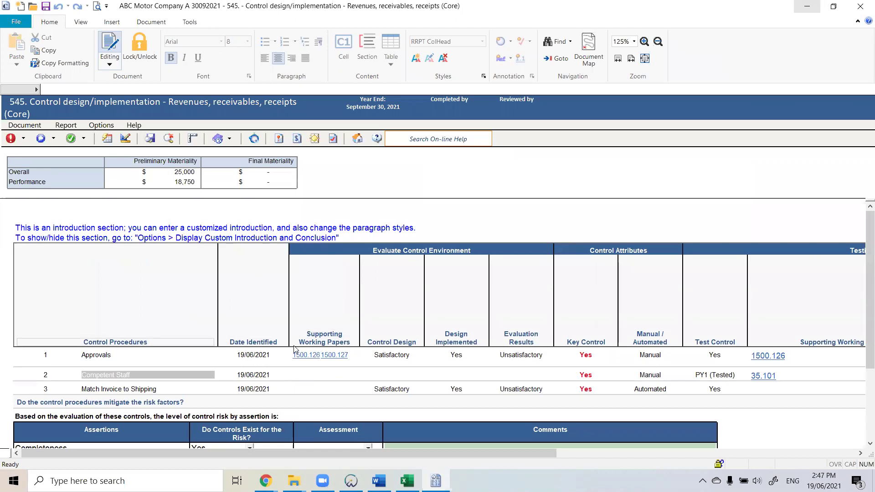
scroll(294, 349, down, 2)
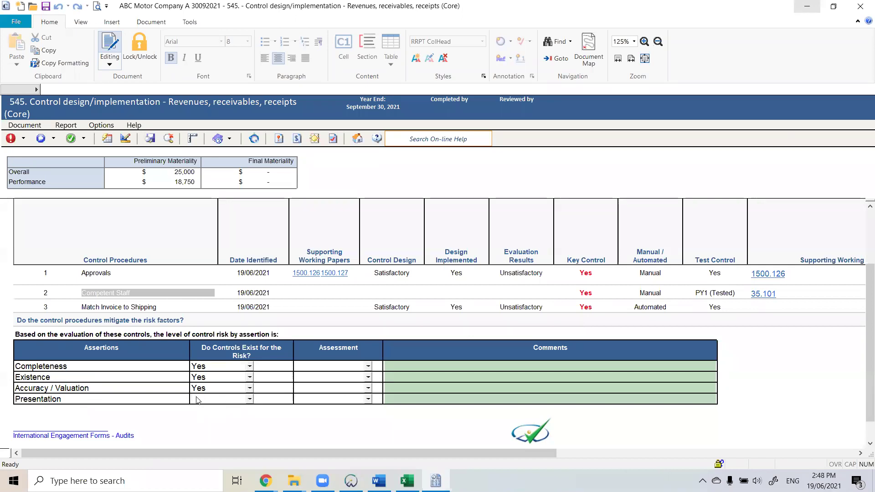
click(249, 399)
click(233, 426)
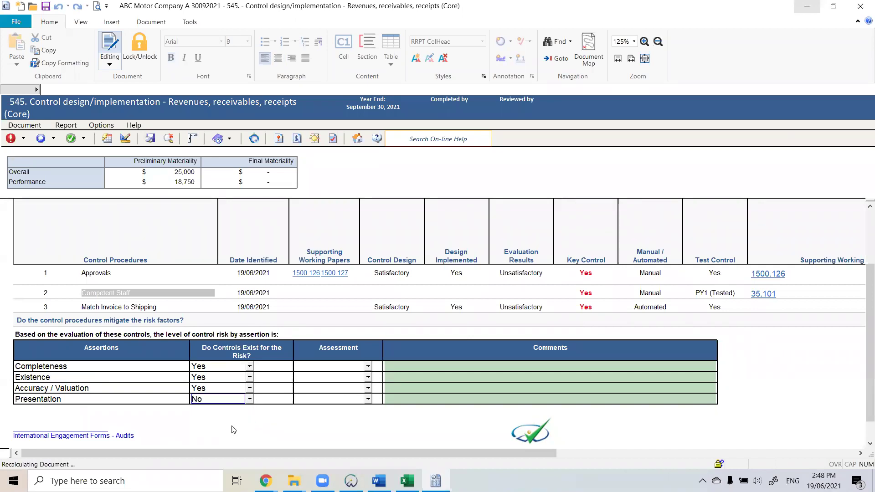
- Try overriding whether controls exist for the Completeness assertion with No, and restore the answer to Yes
click(250, 366)
click(214, 392)
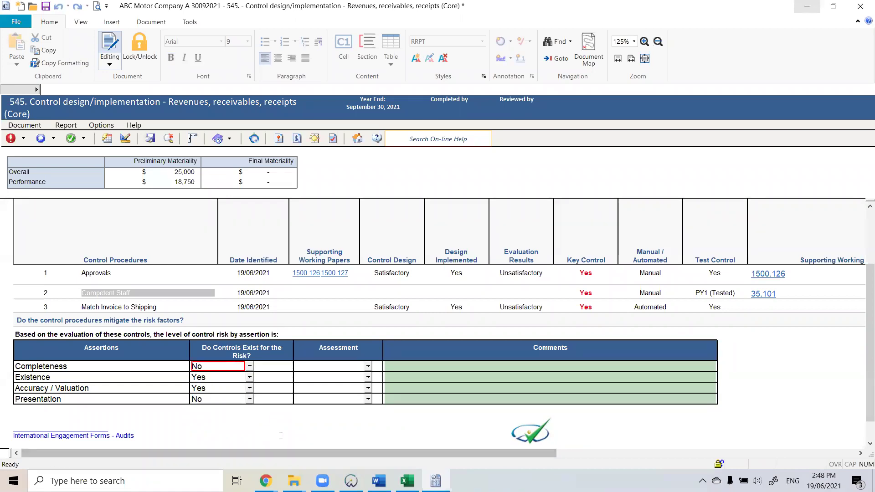
click(281, 435)
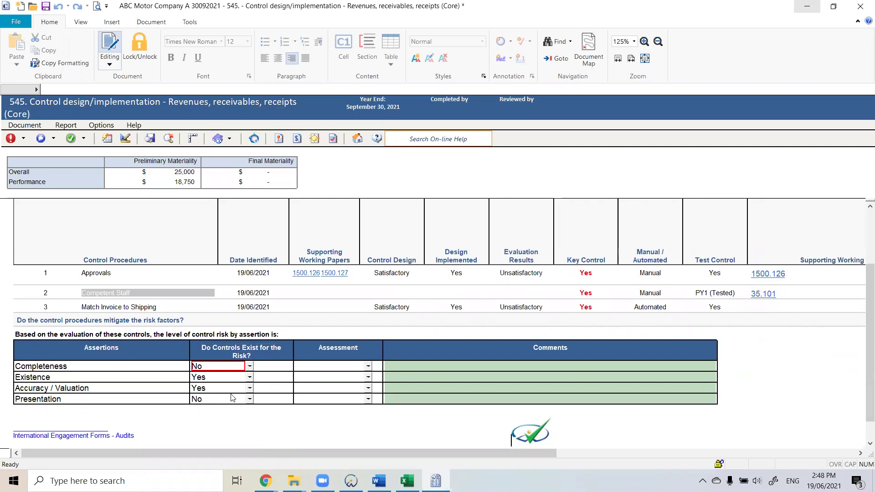
click(250, 367)
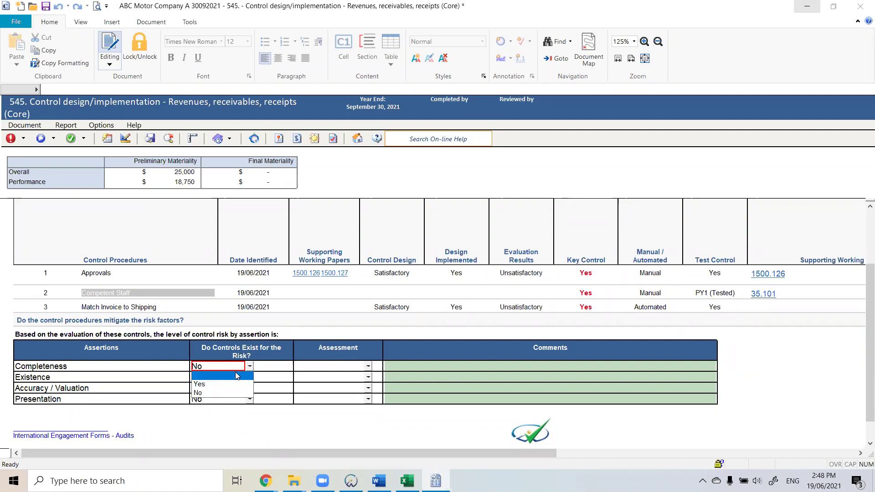
click(242, 367)
right_click(239, 366)
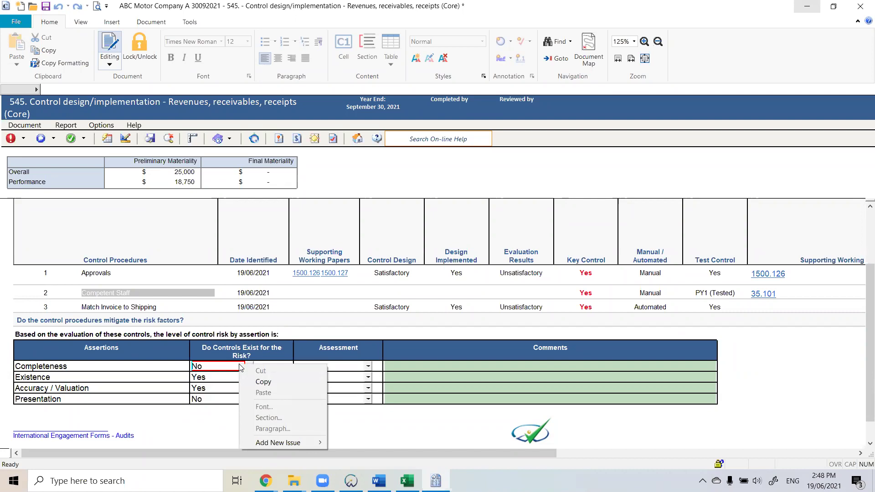
key(Escape)
click(250, 366)
click(239, 376)
click(249, 366)
click(218, 387)
click(267, 426)
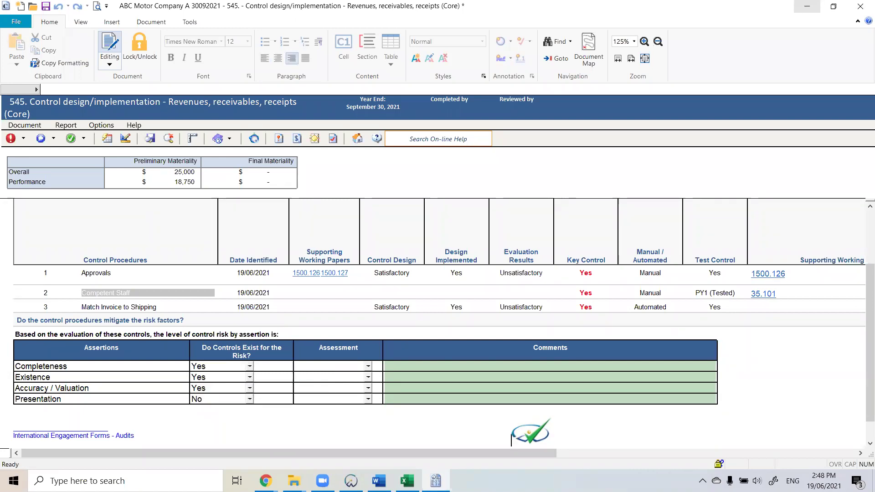
- Set the control risk assessment to Med for Completeness, Existence, Accuracy / Valuation and Presentation
click(369, 367)
click(349, 393)
click(367, 381)
click(367, 381)
click(351, 401)
click(368, 388)
click(359, 409)
click(367, 399)
click(349, 421)
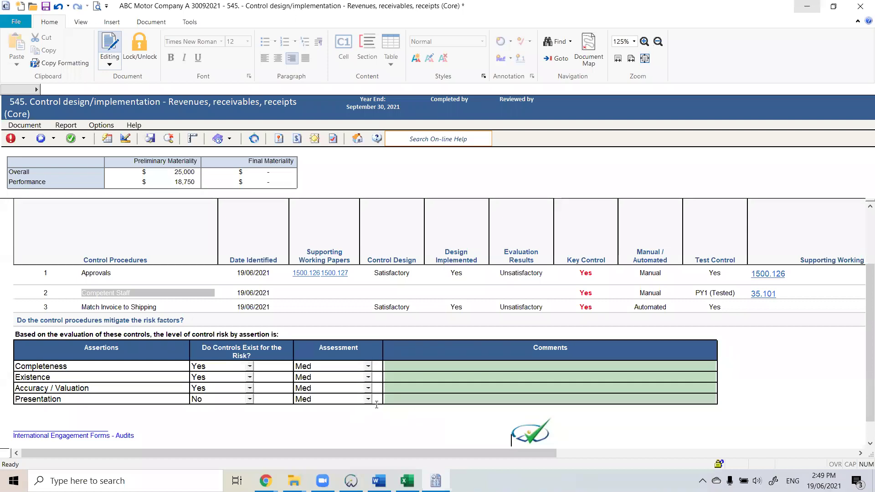
- Go to the Completeness comment without entering text, and close document 545 with its changes saved
click(430, 366)
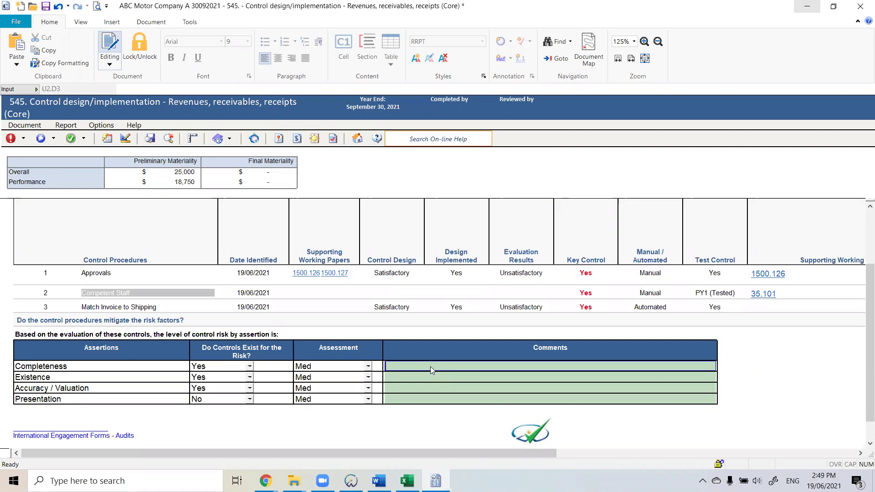
click(357, 138)
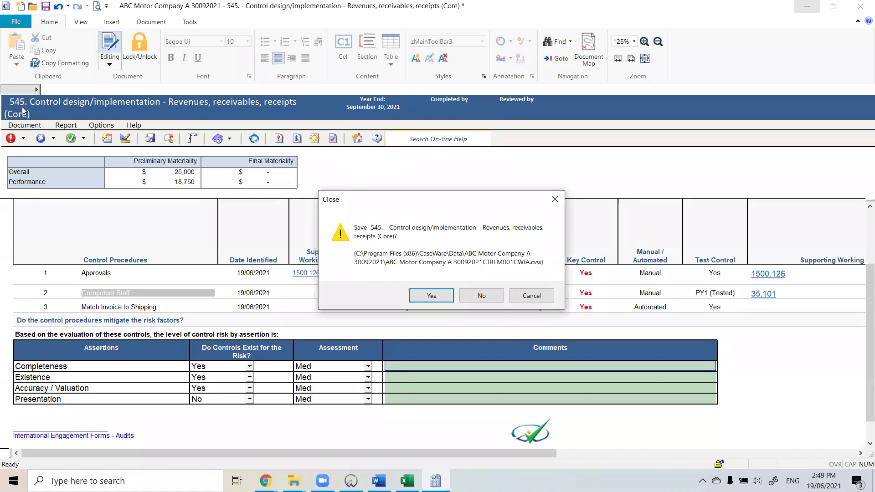
click(431, 296)
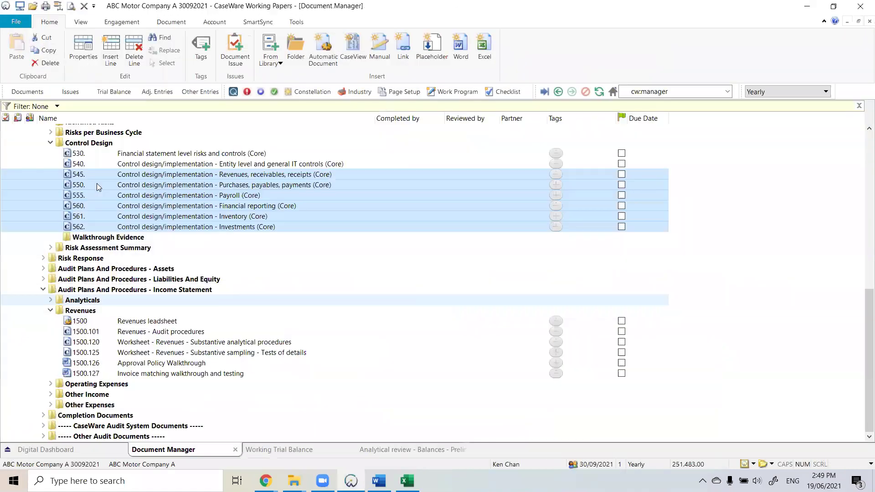
- Select control design documents 550 to 562, open document 550 and examine its assertion answers and risk factor mapping
click(96, 184)
shift+click(98, 224)
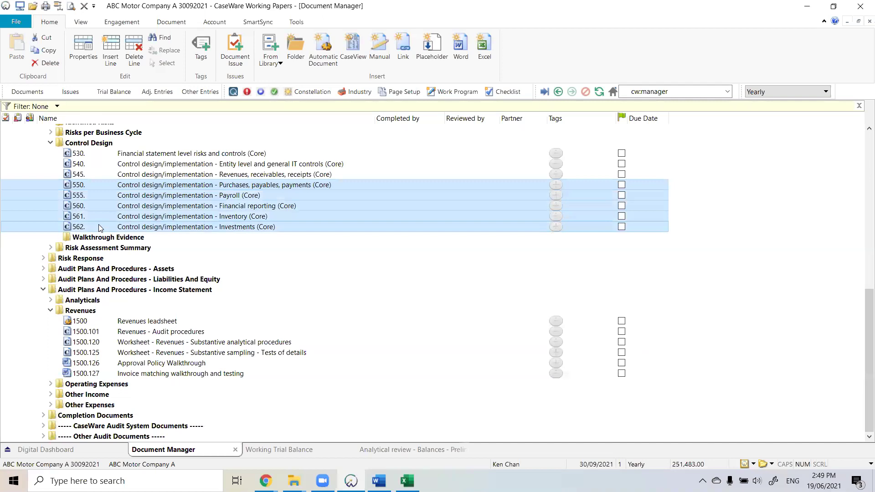
double_click(250, 185)
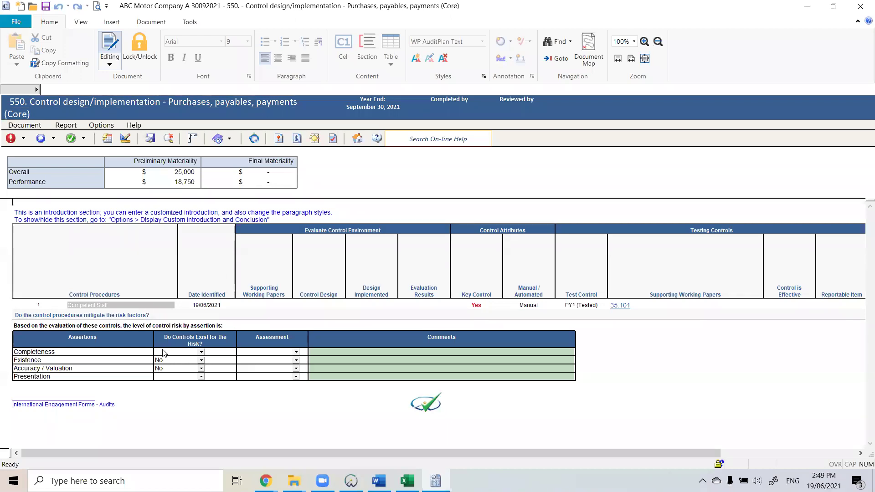
click(166, 361)
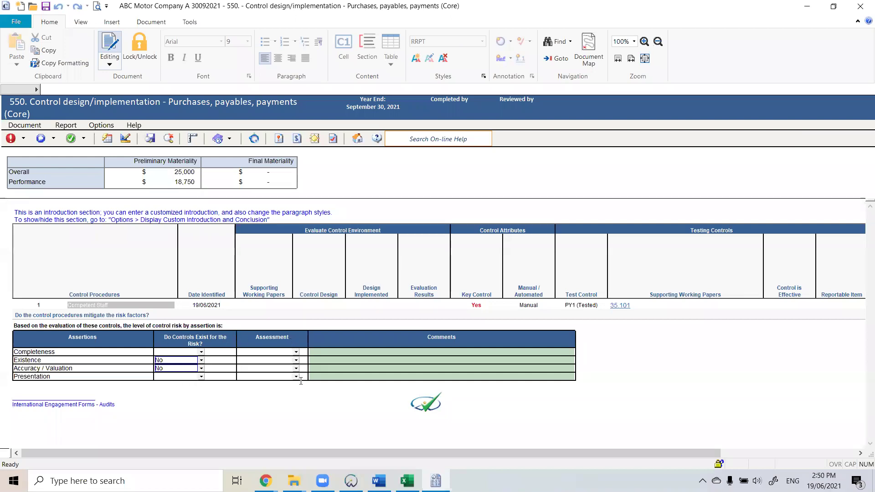
drag(264, 451, 492, 460)
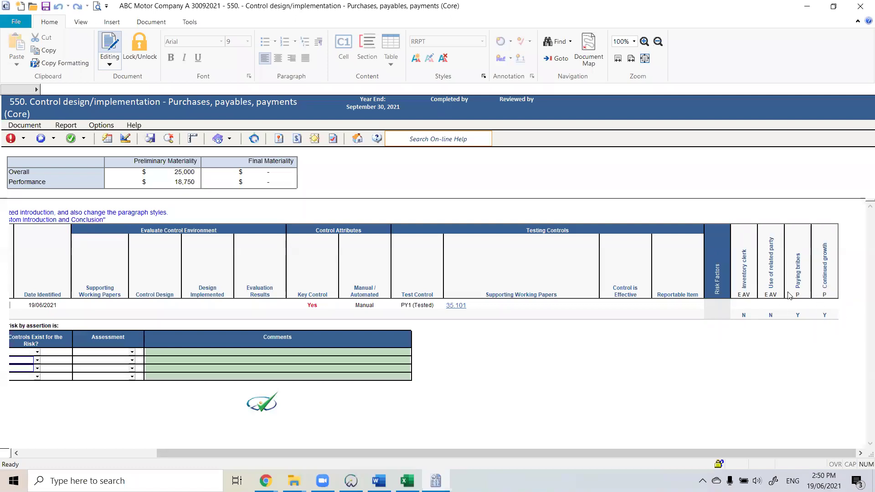
drag(581, 452, 446, 454)
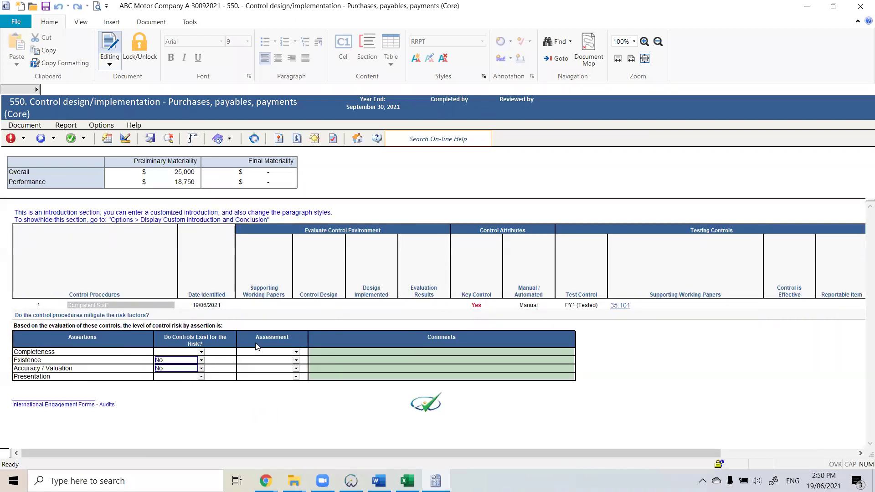
- Assess document 550's control risk as Low for Completeness and Existence and Hi for Accuracy / Valuation and Presentation, and close it with changes saved
click(296, 352)
click(273, 385)
click(296, 360)
click(280, 394)
click(296, 368)
click(296, 377)
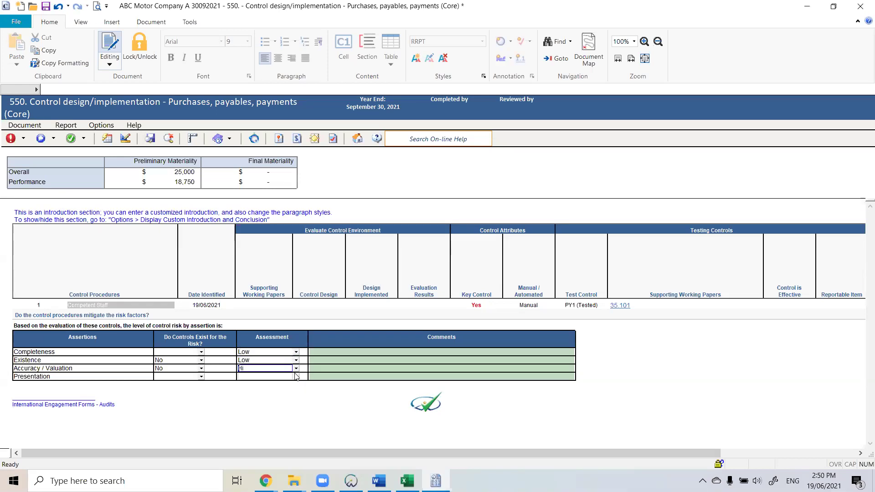
click(250, 393)
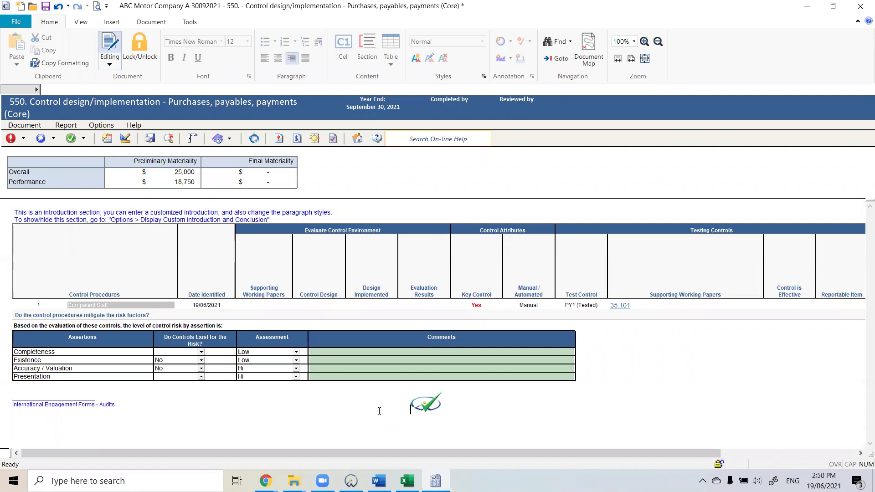
click(357, 139)
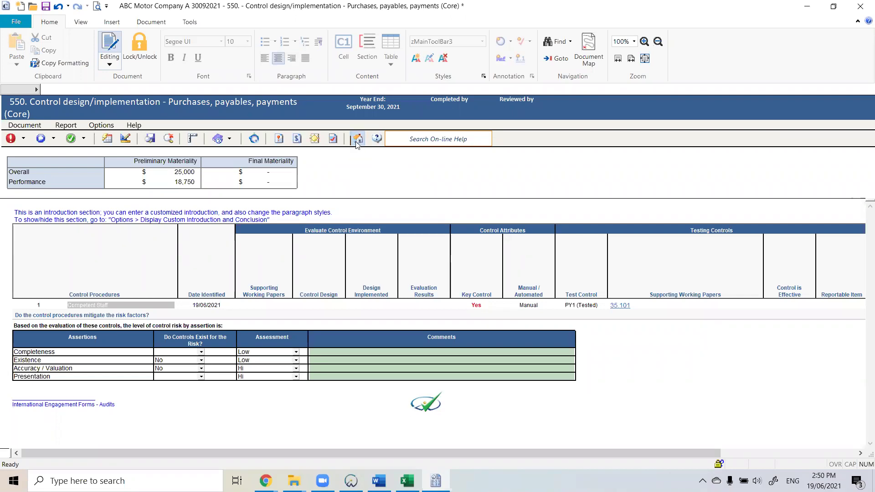
click(432, 297)
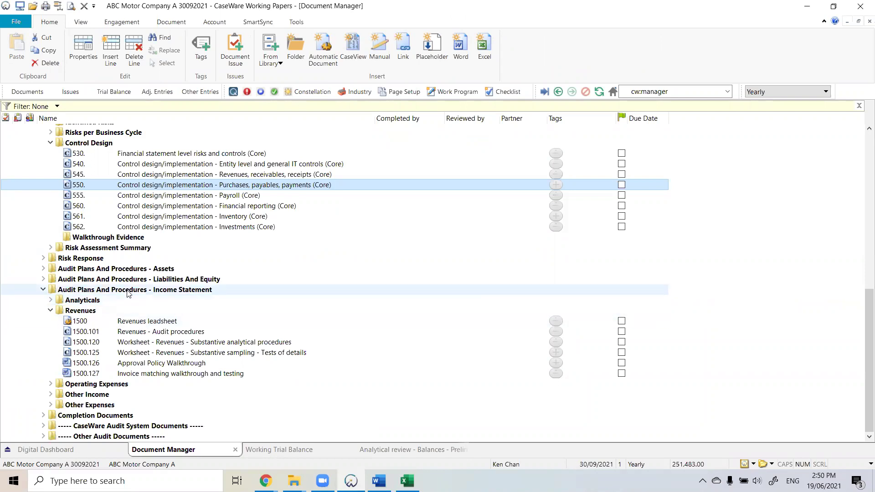
- Open the FSA financial statement areas worksheet from the Risk Assessment folder and display its Planning view
scroll(128, 294, up, 3)
click(50, 181)
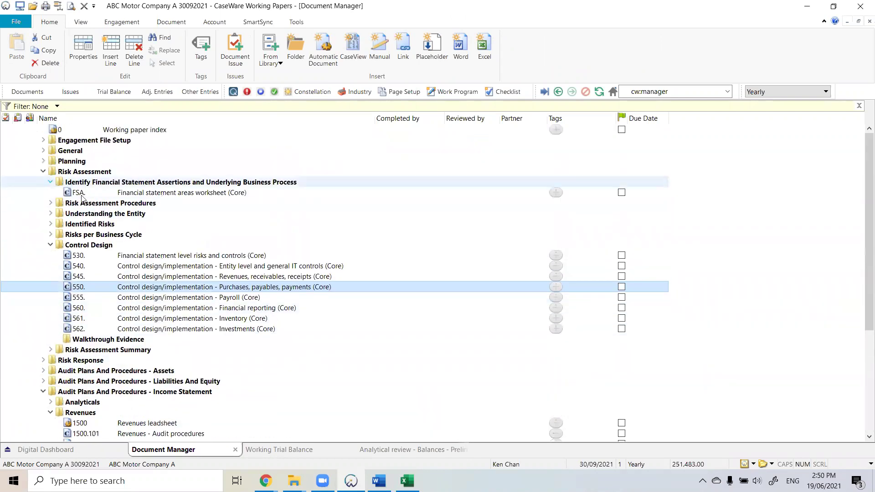
click(92, 194)
double_click(90, 194)
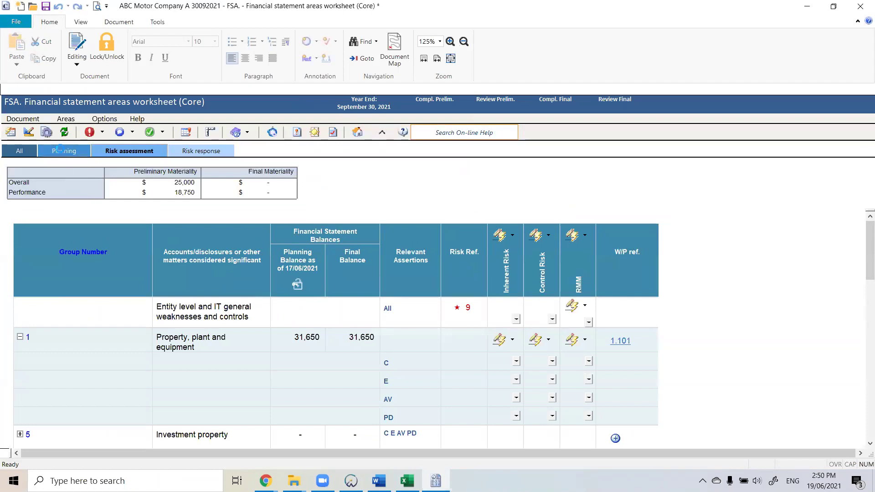
click(59, 150)
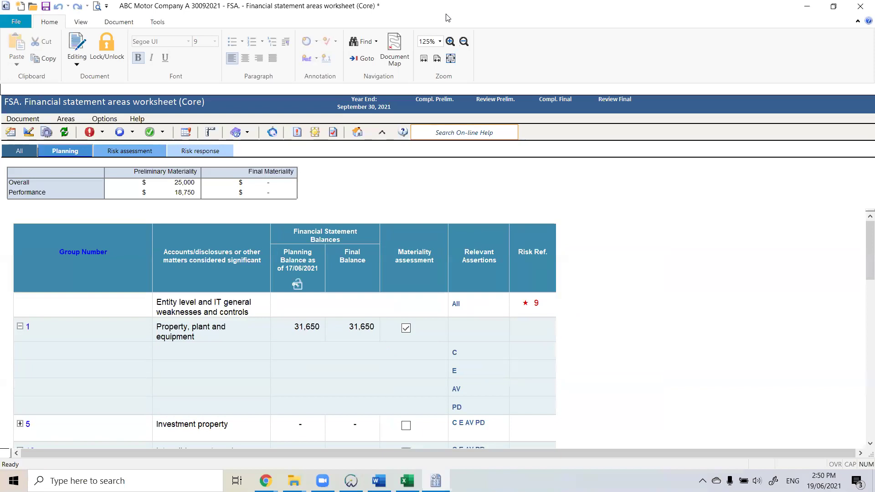
click(617, 227)
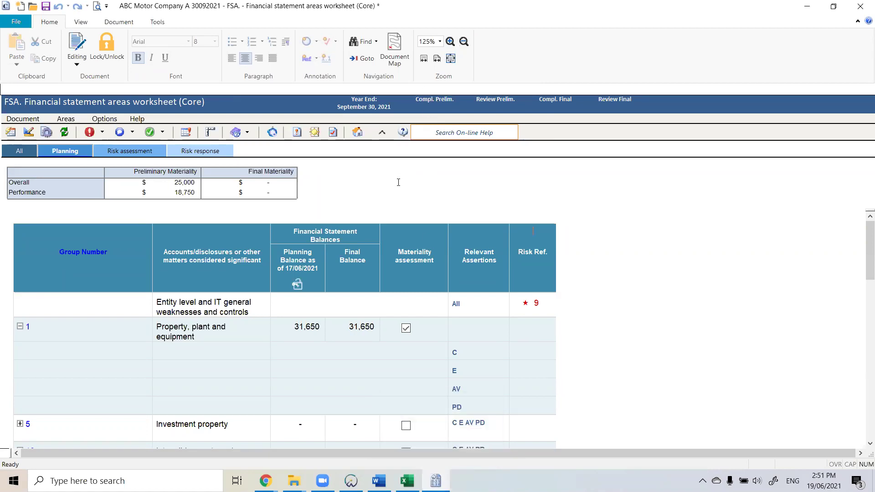
- Show the worksheet's Risk assessment view and expand group 35, Receivables, non-current, to examine its risk references by assertion
click(138, 151)
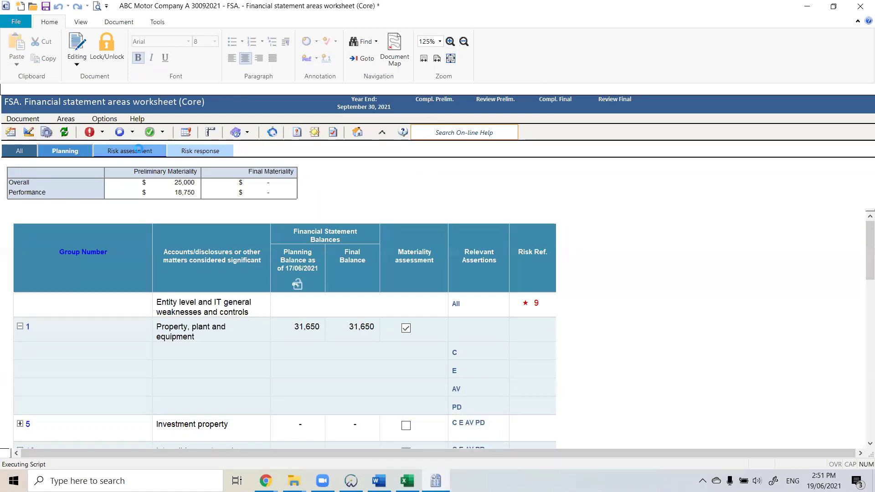
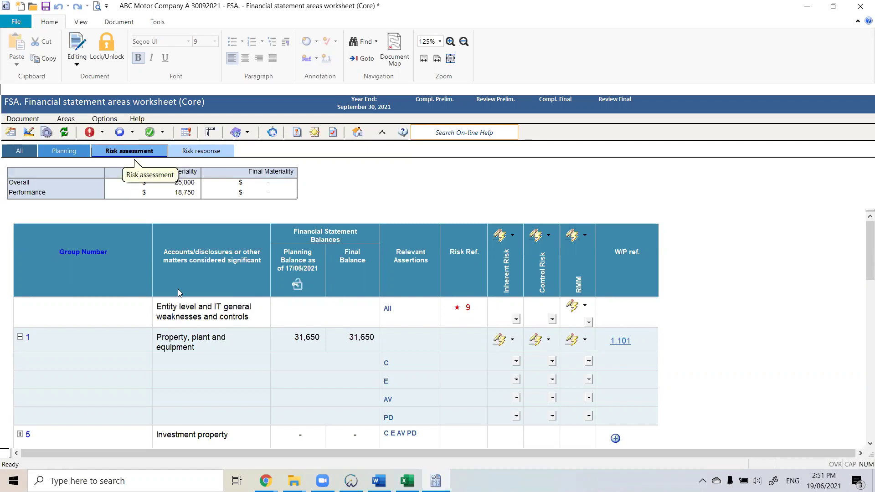
scroll(85, 348, down, 5)
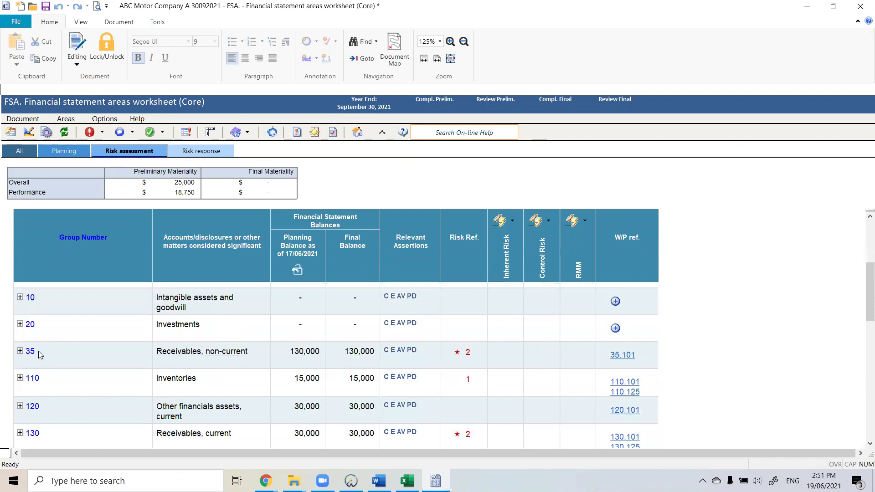
click(20, 351)
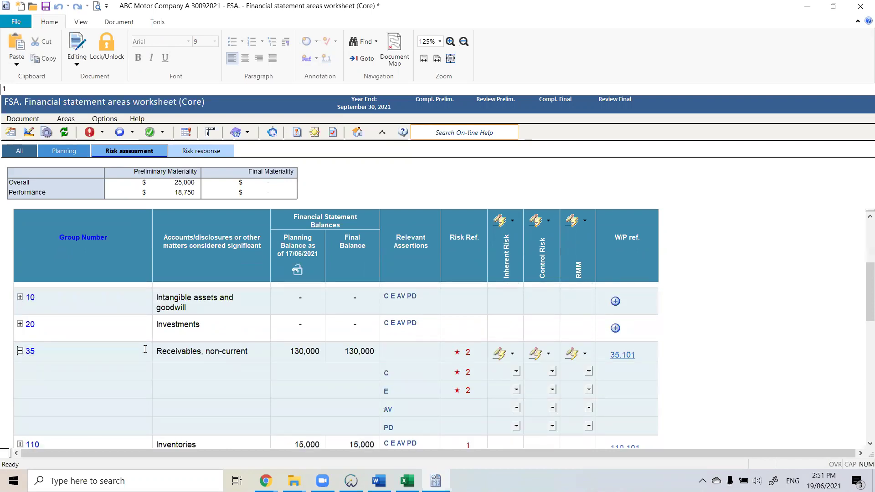
scroll(167, 352, down, 1)
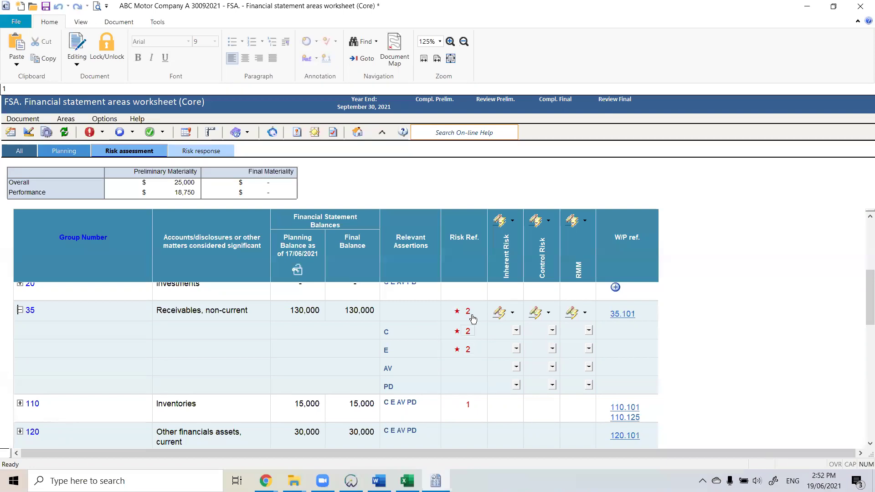
- Open the Completeness risks of group 35, Receivables, non-current, and examine the Overdue Receivables risk and its inherent risk options
click(472, 334)
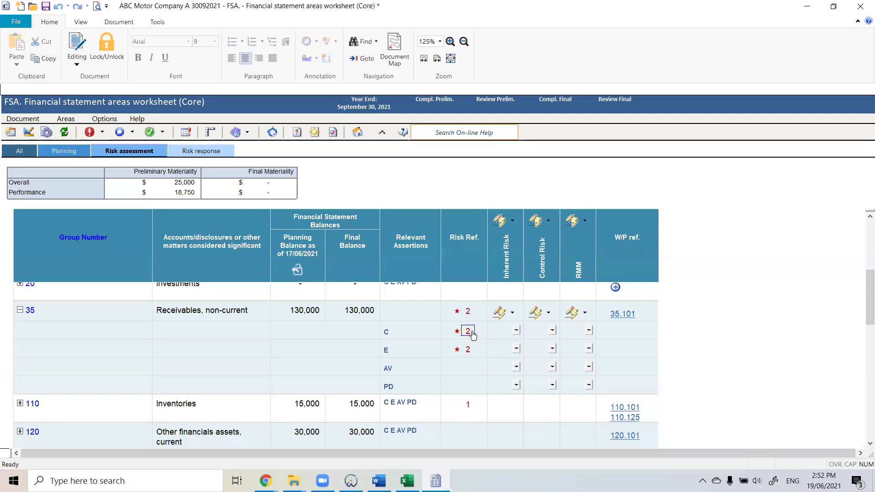
click(472, 335)
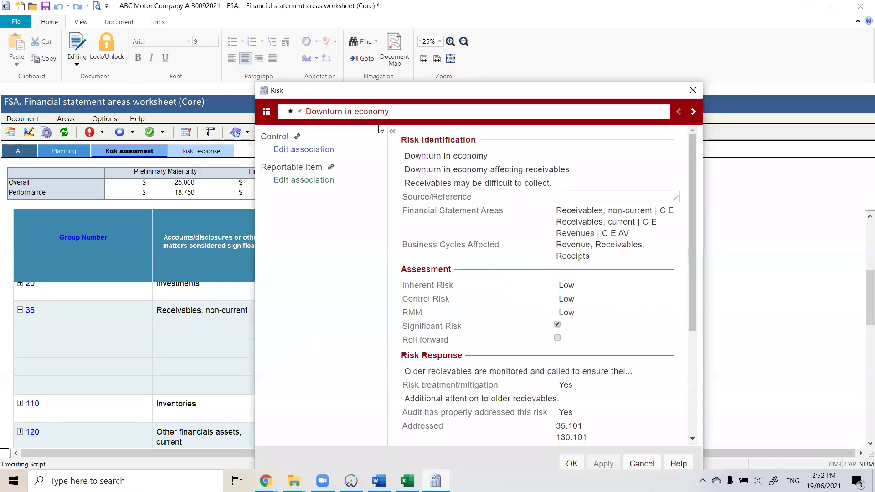
click(266, 113)
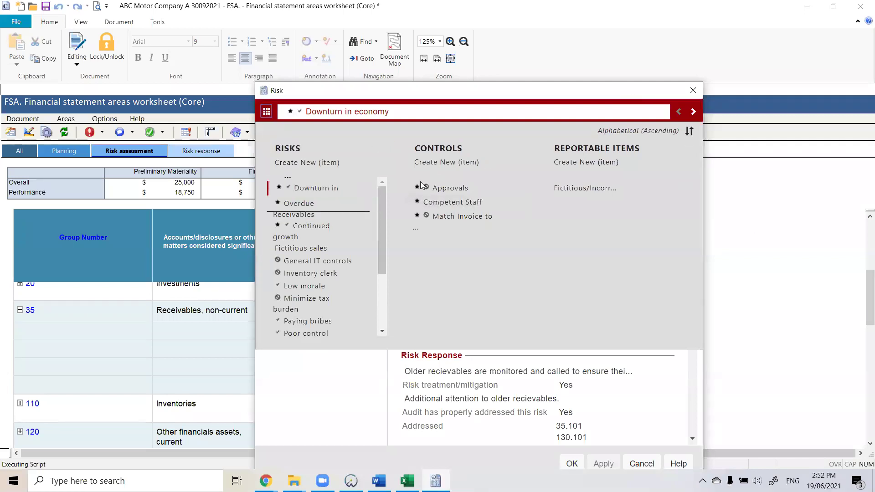
click(318, 210)
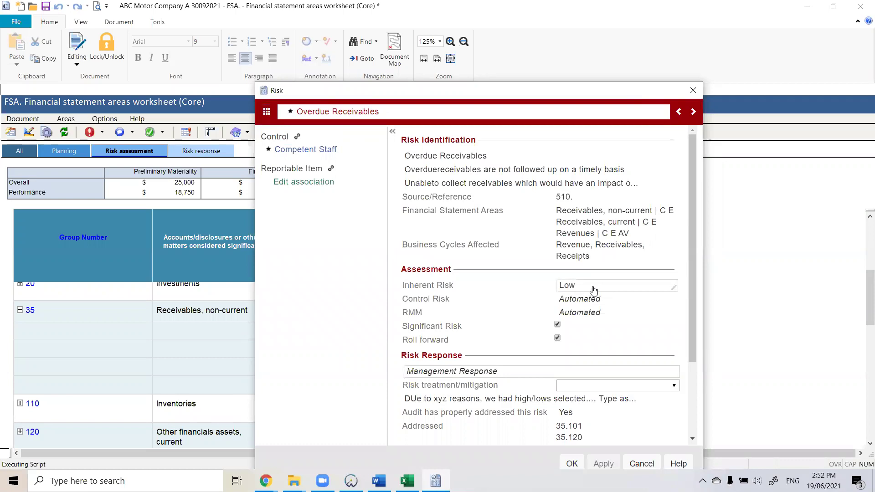
click(645, 286)
click(673, 287)
click(604, 320)
click(678, 112)
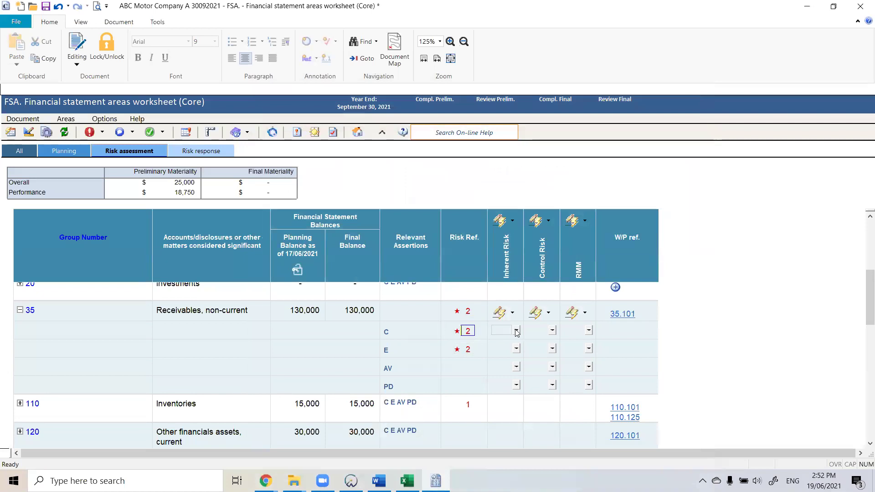
- Apply the proposed inherent risk assessment to all assertions of group 35, Receivables, non-current
click(516, 332)
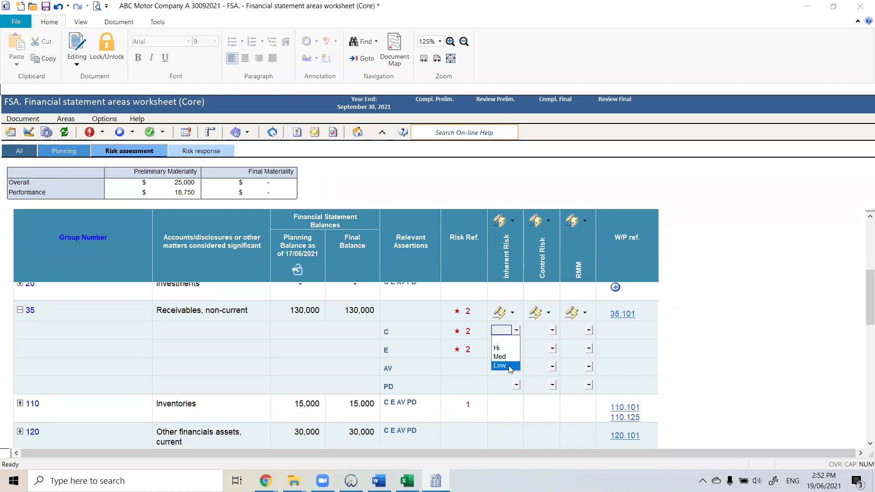
click(501, 340)
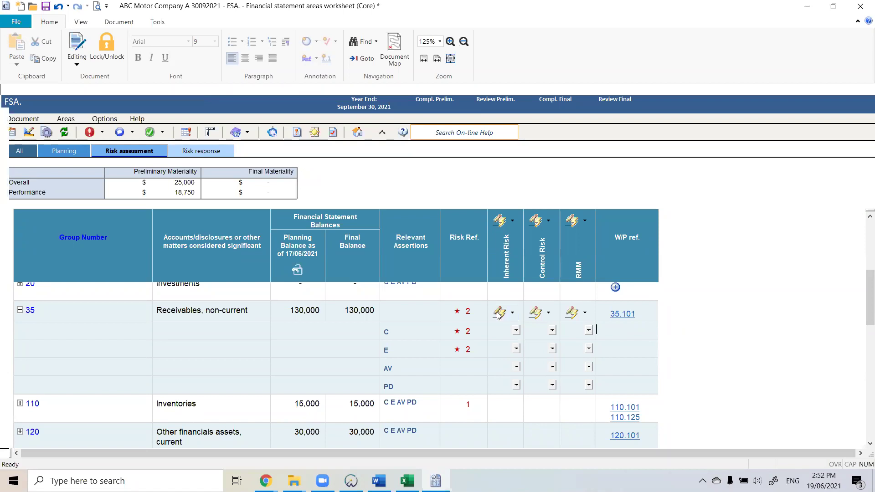
click(513, 312)
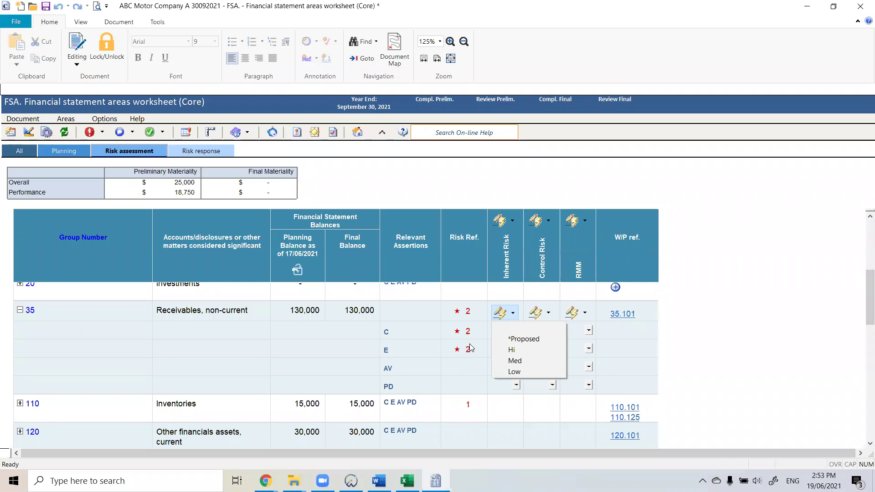
click(524, 339)
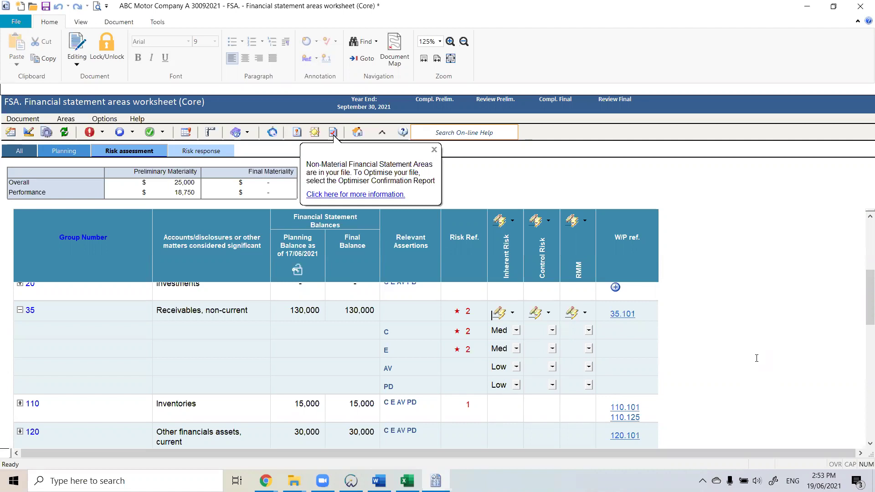
click(552, 330)
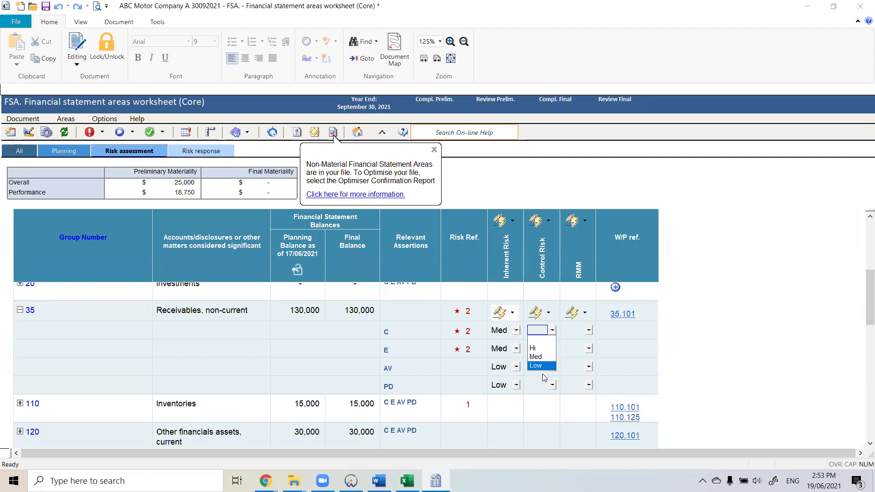
click(544, 377)
click(548, 313)
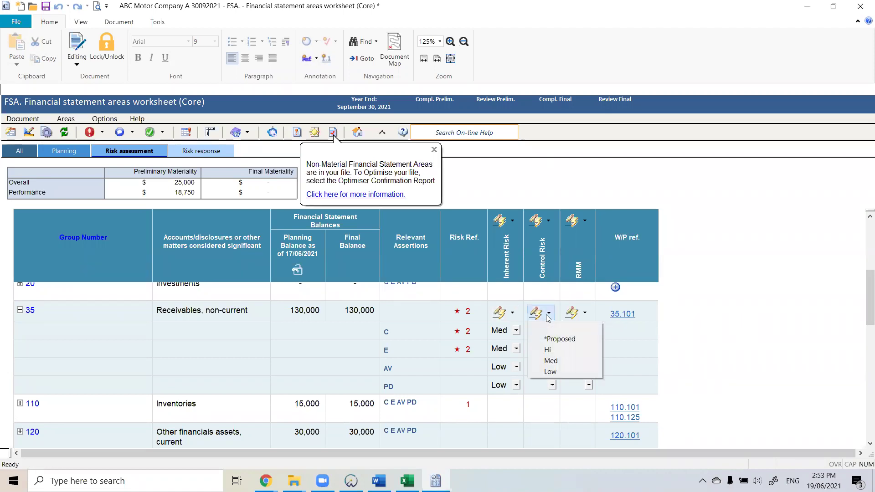
- Open control design document 545, Revenues, receivables, receipts, and examine its control risk assessment by assertion
click(351, 480)
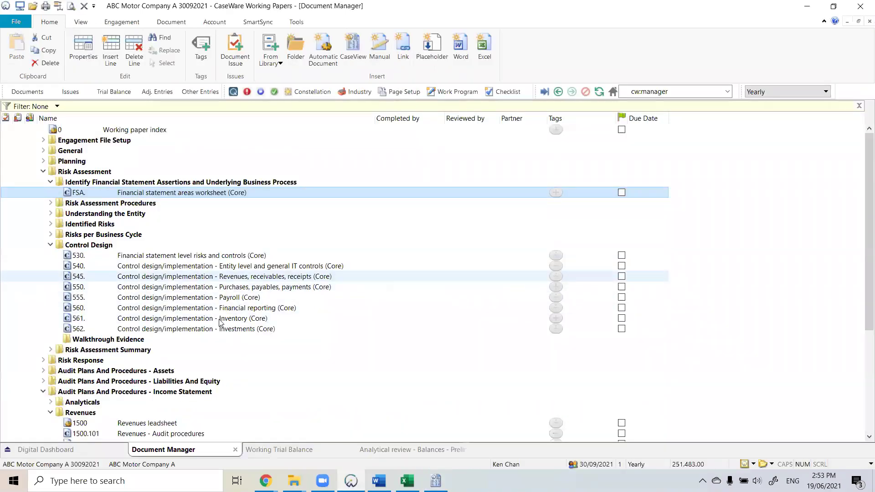
drag(220, 267, 220, 329)
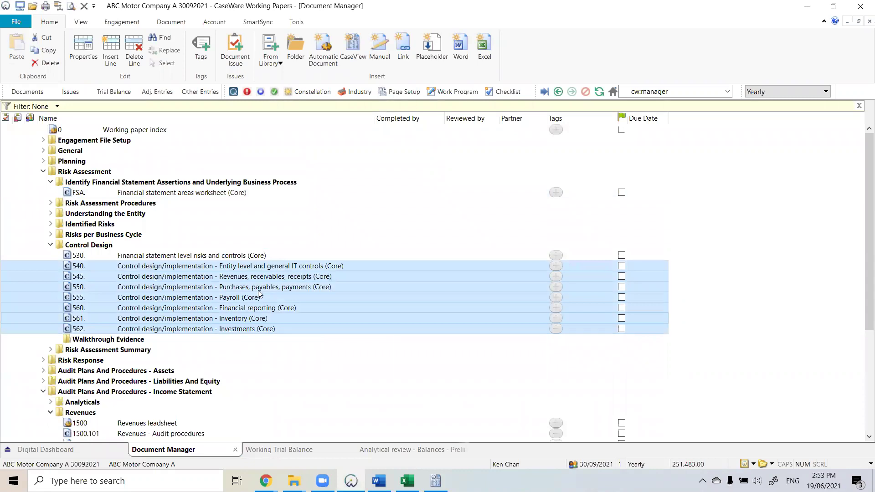
click(272, 277)
double_click(272, 280)
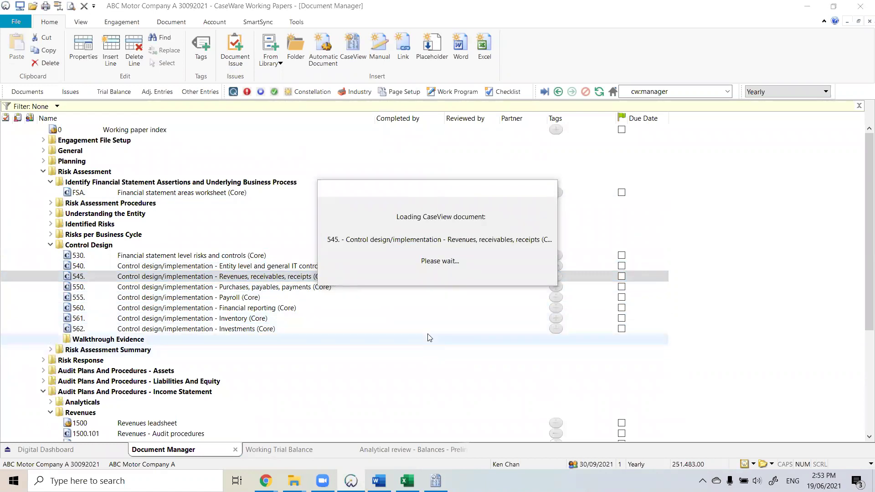
scroll(403, 353, down, 3)
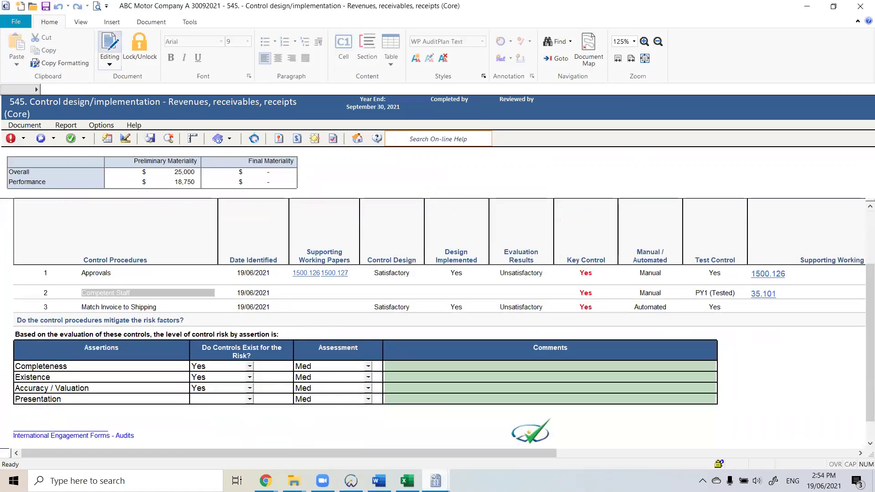
- Return to the FSA worksheet and apply the proposed control risk assessment to all assertions of group 35
mouse_move(435, 481)
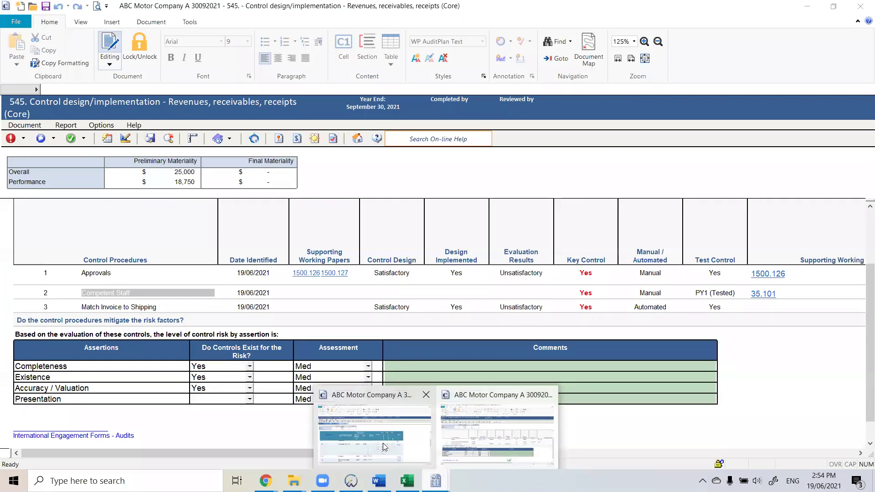
click(384, 446)
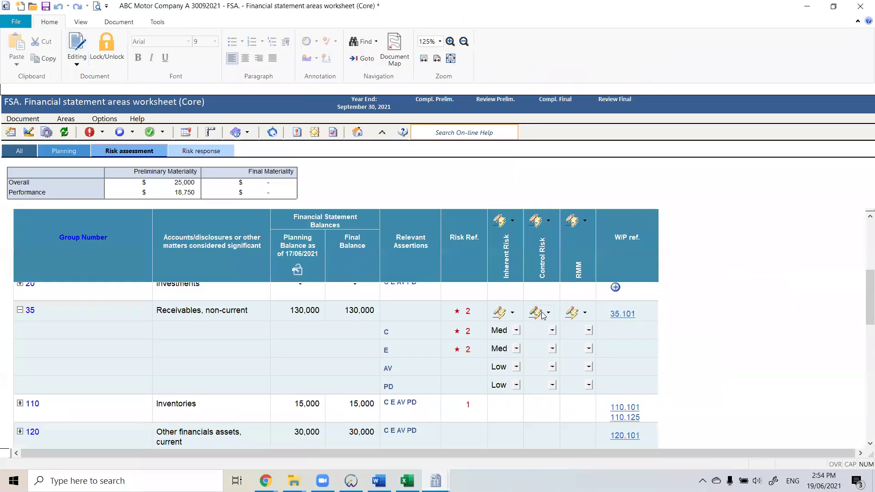
click(543, 314)
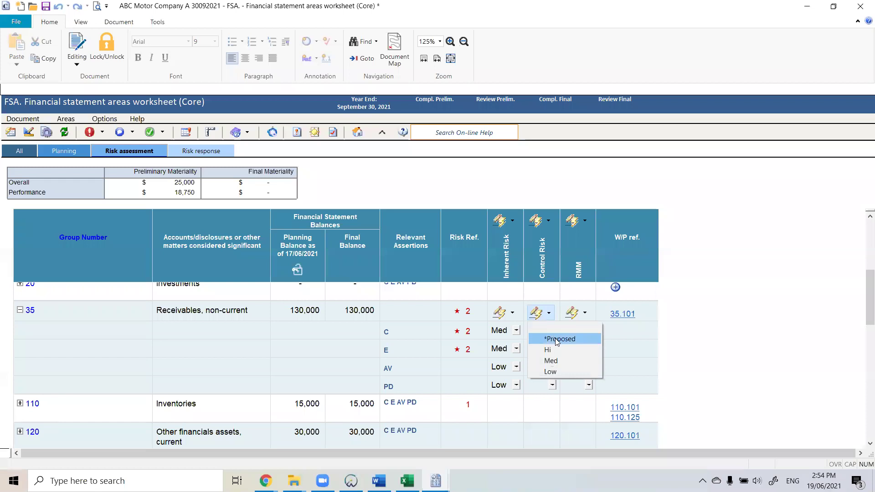
click(557, 340)
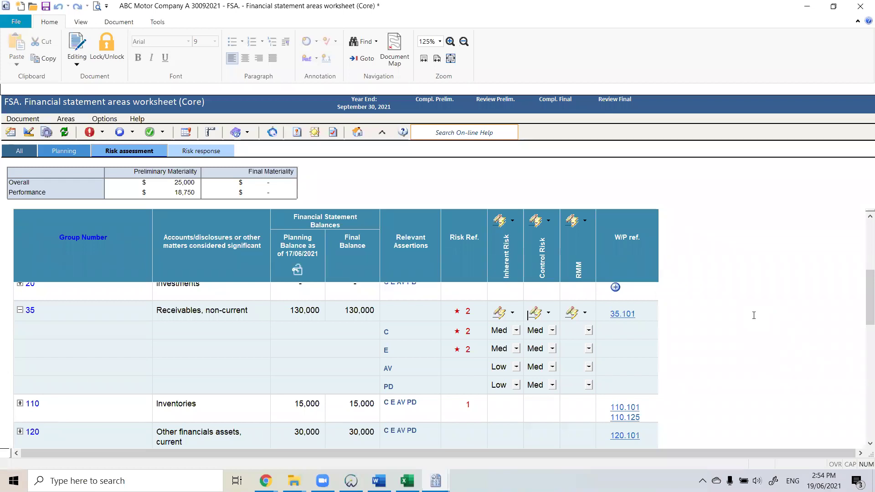
- Override group 35's Completeness control risk with Hi for this item only and examine the note on the override
click(553, 330)
click(538, 358)
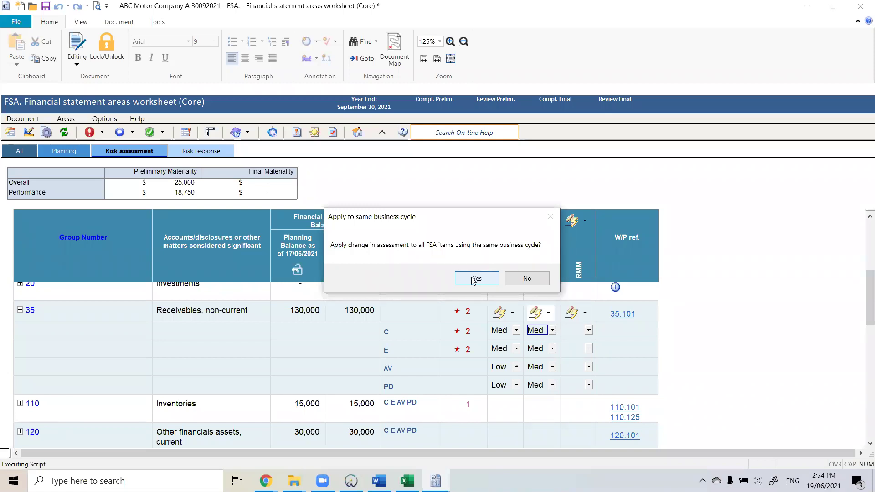
click(525, 278)
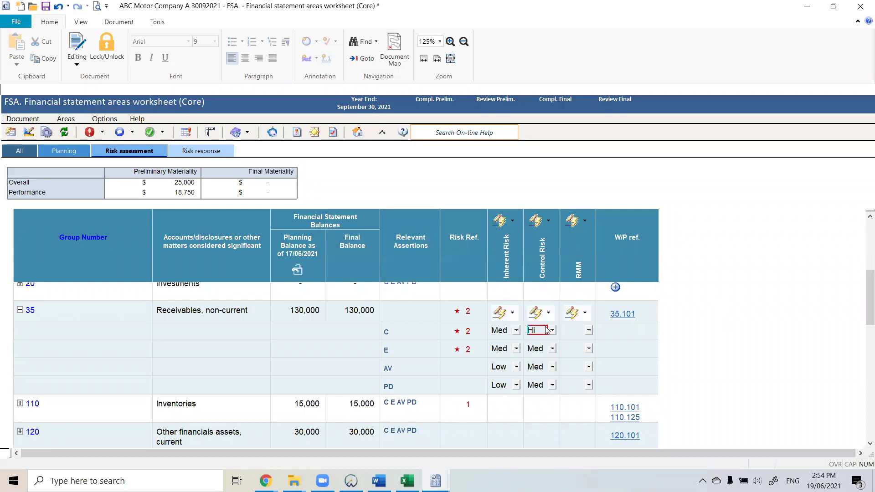
mouse_move(547, 329)
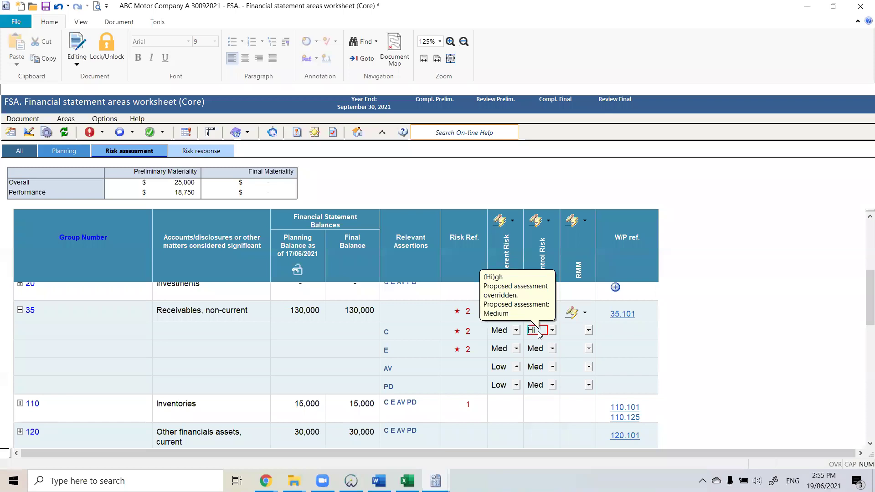
- Clear the Completeness control risk of group 35 and set it back to Med
click(553, 332)
click(547, 340)
click(552, 330)
click(545, 358)
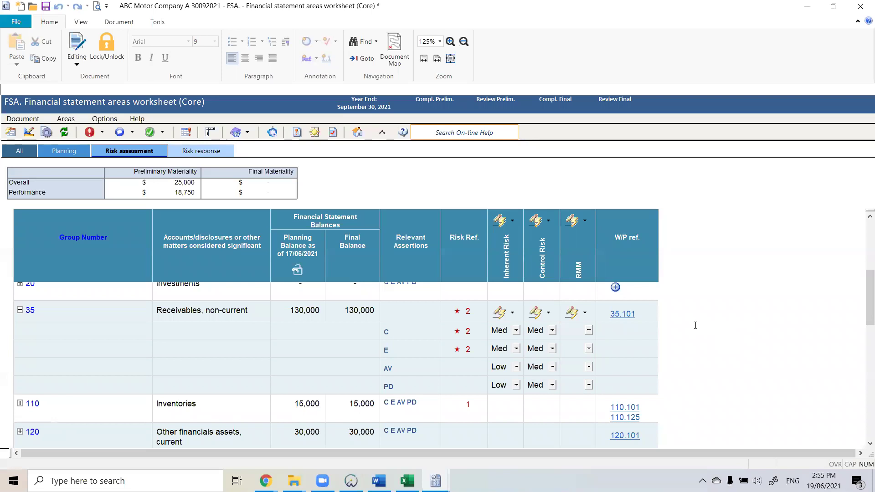
- Set group 35's Completeness control risk to Hi and apply the change to all FSA items using the same business cycle
click(550, 334)
click(544, 348)
click(477, 278)
- Set group 35's Completeness control risk to Med and apply the change to all FSA items using the same business cycle
click(552, 330)
click(544, 338)
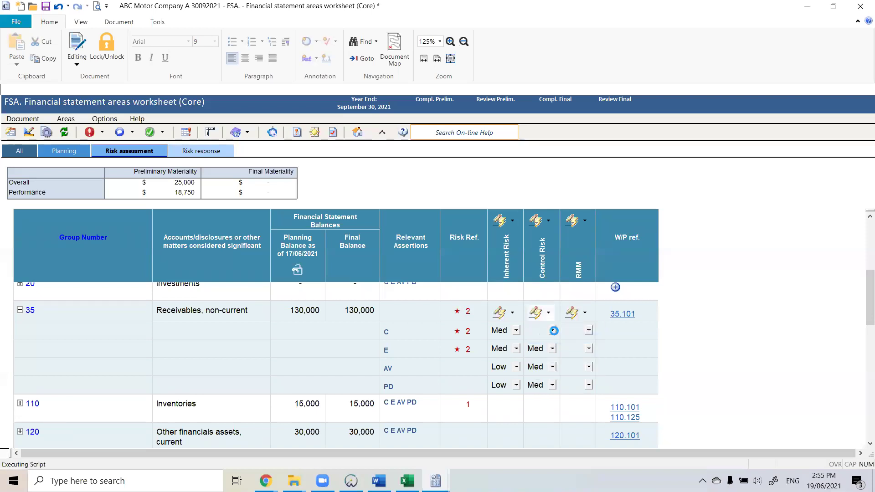
click(551, 331)
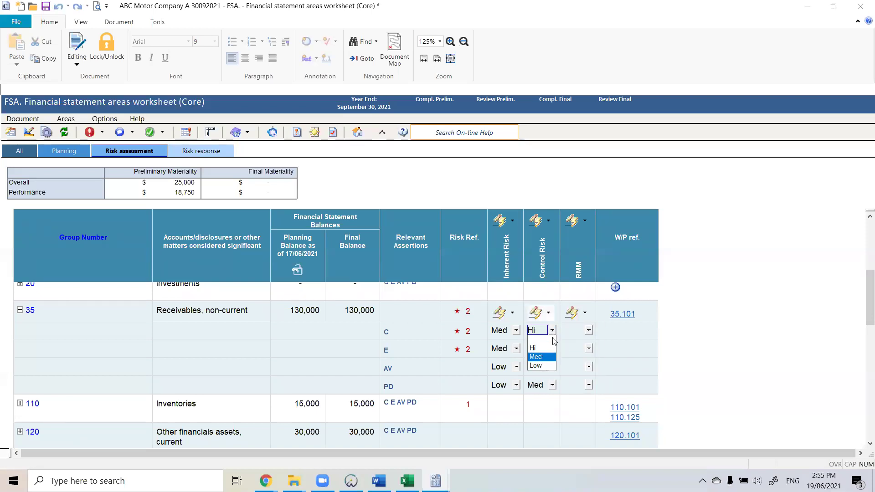
click(544, 358)
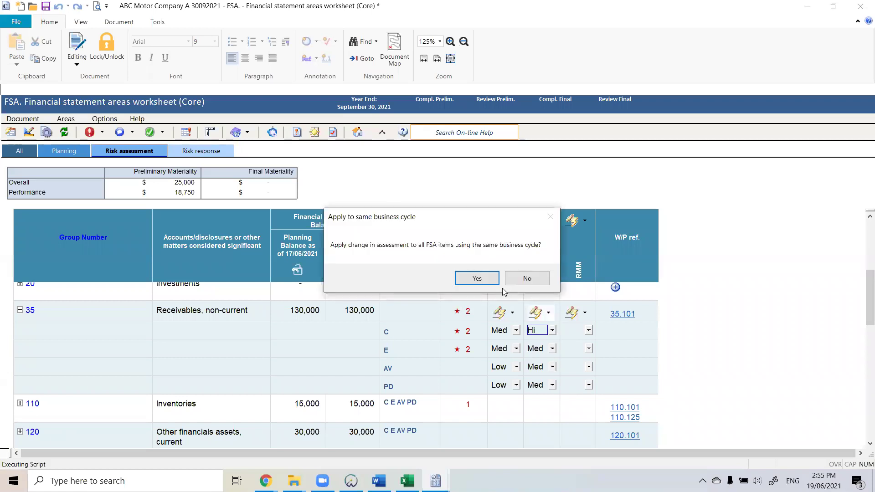
key(Return)
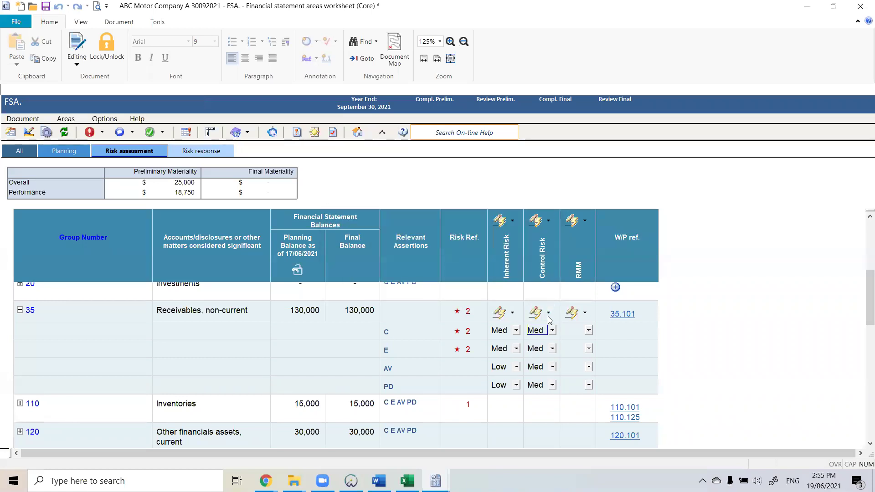
- Reapply the proposed control risk assessment to all assertions of group 35, Receivables, non-current
click(555, 333)
click(549, 328)
click(548, 333)
click(548, 329)
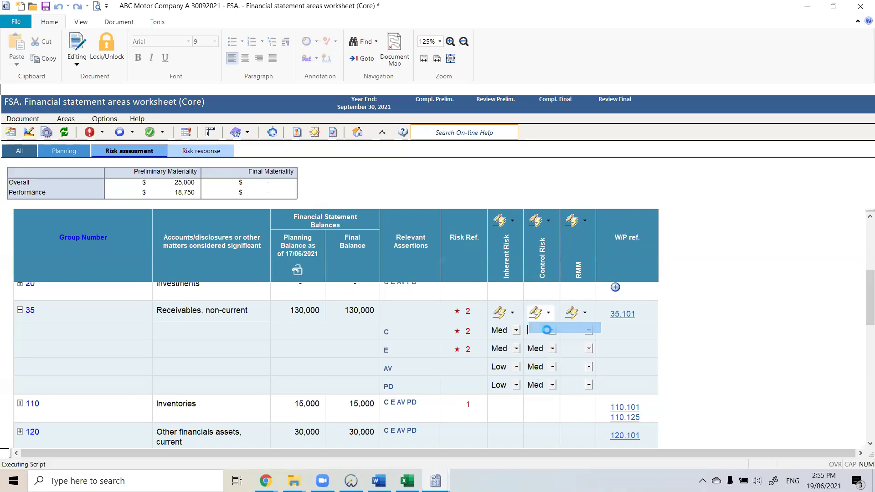
click(548, 314)
click(550, 338)
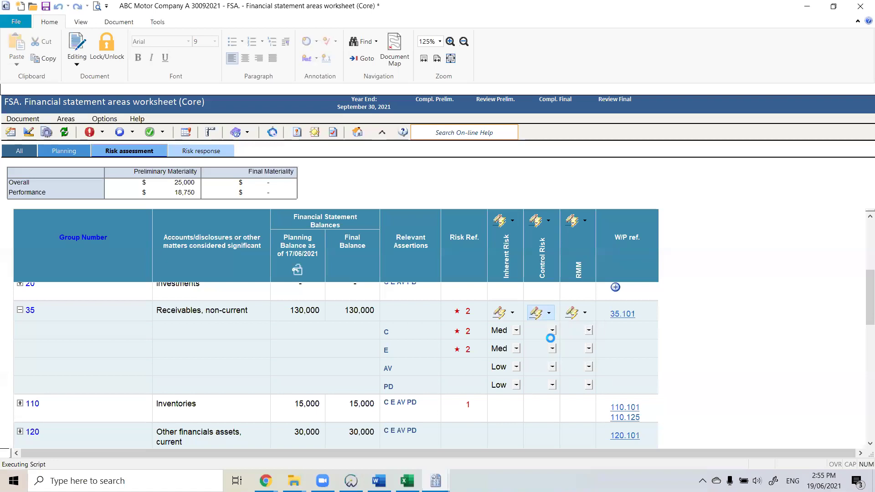
- Set group 35's Completeness control risk to Hi without applying the change to other items in the same business cycle
click(552, 330)
click(533, 337)
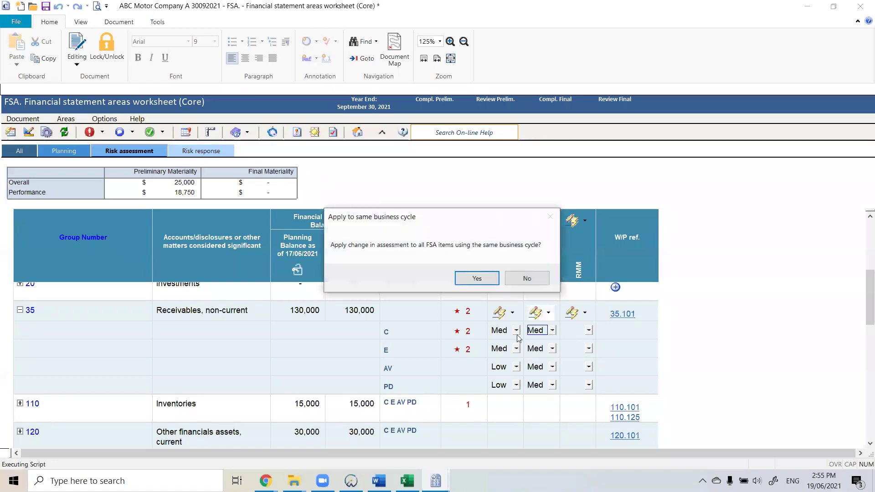
click(527, 278)
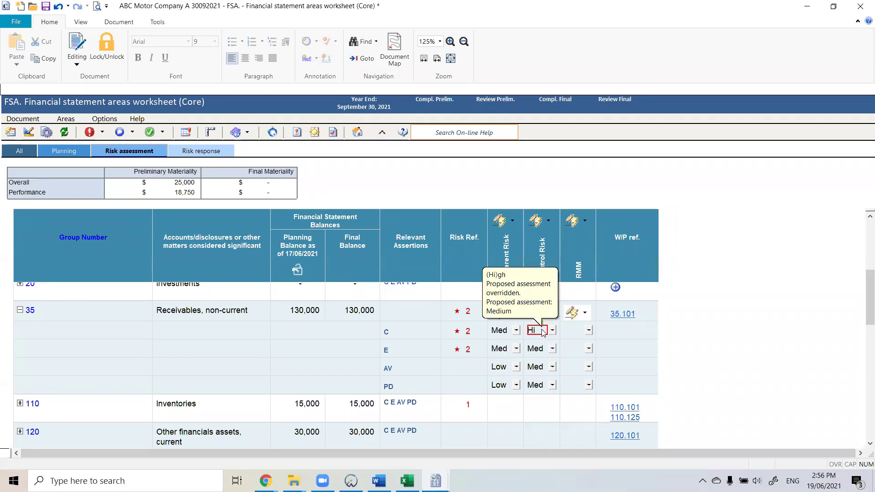
- Restore the proposed control risk for group 35 and apply the proposed RMM assessment to all its assertions
click(544, 331)
click(547, 339)
click(548, 313)
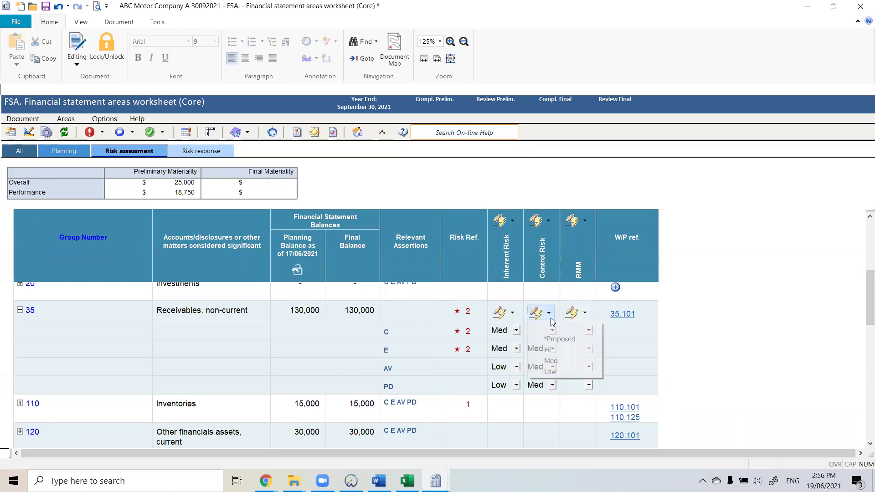
click(558, 338)
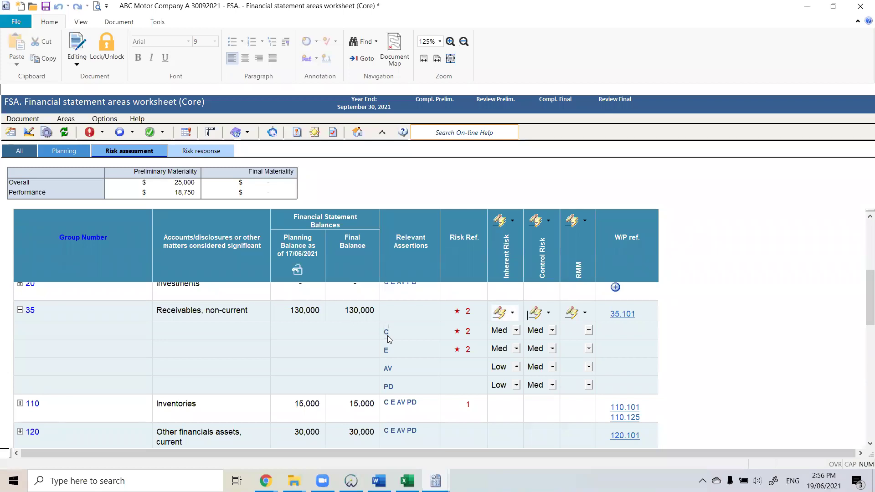
click(575, 314)
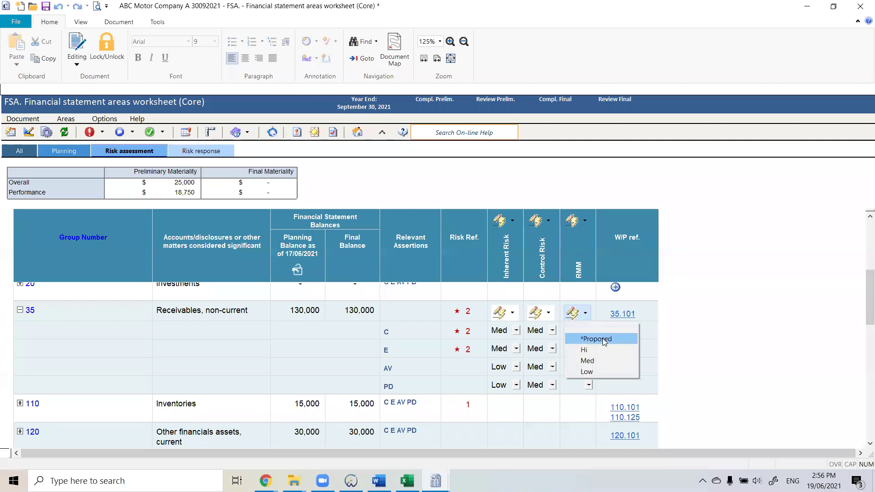
click(596, 339)
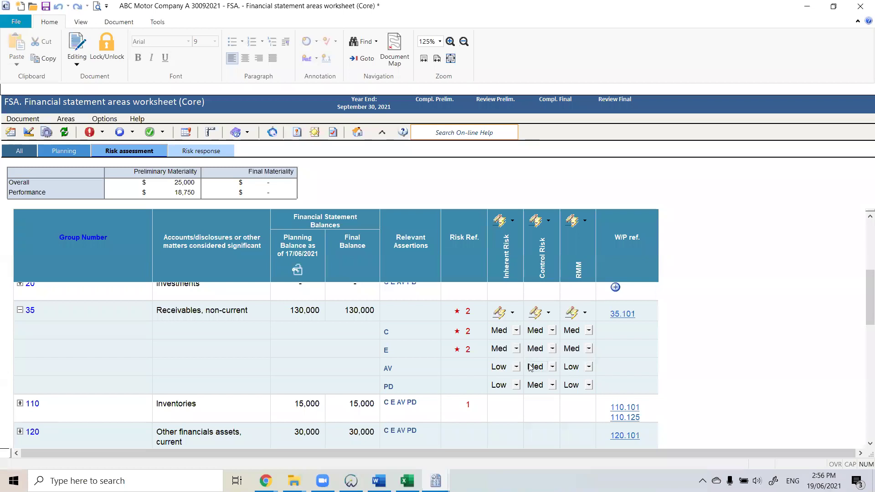
- Set the control risk of group 35's AV and PD assertions to Hi
click(543, 369)
click(537, 385)
click(490, 278)
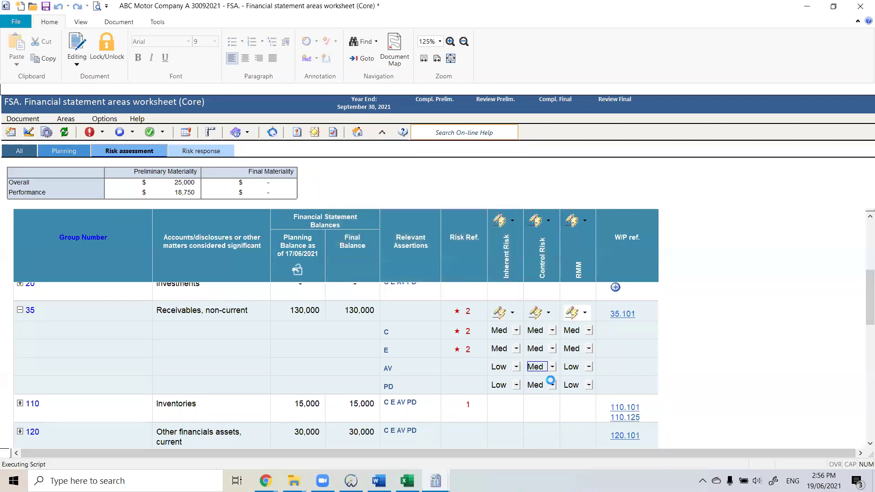
click(552, 386)
click(545, 406)
click(477, 278)
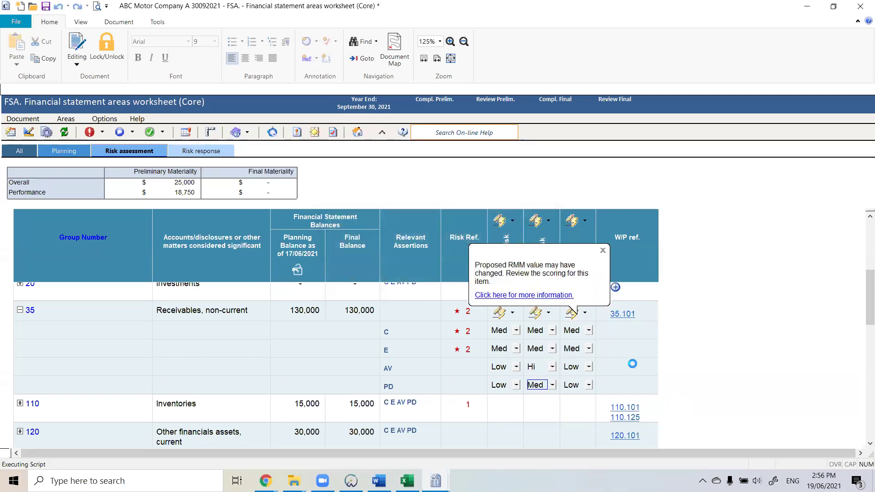
- Reapply the proposed RMM assessment to all assertions of group 35 and dismiss the notice about changed RMM values
click(586, 313)
click(595, 339)
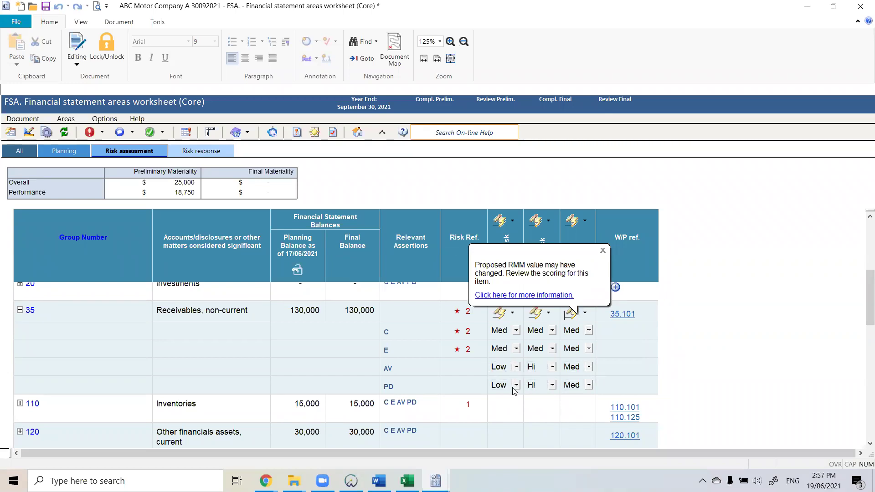
click(714, 362)
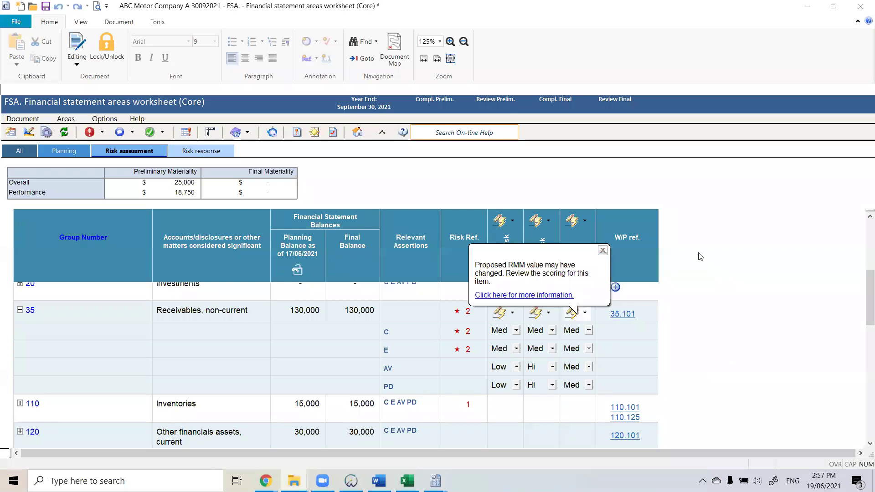
click(603, 251)
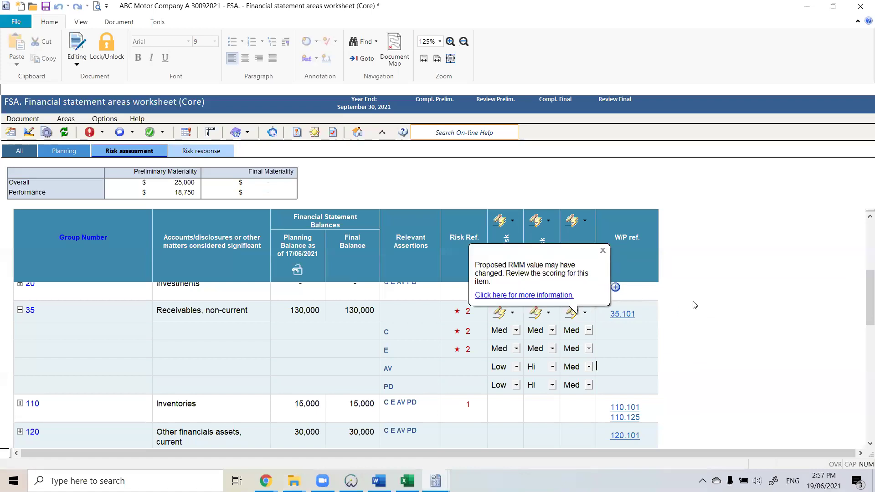
click(603, 250)
scroll(697, 347, down, 3)
scroll(698, 348, up, 3)
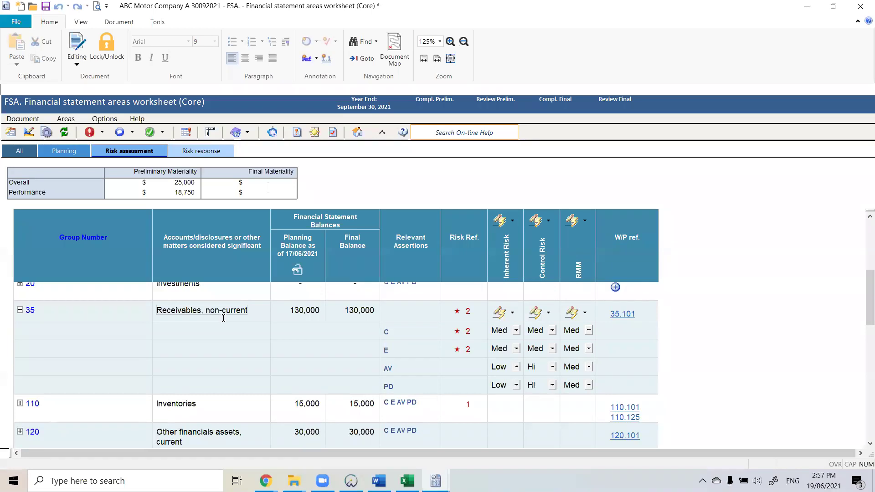
- Expand group 130, Receivables, current, and apply the proposed inherent risk, control risk and RMM to all its assertions
scroll(223, 316, down, 3)
click(20, 377)
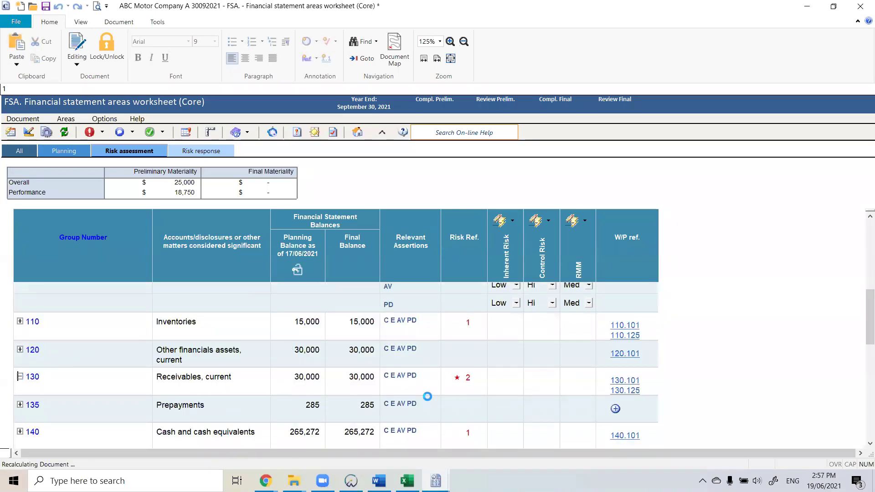
scroll(273, 360, down, 3)
click(513, 338)
click(523, 364)
click(548, 338)
click(560, 363)
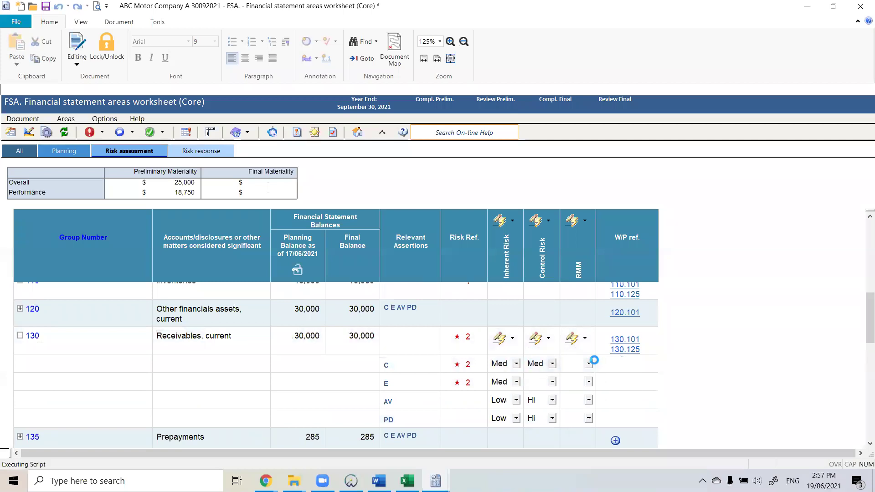
click(577, 339)
click(588, 365)
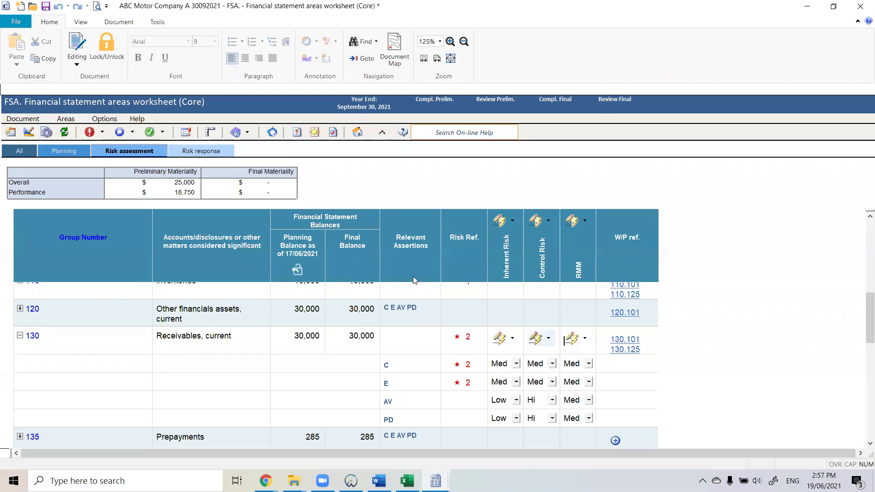
- Turn off the display of non-material items in the financial statement areas worksheet
scroll(426, 374, up, 1)
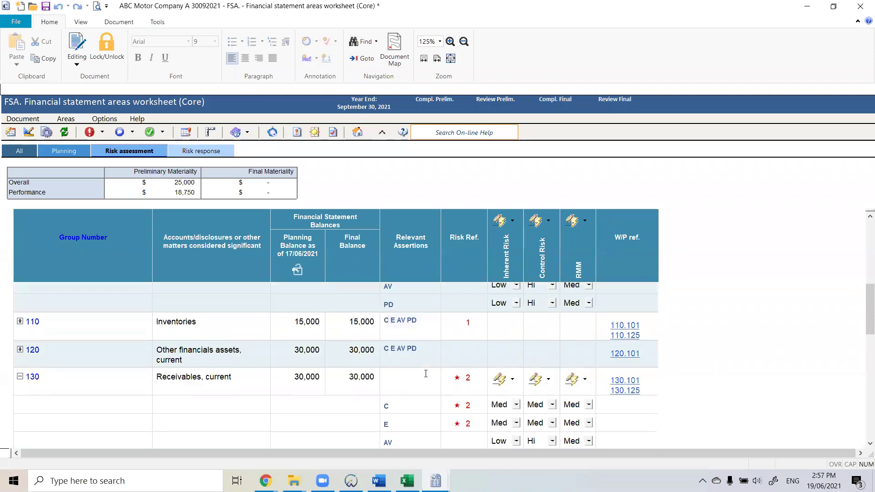
scroll(426, 374, up, 7)
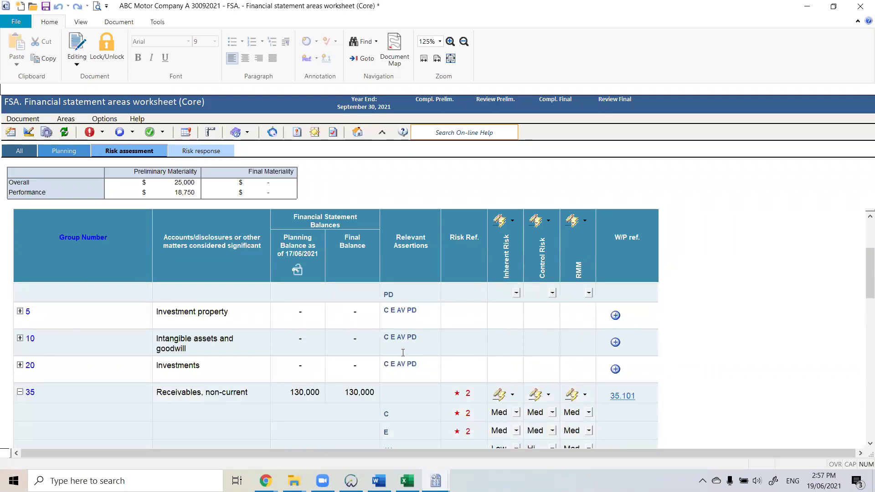
scroll(366, 351, up, 1)
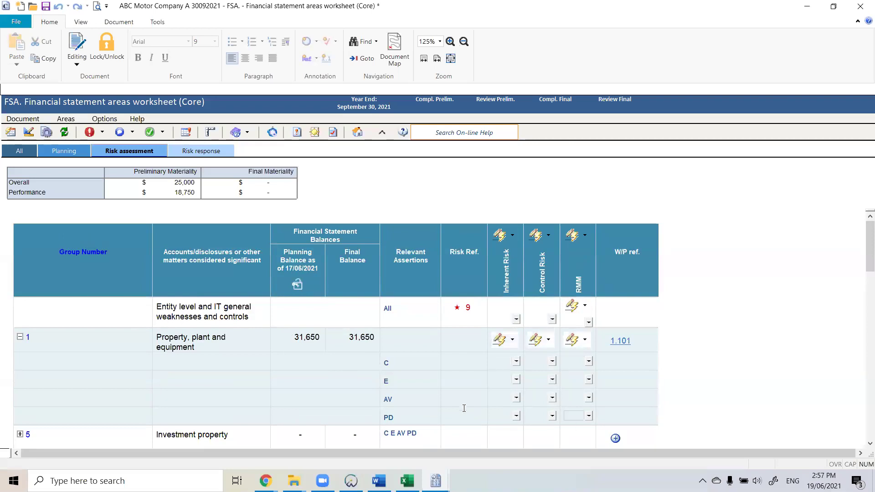
scroll(266, 396, down, 2)
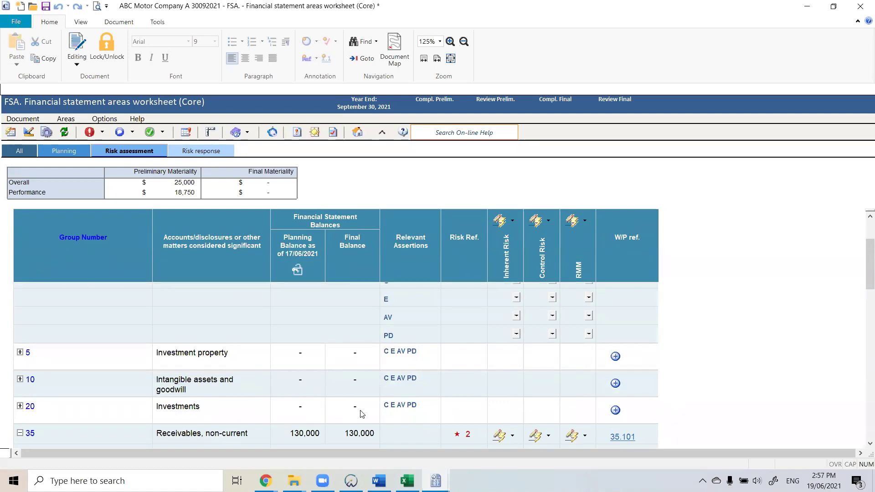
click(96, 120)
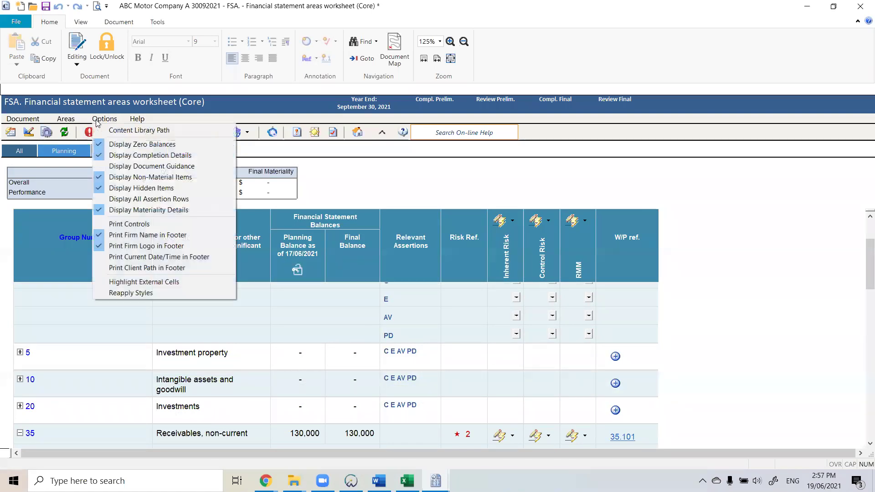
click(187, 178)
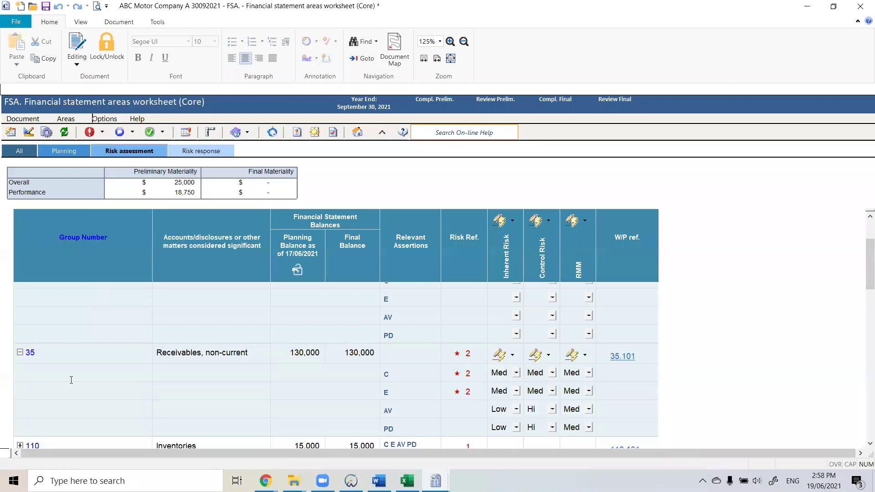
- Collapse the assertion rows of groups 35 and 1 and return to the Document Manager
scroll(77, 367, up, 3)
click(26, 340)
scroll(23, 346, down, 3)
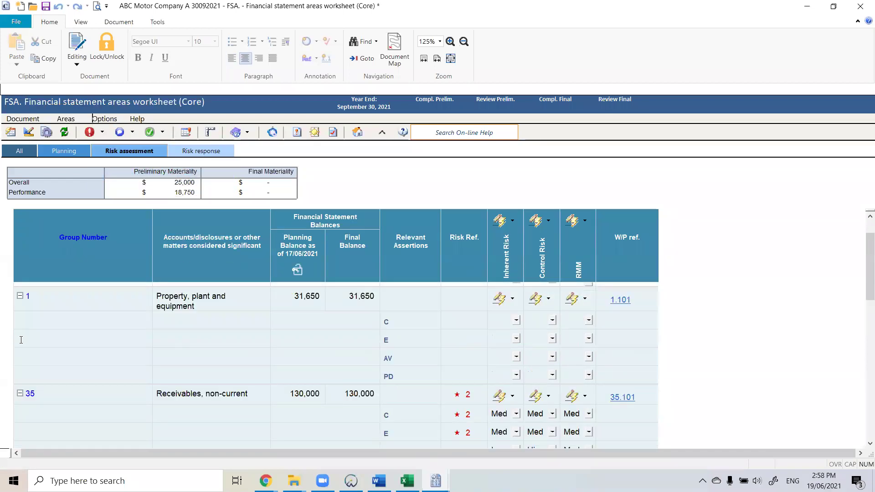
click(18, 352)
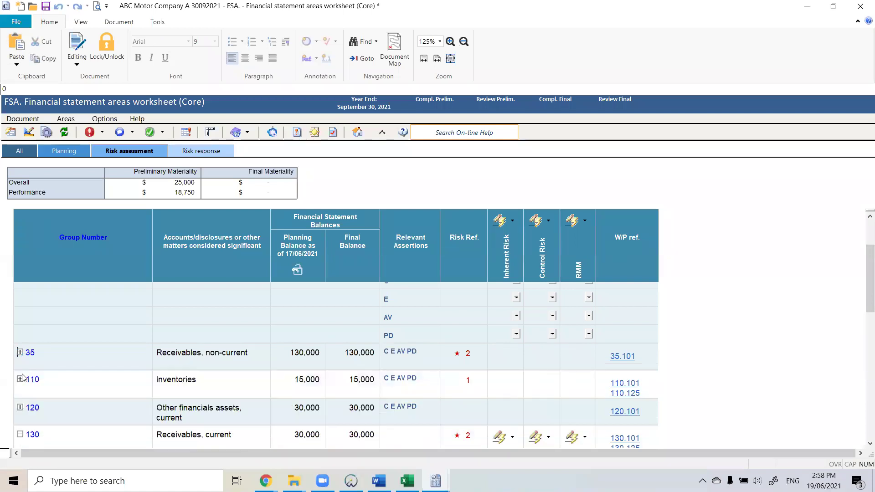
scroll(21, 365, up, 3)
click(20, 337)
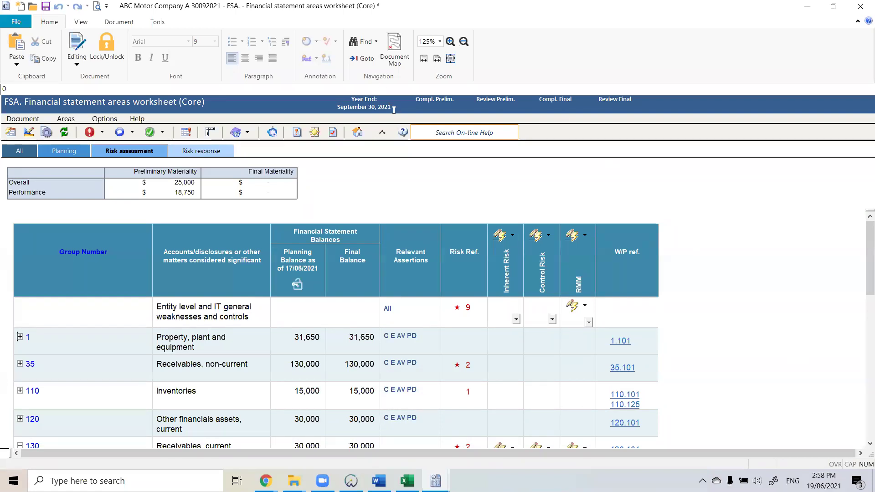
click(359, 132)
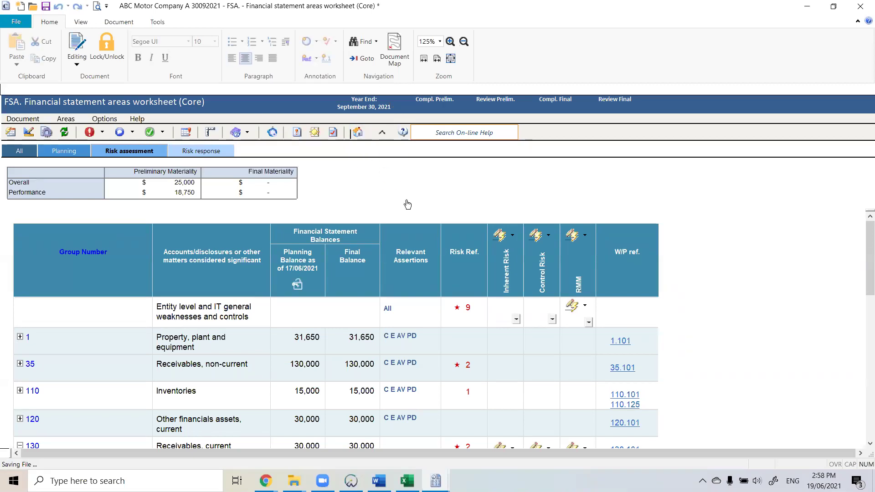
- Browse the Revenues documents selectable as source/reference for a new risk, and cancel without creating the risk
key(Escape)
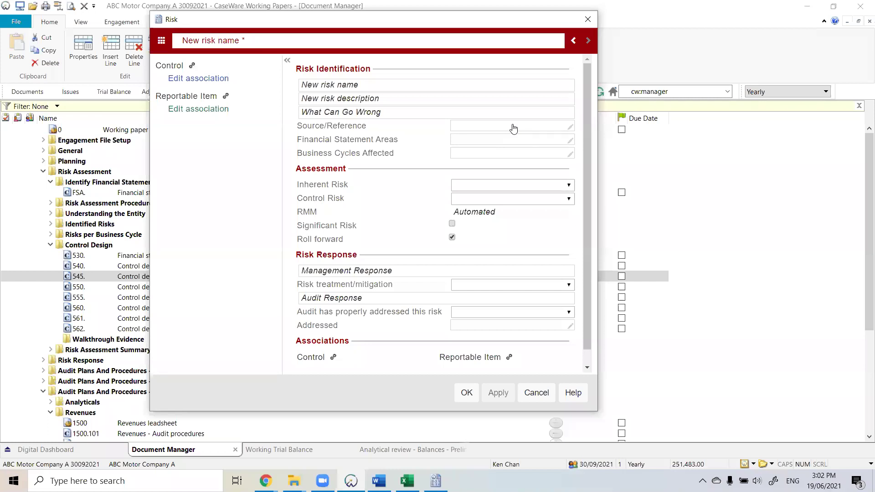
click(513, 129)
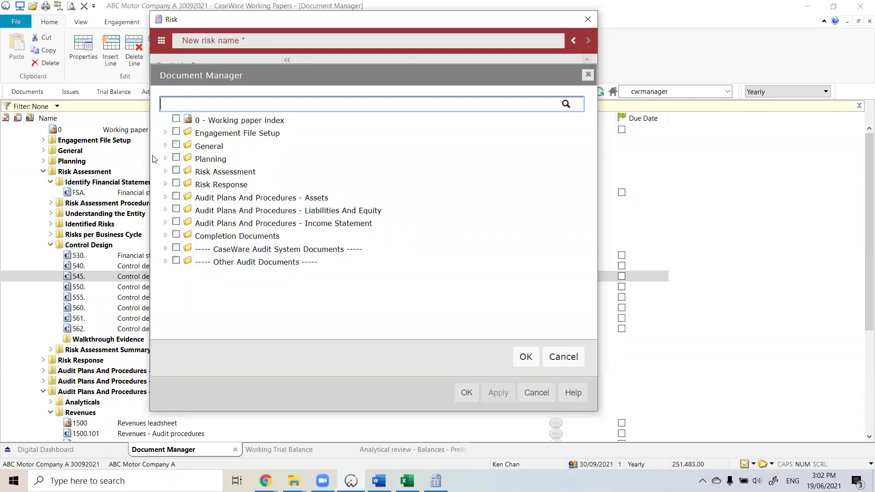
click(165, 197)
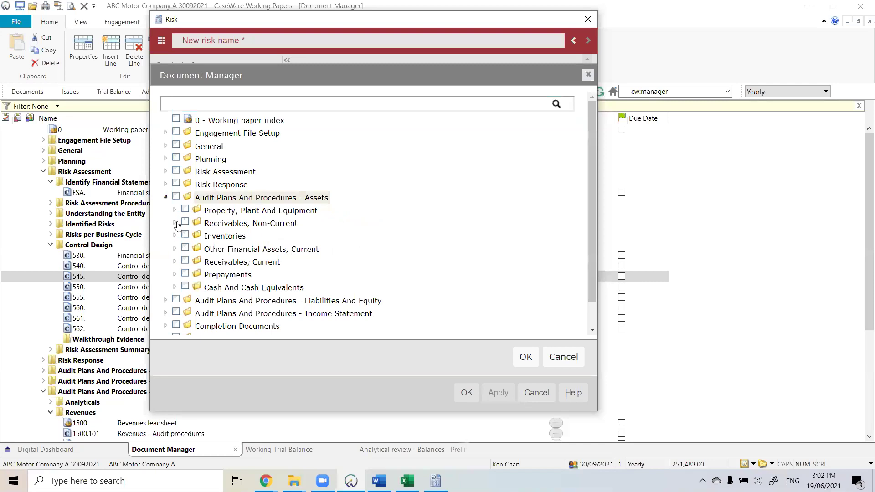
scroll(166, 287, down, 1)
click(166, 286)
scroll(177, 288, down, 2)
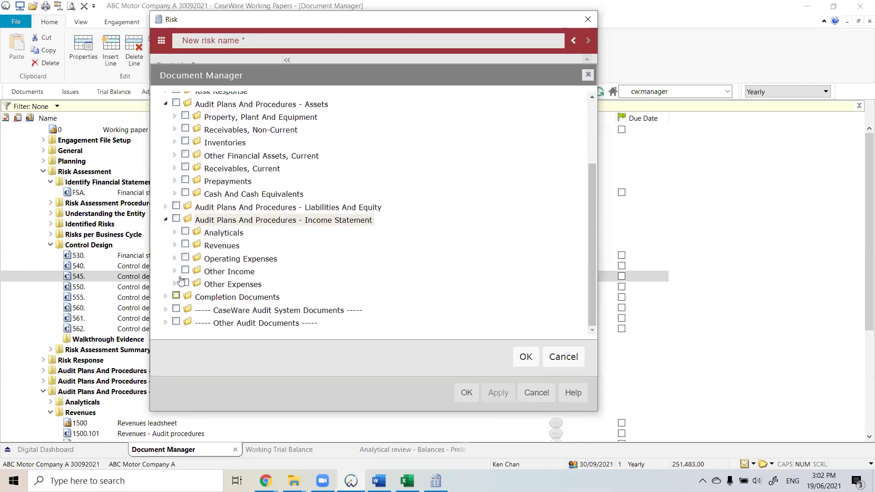
click(175, 245)
scroll(208, 261, down, 2)
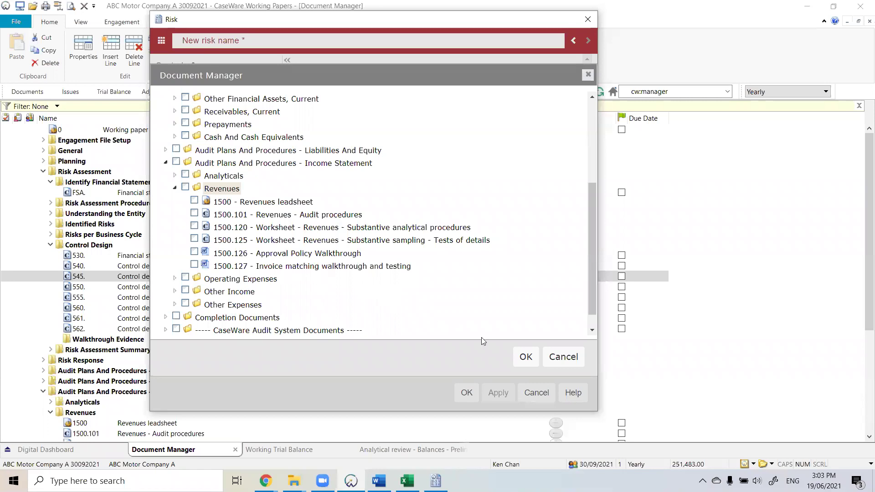
click(562, 357)
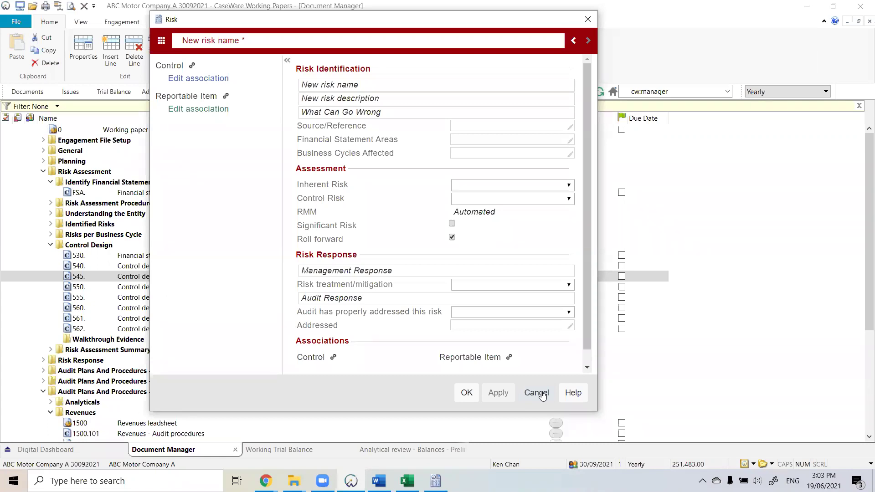
click(542, 394)
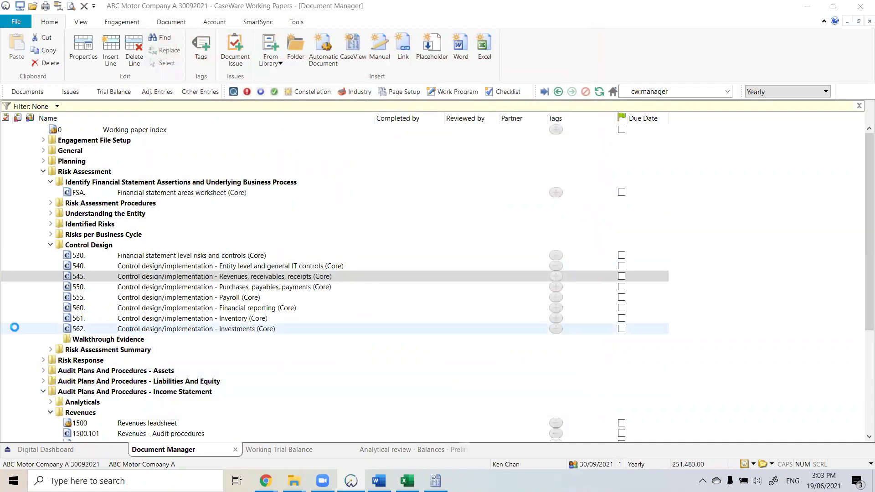
- Collapse the Control Design folder, expand Risks per Business Cycle and Identified Risks, and open 520E. 1 Risk report - Risk identification
click(50, 246)
click(50, 234)
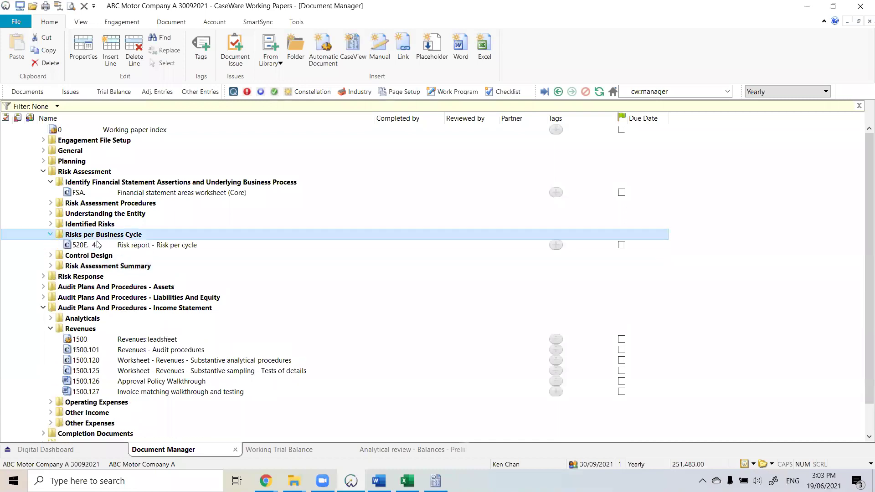
click(165, 245)
click(51, 224)
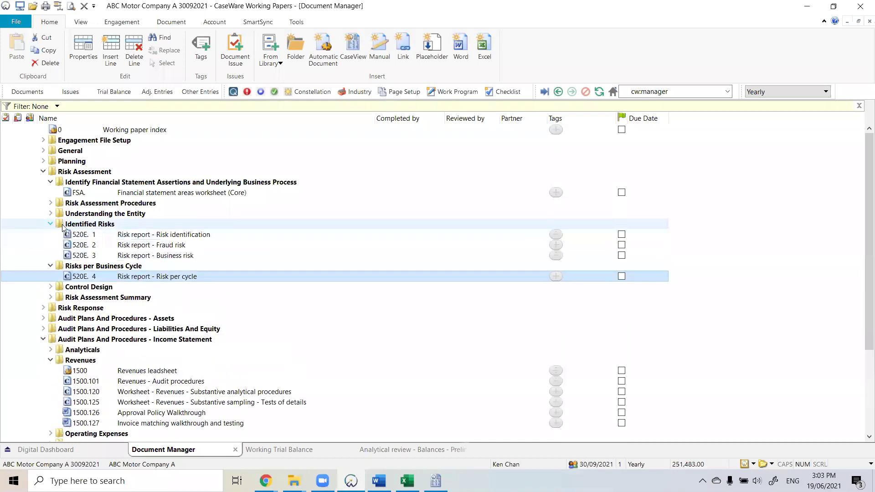
click(118, 234)
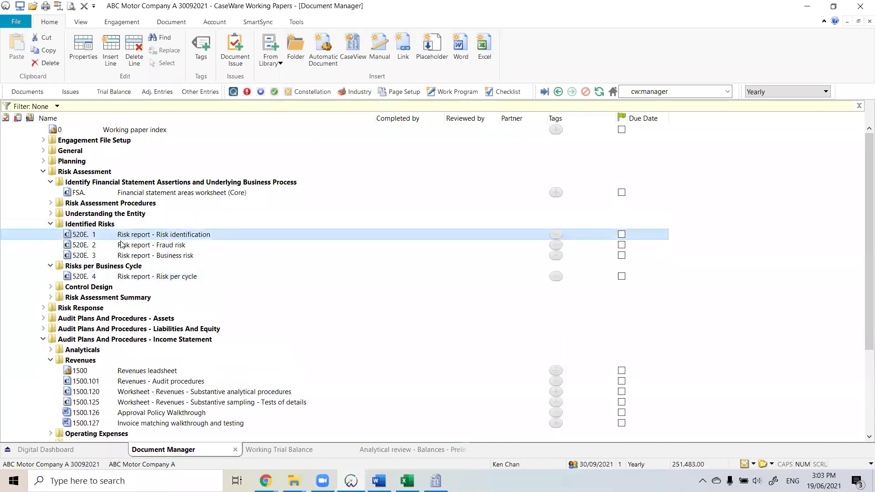
double_click(227, 239)
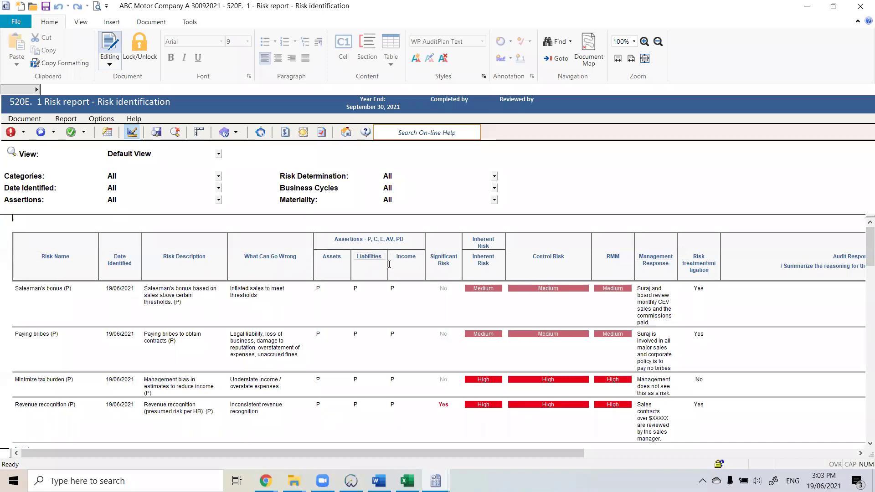
- Switch the risk report to the Risk Identification view and add the Inherent Risk, Significant Risk, Control Risk and RMM columns
click(219, 156)
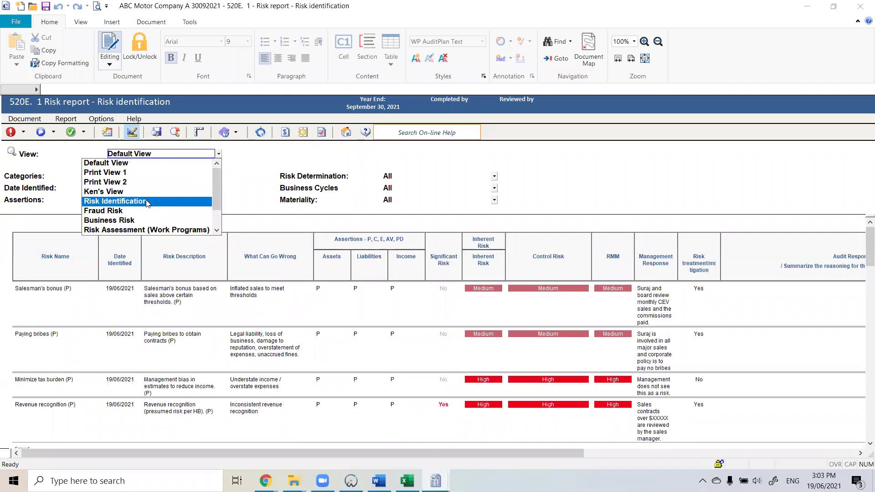
click(147, 202)
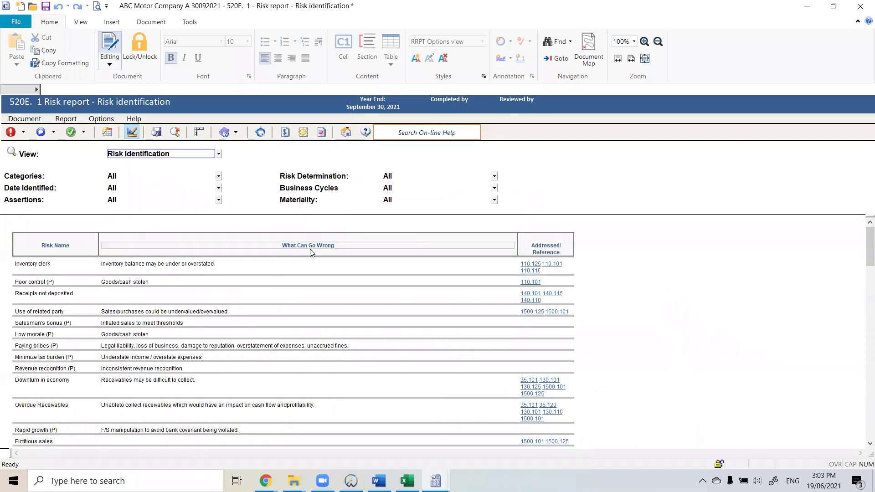
right_click(345, 250)
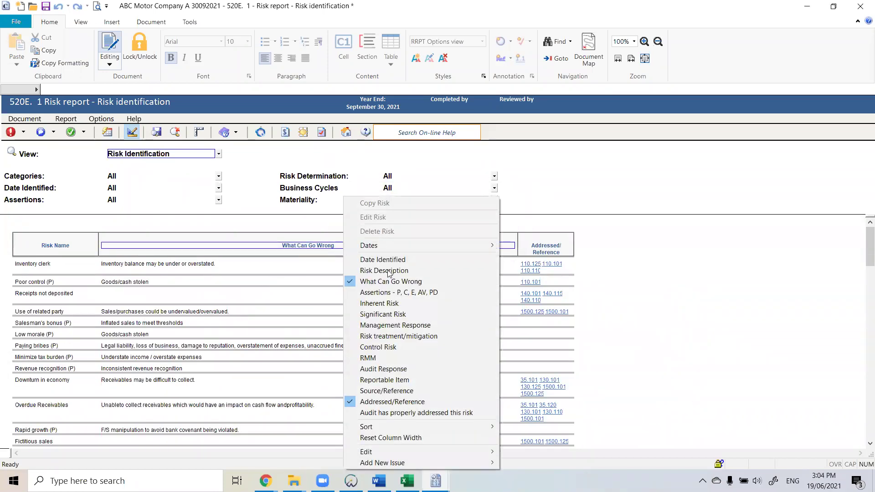
click(413, 304)
right_click(326, 248)
click(385, 315)
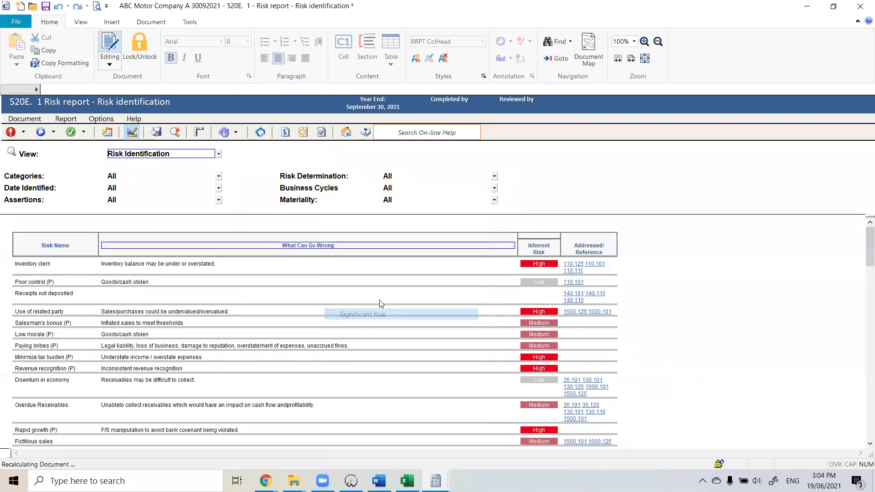
right_click(352, 248)
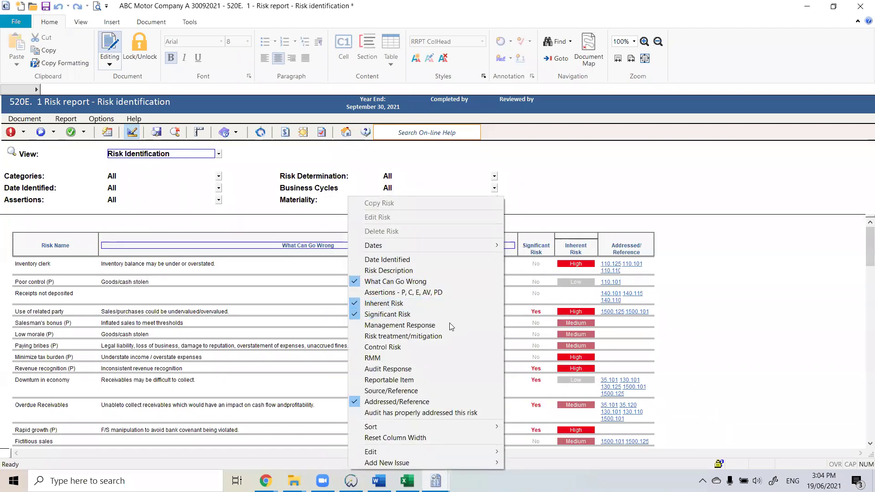
click(425, 347)
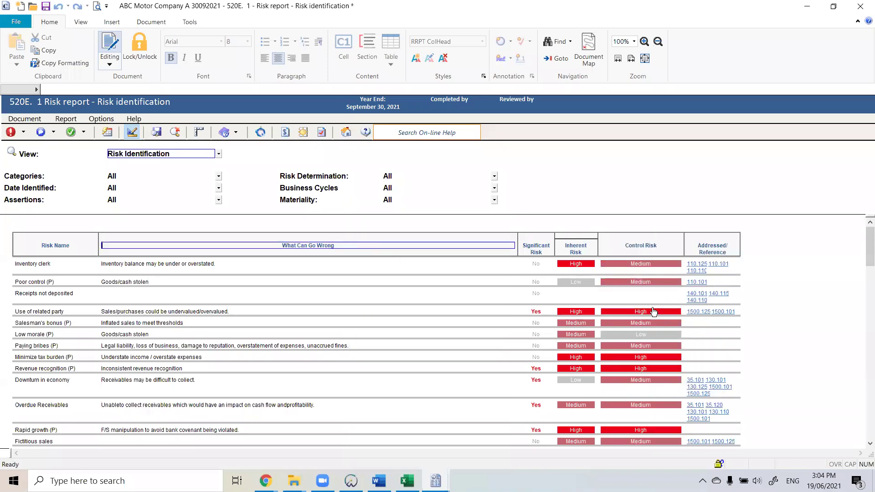
right_click(395, 245)
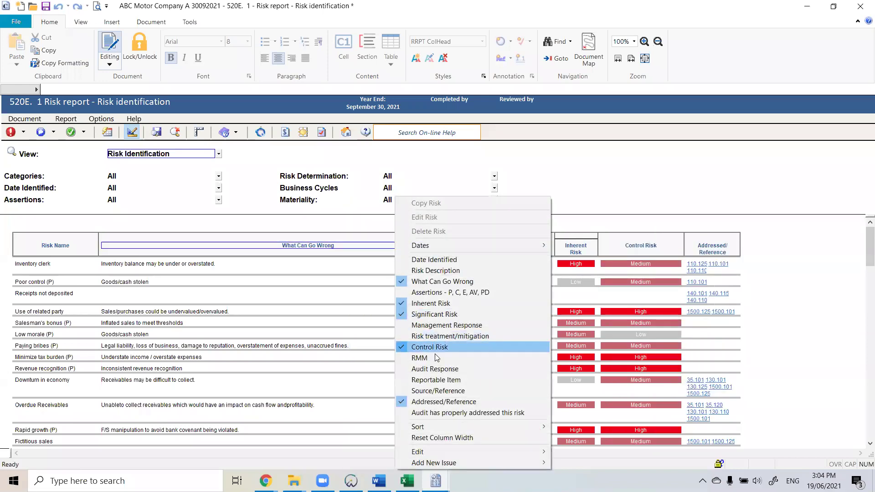
click(419, 357)
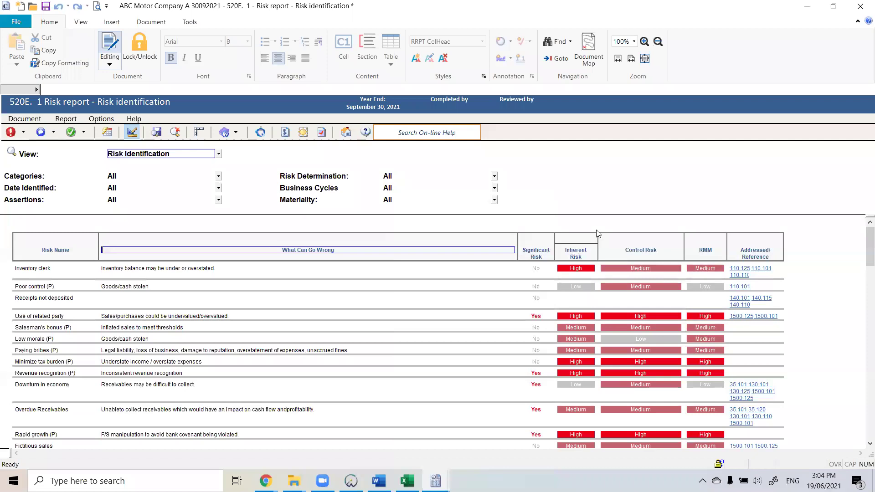
- Save the customized risk report layout as a new view named "Mus view"
click(60, 270)
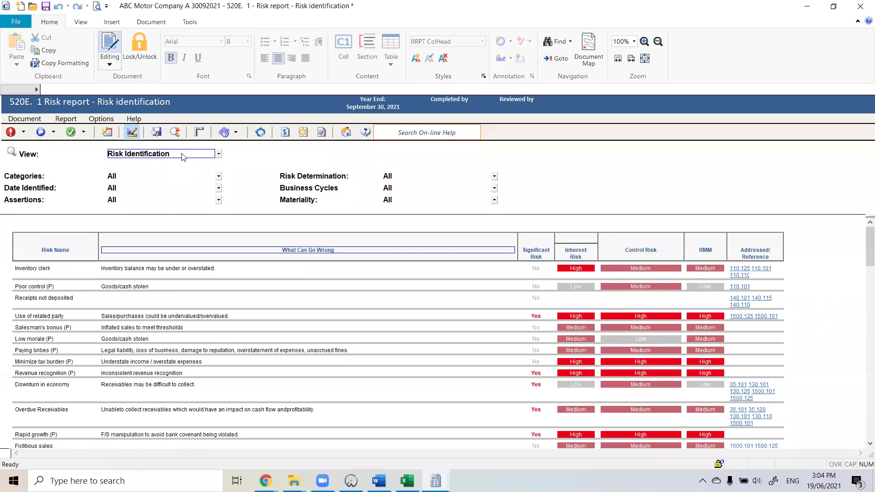
click(157, 133)
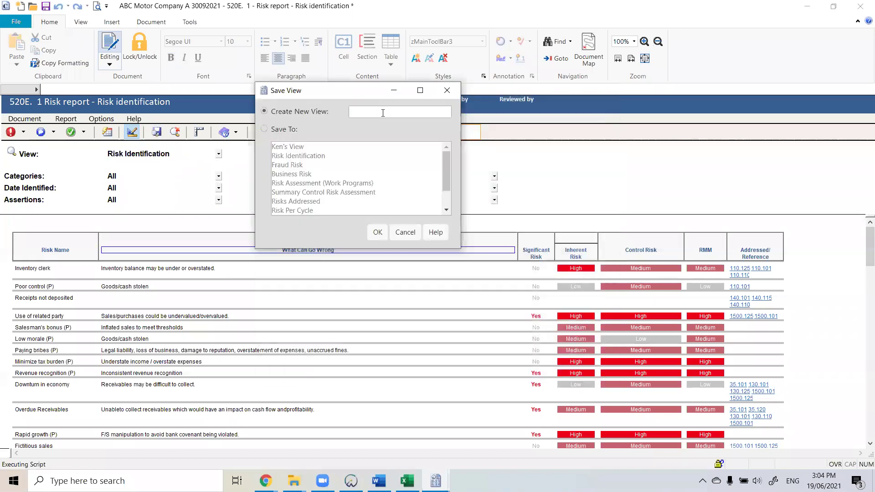
text(Mu)
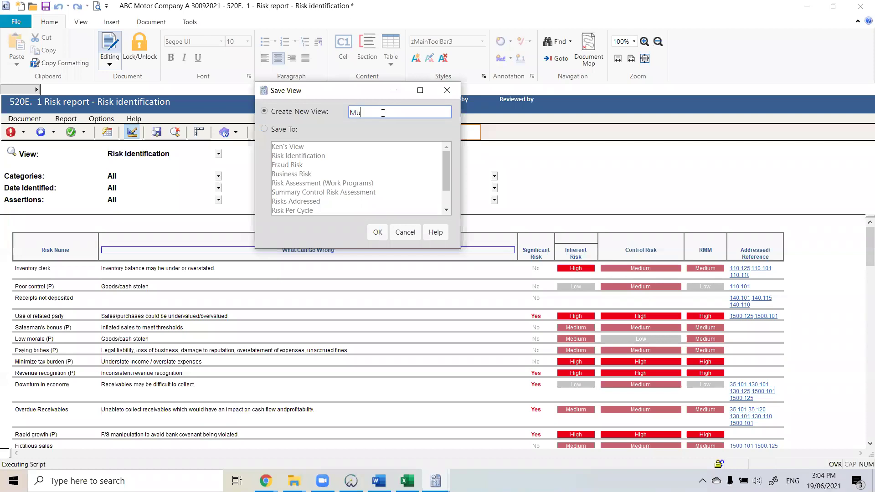
text(s view)
click(382, 236)
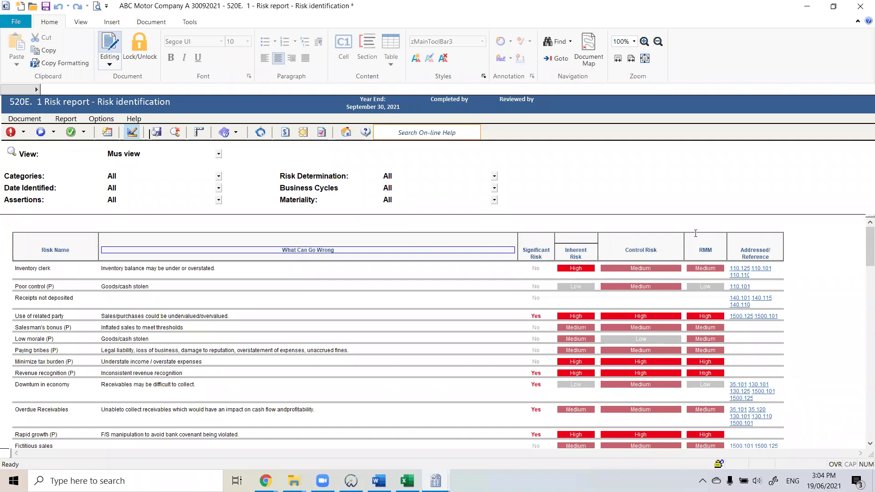
- Review the remaining risks in the report, then close it and save the changes
scroll(686, 291, down, 3)
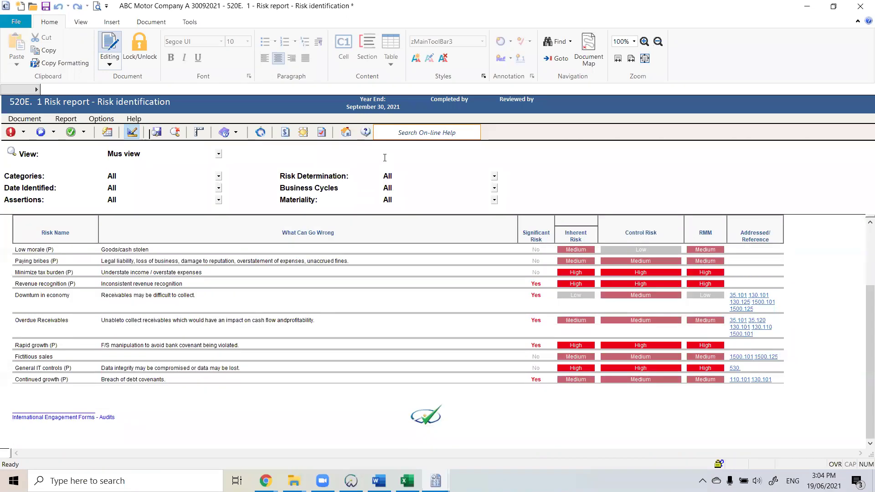
click(346, 132)
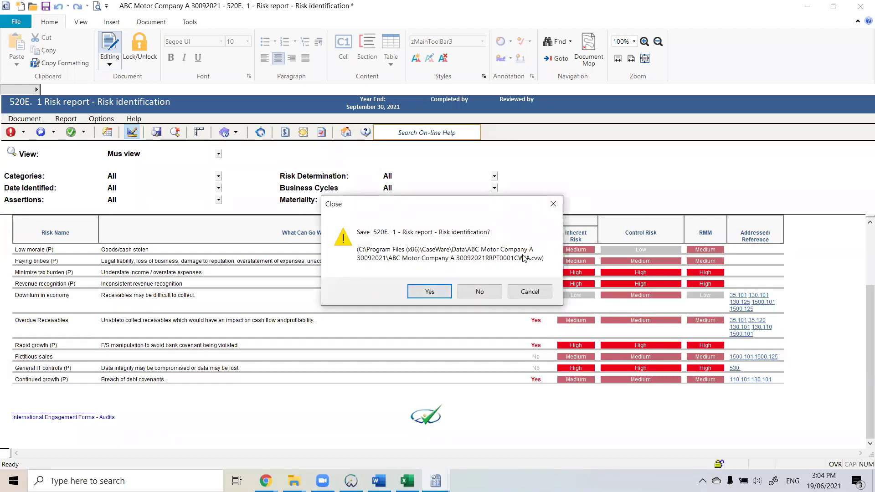
click(432, 291)
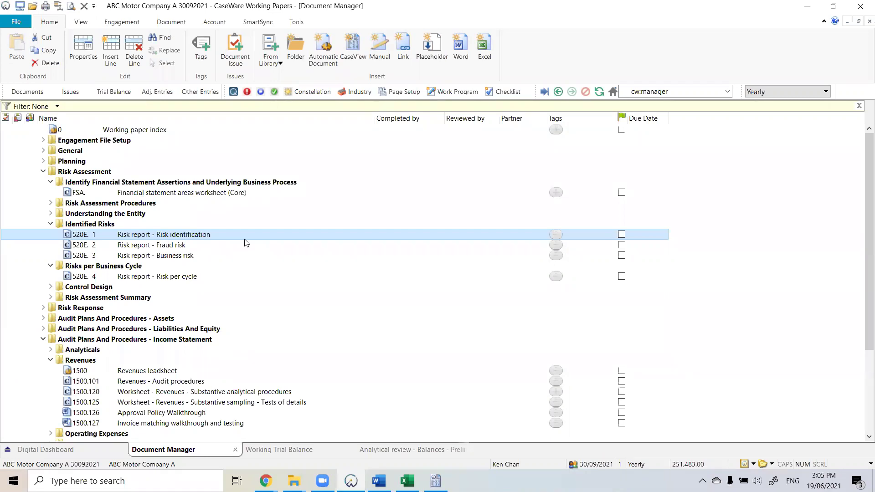
- Collapse all folders in the Document Manager and close the 545 Control design/implementation document
click(50, 224)
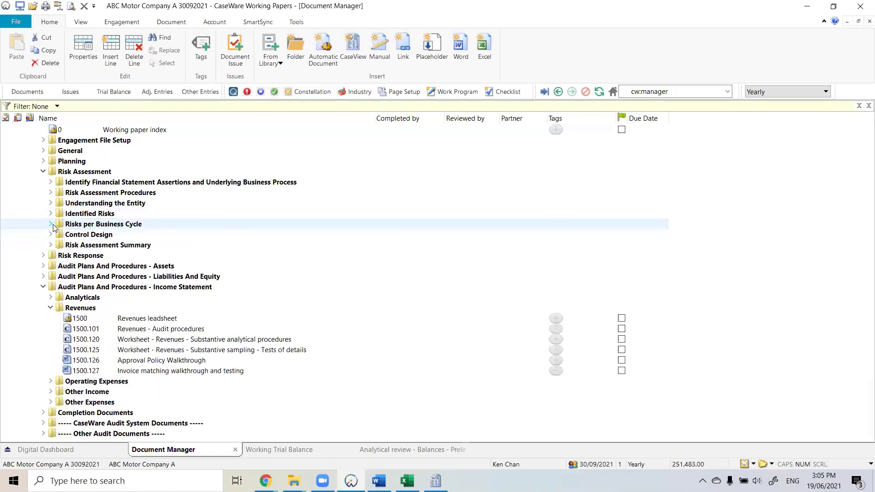
click(43, 172)
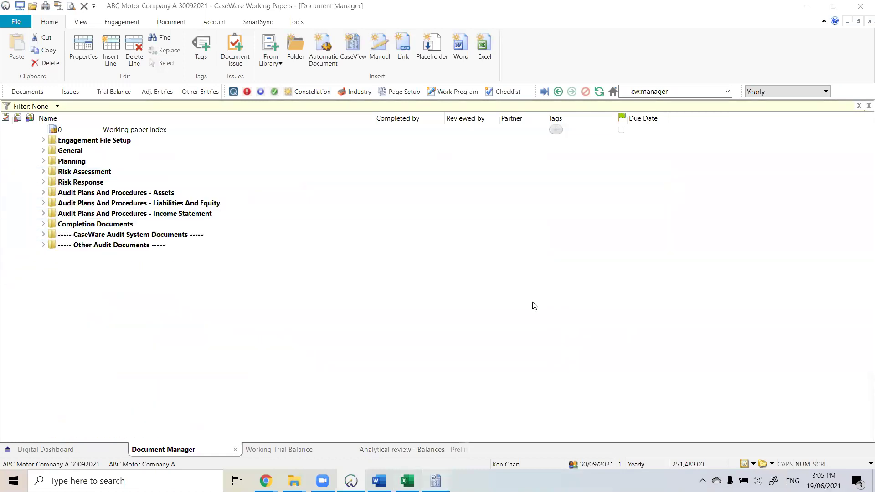
key(alt+Tab)
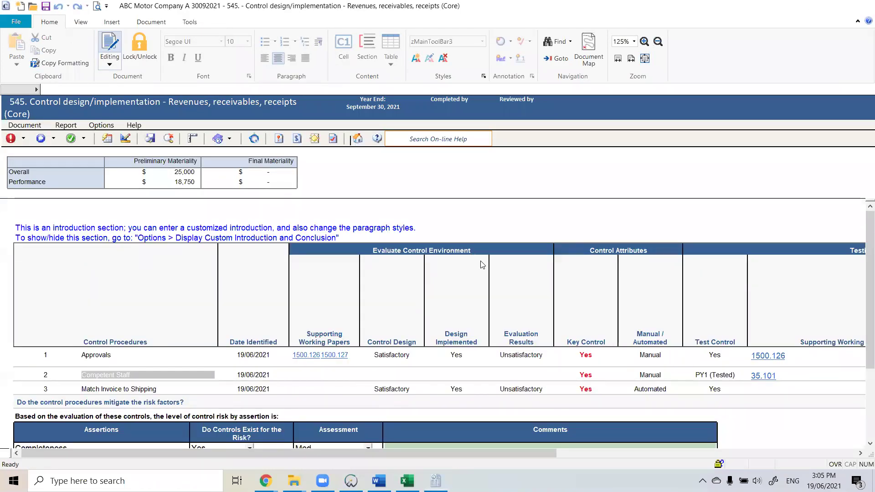
key(alt+F4)
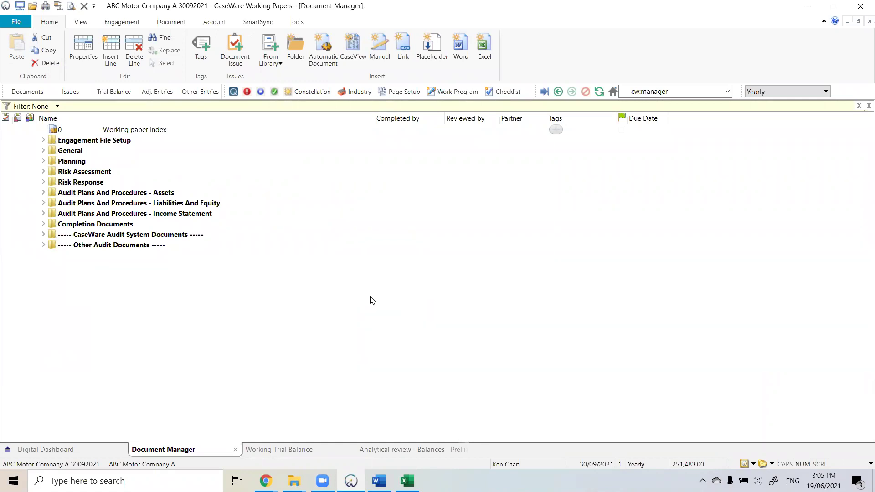
- Start an Excel file import and choose the trial balance "AINT - 54 Acc - Full Map - Final" as the source file
click(129, 27)
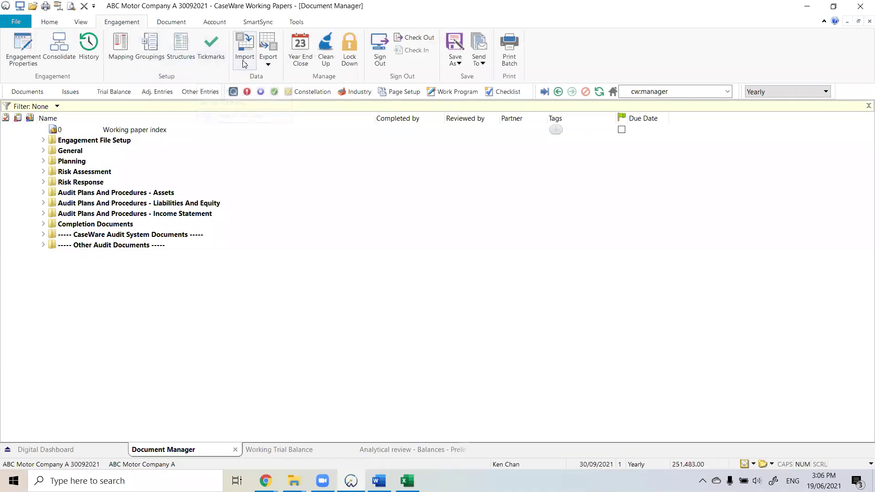
click(245, 63)
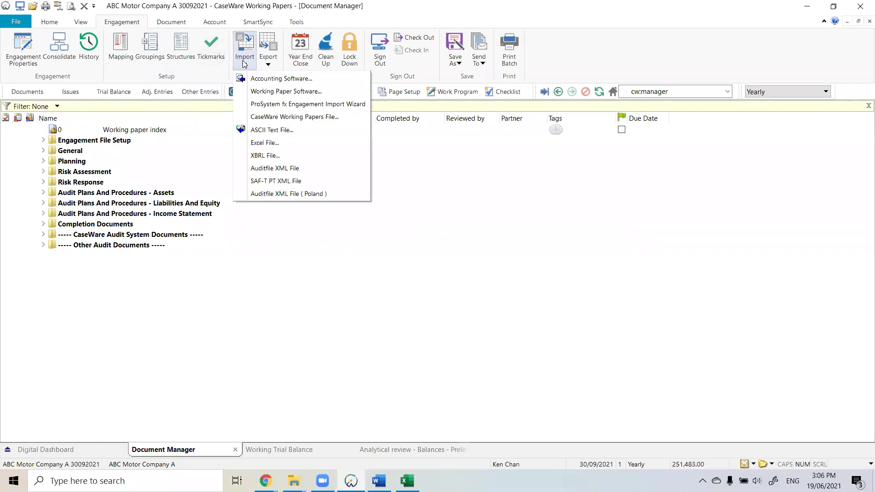
click(313, 143)
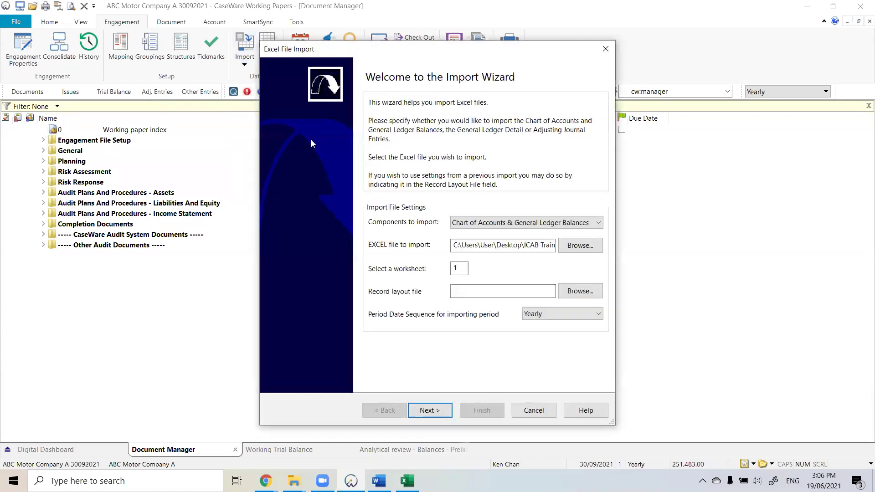
click(580, 247)
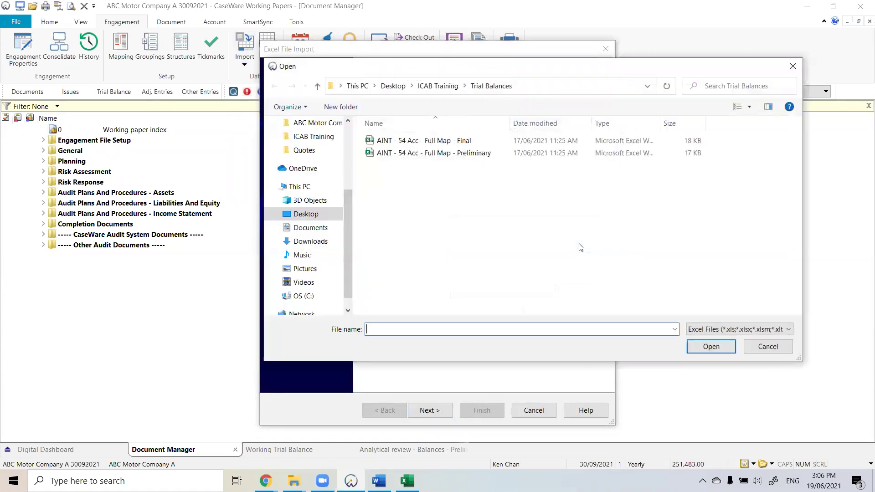
click(475, 154)
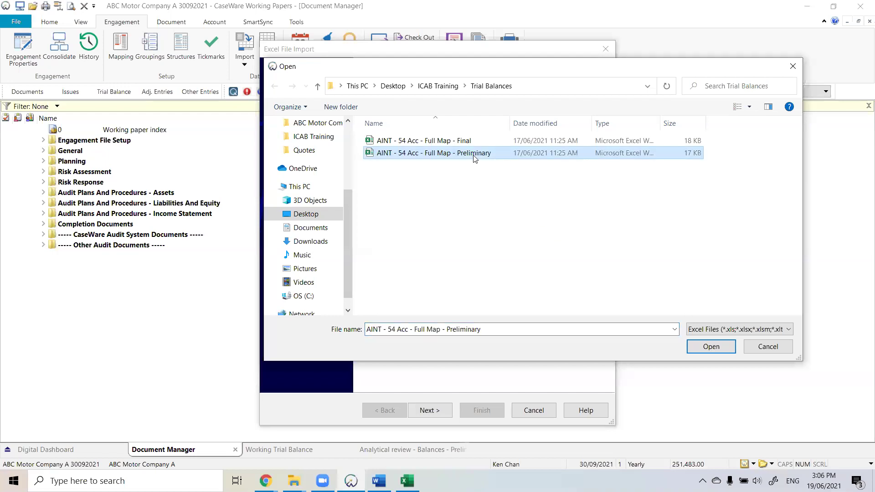
click(479, 141)
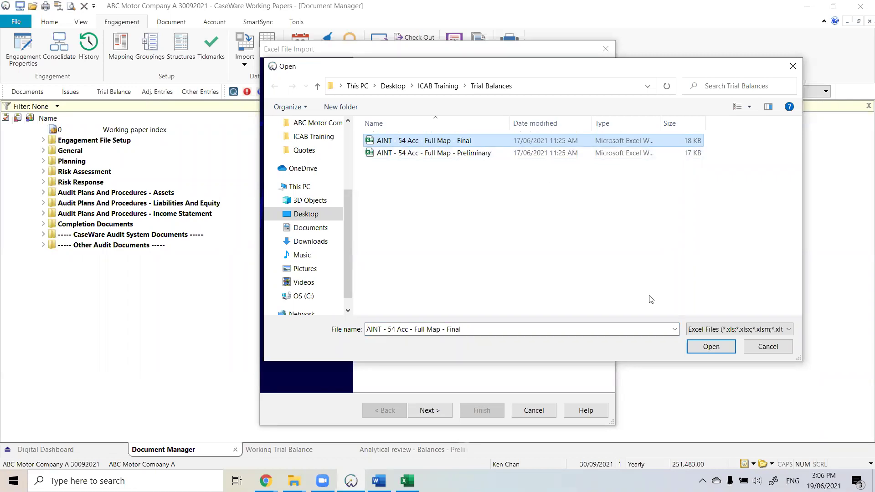
click(720, 347)
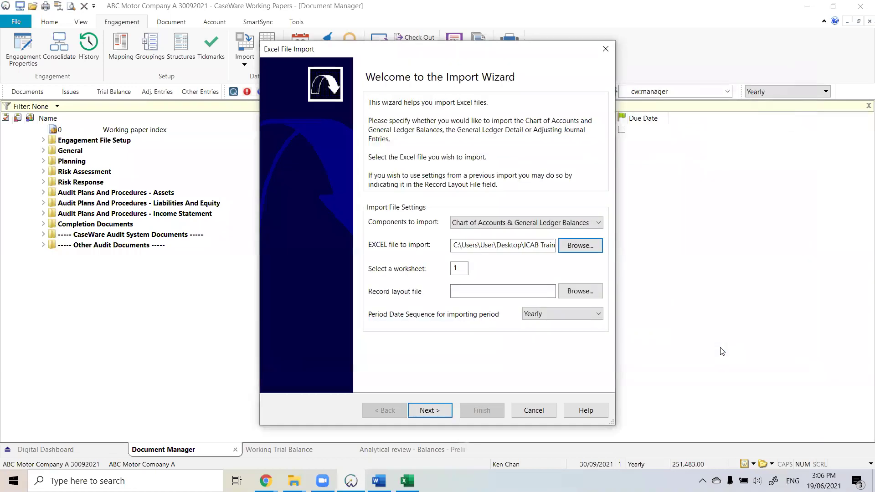
- Keep worksheet 1 and the Yearly period date sequence for the import, and proceed to the data properties
click(459, 268)
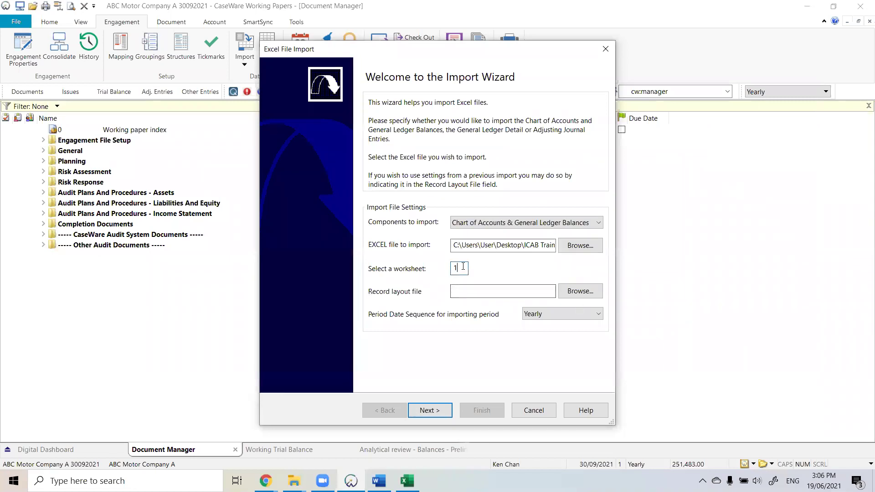
click(550, 315)
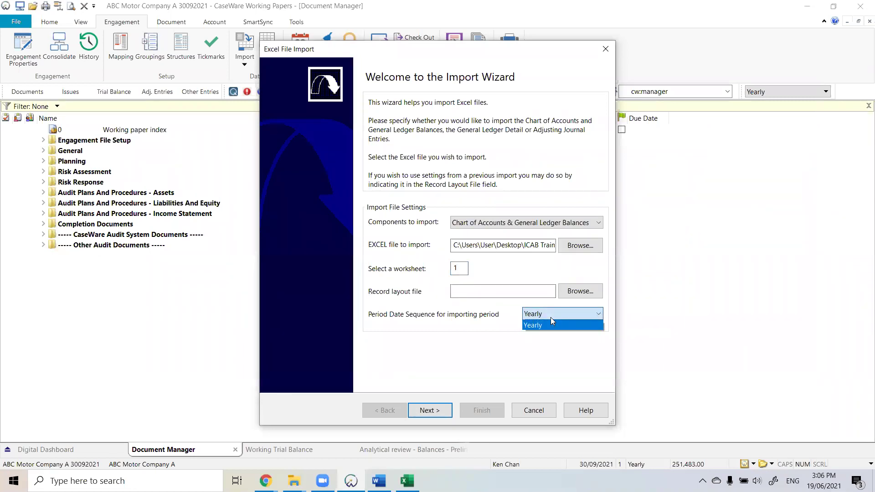
click(420, 411)
click(420, 411)
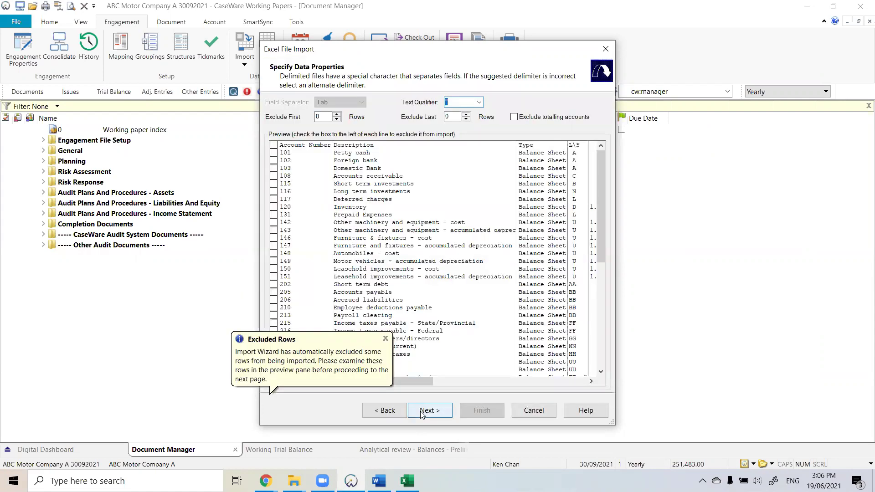
- Exclude the column-heading row, the Total row and the blank last row from the import, and proceed to the field details
click(385, 338)
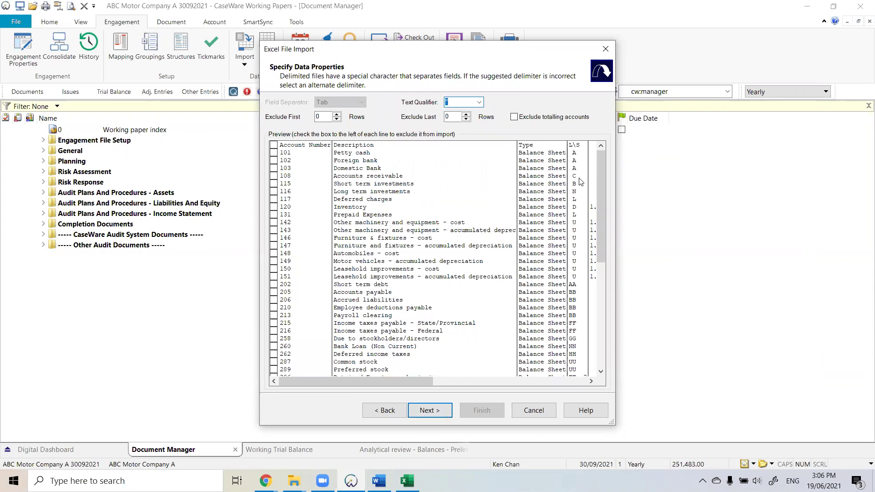
click(273, 146)
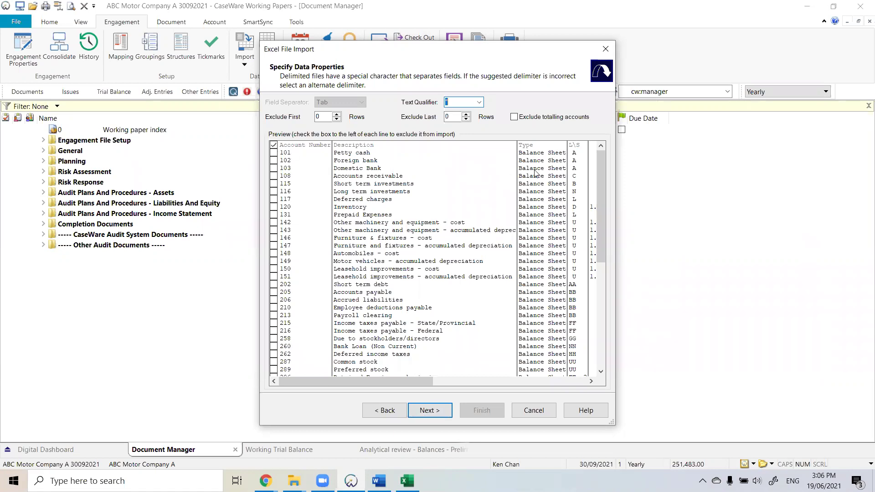
drag(601, 171, 618, 276)
click(274, 369)
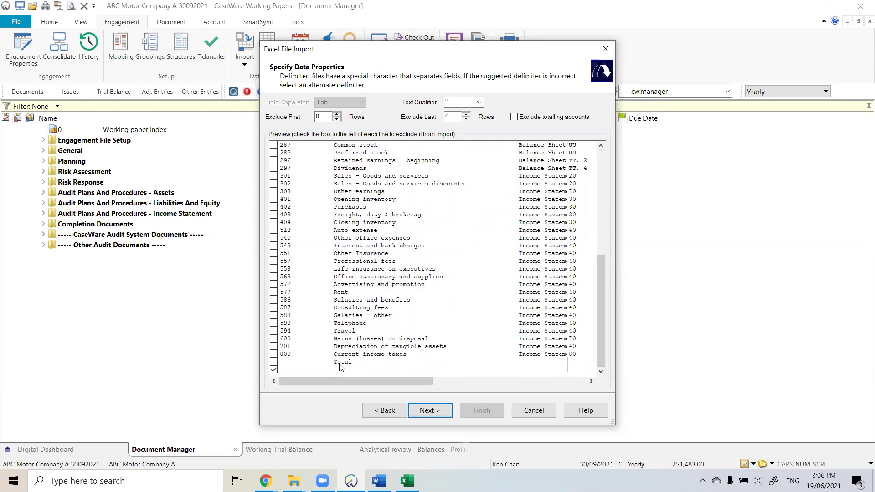
click(274, 362)
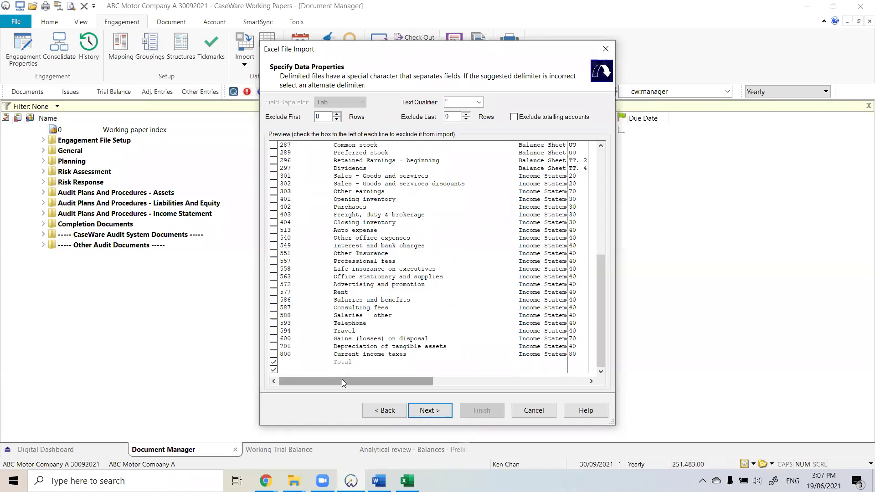
click(427, 411)
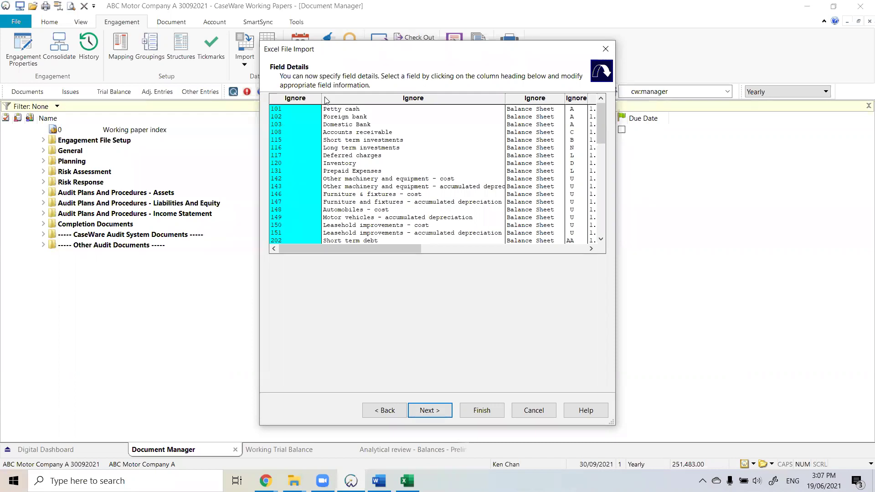
- Assign the first import column to the Account Number field
click(309, 99)
mouse_move(360, 121)
click(492, 121)
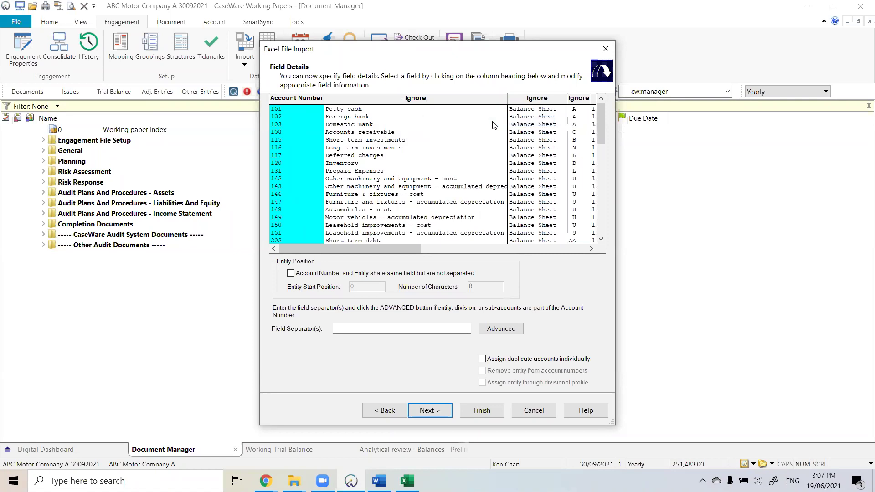
- Assign the second import column, holding the account names, to the Account Description field
click(478, 97)
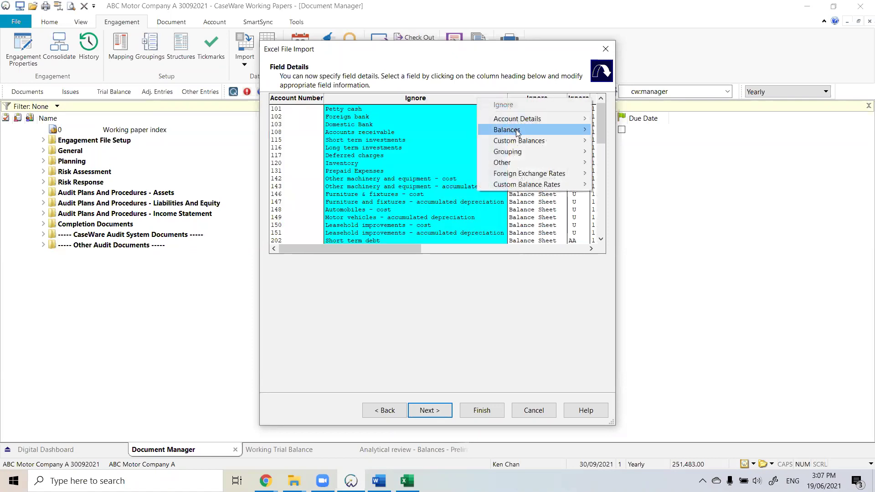
mouse_move(530, 123)
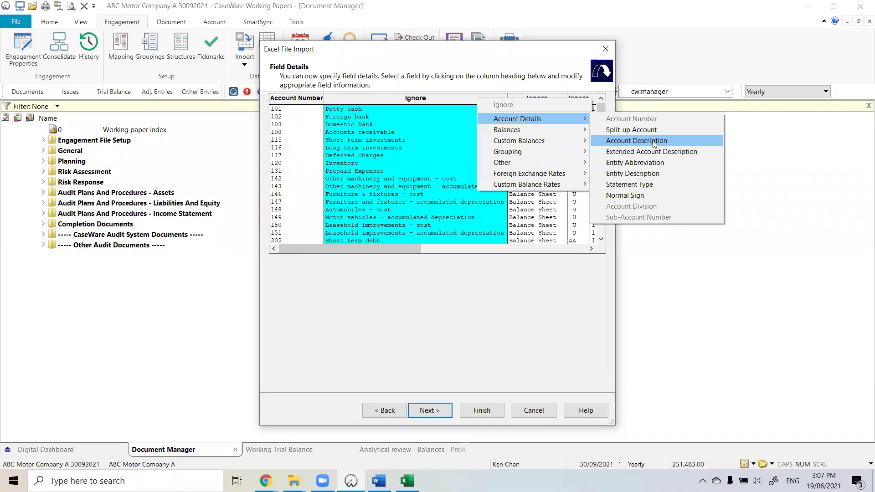
click(652, 140)
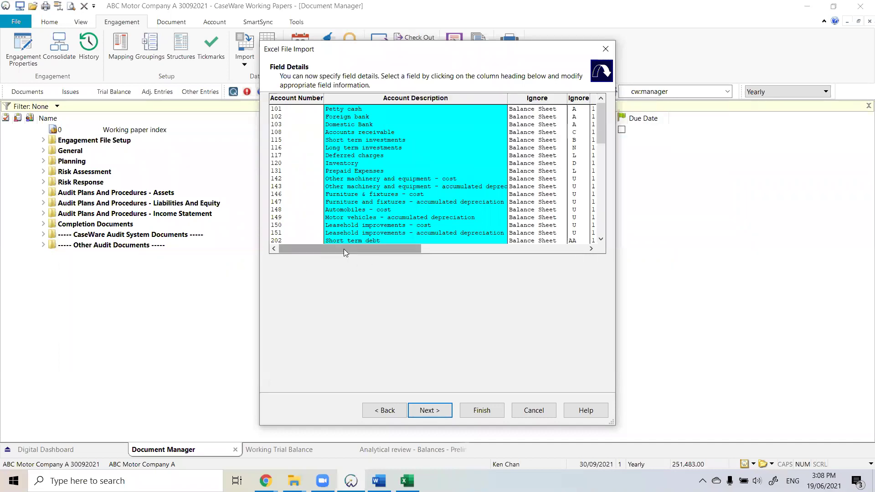
- Assign the first balance column, holding both positive and negative amounts, to the Current Year Balance field Opening Balance
drag(343, 249, 362, 248)
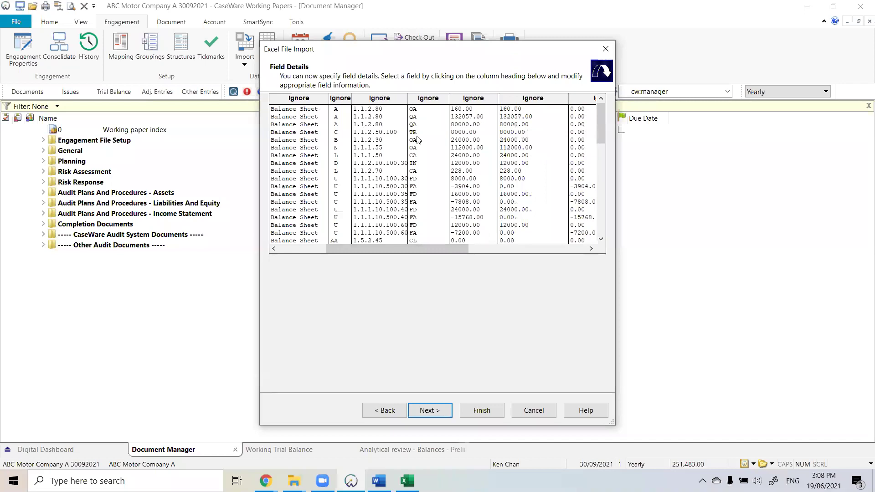
drag(441, 249, 499, 249)
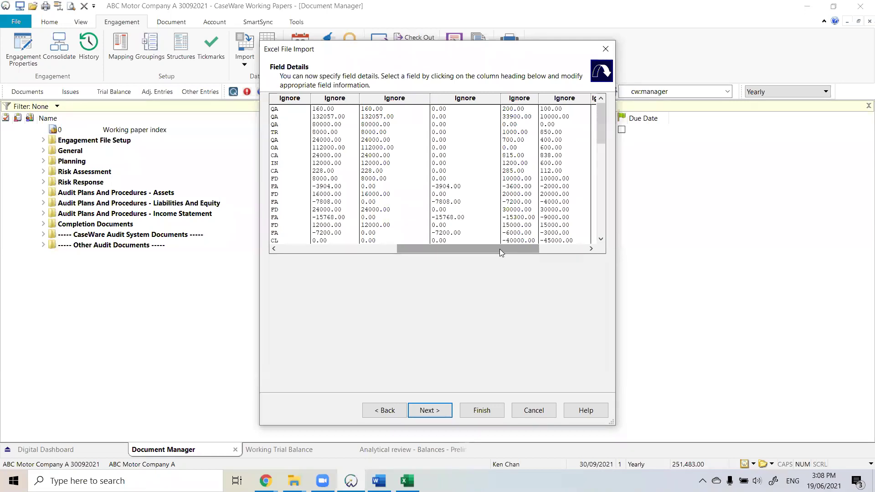
drag(502, 249, 512, 250)
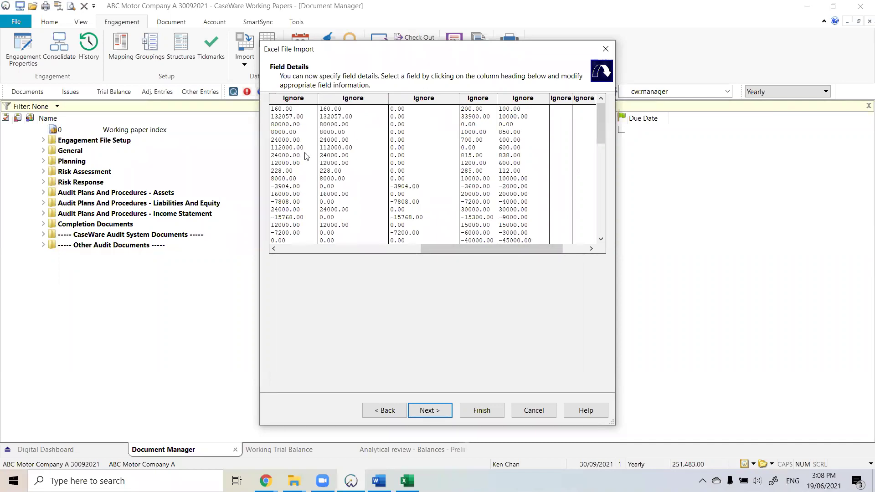
drag(487, 248, 465, 254)
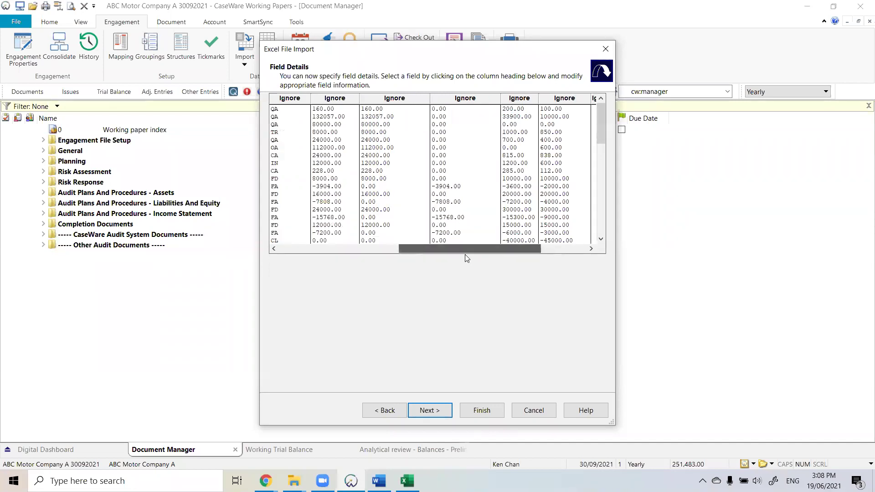
drag(465, 255, 438, 255)
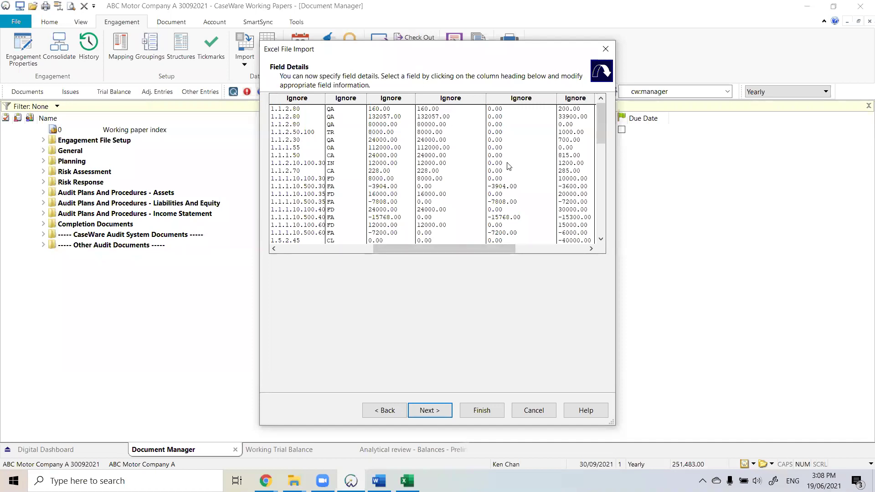
click(390, 105)
mouse_move(452, 133)
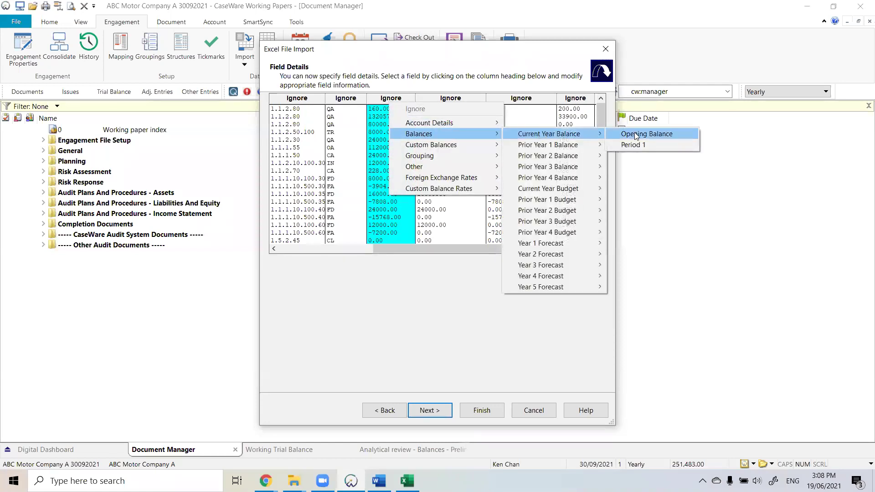
click(636, 134)
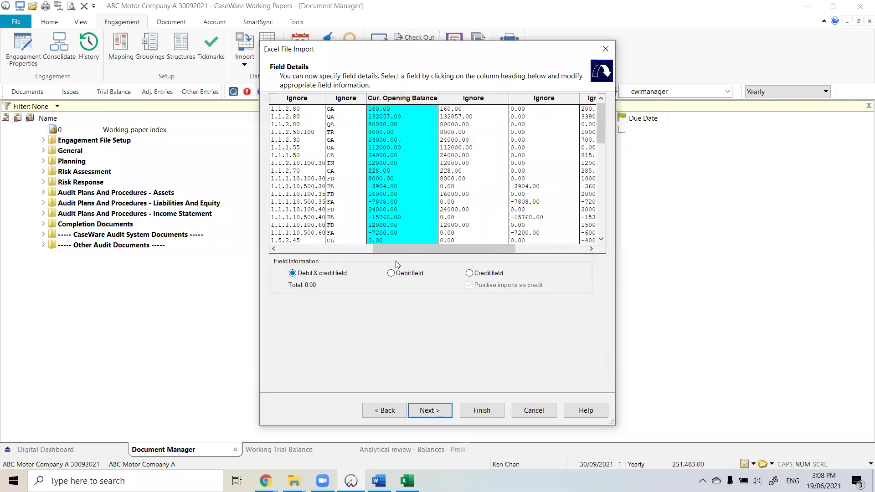
drag(423, 248, 445, 249)
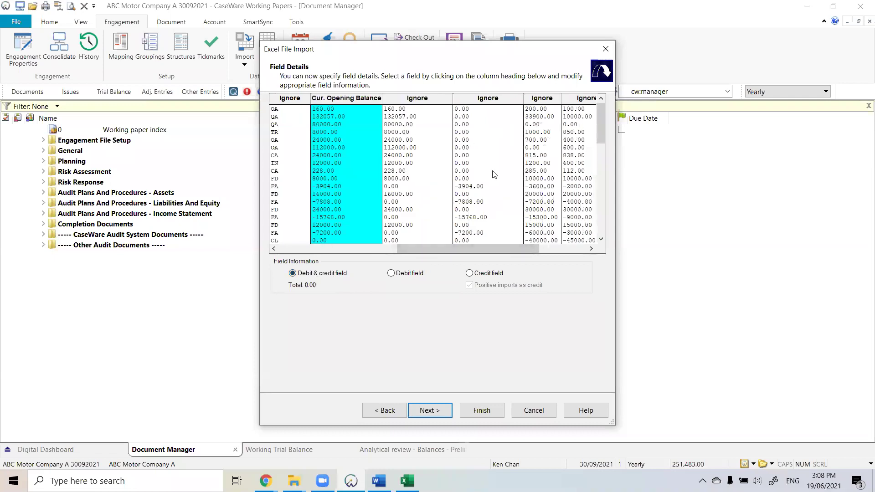
drag(507, 250, 550, 250)
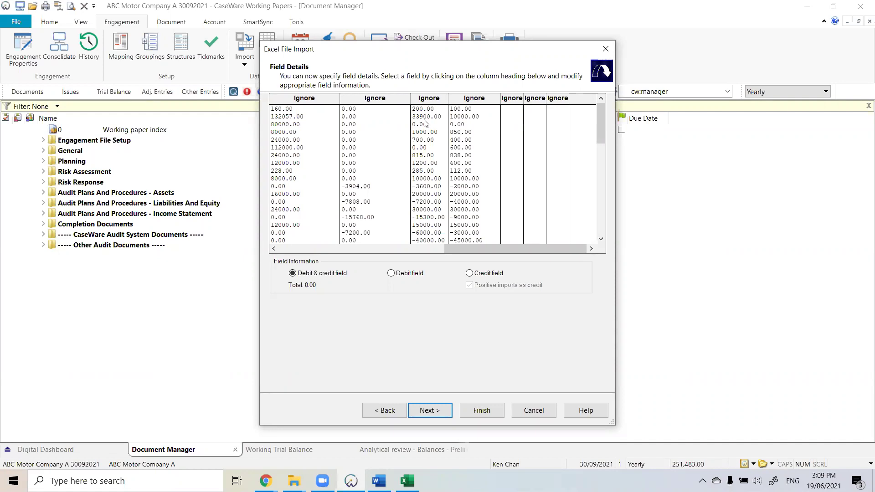
drag(488, 251, 355, 252)
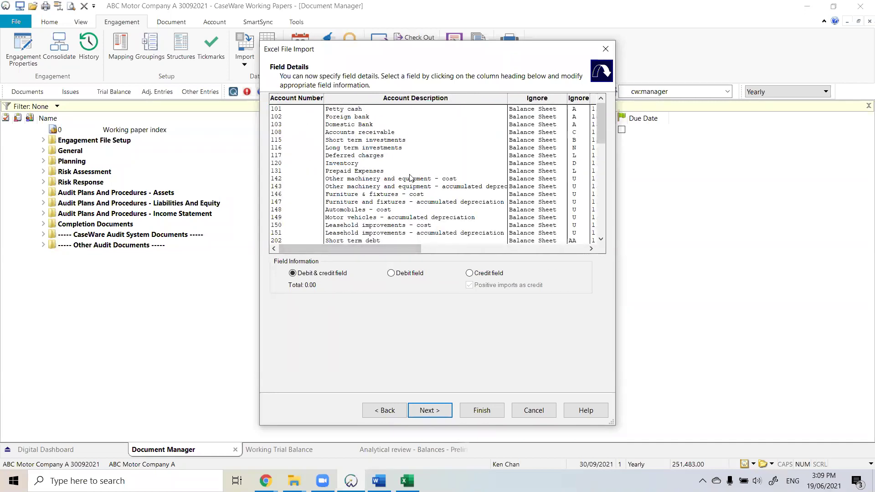
- Review the column assignments through Cur. Opening Balance, then return to the data properties and check the last rows of the import preview
drag(372, 248, 424, 248)
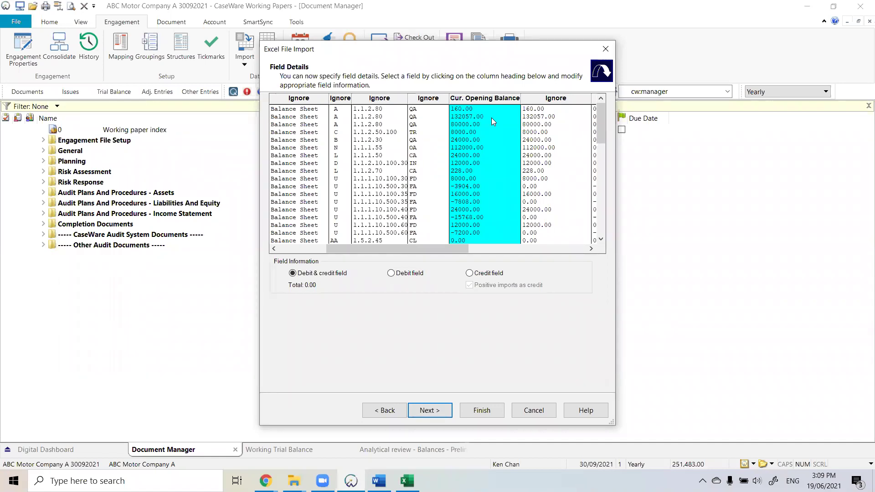
click(434, 411)
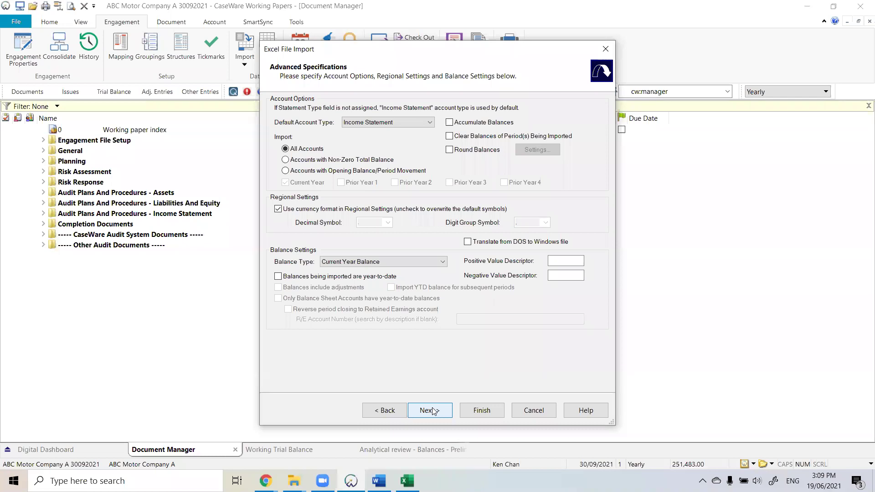
click(431, 411)
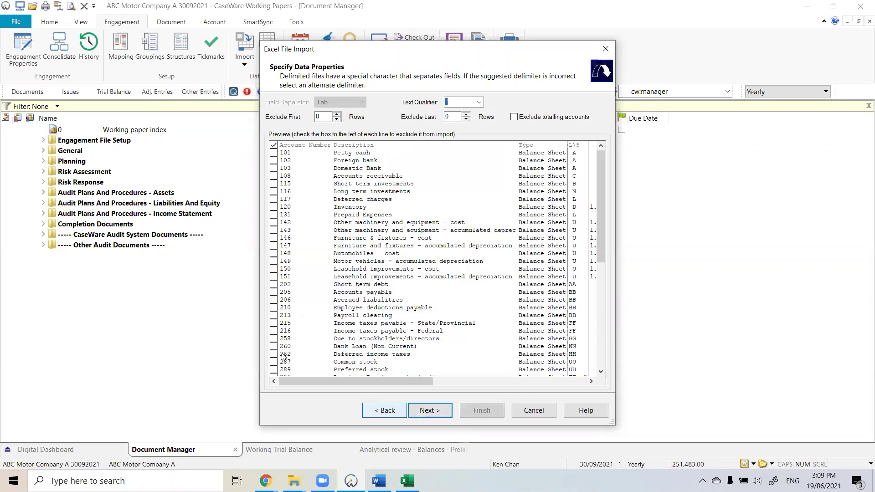
drag(601, 214, 598, 347)
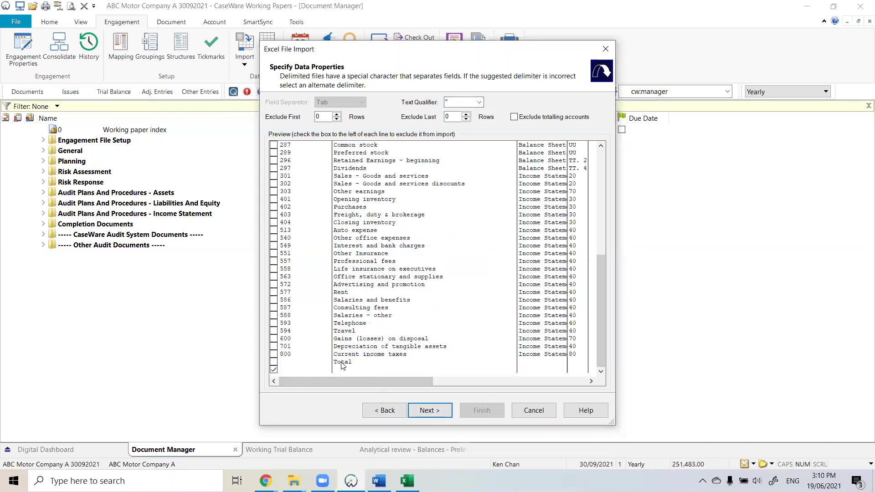
- Keep the field assignments and set the advanced specifications to import all accounts and clear balances of the period being imported
click(440, 414)
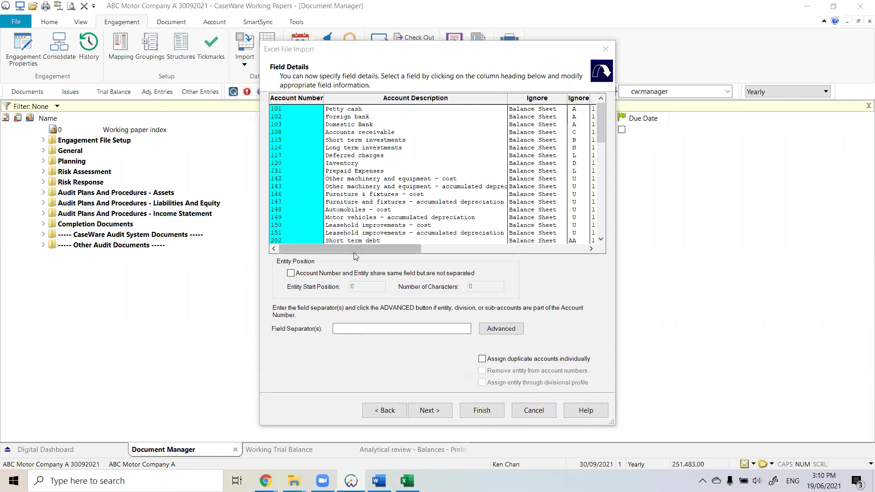
drag(354, 252, 422, 255)
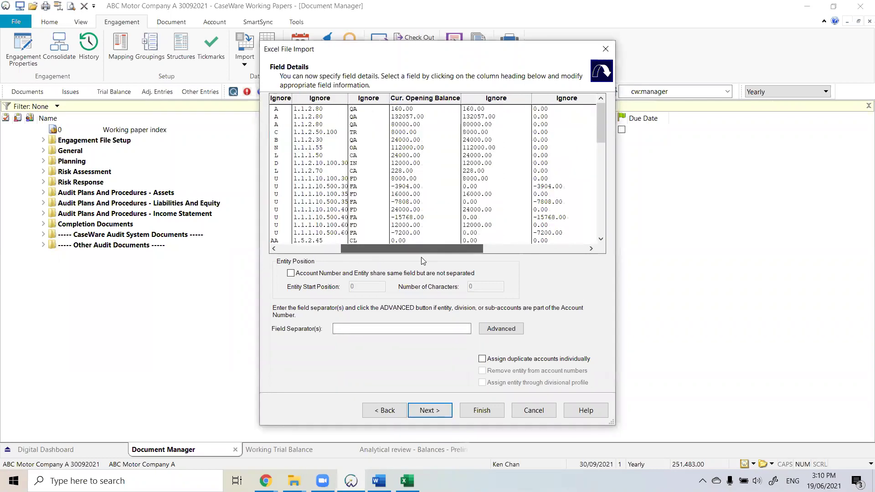
click(435, 410)
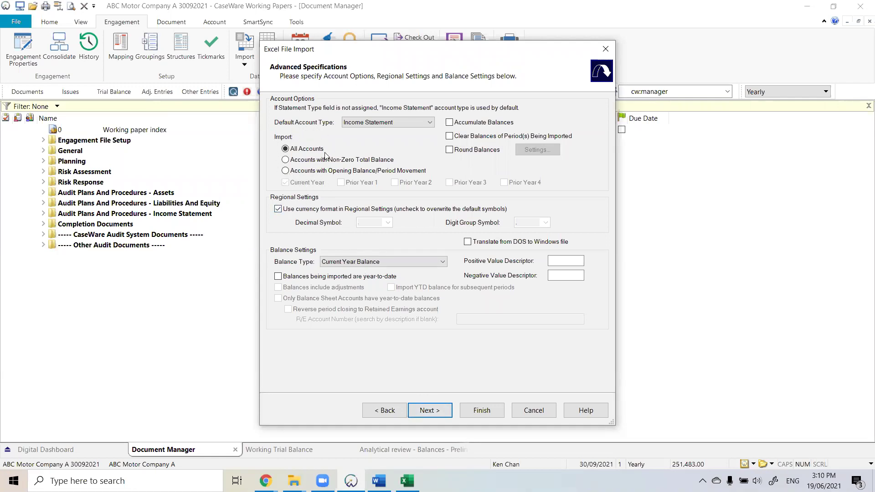
click(285, 160)
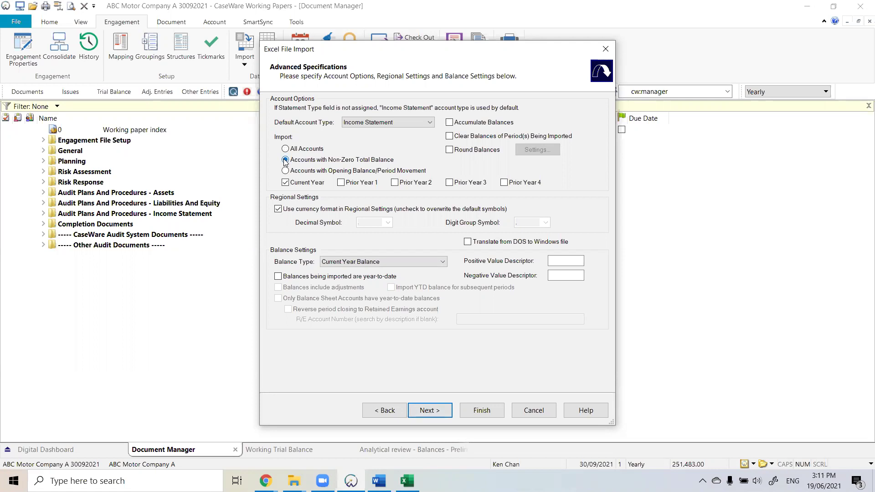
click(286, 152)
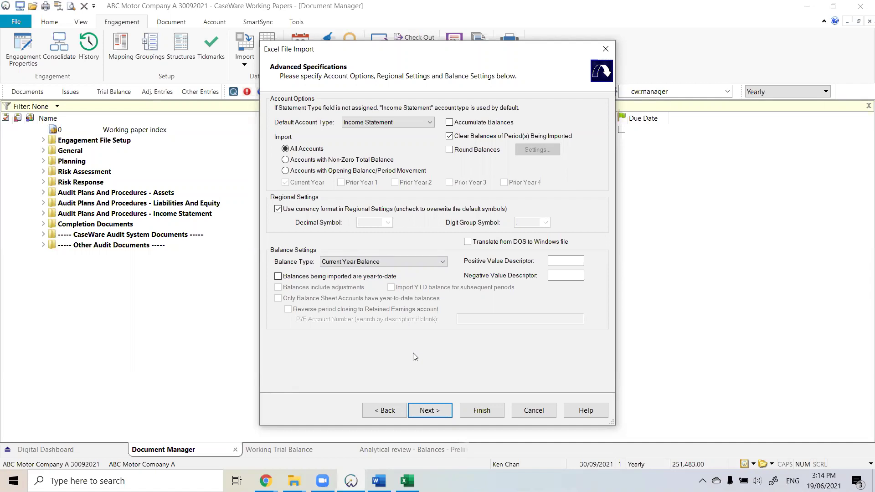
- Import the Excel trial balance without saving a record layout, and close the report of chart of accounts changes after checking the added account
click(429, 411)
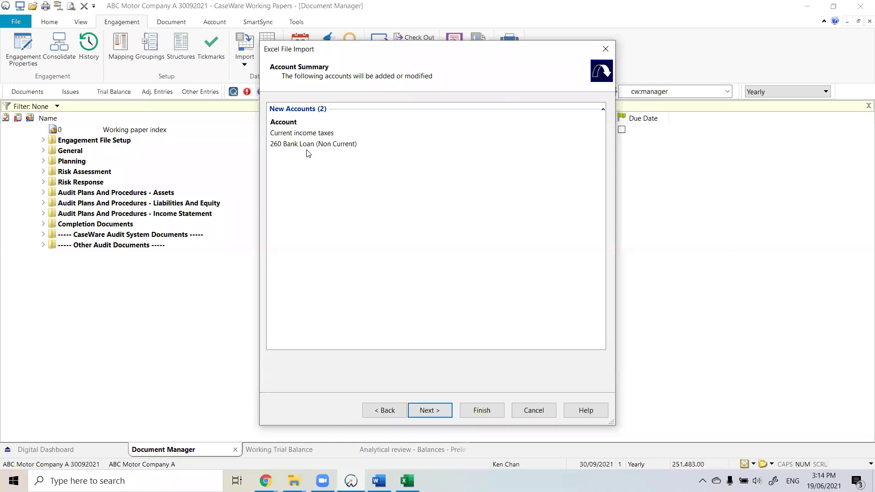
click(427, 411)
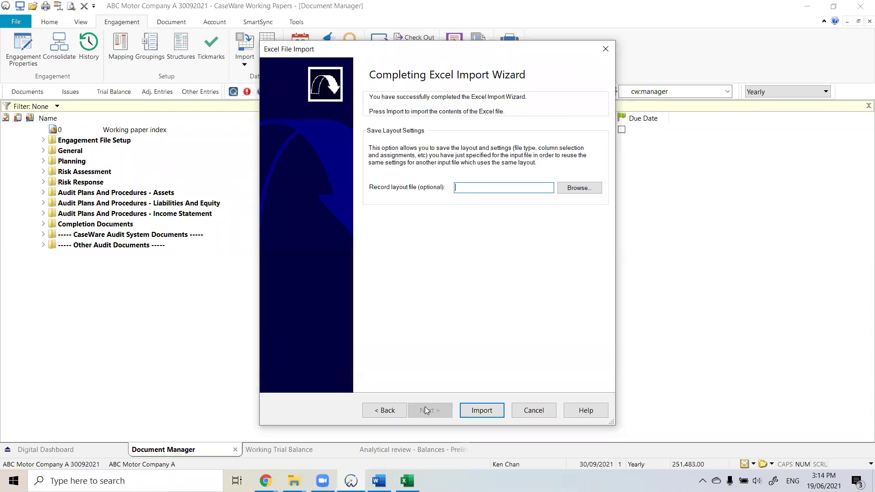
click(496, 412)
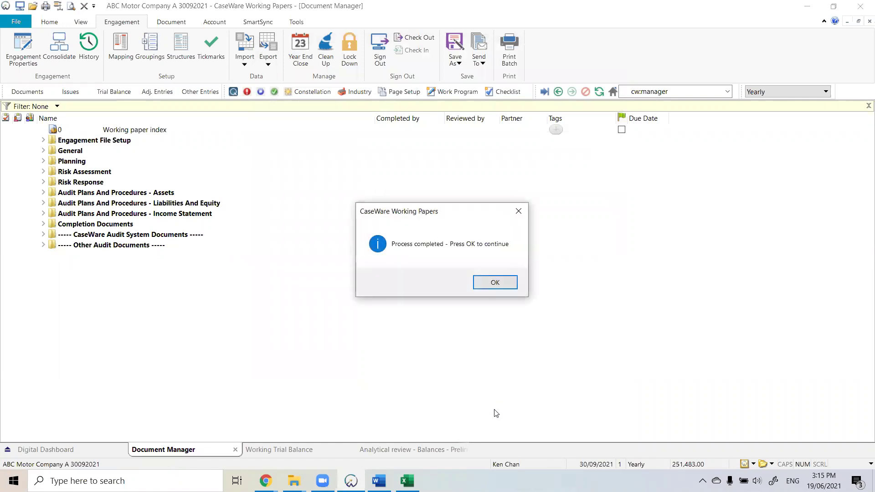
click(494, 281)
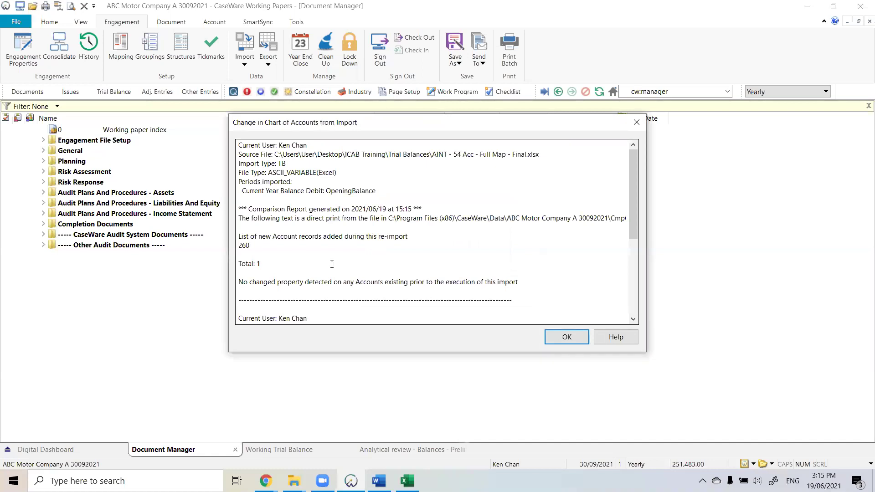
drag(252, 246, 231, 250)
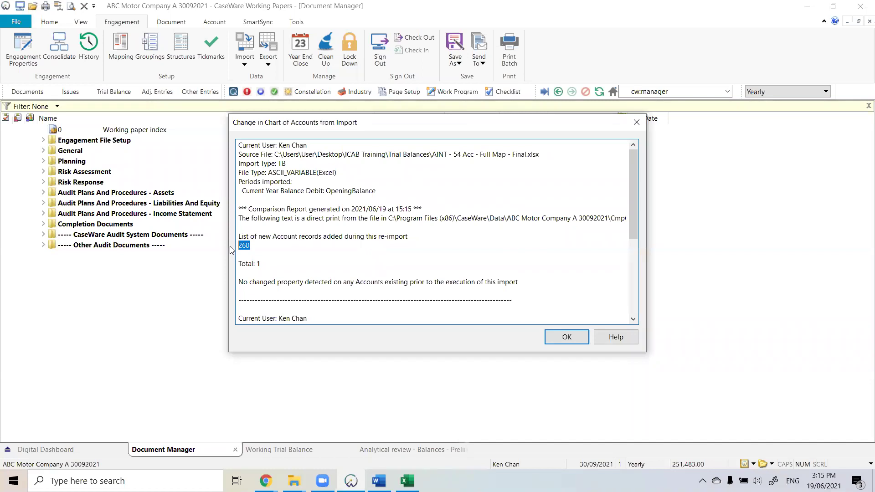
click(566, 337)
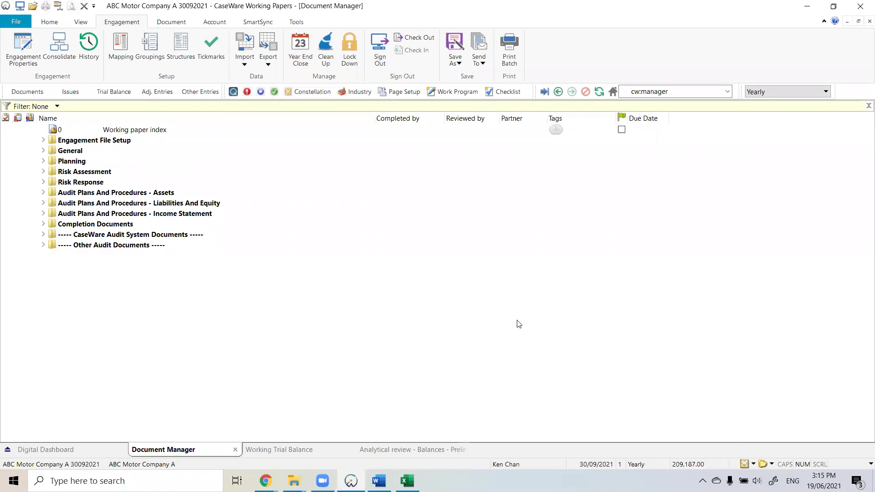
- Map the unmapped Bank Loan (Non Current) account to Bank overdraft under current liabilities and save the mapping assignment
click(222, 23)
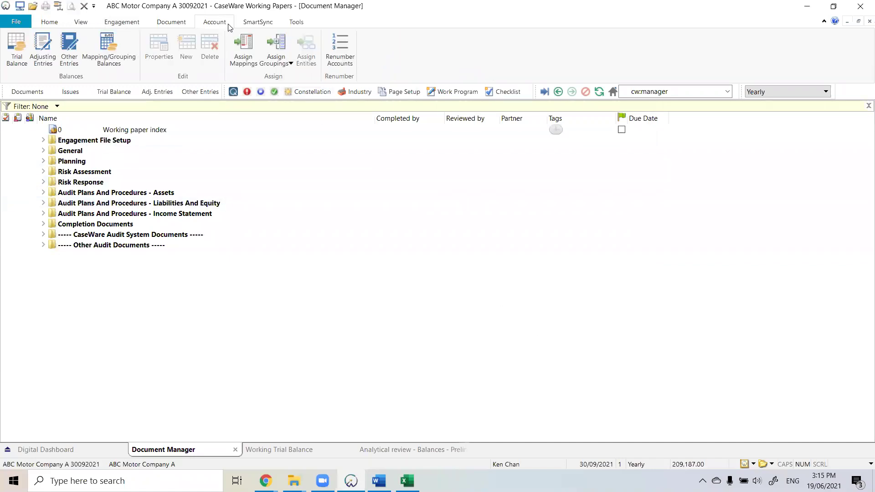
click(250, 56)
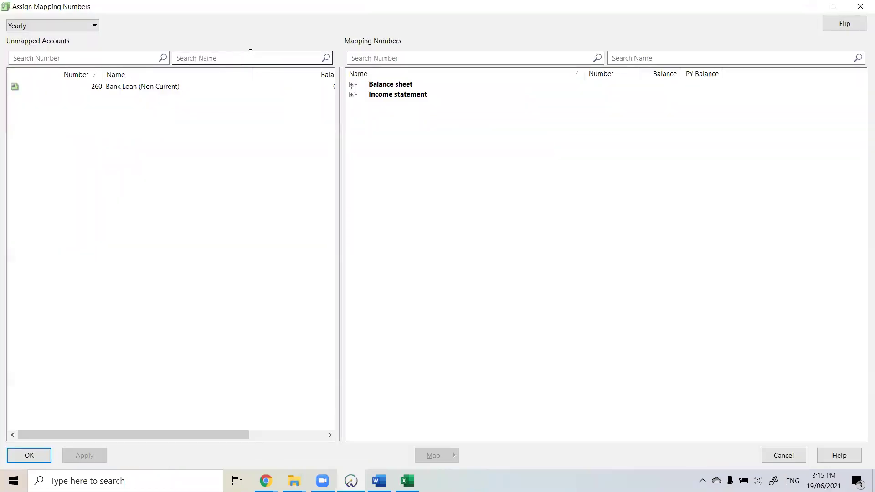
click(105, 88)
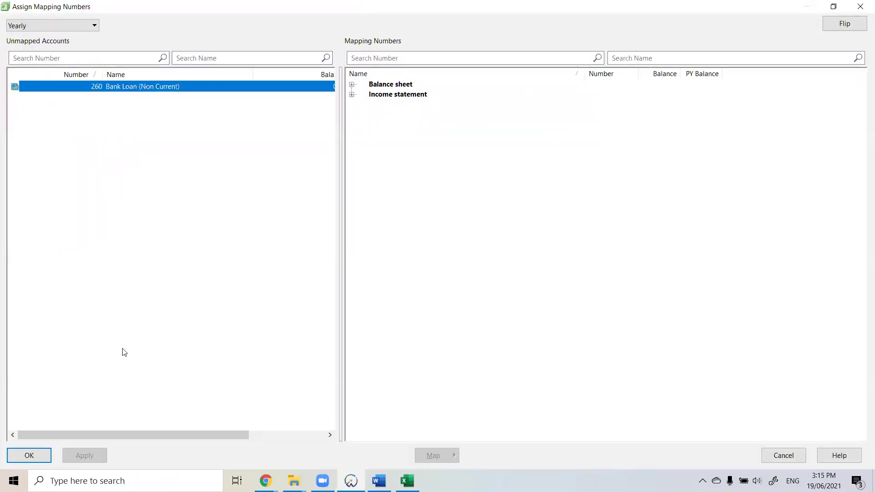
drag(105, 434, 185, 440)
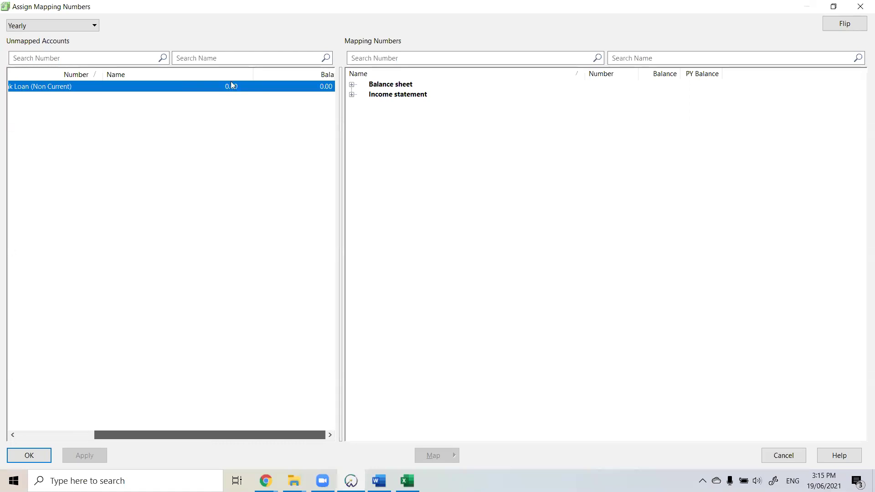
drag(273, 436, 178, 436)
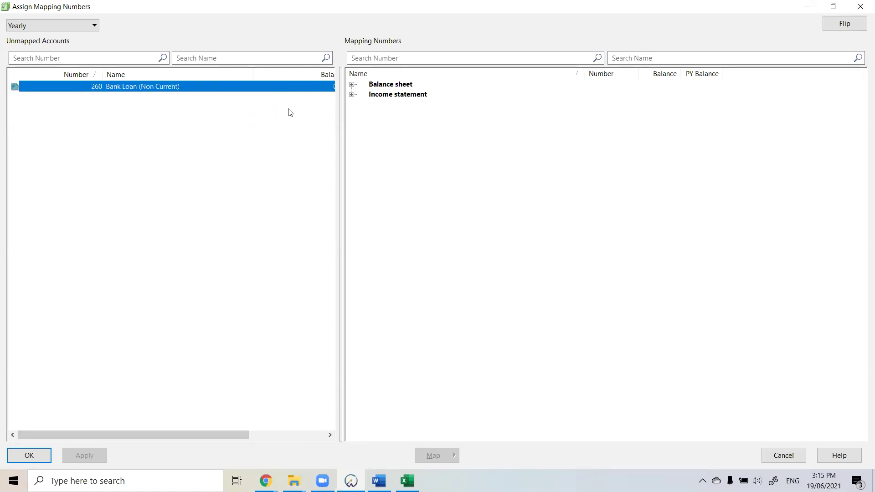
click(351, 85)
click(362, 104)
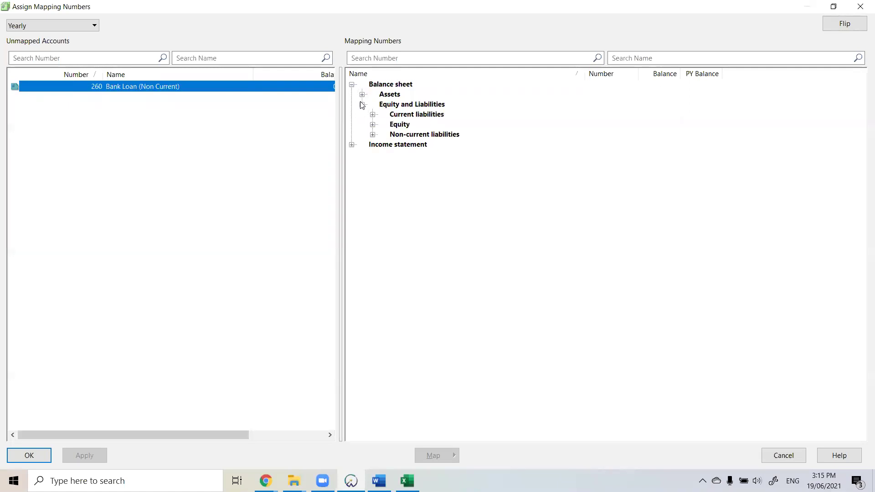
click(373, 115)
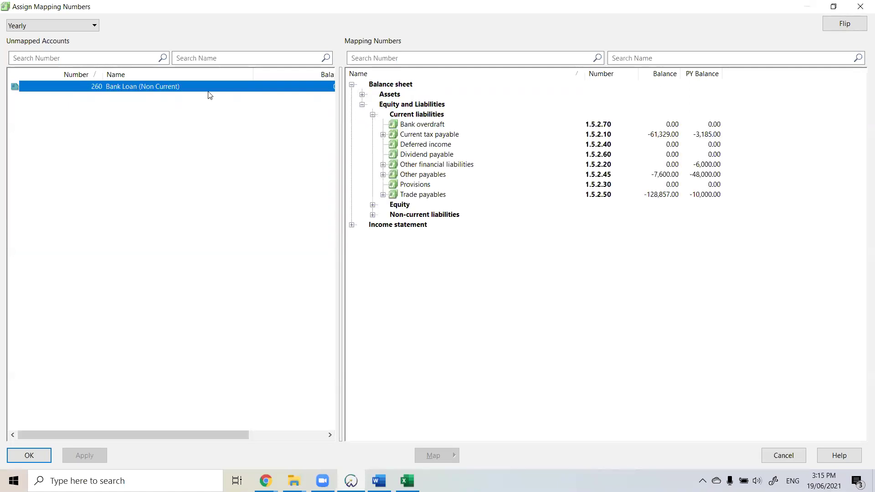
drag(257, 109, 457, 126)
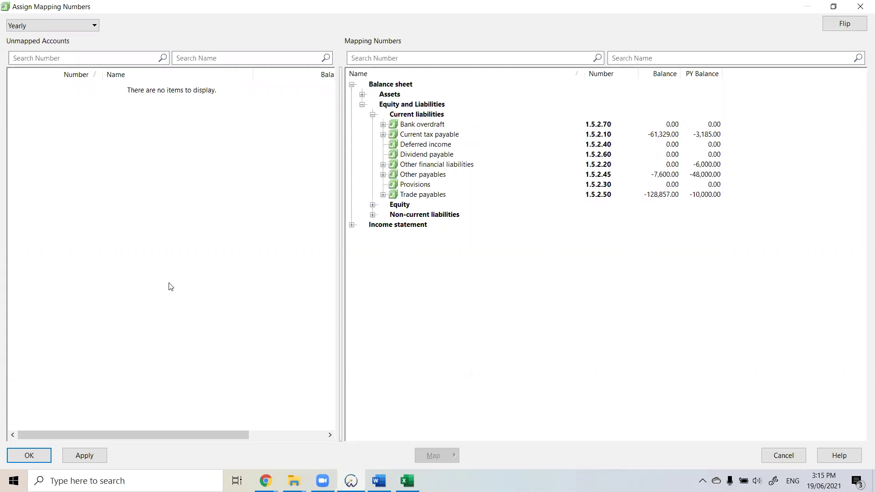
click(38, 455)
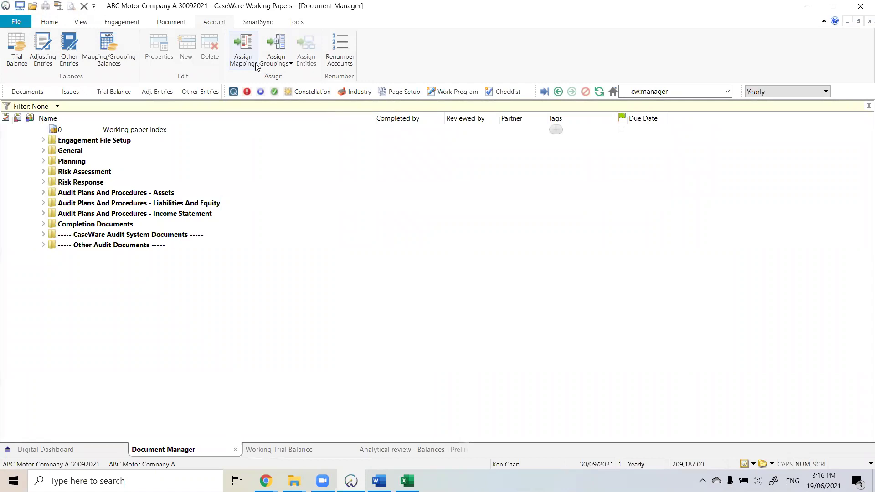
- Open the working trial balance and look through the imported accounts and their opening balances
click(104, 95)
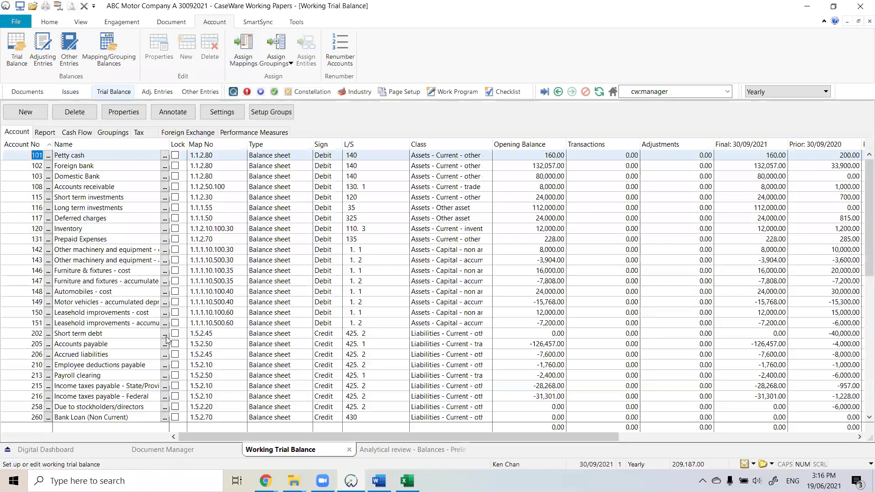
scroll(93, 425, down, 10)
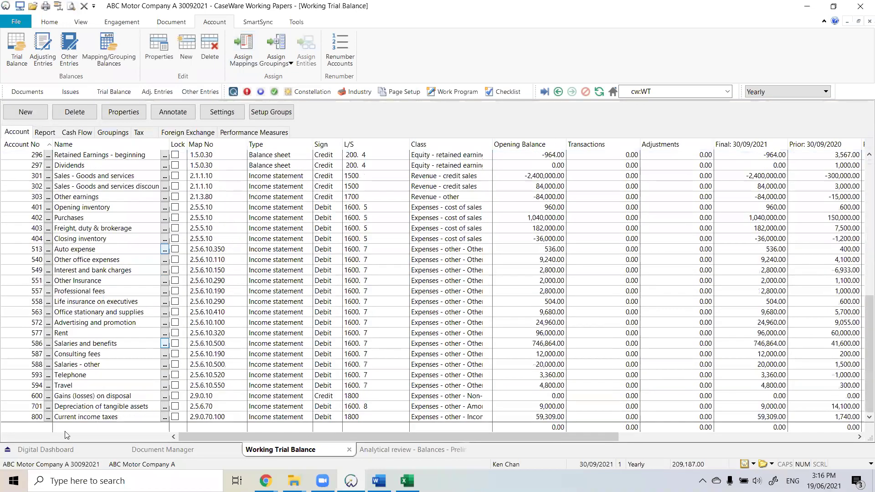
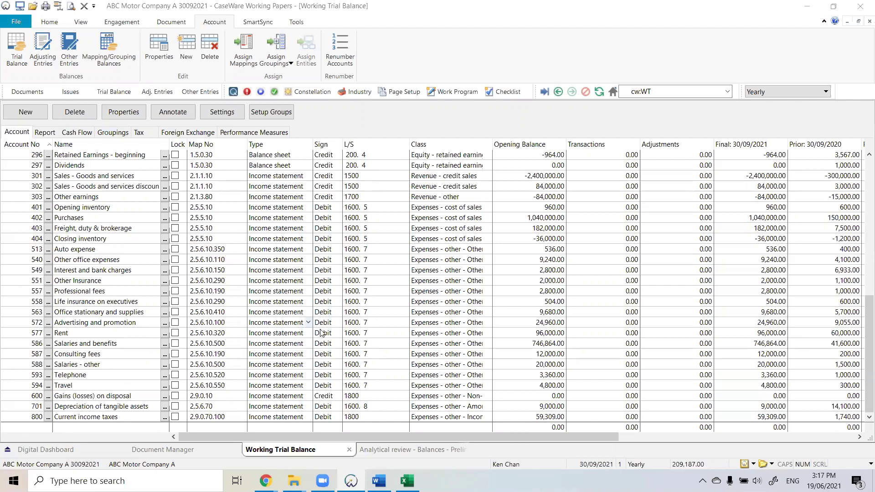
scroll(321, 333, up, 7)
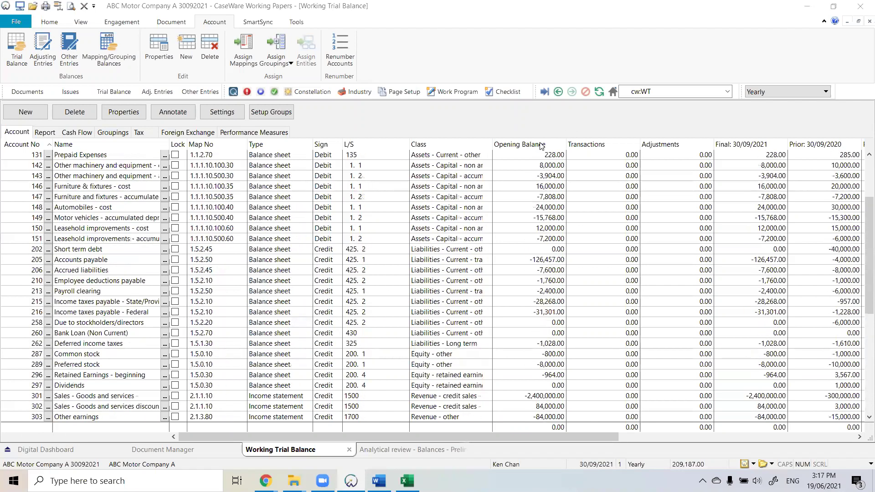
scroll(541, 146, up, 3)
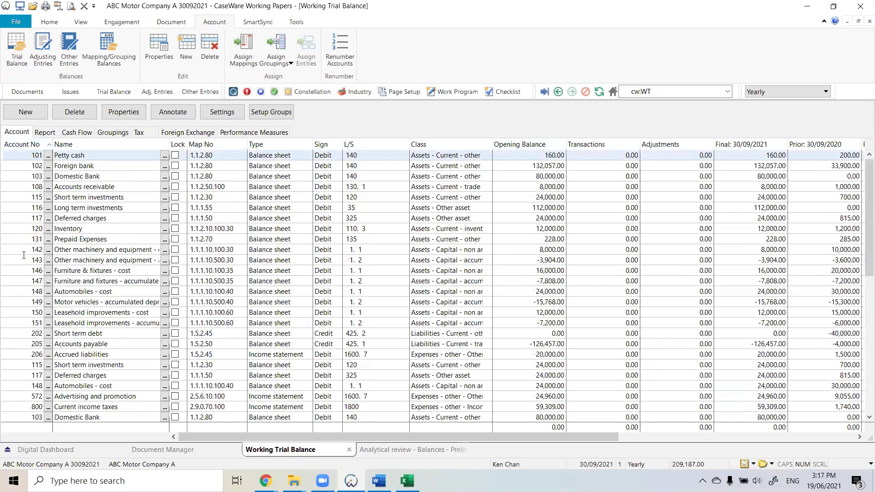
- Try to delete the Due to stockholders/directors account from the working trial balance
scroll(18, 328, down, 3)
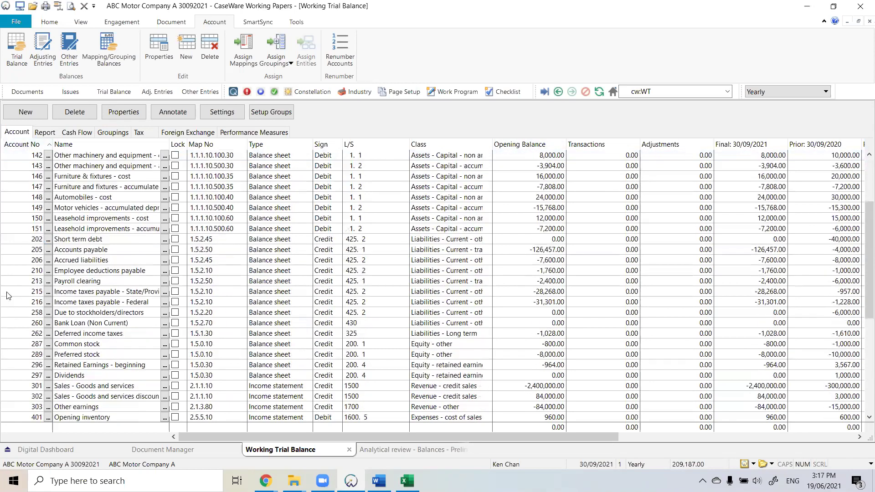
scroll(8, 296, down, 1)
click(2, 294)
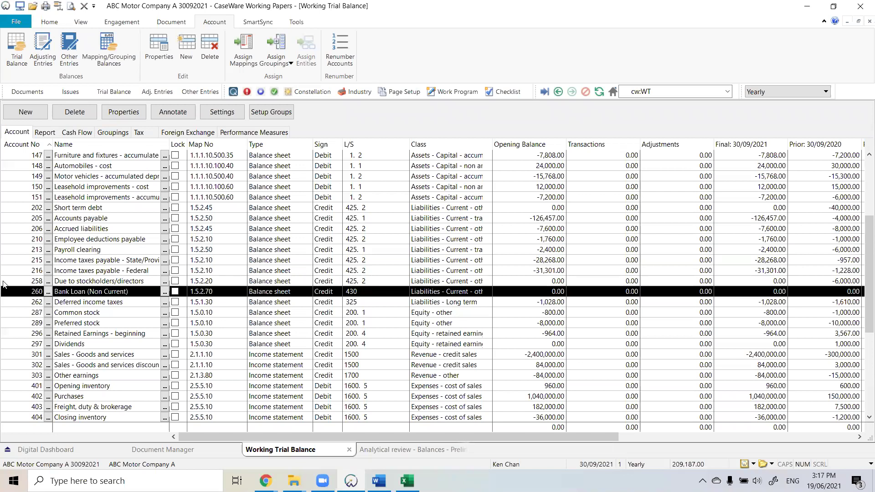
click(3, 282)
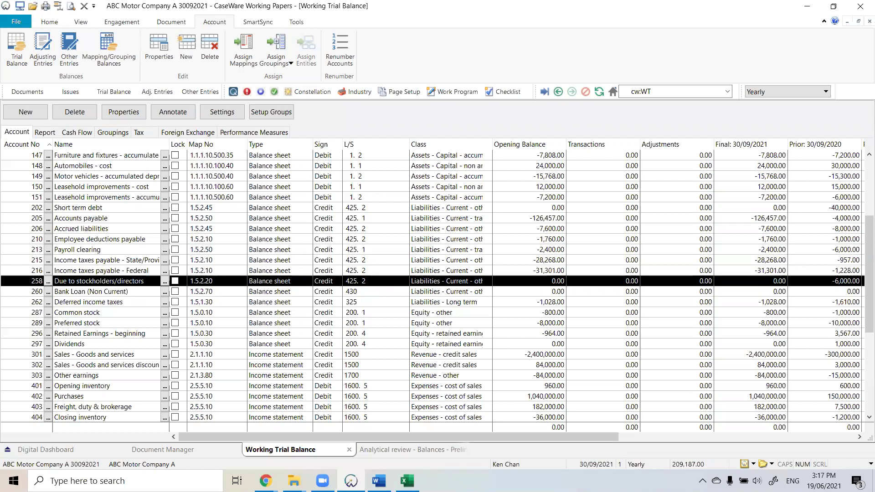
key(Delete)
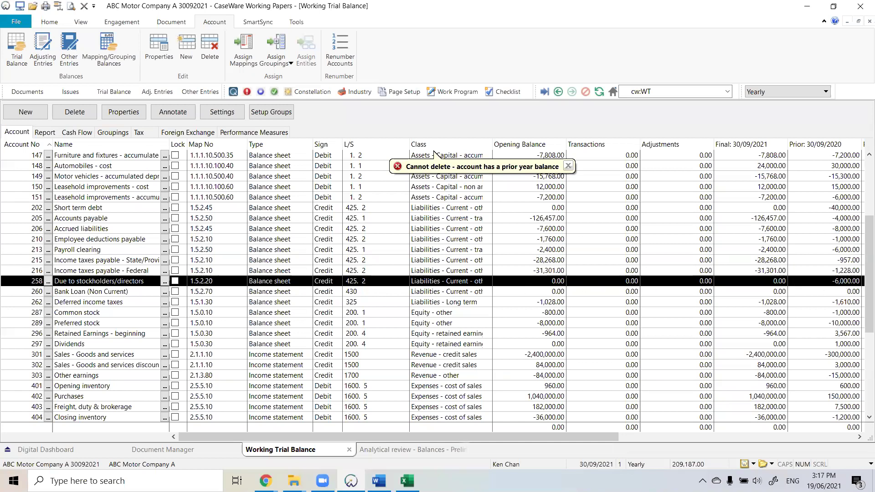
- Select the Bank Loan (Non Current) account and examine its prior-year balances
click(6, 294)
drag(296, 436, 449, 436)
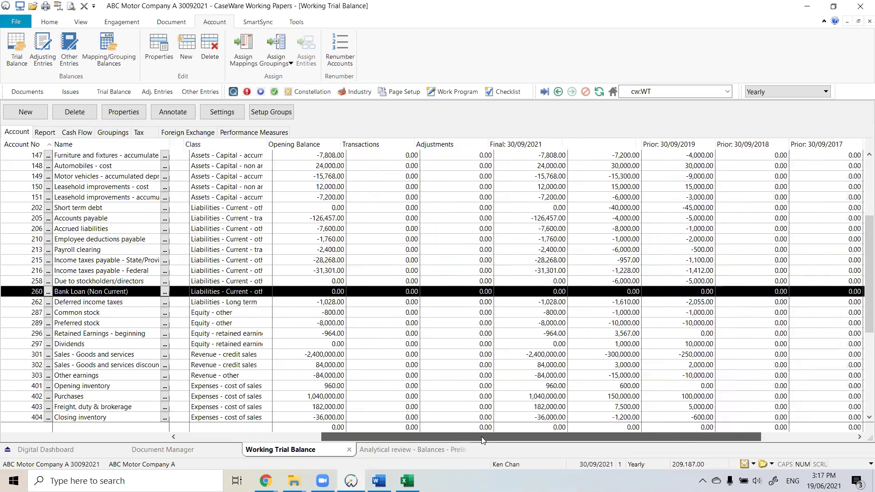
click(295, 438)
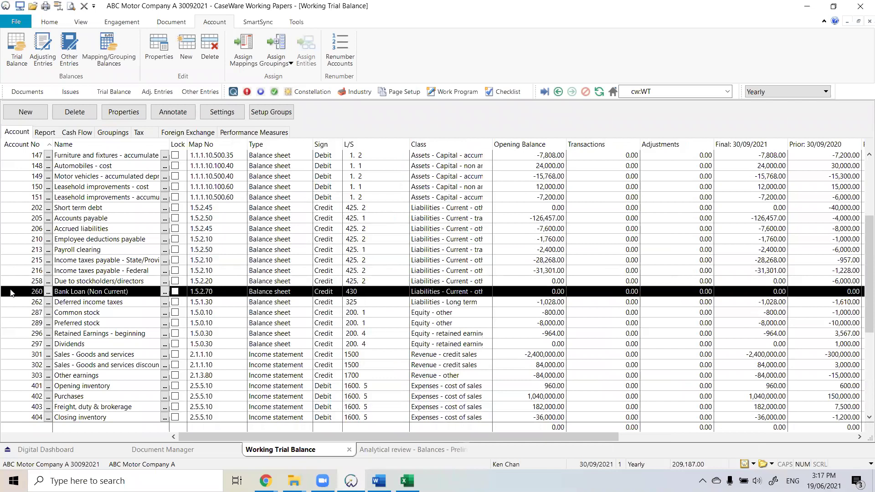
- Delete the Bank Loan (Non Current) account from the working trial balance
key(Delete)
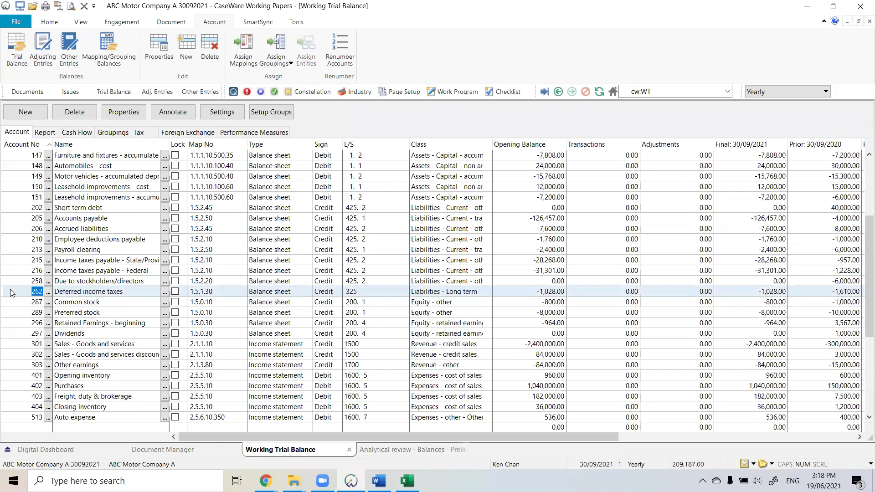
- Open the 420. Materiality (Core) document from the Materiality folder under Planning
click(27, 92)
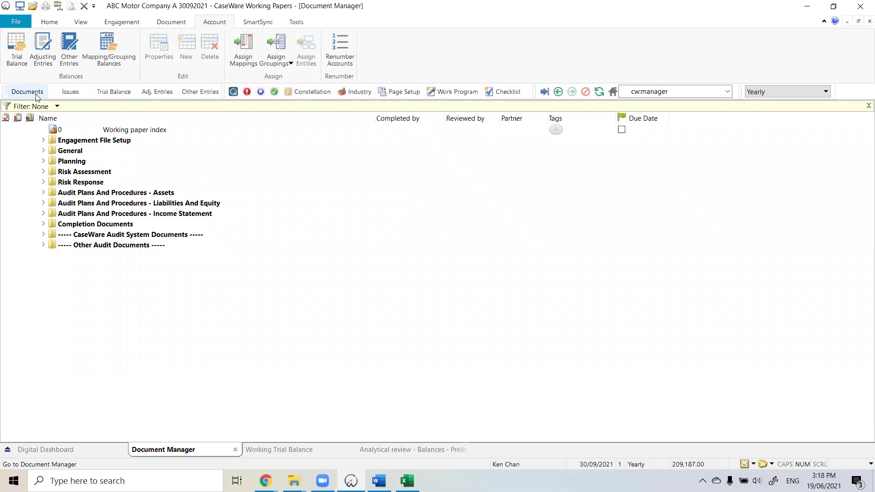
click(43, 161)
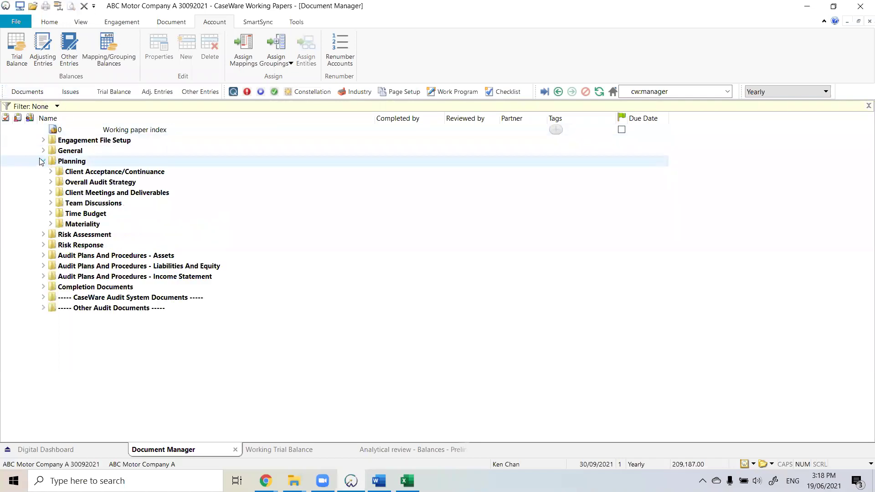
click(50, 223)
click(97, 235)
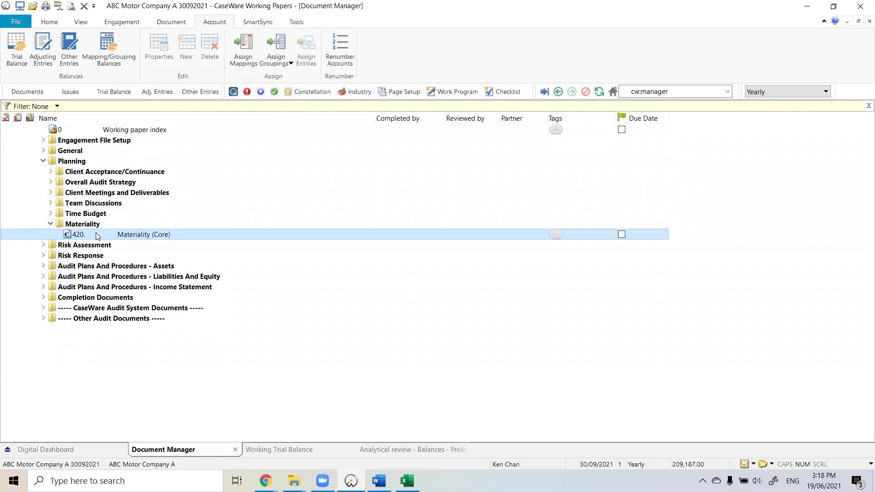
double_click(97, 235)
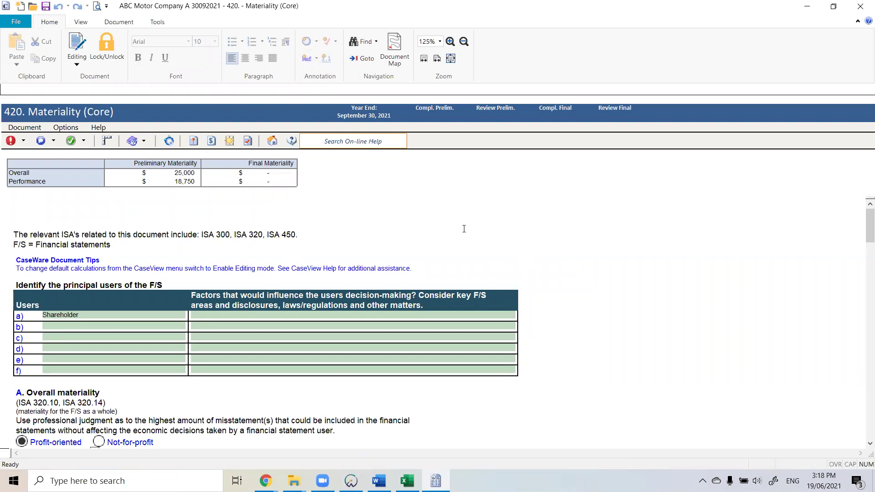
- Review the principal users, the preliminary benchmark calculations and the preliminary conclusion amount in the materiality document
scroll(464, 228, down, 1)
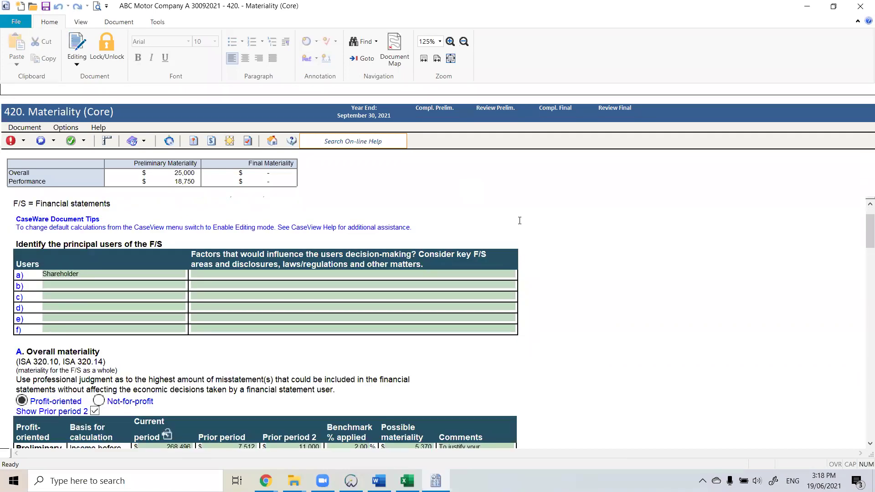
scroll(587, 253, down, 3)
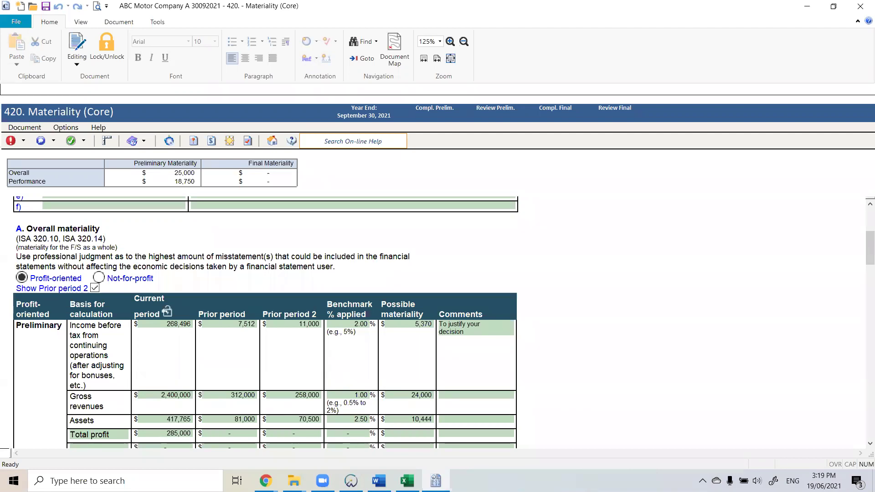
scroll(403, 241, up, 3)
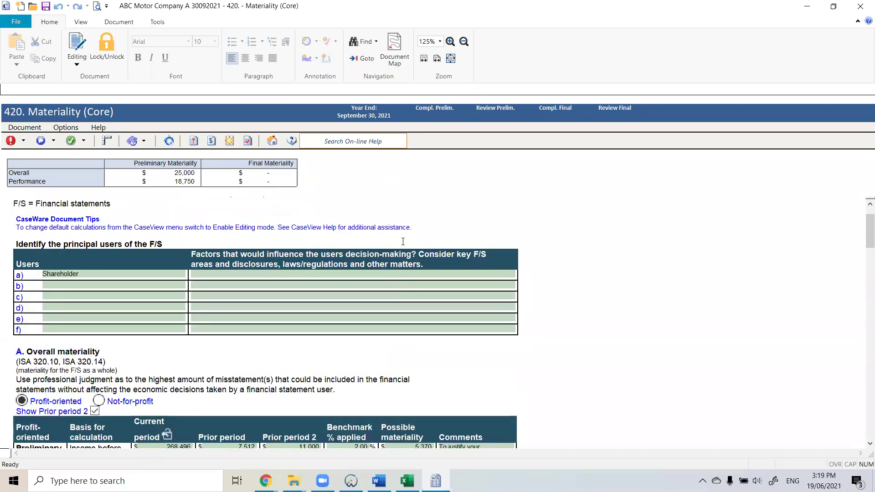
scroll(403, 242, up, 1)
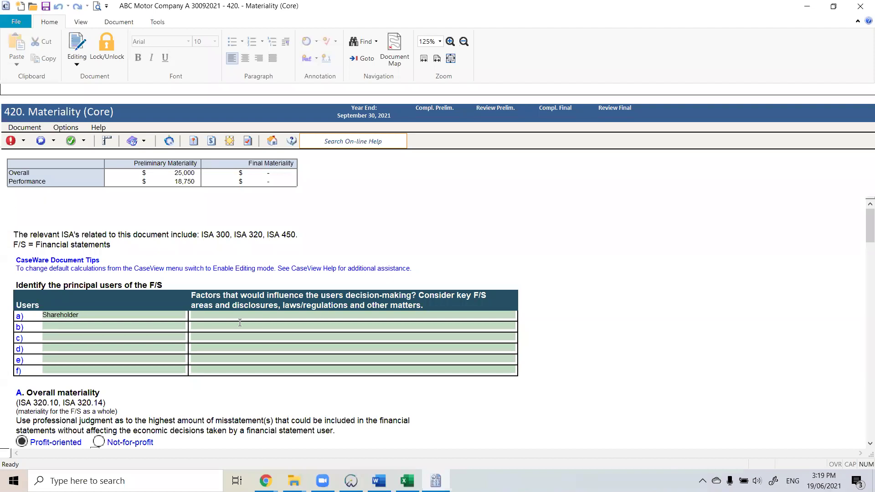
scroll(239, 323, down, 3)
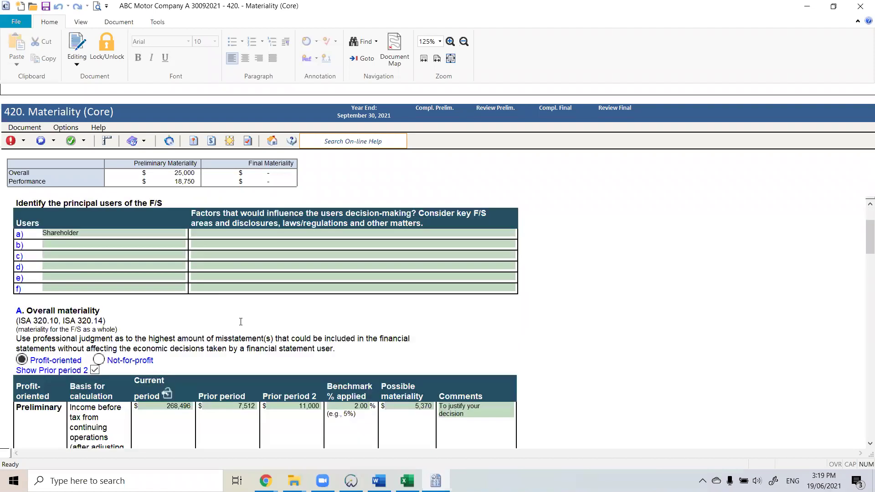
scroll(240, 322, down, 3)
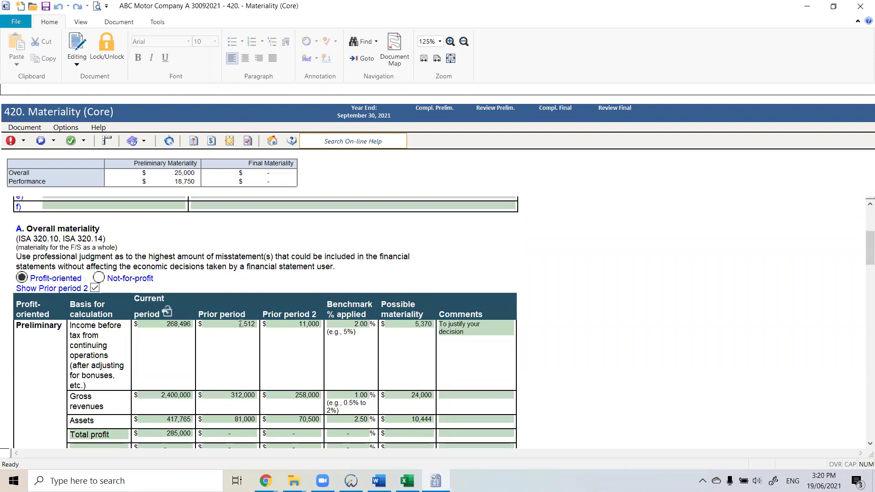
scroll(241, 323, down, 2)
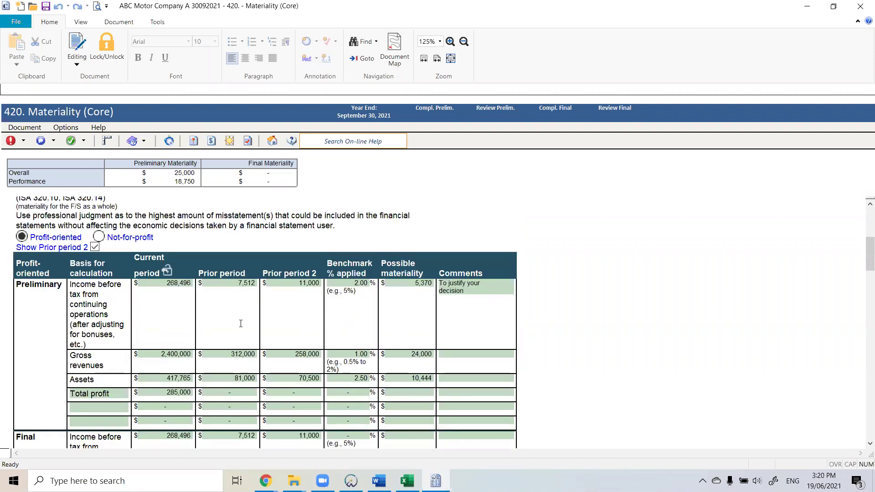
scroll(246, 324, down, 1)
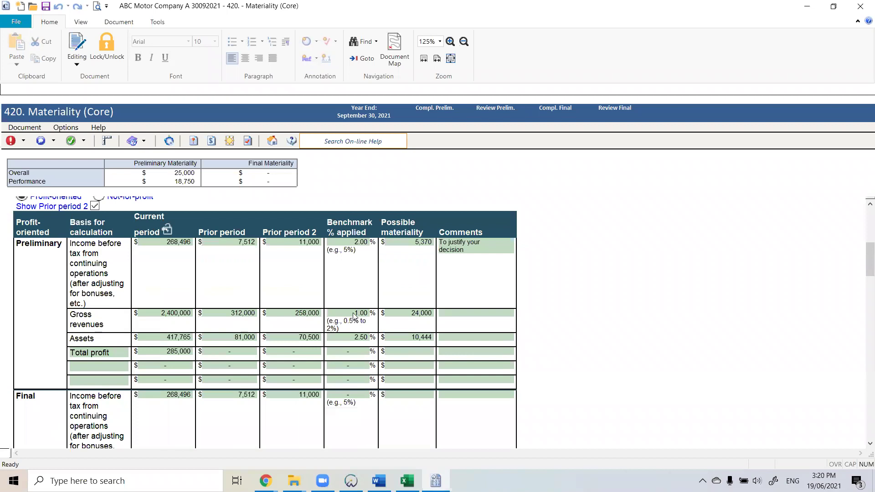
click(413, 316)
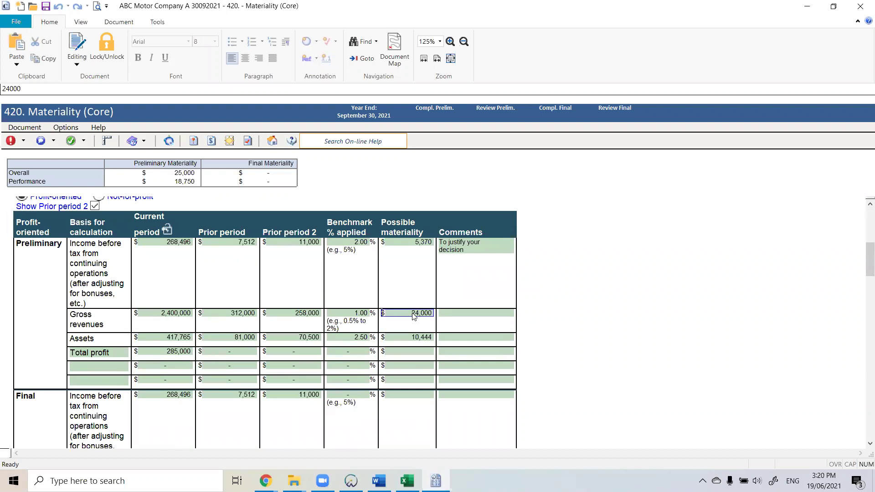
scroll(414, 316, down, 4)
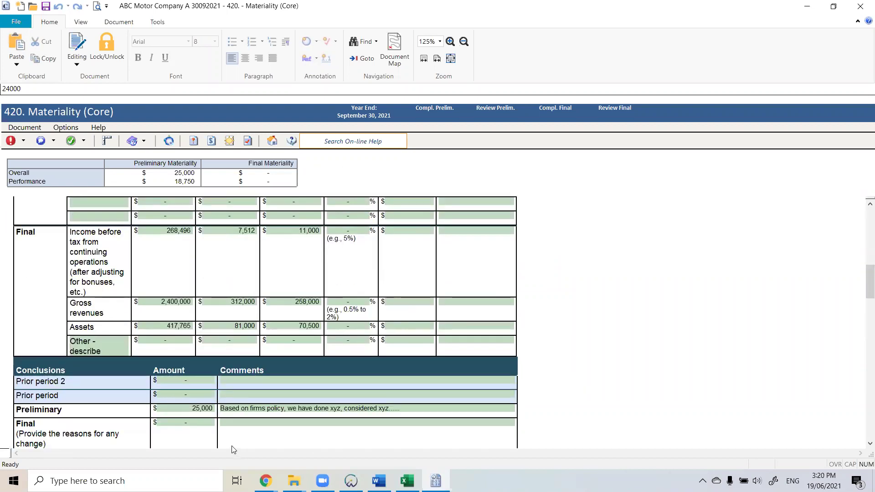
click(210, 412)
- Compare the current period figures in the preliminary and final sections of the overall materiality table
scroll(238, 410, up, 2)
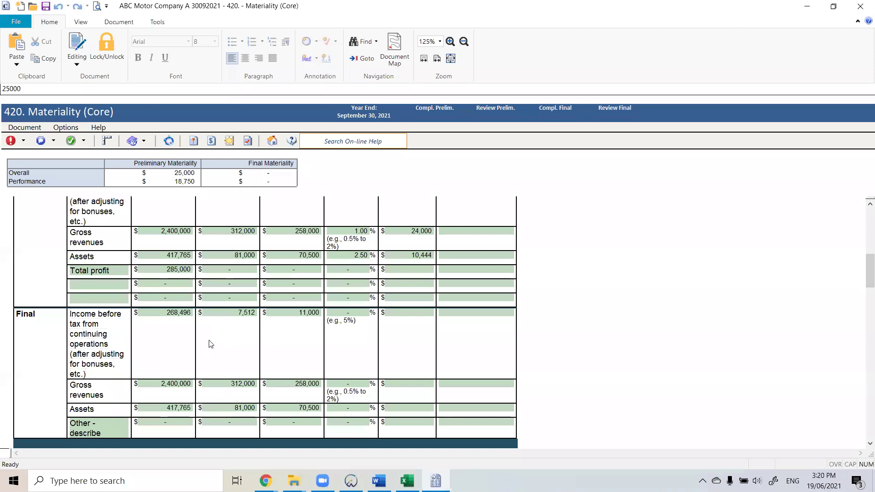
scroll(211, 344, up, 2)
scroll(237, 387, down, 1)
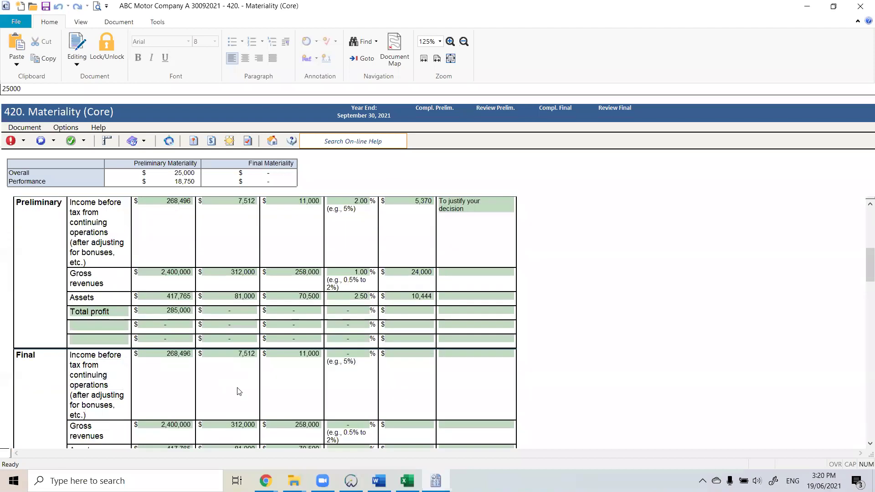
scroll(239, 392, up, 1)
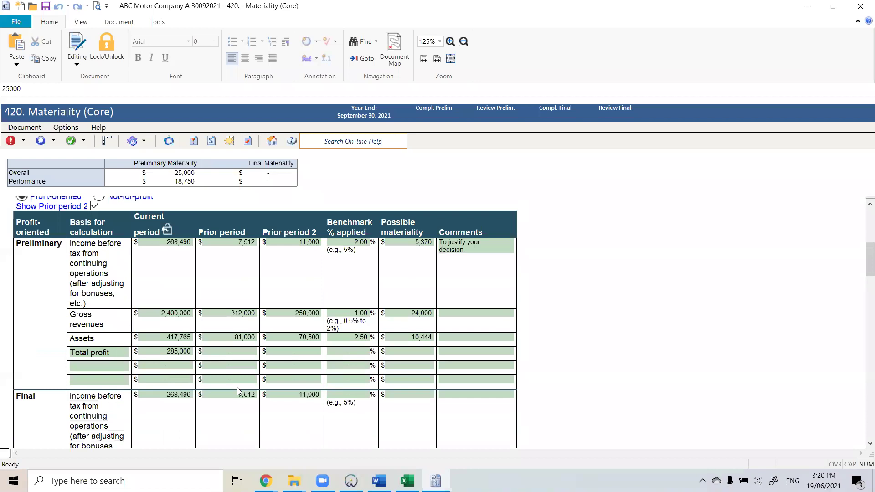
scroll(194, 292, up, 4)
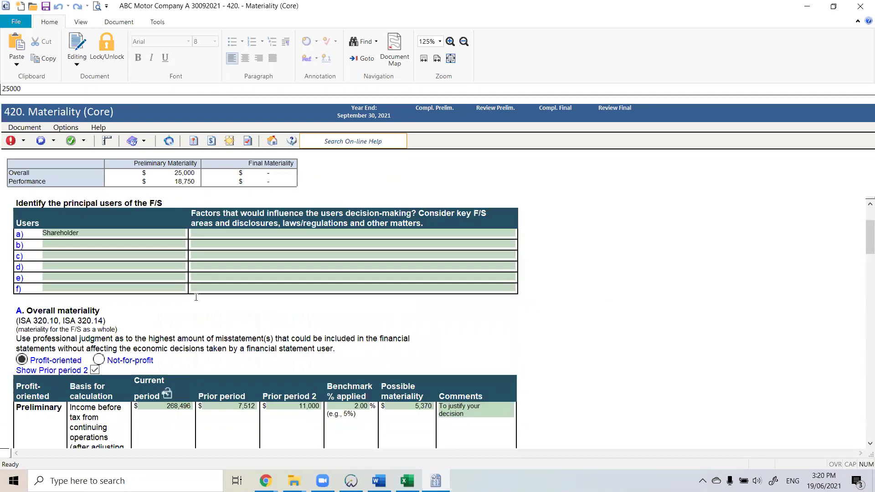
scroll(196, 297, down, 4)
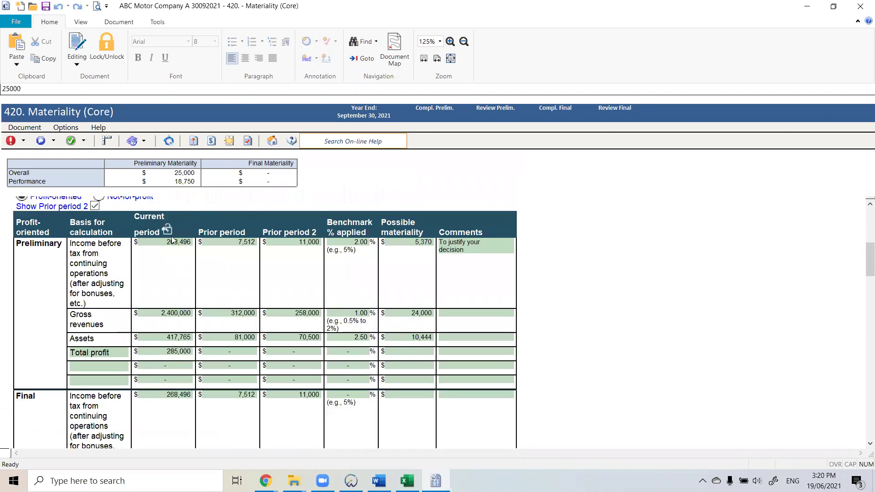
scroll(182, 255, down, 3)
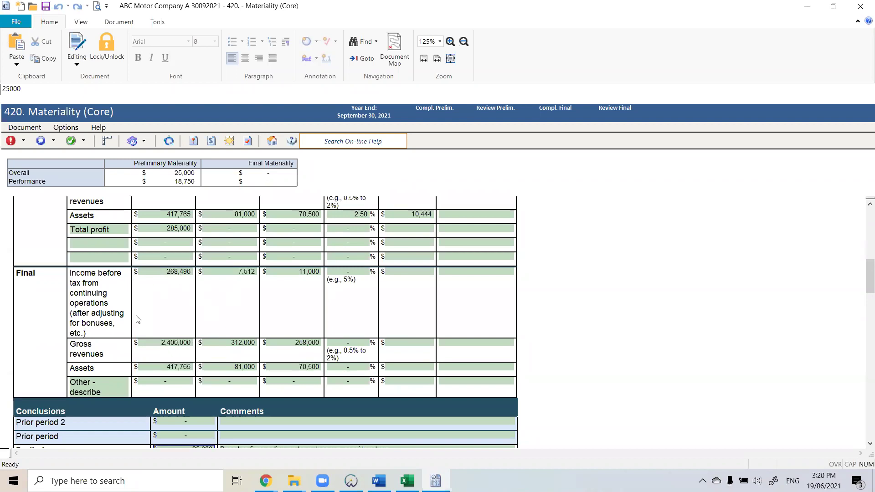
scroll(202, 312, up, 2)
scroll(201, 312, up, 1)
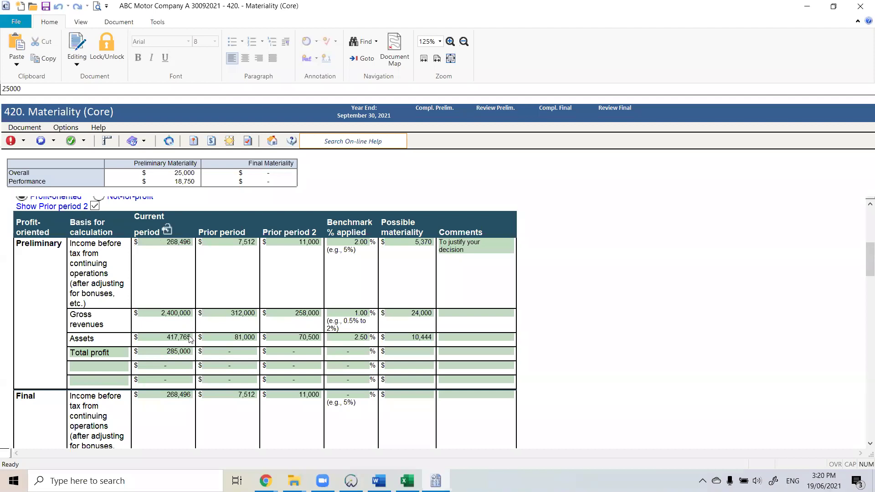
- Lock the current period figures of the preliminary section in the overall materiality table
click(168, 230)
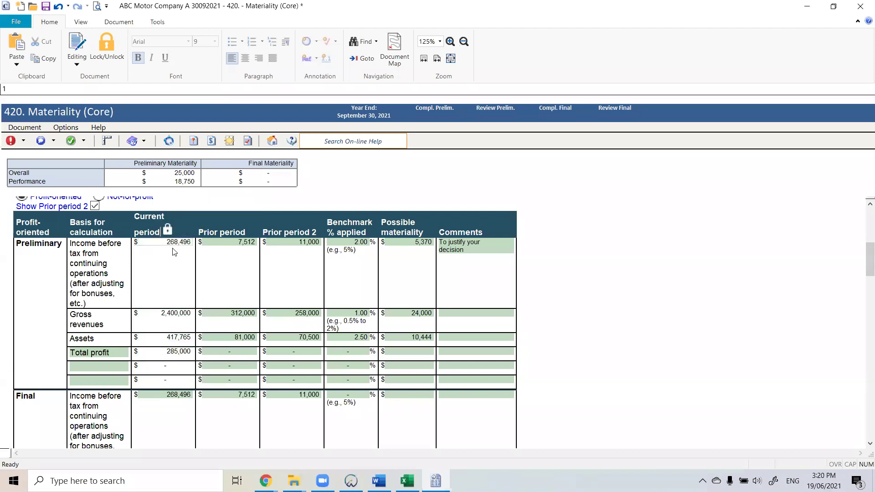
click(185, 264)
scroll(185, 264, down, 1)
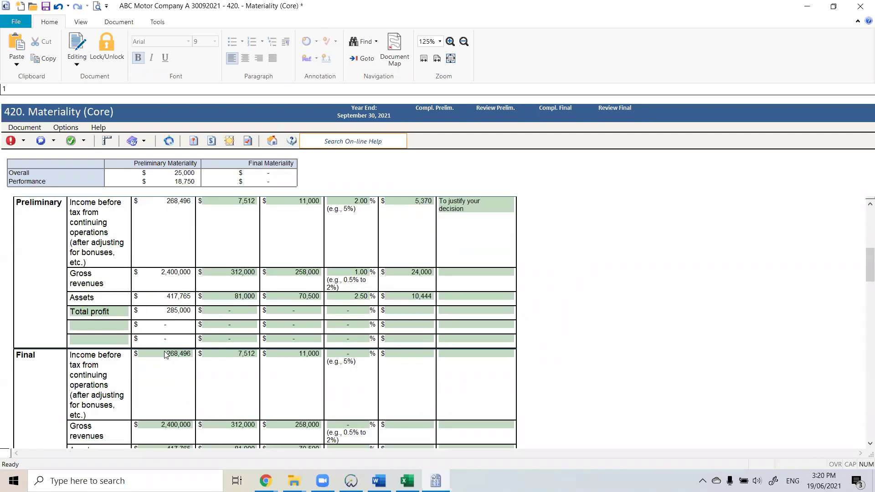
scroll(186, 259, up, 1)
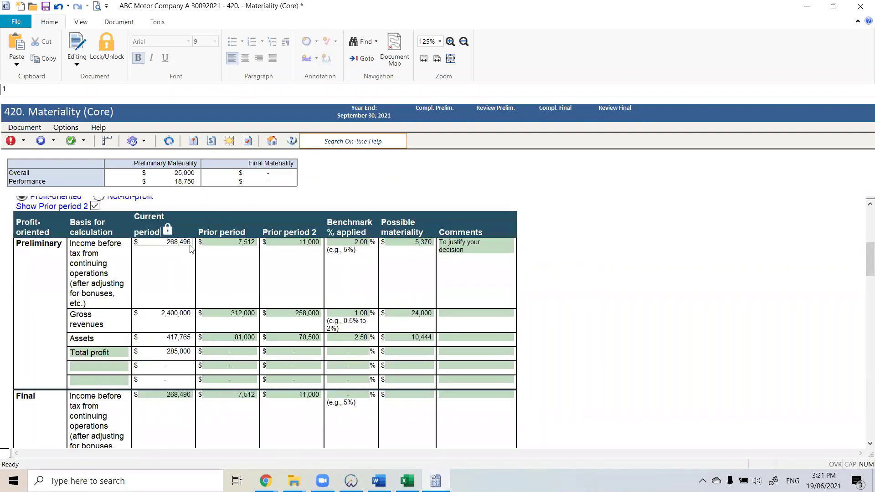
- Set the final benchmark percentages to 2% for income before tax, 1% for gross revenues and 2.5% for assets
scroll(185, 247, down, 3)
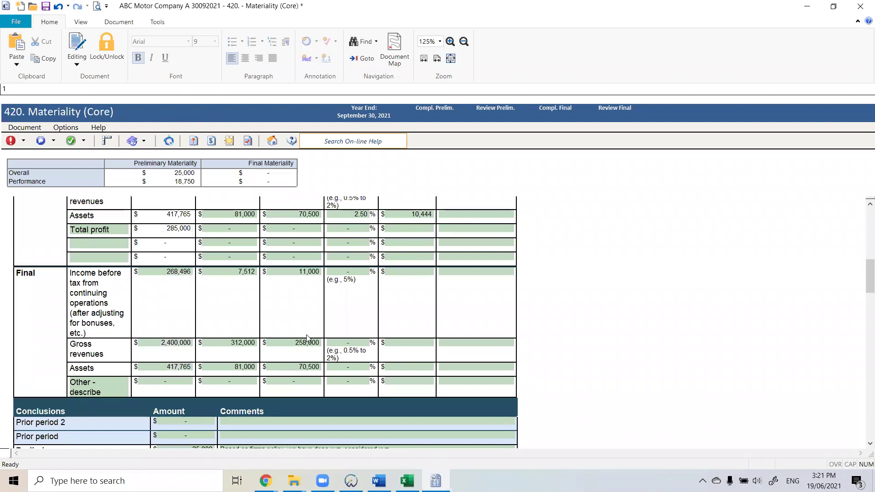
click(413, 273)
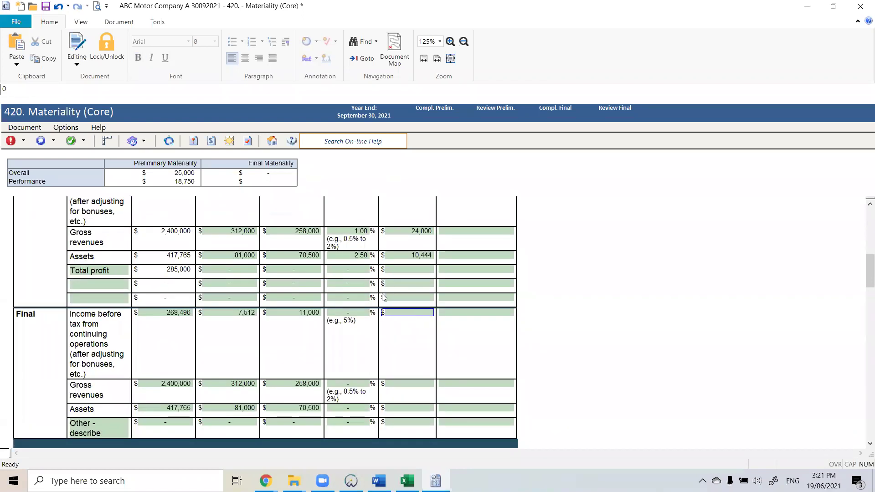
scroll(397, 283, up, 2)
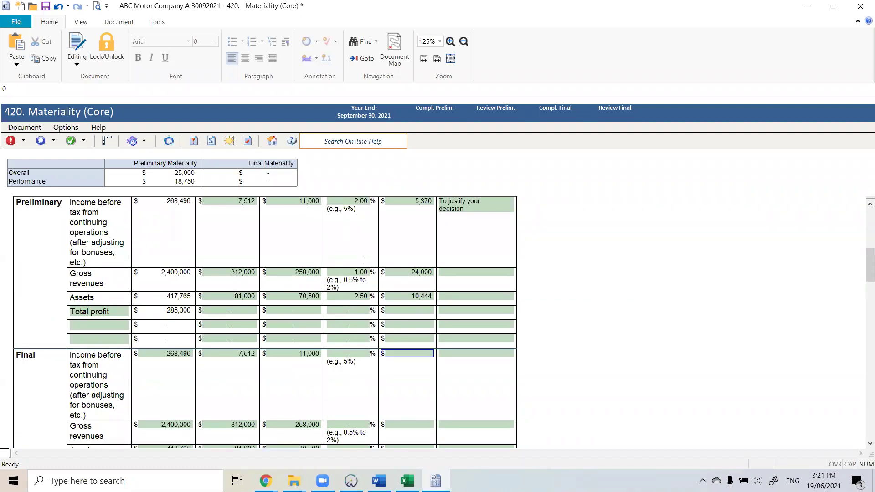
scroll(366, 306, down, 1)
click(361, 318)
text(2)
key(Tab)
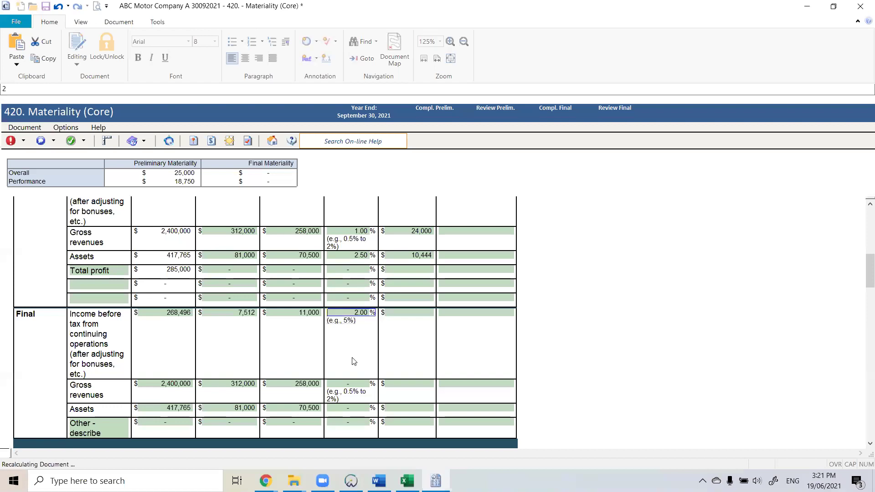
click(365, 388)
text(1)
click(362, 410)
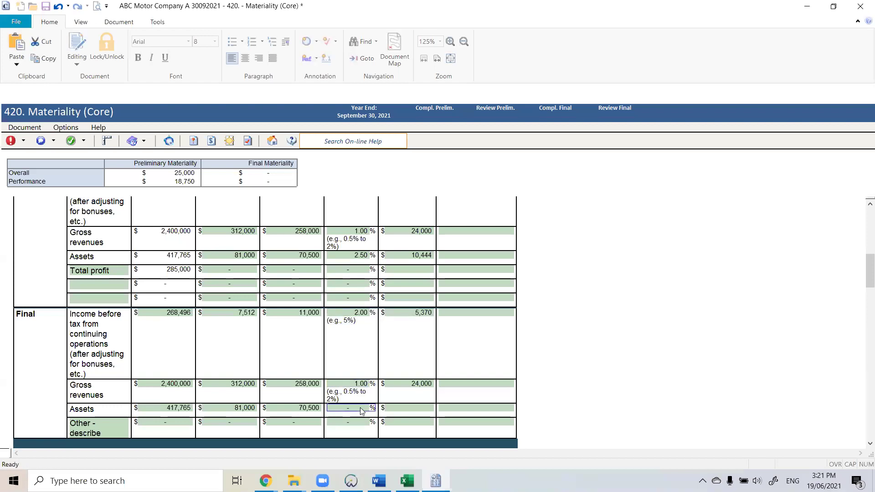
text(2.5)
key(Tab)
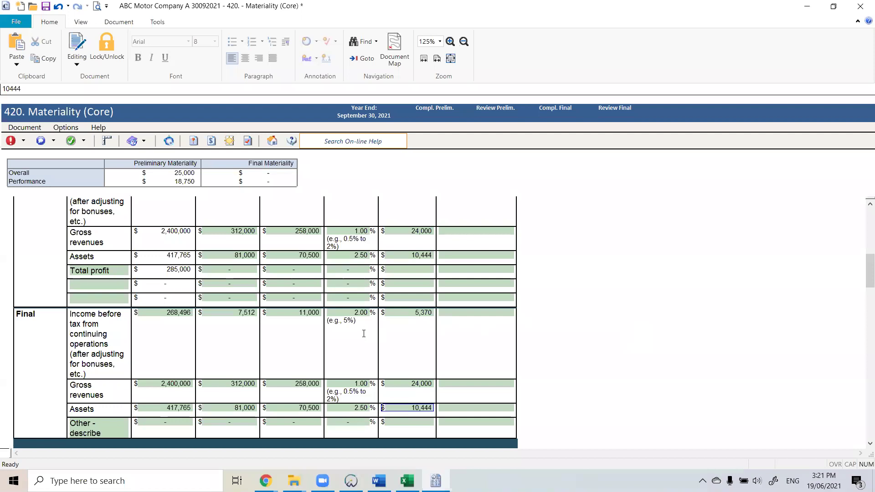
- Enter 23000 as the final overall materiality conclusion with the comment "Based on these reasons..............."
scroll(216, 383, down, 3)
click(202, 387)
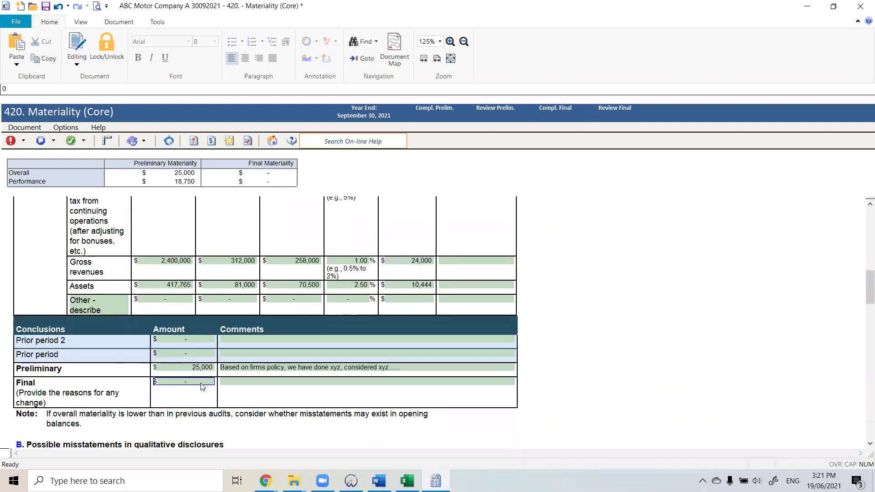
text(23000)
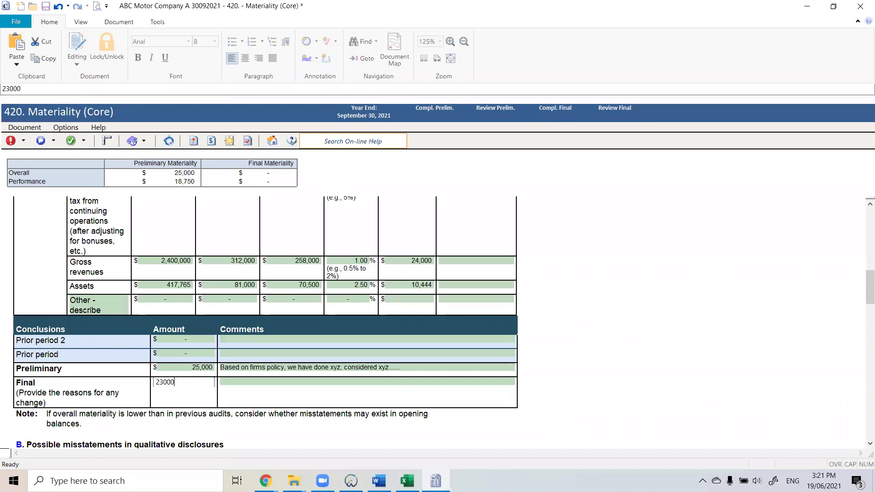
key(Return)
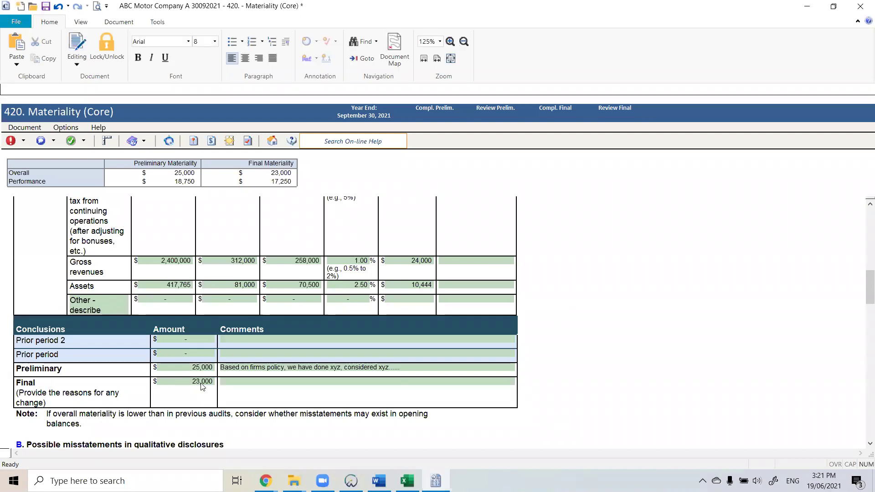
text(Based on these reasons...............)
scroll(201, 384, down, 3)
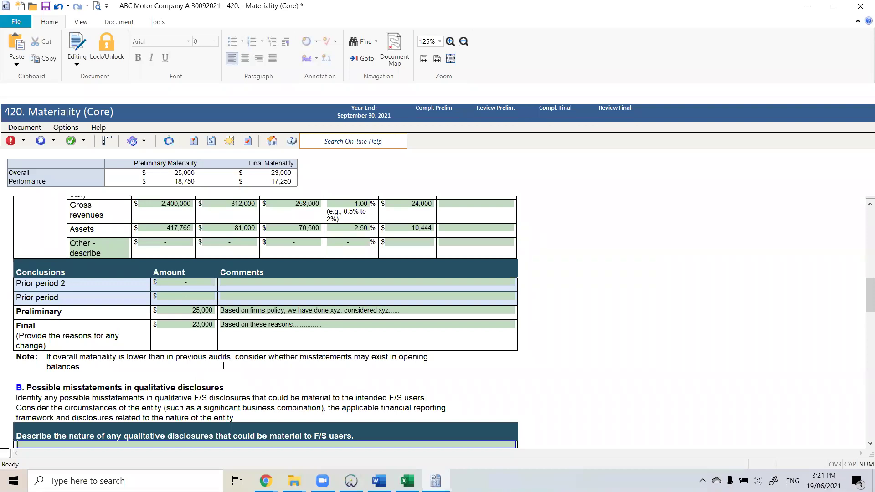
- Enter the comment "Based on these reason........" for the final performance materiality in section C
scroll(223, 365, down, 6)
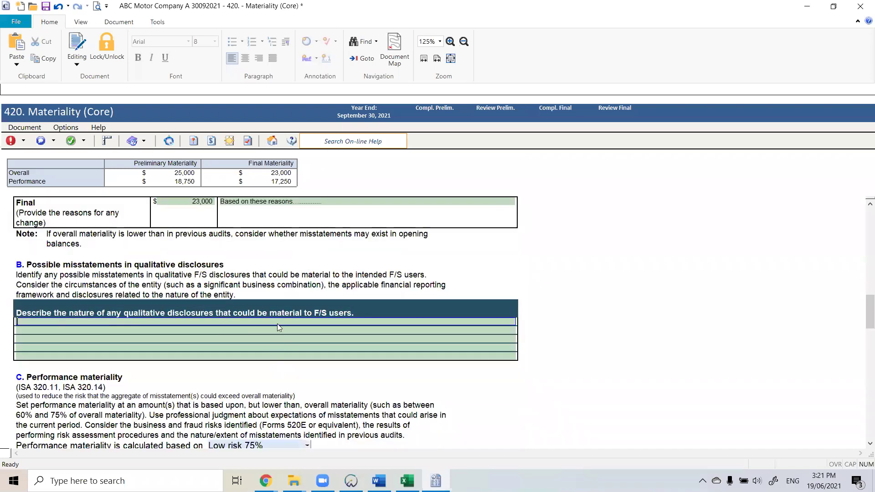
scroll(222, 351, down, 4)
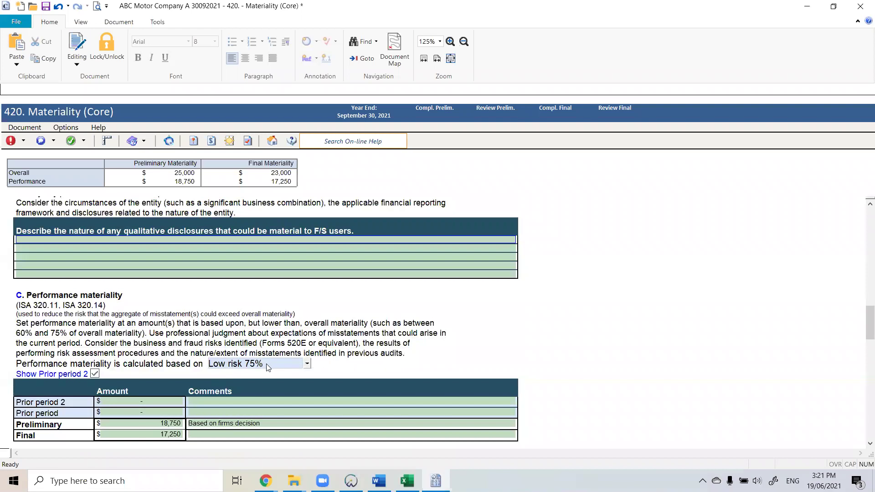
scroll(264, 364, down, 4)
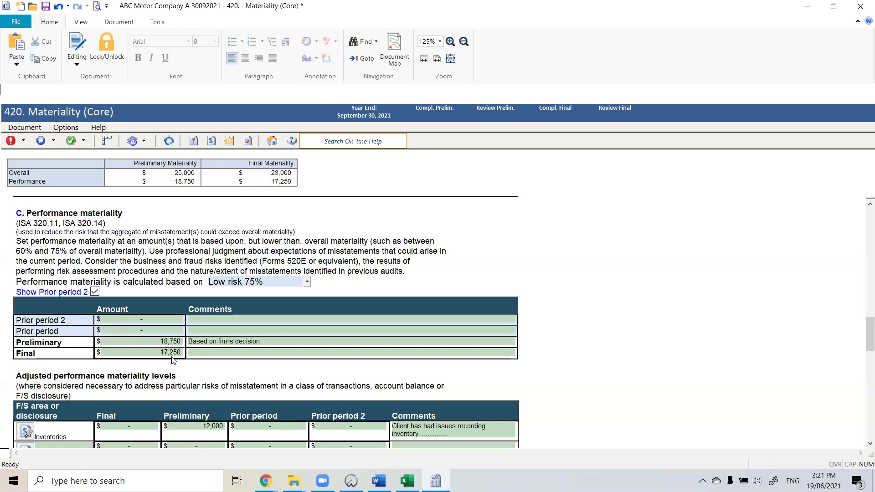
click(207, 350)
text(Base)
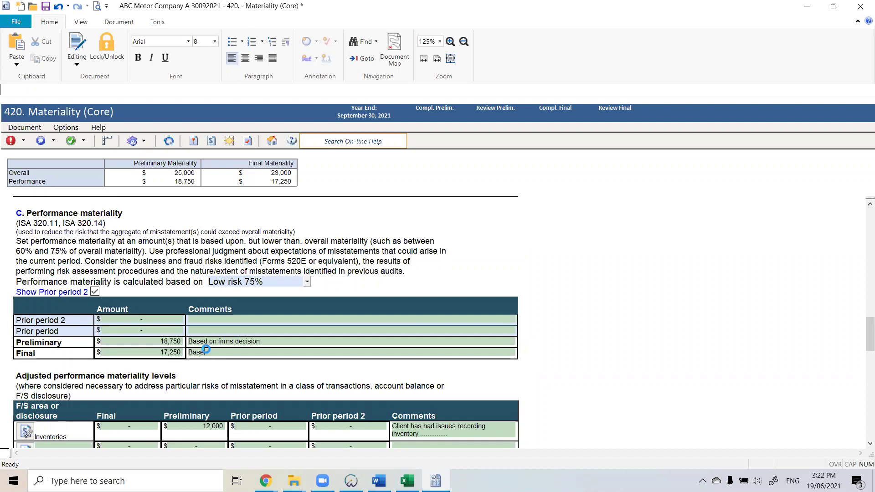
text(d on these reason........)
key(Tab)
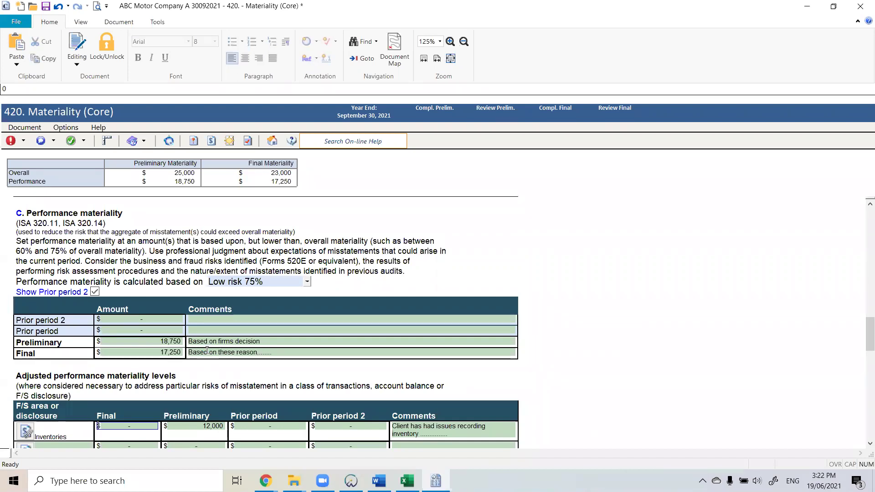
- Set the final adjusted performance materiality level for Inventories to 10000
scroll(222, 322, down, 1)
scroll(221, 322, down, 2)
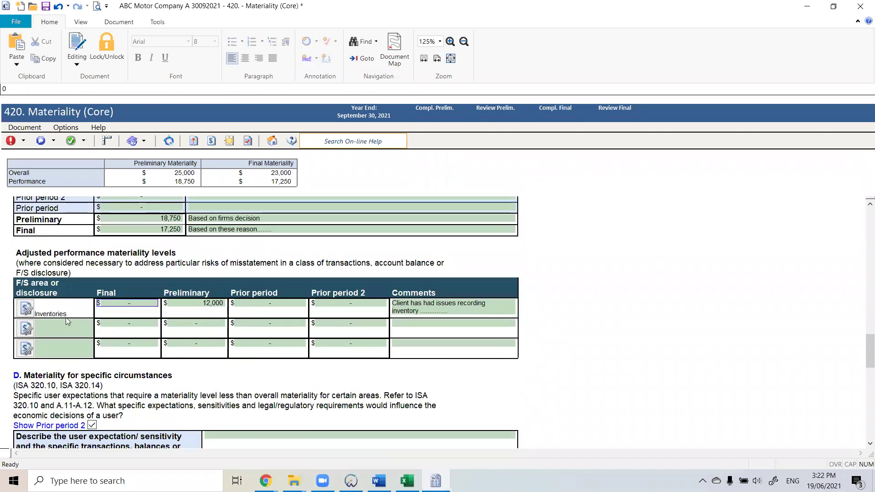
click(216, 306)
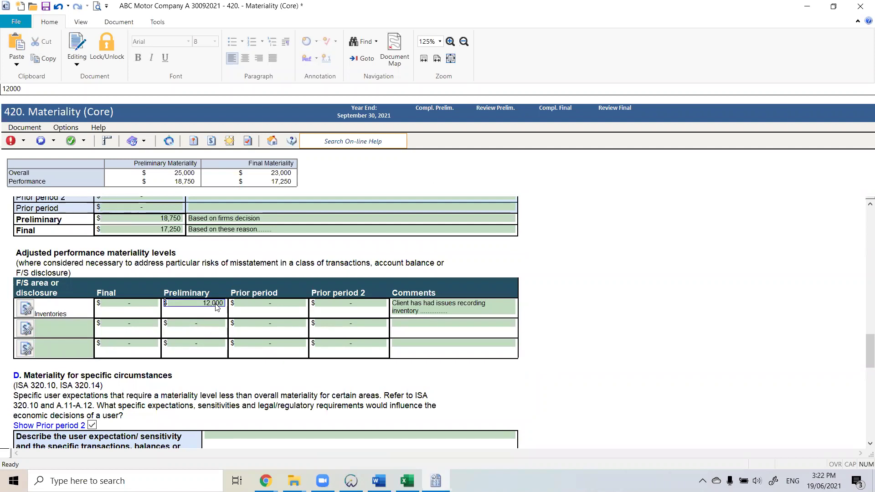
click(143, 310)
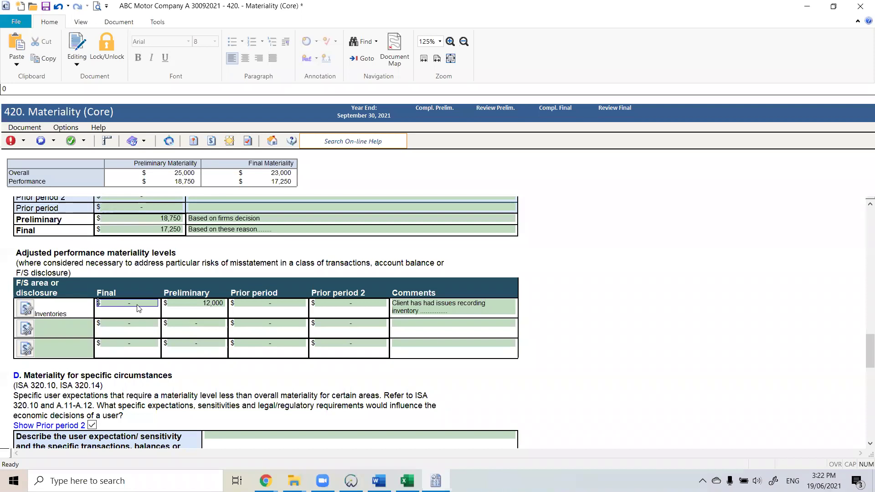
text(10000)
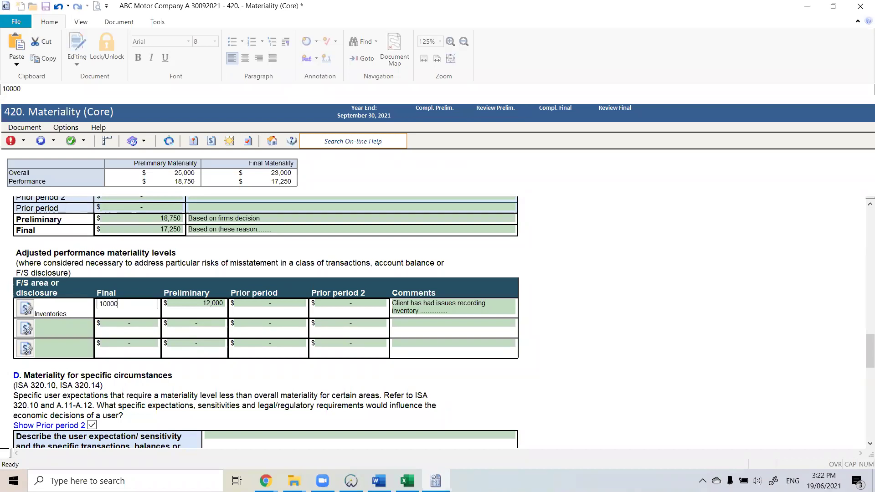
click(652, 352)
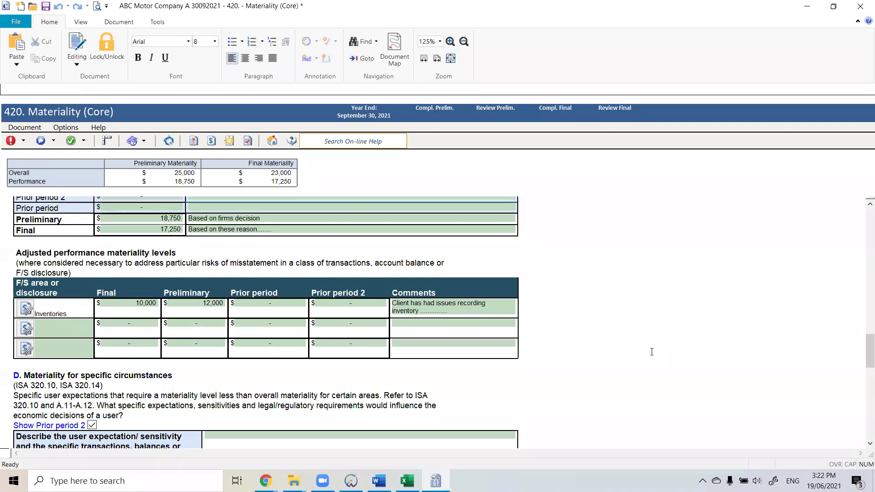
click(456, 310)
- Set the trivial misstatement calculation basis in section F to 2%
scroll(154, 278, down, 3)
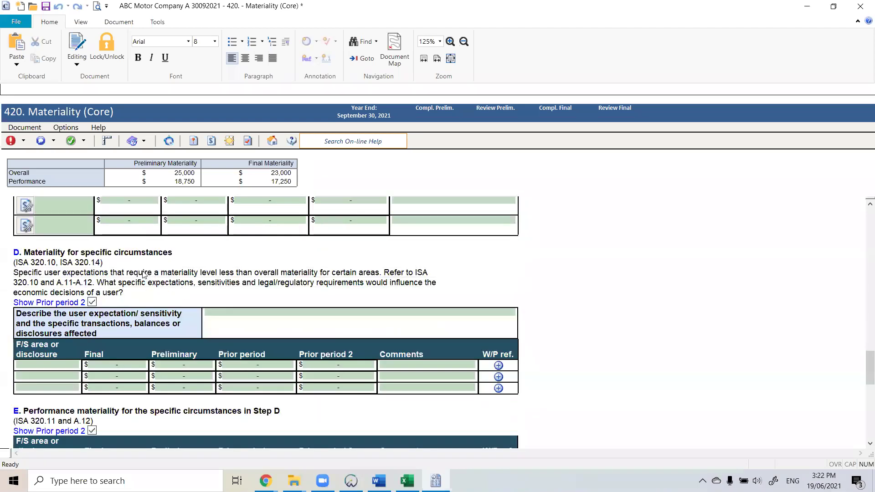
scroll(144, 273, down, 2)
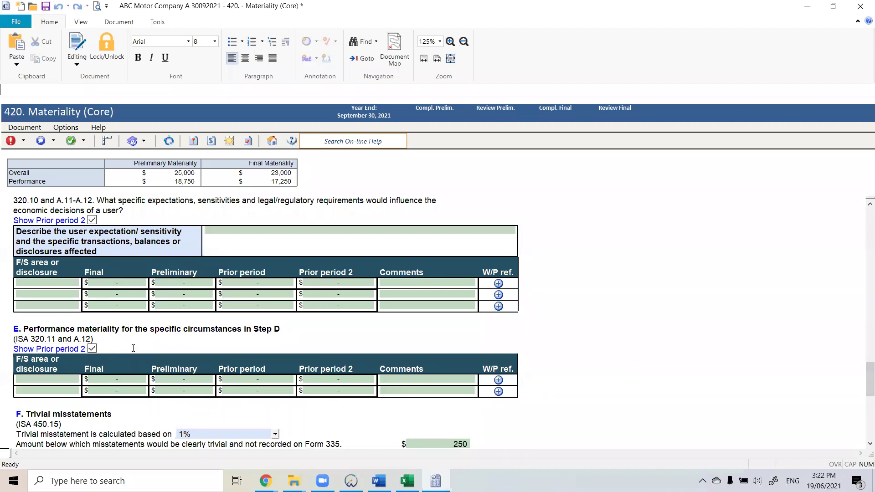
scroll(133, 348, down, 3)
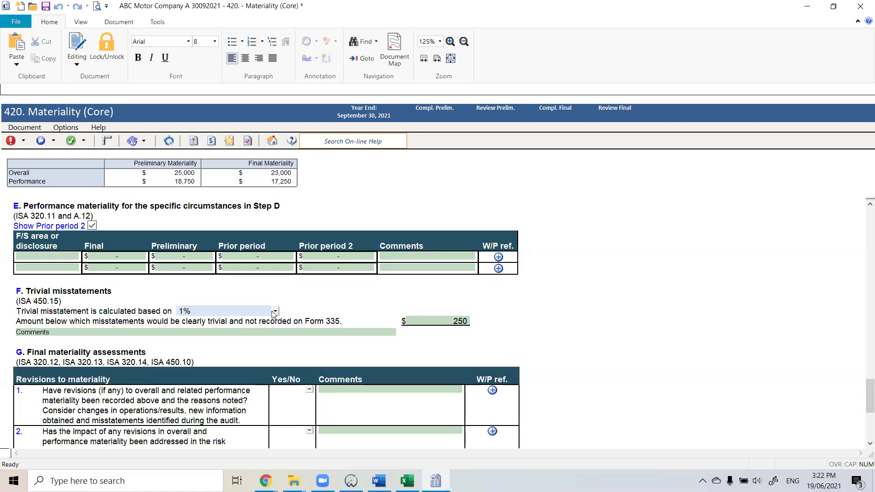
click(274, 312)
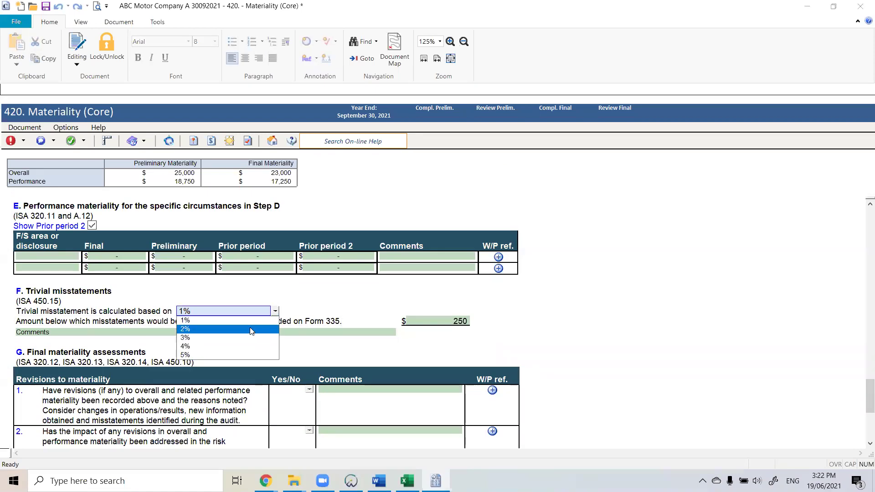
click(251, 328)
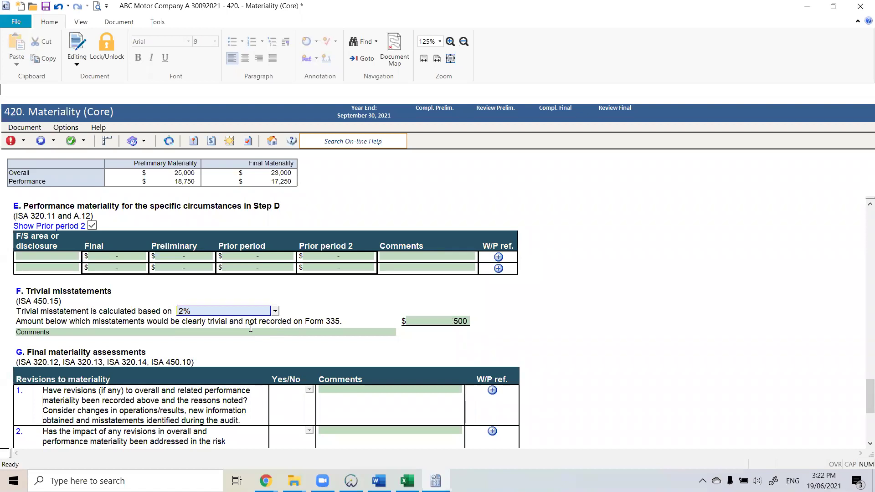
click(461, 322)
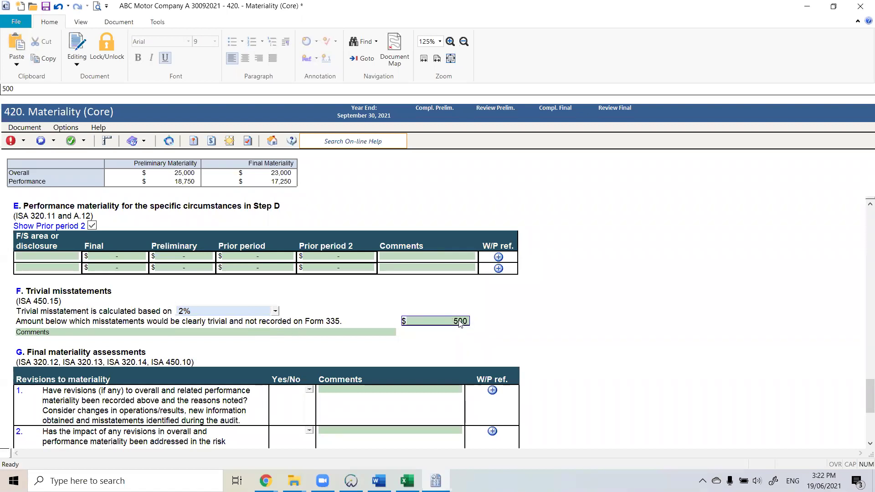
click(332, 332)
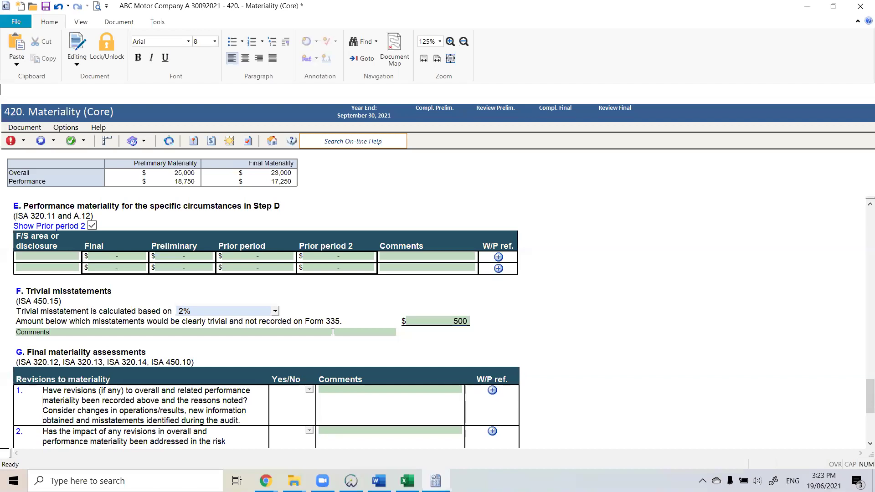
- Answer Yes to the first final materiality question on whether revisions and their reasons have been recorded
scroll(333, 332, down, 3)
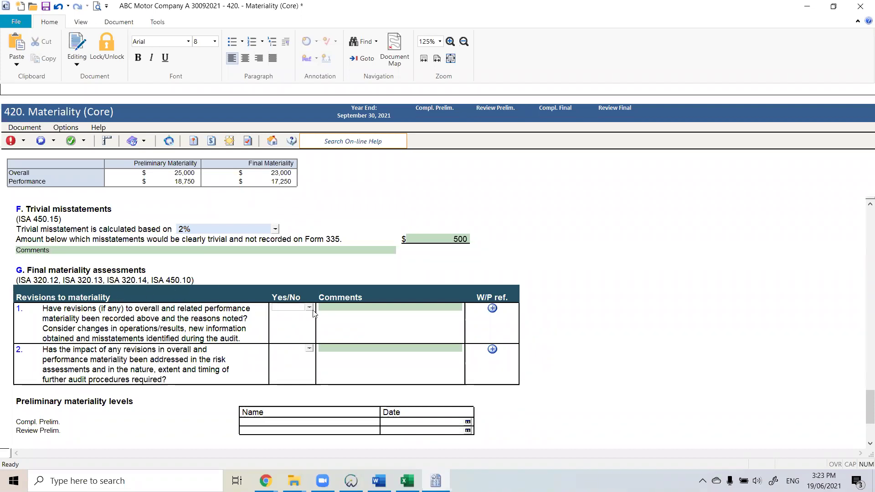
drag(68, 329, 247, 344)
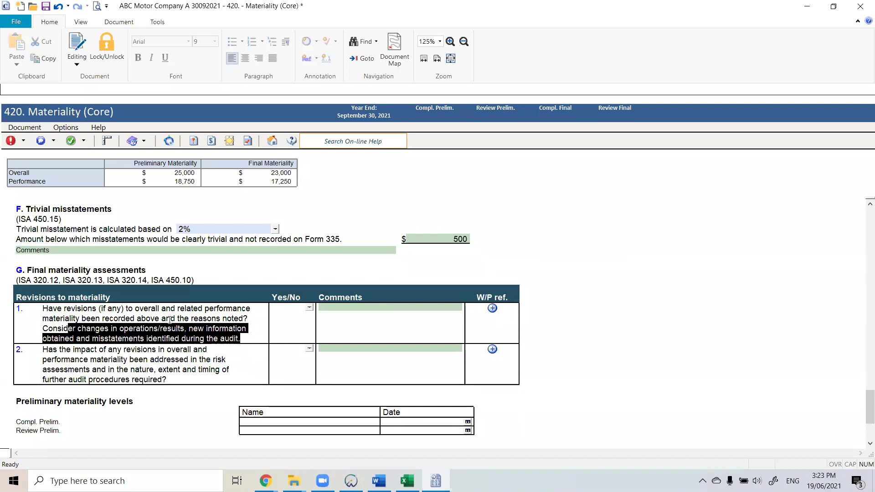
click(310, 308)
click(298, 318)
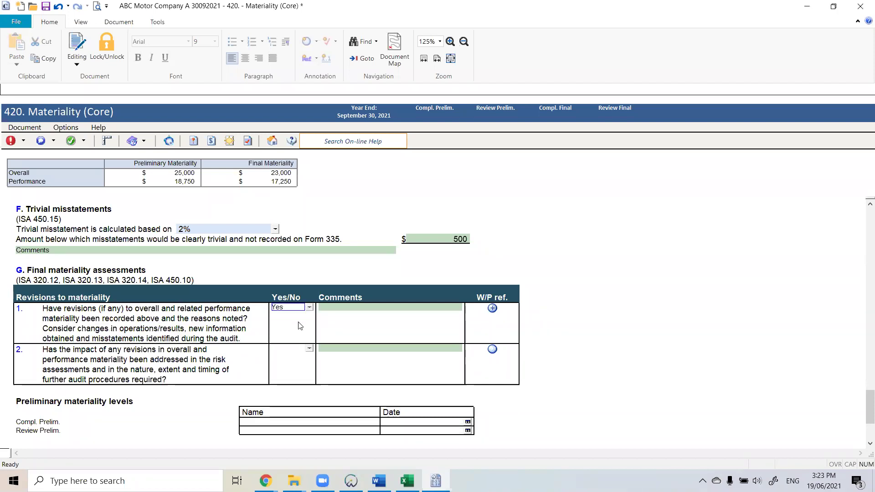
click(417, 309)
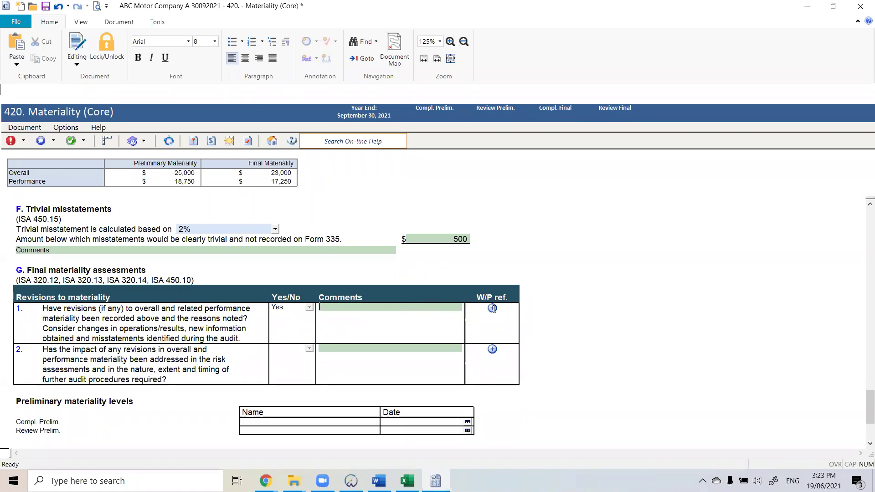
click(493, 309)
click(551, 103)
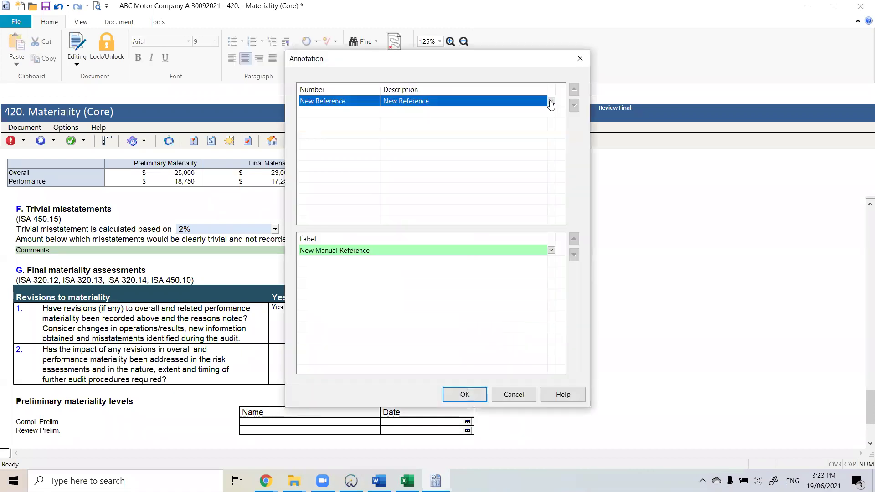
click(551, 102)
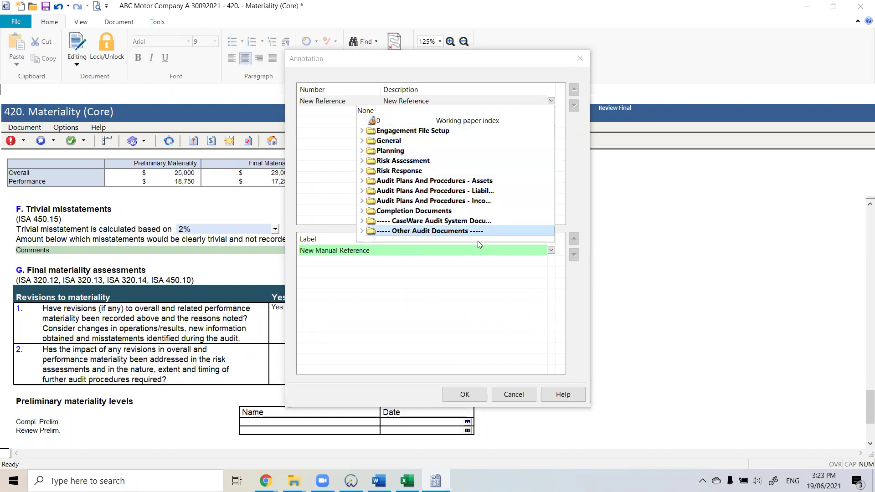
click(635, 321)
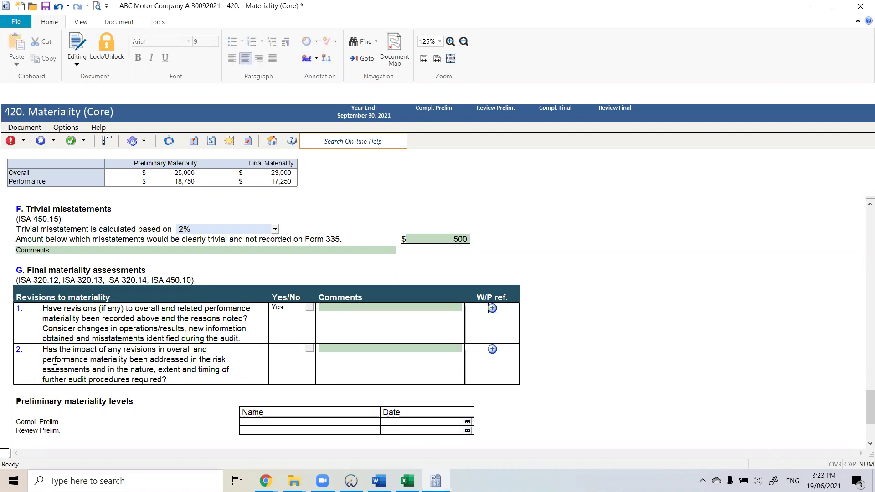
- Answer Yes to the second final materiality question on whether the impact of revisions has been addressed
click(309, 348)
click(304, 363)
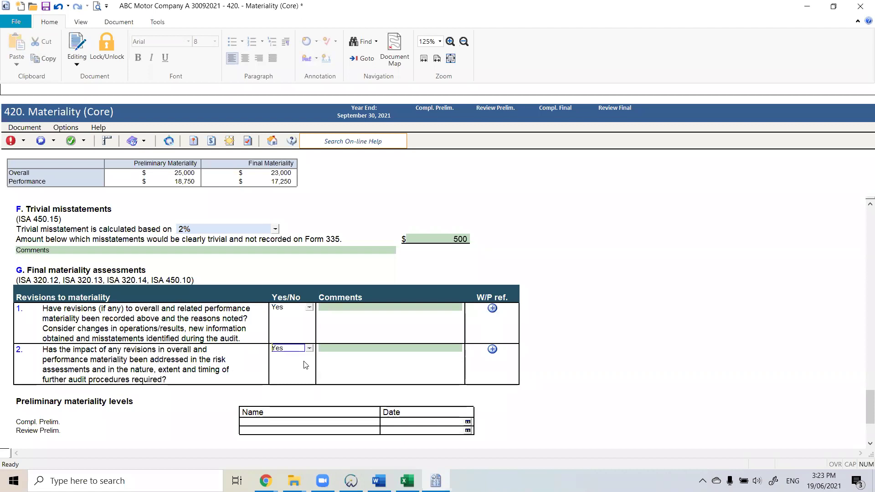
click(353, 331)
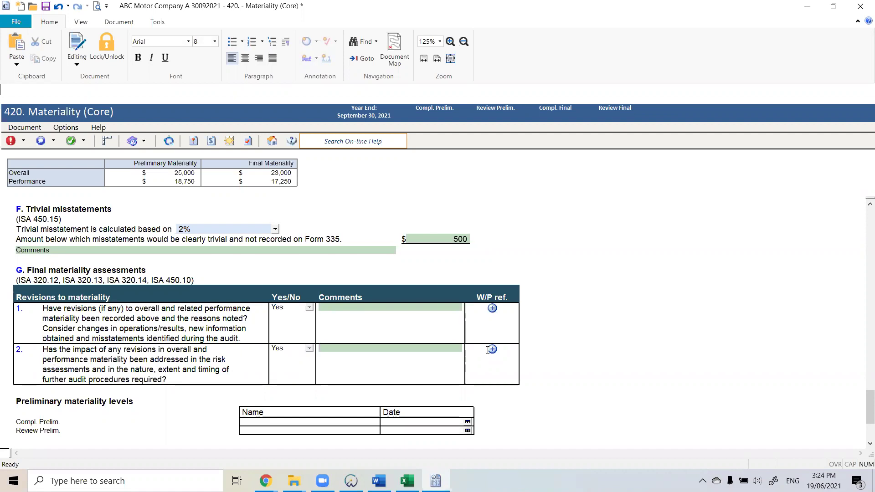
- Close the completed Materiality document and return to the Document Manager
scroll(512, 340, down, 3)
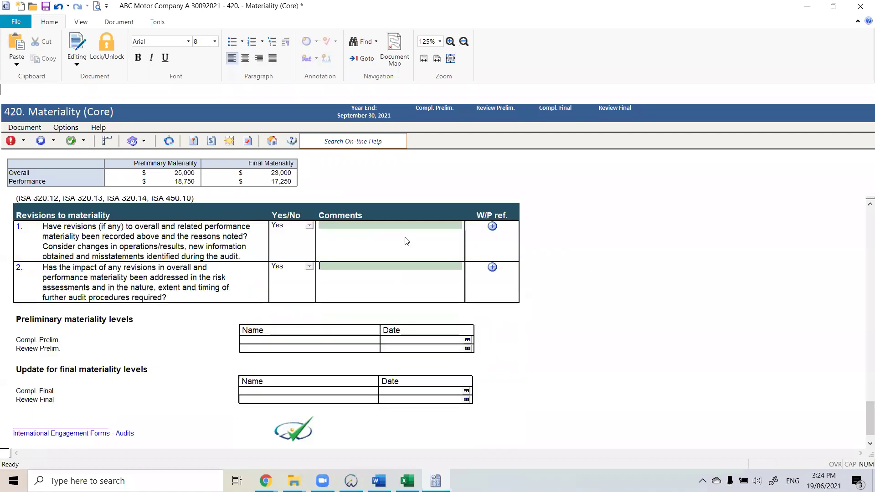
click(272, 141)
click(430, 292)
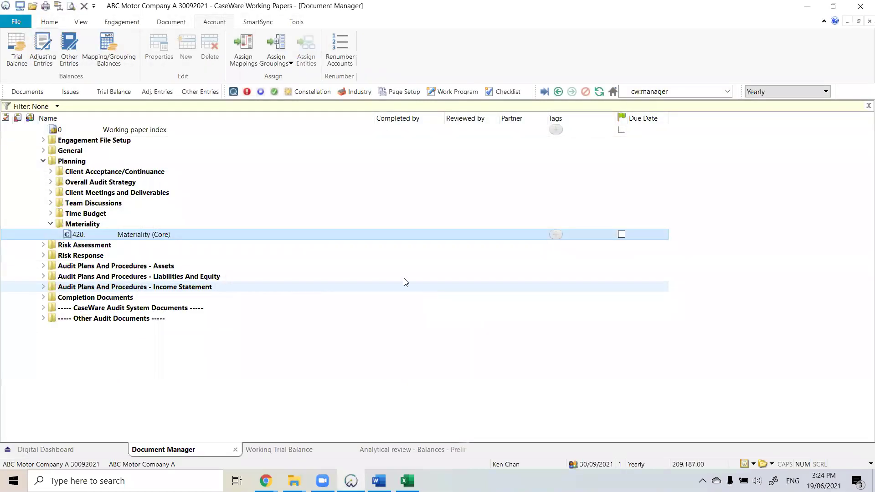
- Sign off the 420. Materiality (Core) document for Compl. Prelim., Review Prelim., Compl. Final and Review Final
right_click(90, 235)
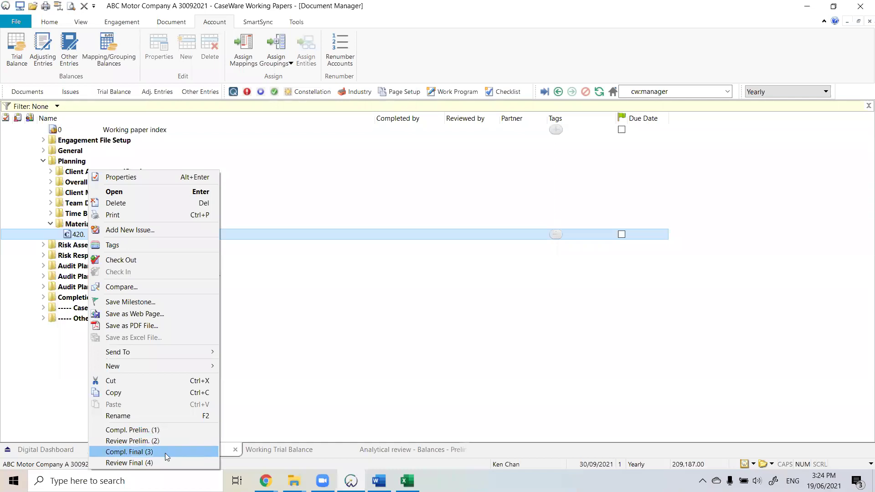
click(175, 430)
right_click(168, 237)
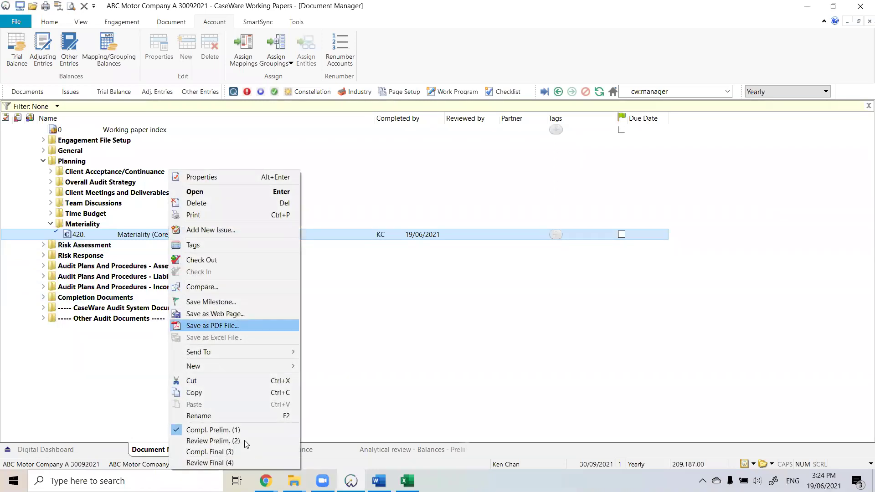
click(182, 442)
right_click(141, 233)
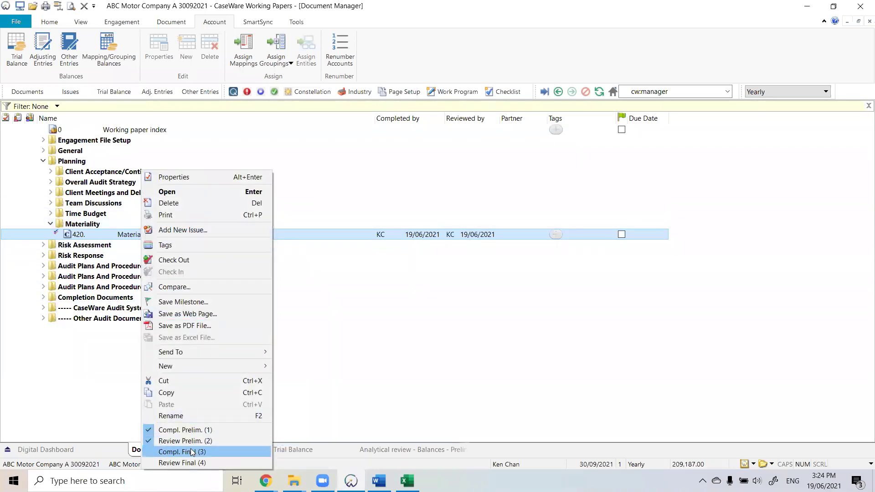
click(175, 452)
right_click(152, 234)
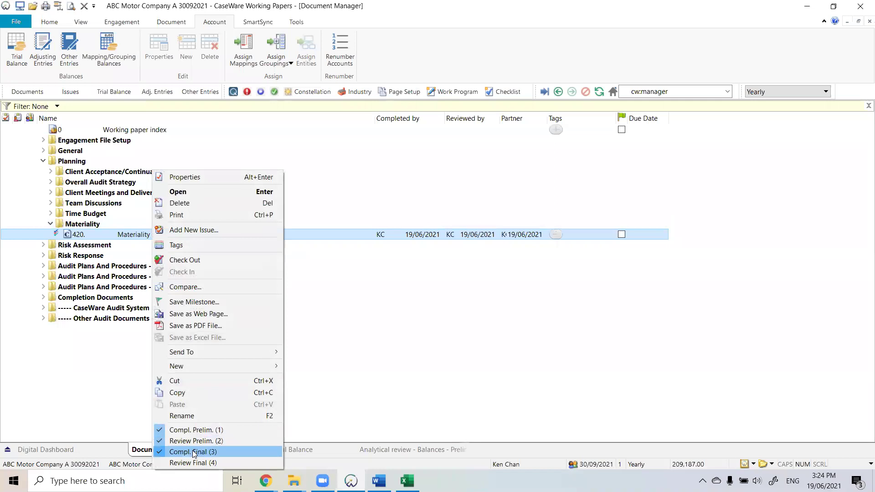
click(201, 462)
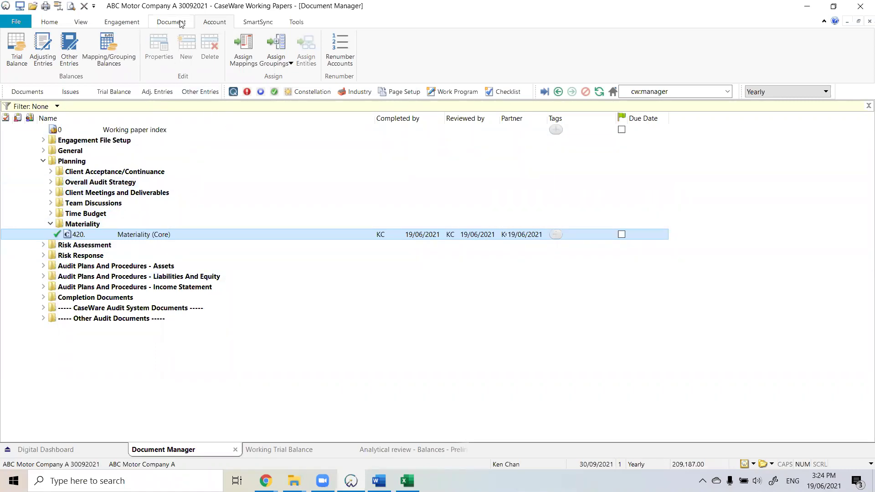
- Review the engagement history, its auto-compare options and the event types set to be recorded, leaving the settings unchanged
click(121, 22)
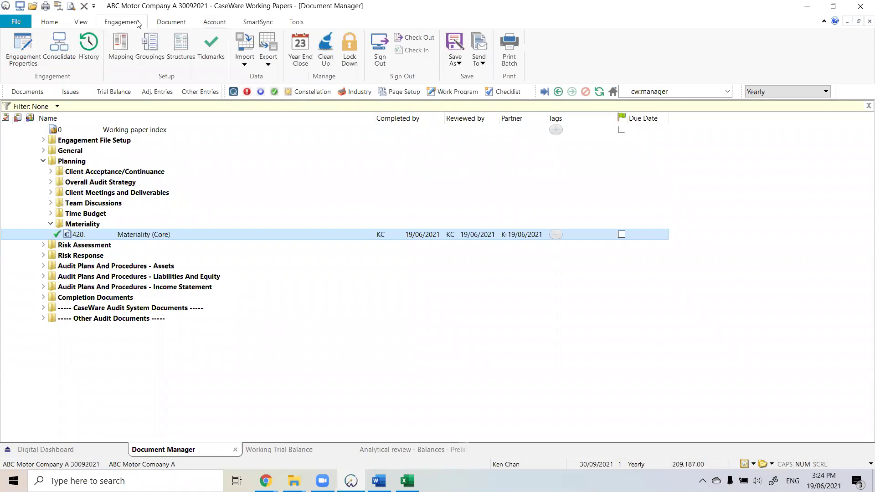
click(89, 44)
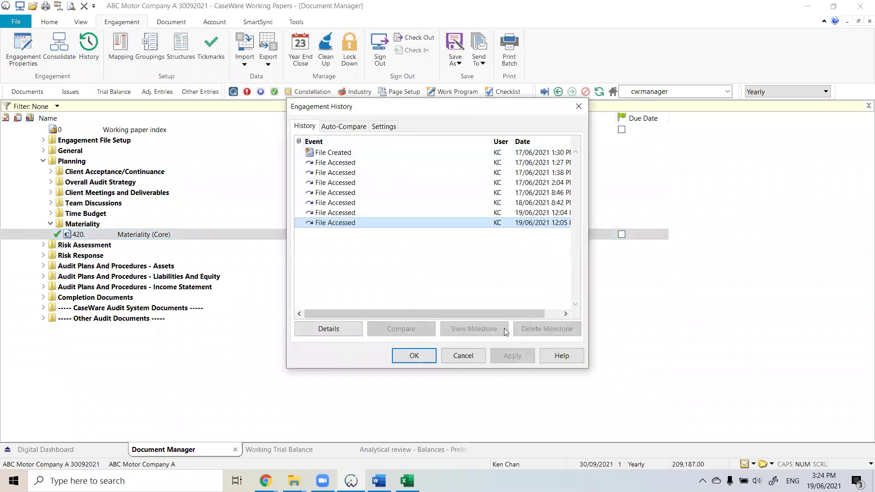
click(343, 126)
click(383, 127)
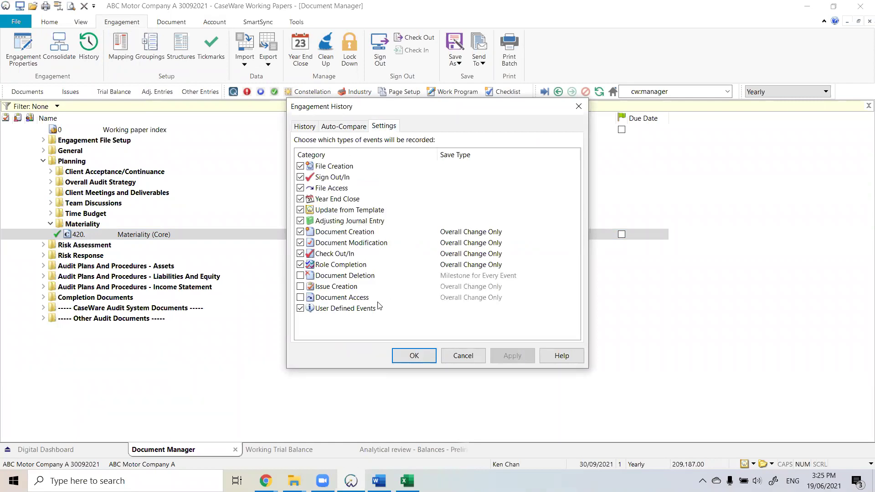
click(461, 356)
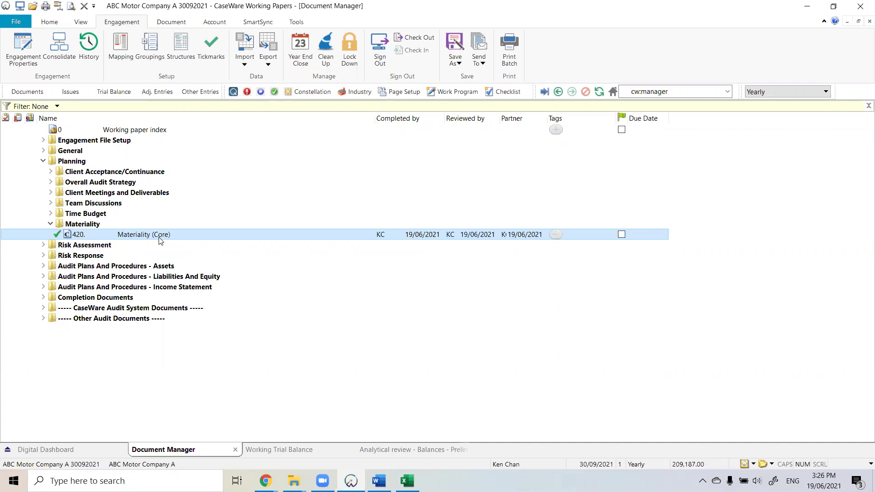
- Expand Risk Assessment and its Identify Financial Statement Assertions and Underlying Business Process folder, and select the FSA. Financial statement areas worksheet (Core)
click(44, 245)
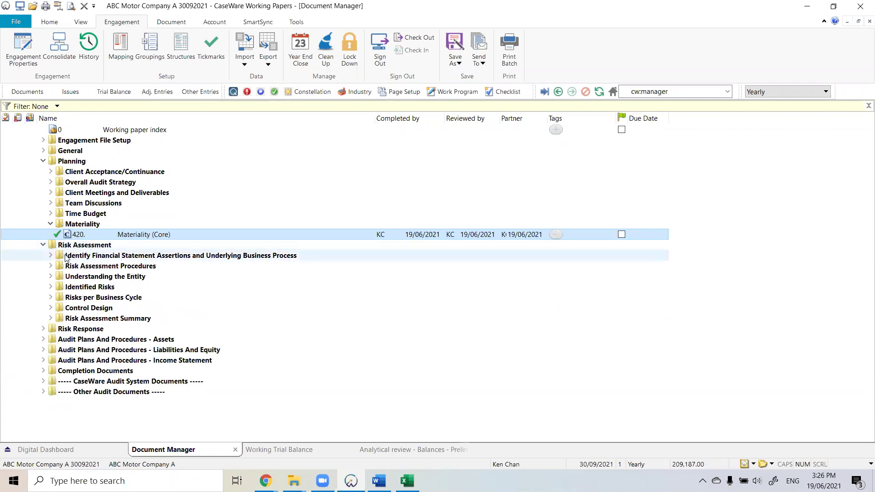
click(62, 257)
click(51, 256)
click(82, 269)
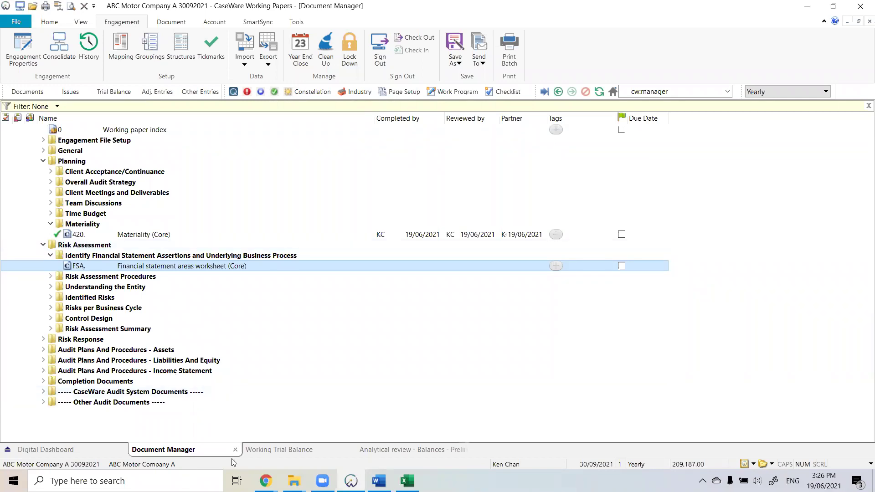
- Switch to File Explorer and open the Trial Balances folder inside ICAB Training on the Desktop
click(294, 481)
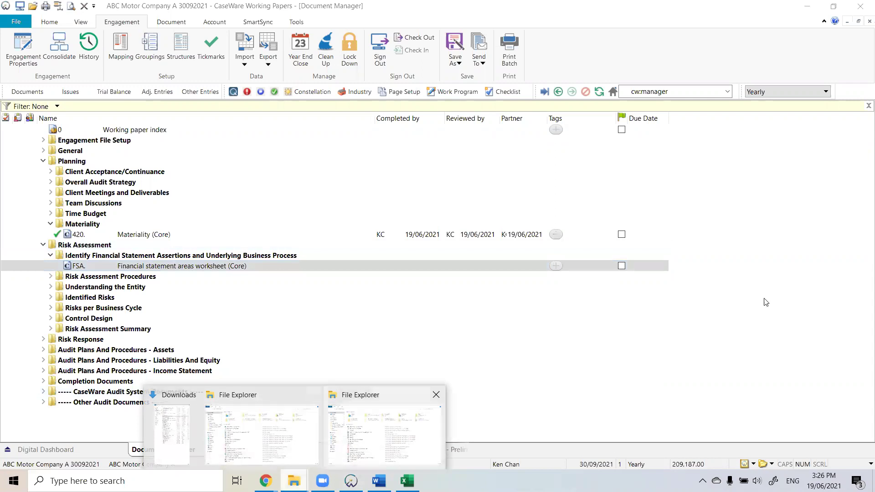
click(378, 436)
double_click(375, 14)
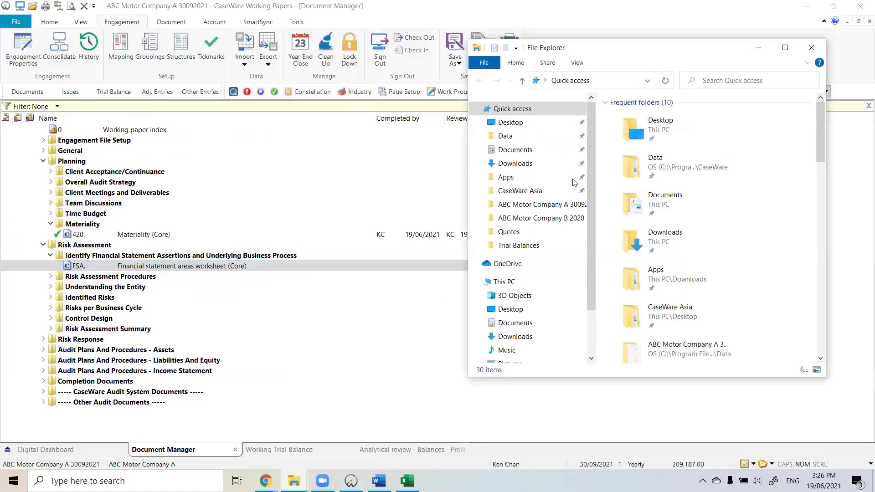
click(524, 136)
click(535, 123)
double_click(640, 120)
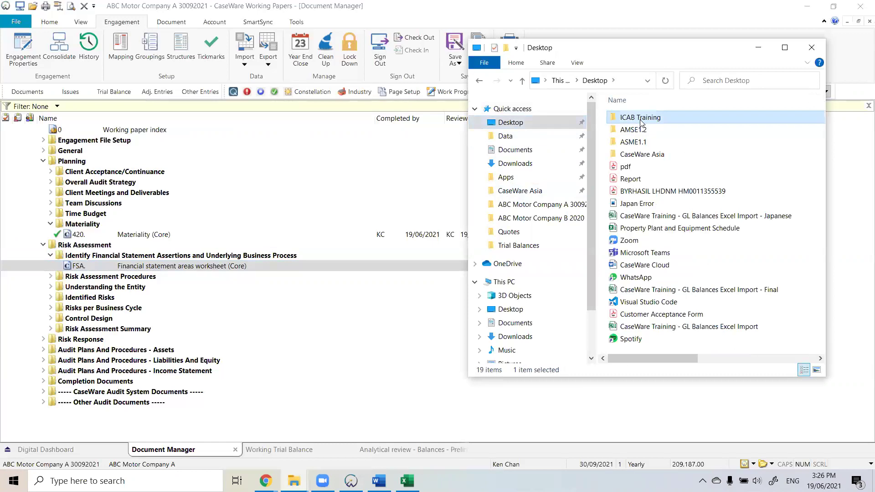
double_click(659, 121)
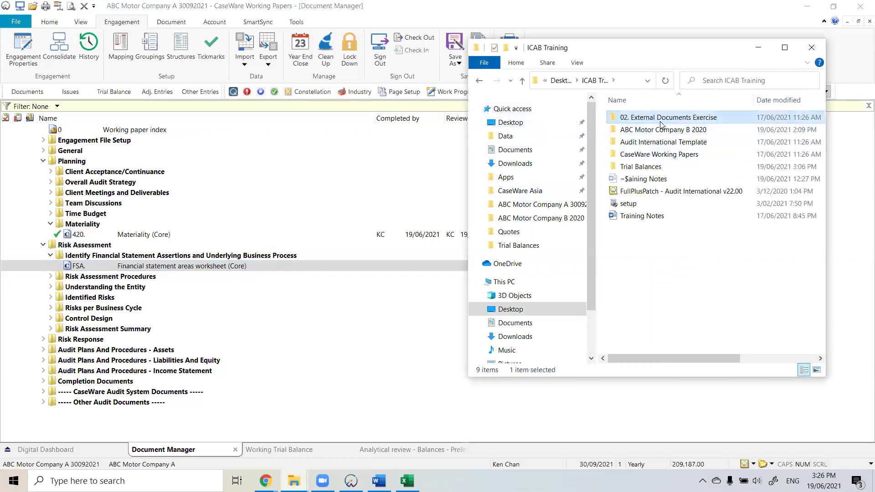
click(479, 80)
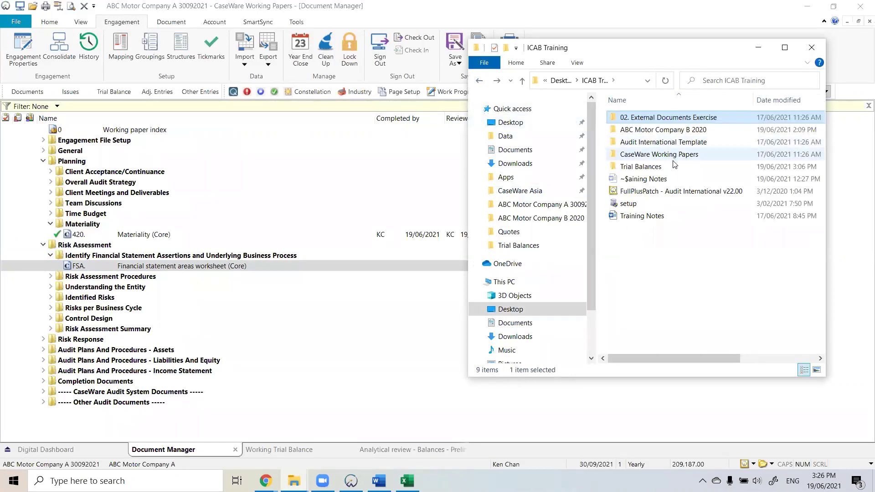
double_click(669, 165)
- Make three copies of the AINT - 54 Acc - Full Map - Final workbook in the same folder
click(691, 120)
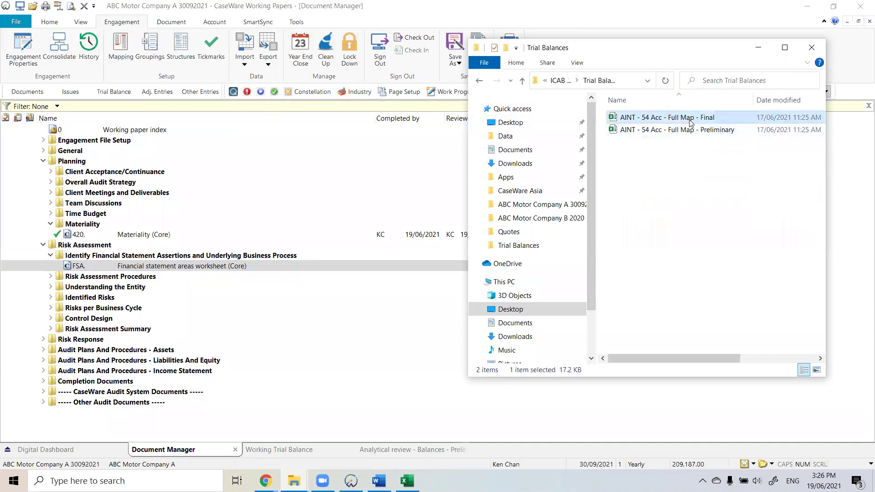
key(ctrl+c)
key(ctrl+v)
key(ctrl+v)
key(ctrl+v)
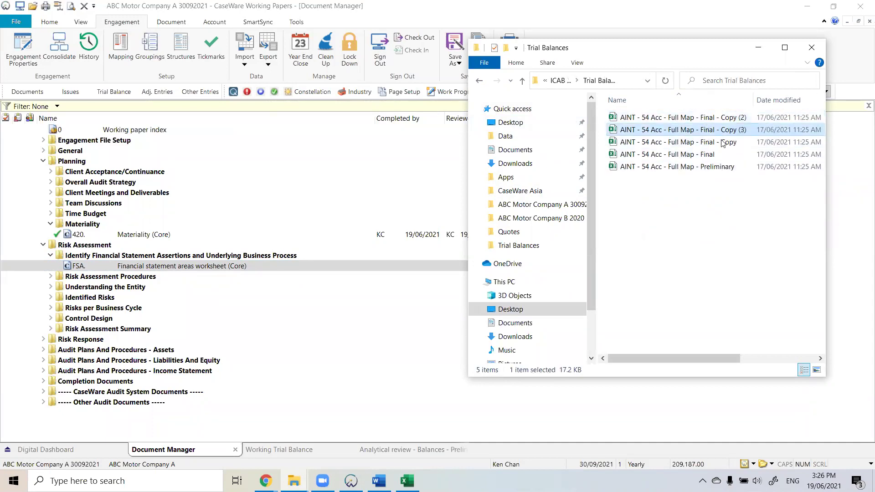
- Rename the first copy of the Final workbook as AINT - 54 Acc - Full Map - Final Version 1
click(729, 144)
drag(737, 142, 718, 145)
text(Version 1)
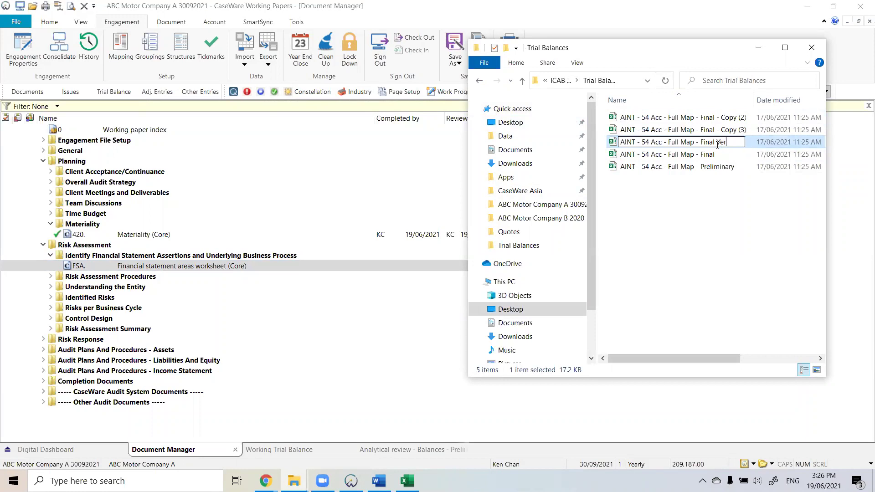
key(ctrl+shift+Left)
key(ctrl+shift+Left)
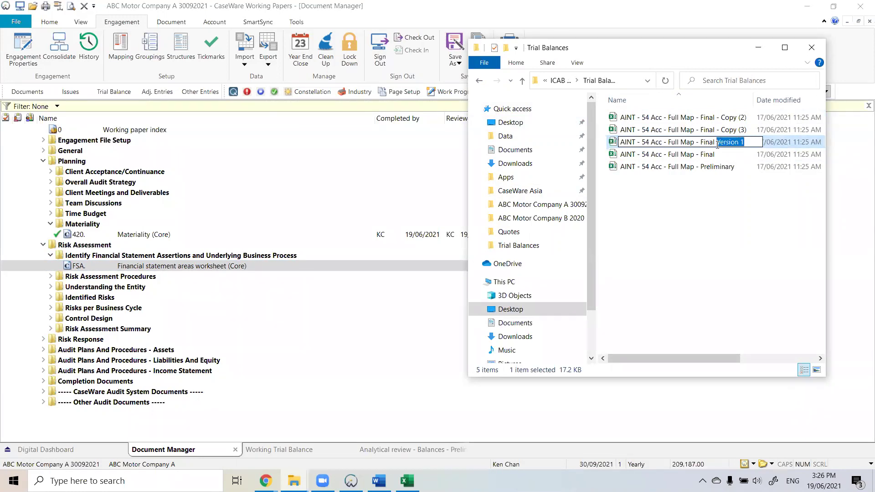
key(shift+Tab)
- Rename Copy (3) of the Final workbook as AINT - 54 Acc - Full Map - Final Version 3
click(731, 130)
drag(747, 130, 717, 130)
key(ctrl+v)
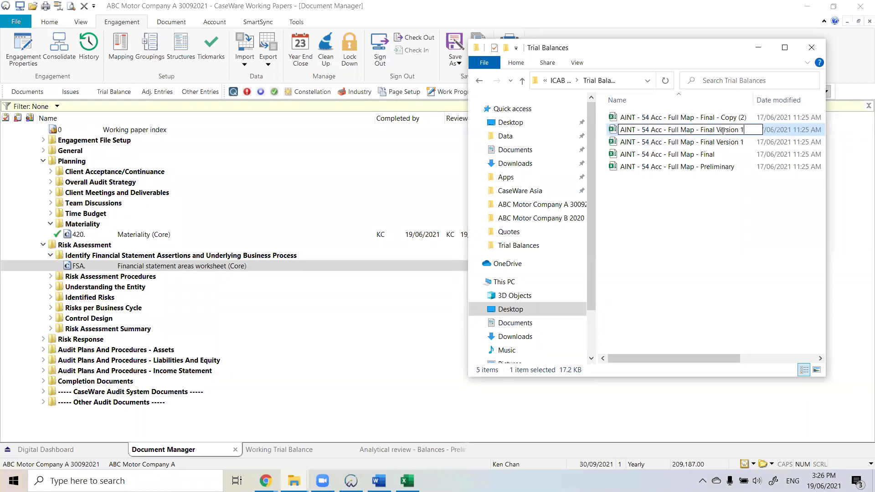
key(BackSpace)
text(3)
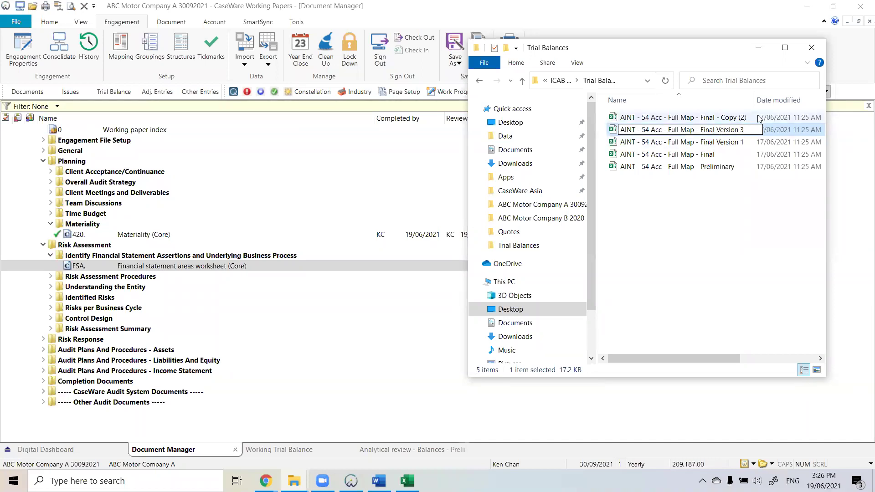
key(shift+Tab)
- Rename Copy (2) of the Final workbook as AINT - 54 Acc - Full Map - Final Version 2
drag(746, 119, 716, 124)
key(ctrl+v)
text(2)
key(BackSpace)
key(BackSpace)
text(2)
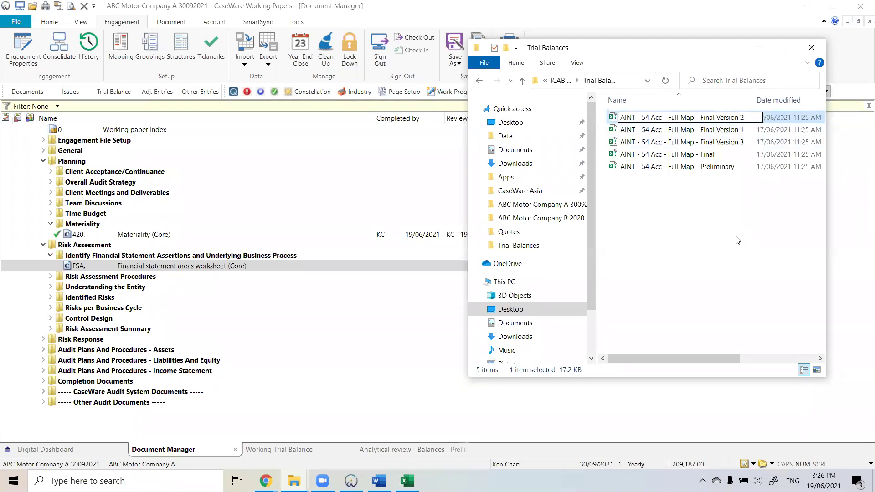
key(Return)
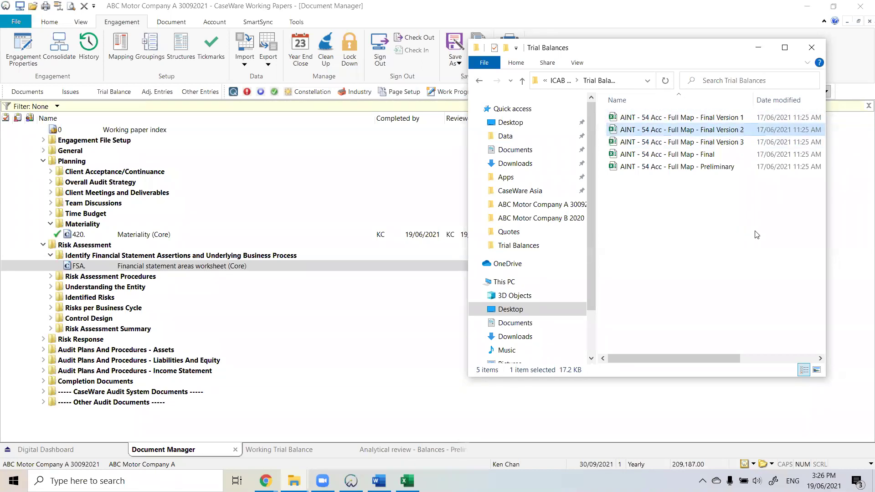
- Add the Final, Final Version 1, Version 2 and Version 3 workbooks to the General folder in the Document Manager, and close File Explorer
key(Up)
click(737, 133)
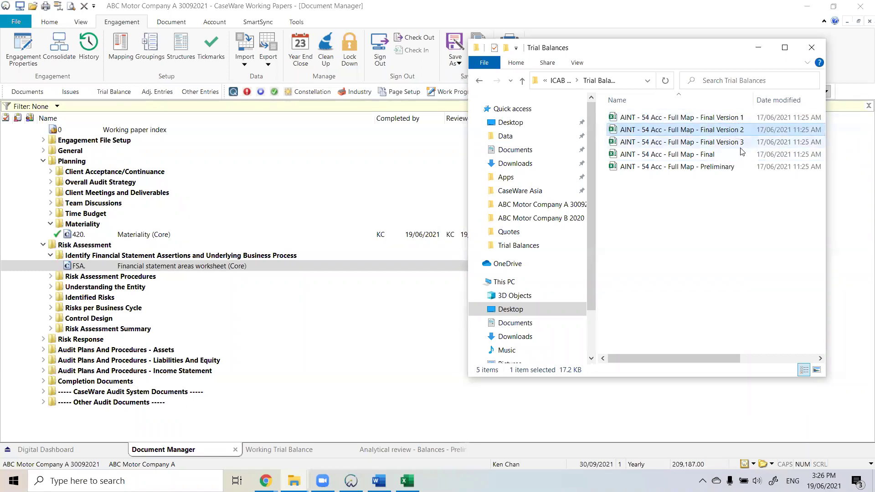
click(744, 145)
key(Up)
key(Up)
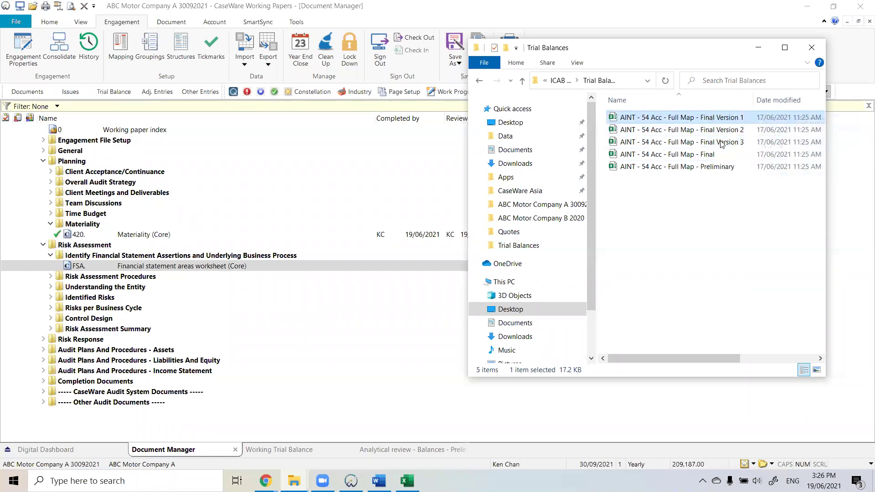
shift+click(702, 154)
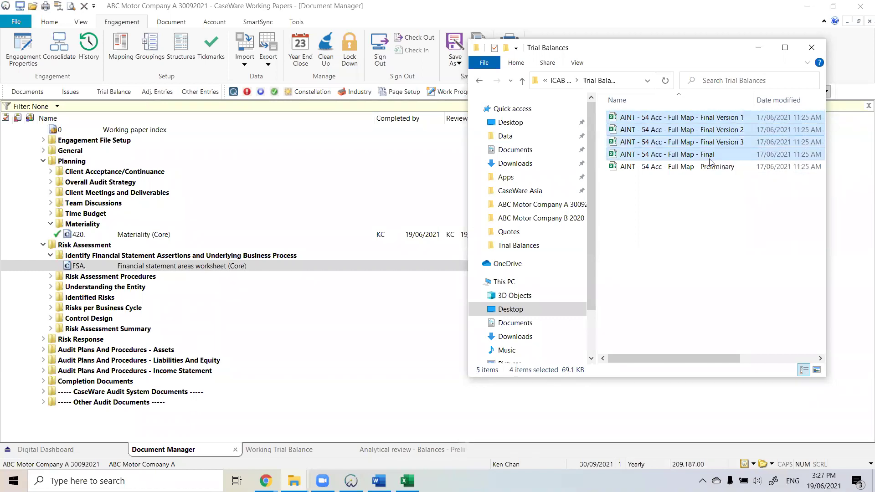
click(43, 150)
mouse_move(294, 481)
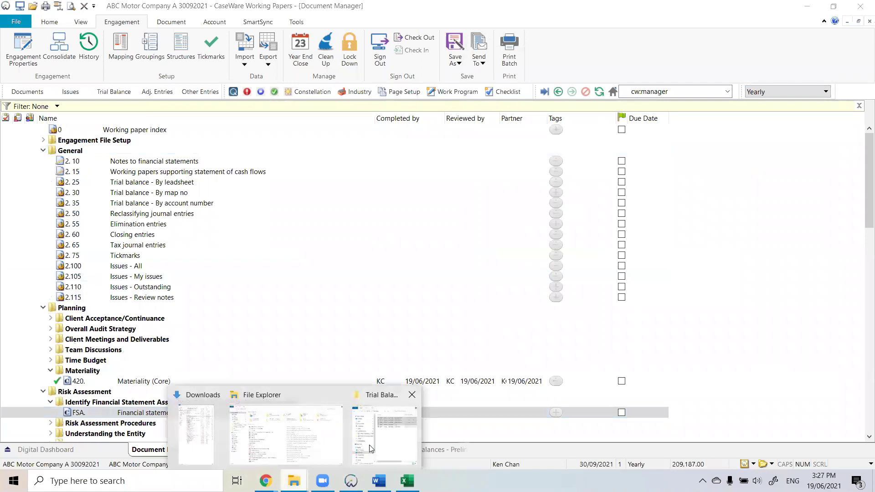
click(397, 411)
drag(679, 141, 132, 299)
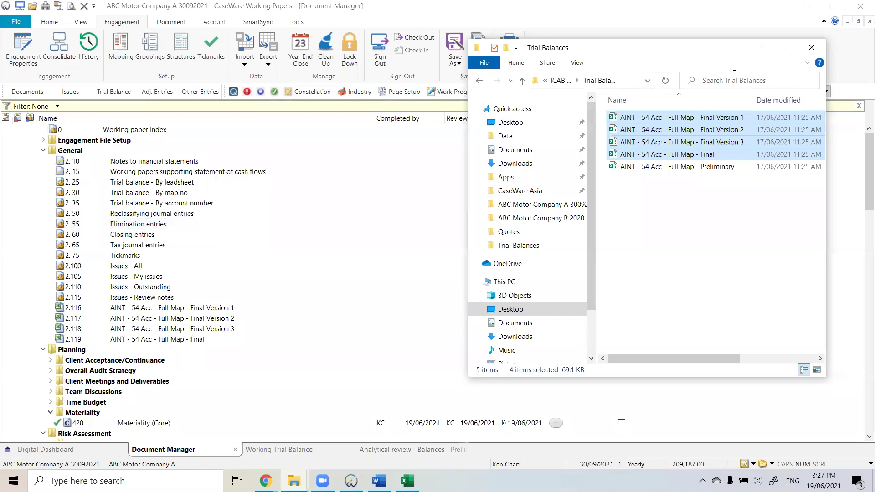
click(813, 48)
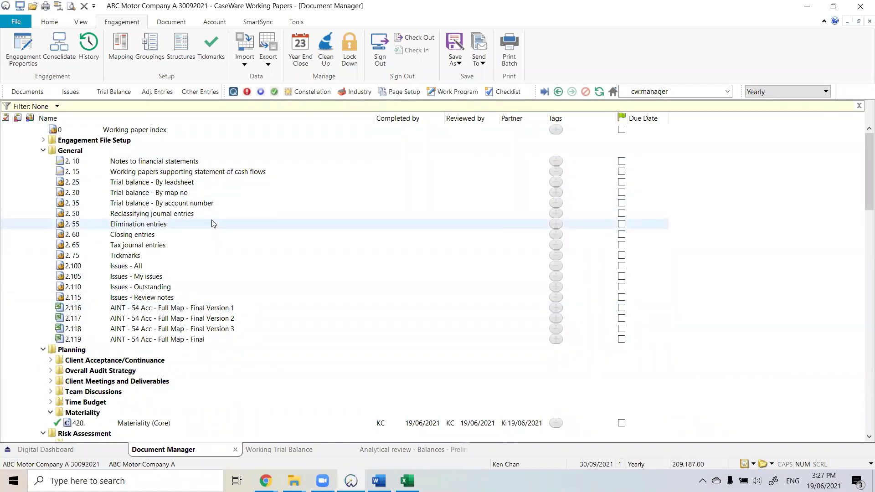
- Open the FSA. Financial statement areas worksheet (Core) and show its Planning view
scroll(211, 222, down, 5)
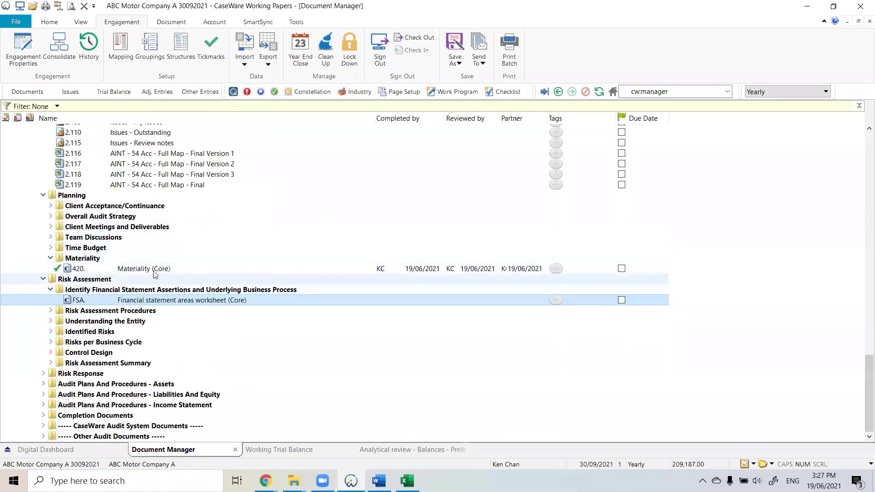
click(154, 270)
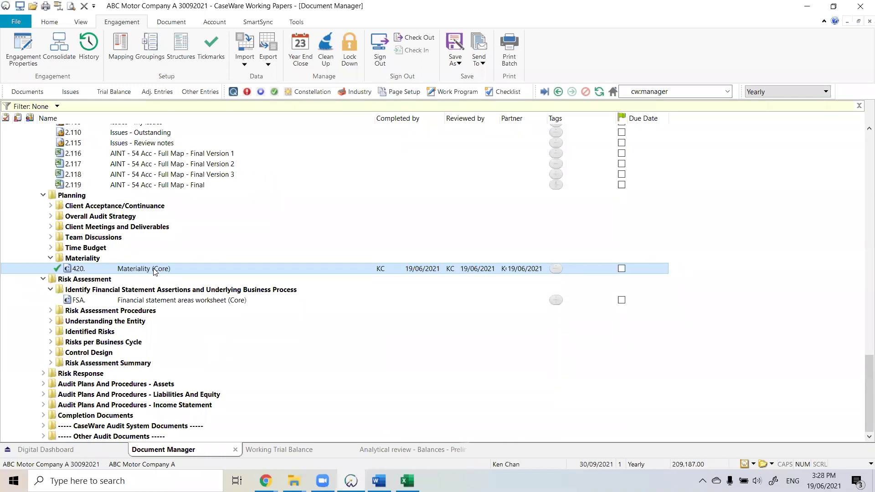
click(136, 301)
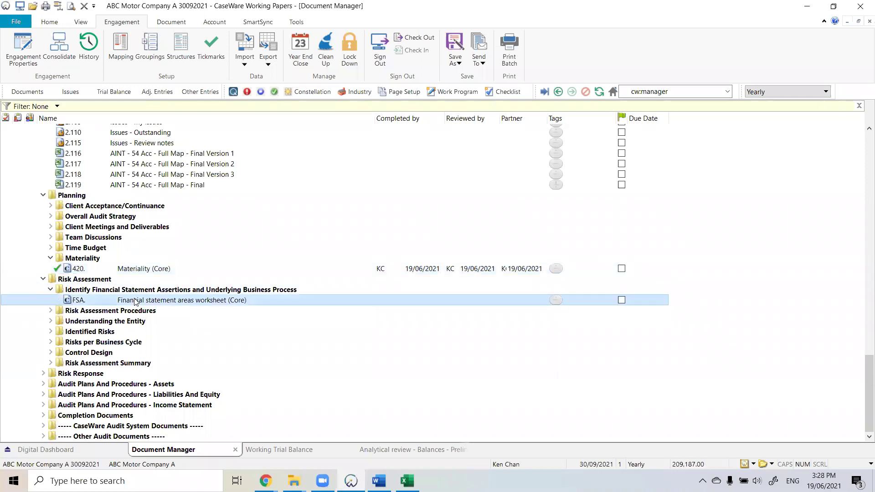
double_click(135, 299)
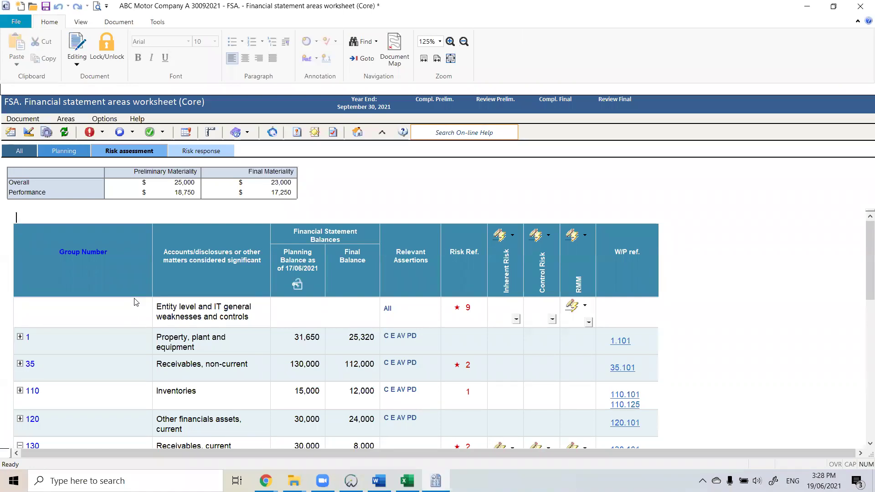
click(58, 150)
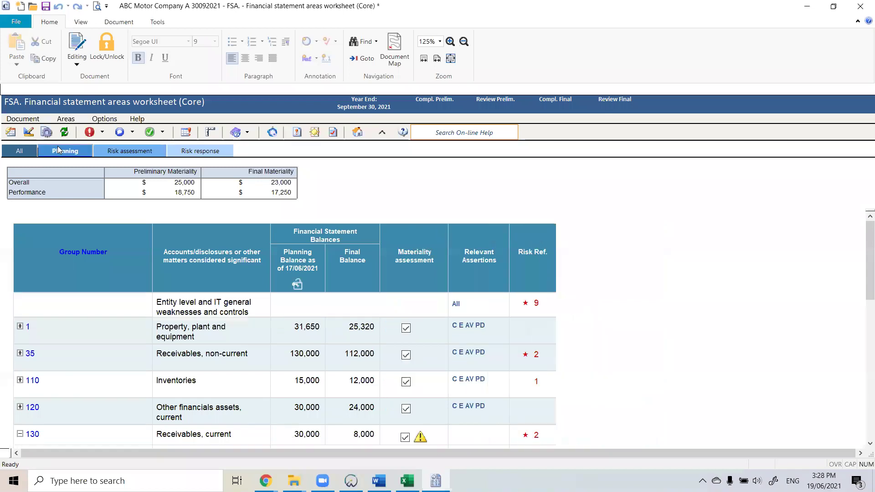
- Examine the planning and final balances and the materiality assessment warnings for the groups from Property, plant and equipment through Revenues
scroll(301, 328, down, 1)
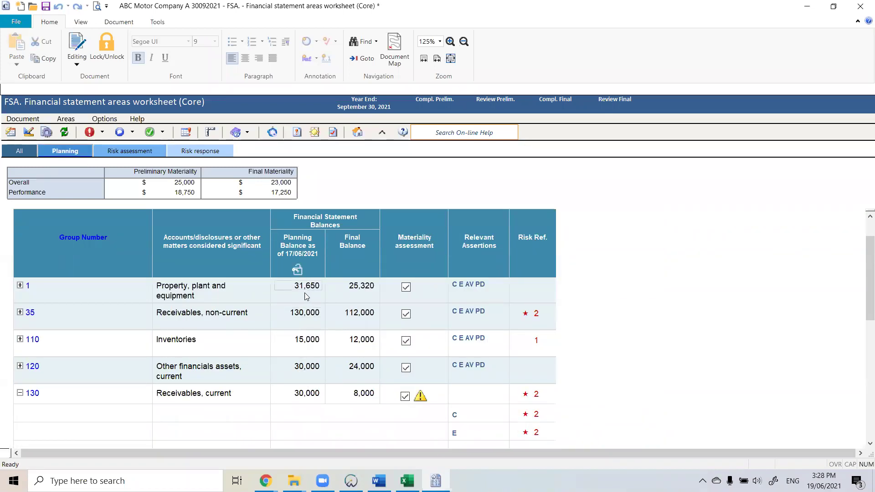
scroll(298, 292, up, 1)
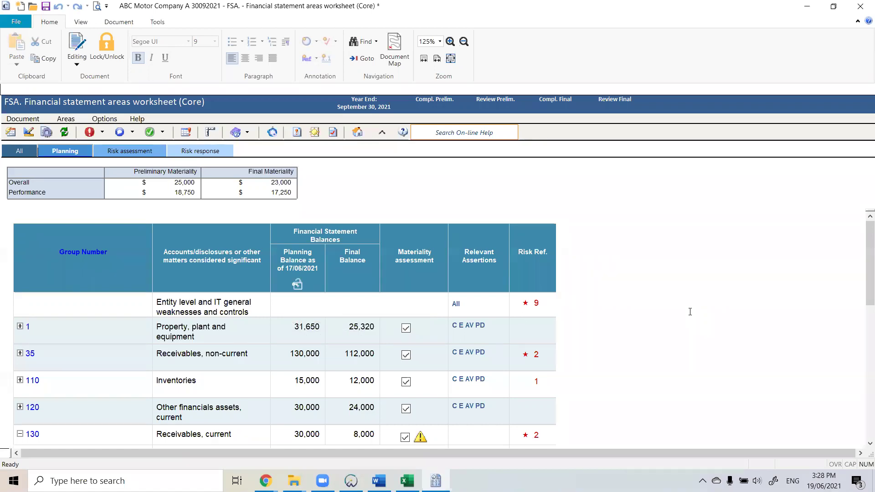
scroll(689, 312, down, 3)
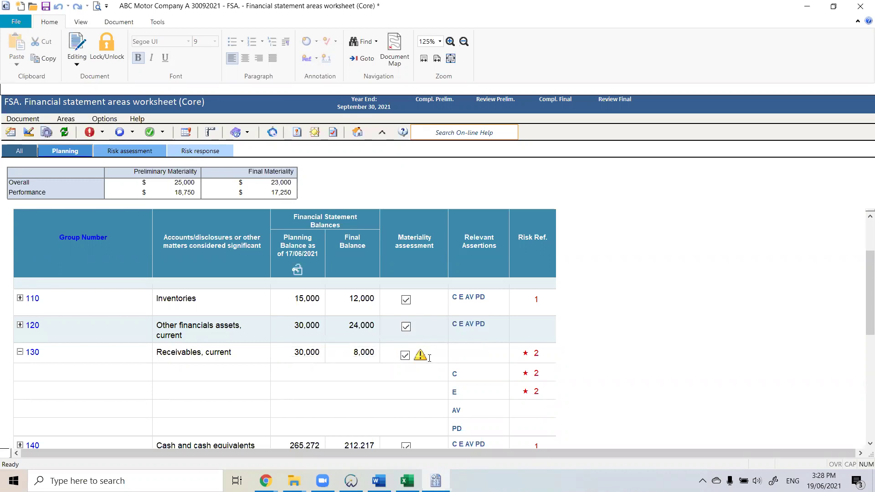
mouse_move(420, 356)
scroll(438, 359, down, 3)
scroll(437, 361, down, 2)
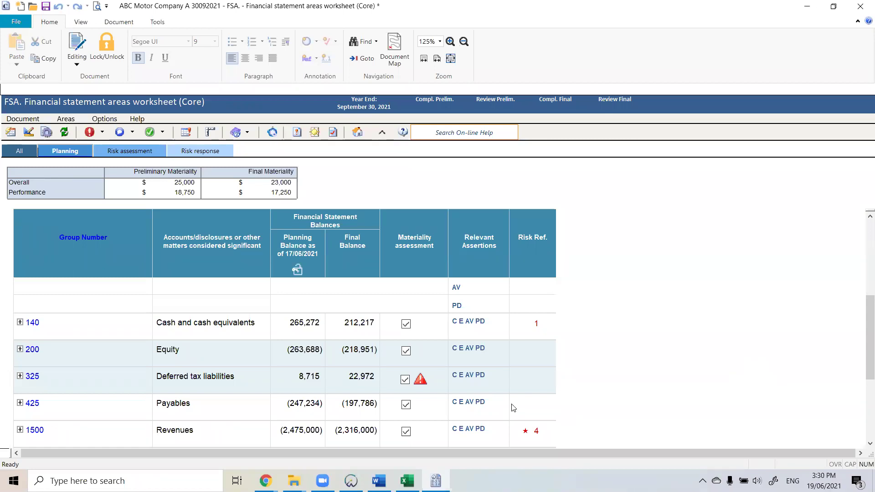
mouse_move(352, 471)
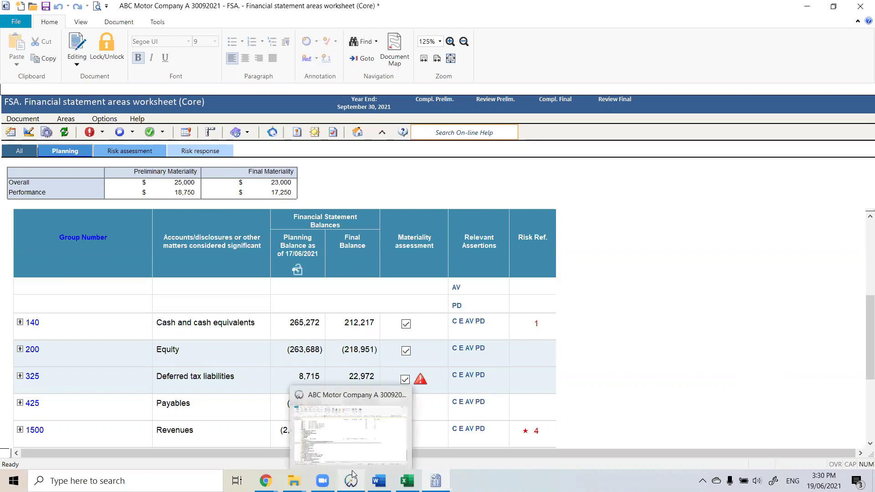
- Clear the materiality assessment mark for group 130, Receivables, current
click(686, 396)
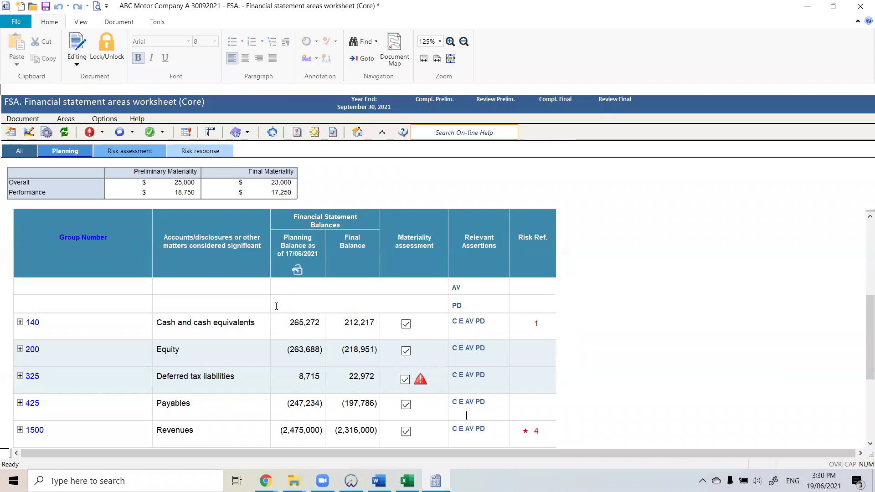
scroll(390, 341, up, 3)
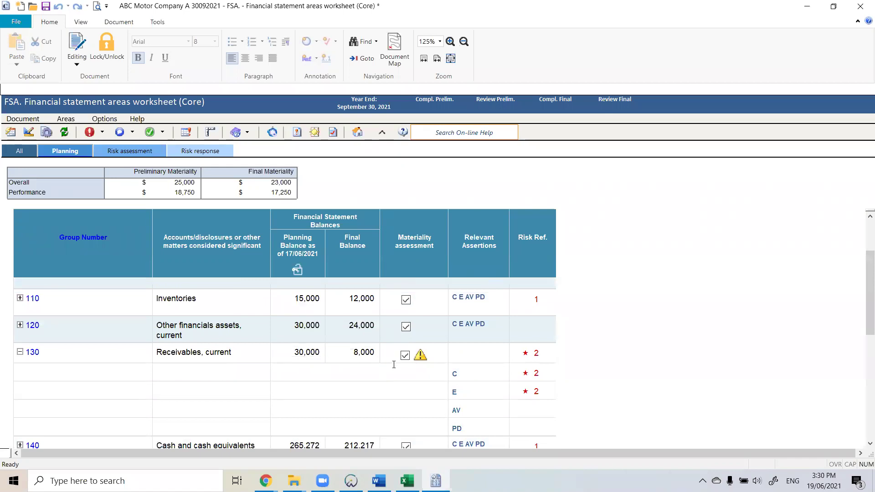
click(406, 355)
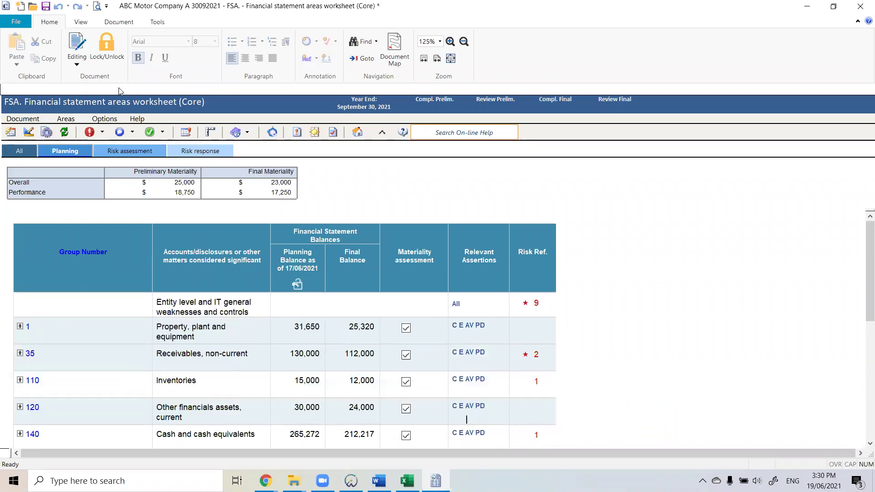
- Turn on the display of non-material items and review the materiality indicators for Receivables, current and Deferred tax liabilities
click(92, 120)
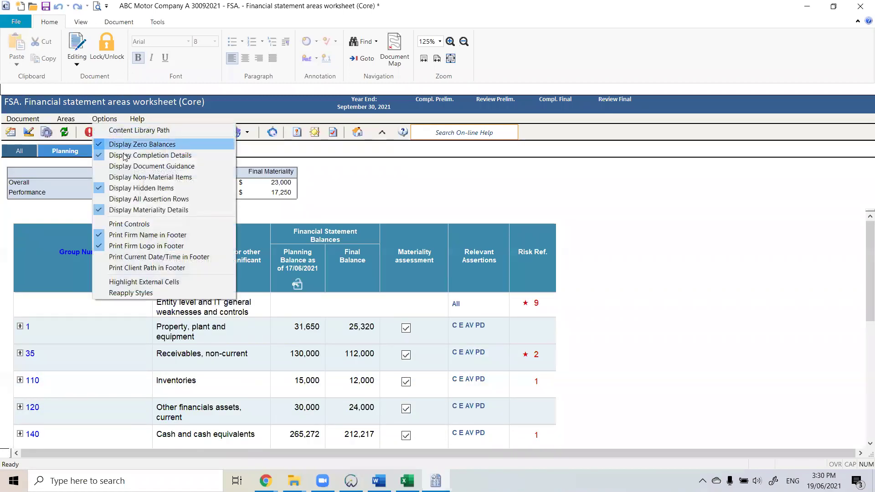
click(132, 178)
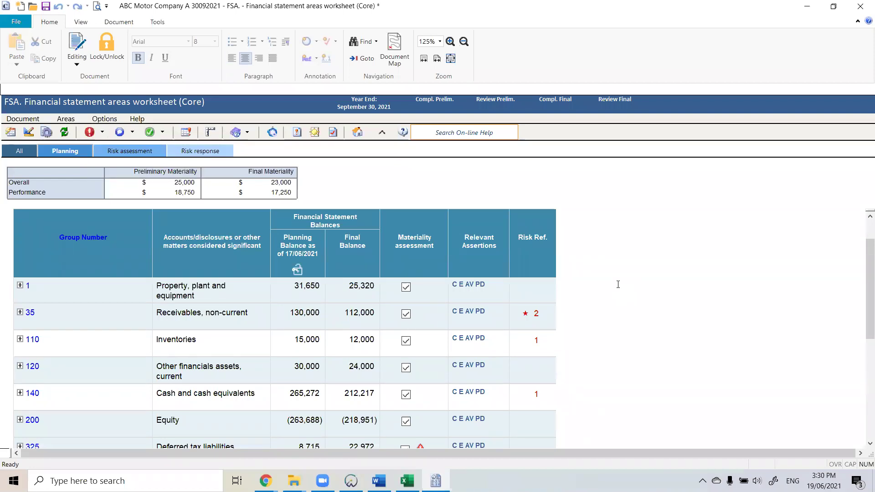
click(101, 120)
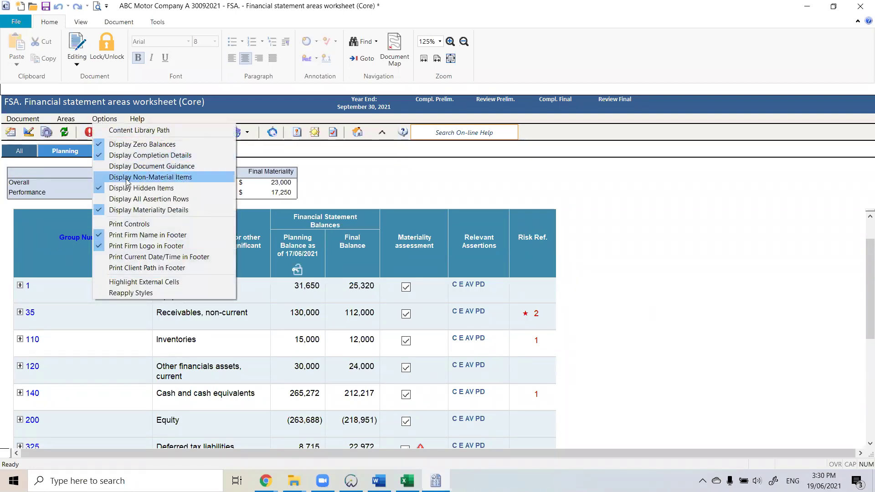
click(150, 177)
scroll(622, 303, down, 3)
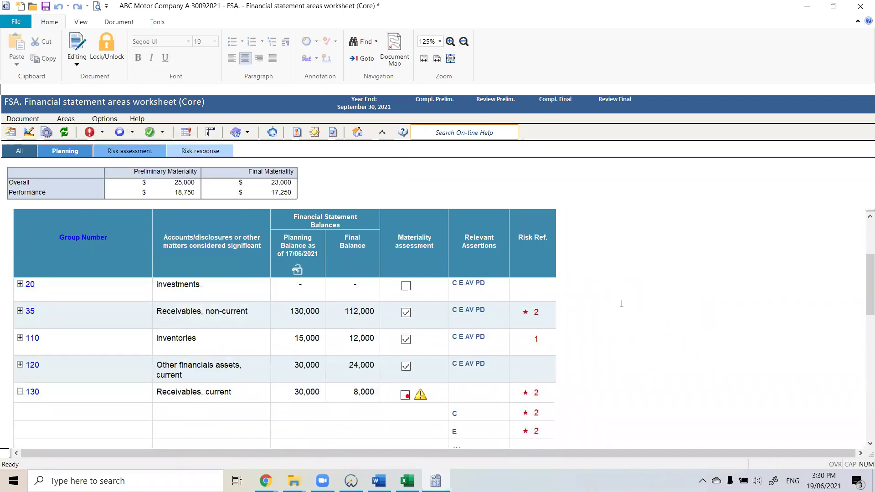
scroll(443, 352, down, 2)
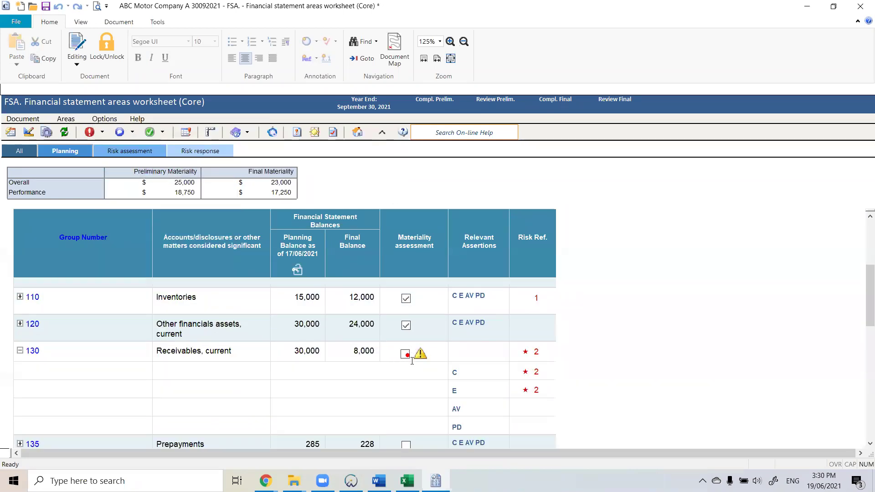
mouse_move(408, 357)
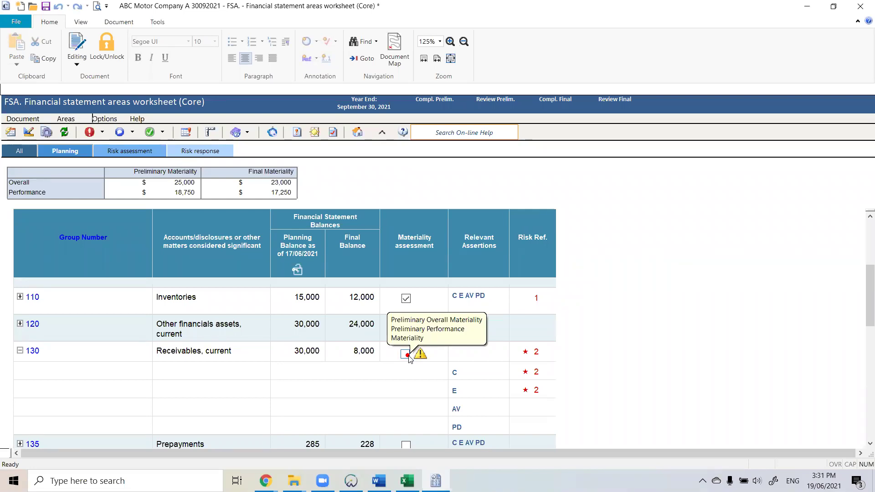
scroll(235, 399, down, 3)
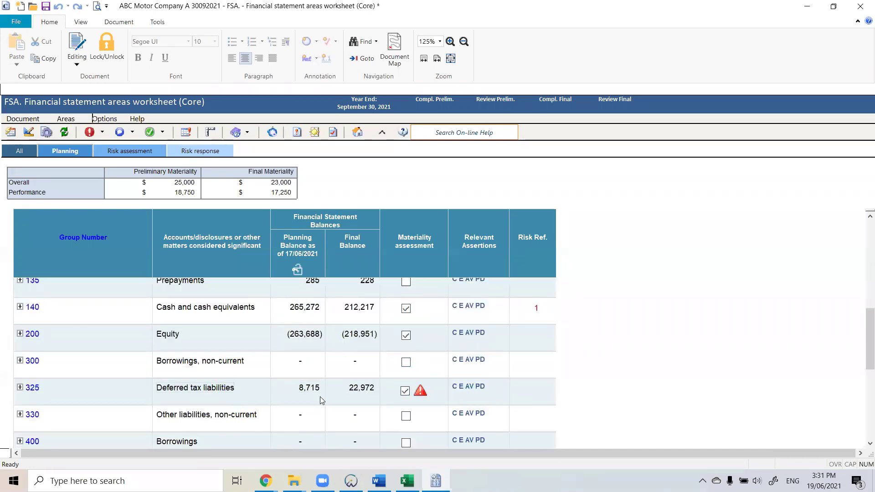
mouse_move(399, 395)
- Return to the Document Manager and open the AOCR Audit Optimiser confirmation report from the Engagement File Setup folder
click(357, 132)
scroll(109, 178, up, 6)
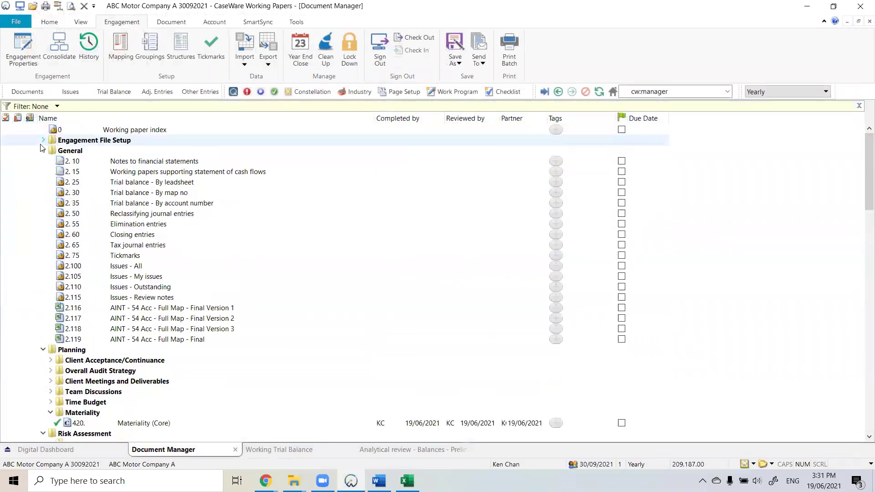
click(71, 162)
double_click(70, 163)
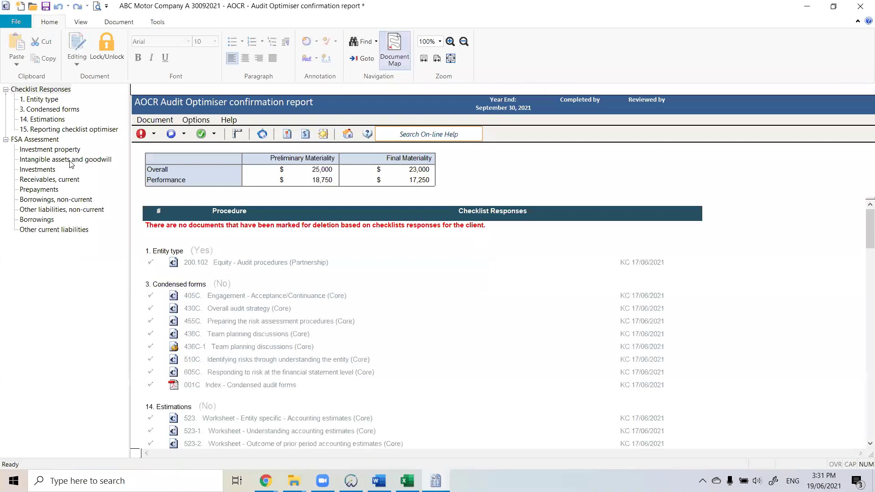
- Examine the FSA Assessment section for documents marked for deletion, from Investment property through Other current liabilities
scroll(460, 309, down, 10)
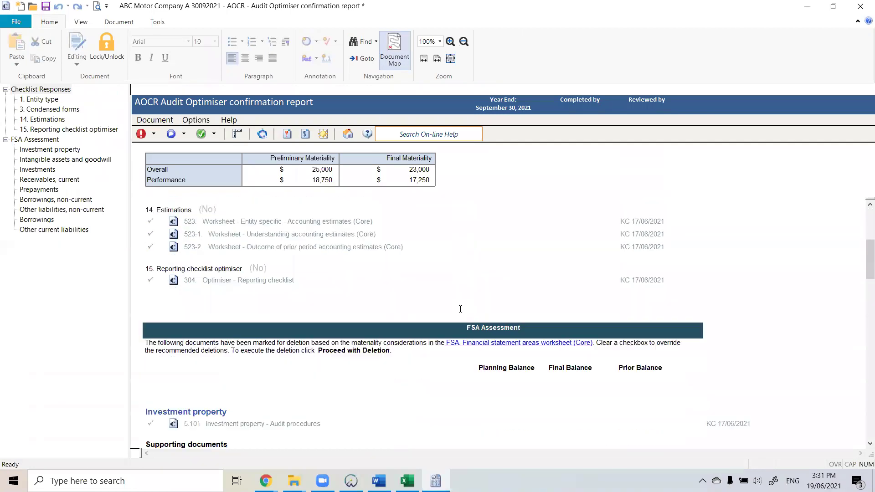
scroll(460, 309, down, 8)
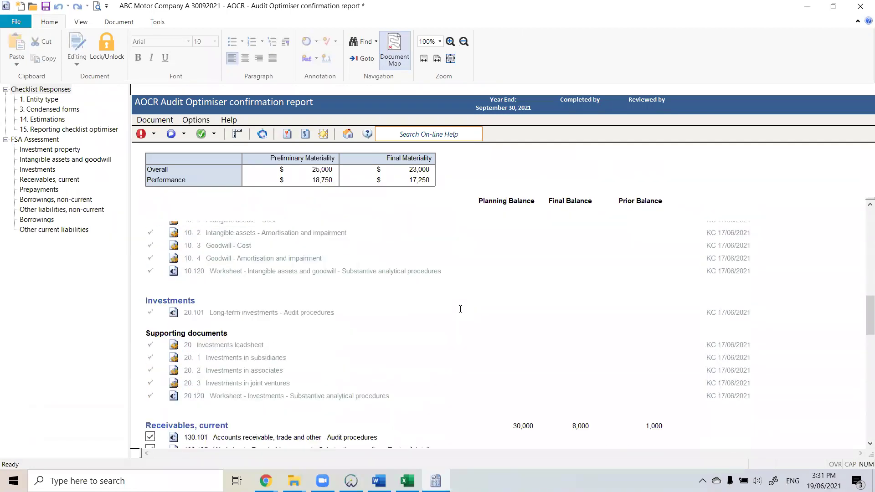
scroll(460, 309, down, 3)
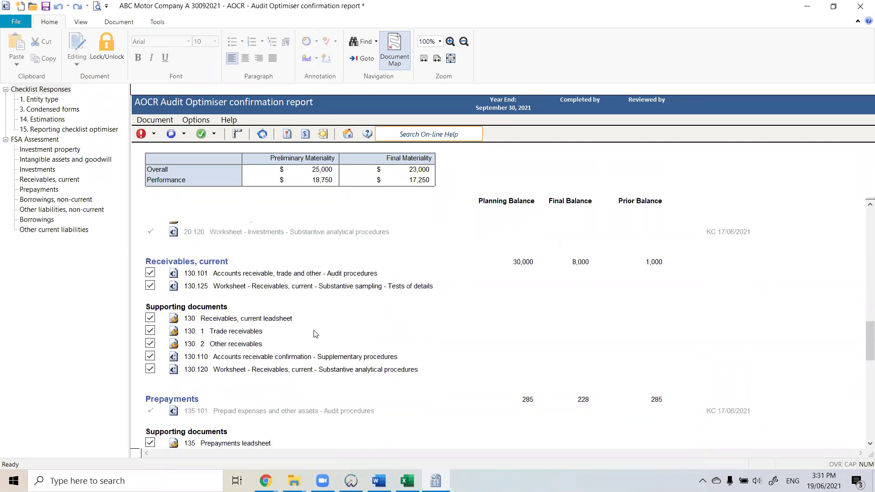
scroll(170, 277, up, 3)
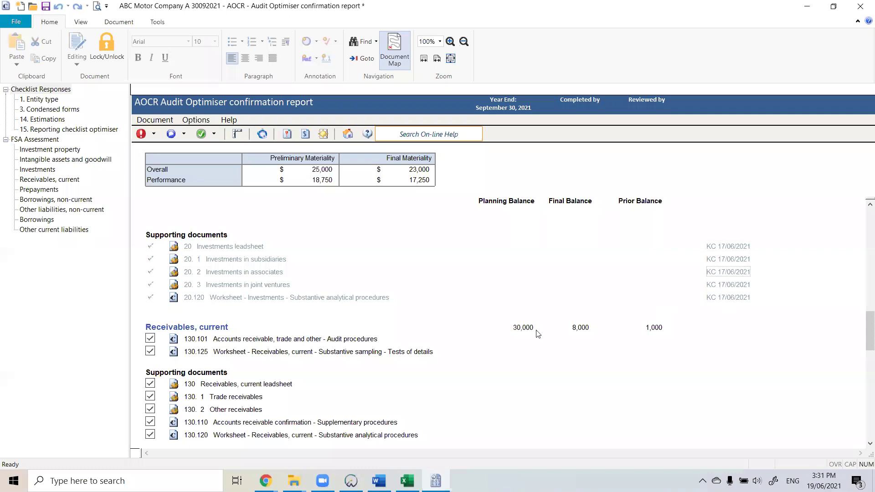
scroll(536, 332, down, 3)
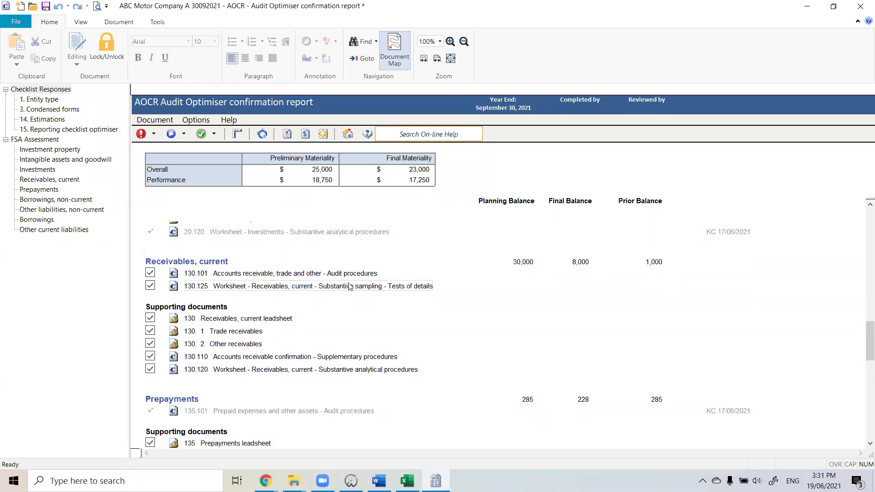
scroll(351, 287, down, 12)
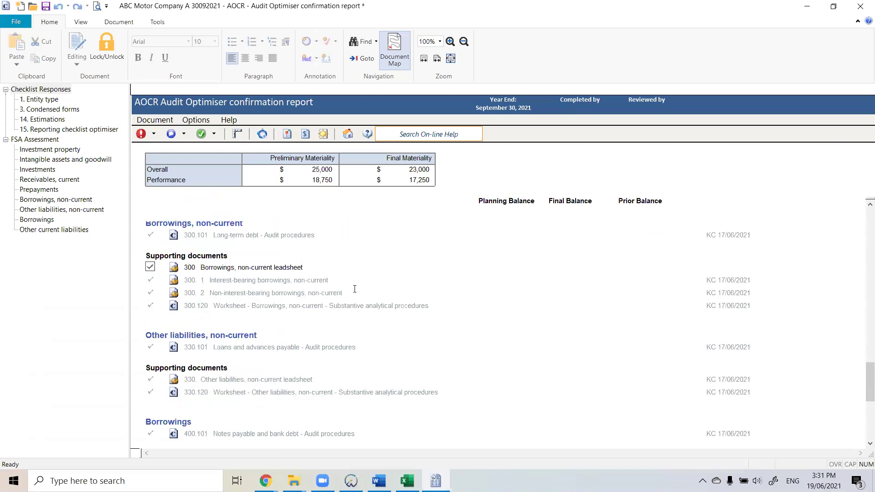
scroll(353, 292, down, 6)
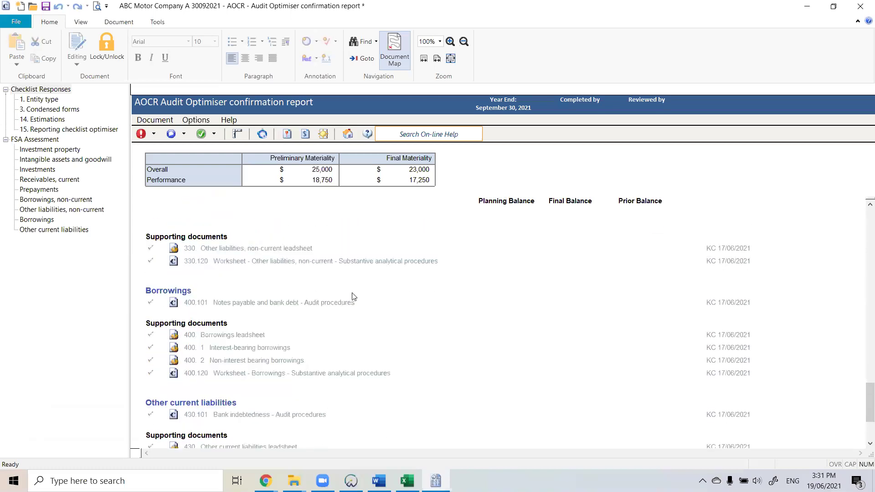
scroll(354, 296, down, 4)
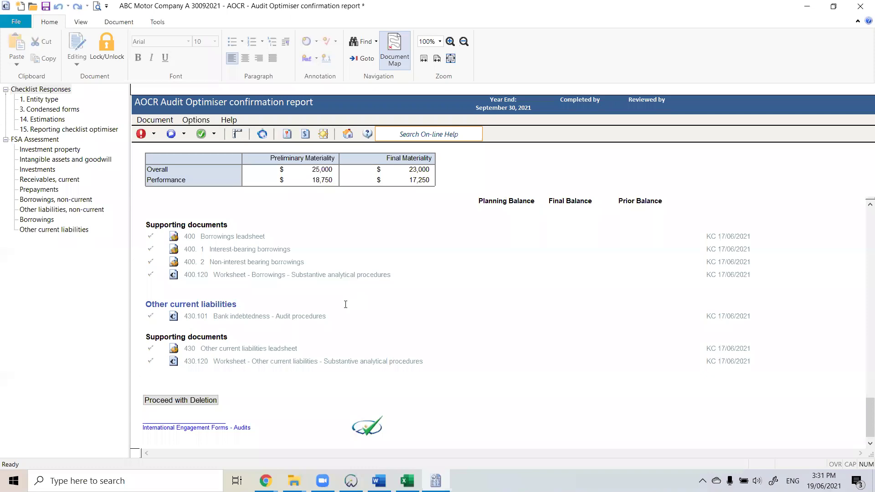
scroll(345, 304, up, 1)
scroll(311, 336, up, 10)
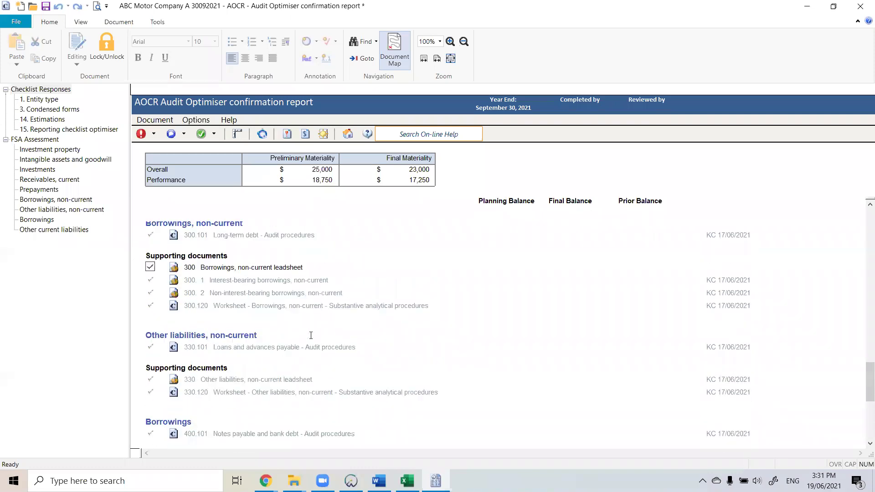
scroll(311, 335, up, 3)
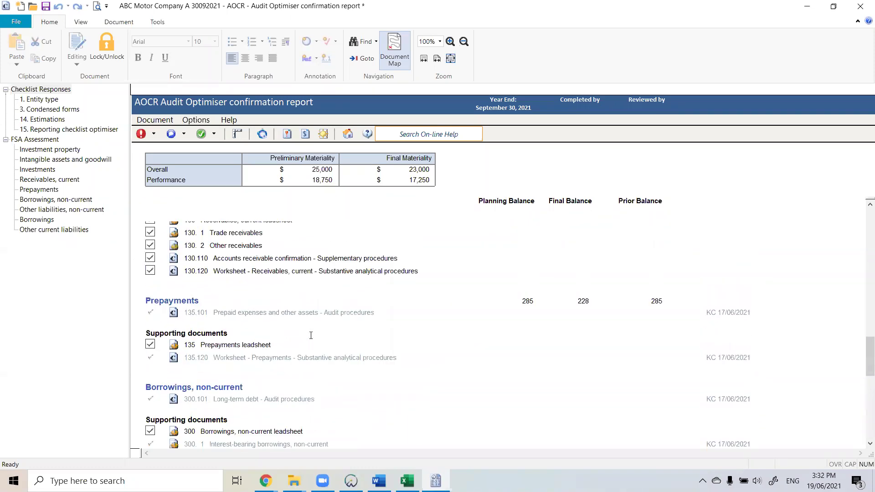
scroll(311, 335, down, 12)
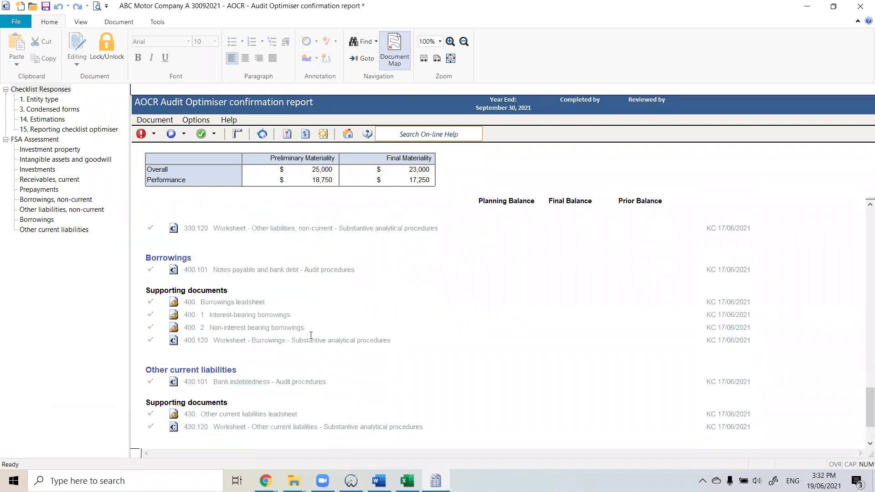
scroll(311, 335, down, 1)
- Return to the Document Manager and expand the Audit Plans And Procedures - Liabilities And Equity folder
click(354, 135)
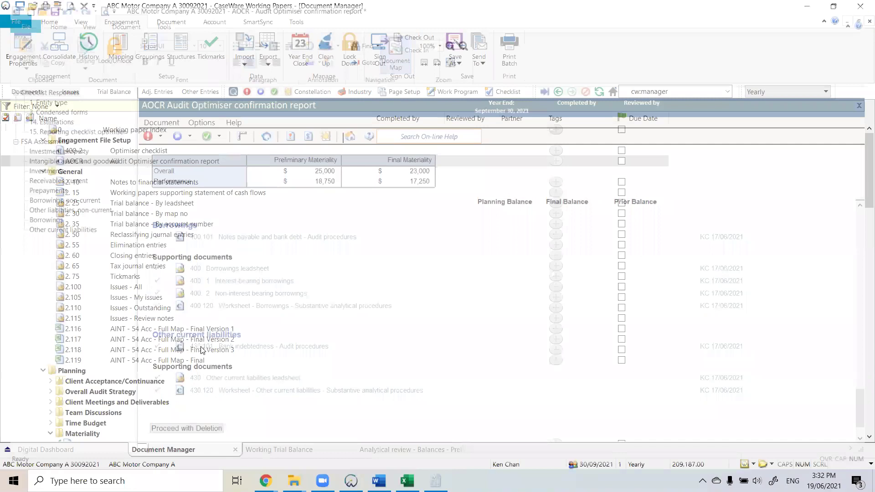
scroll(201, 350, down, 3)
scroll(199, 353, down, 3)
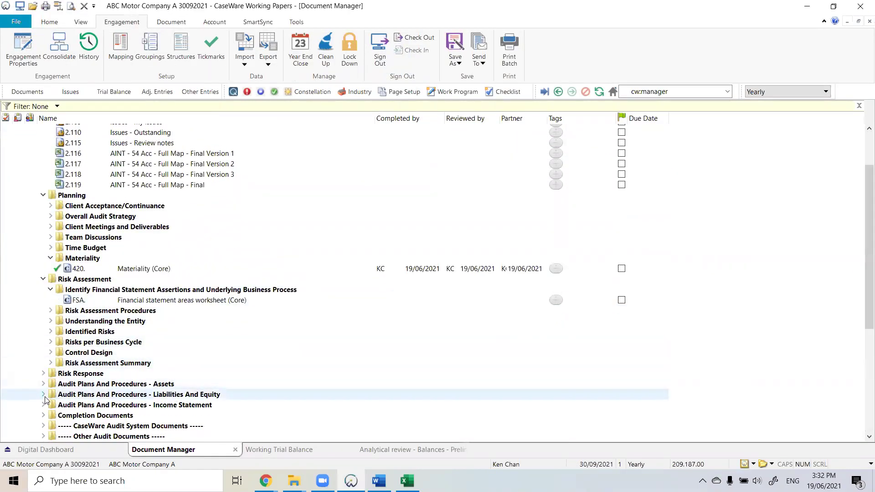
click(43, 394)
scroll(97, 370, down, 1)
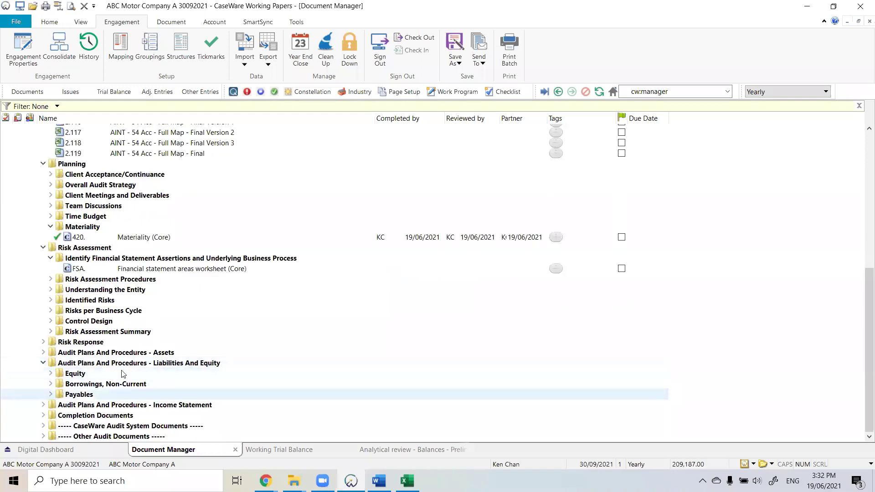
- Reopen the FSA. Financial statement areas worksheet (Core) and expand group 110, Inventories, to check its adjusted performance materiality
double_click(207, 269)
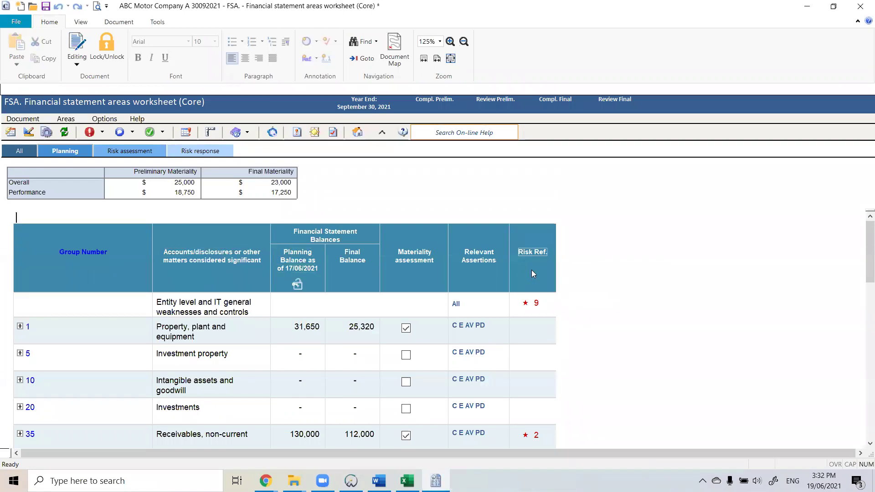
scroll(584, 258, down, 8)
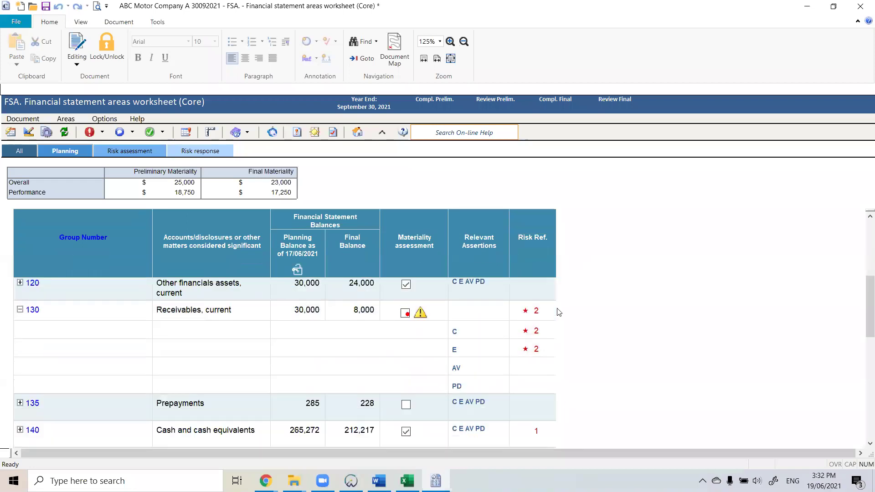
scroll(559, 311, down, 3)
scroll(565, 315, up, 1)
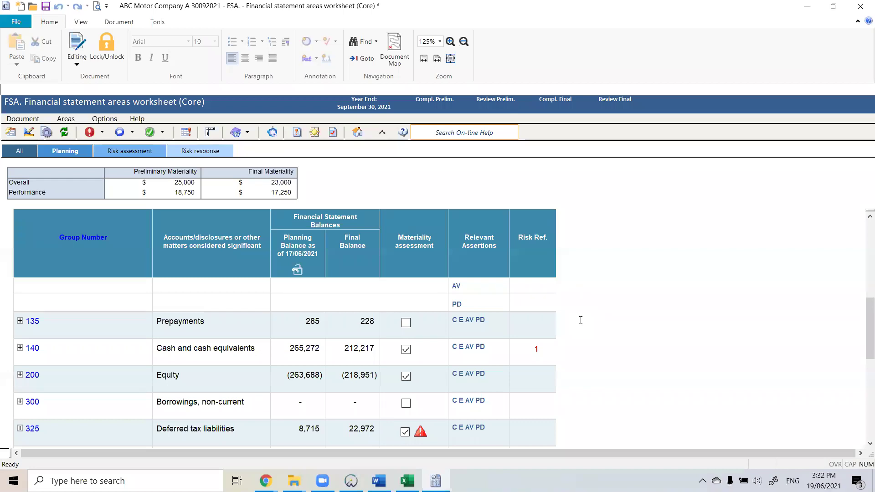
scroll(581, 320, up, 4)
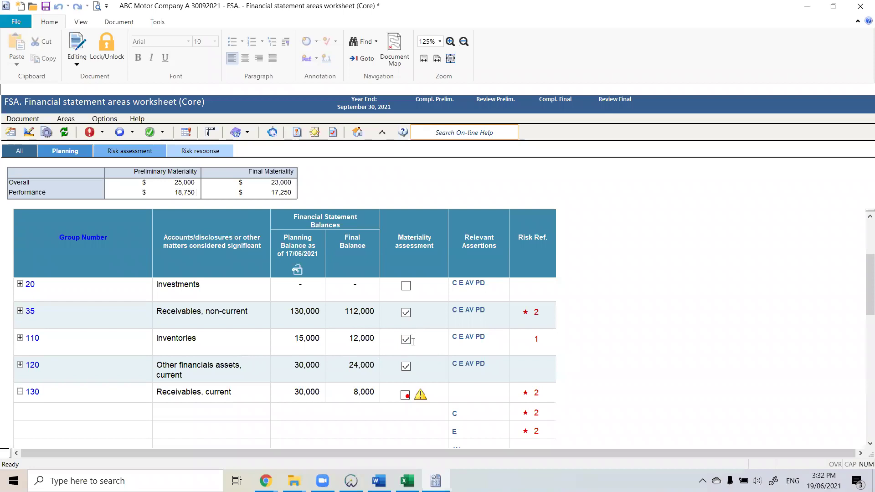
click(20, 338)
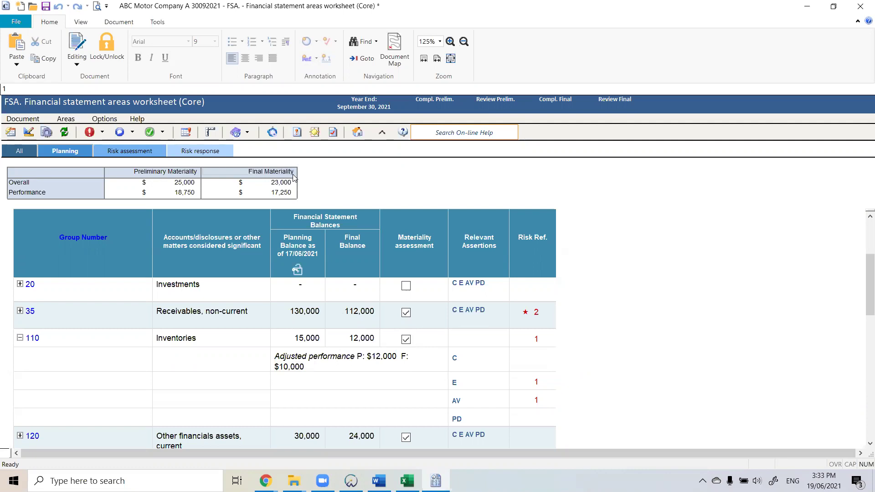
- Show the Risk assessment view, collapse groups 110 Inventories and 130 Receivables, current, and check the working paper references for the liabilities
click(140, 151)
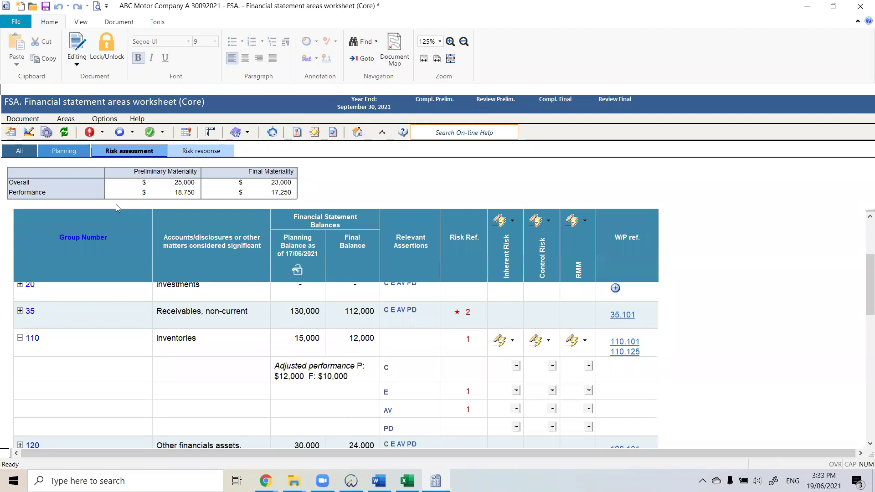
click(20, 337)
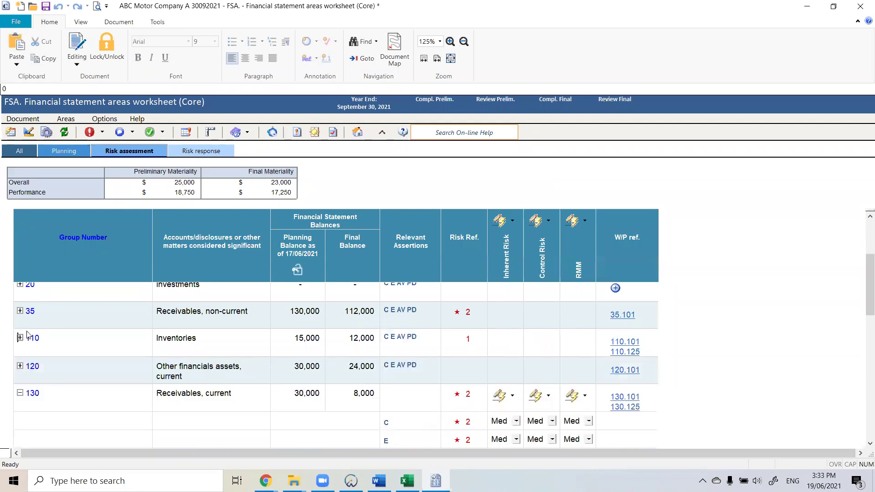
click(20, 392)
scroll(42, 387, down, 3)
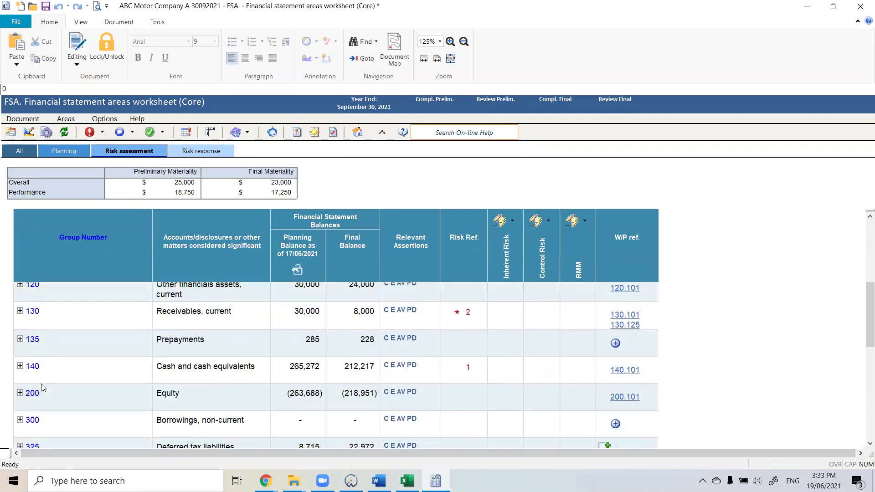
scroll(42, 388, down, 2)
scroll(76, 326, down, 1)
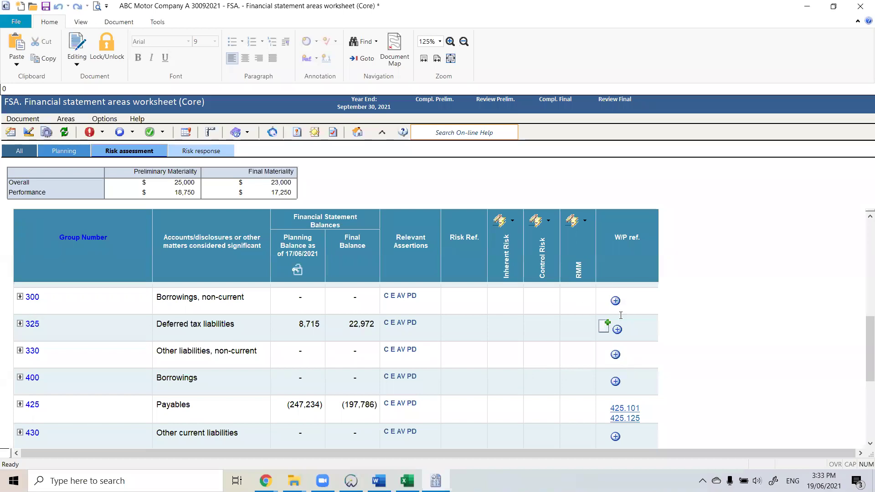
- Hide the areas not assessed as material, such as Prepayments and Borrowings, in the Risk assessment view
scroll(620, 328, up, 1)
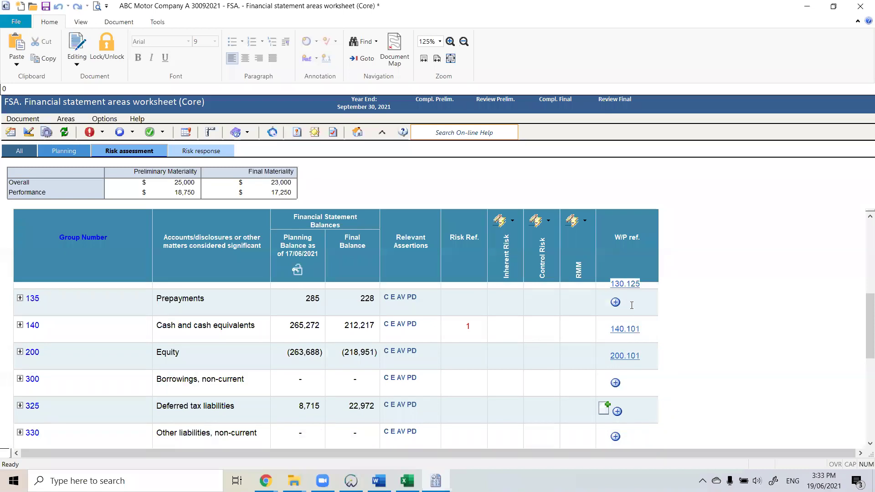
click(104, 119)
click(132, 177)
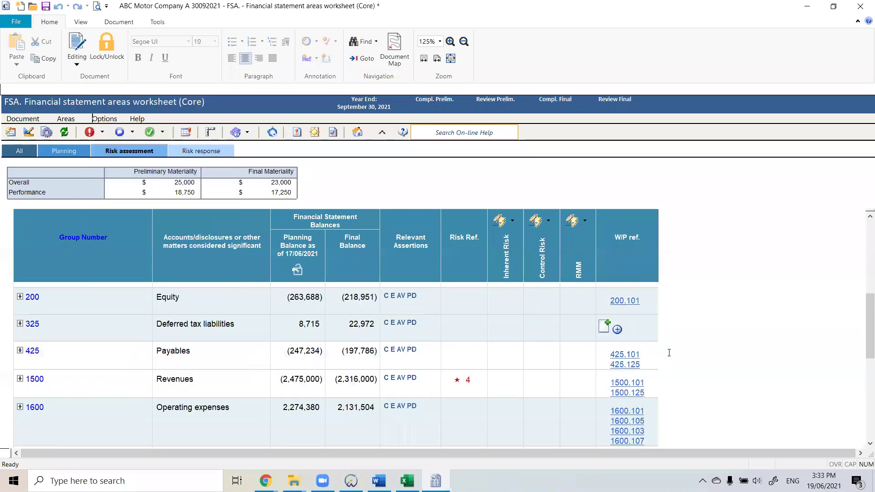
scroll(624, 289, up, 2)
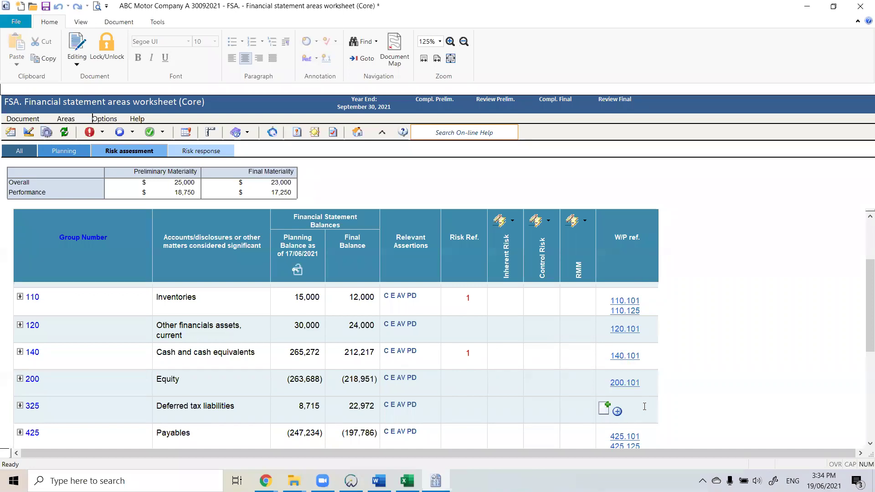
- Switch to the Document Manager and open the Document Library with AuditINT as its source
click(351, 481)
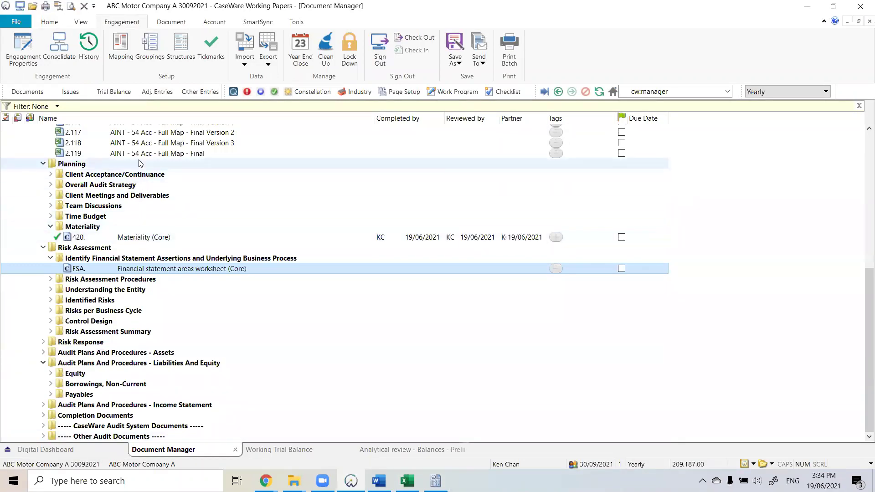
scroll(154, 182, up, 2)
right_click(152, 177)
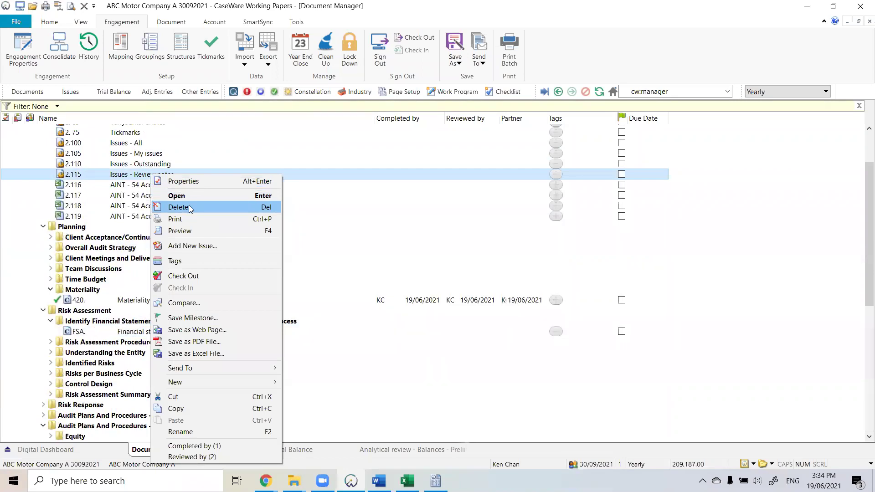
click(728, 216)
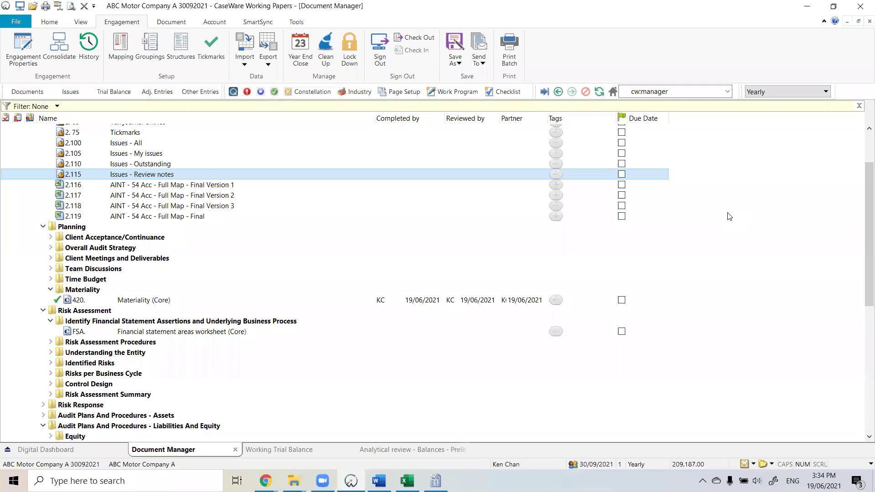
click(171, 22)
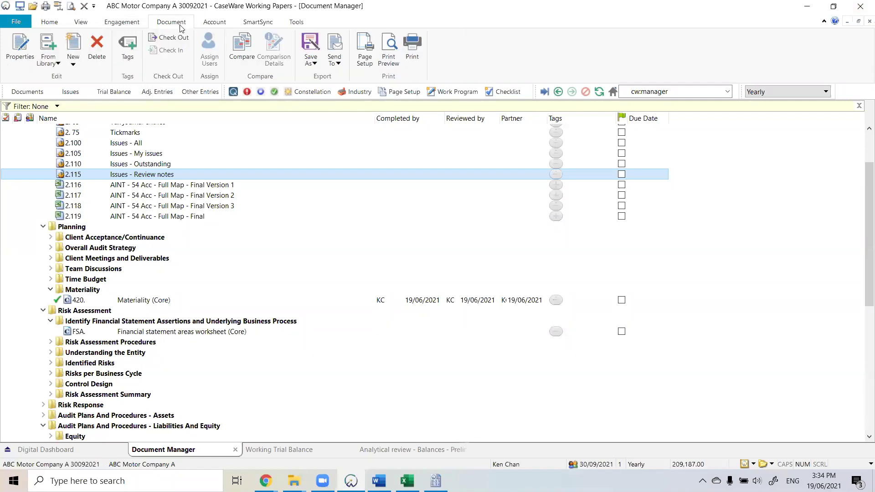
click(57, 48)
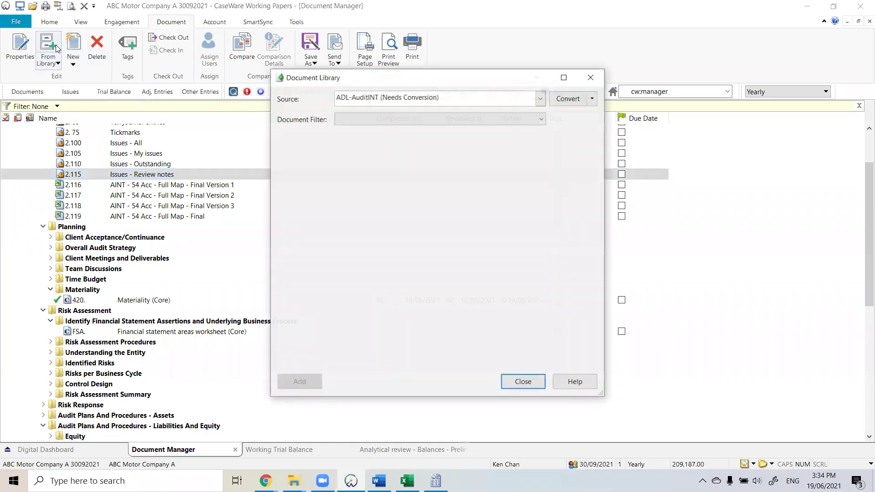
click(458, 101)
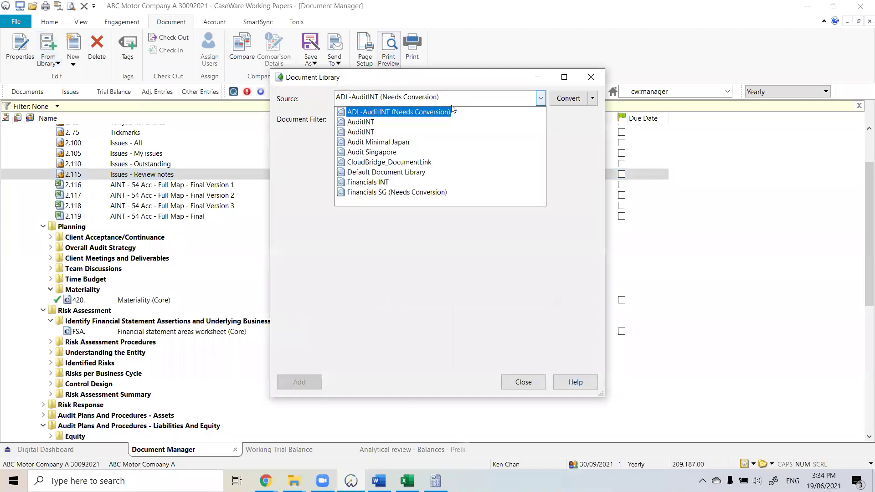
click(361, 122)
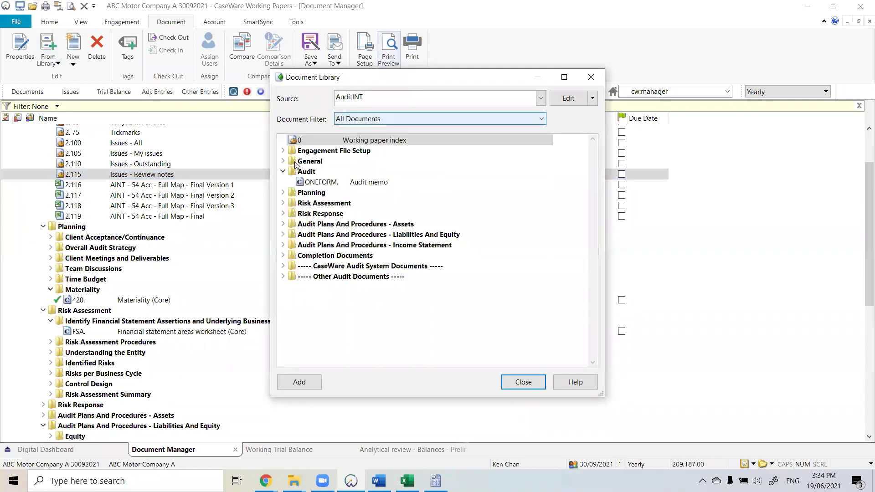
- Browse the AuditINT library, collapse its folders and expand Audit Plans And Procedures - Liabilities And Equity
scroll(360, 188, down, 4)
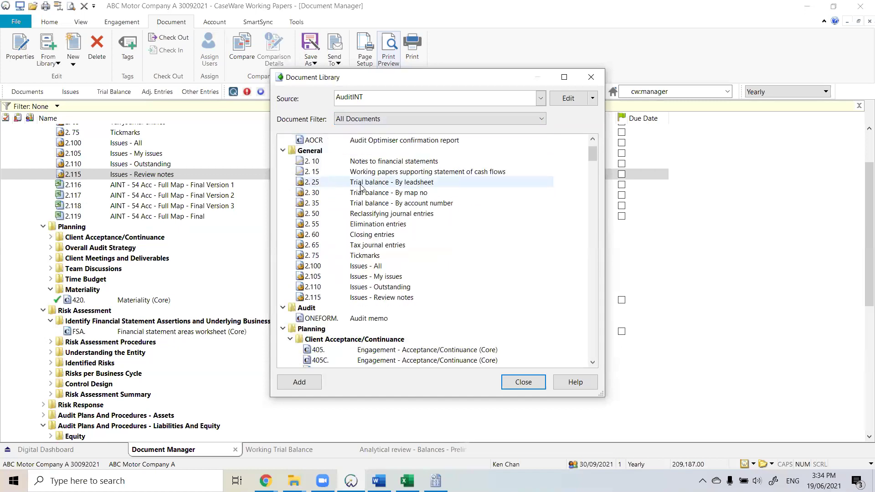
scroll(360, 187, down, 1)
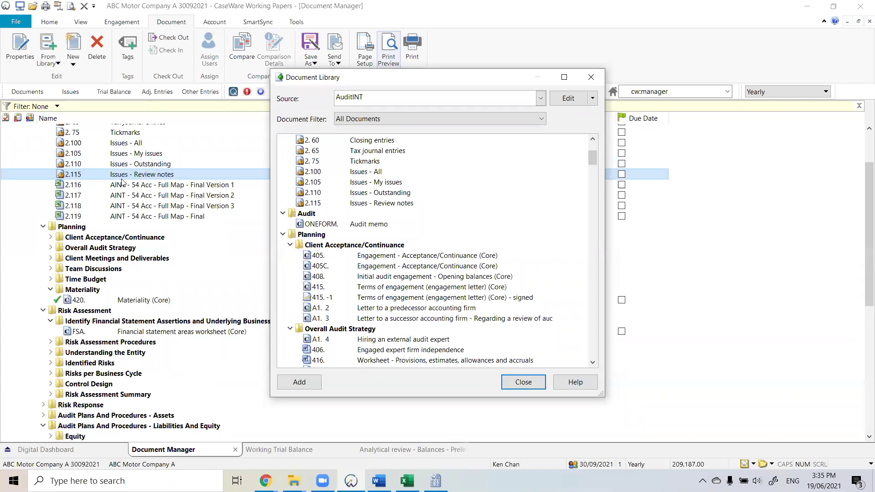
click(340, 204)
mouse_move(342, 208)
mouse_down()
mouse_move(187, 173)
mouse_move(333, 187)
mouse_move(340, 201)
mouse_up()
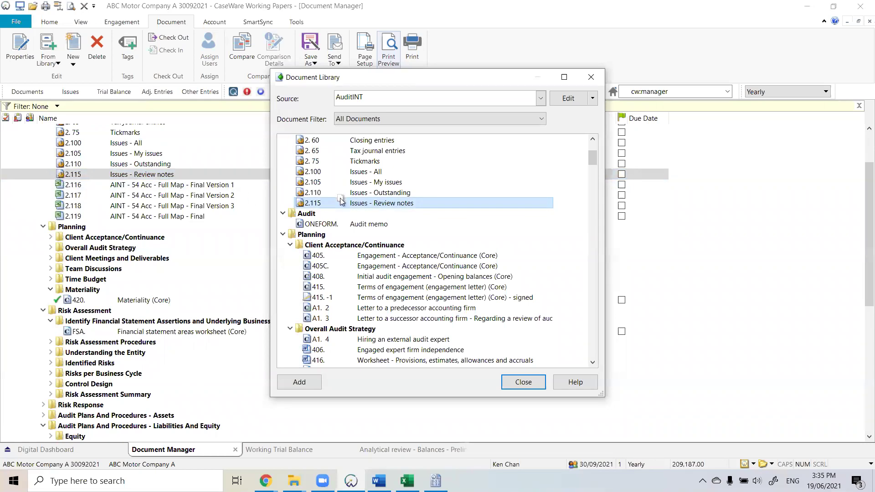
click(283, 213)
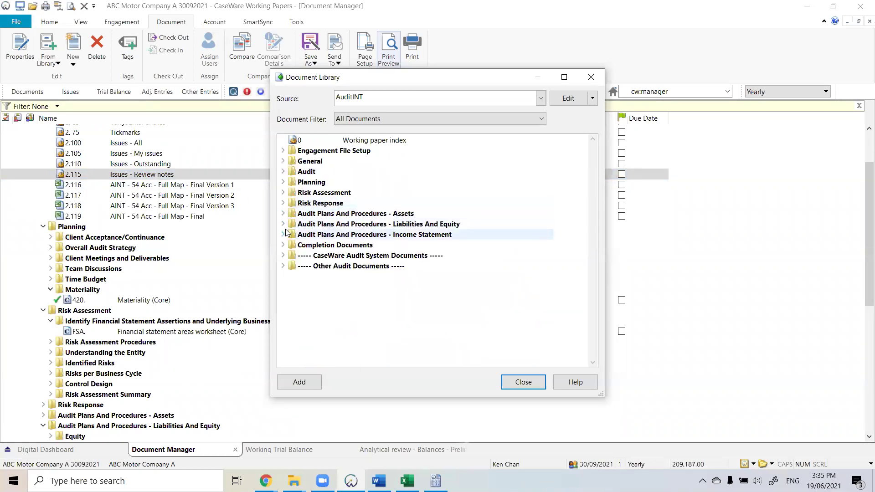
click(282, 224)
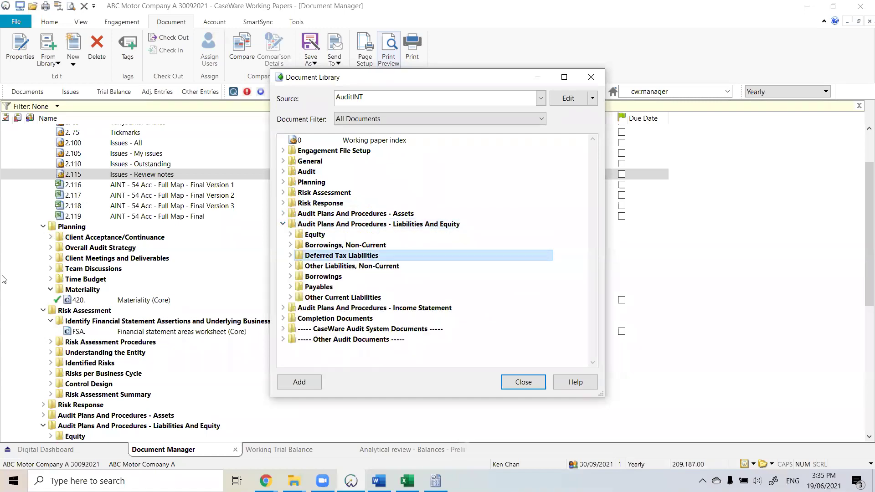
- Compare the Liabilities And Equity subfolders in the Document Manager and the library, selecting Equity, Borrowings, Non-Current and Payables in both
click(44, 311)
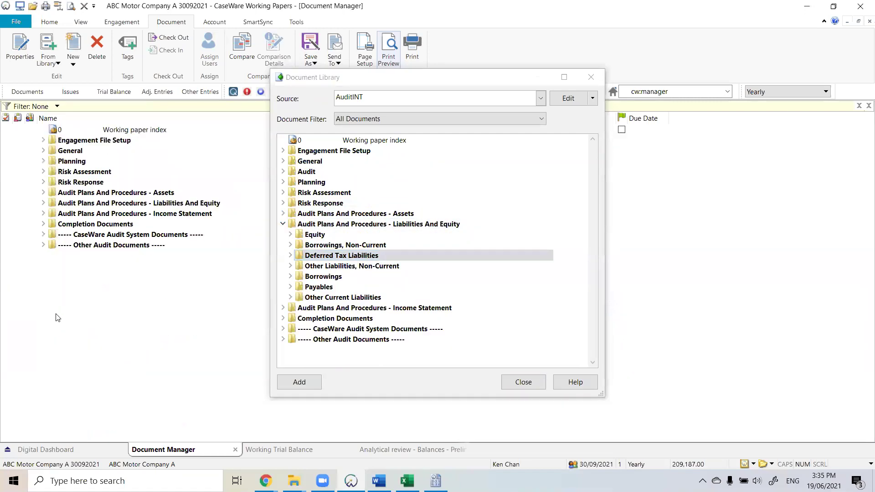
click(46, 204)
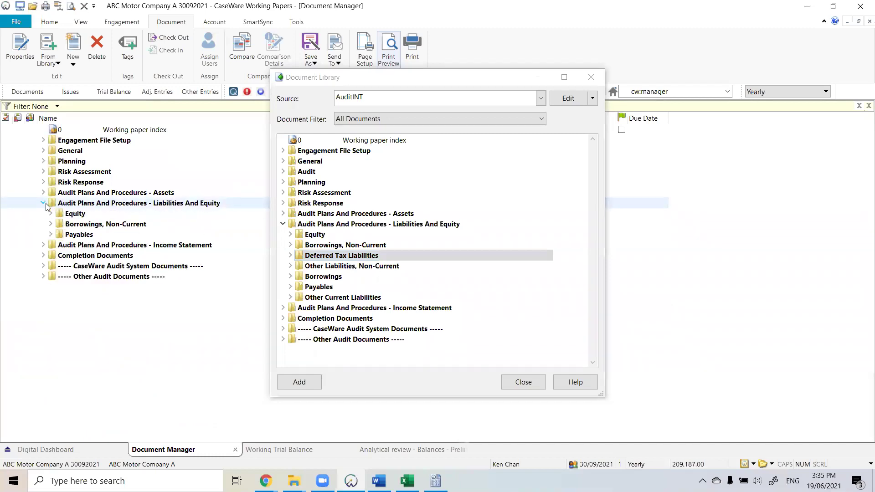
click(69, 216)
ctrl+click(74, 225)
ctrl+click(77, 235)
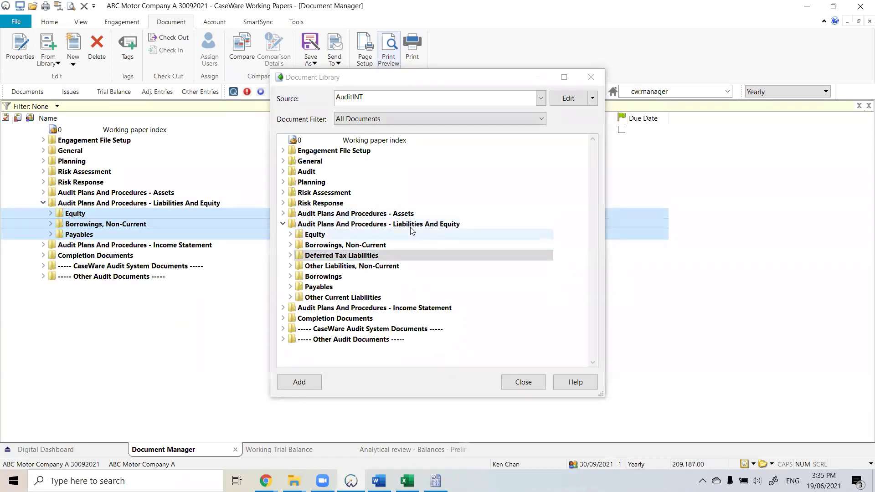
click(341, 235)
ctrl+click(342, 245)
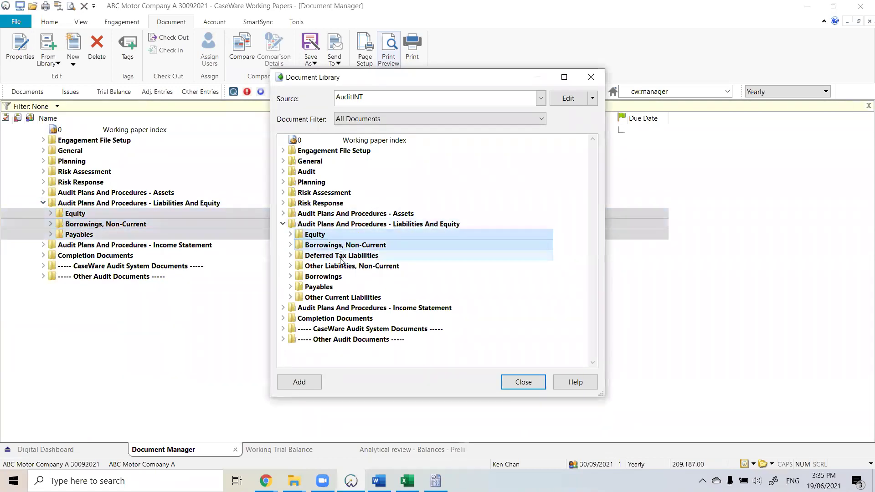
ctrl+click(328, 287)
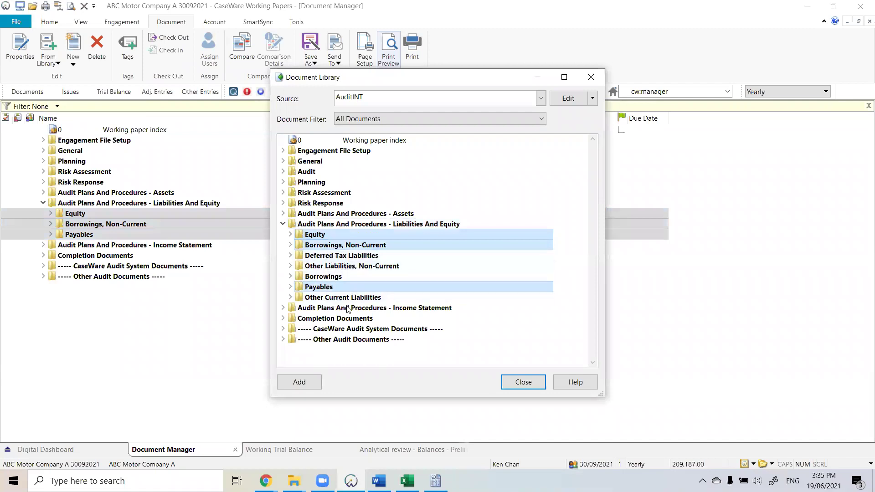
- Try to bring the library's Deferred Tax Liabilities folder into the Document Manager, and close the Document Library without adding it
click(360, 256)
drag(293, 263, 421, 261)
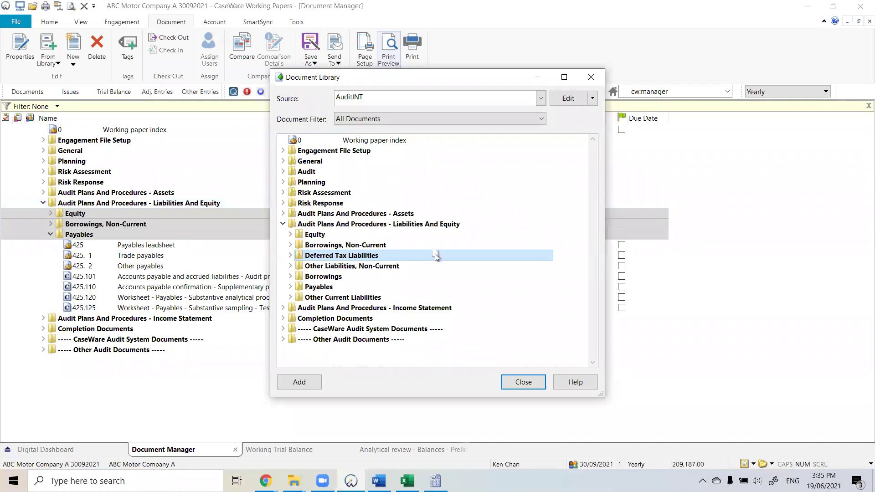
click(284, 225)
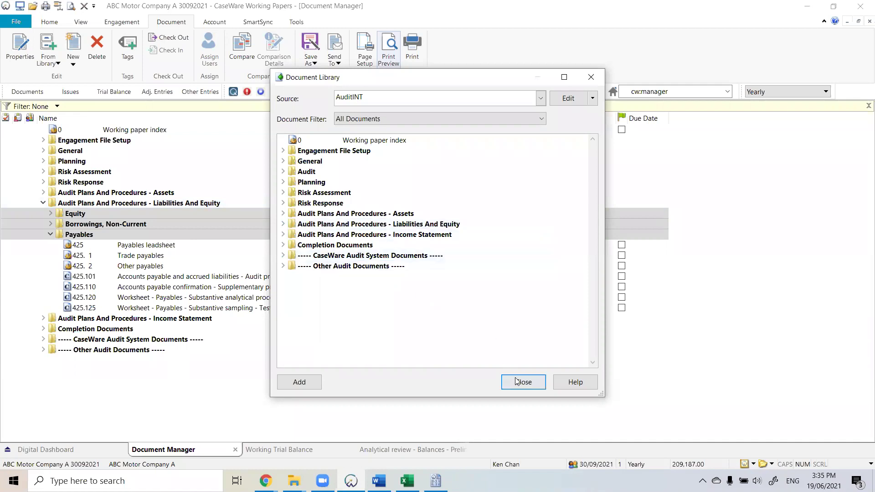
key(Escape)
- Return to the FSA worksheet and reinsert the referenced document and its supporting documents for group 325, Deferred tax liabilities
click(441, 474)
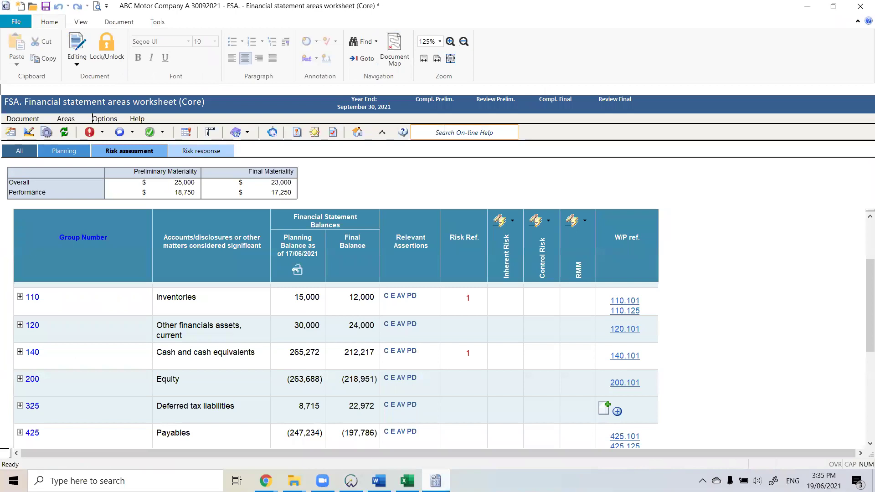
click(606, 409)
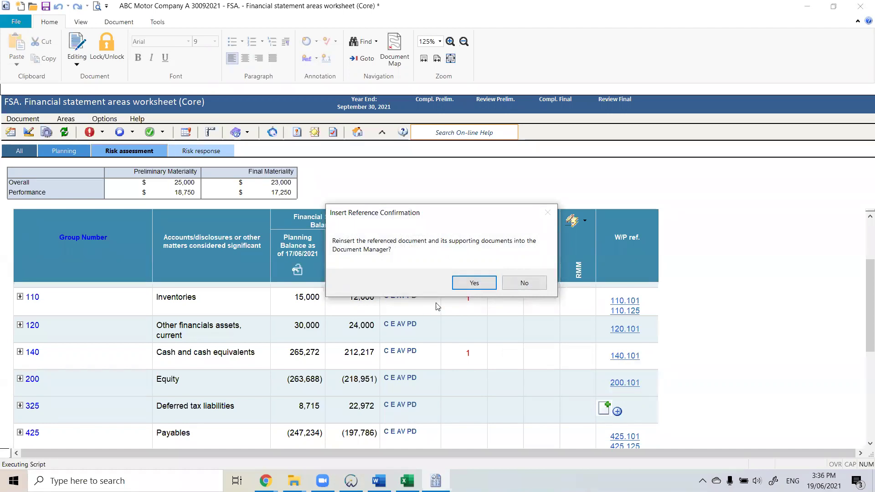
click(474, 283)
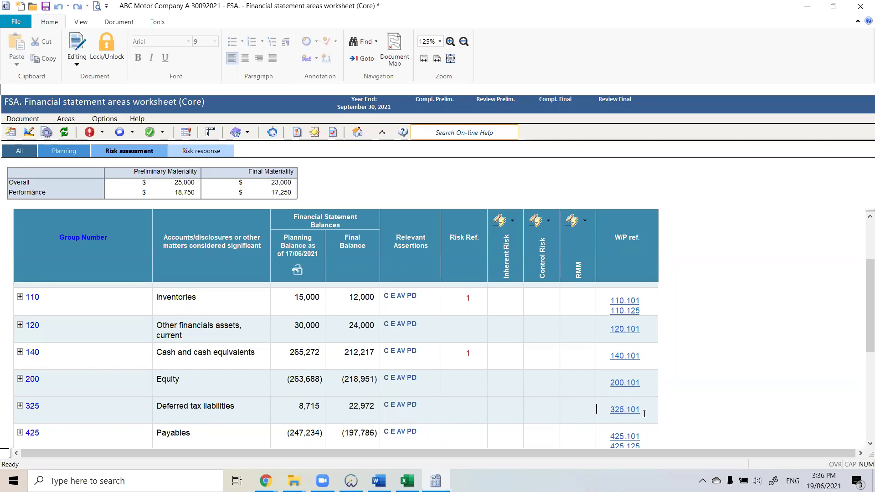
- Check the reinserted Deferred Tax Liabilities folder in the Document Manager, collapsing the Payables folder beneath it
click(351, 481)
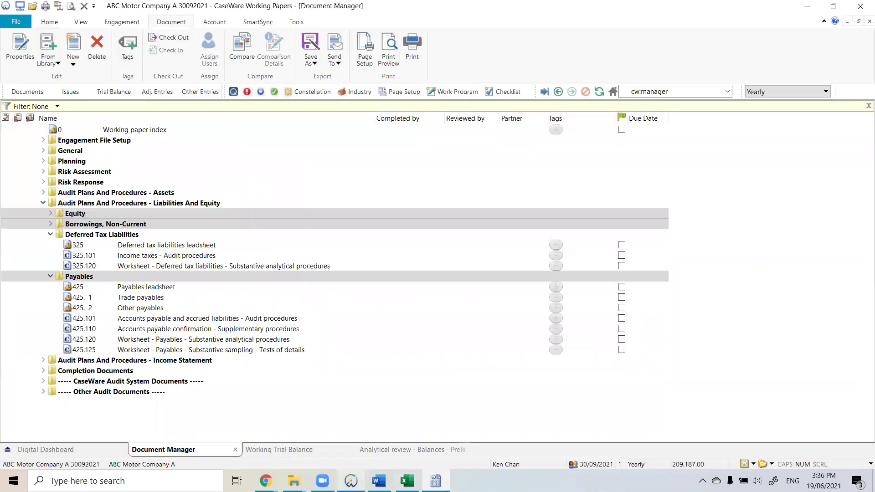
click(50, 276)
click(87, 236)
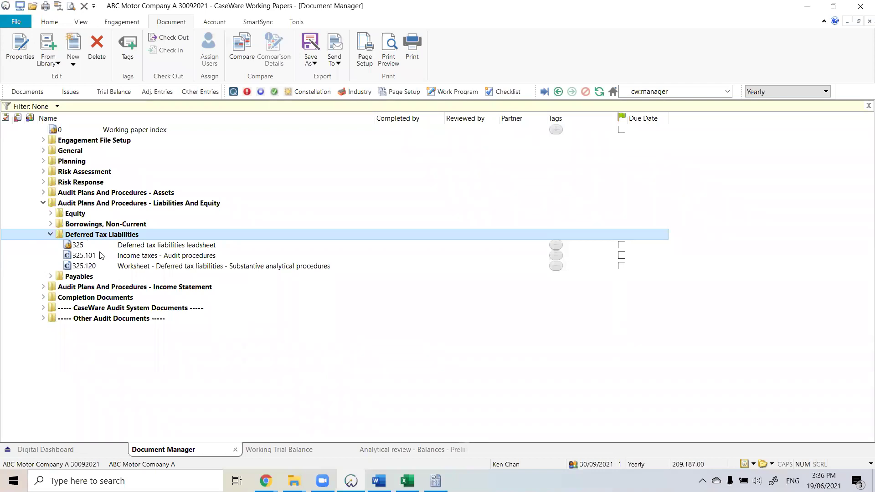
- Return to the FSA worksheet and check group 325's materiality assessment in the Planning view and its working paper reference under Risk assessment
click(435, 481)
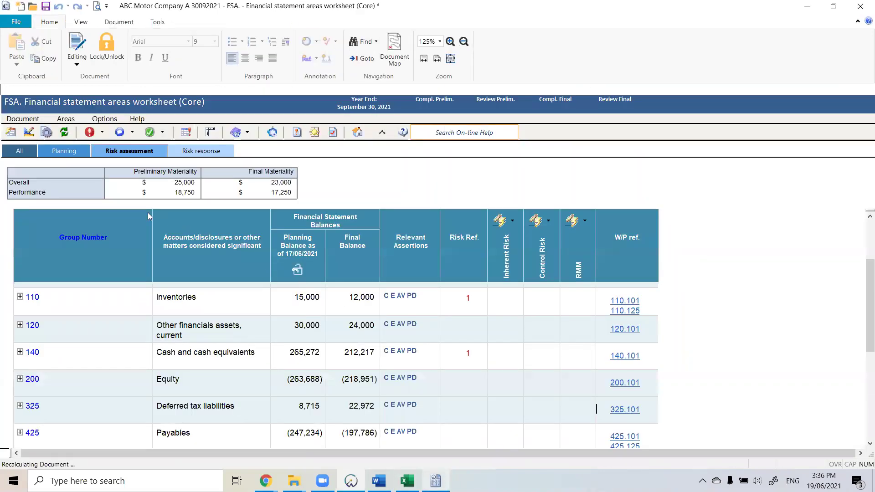
click(65, 151)
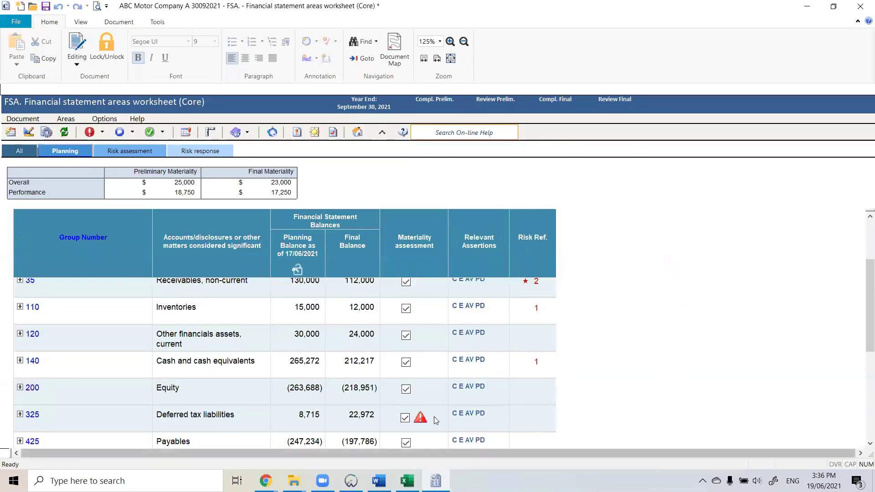
mouse_move(423, 419)
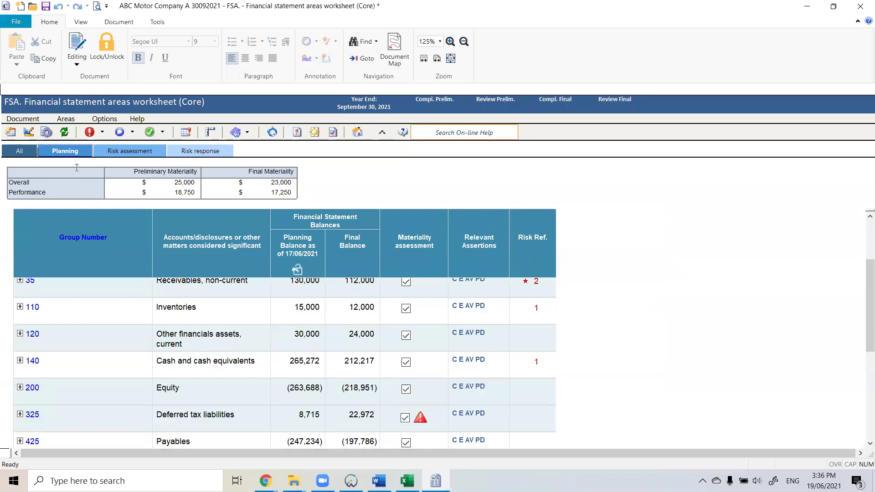
click(129, 151)
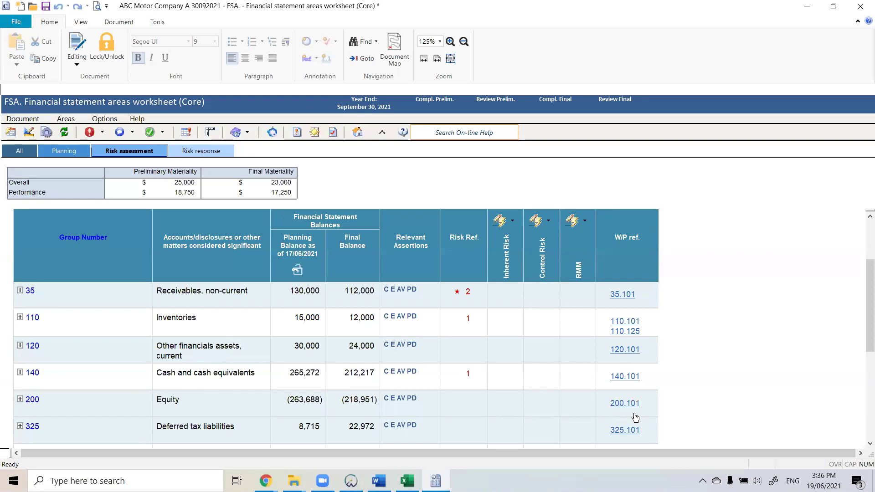
scroll(635, 417, down, 1)
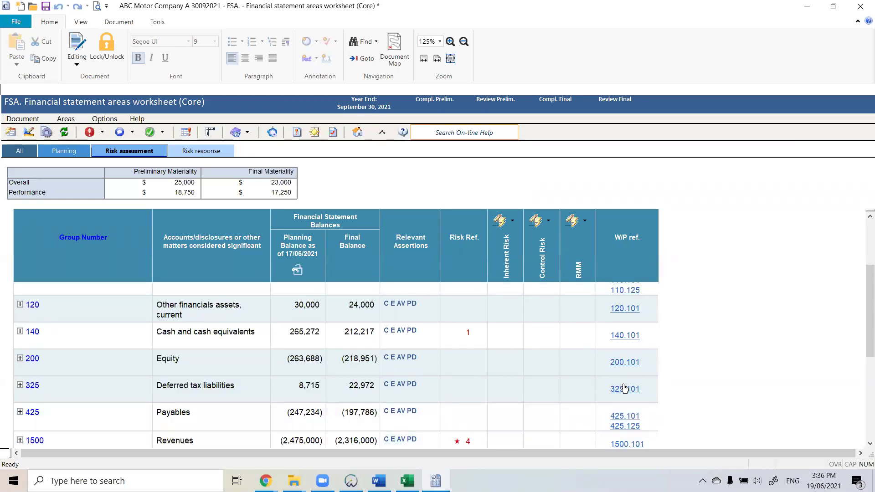
click(624, 388)
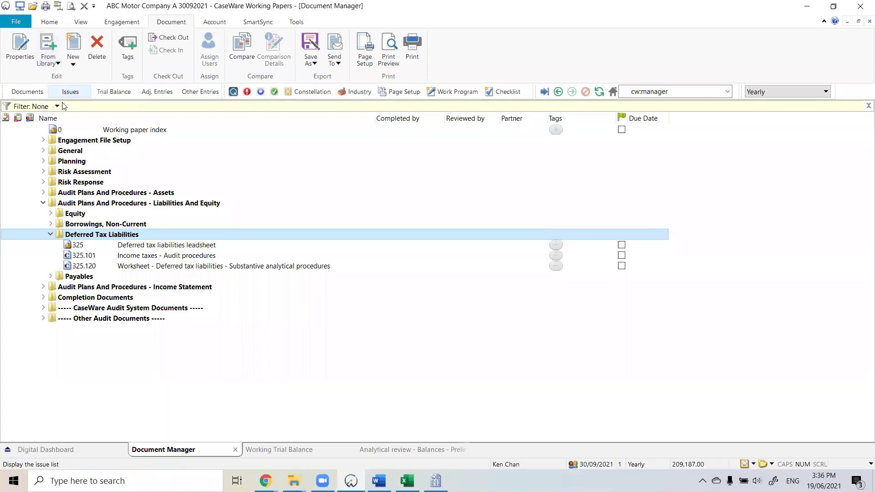
- Expand Risk Assessment and Understanding the Entity in the Document Manager and select 510. Identifying risks through understanding the entity (Core)
click(43, 171)
click(50, 202)
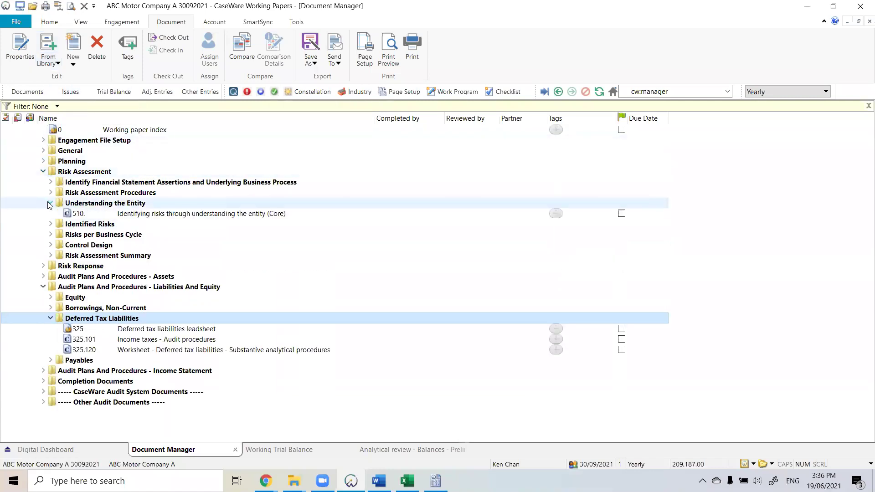
click(127, 214)
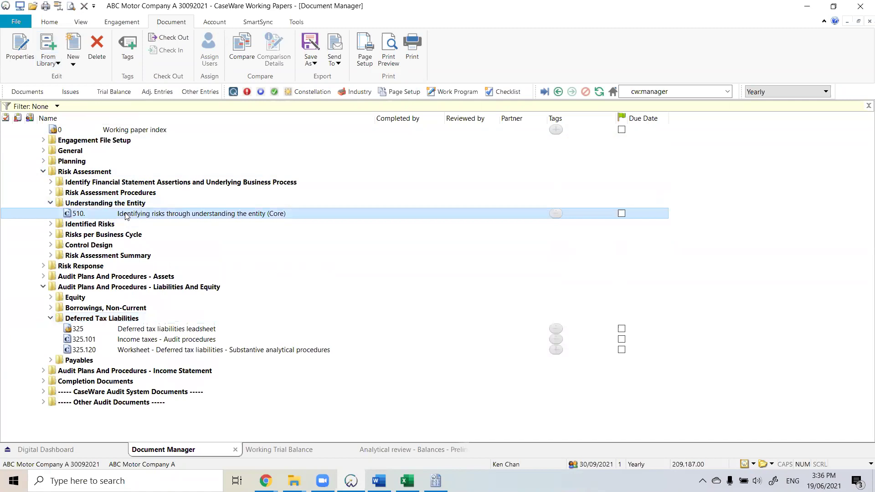
- Delete document 510 and add it again to the Understanding the Entity folder from the AuditINT document library
key(Delete)
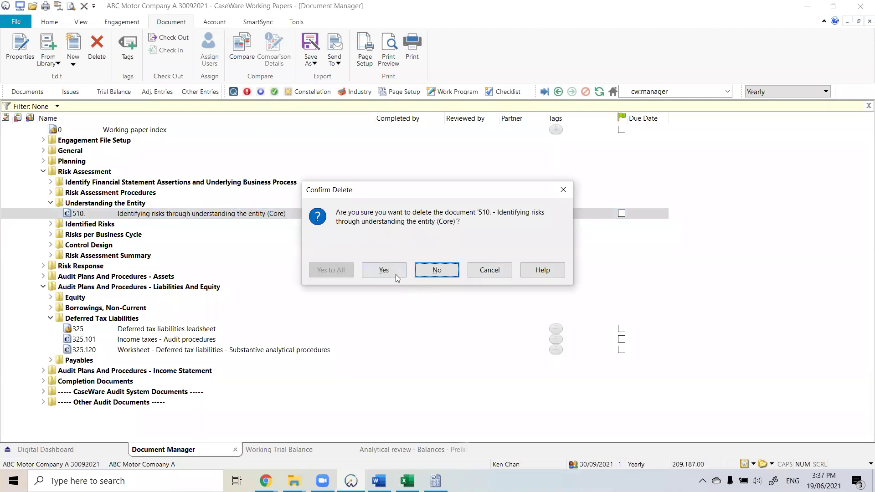
click(383, 270)
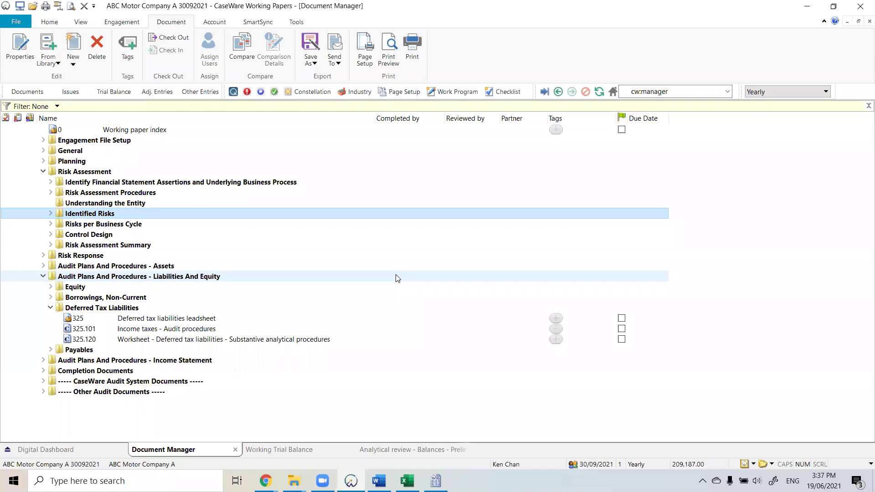
click(240, 206)
click(53, 46)
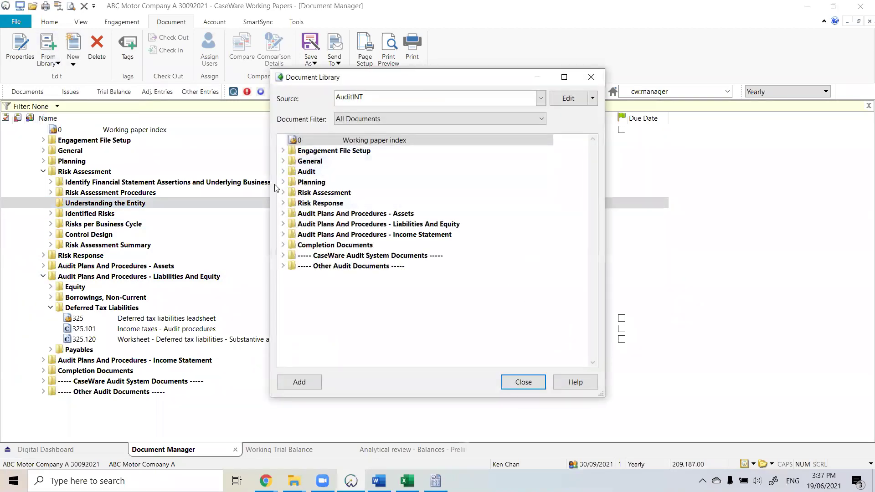
click(282, 192)
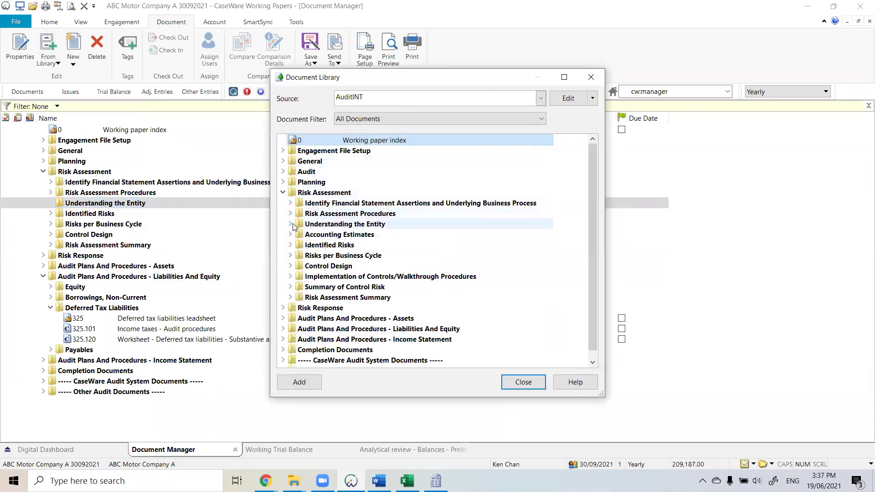
click(290, 224)
click(355, 236)
drag(393, 239, 187, 207)
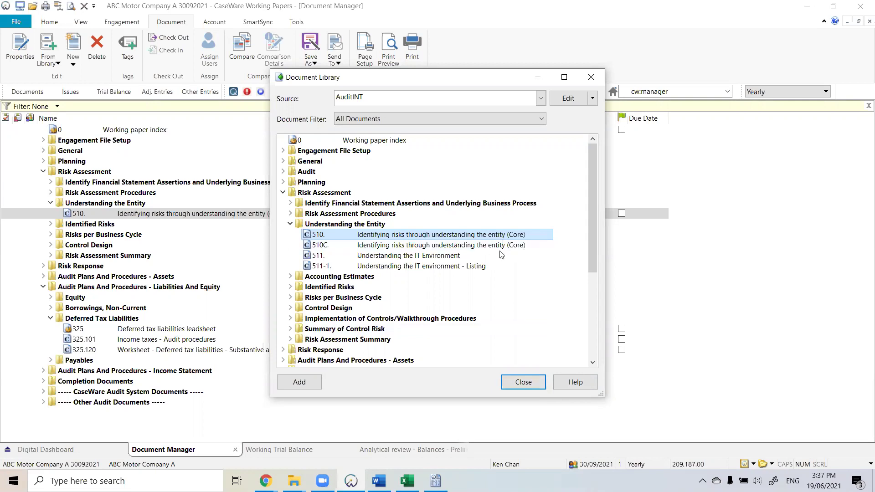
- Check the Windows Recycle Bin for the deleted document, widening the name column, and return to CaseWare Working Papers
key(Escape)
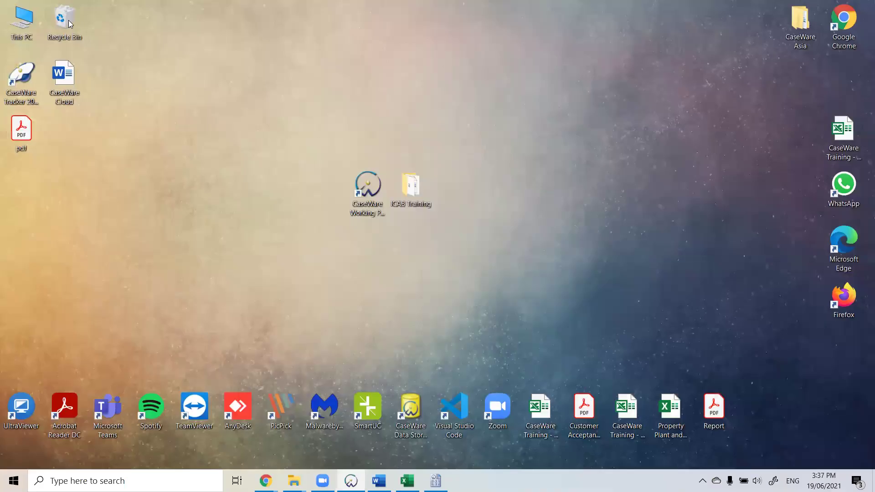
double_click(65, 20)
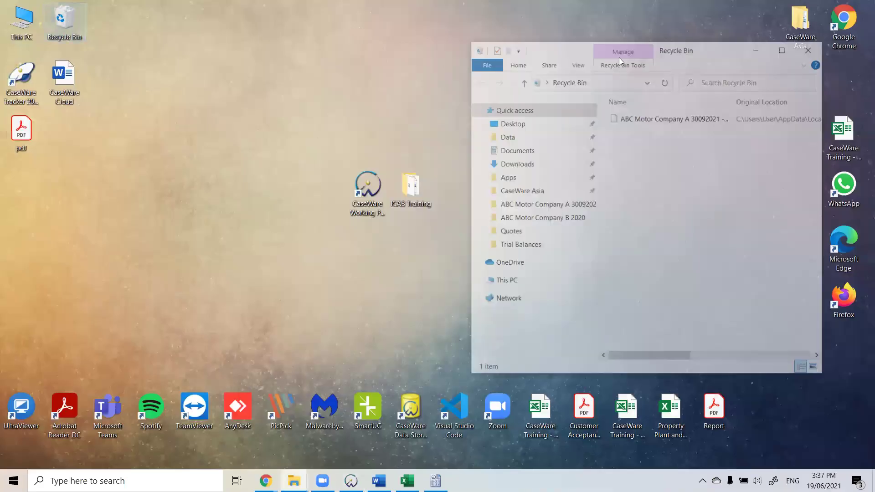
double_click(657, 58)
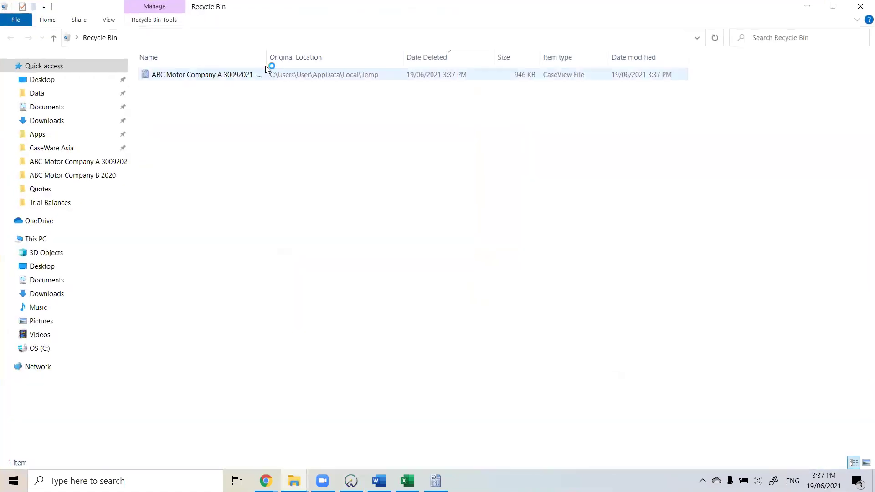
drag(267, 66, 479, 64)
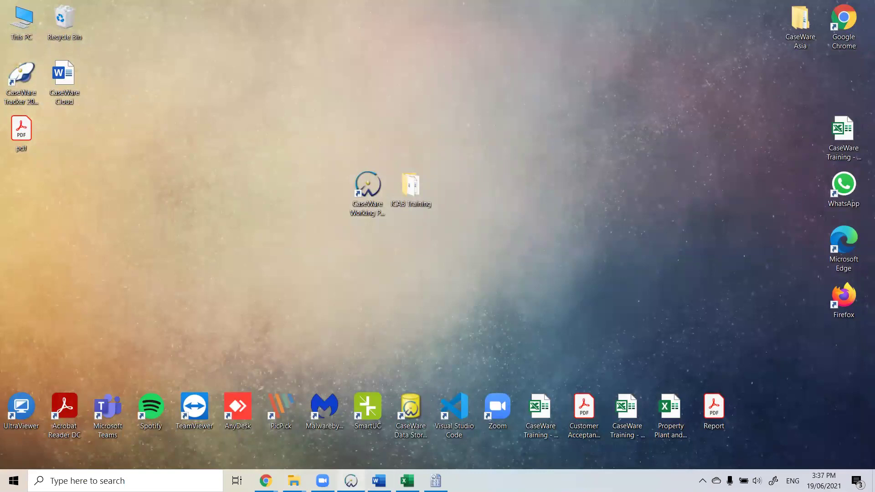
click(351, 480)
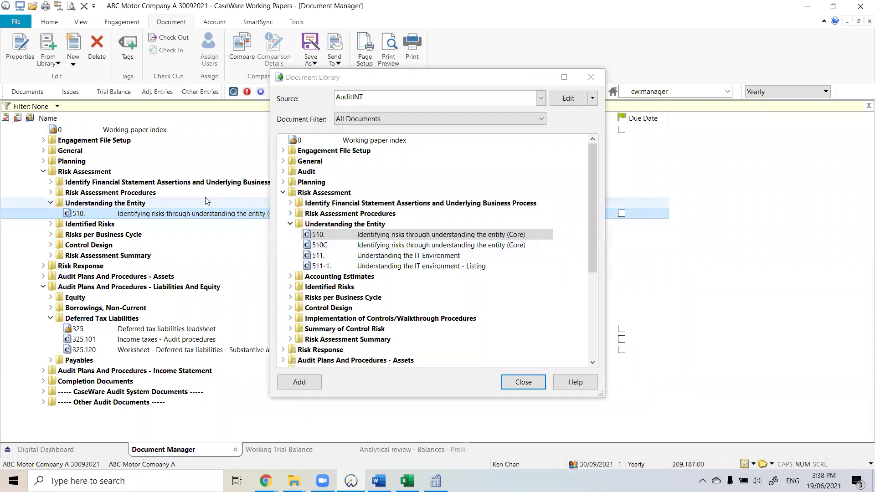
- Add 511. Understanding the IT Environment from the document library to the Understanding the Entity folder and close the library
click(346, 258)
drag(346, 258, 153, 222)
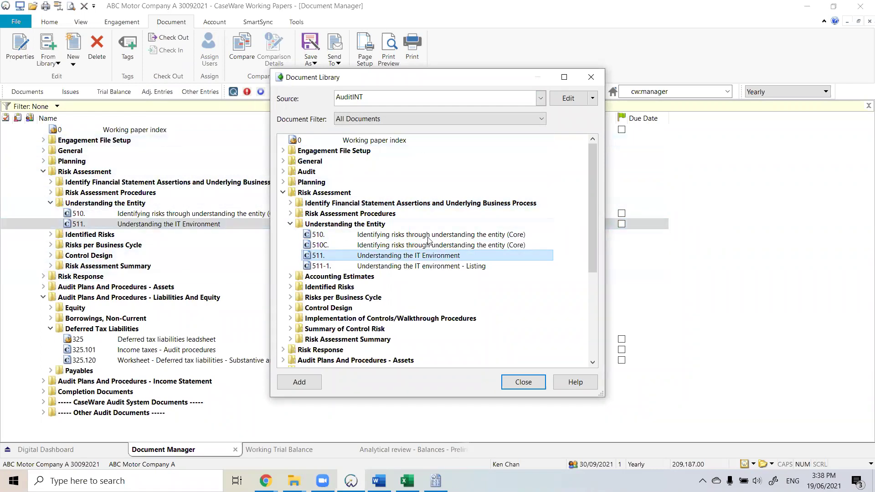
click(862, 412)
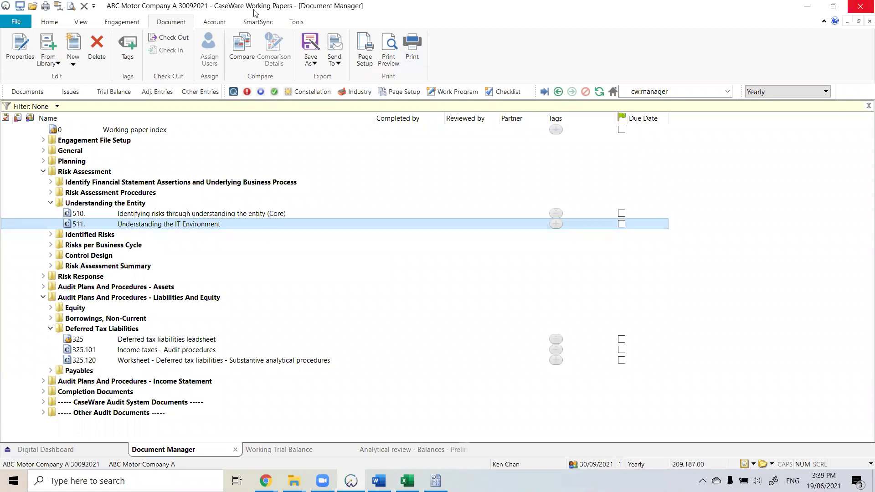
- Collapse the Liabilities And Equity audit plans and open the FSA worksheet under Identify Financial Statement Assertions and Underlying Business Process
click(296, 22)
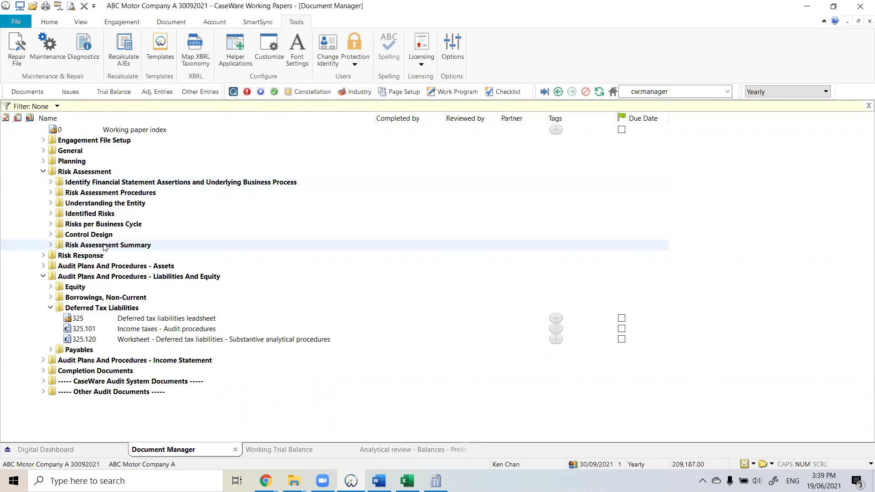
click(43, 276)
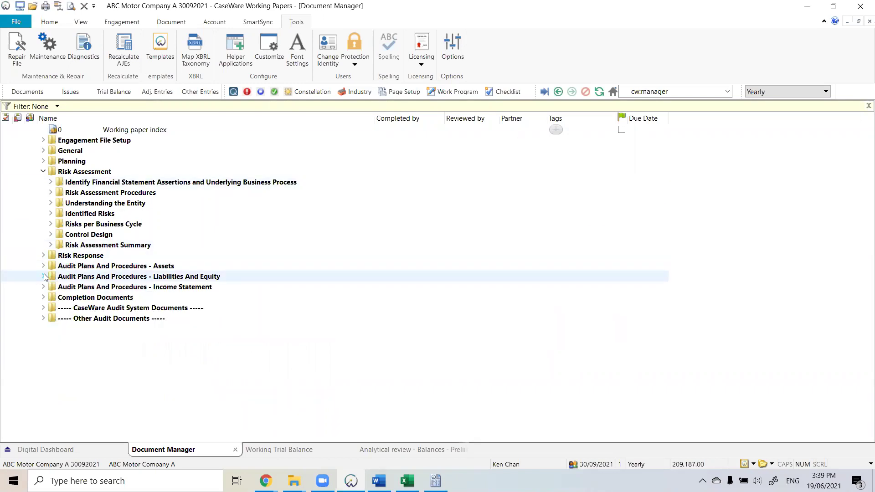
click(51, 244)
click(54, 244)
click(53, 181)
click(75, 196)
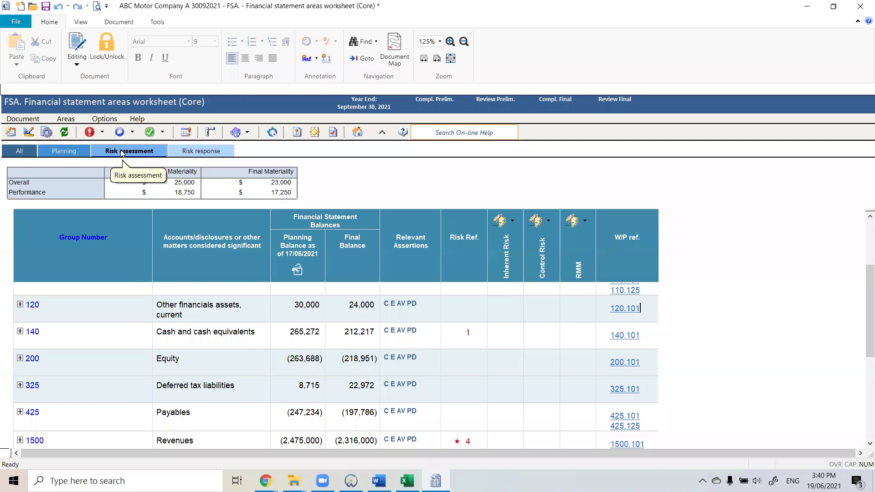
- Switch the FSA worksheet to the Risk response view, reopen it and reduce its zoom to 100%
click(190, 153)
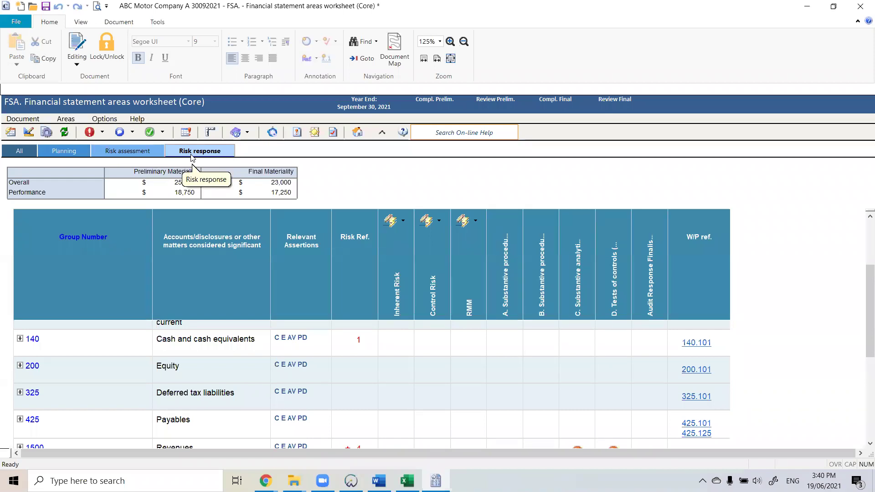
scroll(367, 388, up, 3)
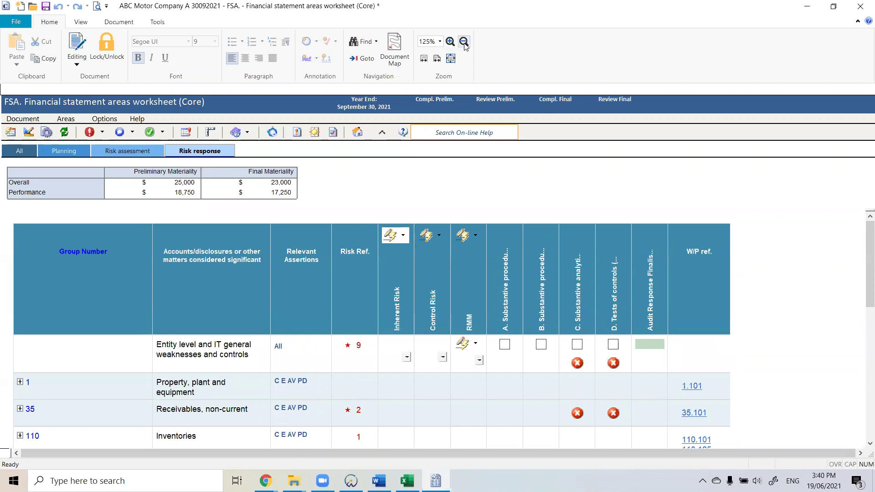
click(439, 41)
click(433, 88)
click(363, 136)
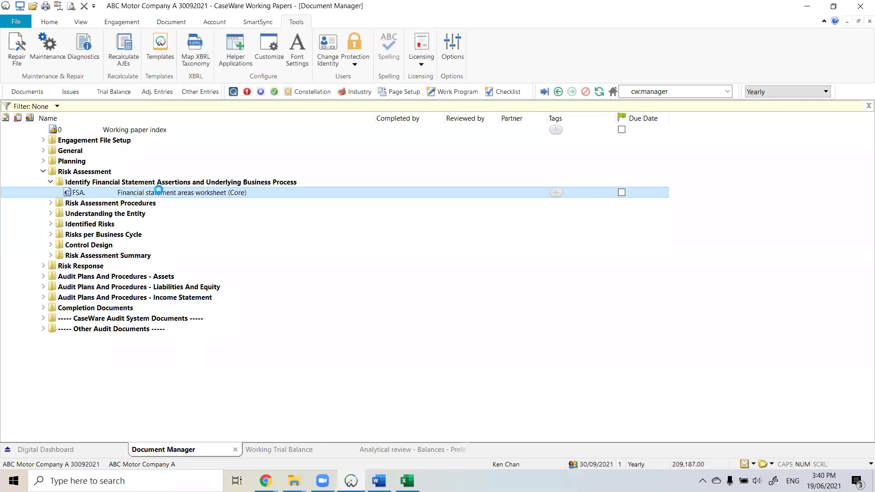
double_click(160, 193)
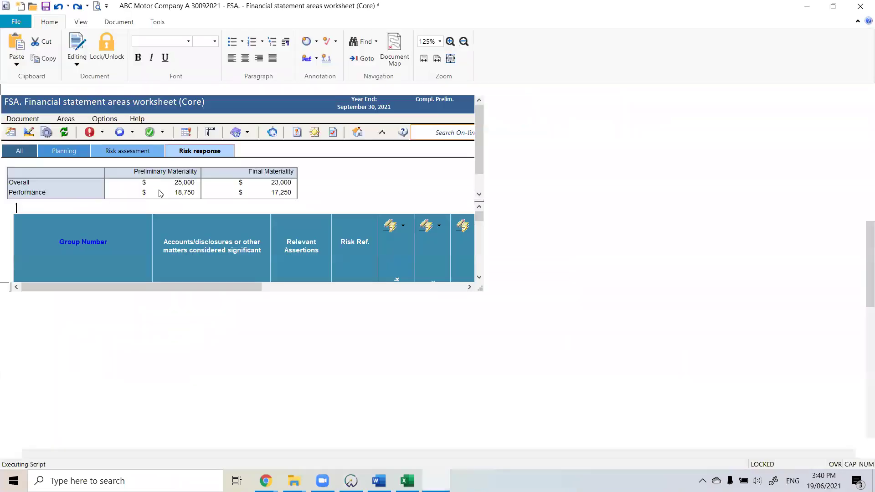
click(464, 42)
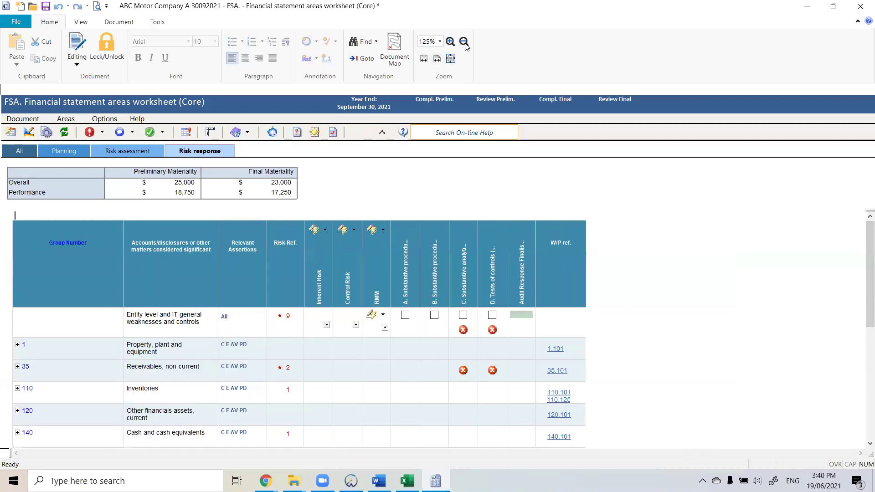
- Expand group 35, Receivables, non-current, by assertion in the Risk response view and open its referenced working paper 35.101
click(712, 281)
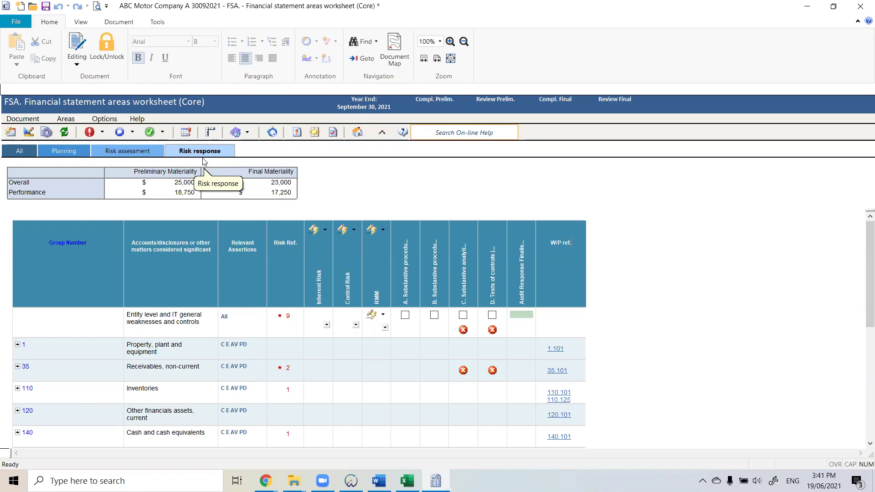
click(85, 318)
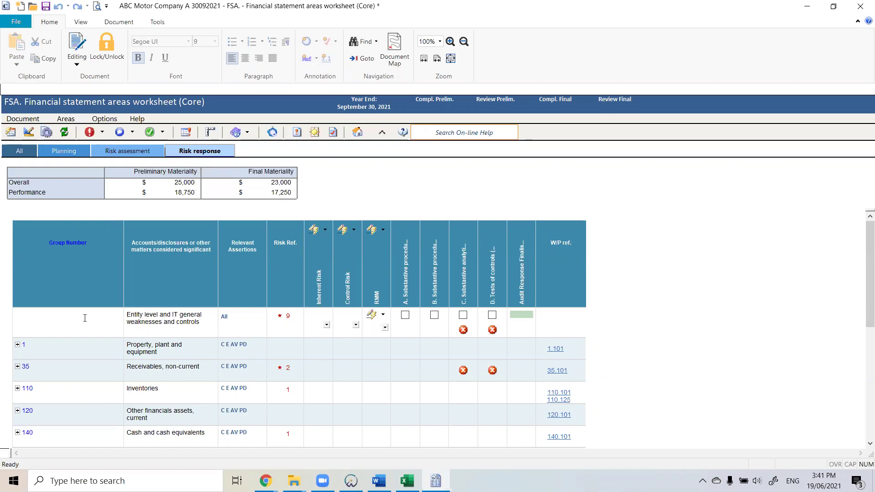
click(17, 367)
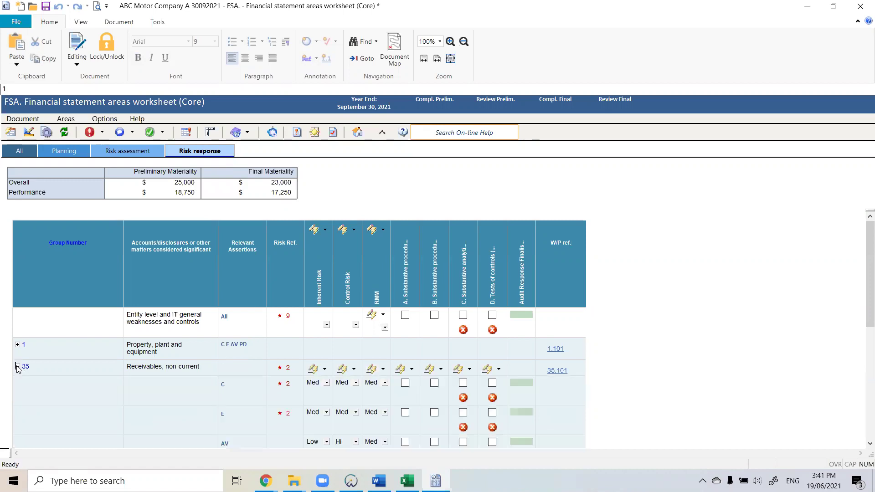
scroll(54, 368, down, 1)
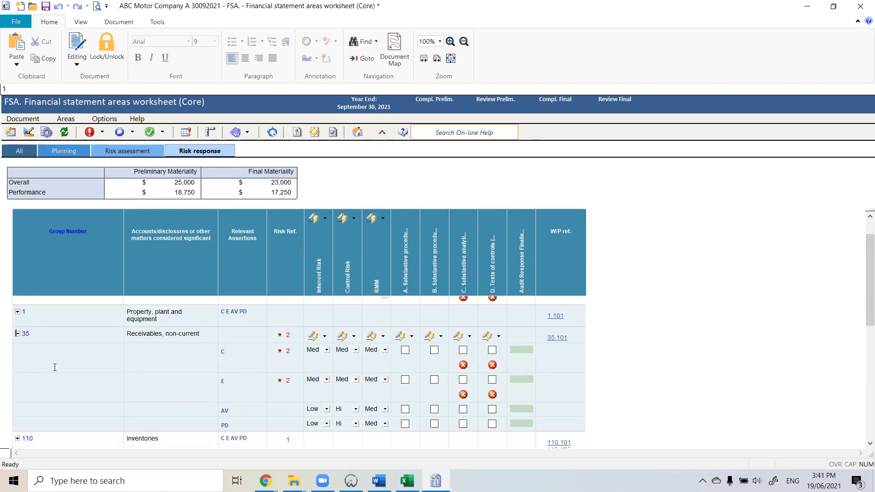
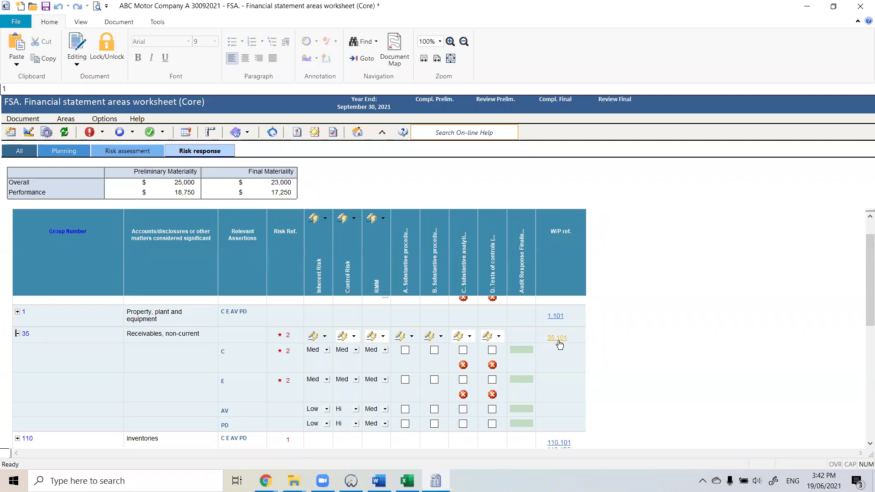
click(558, 338)
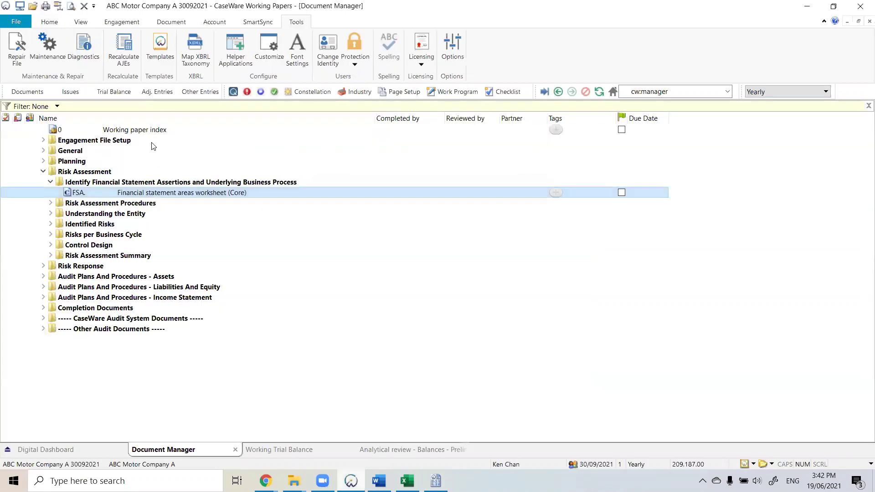
- Locate 35.101 Loans and advances receivable - Audit procedures in the Document Manager under the Assets audit plans, Receivables, Non-Current
click(43, 171)
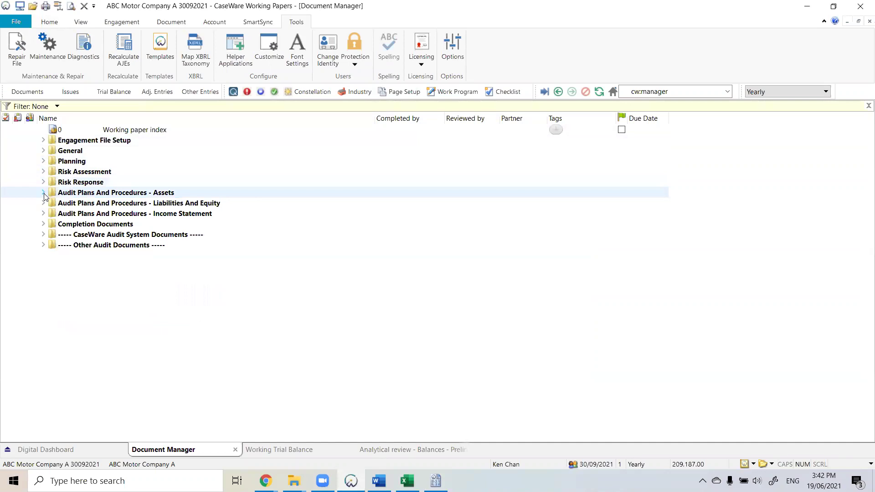
click(43, 193)
click(49, 214)
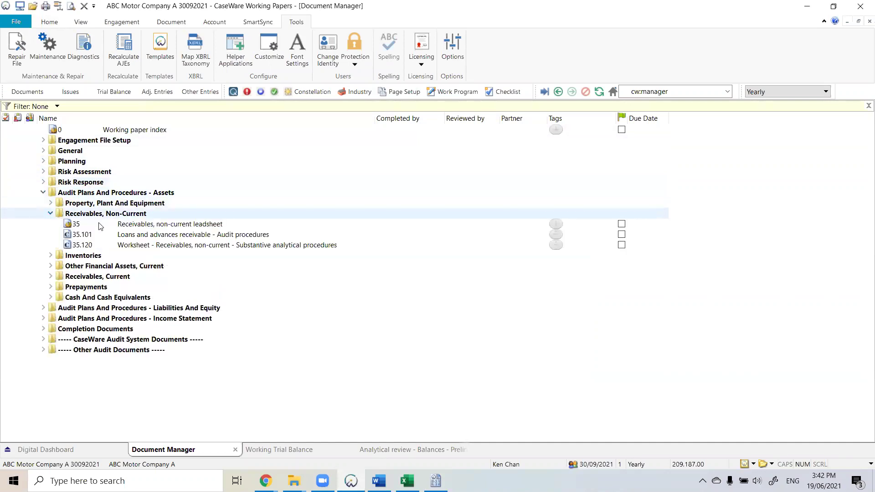
click(104, 236)
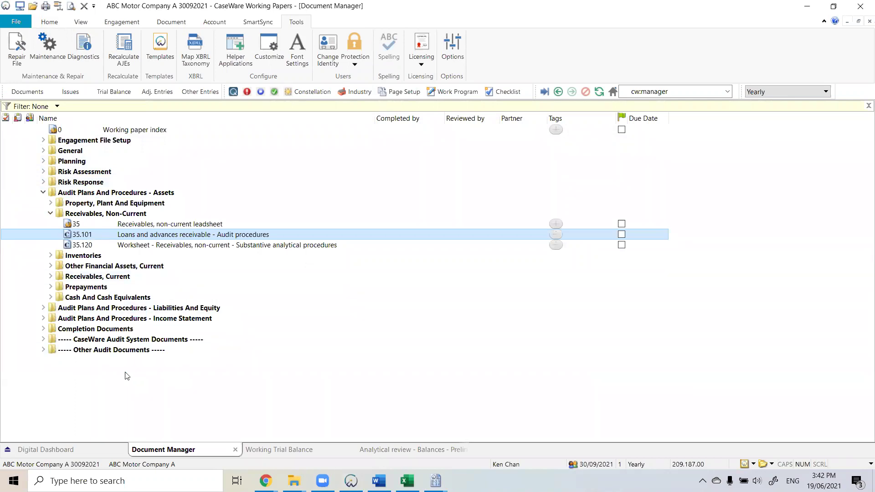
- Look up 35.101 among the Assets mappings on the Digital Dashboard, moving and enlarging the list, and close it
click(88, 449)
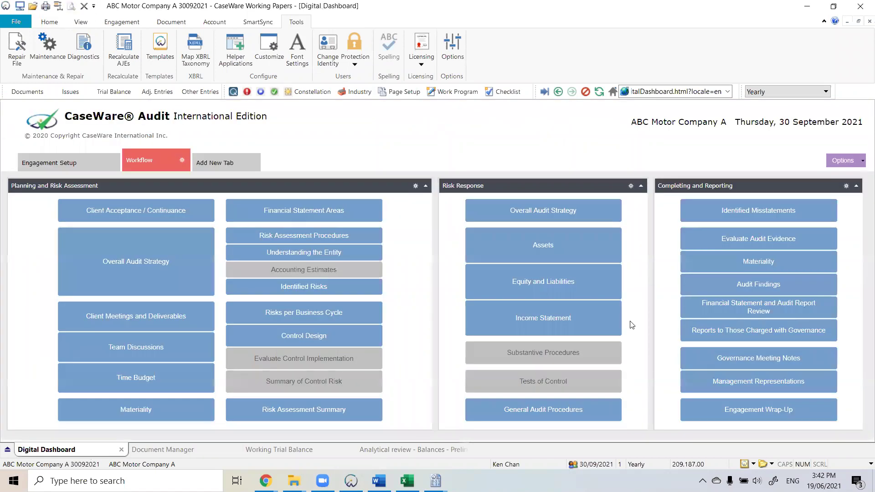
click(574, 247)
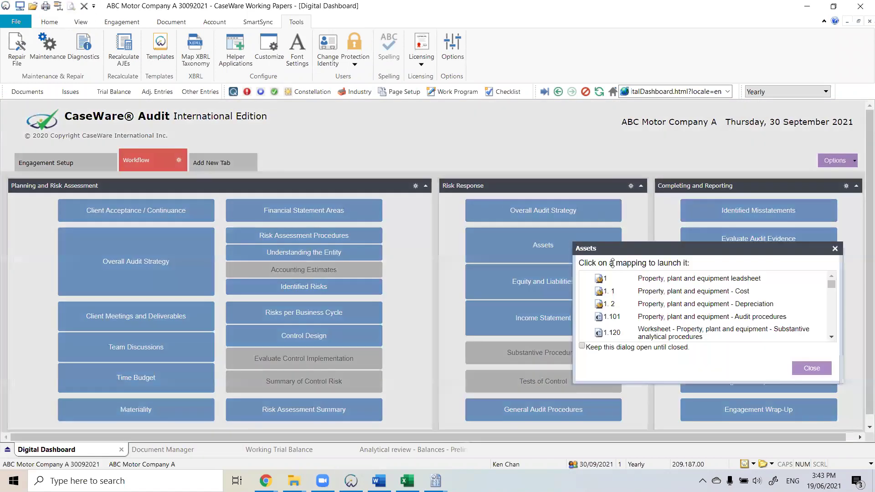
drag(641, 247, 303, 107)
drag(506, 236, 583, 324)
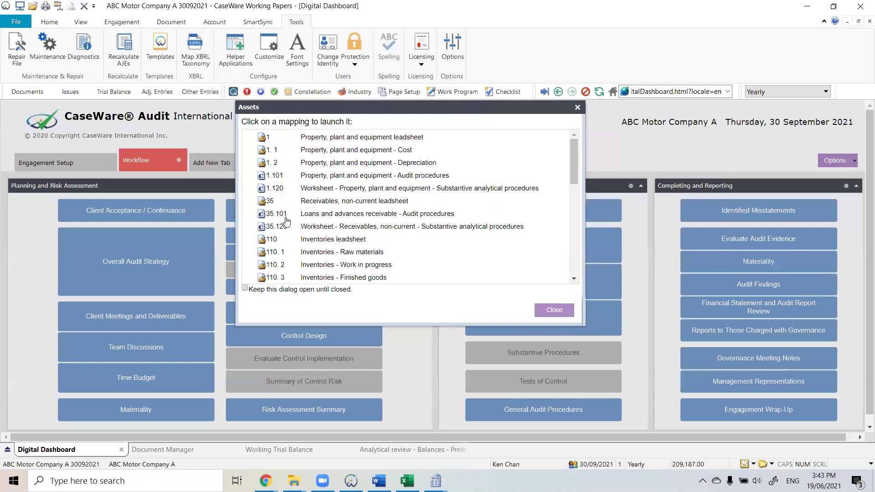
click(549, 311)
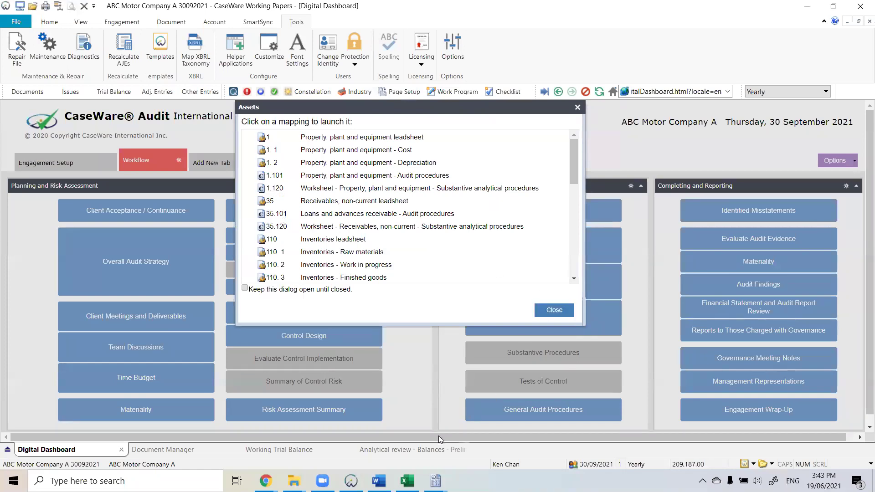
- Switch to the open 35.101 Loans and advances receivable audit procedures document
mouse_move(435, 481)
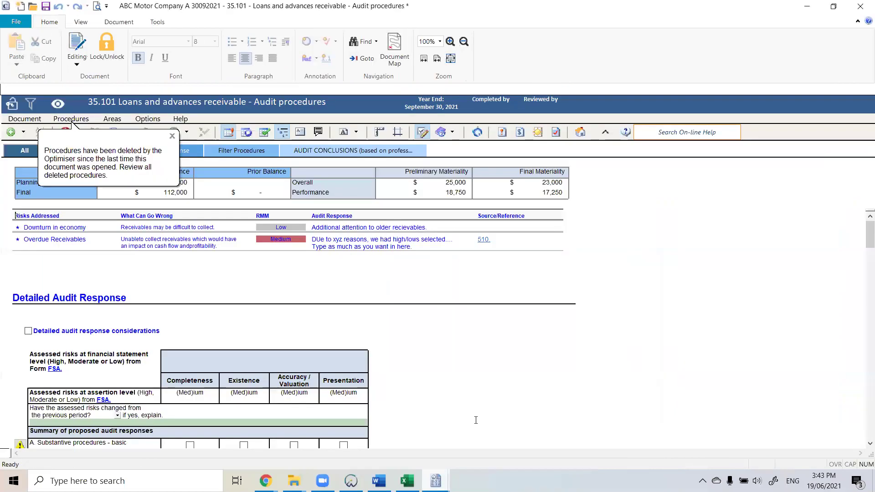
click(475, 420)
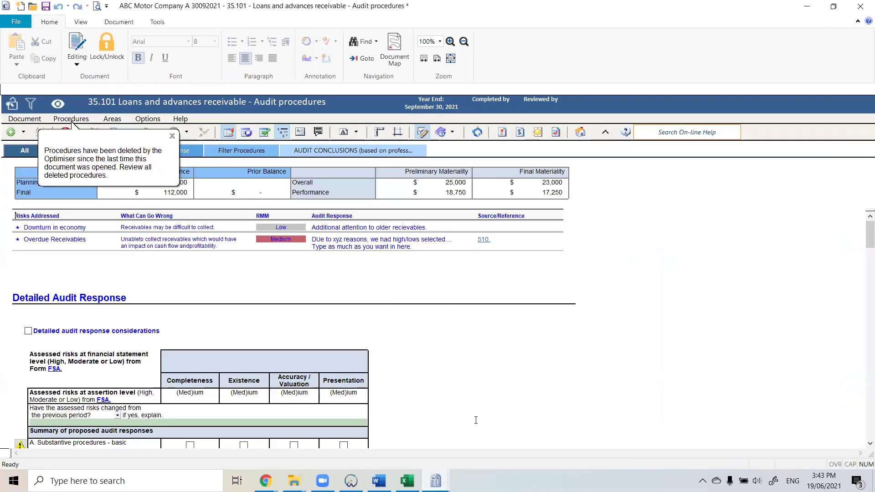
- Dismiss the notice about deleted procedures in 35.101 and examine the assessed risks and summary of proposed audit responses in Detailed Audit Response
click(172, 136)
scroll(522, 358, down, 1)
scroll(523, 358, down, 3)
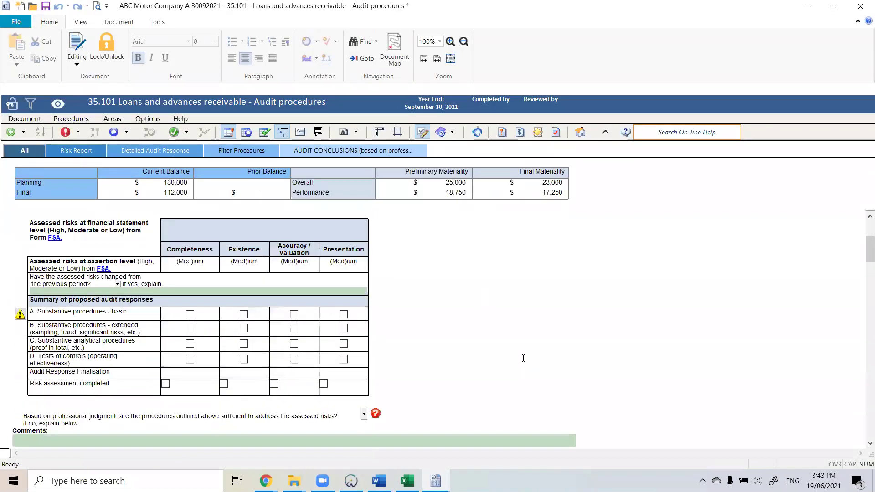
scroll(523, 358, down, 5)
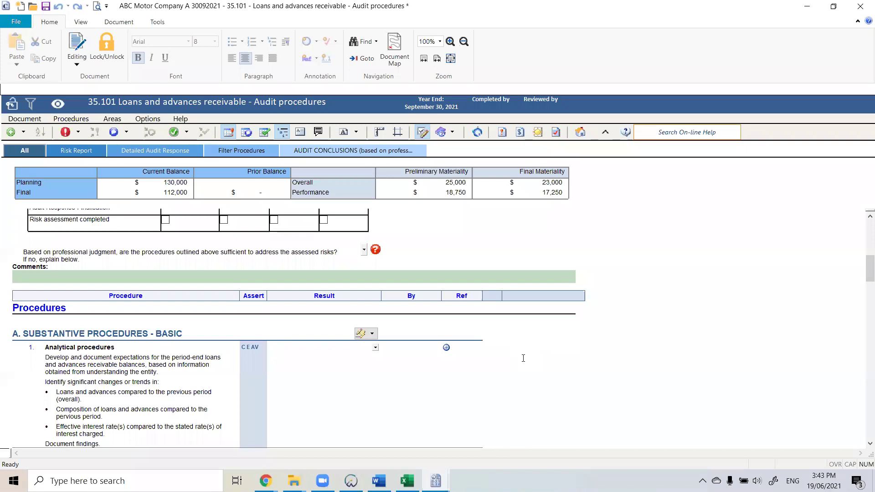
scroll(180, 363, down, 1)
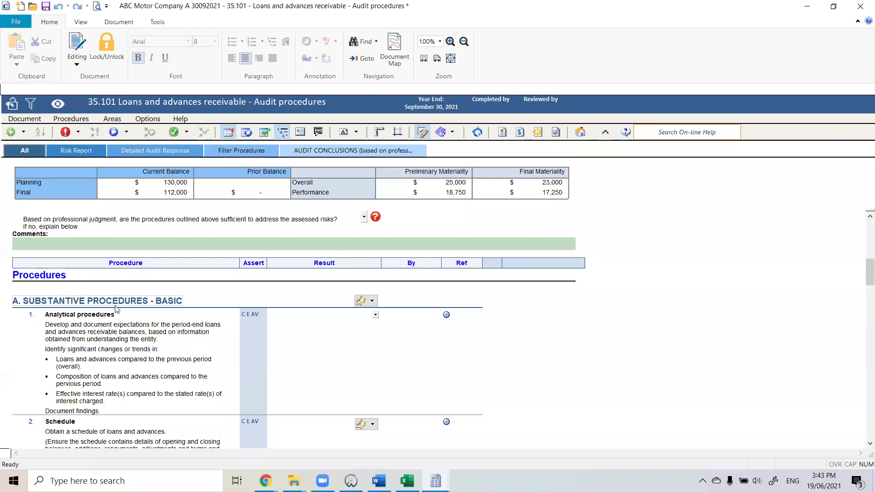
scroll(117, 309, up, 4)
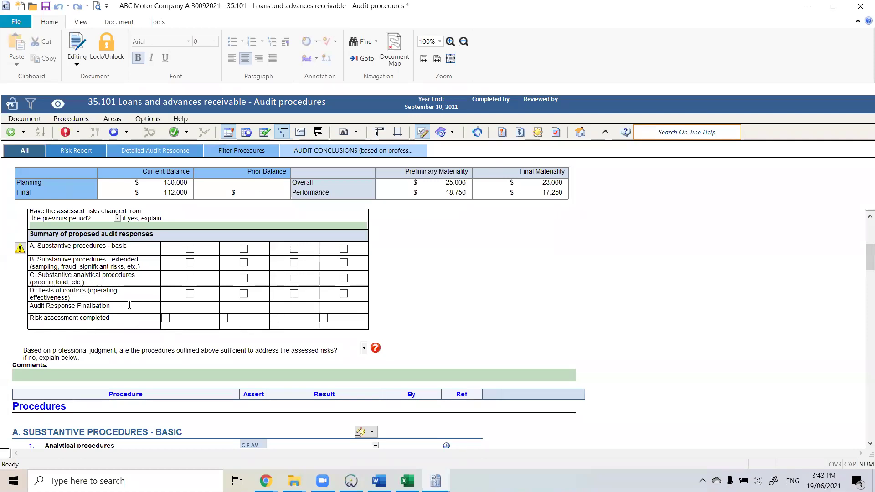
- Review the 35.101 procedures from A. Substantive Procedures - Basic through Audit Plan Completion and Audit Conclusions, and return to Risks Addressed
scroll(101, 297, down, 4)
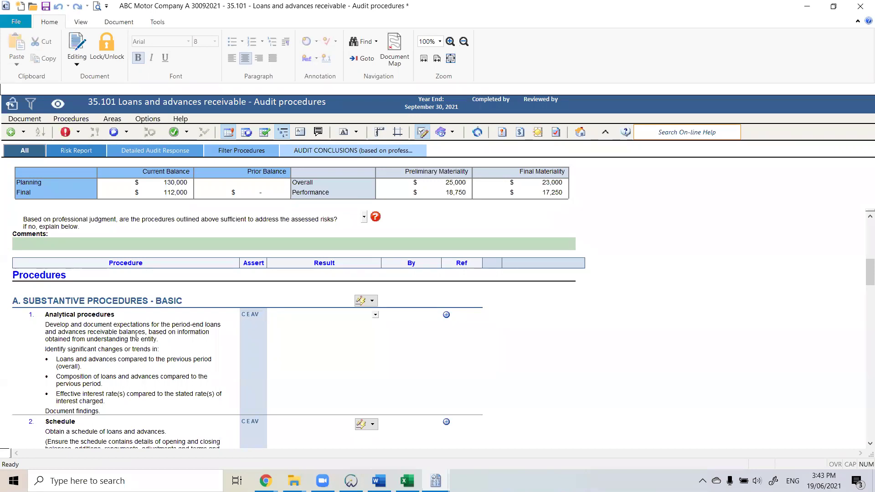
scroll(148, 318, down, 2)
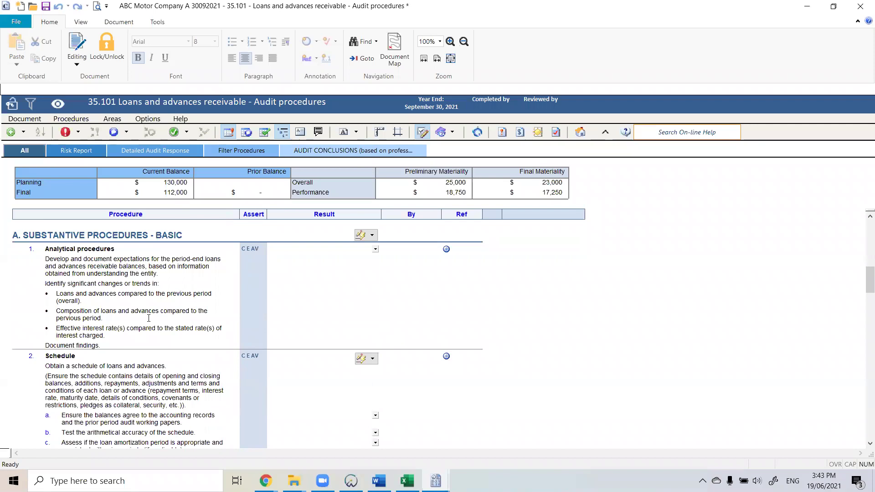
scroll(148, 318, down, 6)
scroll(149, 319, down, 15)
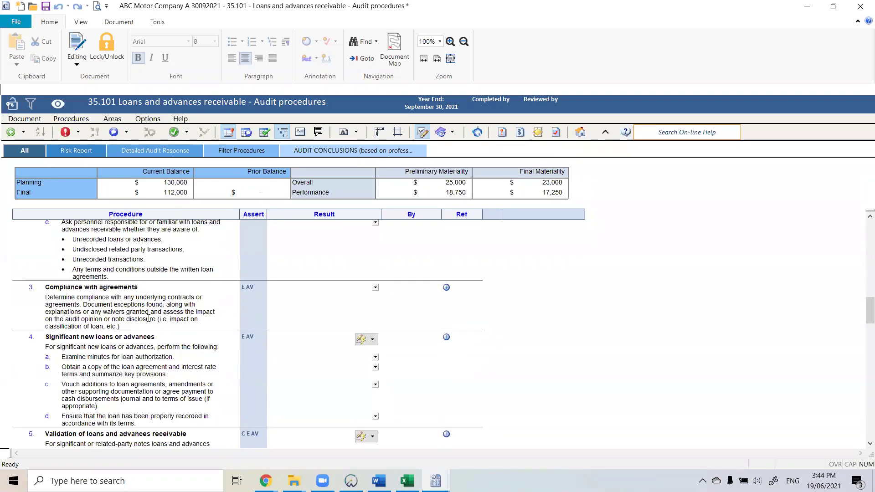
scroll(148, 318, down, 10)
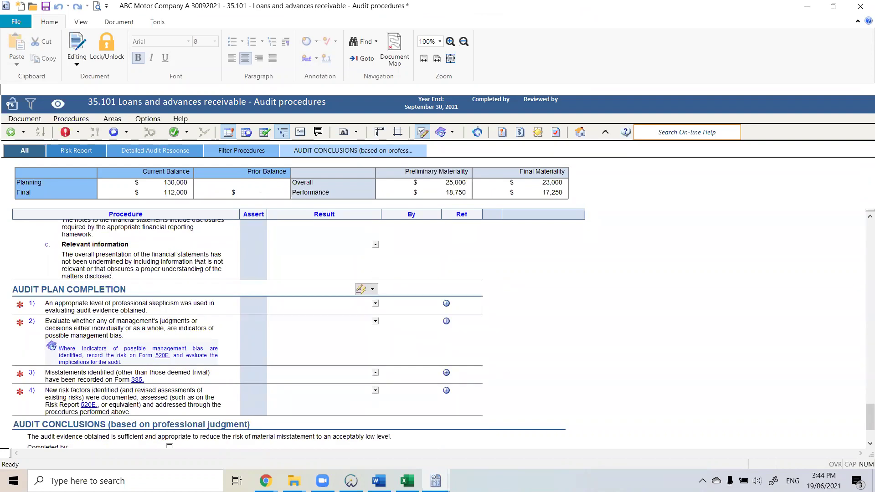
scroll(202, 274, up, 6)
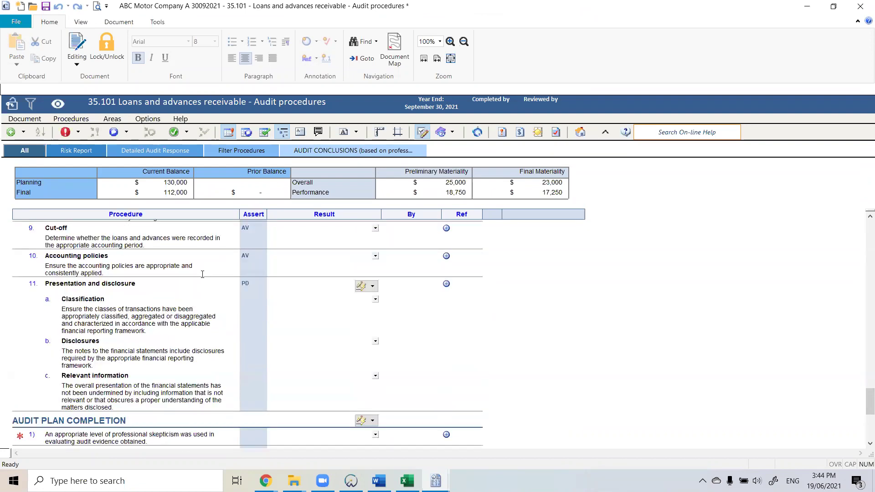
scroll(90, 320, down, 7)
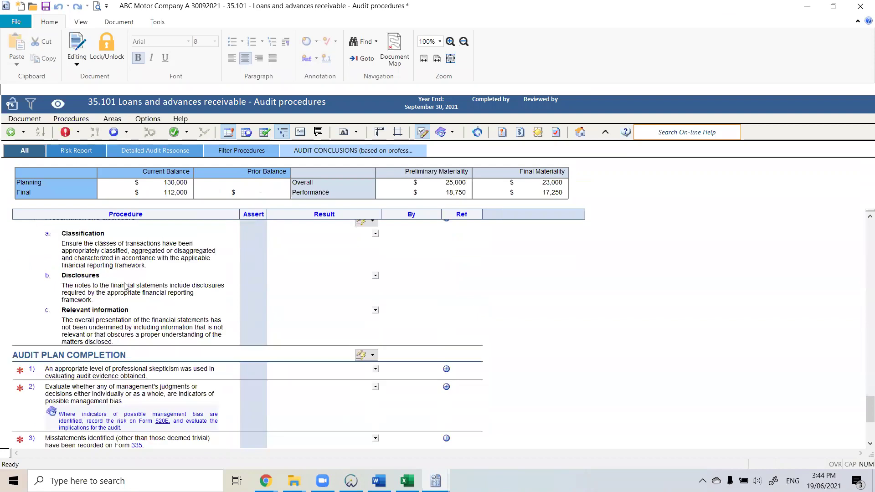
scroll(90, 328, down, 2)
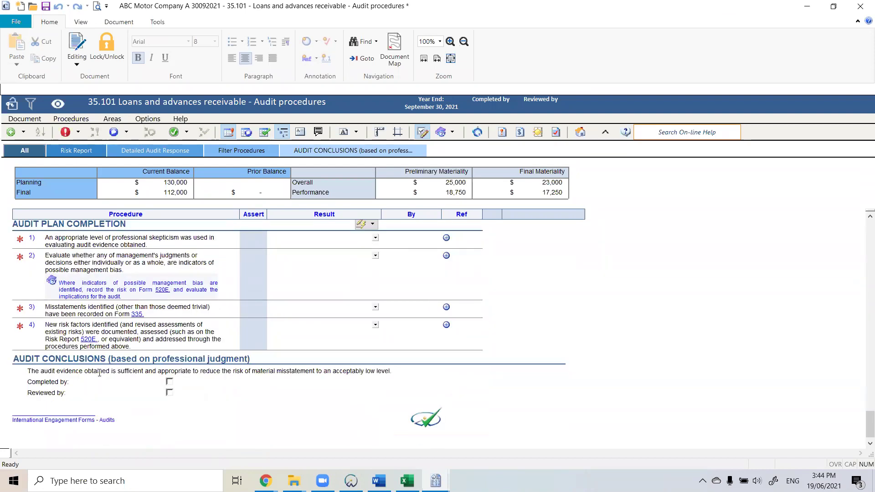
scroll(102, 364, up, 10)
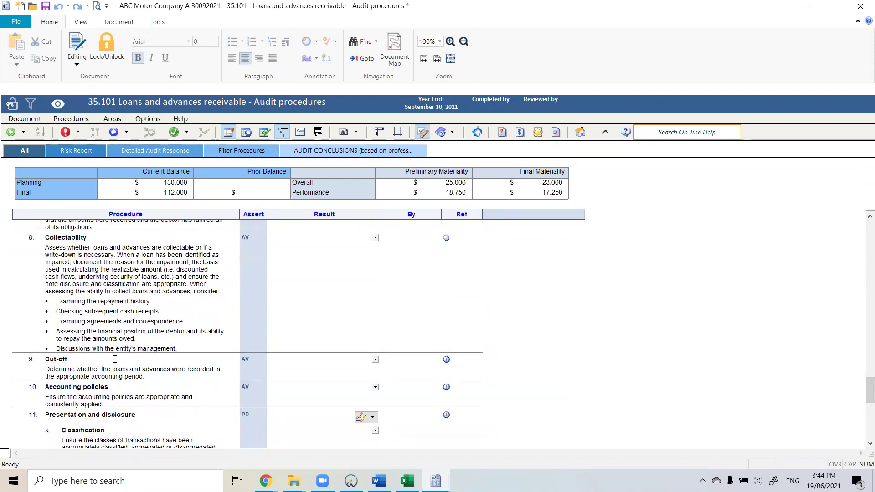
scroll(116, 359, up, 15)
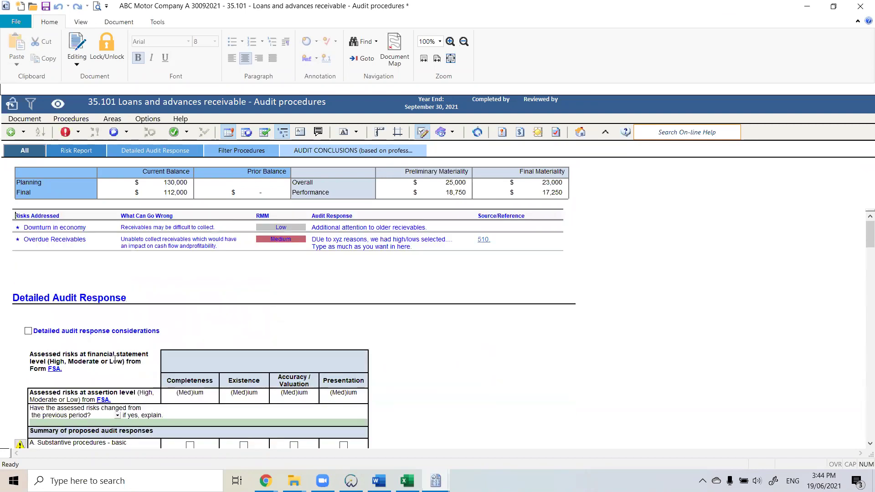
- Save and close 35.101, and in the FSA worksheet select responses A, B, C and D for the Completeness assertion of group 35
click(580, 133)
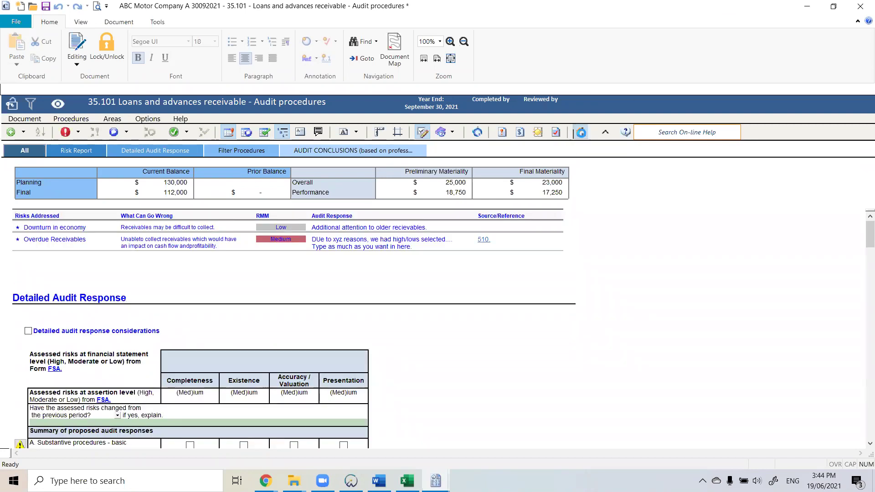
click(434, 295)
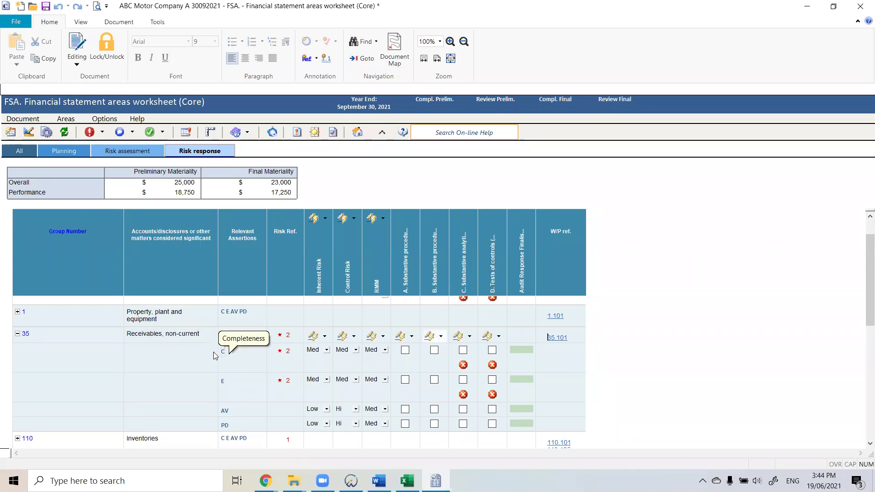
click(406, 350)
click(434, 350)
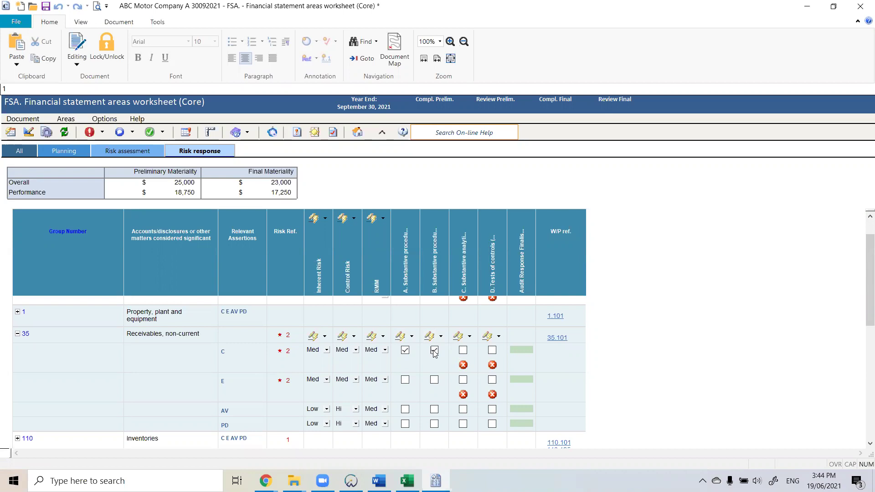
click(463, 350)
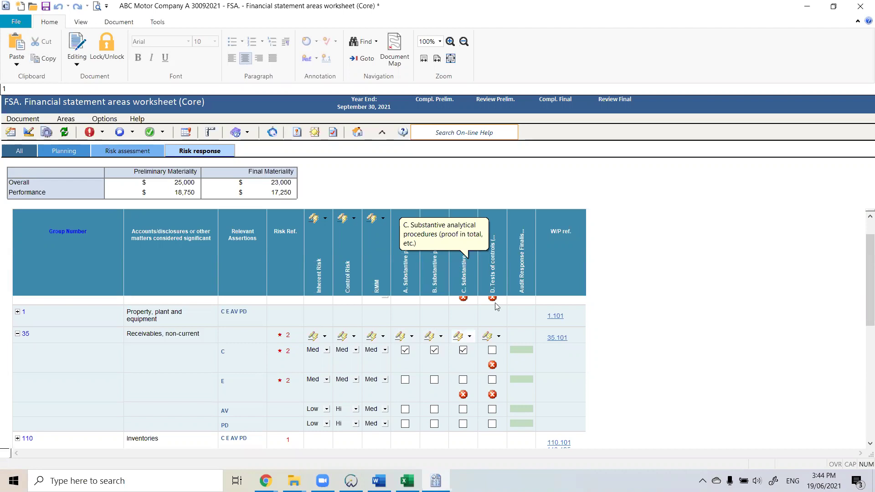
click(492, 350)
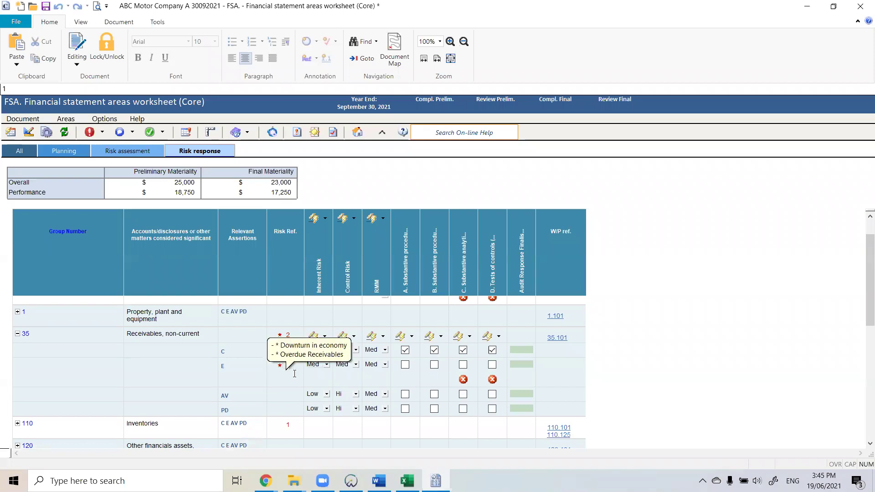
- For group 35, select responses A, C and D for Existence, and C and D for Accuracy / Valuation
mouse_move(464, 385)
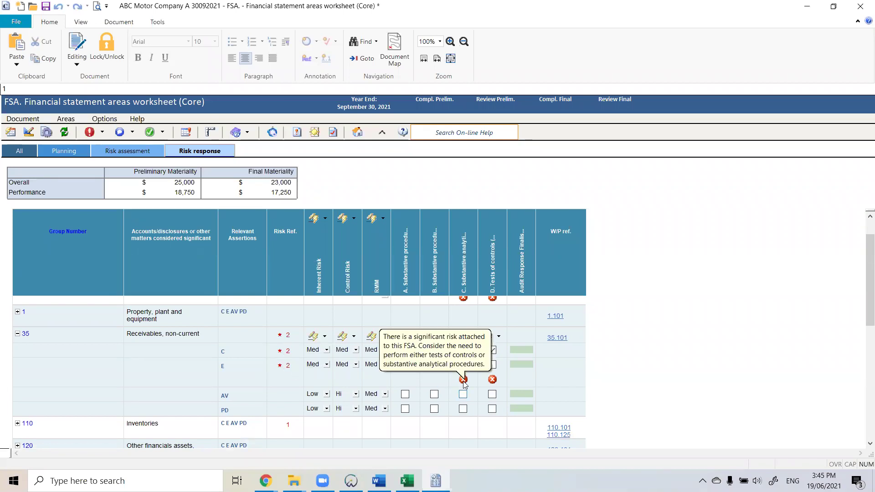
click(463, 365)
click(492, 364)
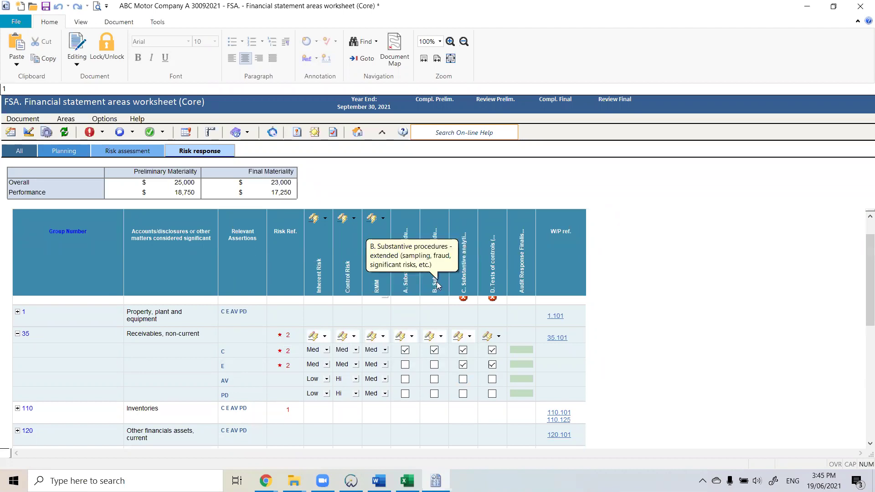
click(405, 364)
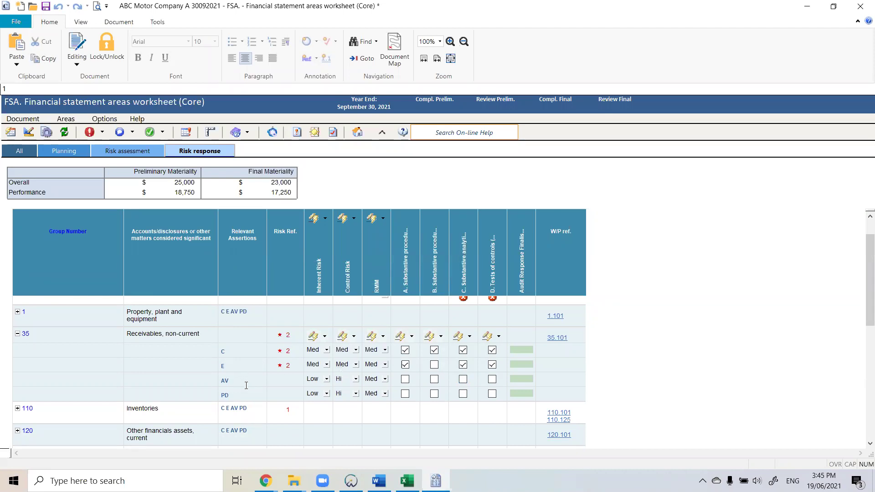
click(463, 379)
click(492, 379)
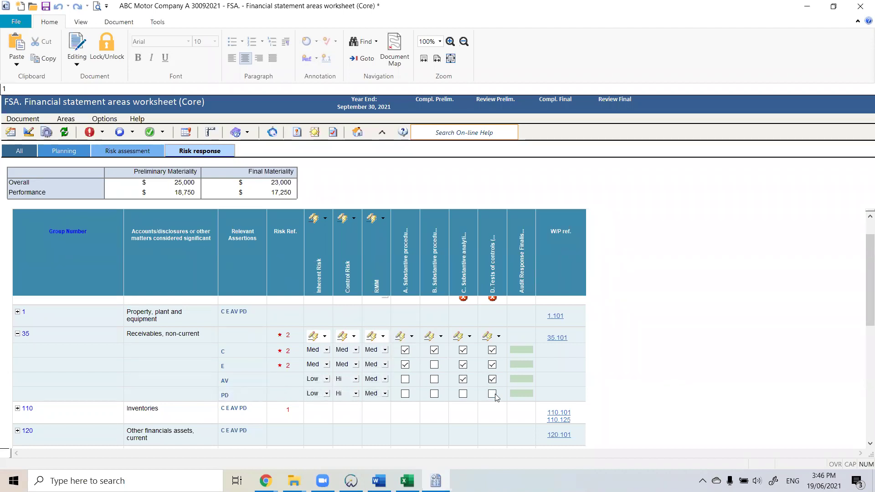
- Remove the PD - Presentation assertion from group 35, Receivables, non-current
right_click(240, 397)
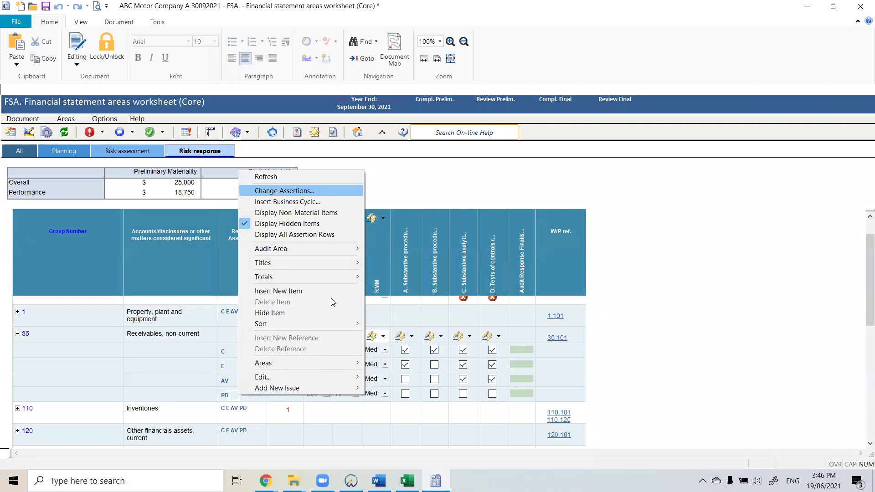
click(331, 197)
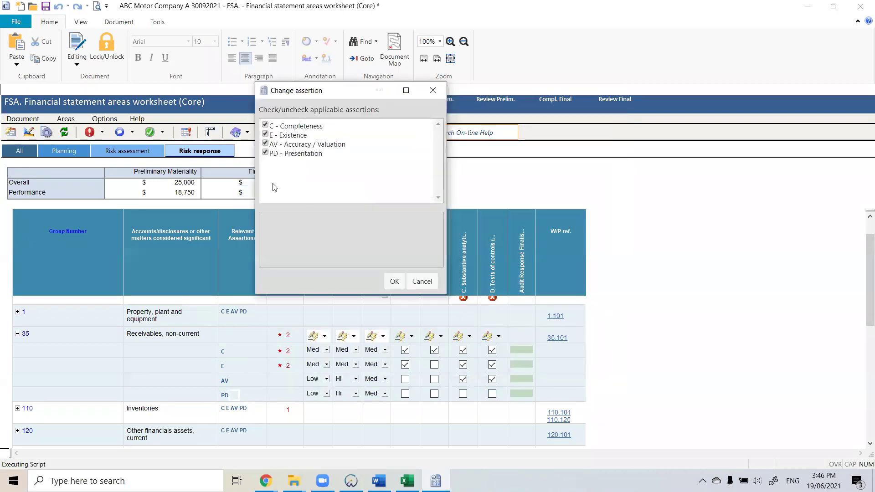
click(265, 154)
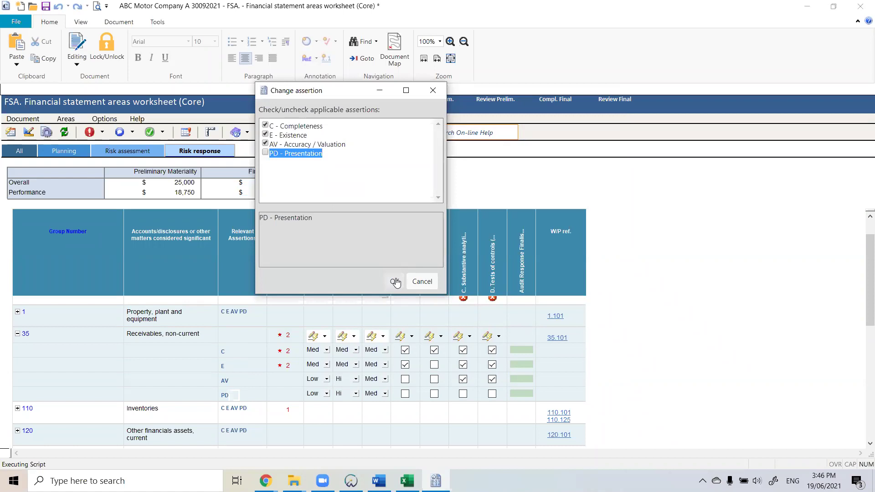
click(395, 281)
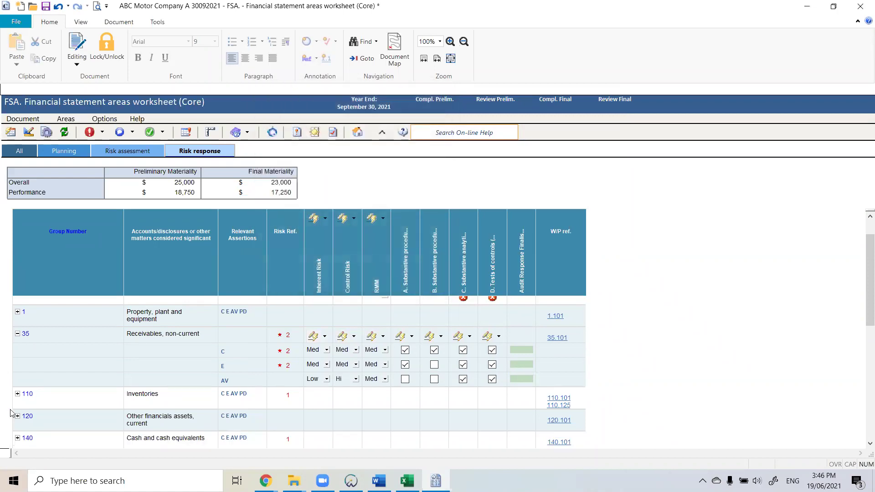
- Expand group 110, Inventories, to view its assertion rows, and collapse it
click(17, 394)
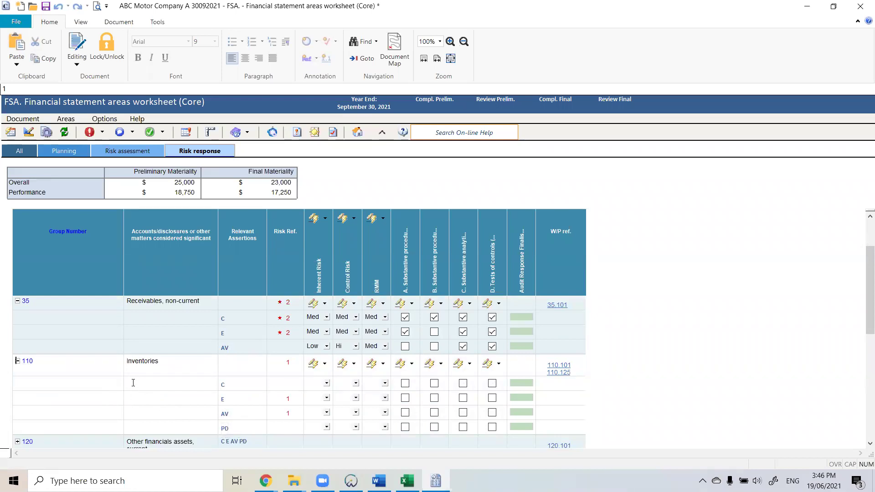
click(18, 361)
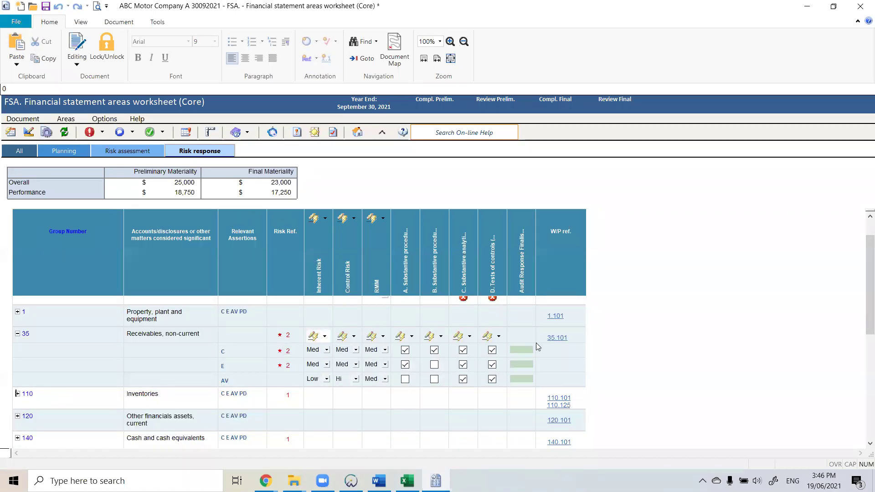
- Open 35.101 from group 35, view the selectable extended substantive procedures without adding any, and save and close the document
click(565, 338)
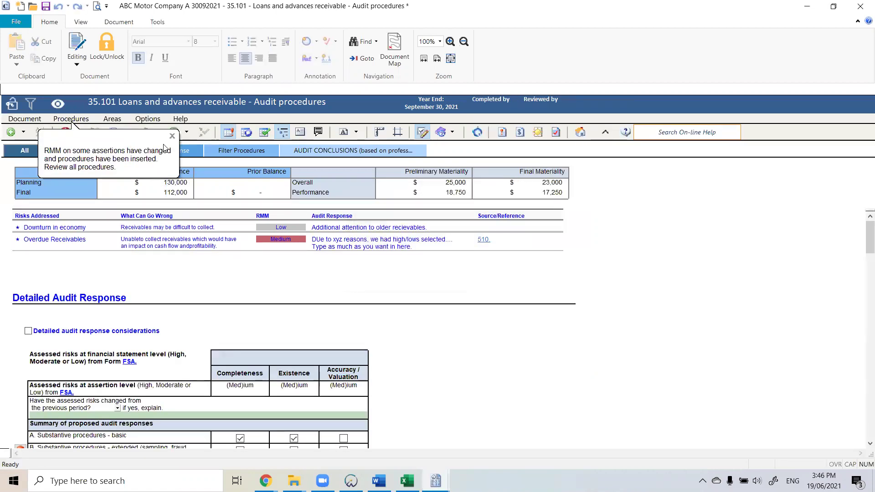
scroll(239, 261, down, 3)
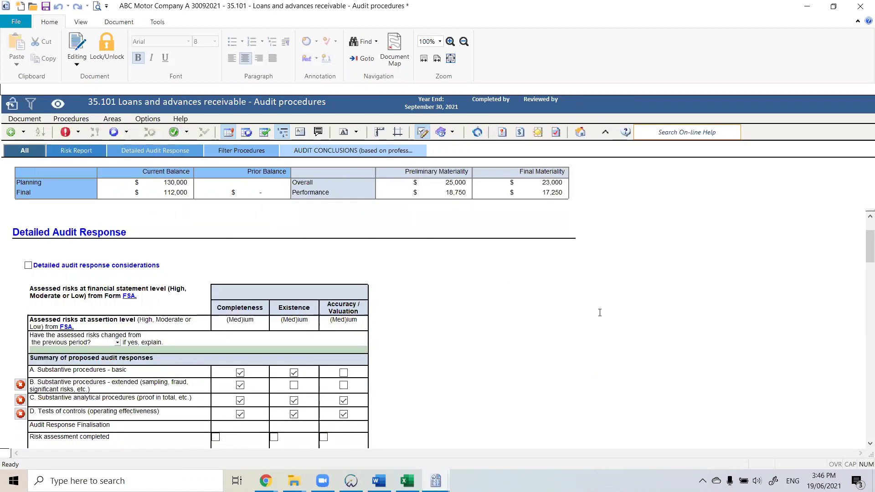
click(20, 386)
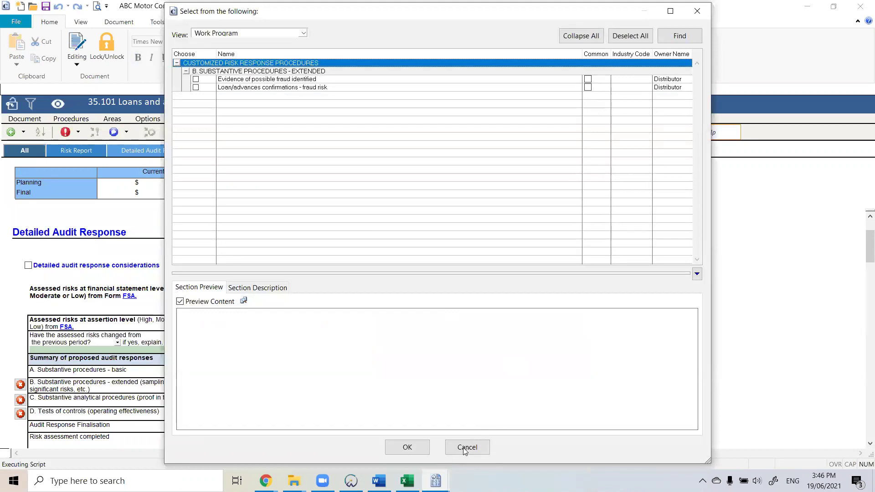
click(465, 450)
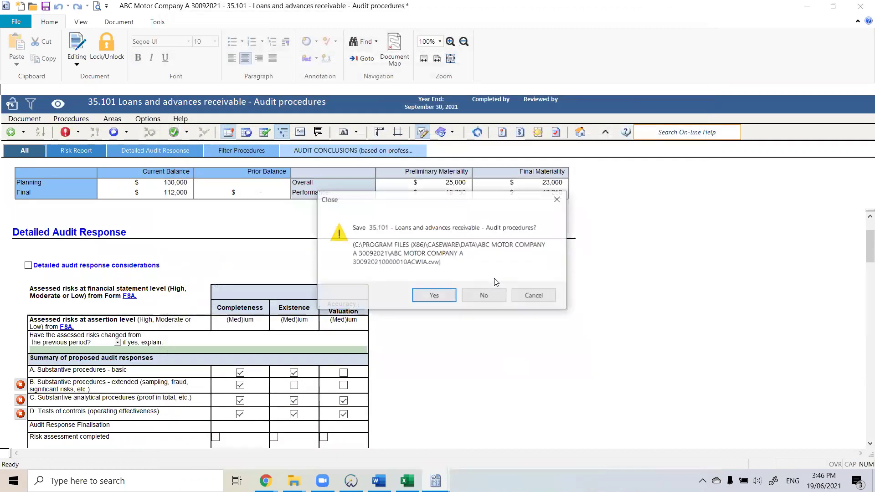
click(452, 297)
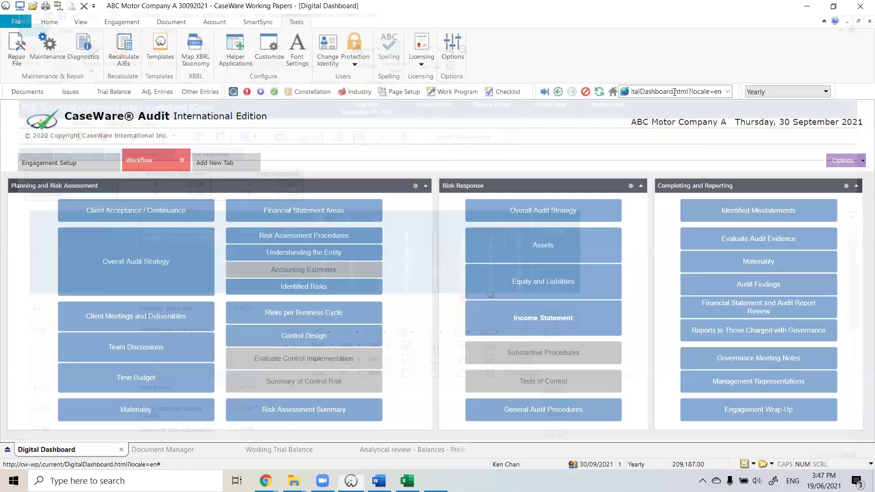
- Try to open the FSA worksheet from the Digital Dashboard by its document reference "fsa.", and close that tab
click(674, 92)
text(fas.)
key(Return)
text(fsa.)
key(Return)
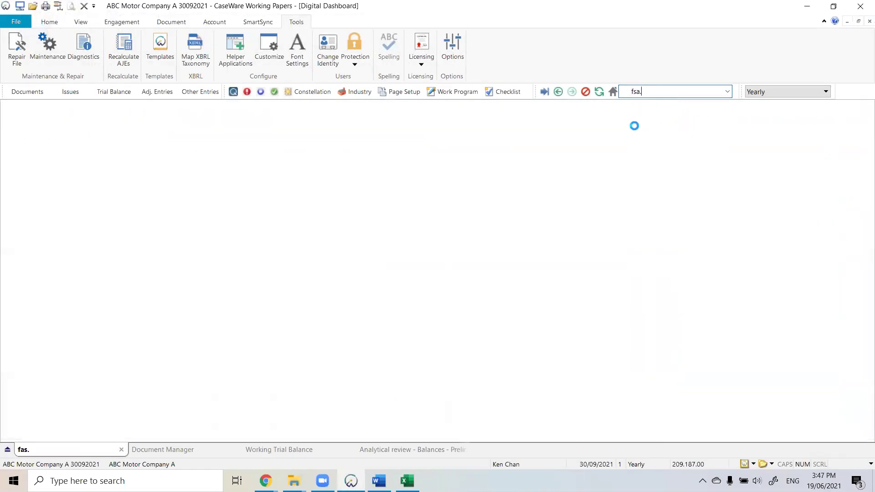
click(121, 449)
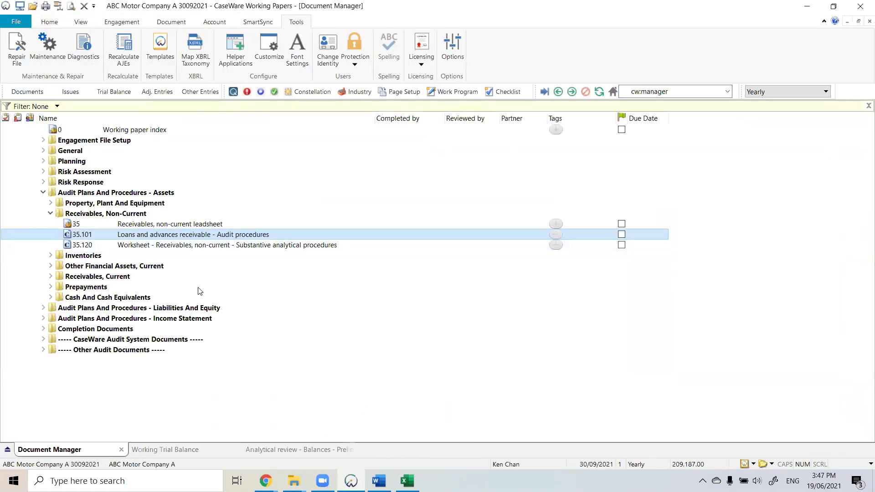
- Return to the open 35.101 document, bring up the selectable extended substantive procedures, and close the selection without adding any
click(436, 480)
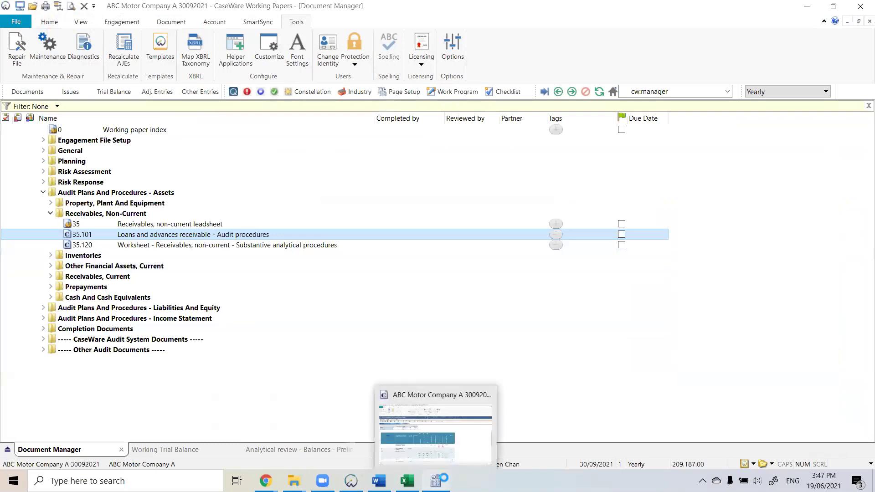
scroll(671, 299, down, 1)
click(562, 337)
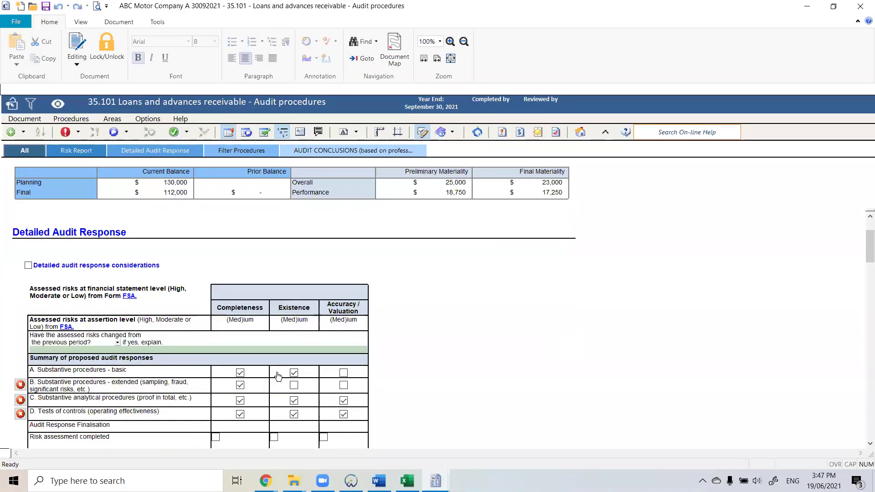
scroll(278, 376, down, 1)
click(20, 352)
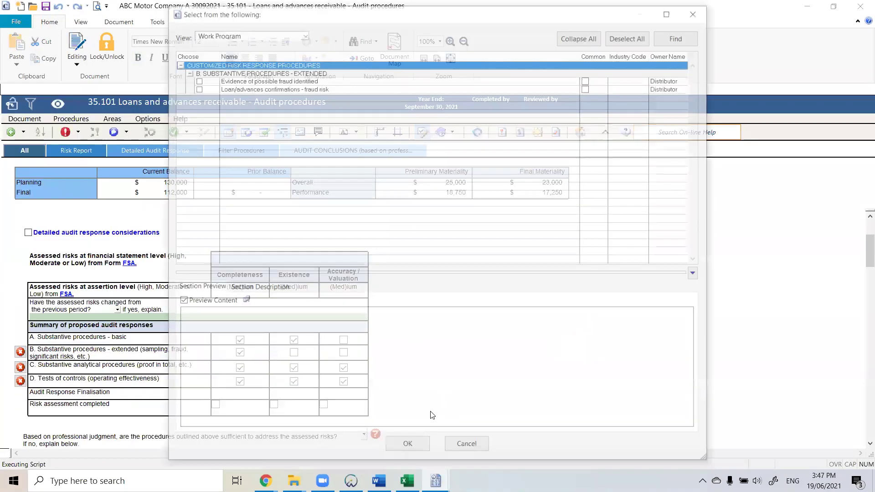
click(461, 441)
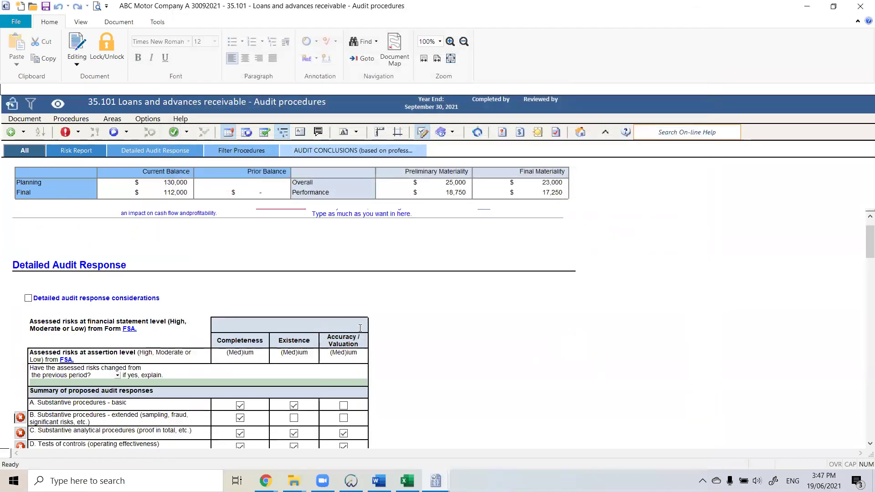
- Examine the basic substantive procedures in 35.101 and the assertions each one covers, comparing them with the summary of proposed audit responses
scroll(360, 328, down, 10)
scroll(405, 326, down, 12)
scroll(404, 326, up, 20)
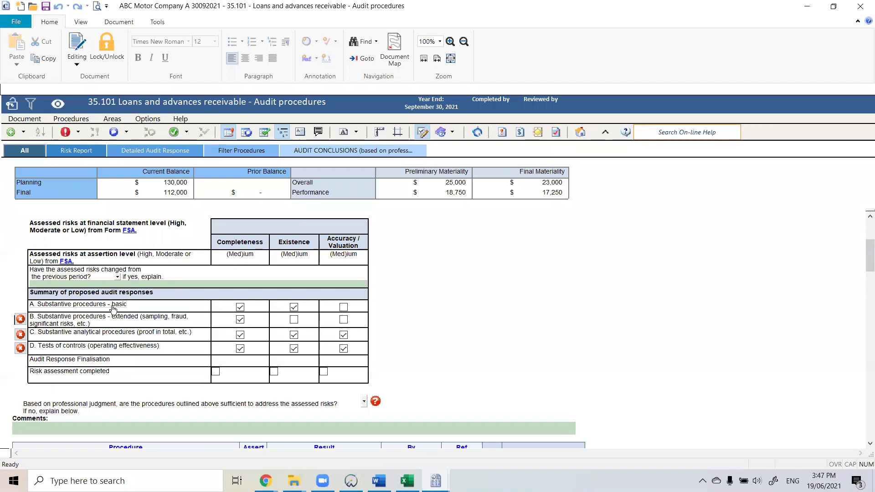
scroll(256, 315, down, 4)
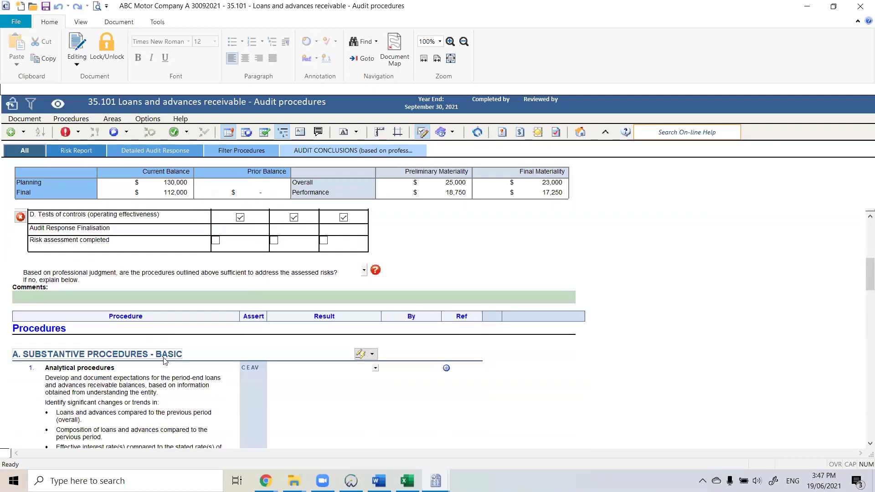
scroll(205, 359, down, 1)
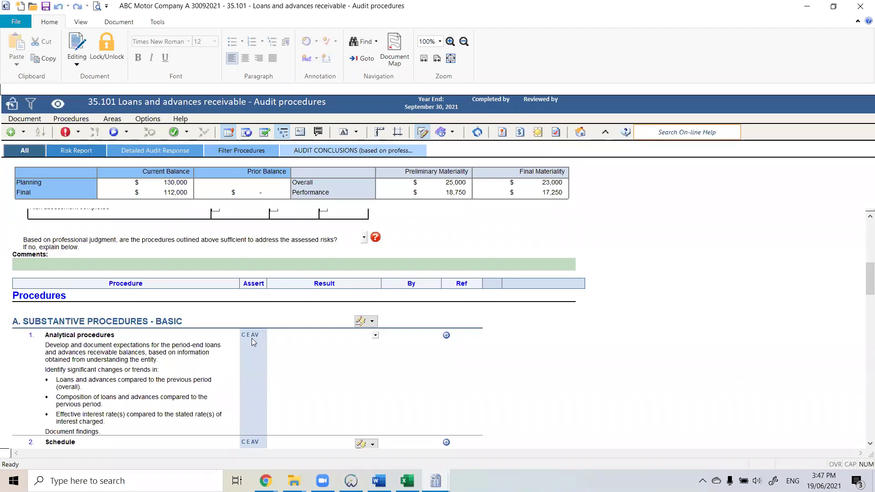
scroll(253, 342, down, 6)
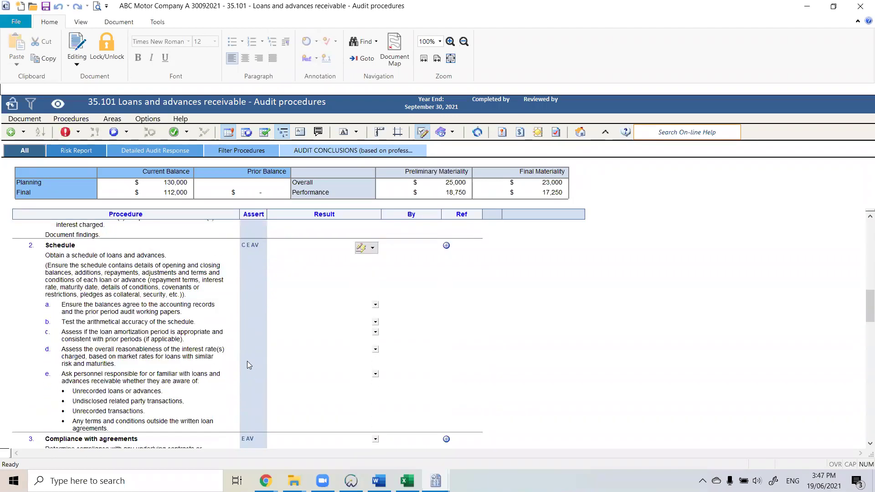
scroll(247, 364, down, 3)
scroll(177, 362, down, 2)
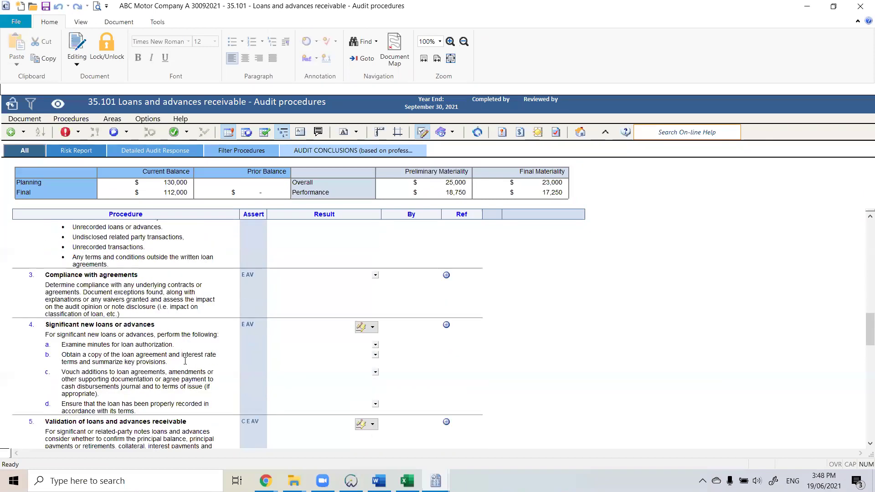
scroll(185, 361, up, 12)
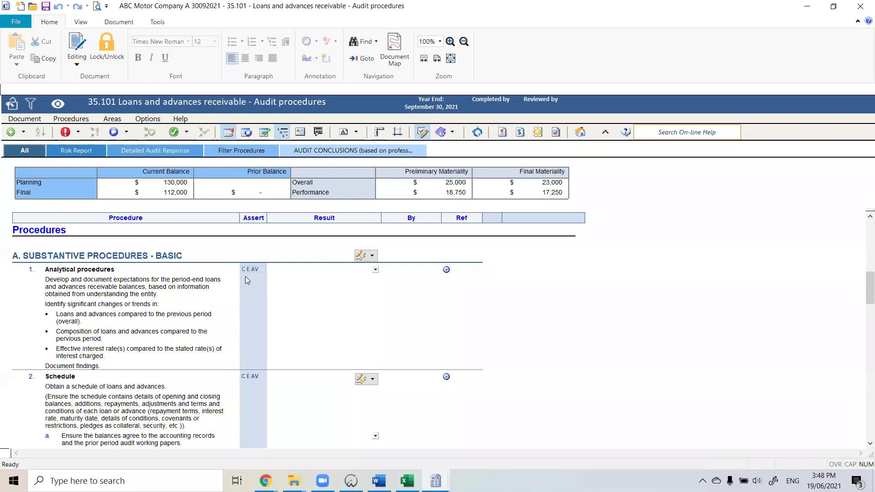
scroll(250, 287, down, 10)
scroll(250, 288, down, 7)
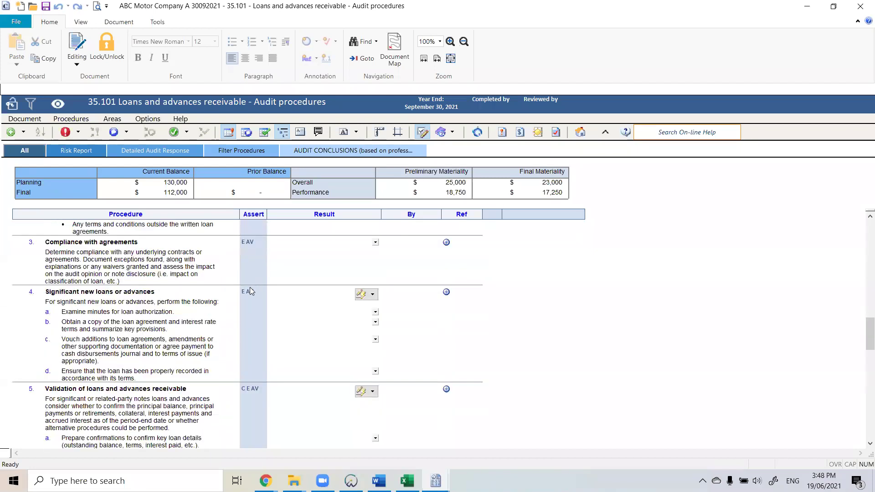
scroll(250, 287, down, 6)
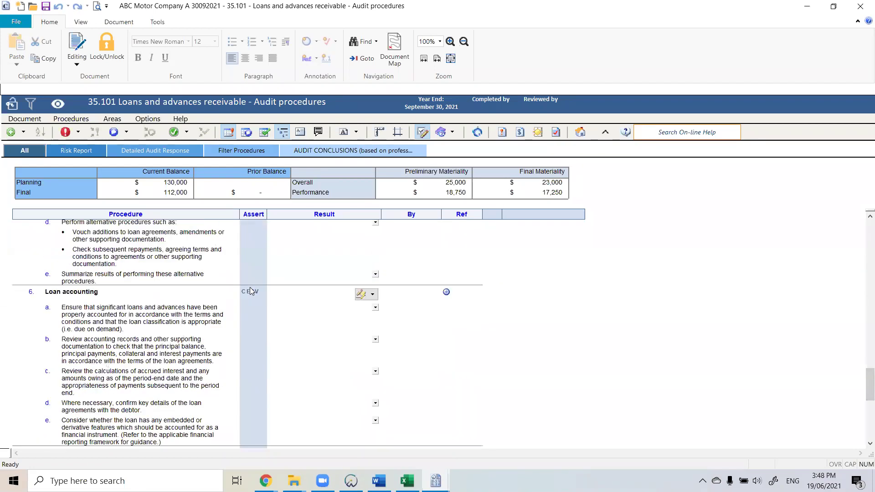
scroll(250, 287, up, 6)
scroll(250, 287, up, 20)
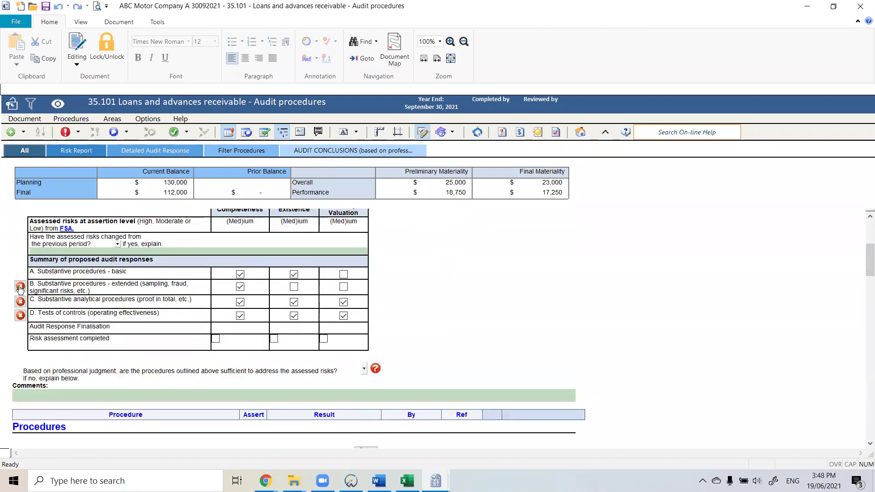
- Preview and add the extended substantive procedures "Evidence of possible fraud identified" and "Loan/advances confirmations - fraud risk" to 35.101
mouse_move(20, 288)
scroll(129, 324, up, 1)
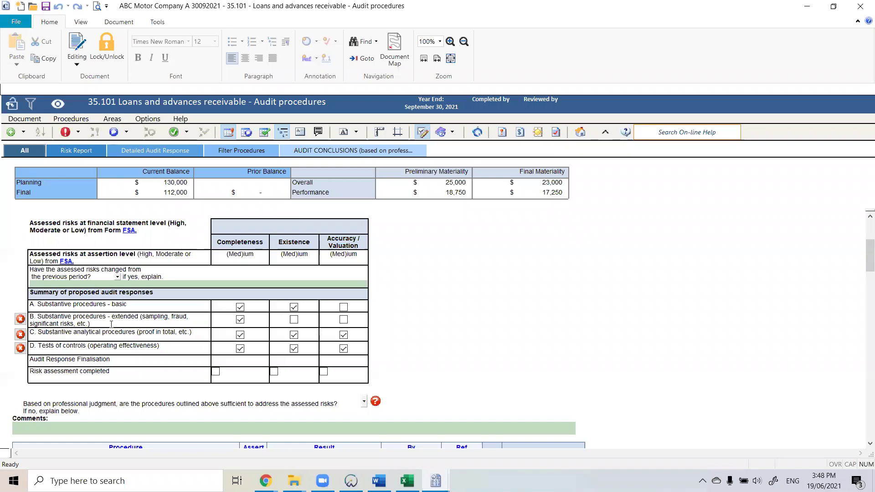
click(20, 319)
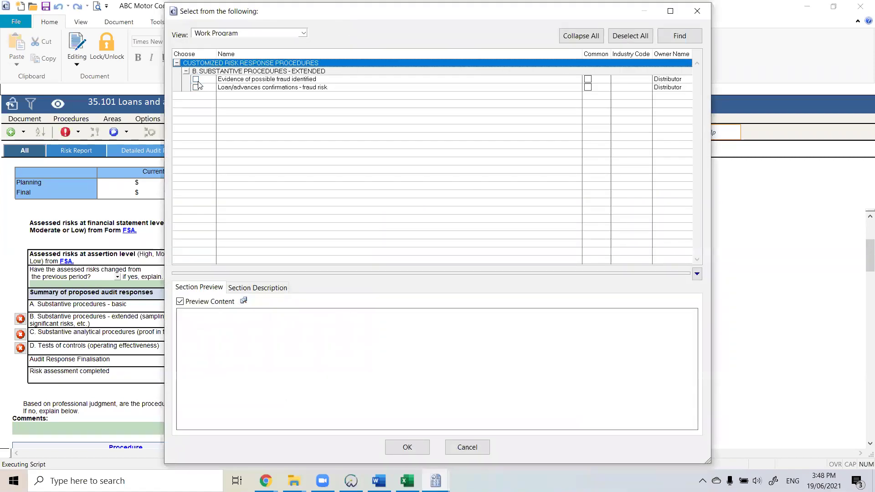
click(298, 78)
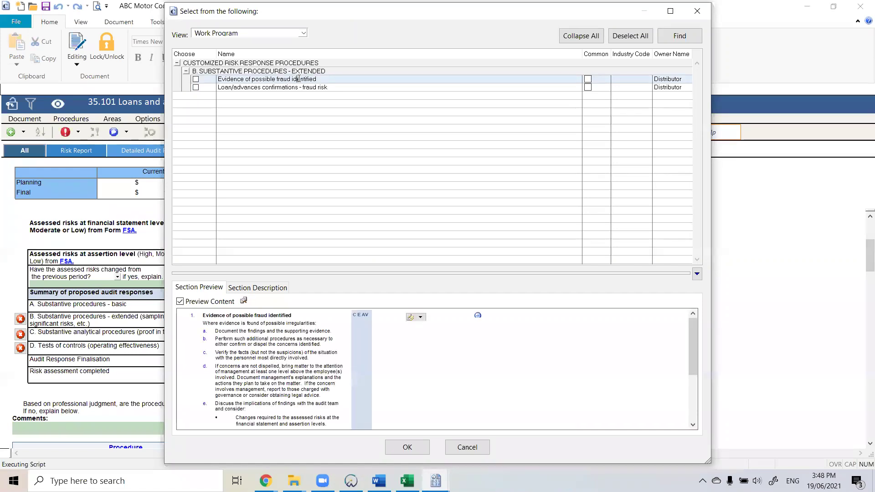
click(295, 88)
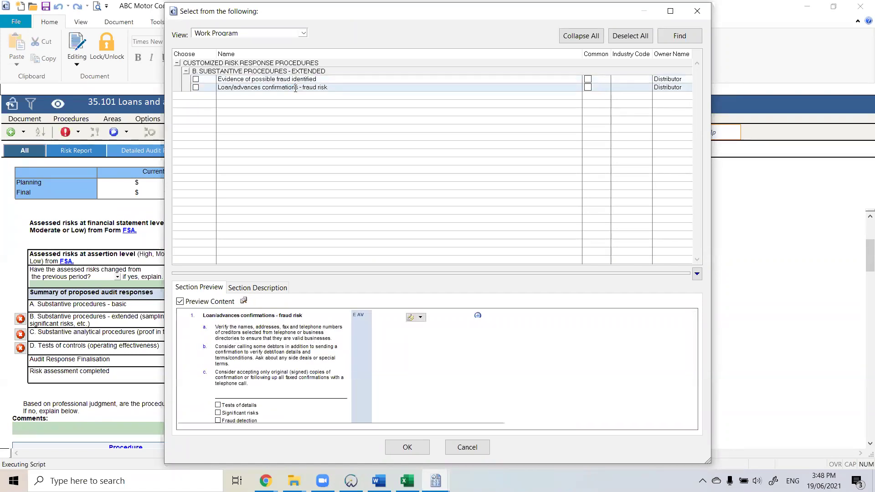
click(196, 87)
click(196, 79)
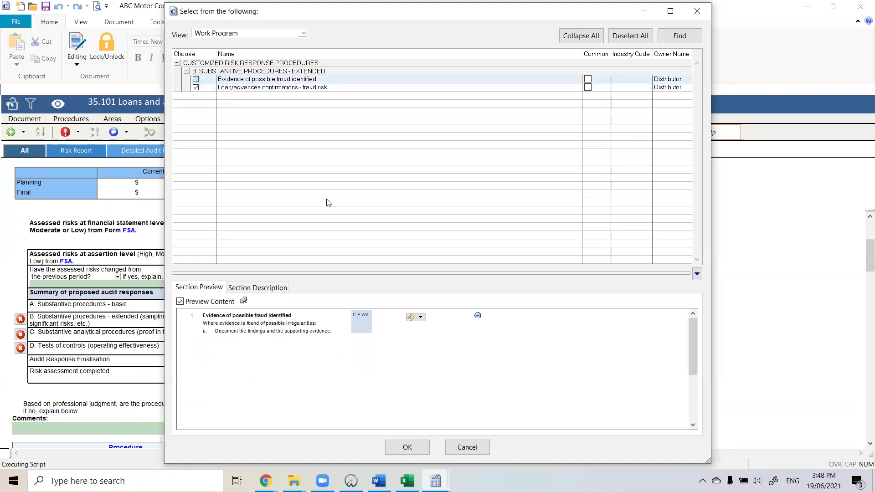
click(405, 446)
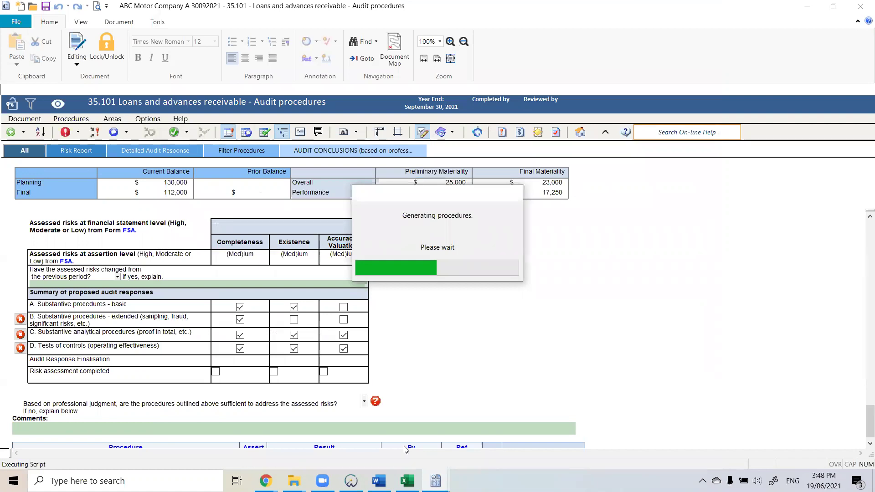
- Examine the extended substantive procedures under Customized Risk Response Procedures, along with the basic procedures and the summary of proposed audit responses
scroll(254, 318, down, 1)
scroll(260, 316, up, 10)
scroll(261, 320, up, 12)
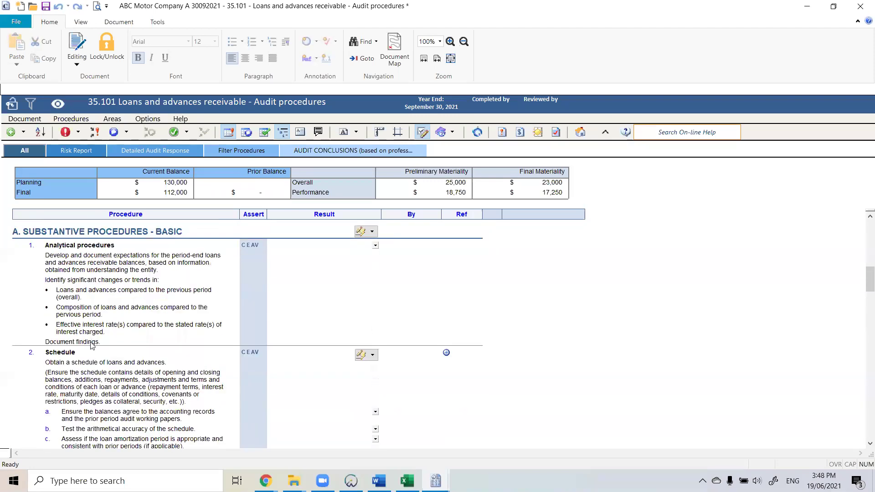
scroll(91, 345, up, 3)
scroll(226, 334, down, 4)
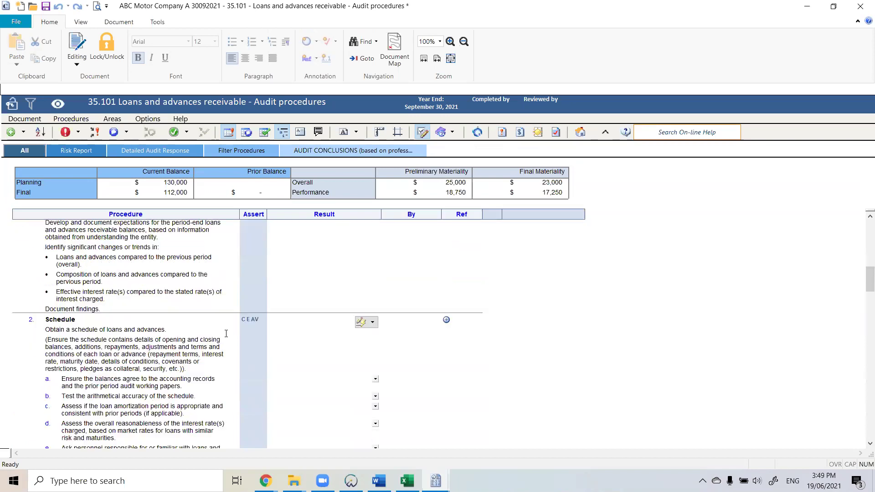
scroll(226, 333, down, 8)
scroll(225, 334, down, 10)
click(170, 322)
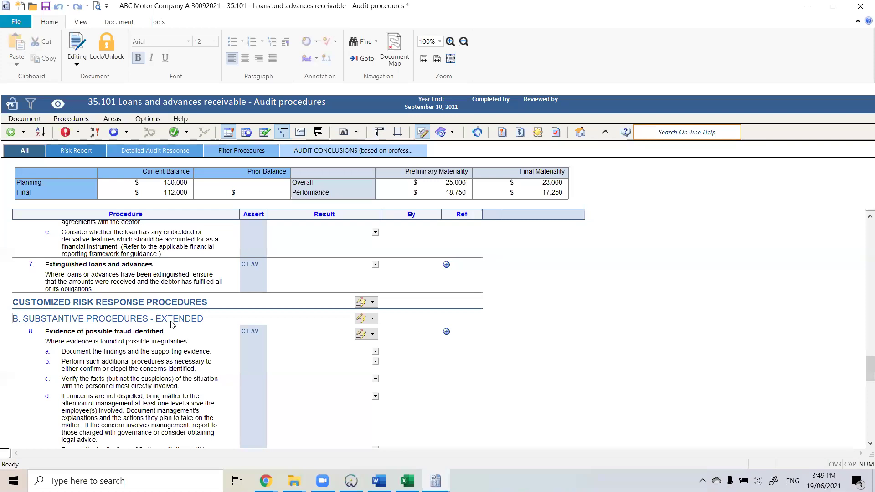
scroll(172, 324, down, 10)
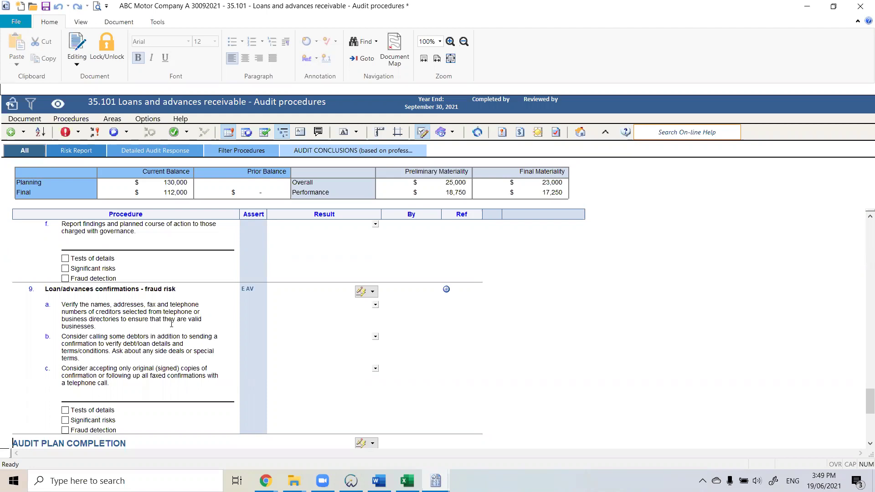
scroll(171, 324, up, 5)
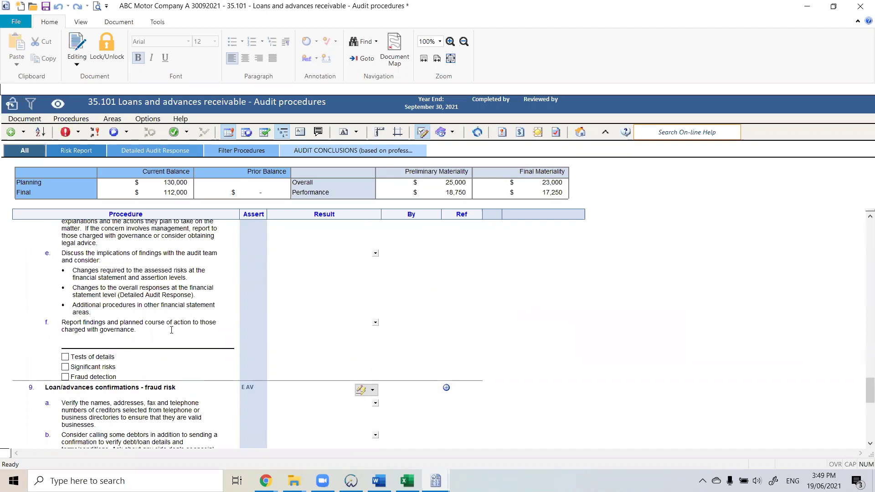
scroll(171, 348, up, 2)
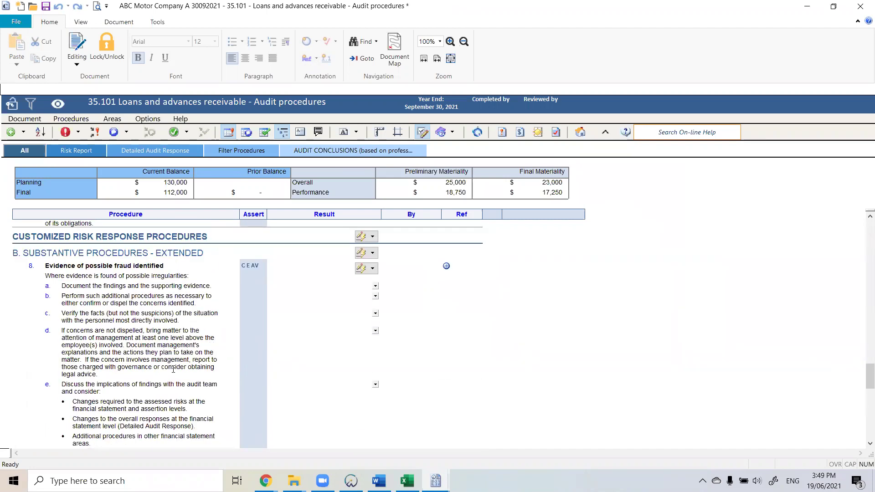
scroll(125, 299, up, 8)
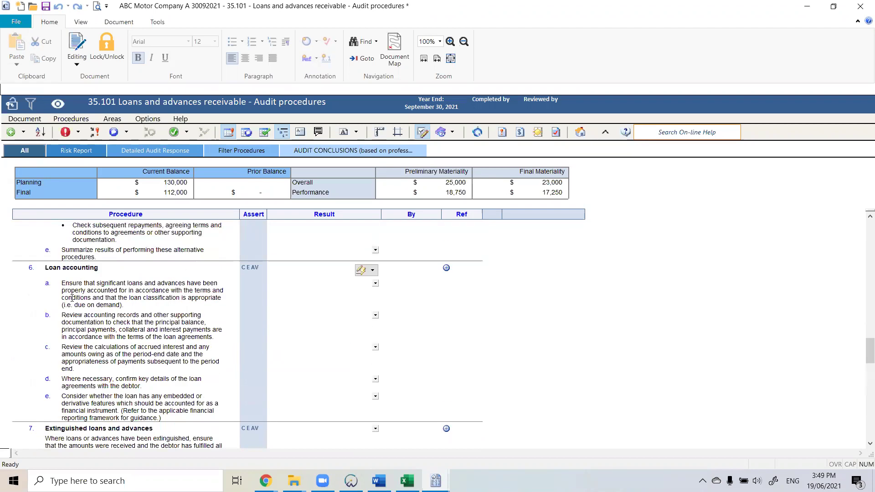
scroll(72, 299, up, 15)
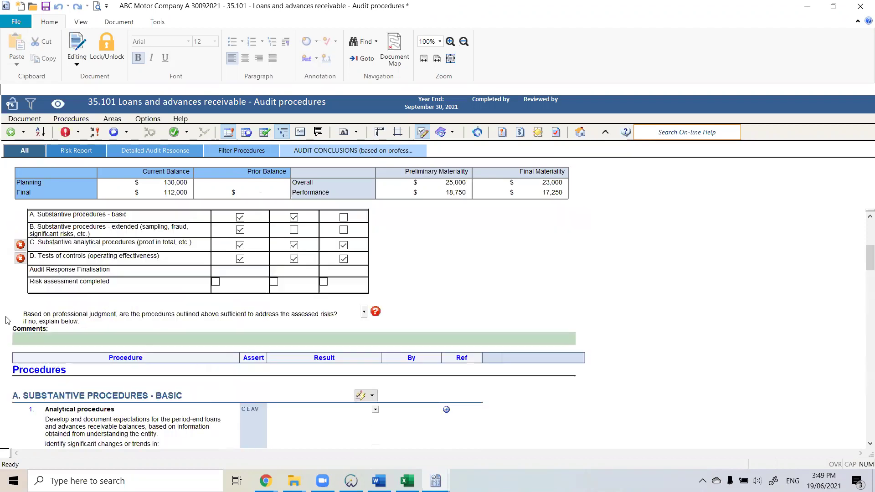
- Add the "Substantive analytical procedures" procedure for proposed response C to the 35.101 work program
mouse_move(17, 315)
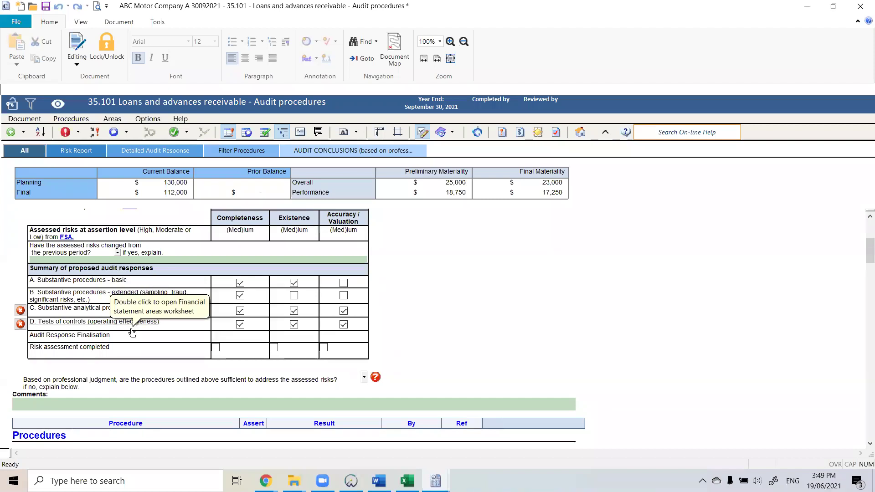
click(20, 311)
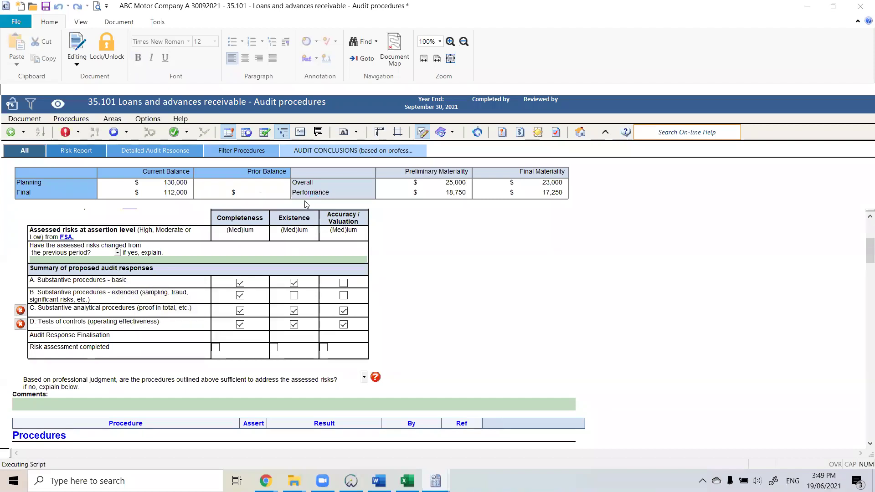
click(196, 80)
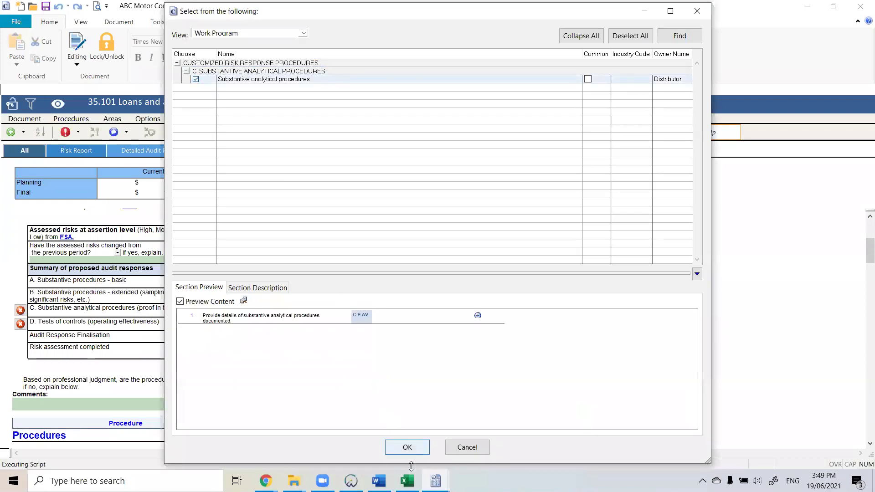
click(407, 447)
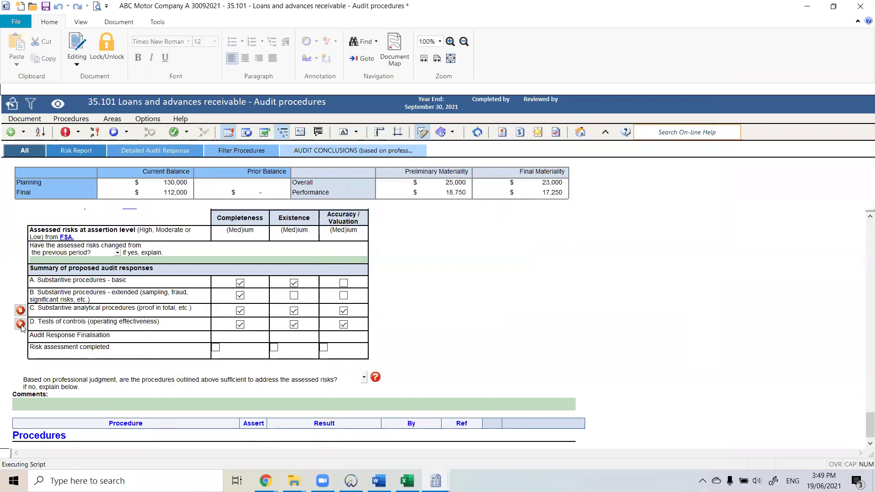
- Add the "Tests of control" procedure for proposed response D to the 35.101 work program
scroll(35, 322, up, 20)
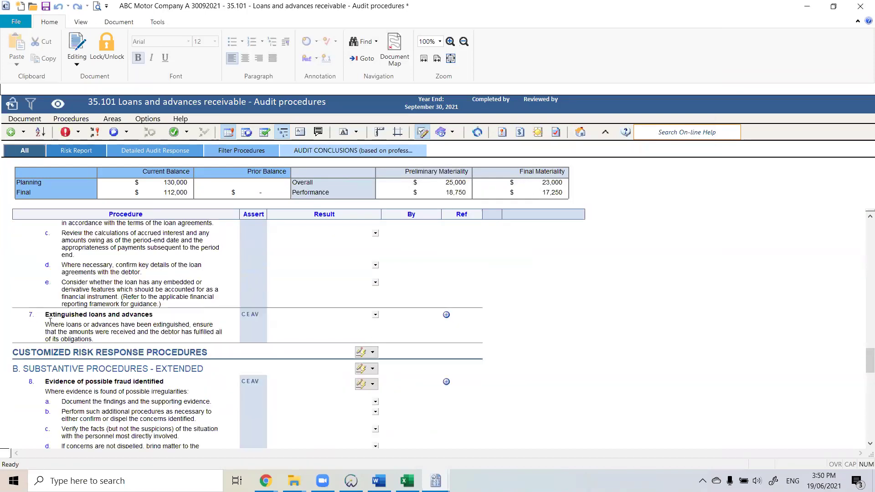
click(21, 276)
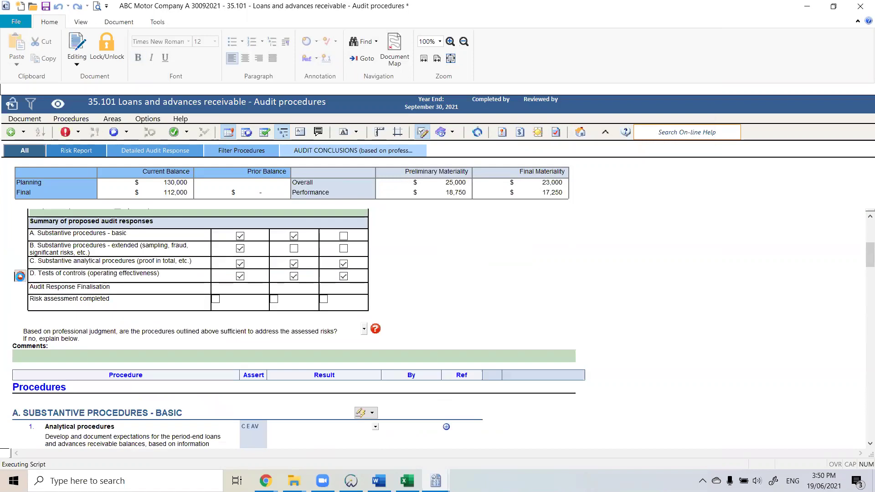
click(195, 79)
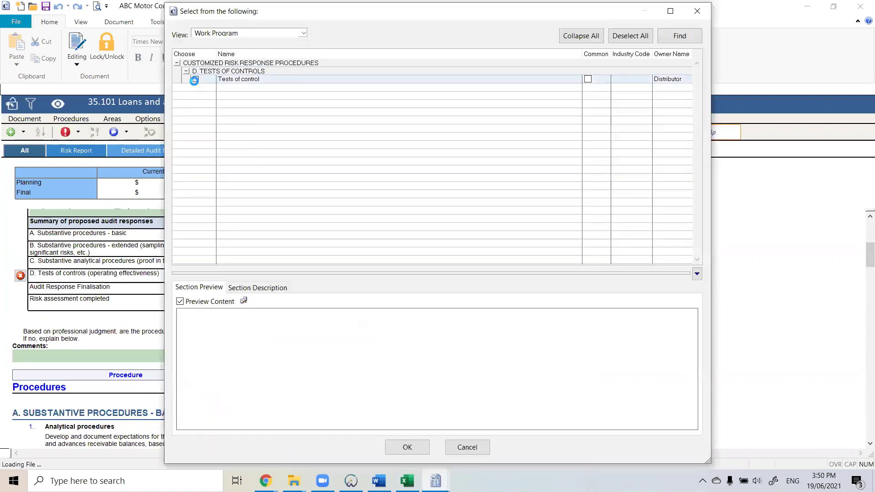
click(415, 447)
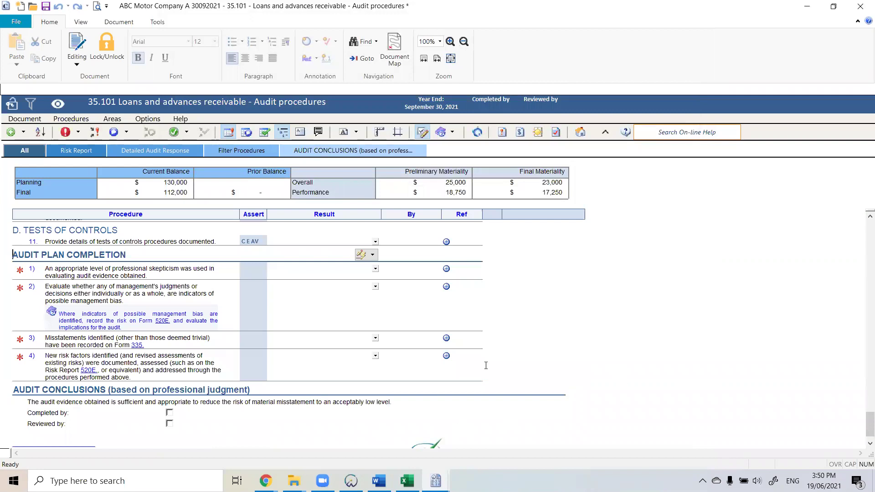
- In the FSA worksheet, enter "Enter a comment to justify my decision" as the Audit Response Finalisation for assertion C of Receivables, non-current
scroll(485, 365, up, 3)
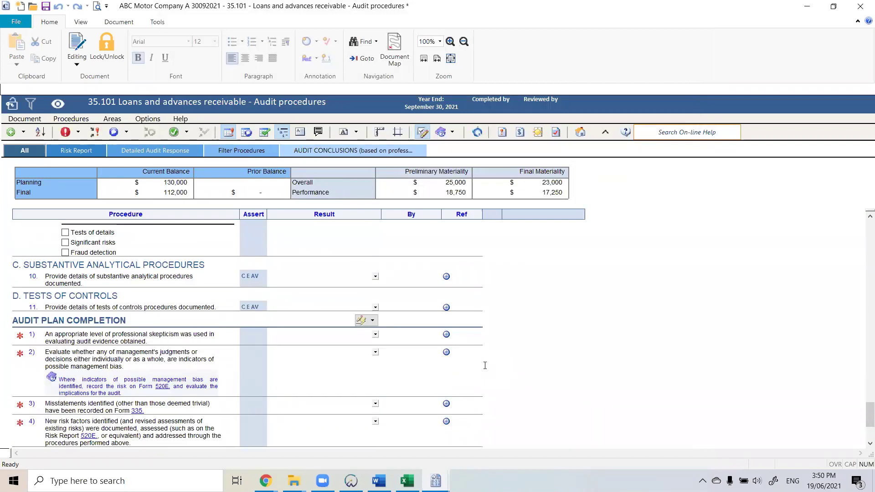
scroll(486, 365, up, 15)
scroll(485, 365, up, 15)
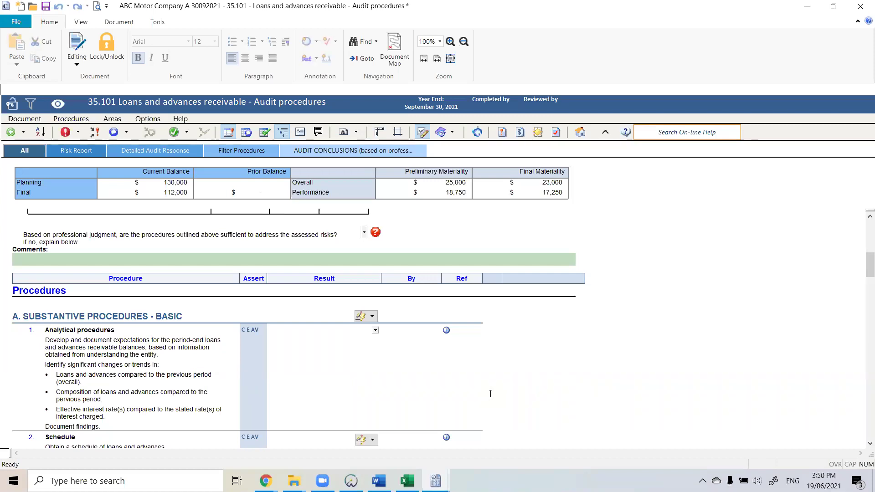
mouse_move(436, 481)
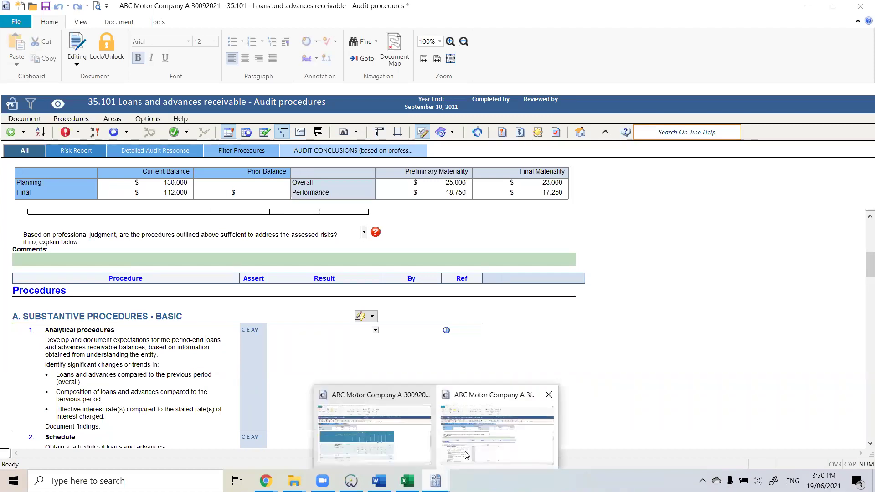
click(401, 437)
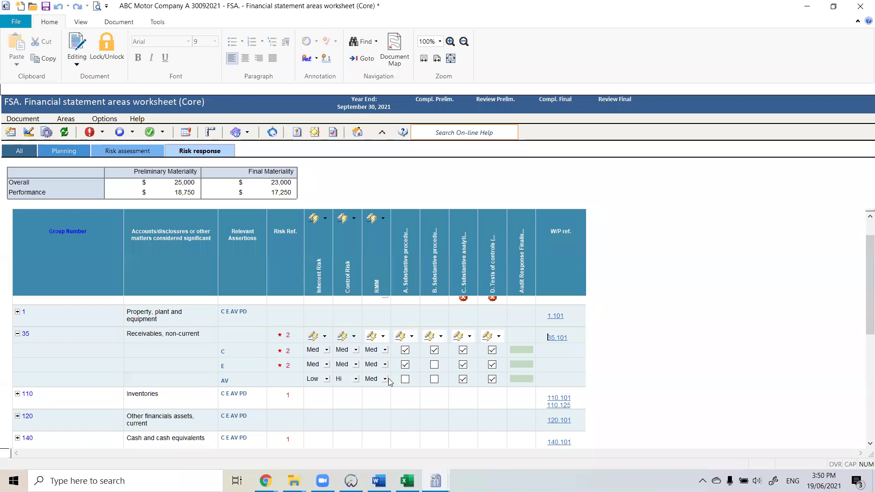
click(522, 355)
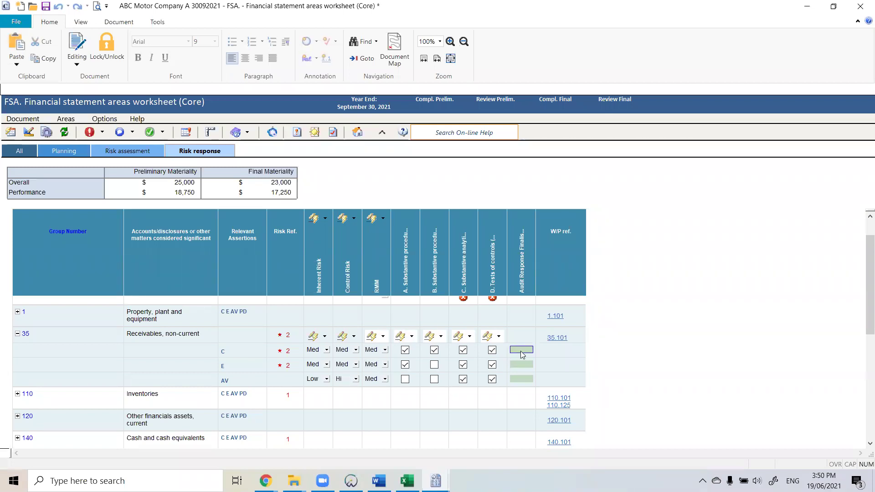
text(Enter a comm)
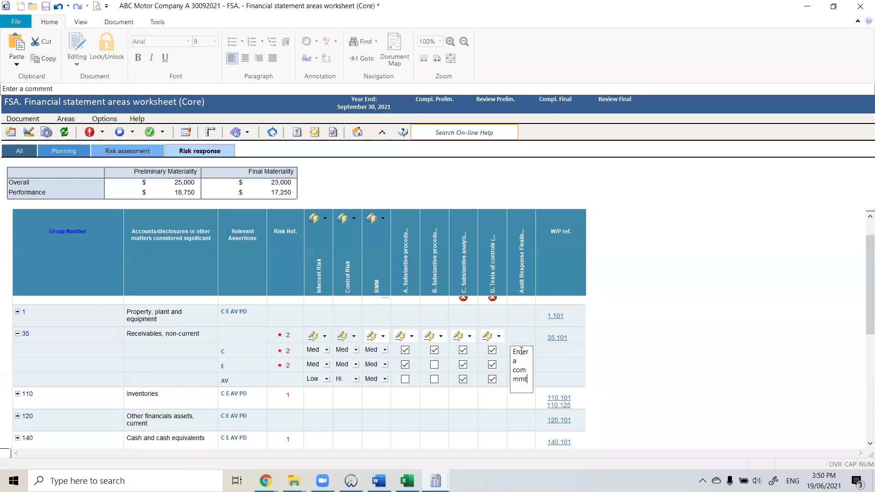
text(ent to justify my decision)
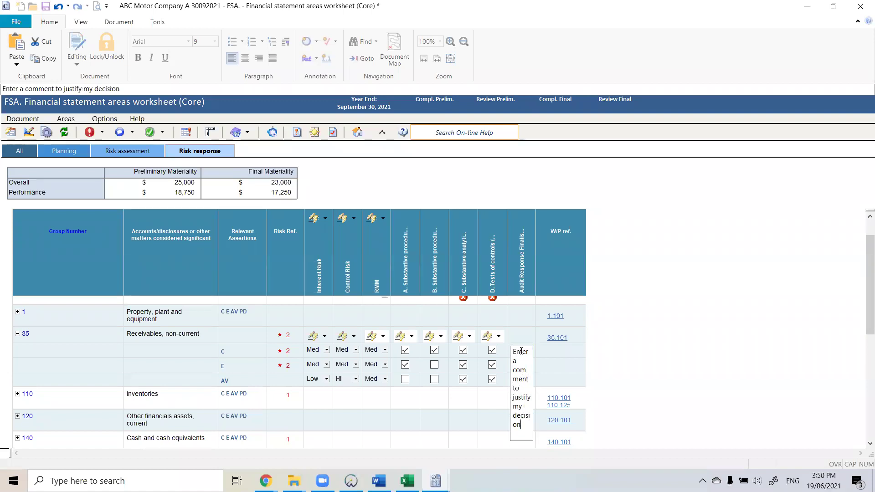
key(Tab)
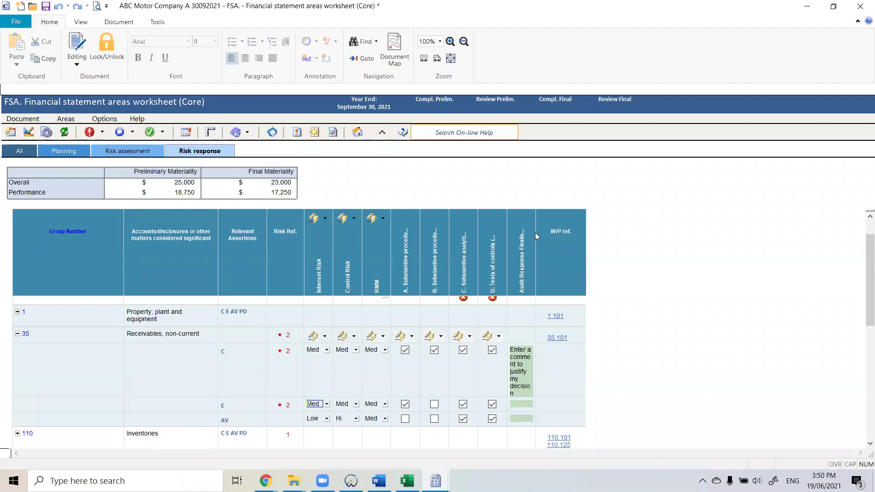
- Show the "Risk assessment completed" column in the FSA worksheet's risk response table
right_click(532, 257)
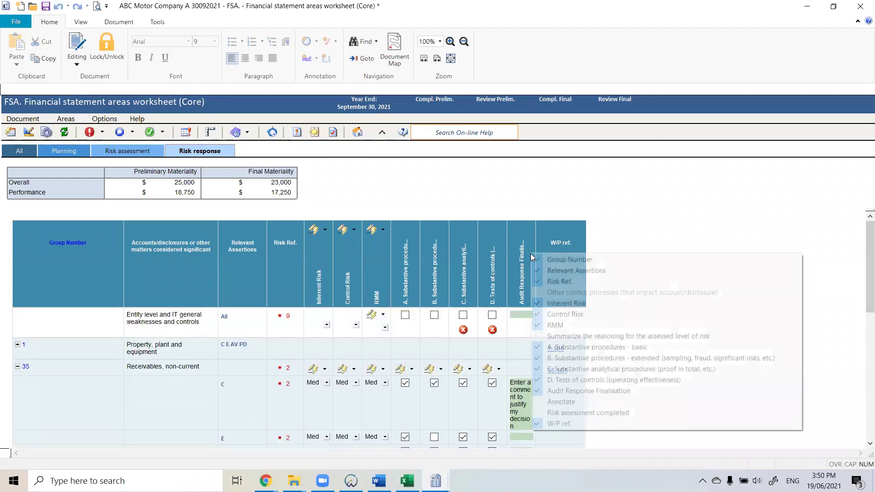
click(598, 413)
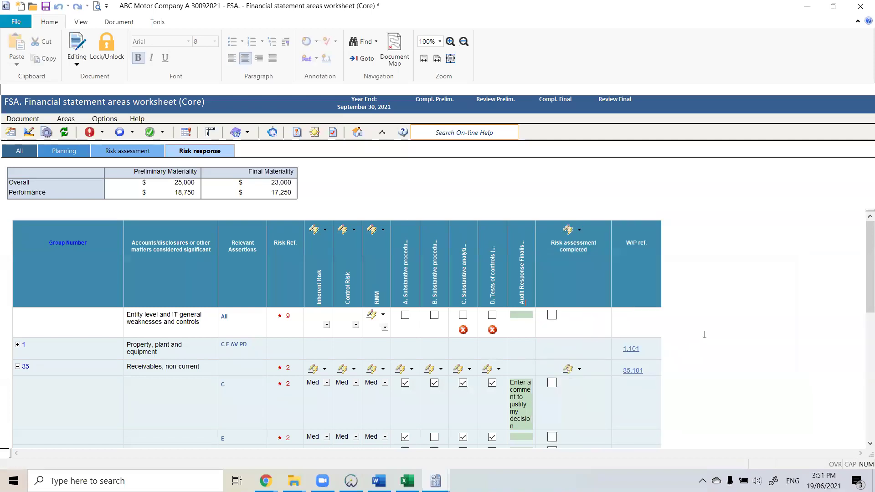
scroll(707, 314, down, 2)
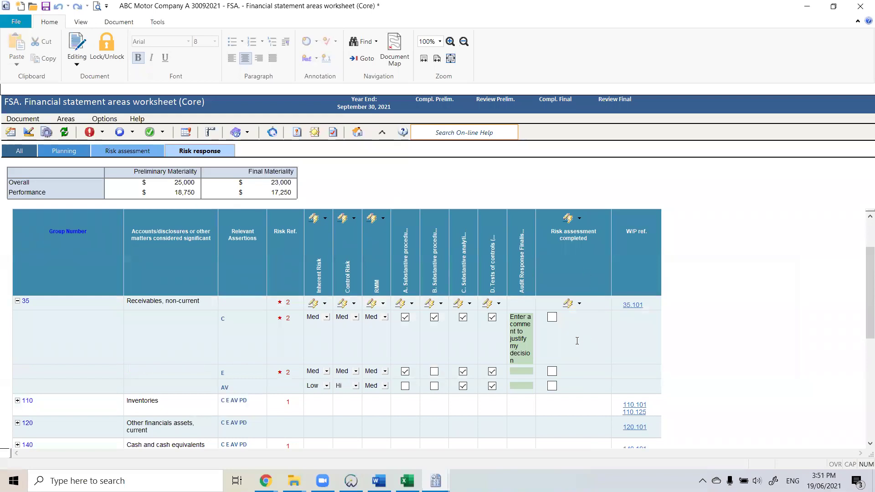
- Widen the Audit Response Finalisation column with the ruler so the comment fits on one line, and hide the ruler
click(212, 134)
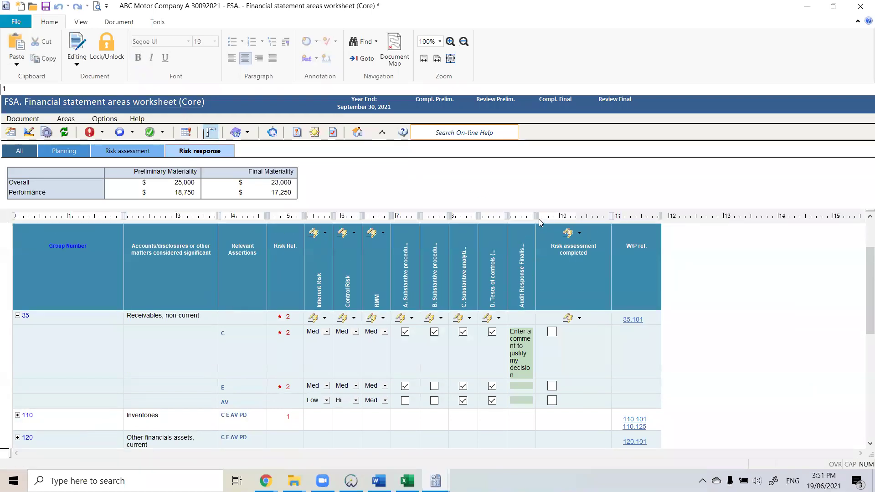
drag(654, 222, 716, 223)
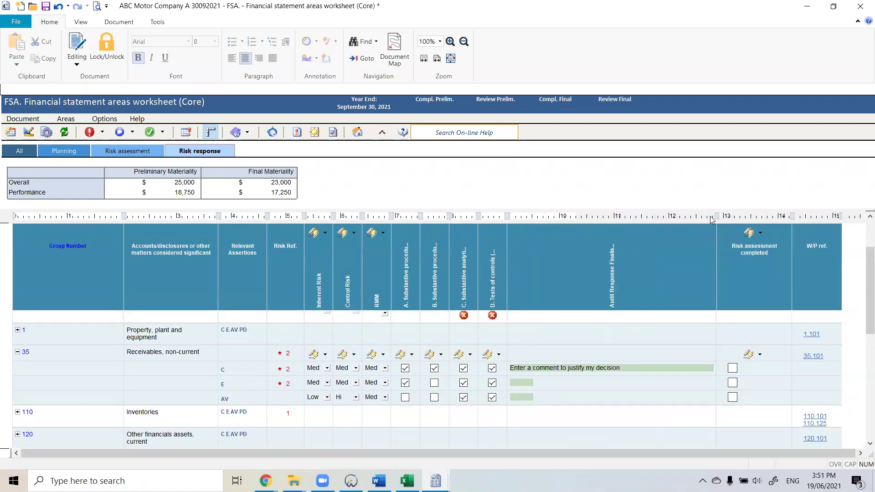
drag(716, 219, 692, 223)
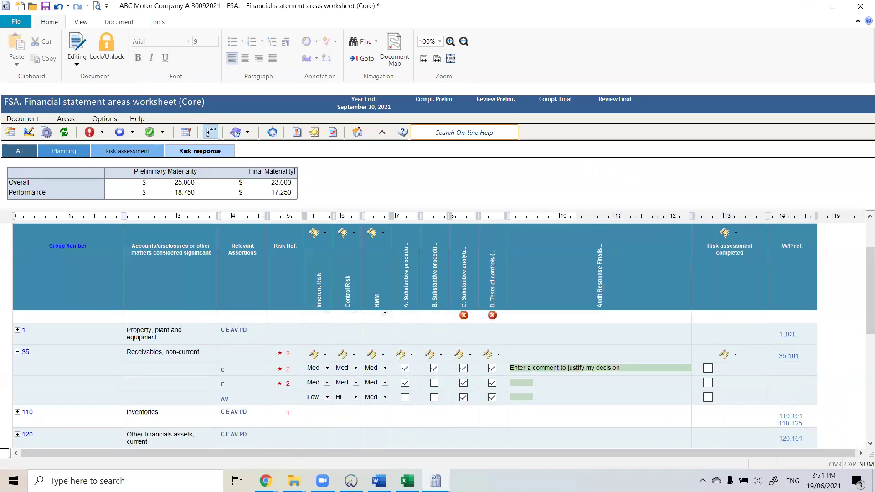
click(211, 132)
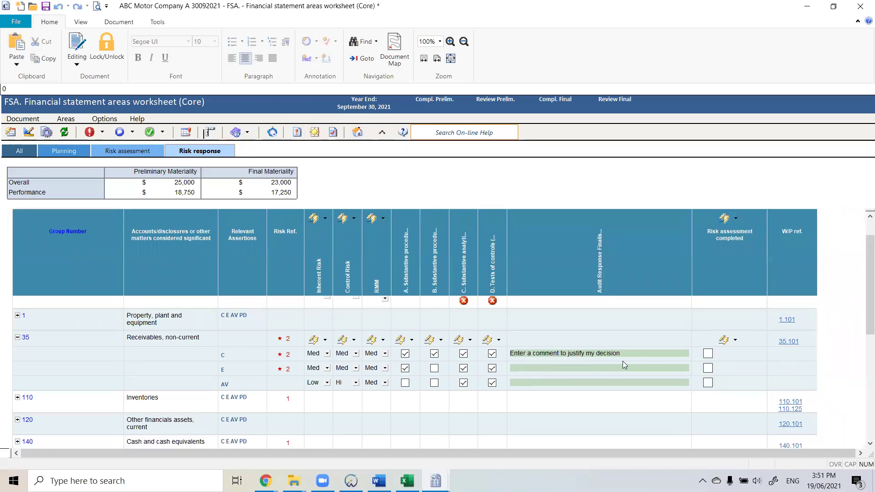
- Sign off the risk assessment as completed for assertions C, E and AV of Receivables, non-current
click(708, 353)
click(708, 383)
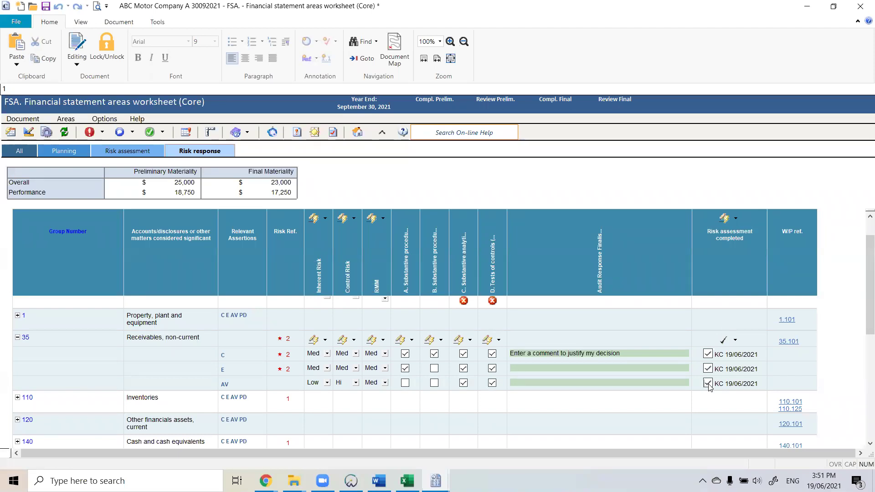
- Clear the basic substantive procedures response for assertion E of Receivables, non-current, check its sign-off flag, and reselect the response
click(405, 368)
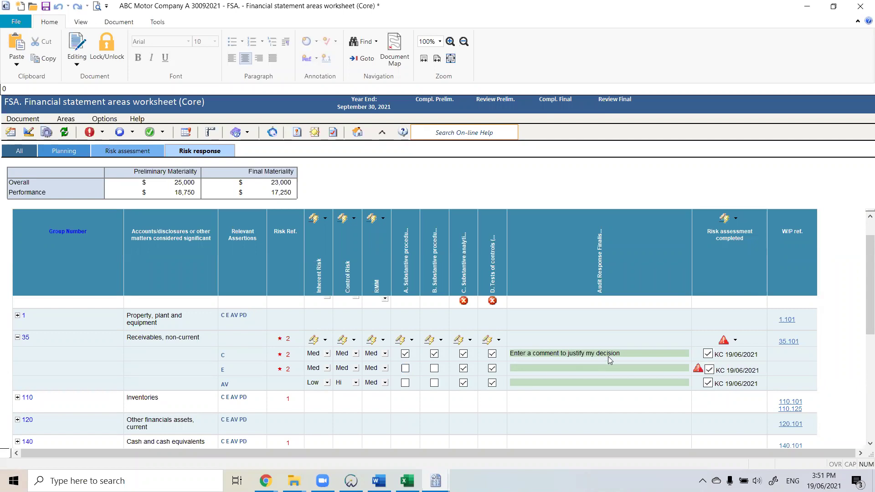
mouse_move(700, 372)
click(405, 368)
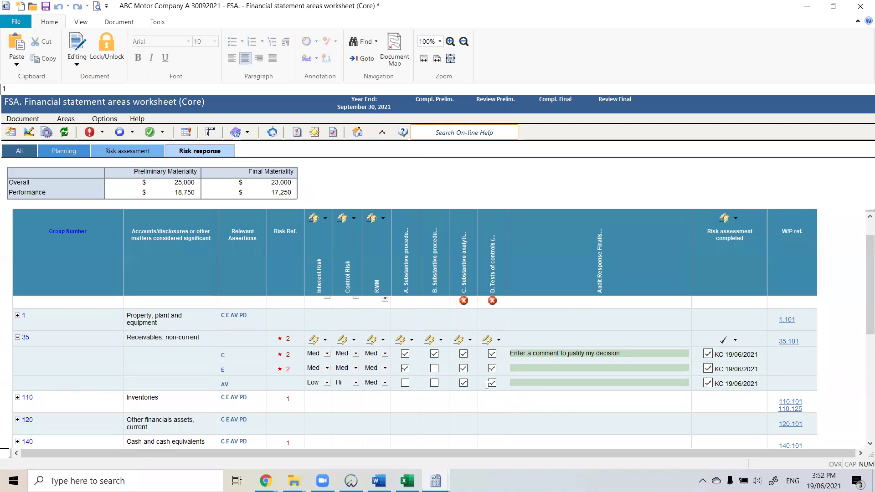
- Open the 35.101 work program, check its summary of proposed audit responses, and display the deleted procedures for review
click(785, 343)
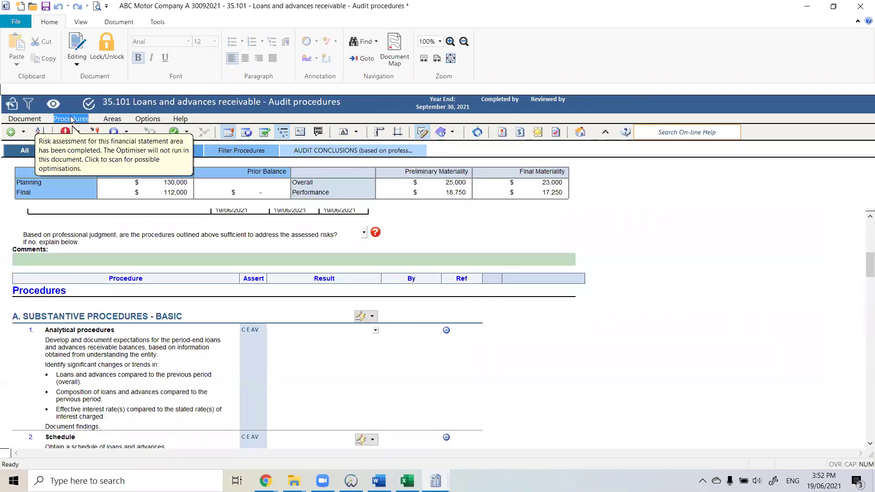
scroll(196, 357, up, 5)
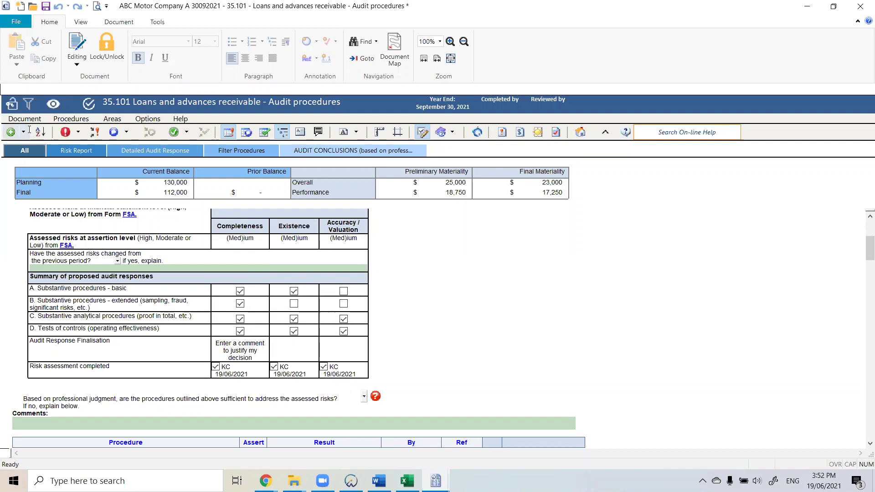
click(72, 120)
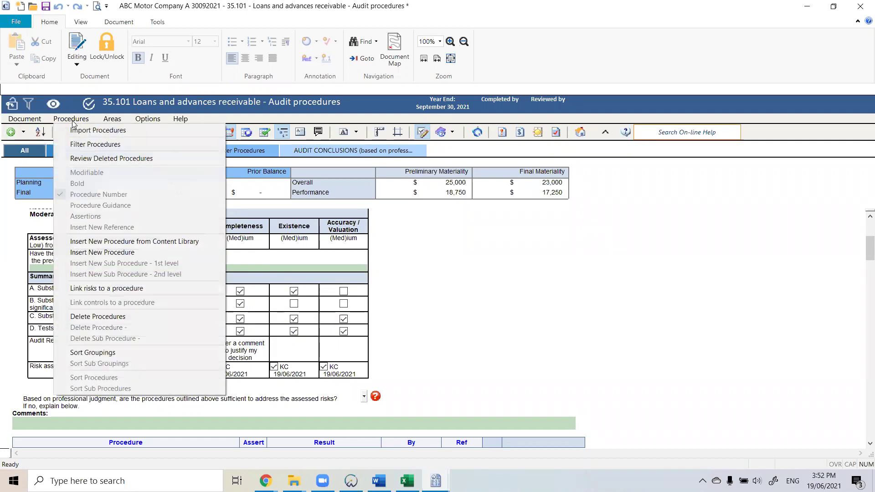
click(84, 159)
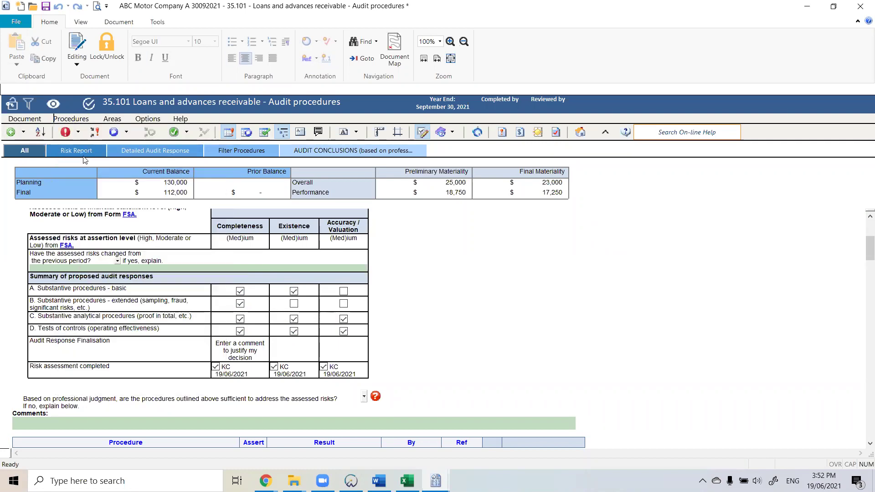
- Examine why the Optimiser deleted the accounting estimates, collectability, and component entities and related parties procedures in 35.101
scroll(447, 333, down, 5)
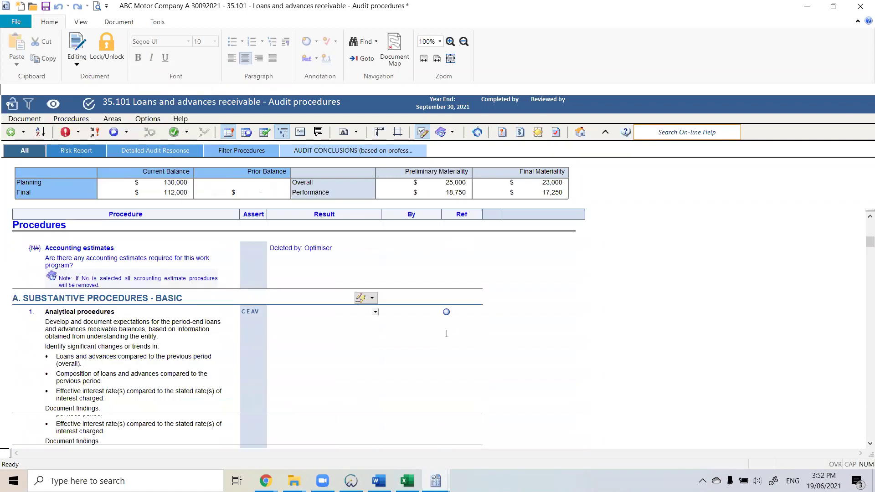
scroll(447, 334, up, 1)
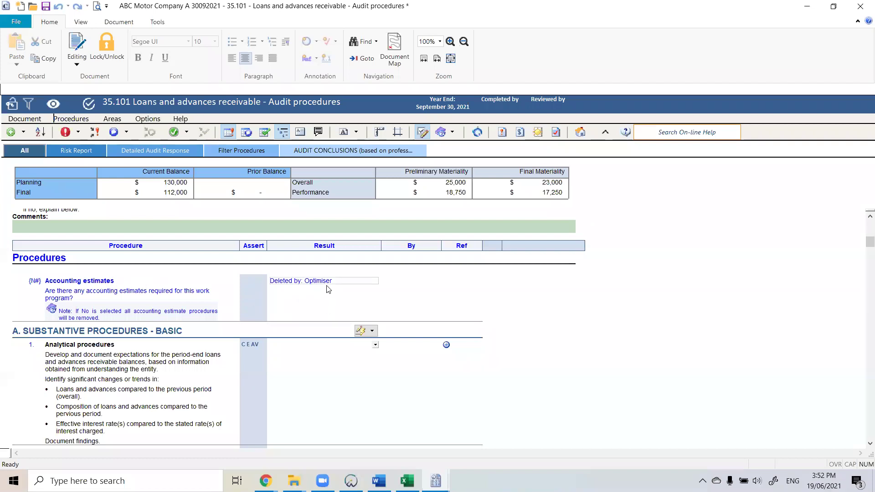
mouse_move(328, 287)
scroll(328, 305, down, 8)
scroll(328, 306, down, 5)
scroll(328, 301, down, 8)
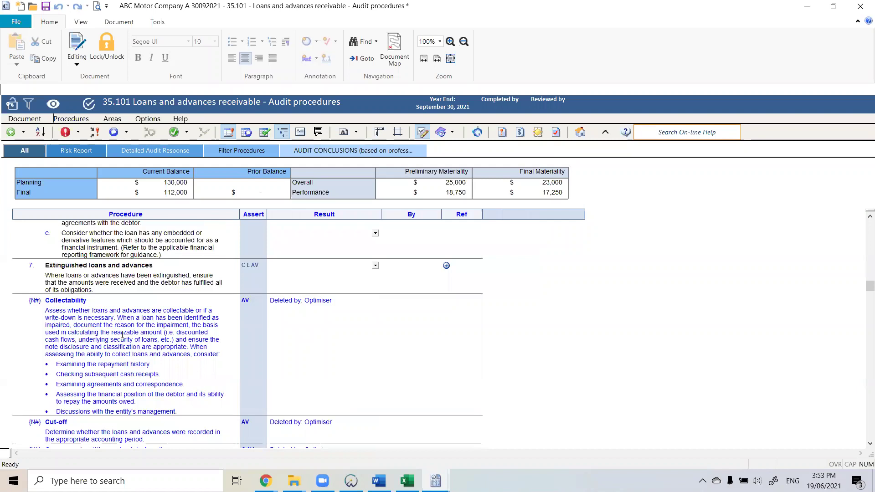
mouse_move(307, 307)
scroll(257, 303, down, 3)
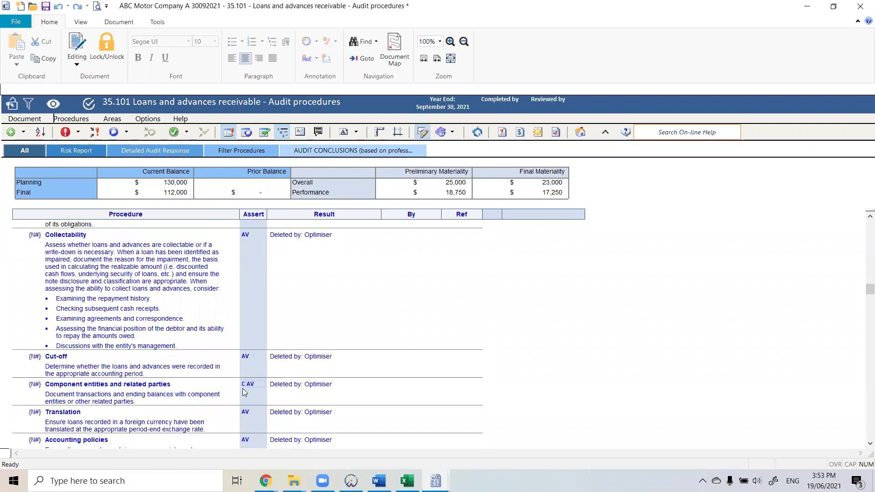
mouse_move(310, 389)
scroll(196, 409, down, 1)
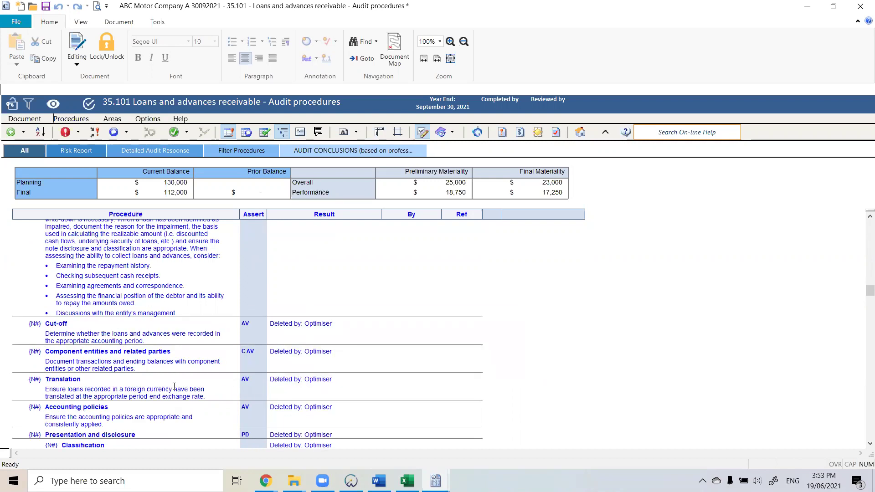
- Check the Optimiser's deletion reasons for the Translation, Presentation and disclosure, and Entity appointed experts procedures
click(314, 384)
mouse_move(315, 384)
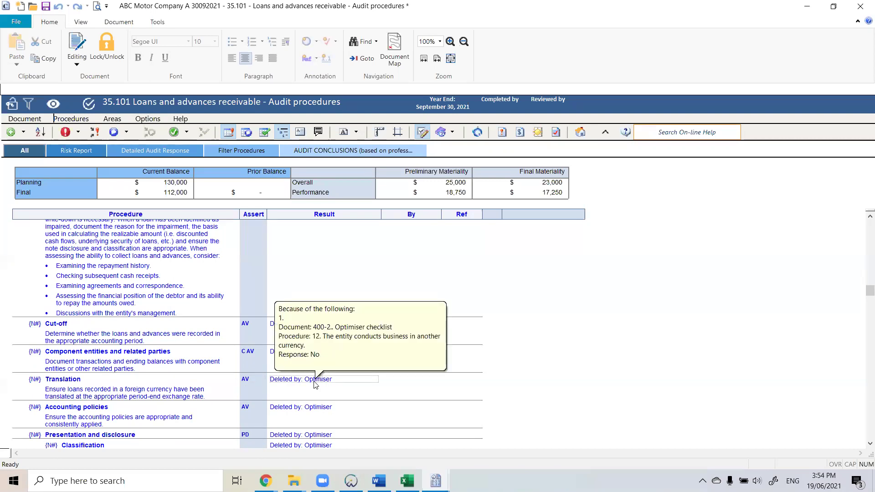
scroll(315, 385, down, 3)
click(320, 340)
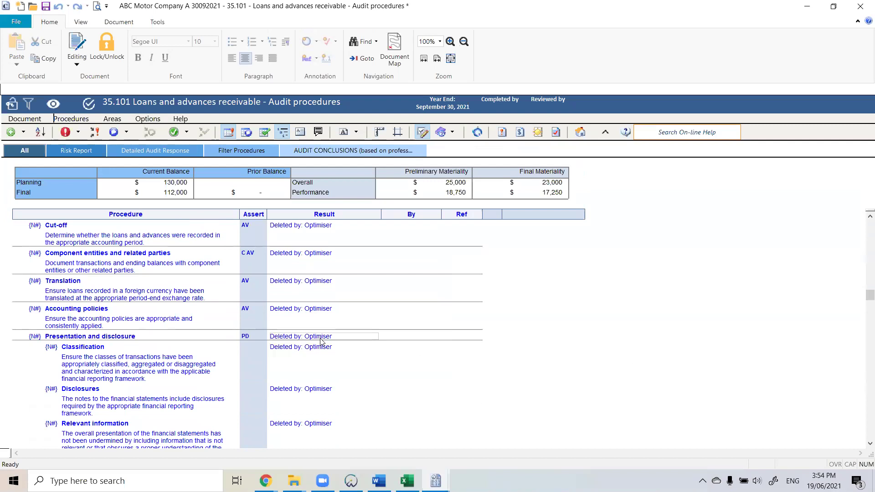
mouse_move(320, 341)
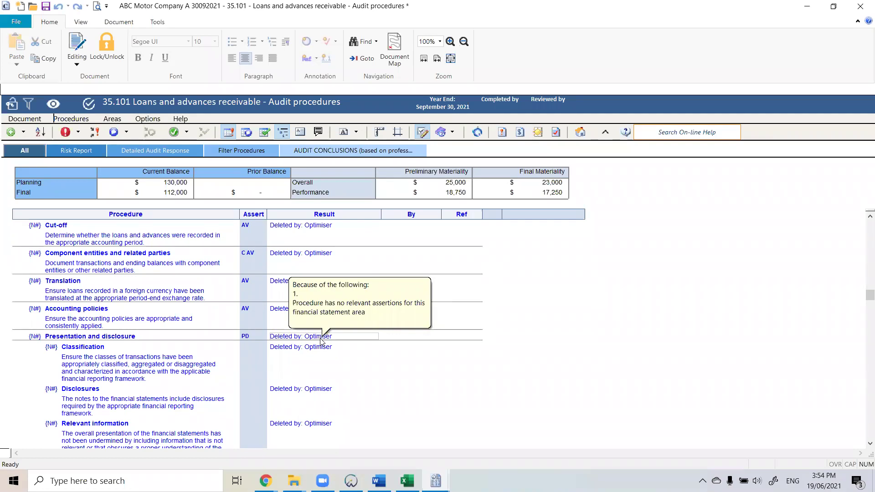
scroll(321, 341, down, 3)
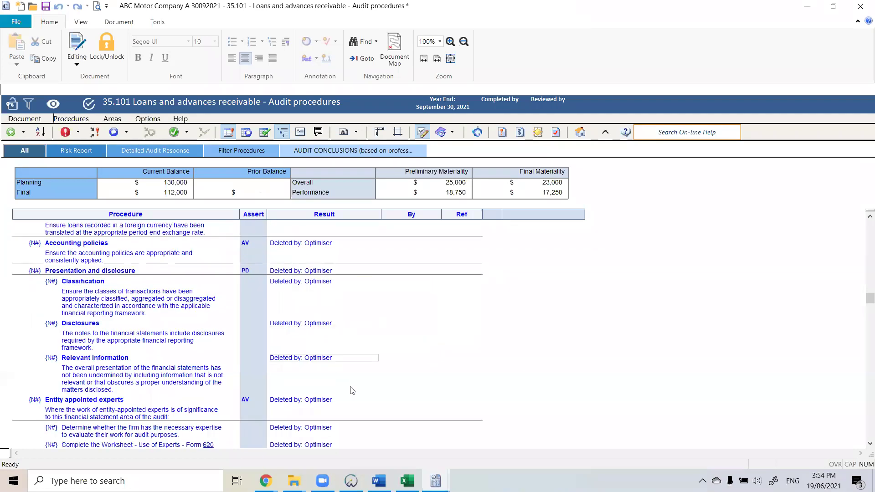
scroll(310, 372, down, 3)
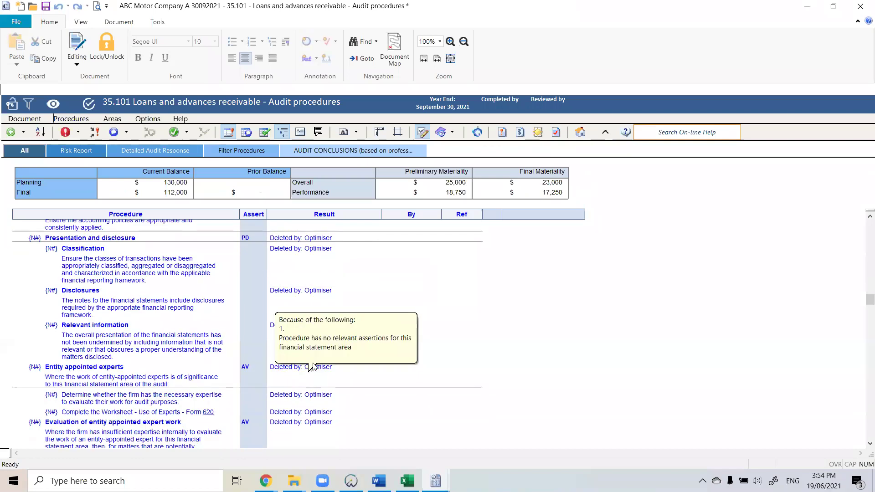
- Review the remaining 35.101 procedures, from the customized risk responses through the deleted accounting estimates and tests of controls sections
scroll(314, 351, down, 6)
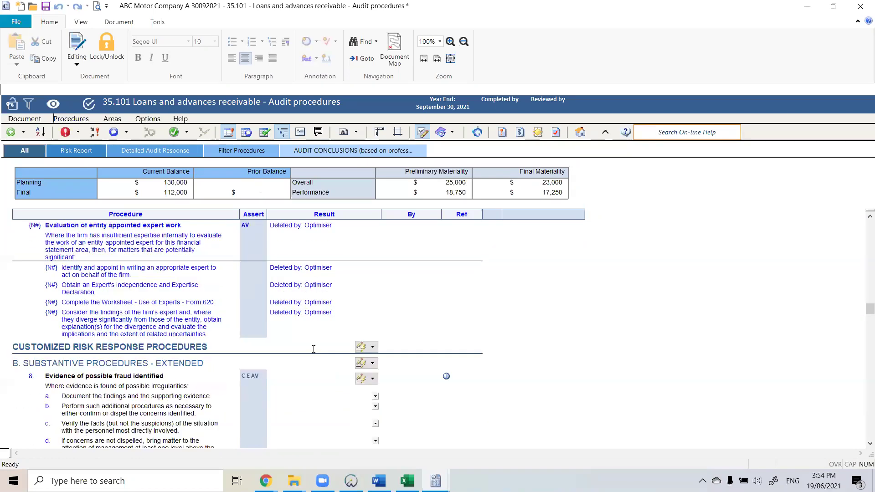
scroll(313, 349, down, 20)
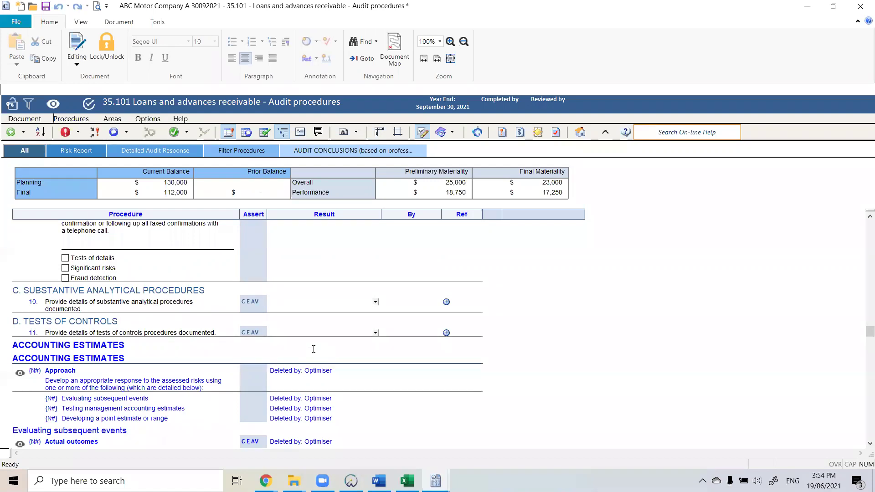
scroll(314, 349, down, 10)
scroll(314, 349, down, 10)
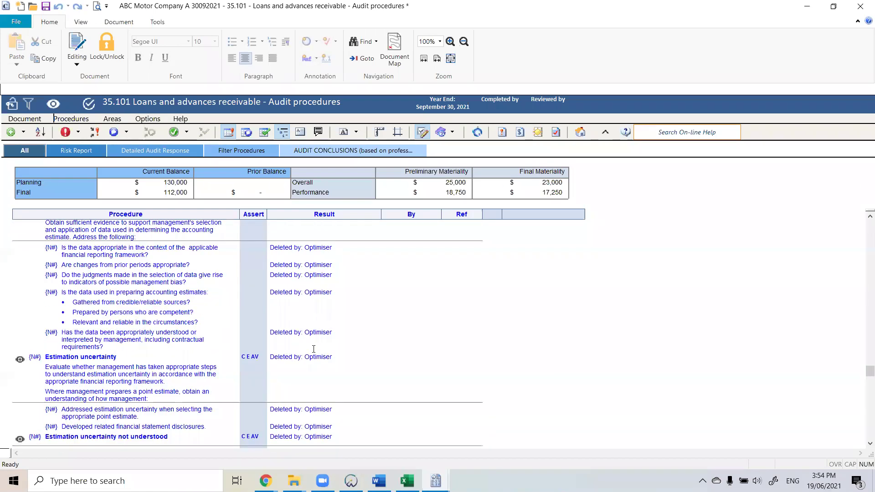
scroll(314, 349, down, 8)
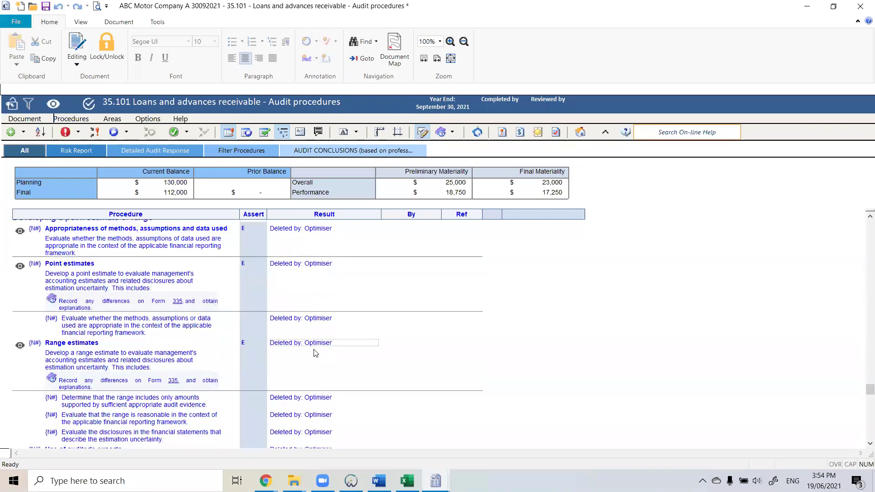
scroll(315, 352, down, 10)
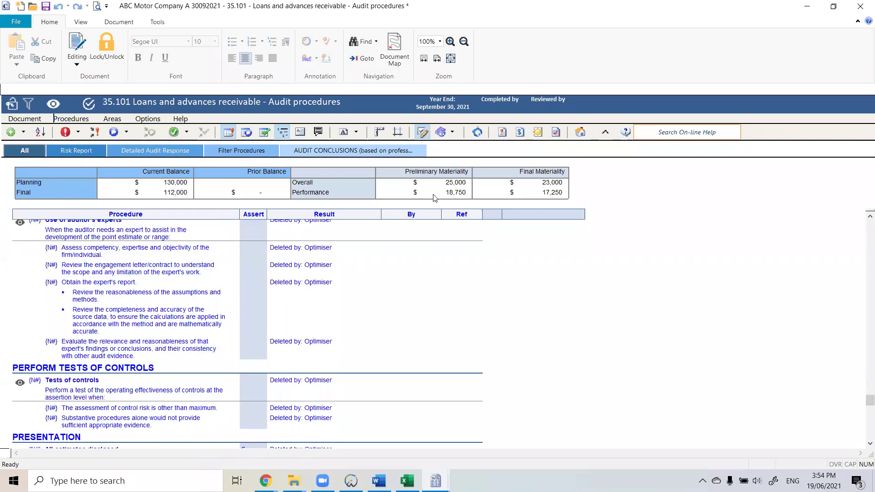
- Close the 35.101 Loans and advances receivable audit procedures document, saving its changes
click(582, 132)
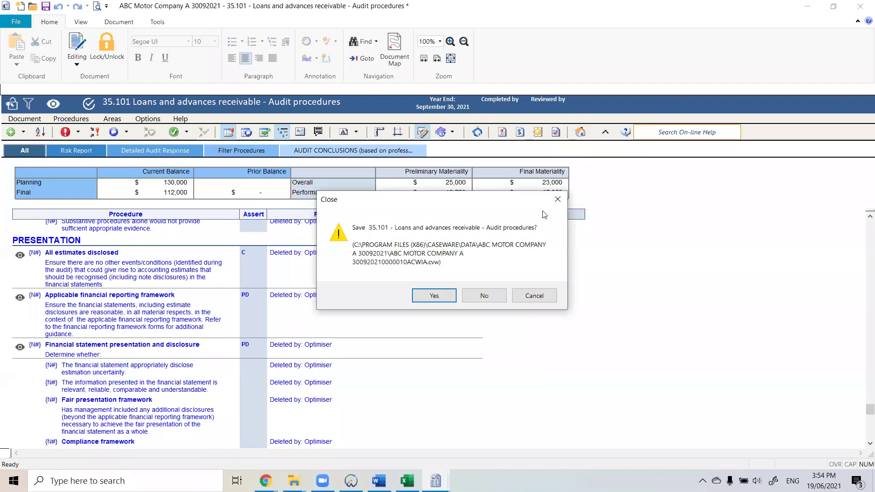
click(439, 291)
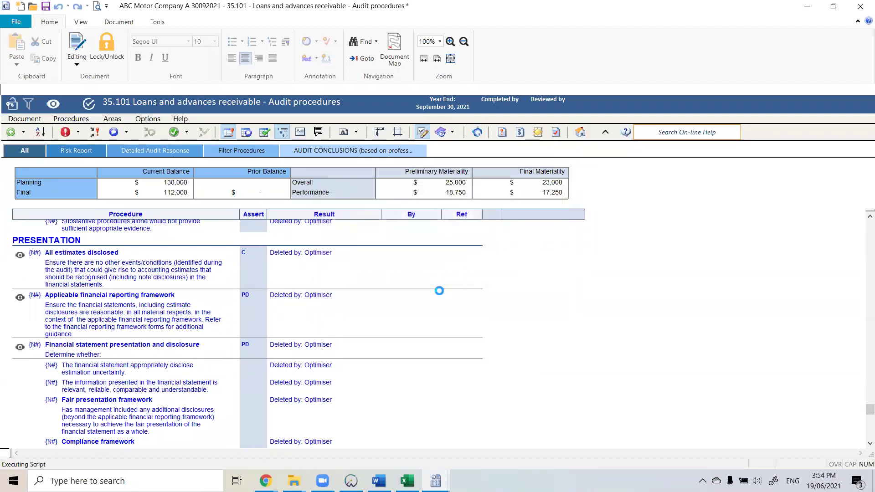